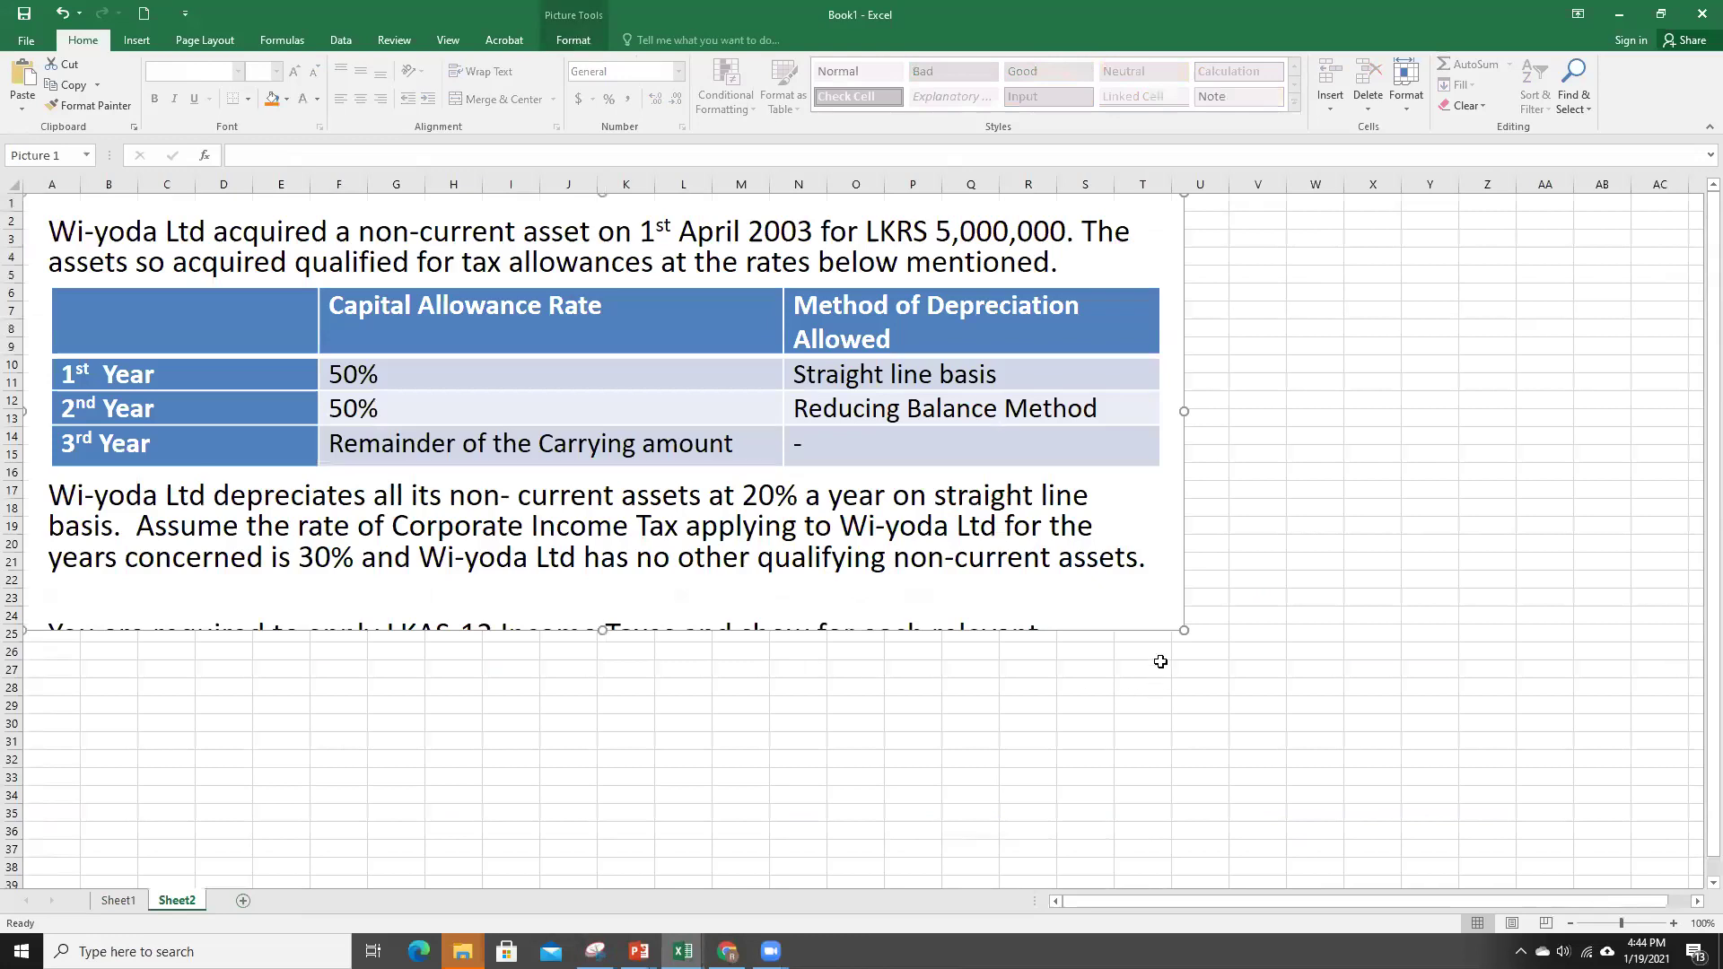
Step: Shrink the problem statement picture so it covers only about columns A to G and rows 1 to 9
{"action": "left_click_drag", "start_coordinate": [1183, 630], "coordinate": [274, 349]}
{"action": "scroll", "coordinate": [256, 418], "scroll_direction": "up", "scroll_amount": 1}
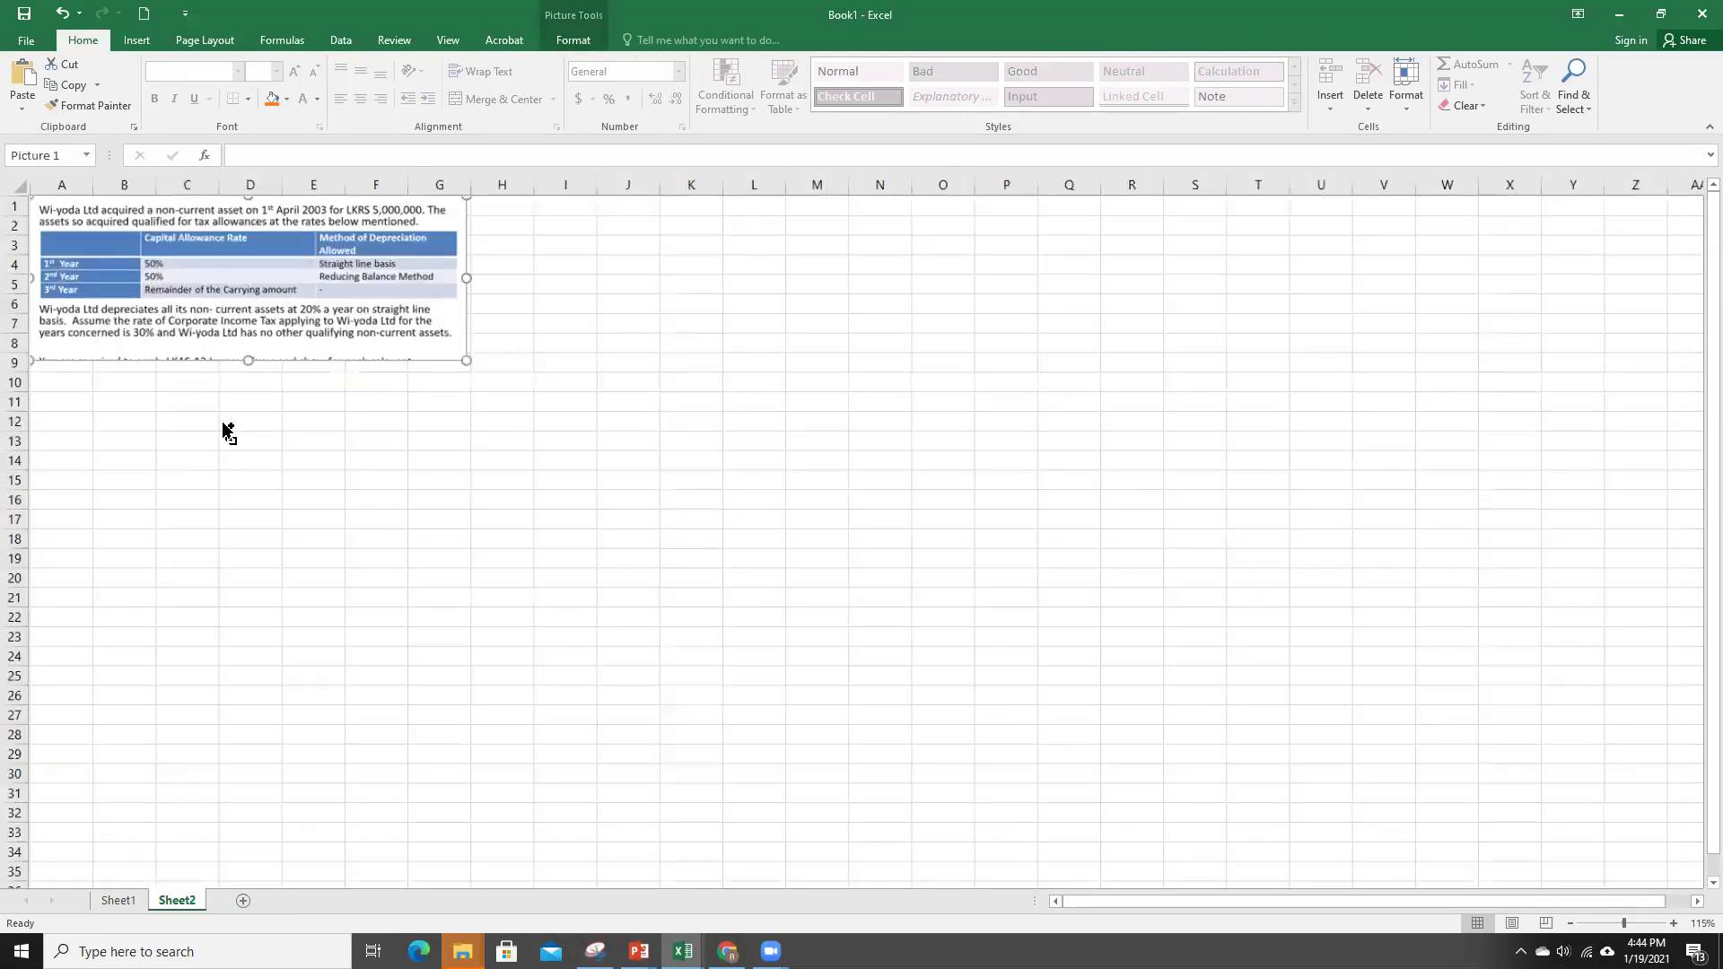
{"action": "scroll", "coordinate": [234, 435], "scroll_direction": "up", "scroll_amount": 7}
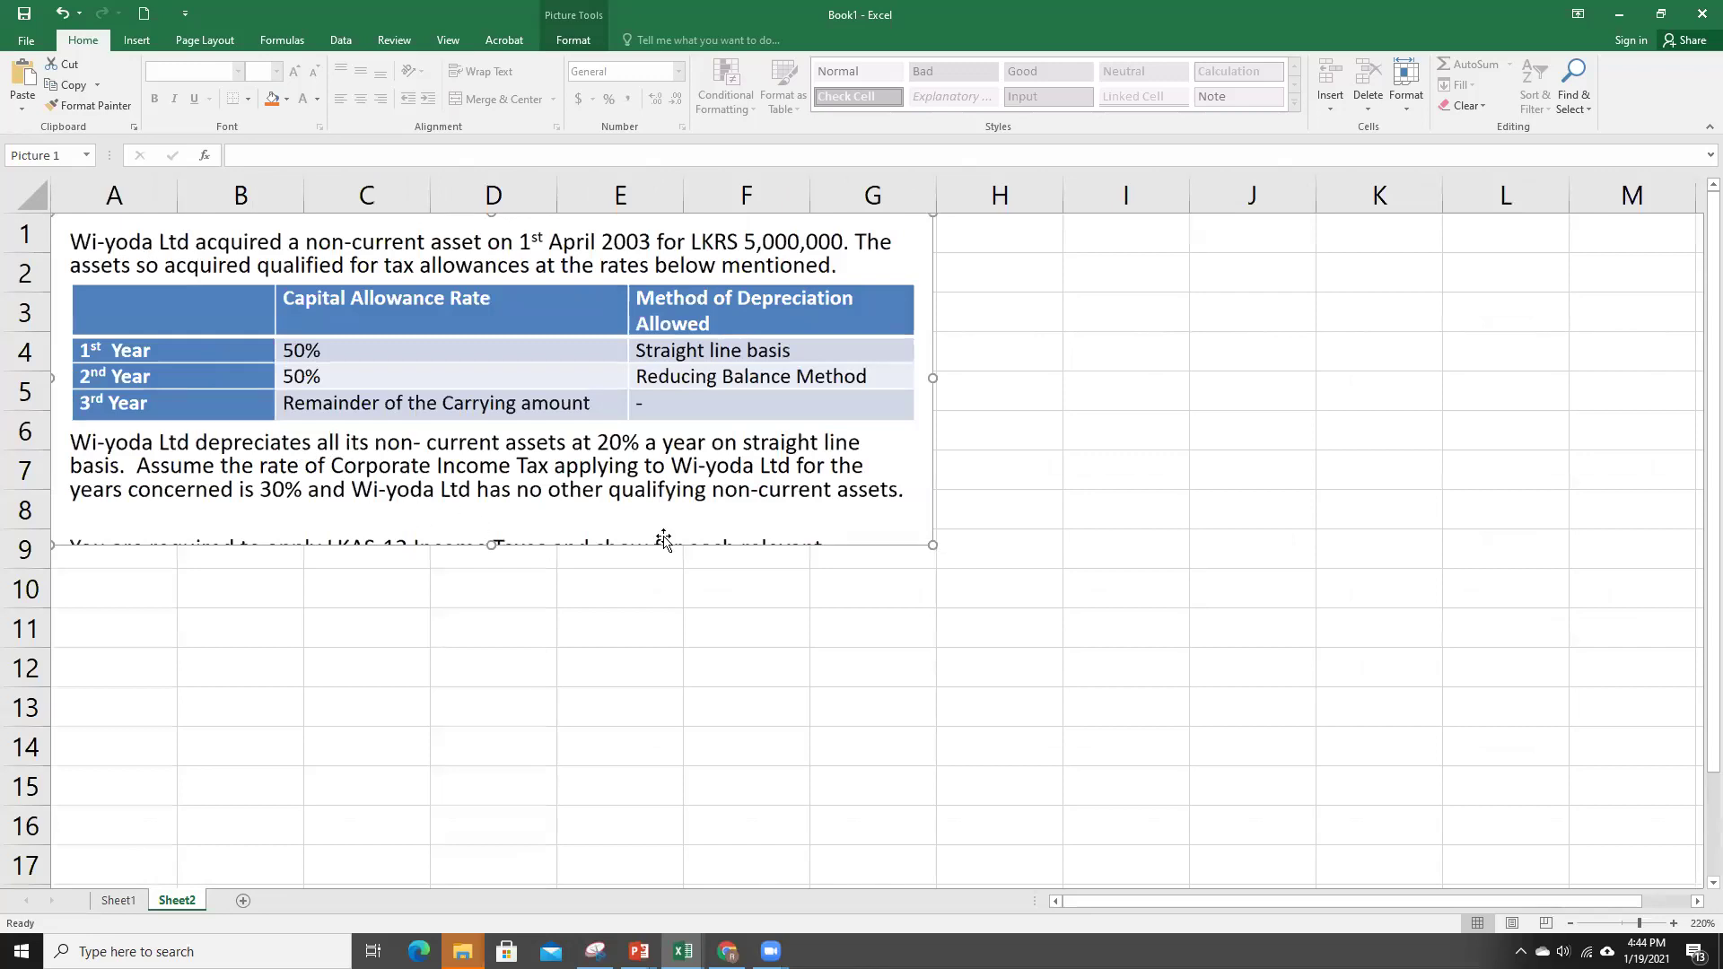
Step: Enter 2003 and 2004 as year headings in I2 and J2, and extend the series through 2007 in M2
{"action": "left_click", "coordinate": [1081, 272]}
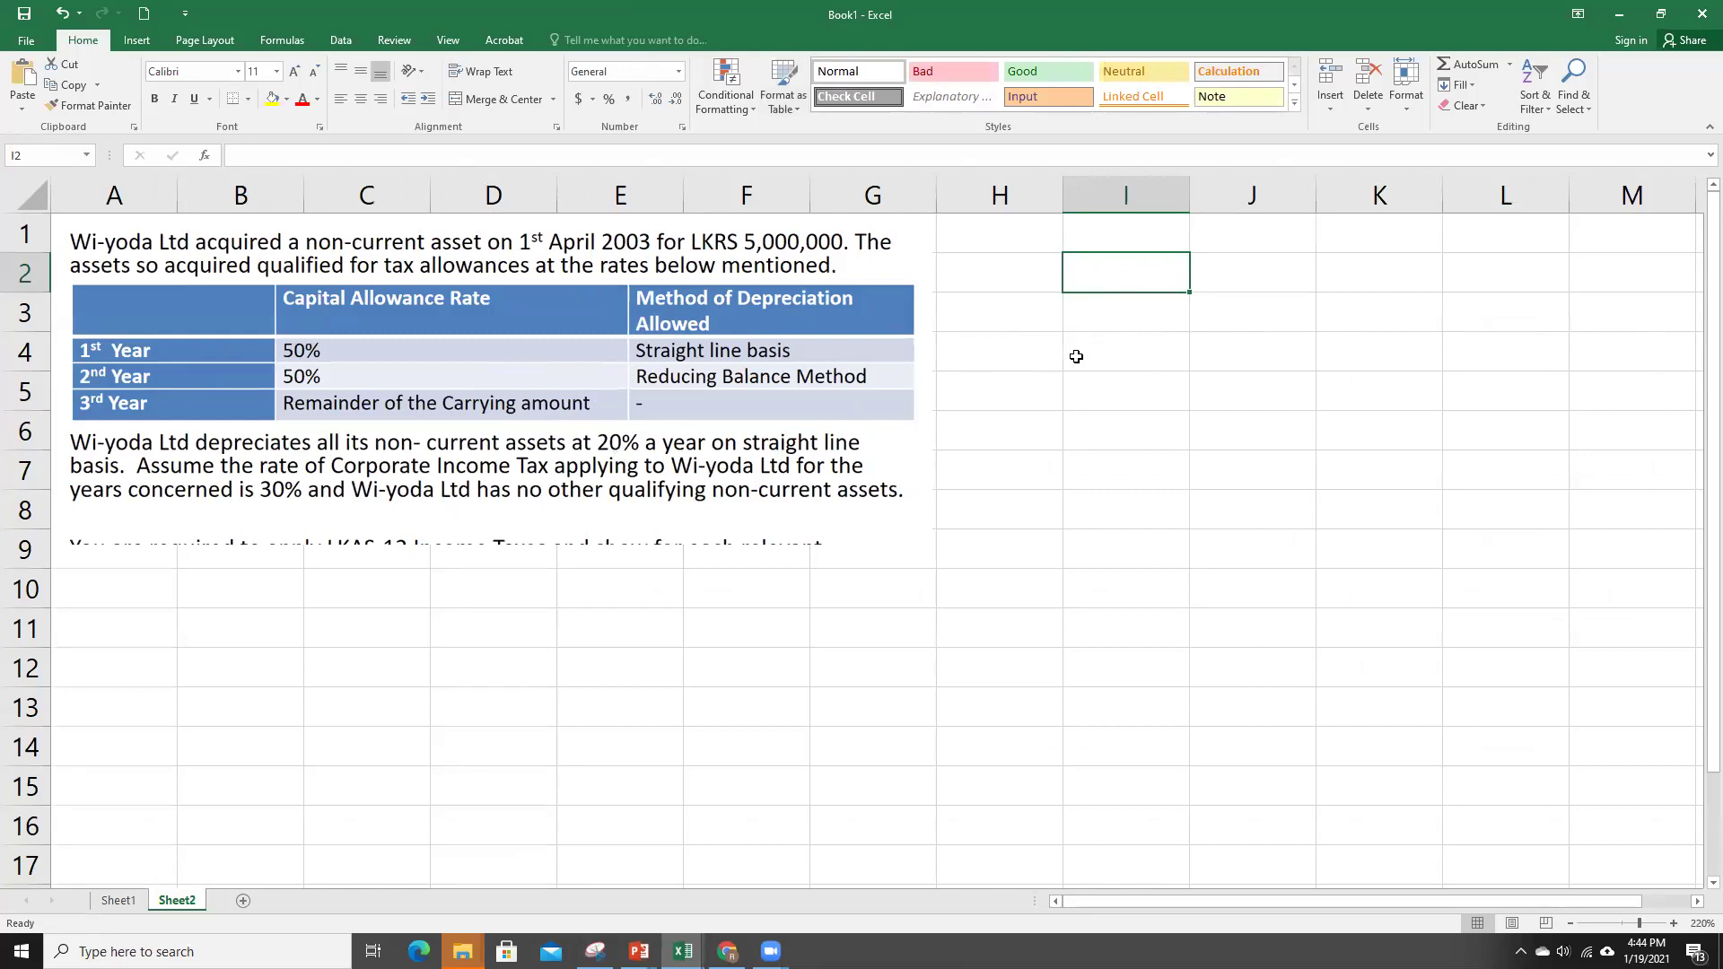
{"action": "type", "text": "200"}
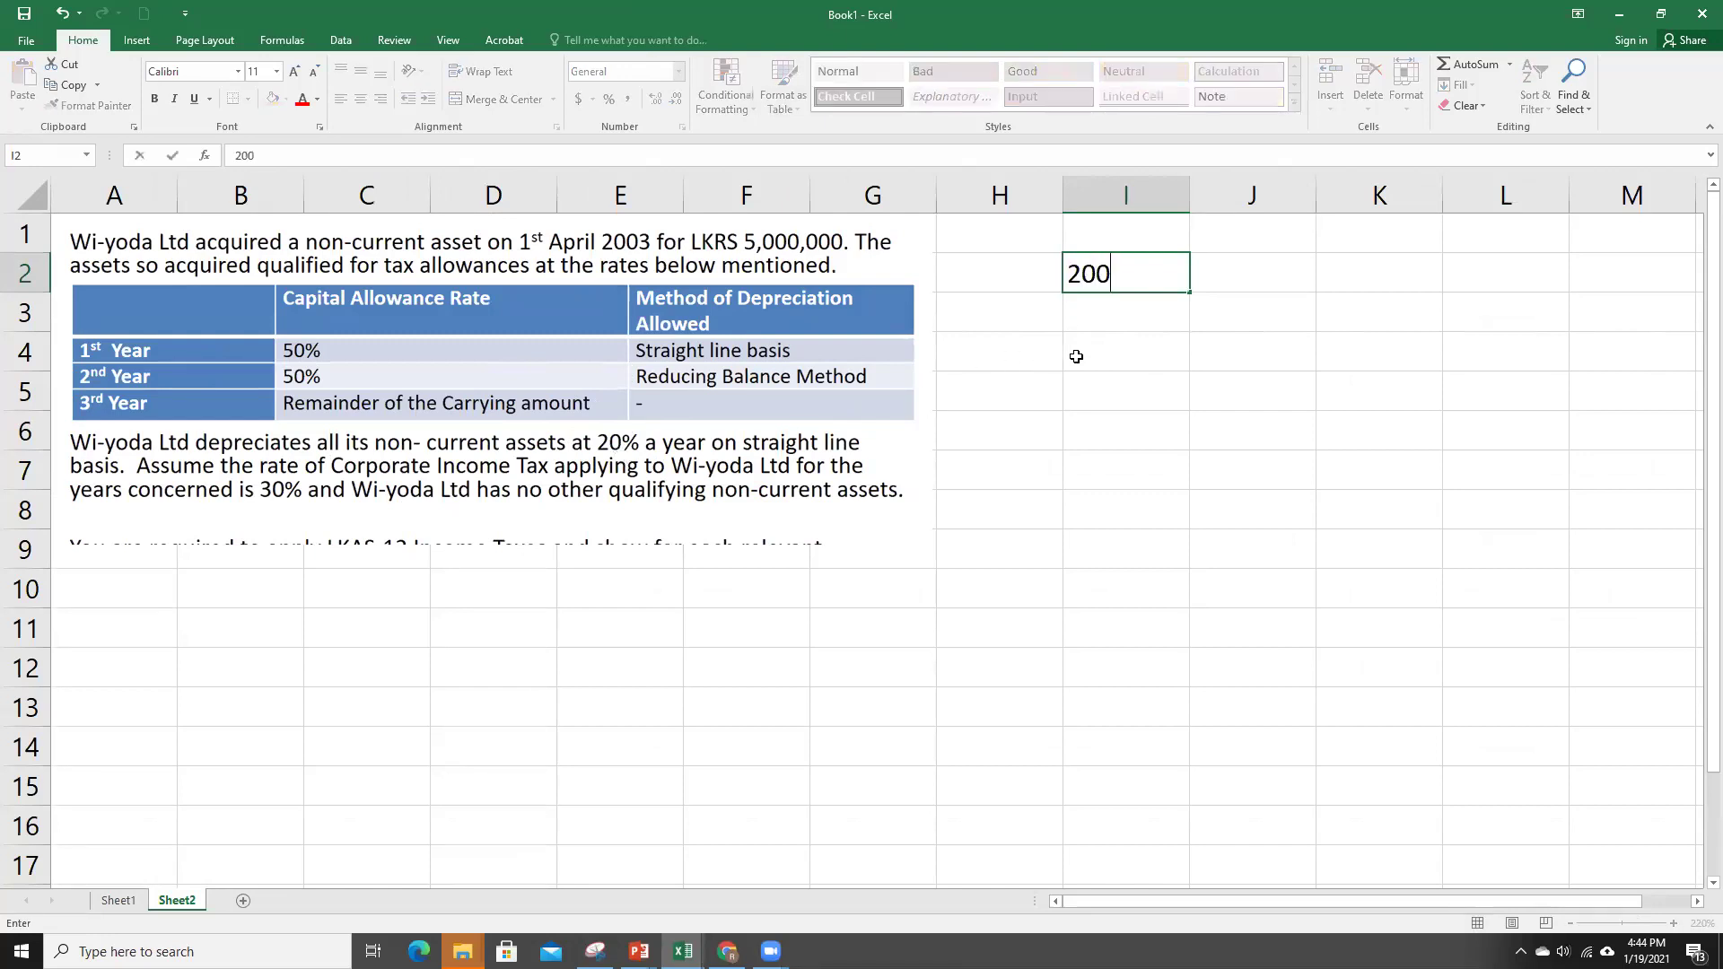
{"action": "type", "text": "3"}
{"action": "left_click", "coordinate": [1263, 272]}
{"action": "type", "text": "2004"}
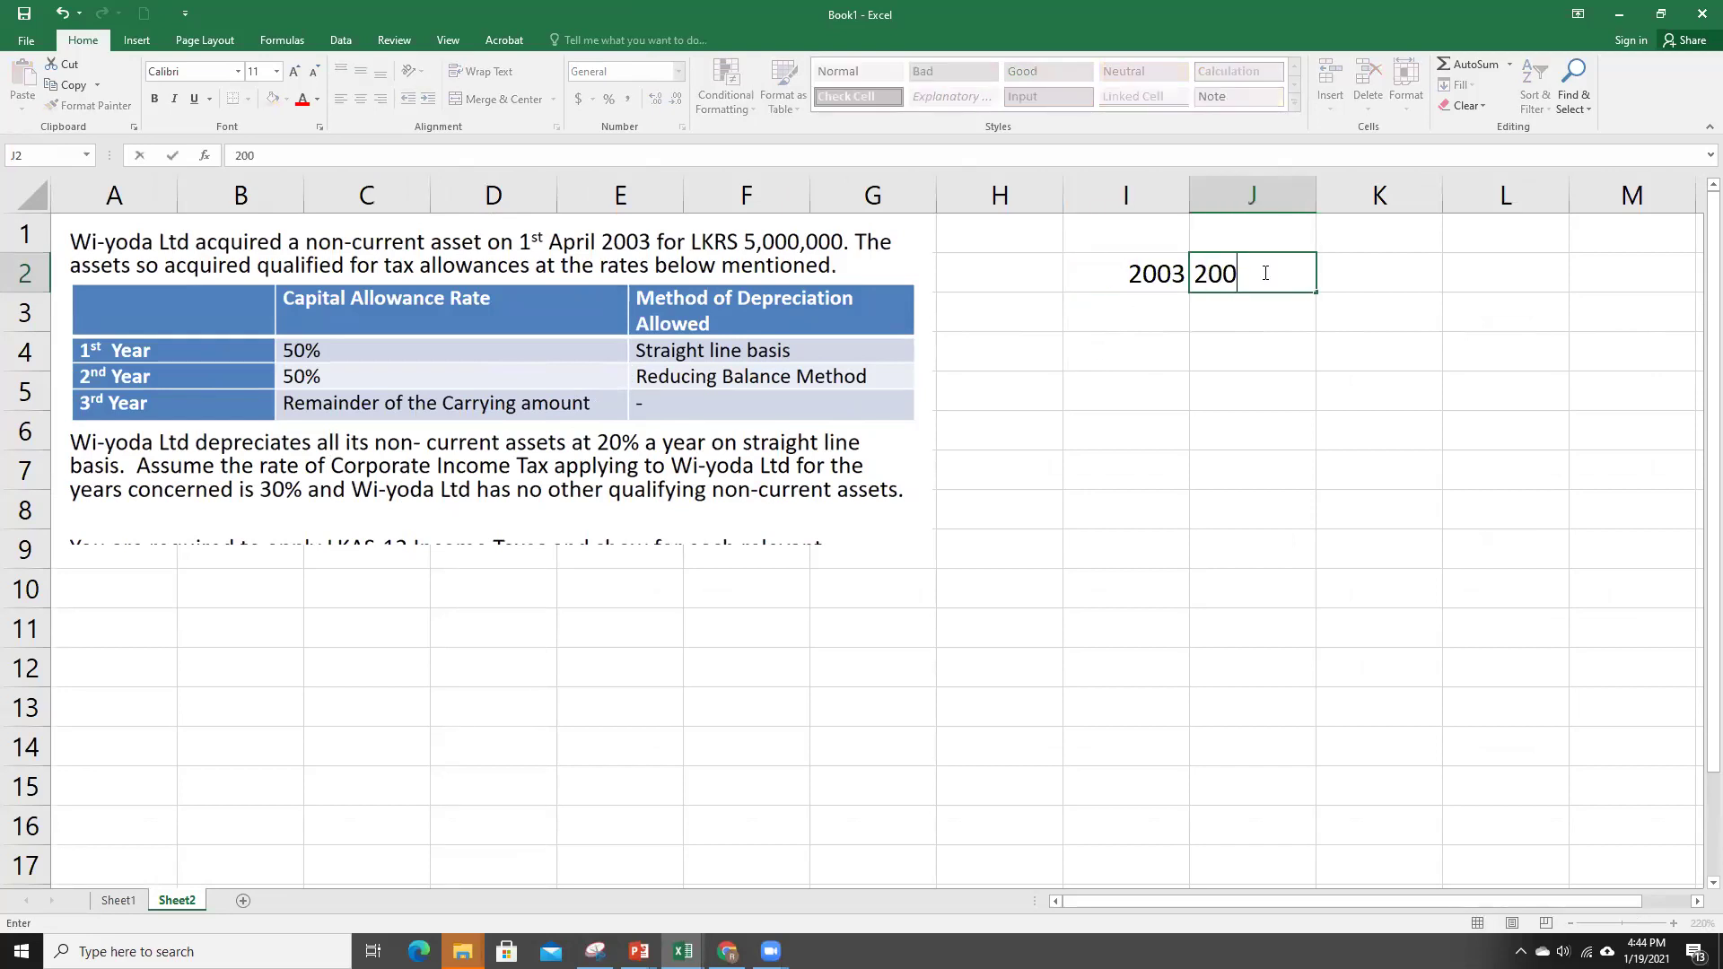
{"action": "key", "text": "Return"}
{"action": "left_click_drag", "start_coordinate": [1160, 273], "coordinate": [1671, 270]}
{"action": "left_click", "coordinate": [1517, 481]}
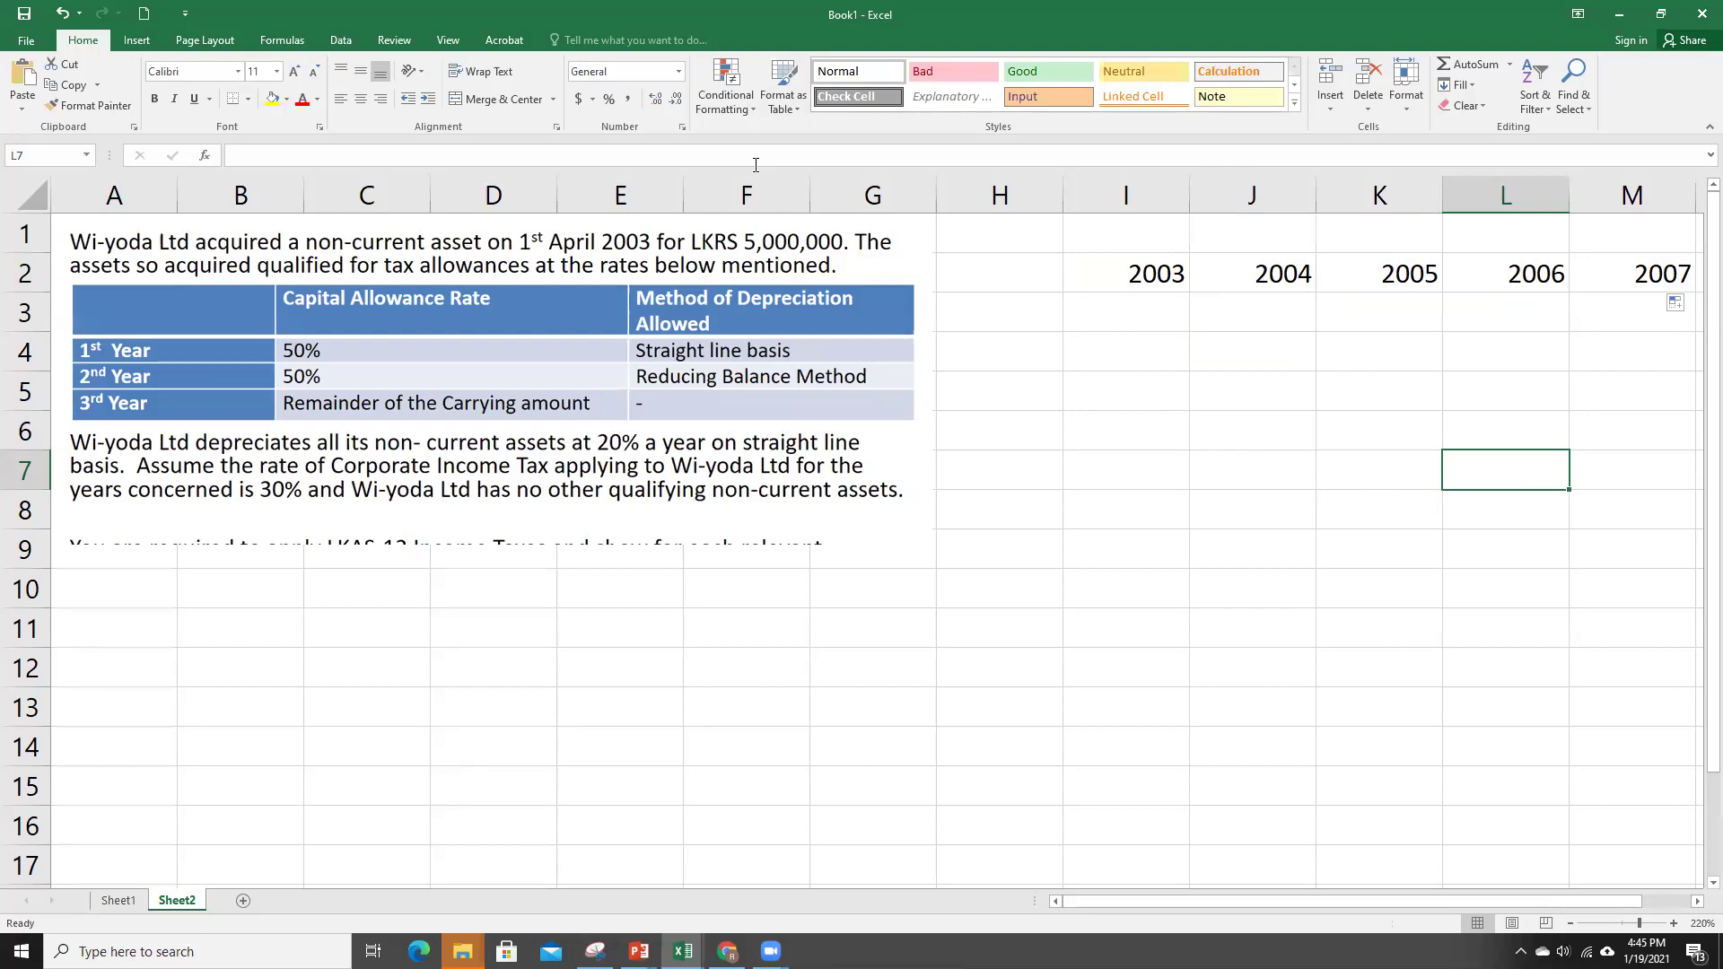
Step: Reduce the problem statement picture further so it ends within column F and around row 7
{"action": "left_click", "coordinate": [1099, 332]}
{"action": "left_click", "coordinate": [965, 326]}
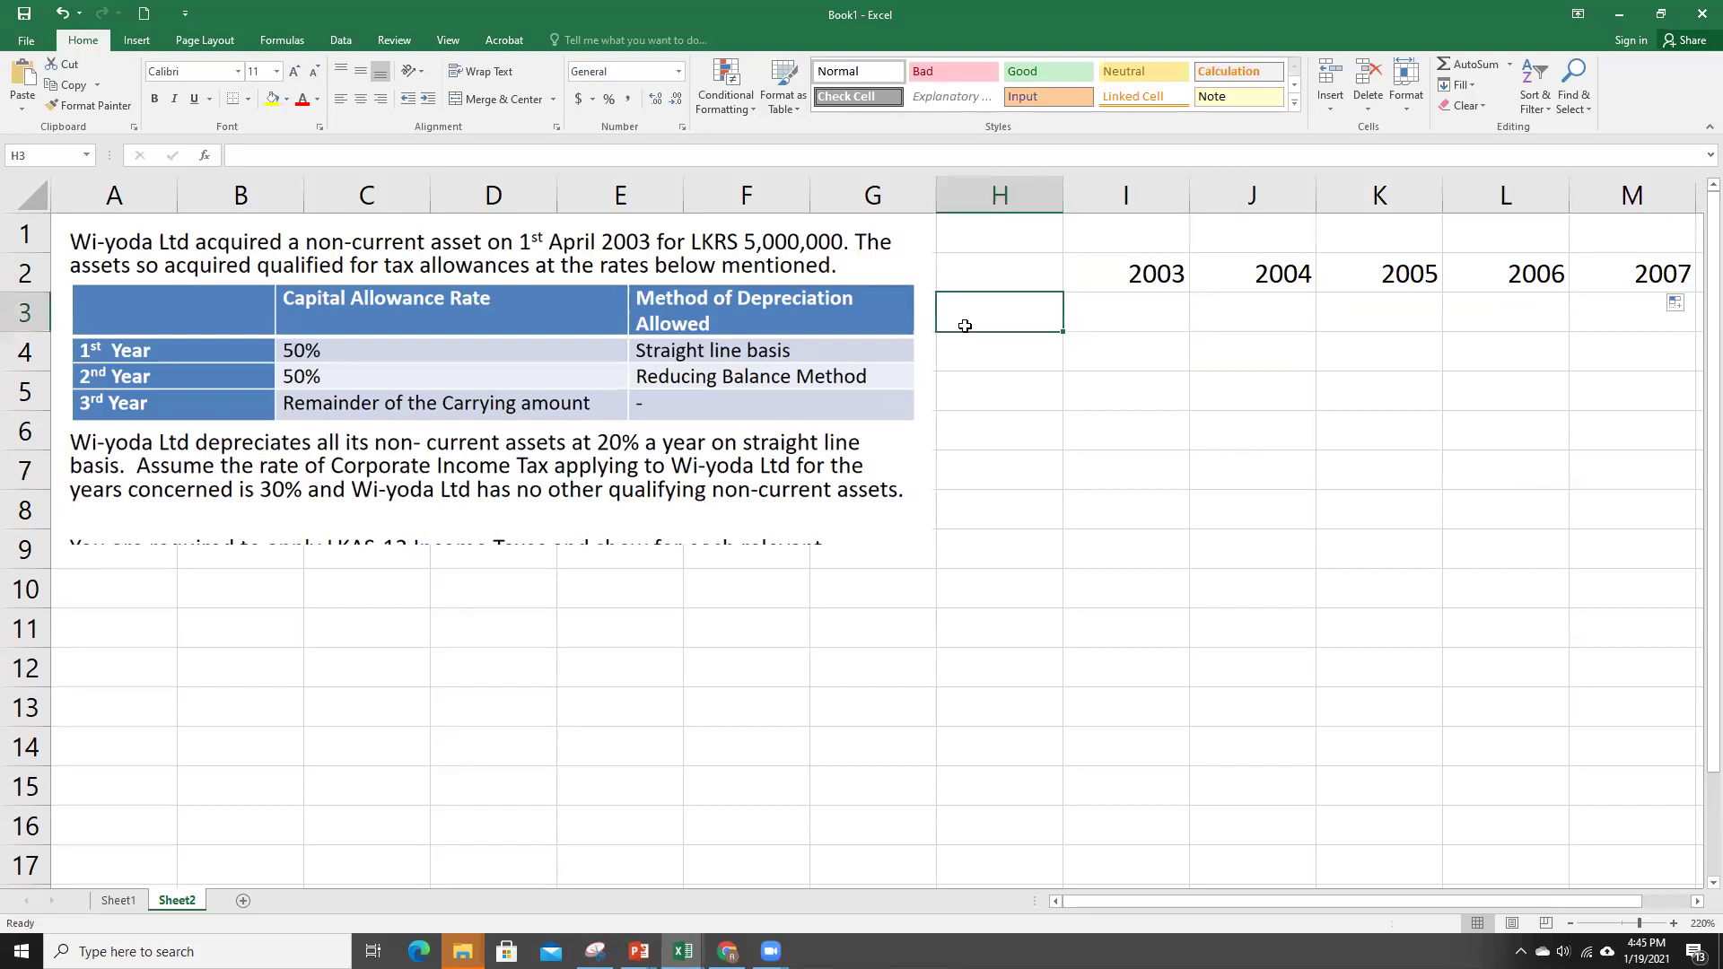
{"action": "left_click", "coordinate": [864, 463]}
{"action": "left_click_drag", "start_coordinate": [905, 537], "coordinate": [770, 476]}
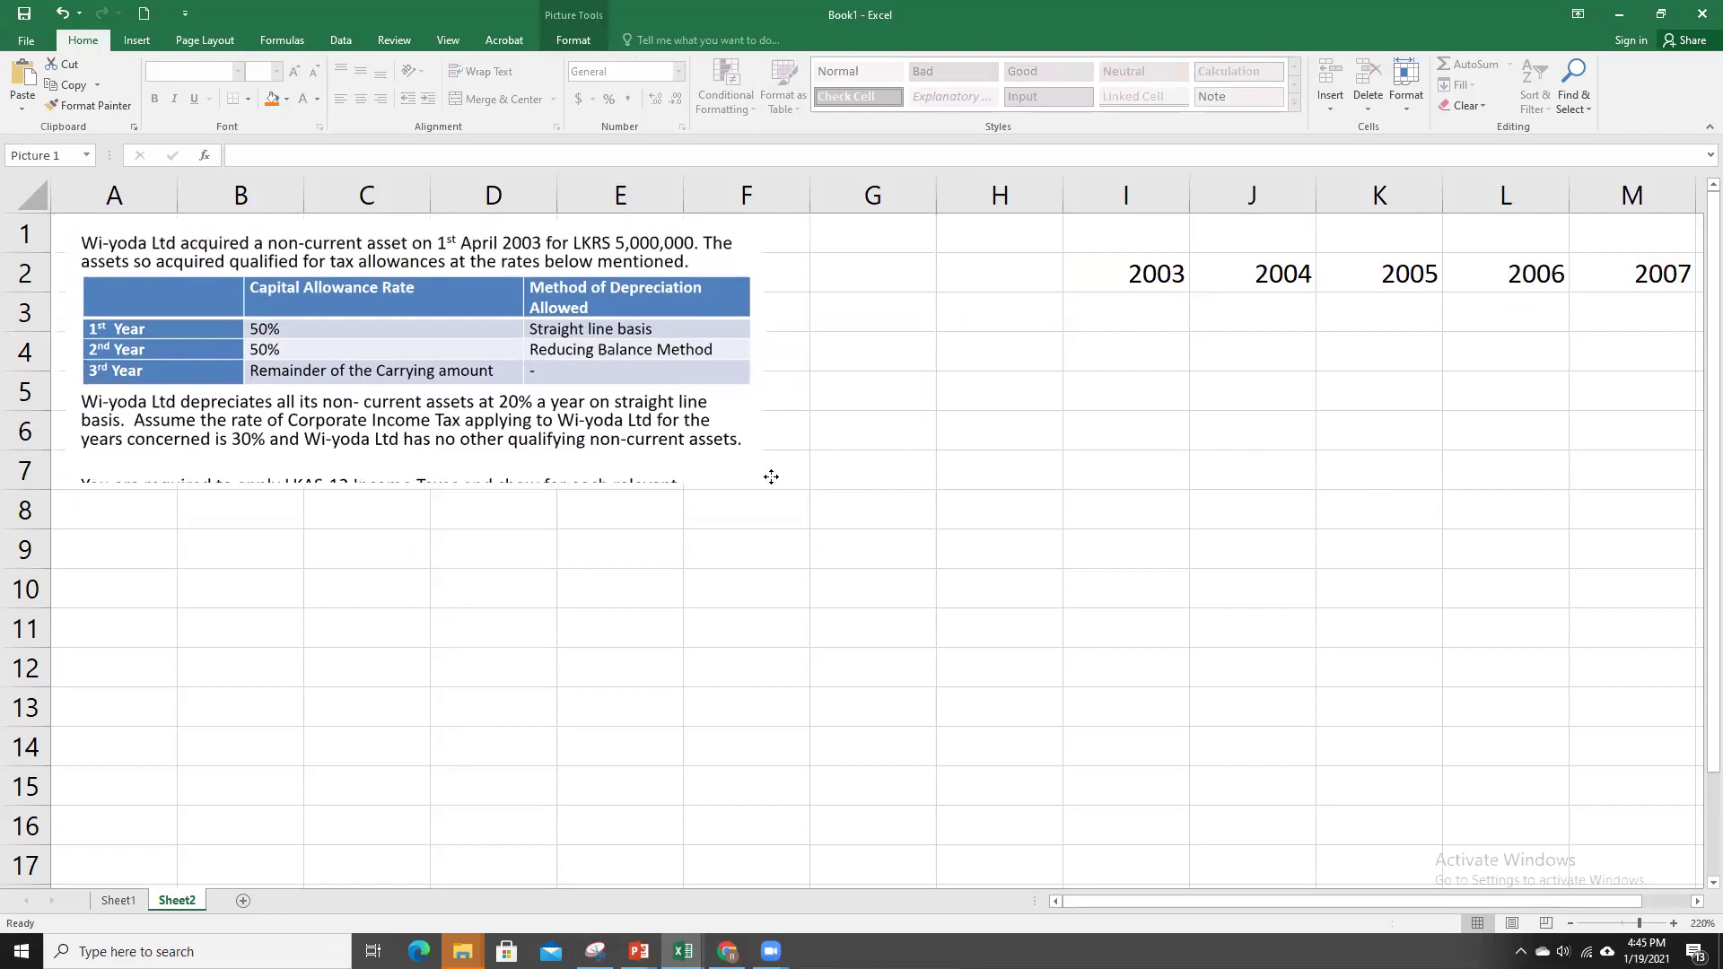
Step: Label cell H3 "Carrying Amt"
{"action": "left_click", "coordinate": [970, 315]}
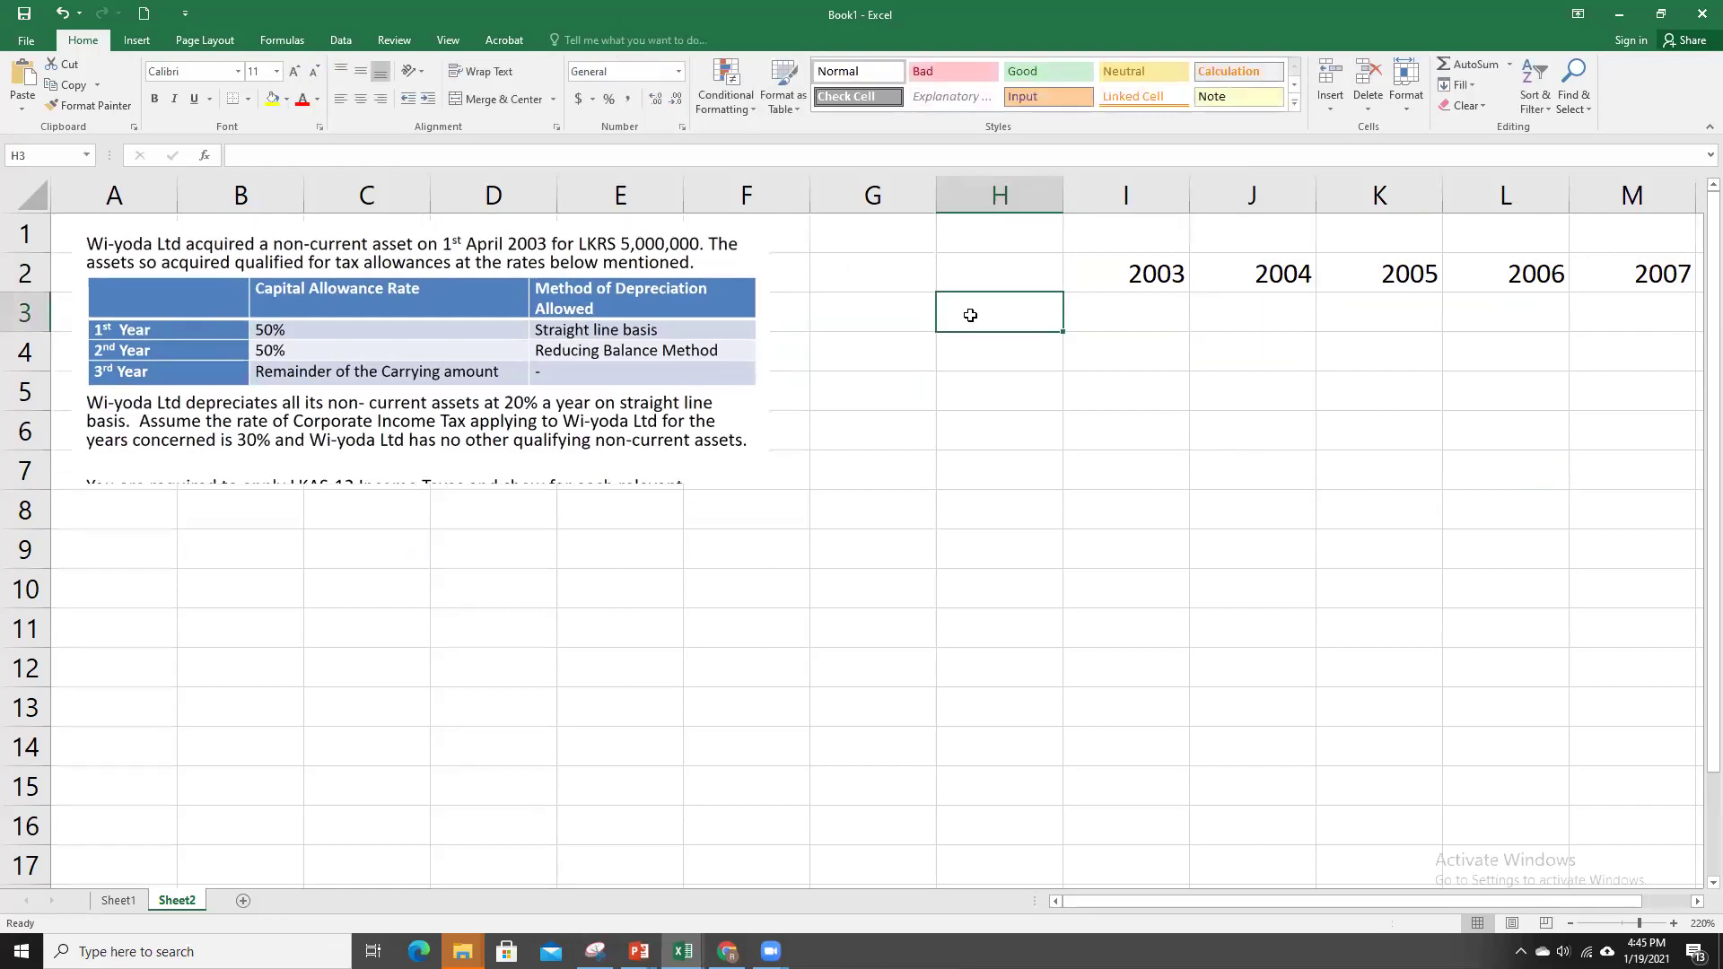
{"action": "type", "text": "Ca"}
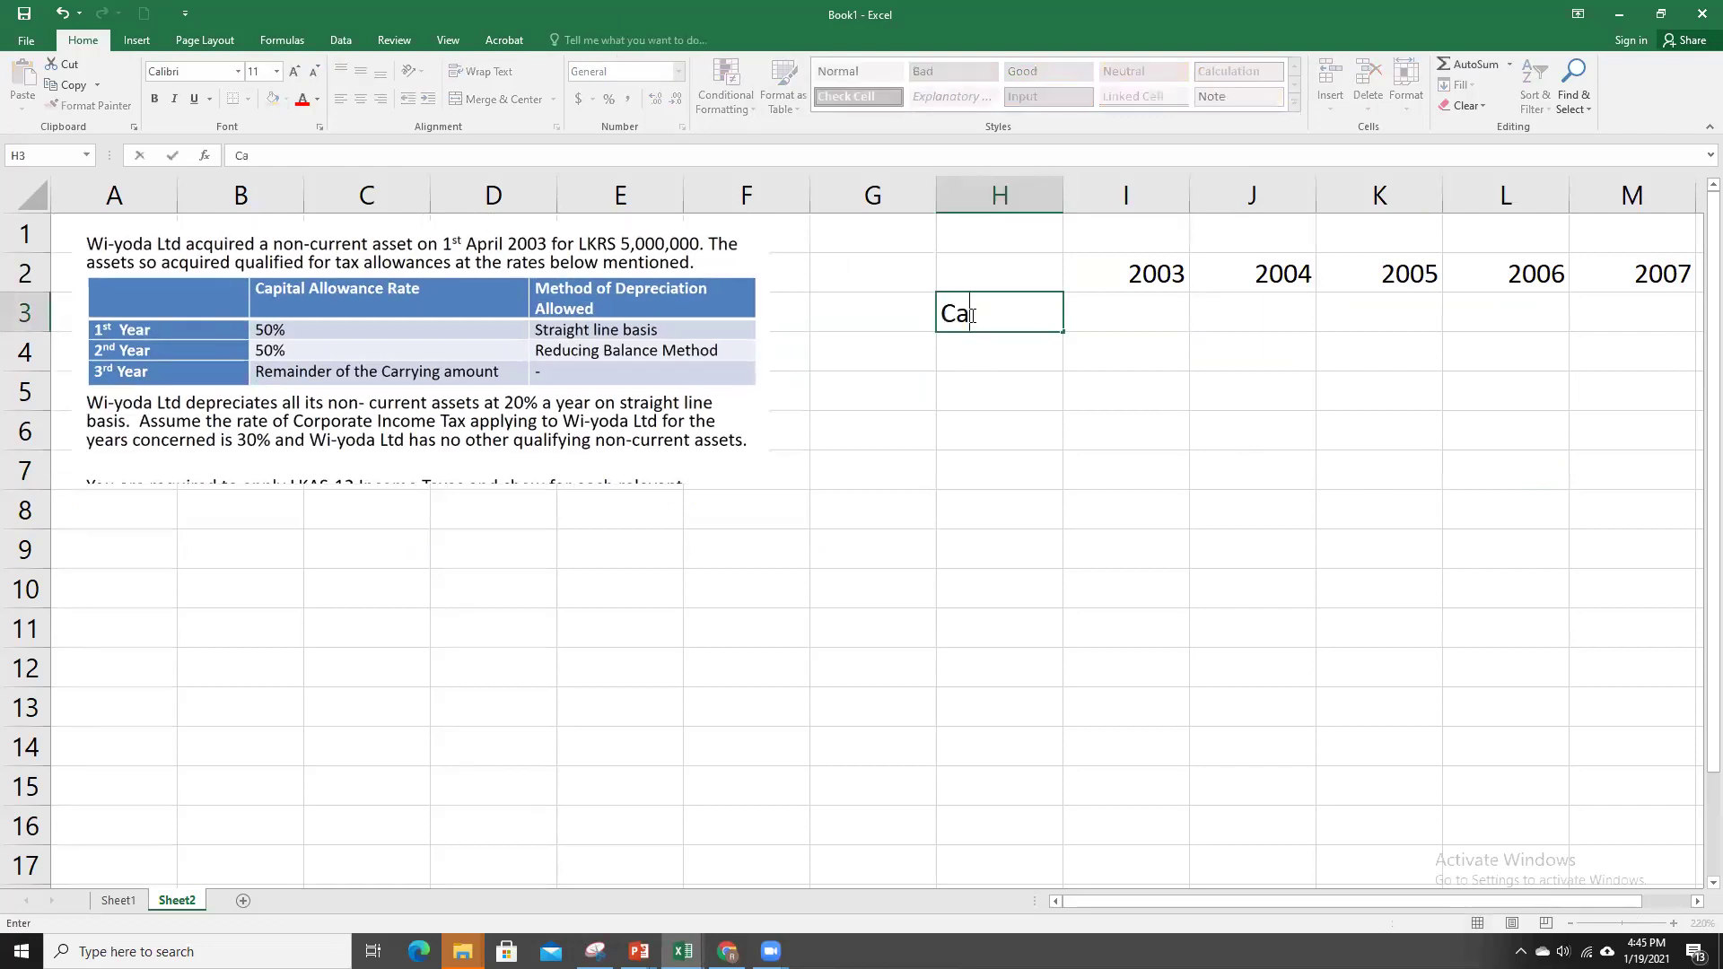
{"action": "type", "text": "rrying Amt"}
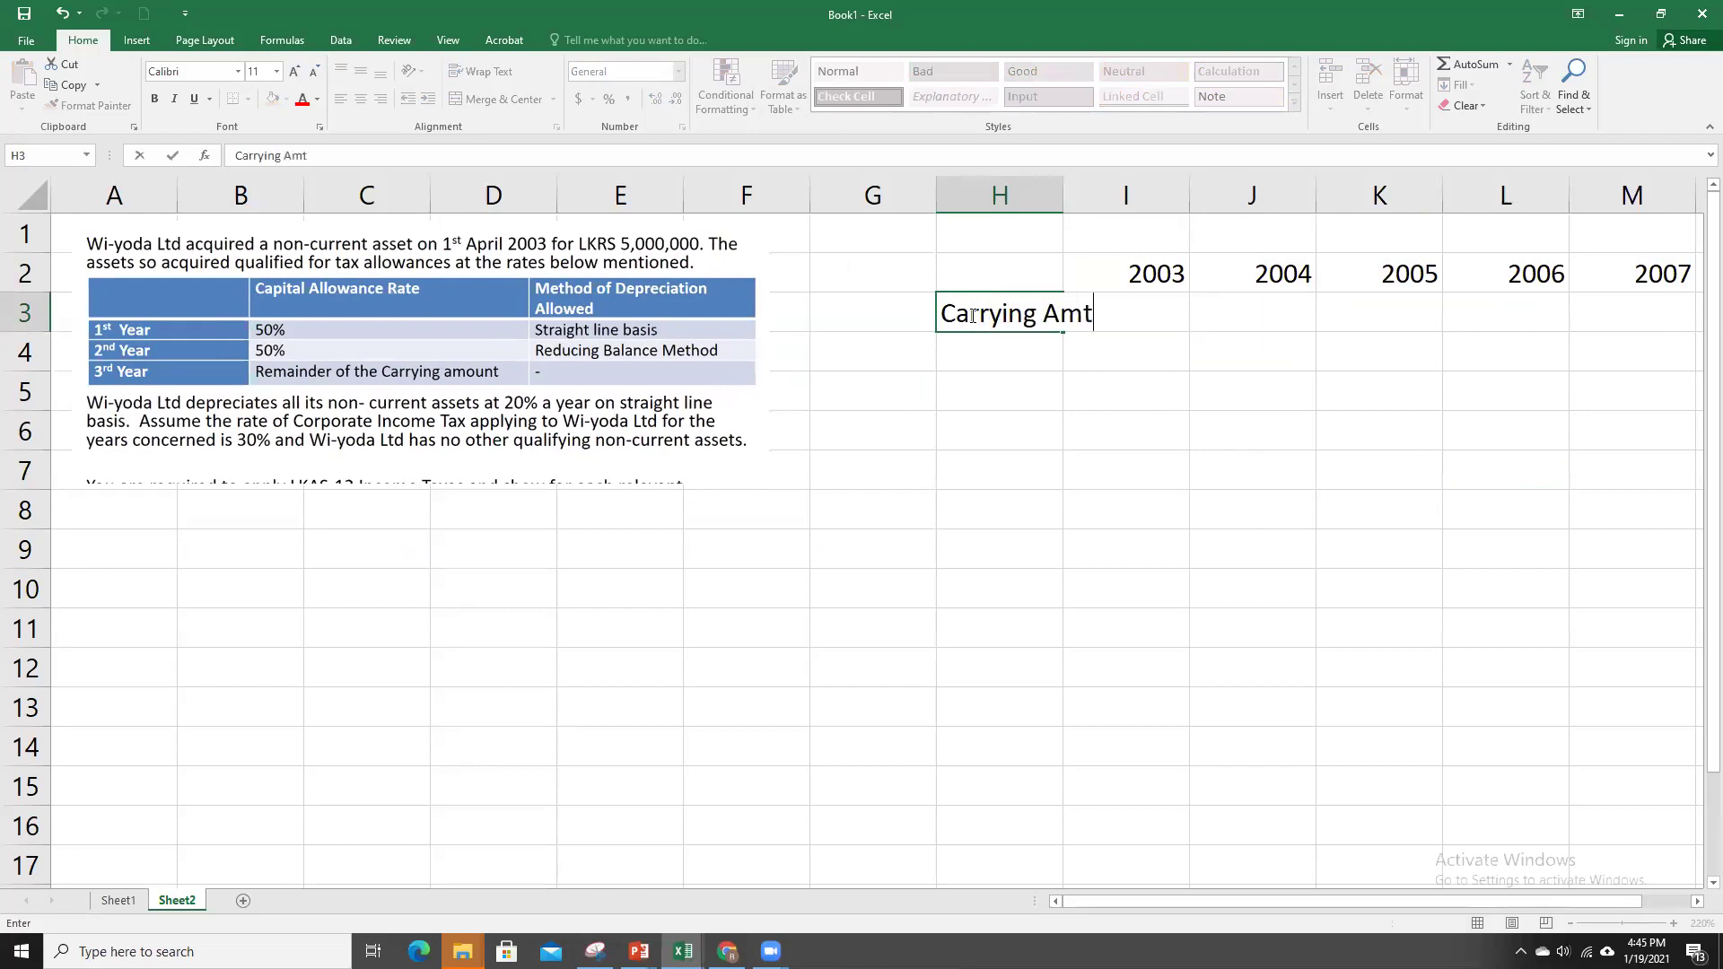
{"action": "key", "text": "Up"}
{"action": "key", "text": "Right"}
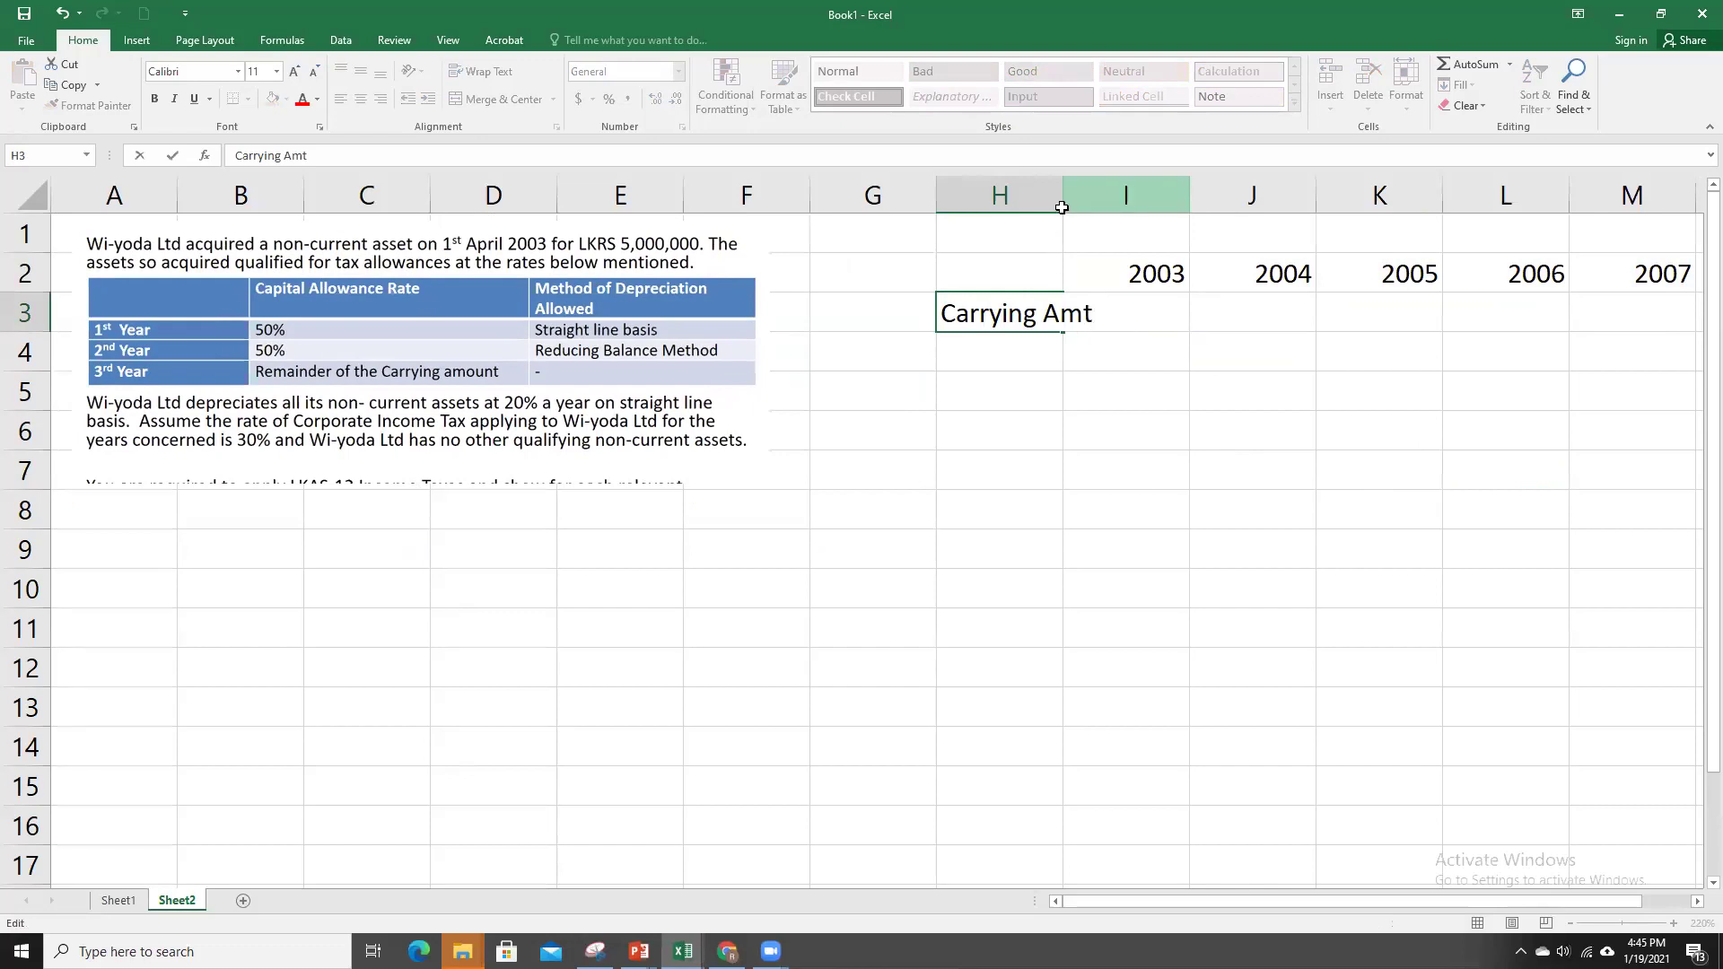
Step: Narrow column G and widen column H to fit the "Carrying Amt" label
{"action": "left_click_drag", "start_coordinate": [936, 195], "coordinate": [872, 198]}
{"action": "left_click", "coordinate": [1041, 312]}
{"action": "left_click_drag", "start_coordinate": [998, 196], "coordinate": [1031, 197]}
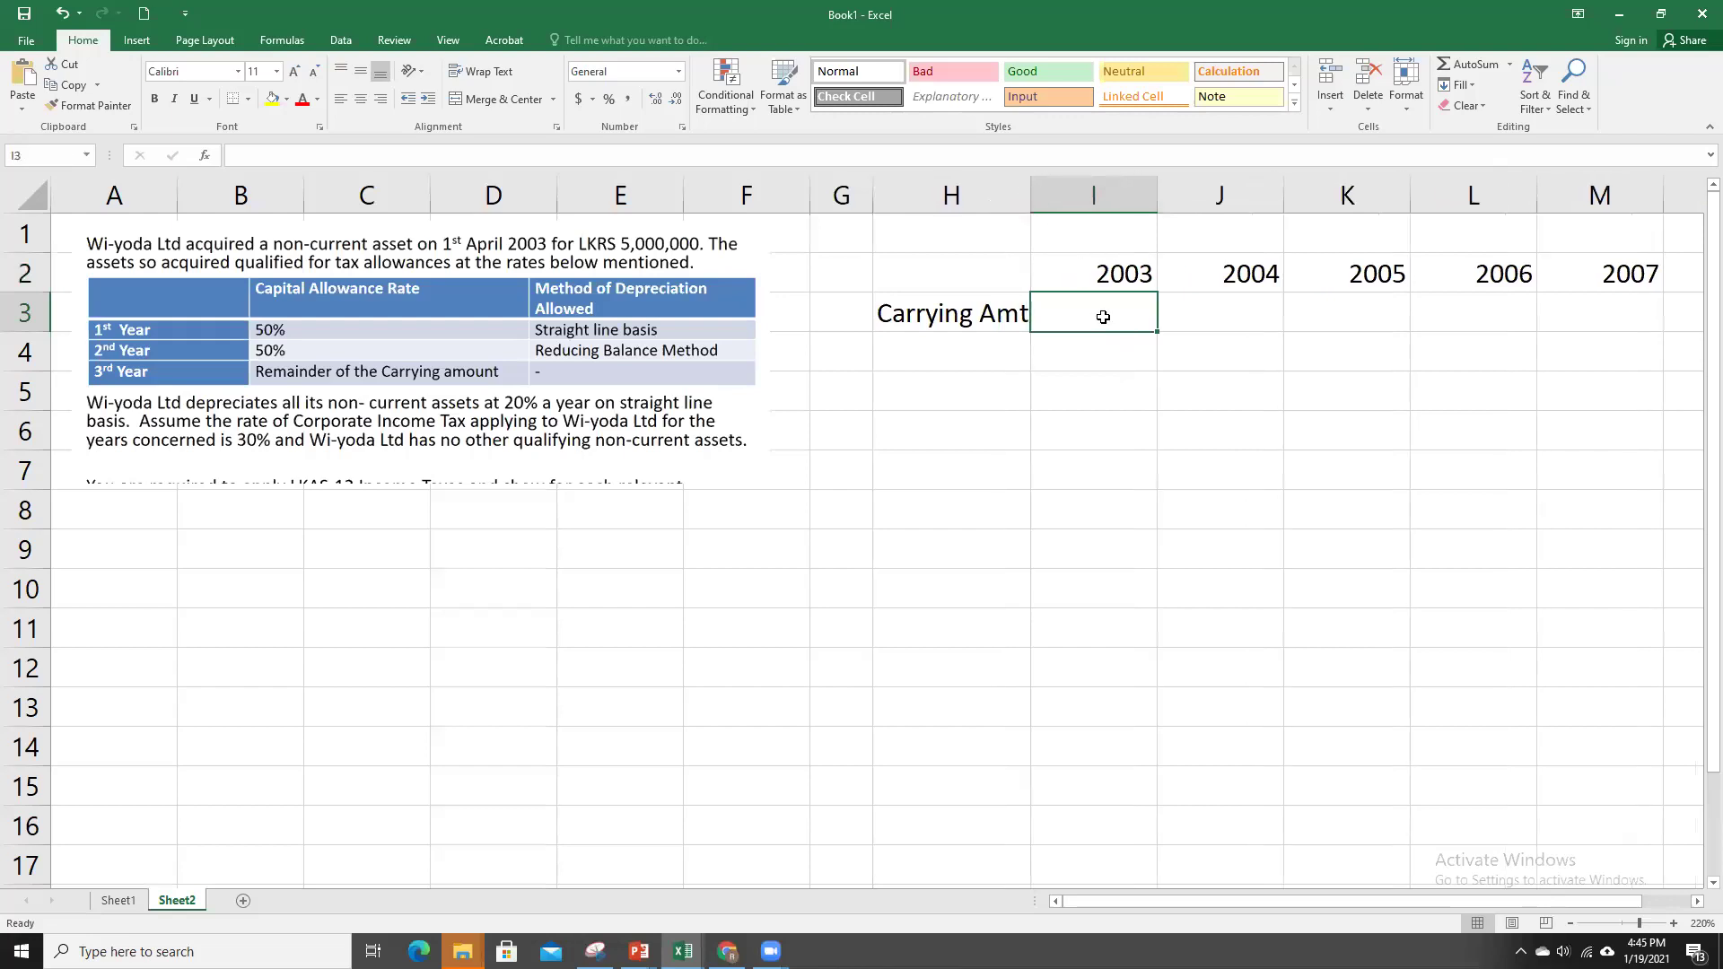
Step: Enter 5000 as the 2003 carrying amount in I3 and label H4 "Acc Dep"
{"action": "type", "text": "50"}
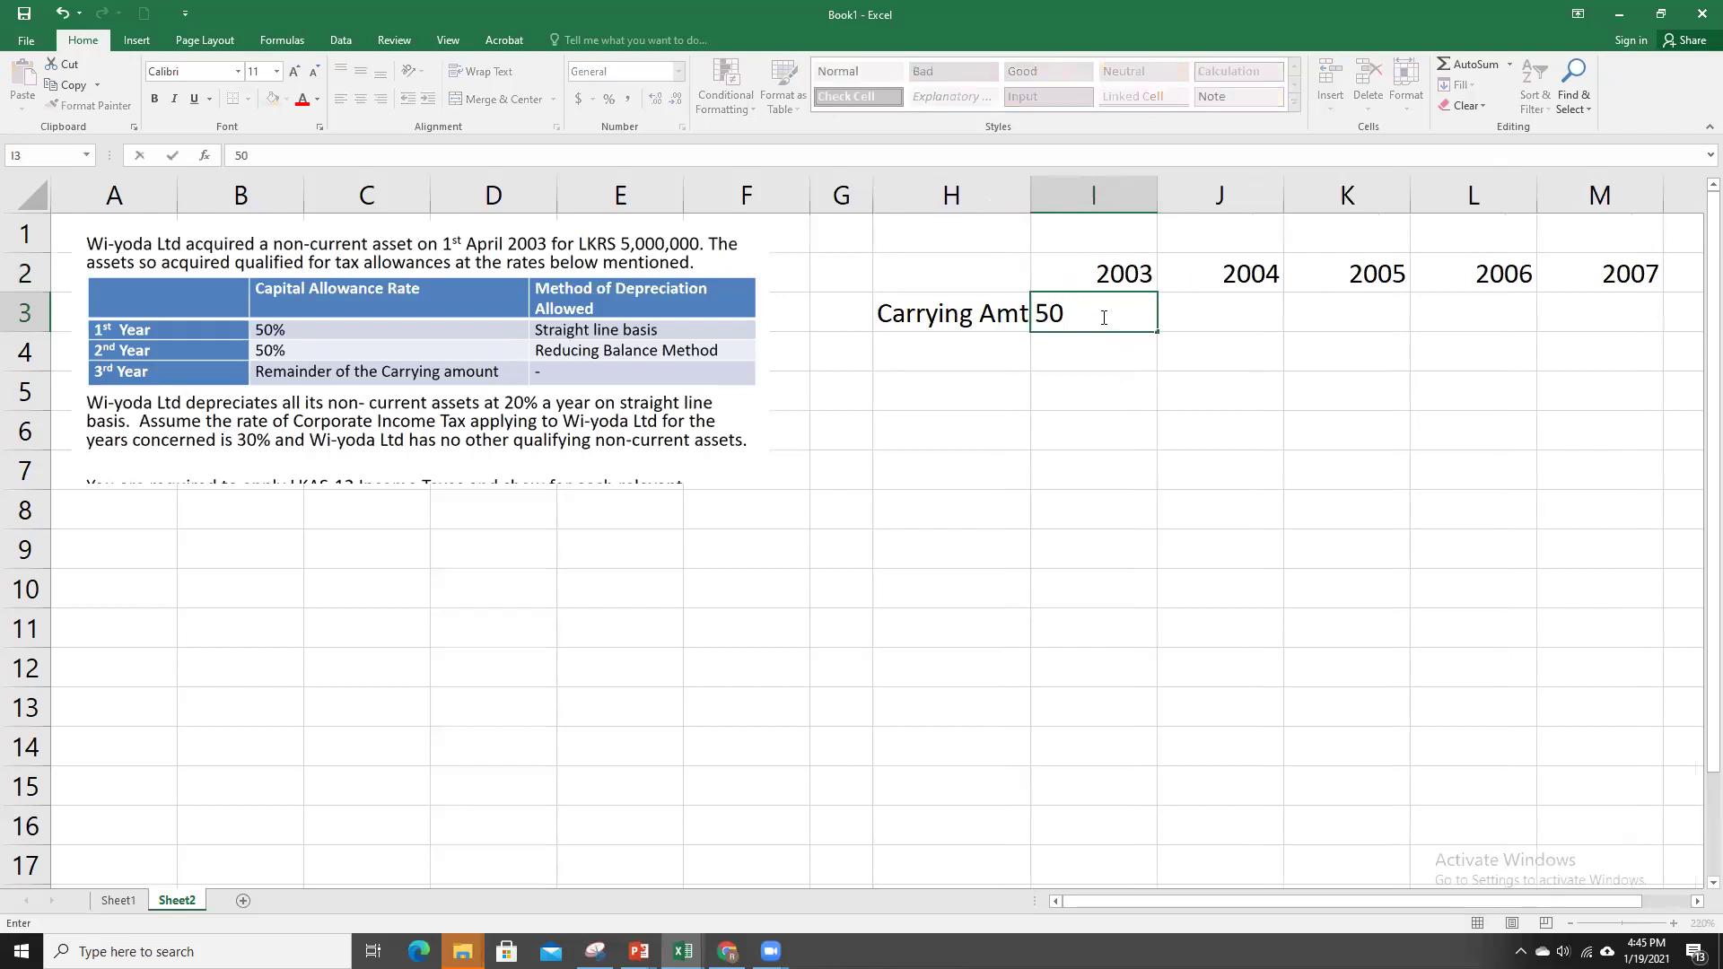
{"action": "type", "text": "00"}
{"action": "key", "text": "Return"}
{"action": "left_click", "coordinate": [978, 344]}
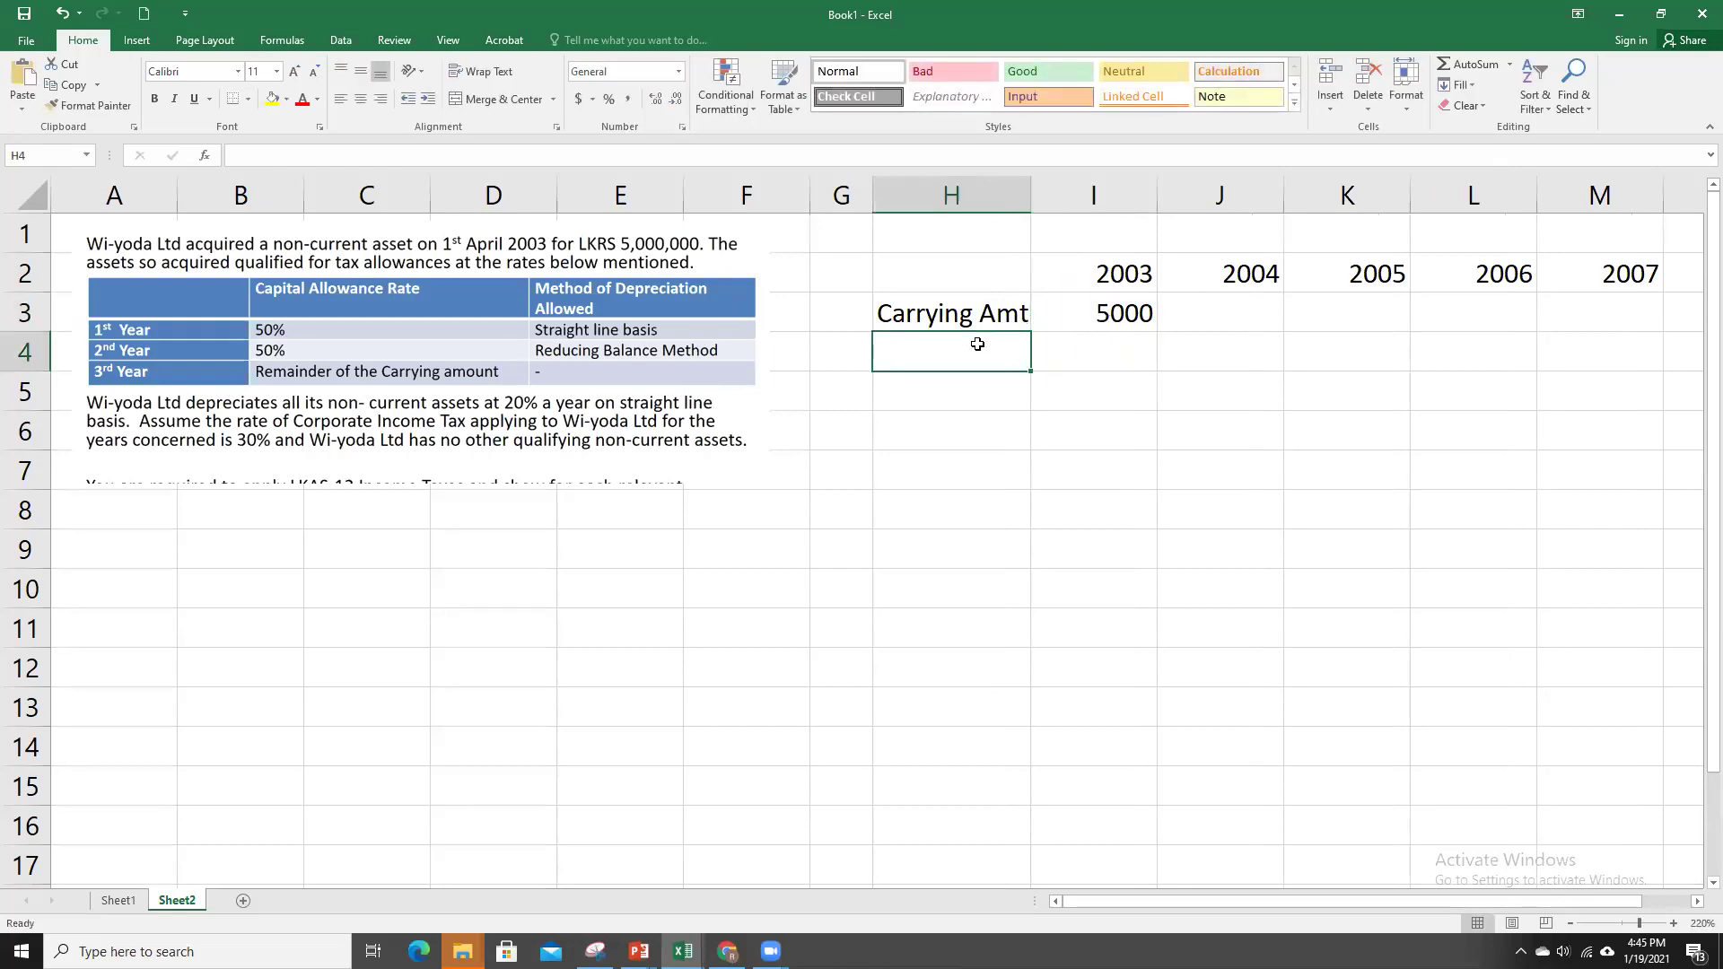
{"action": "type", "text": "Acc "}
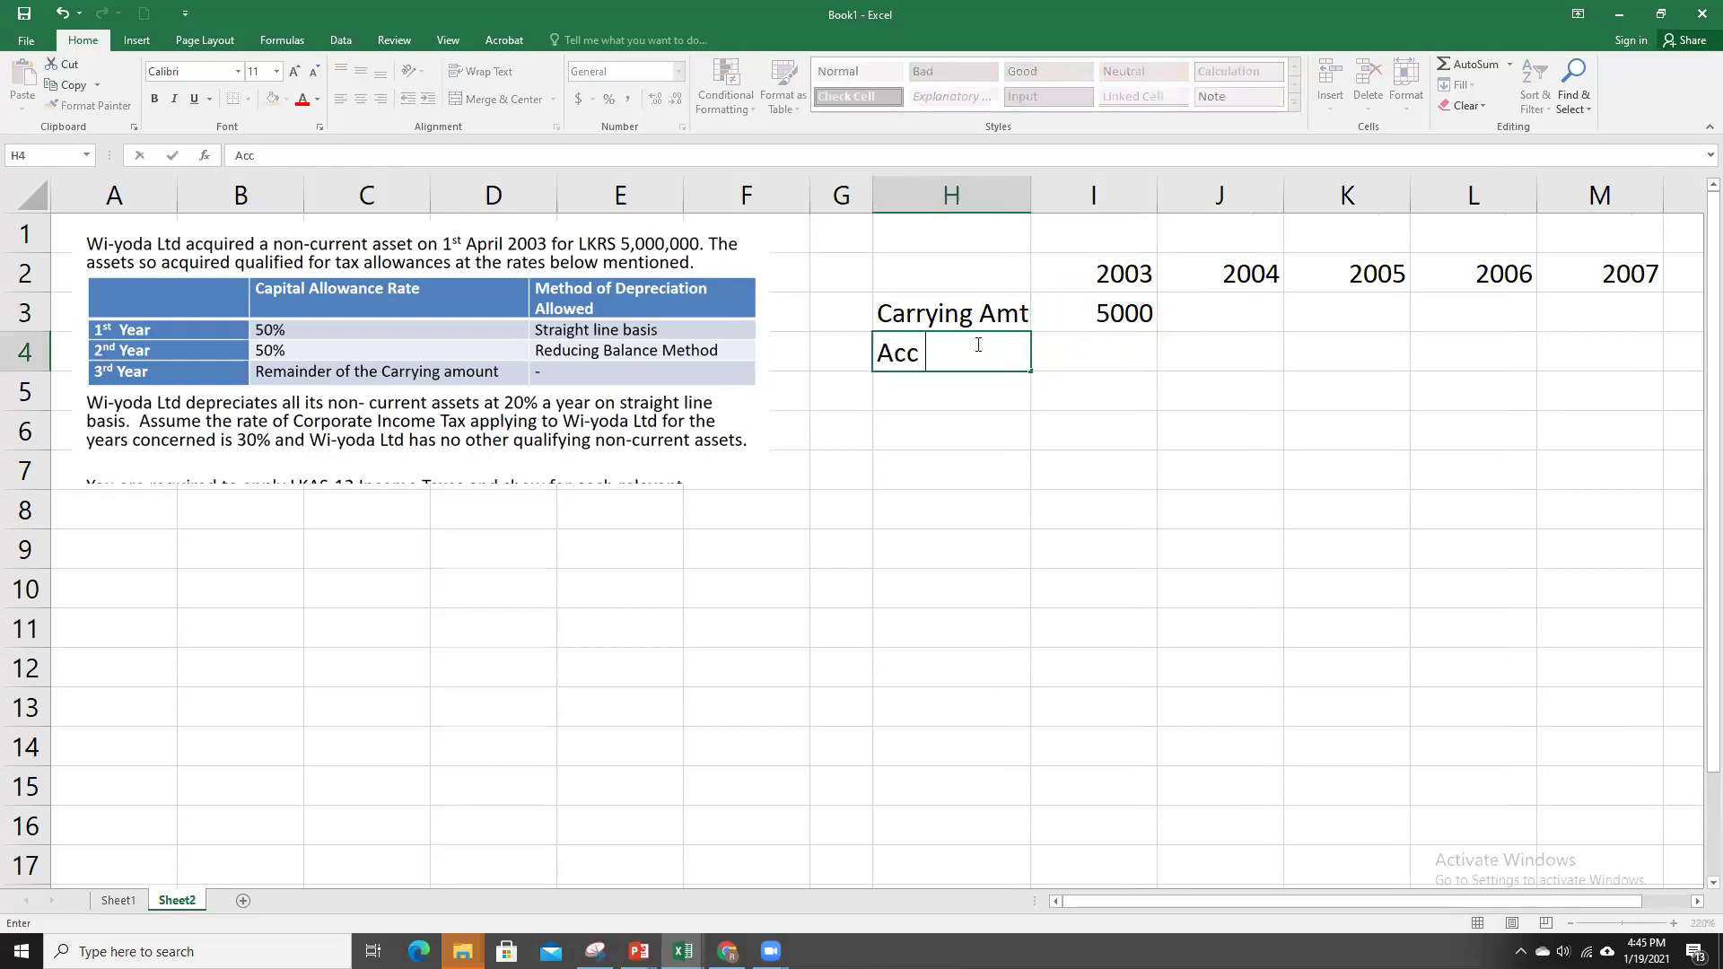
{"action": "type", "text": "Dep"}
Step: Calculate the 2003 depreciation in I4 as 20% of the carrying amount with =I3*0.2
{"action": "left_click", "coordinate": [1067, 345]}
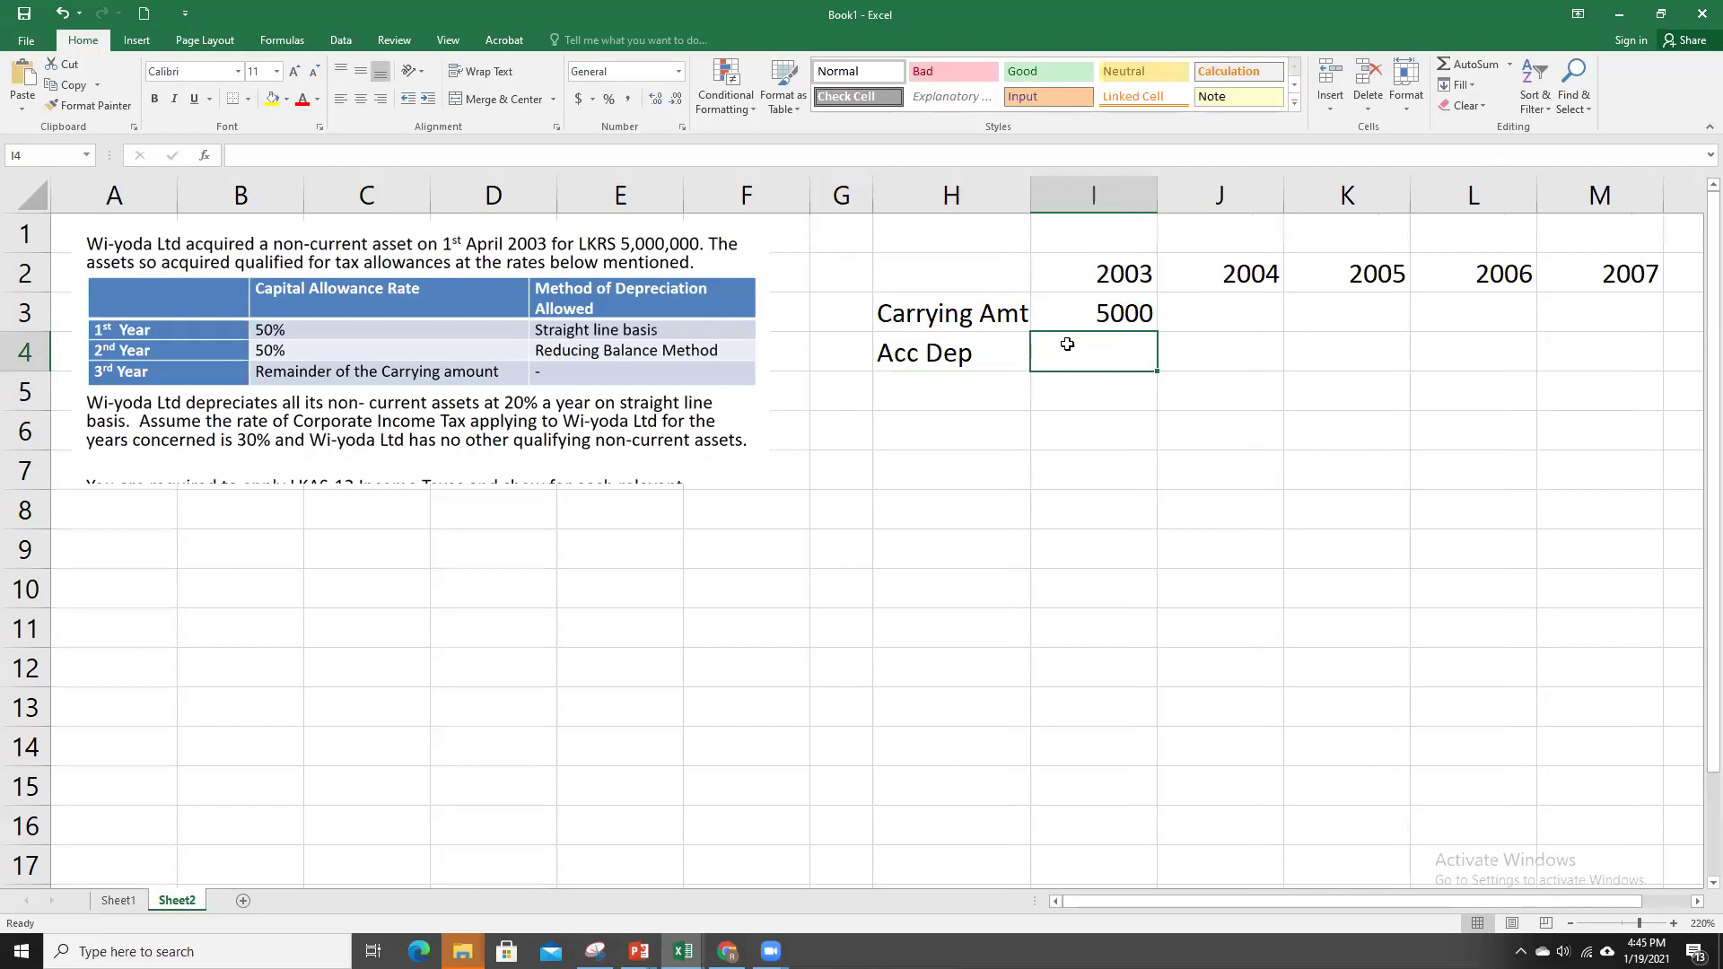
{"action": "type", "text": "="}
{"action": "left_click", "coordinate": [1085, 315]}
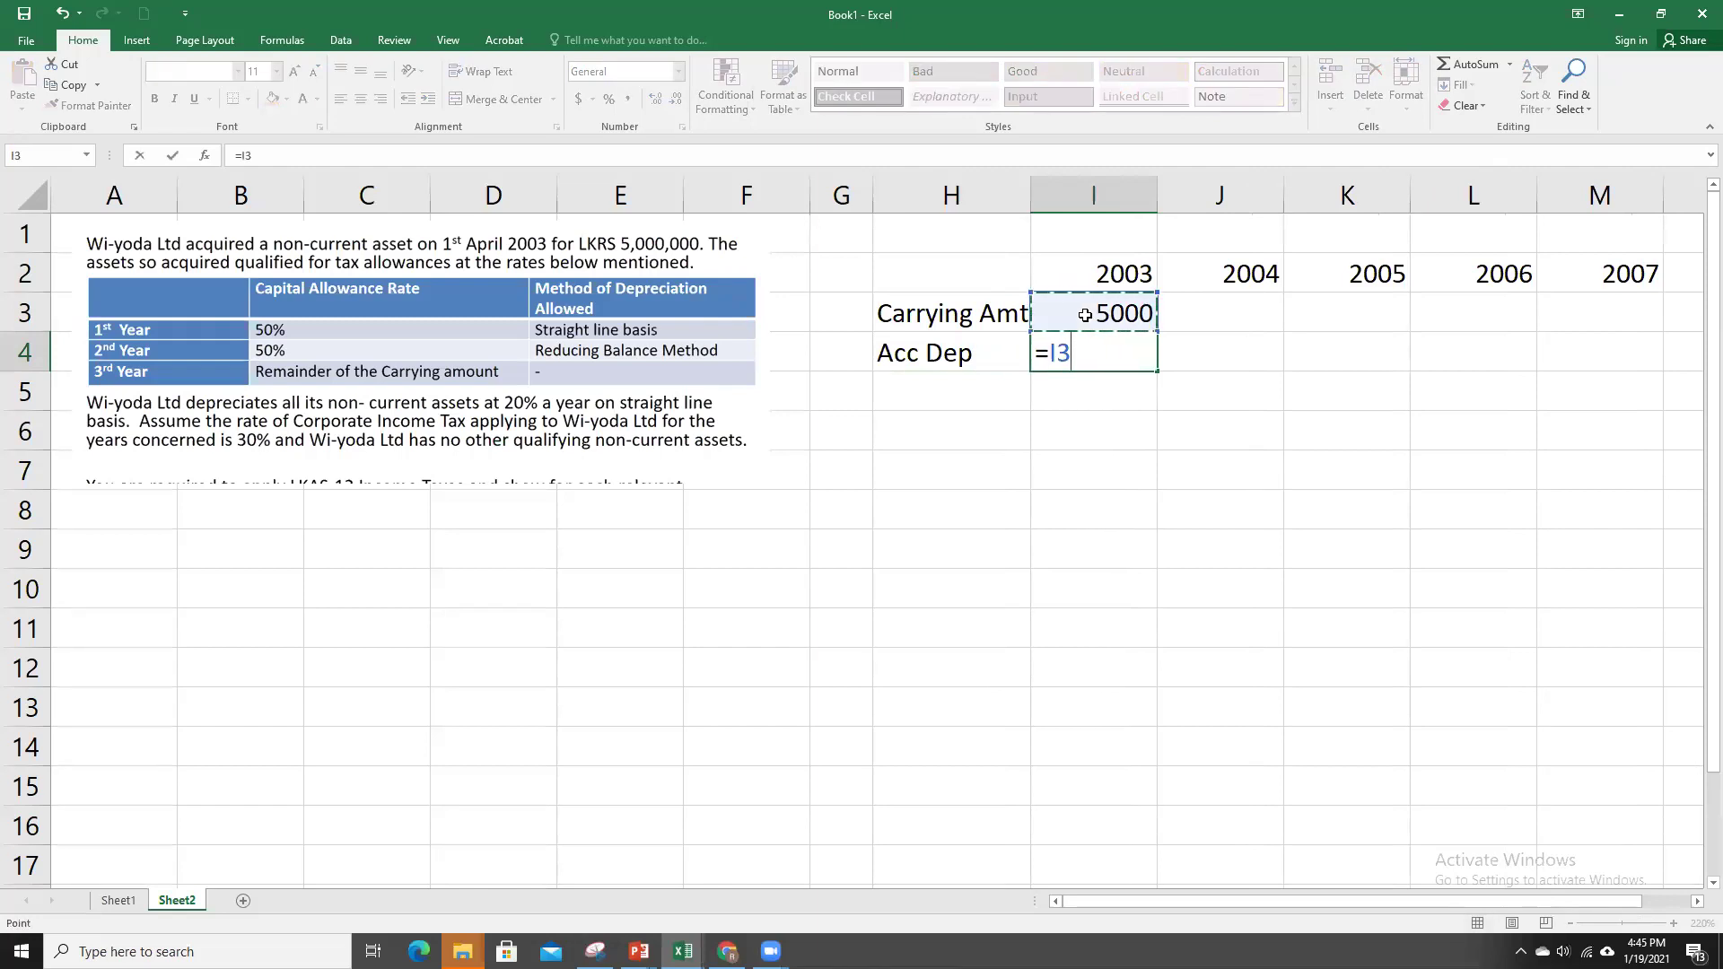
{"action": "type", "text": "*.2"}
{"action": "key", "text": "Return"}
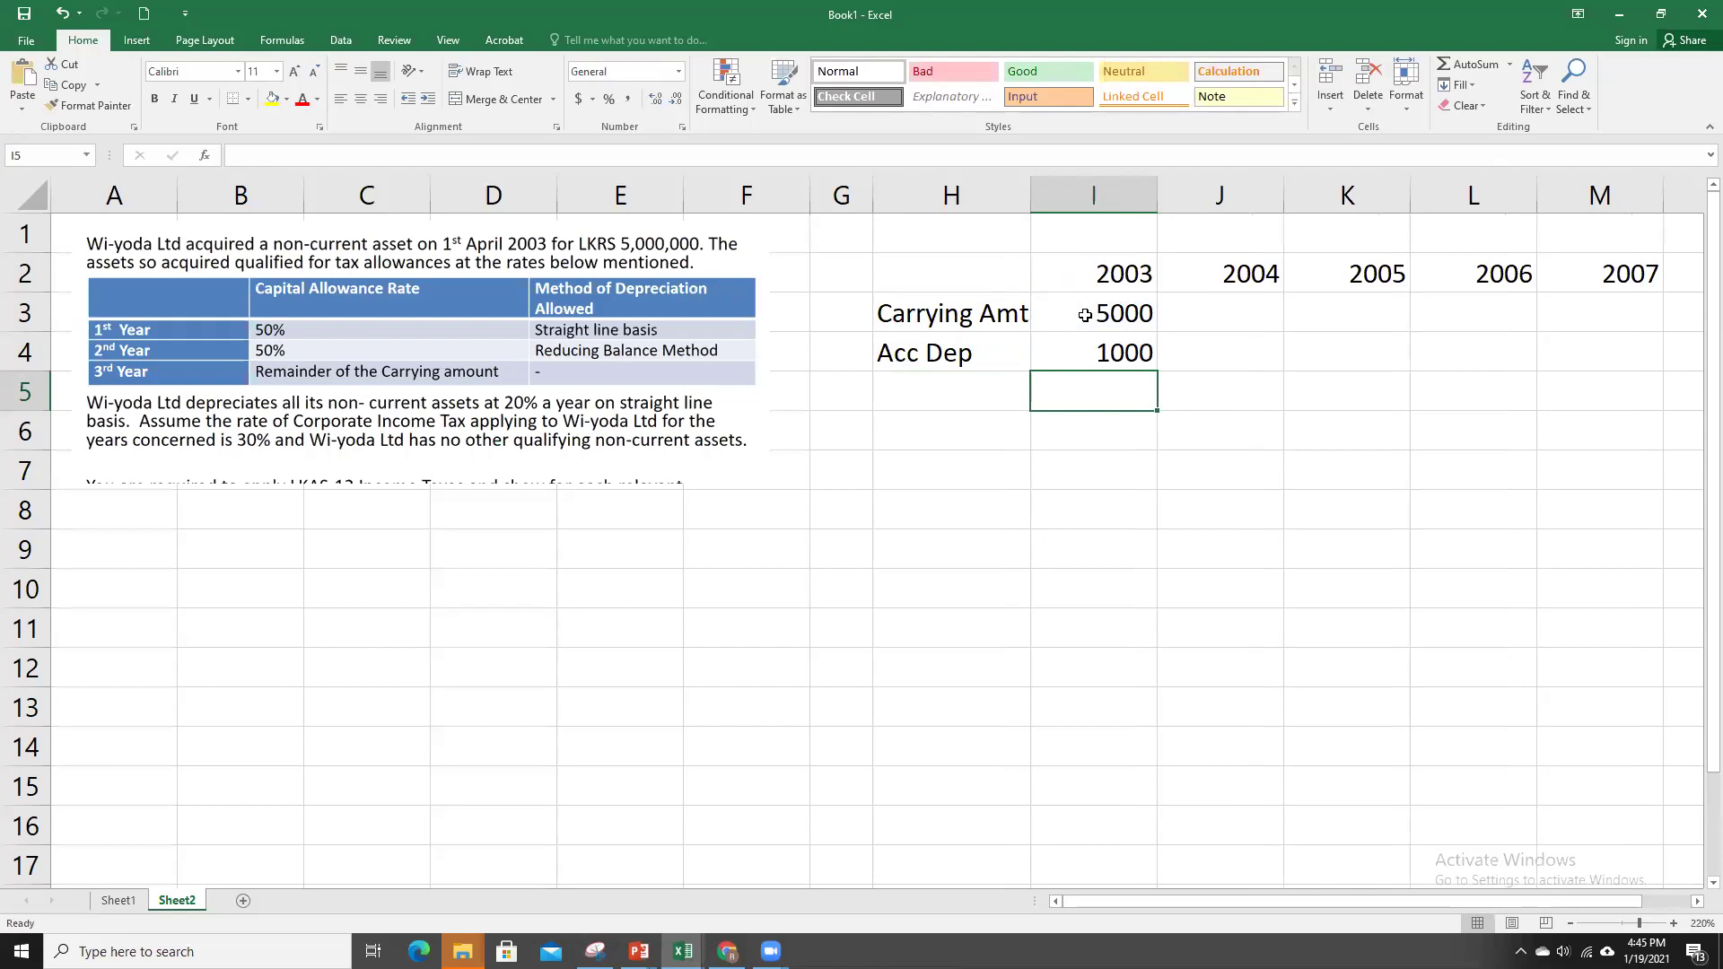
{"action": "left_click", "coordinate": [1090, 352]}
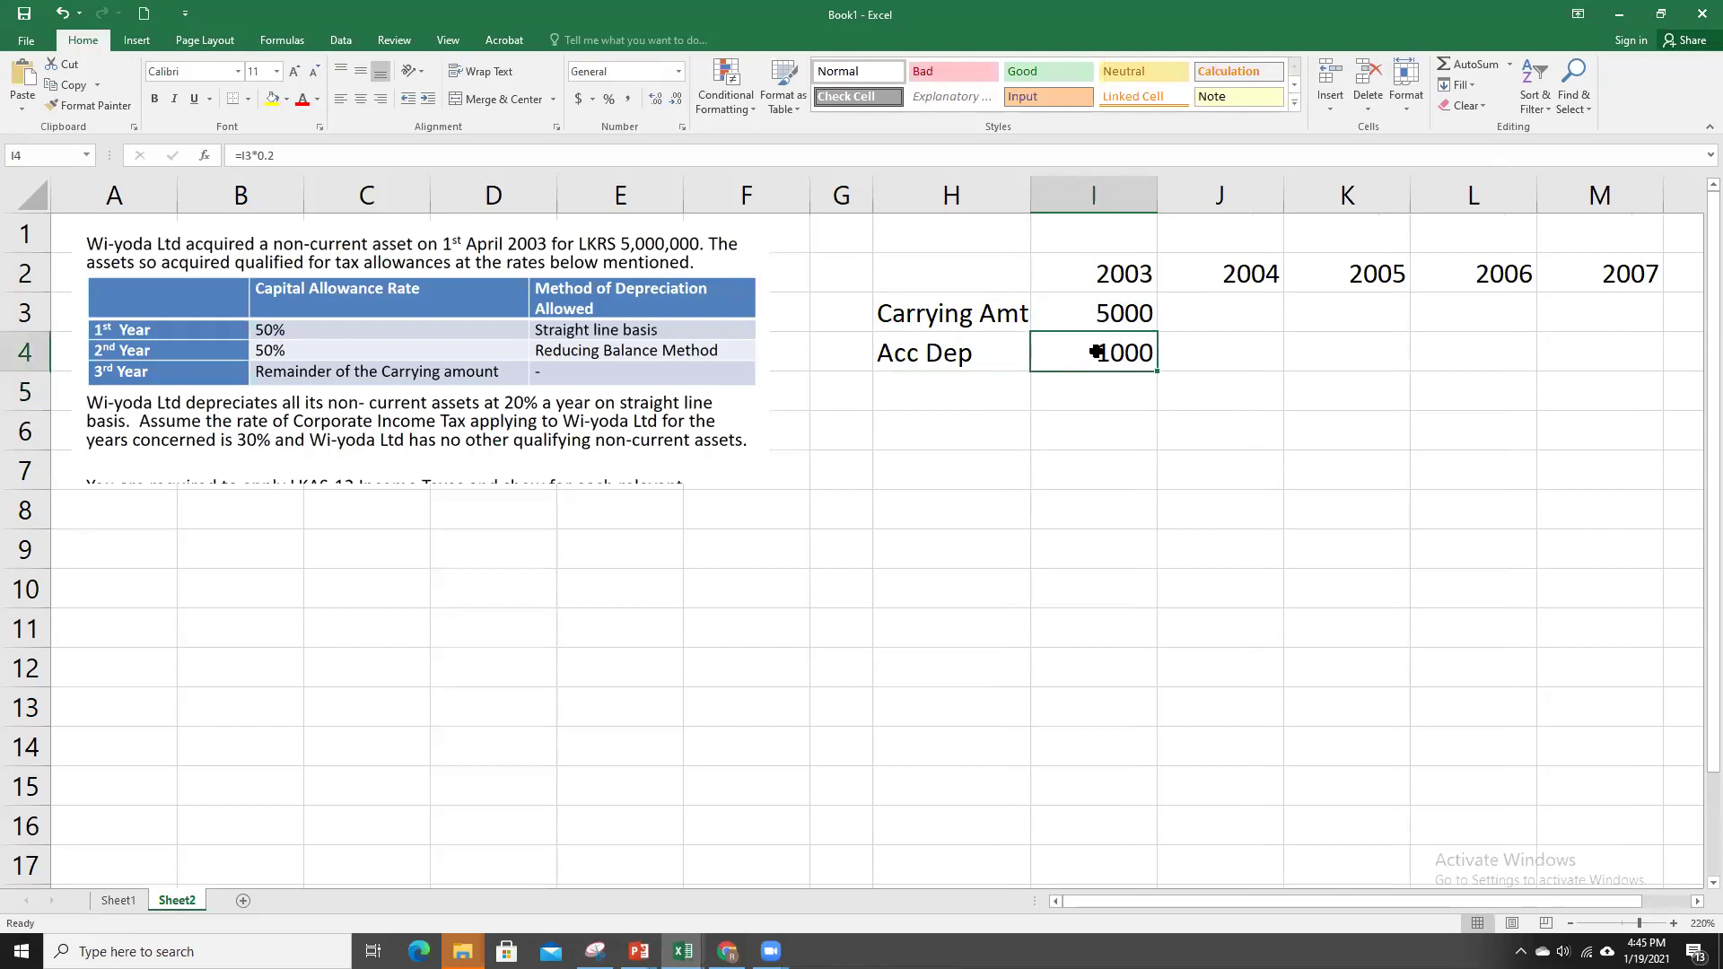
Step: Label cell H5 "Carrying Amt" for the closing balance row
{"action": "left_click", "coordinate": [967, 391]}
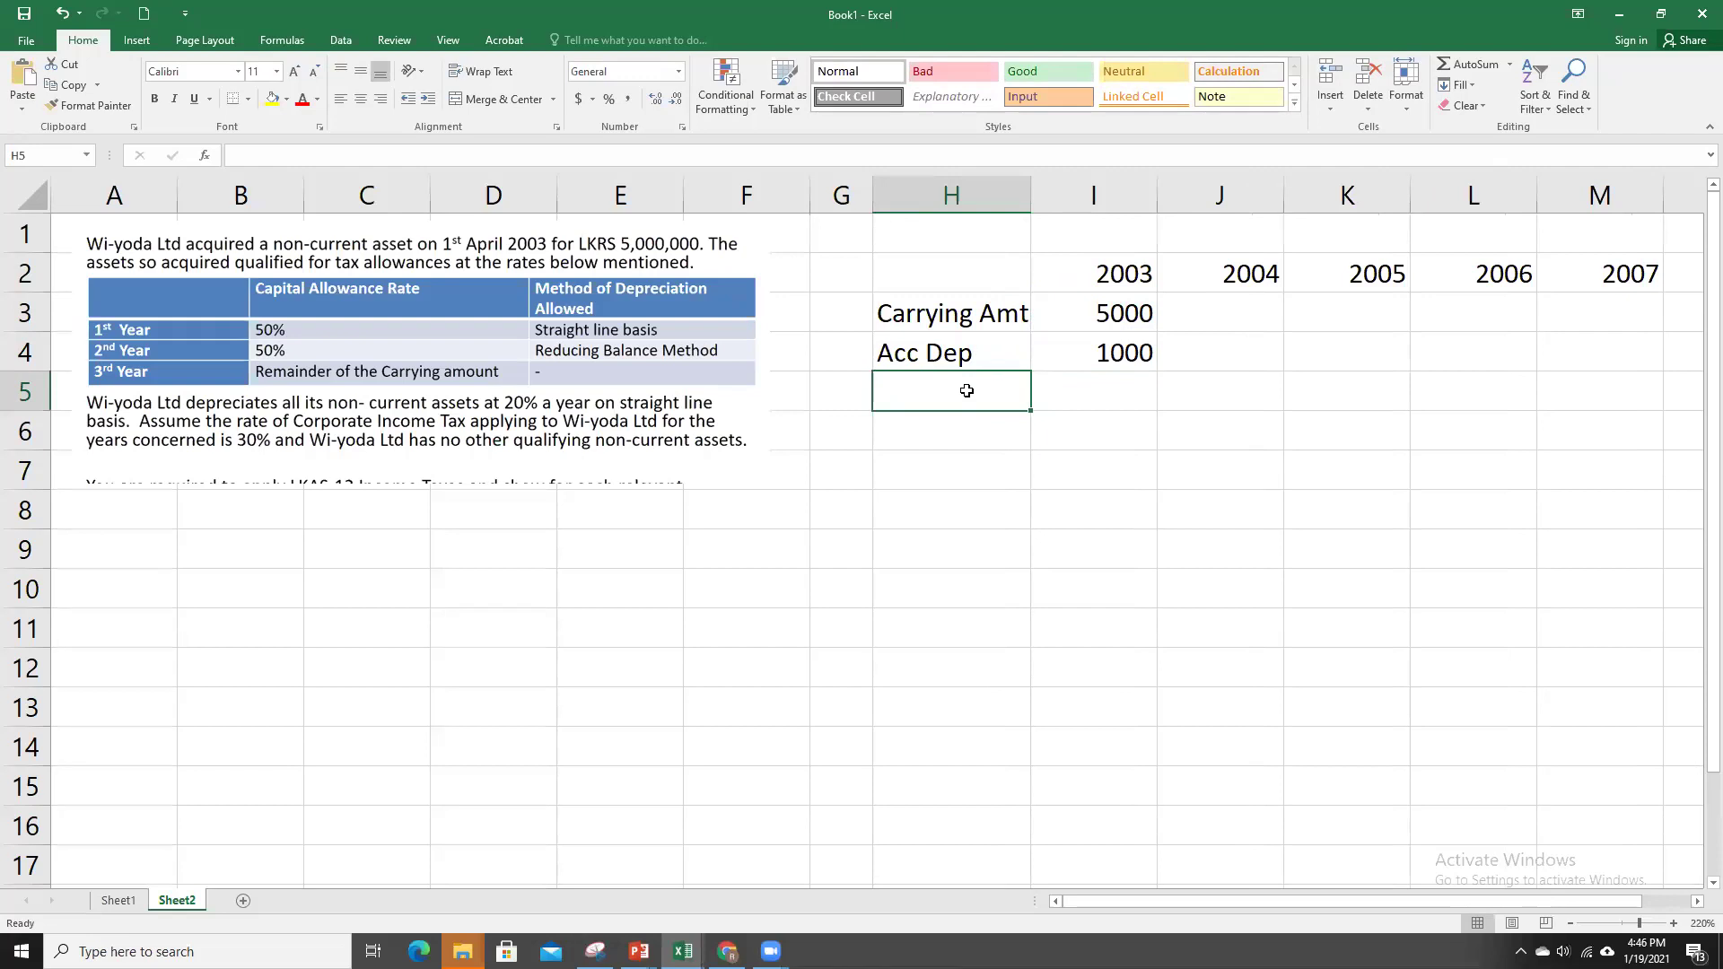
{"action": "type", "text": "Carr"}
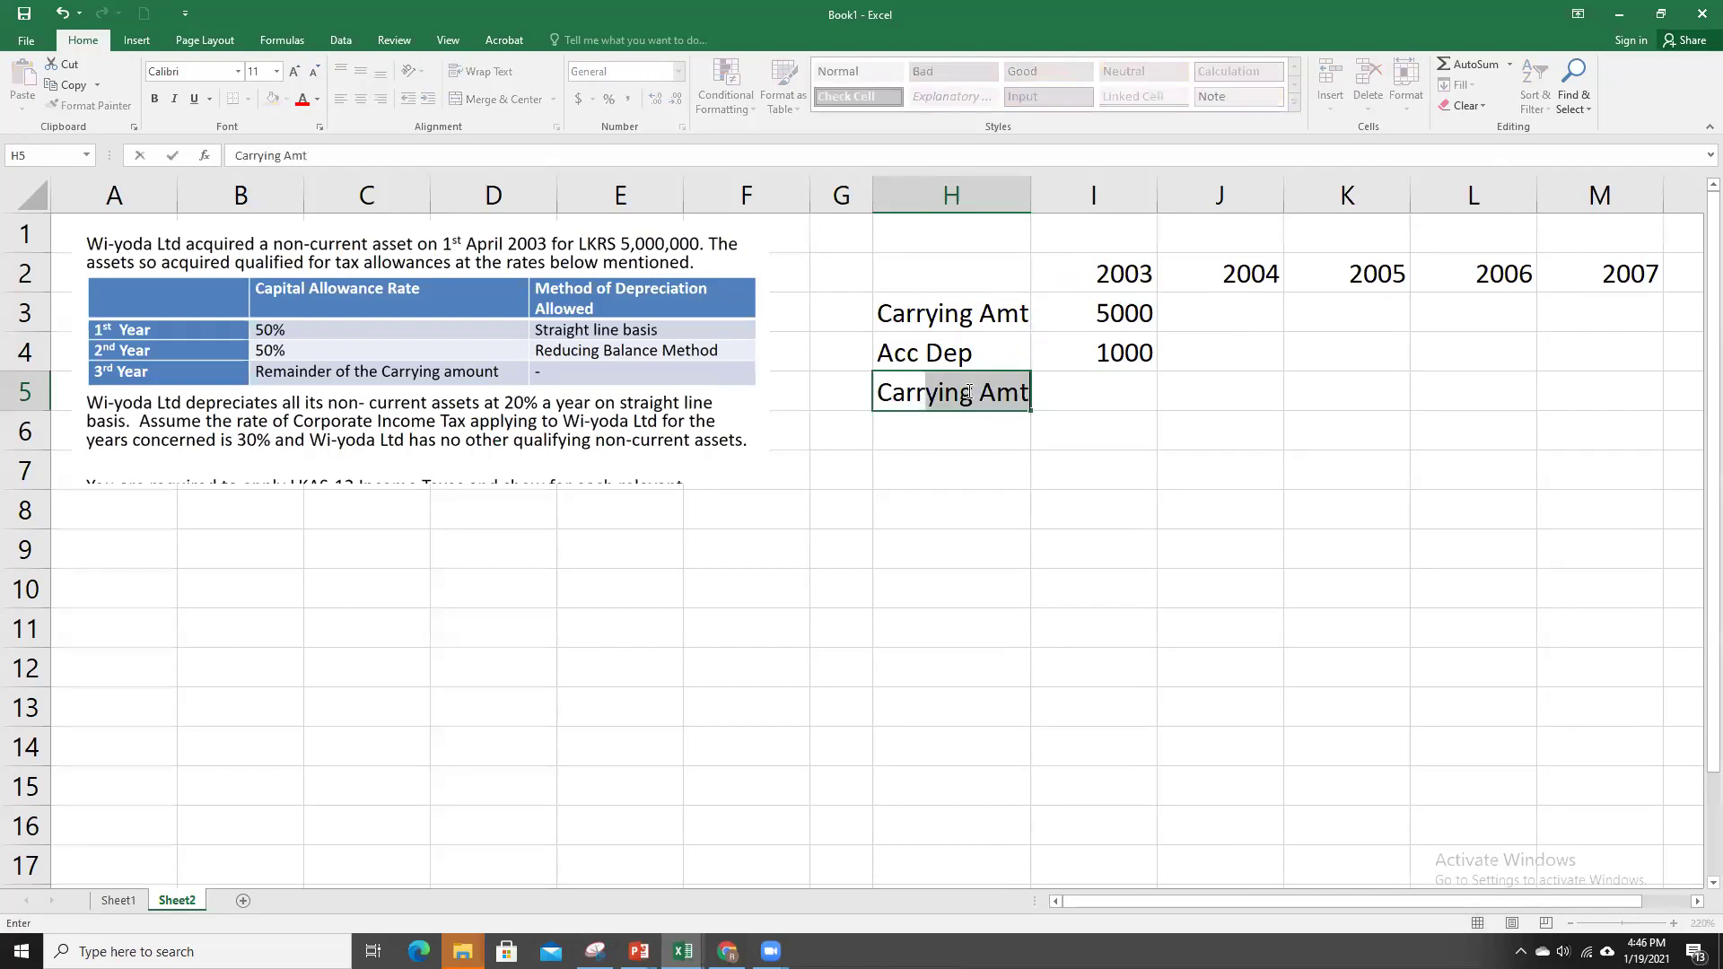
{"action": "type", "text": "iying"}
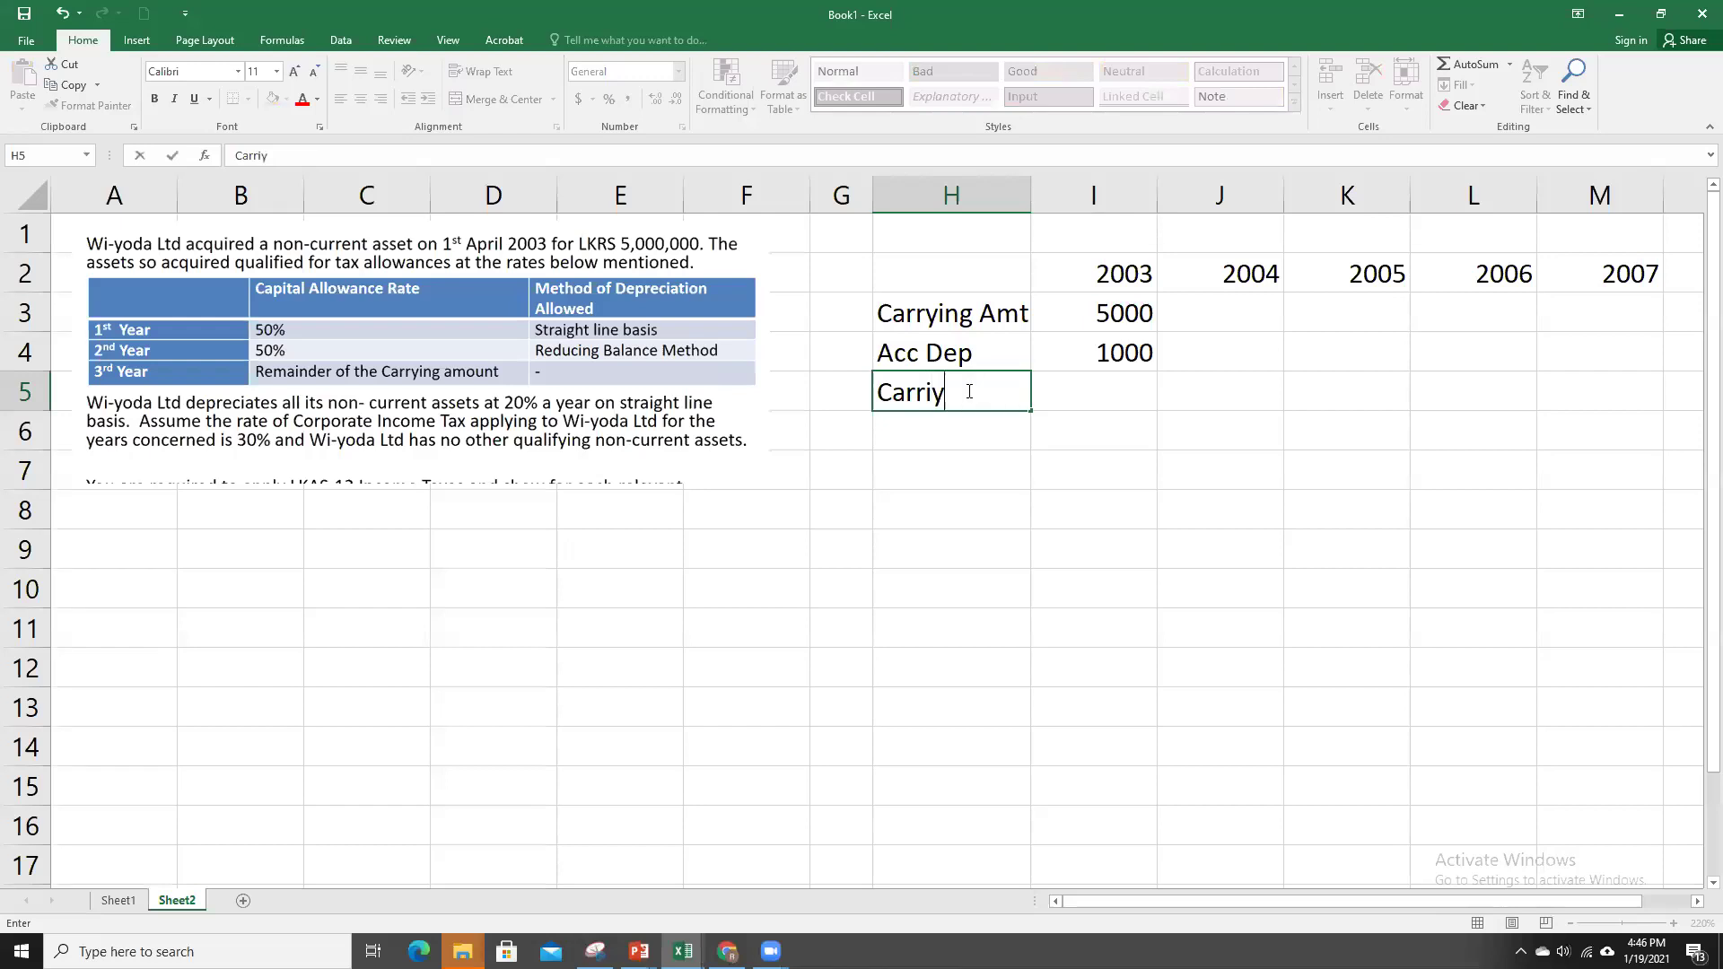
{"action": "left_click", "coordinate": [933, 396]}
{"action": "type", "text": "Amt"}
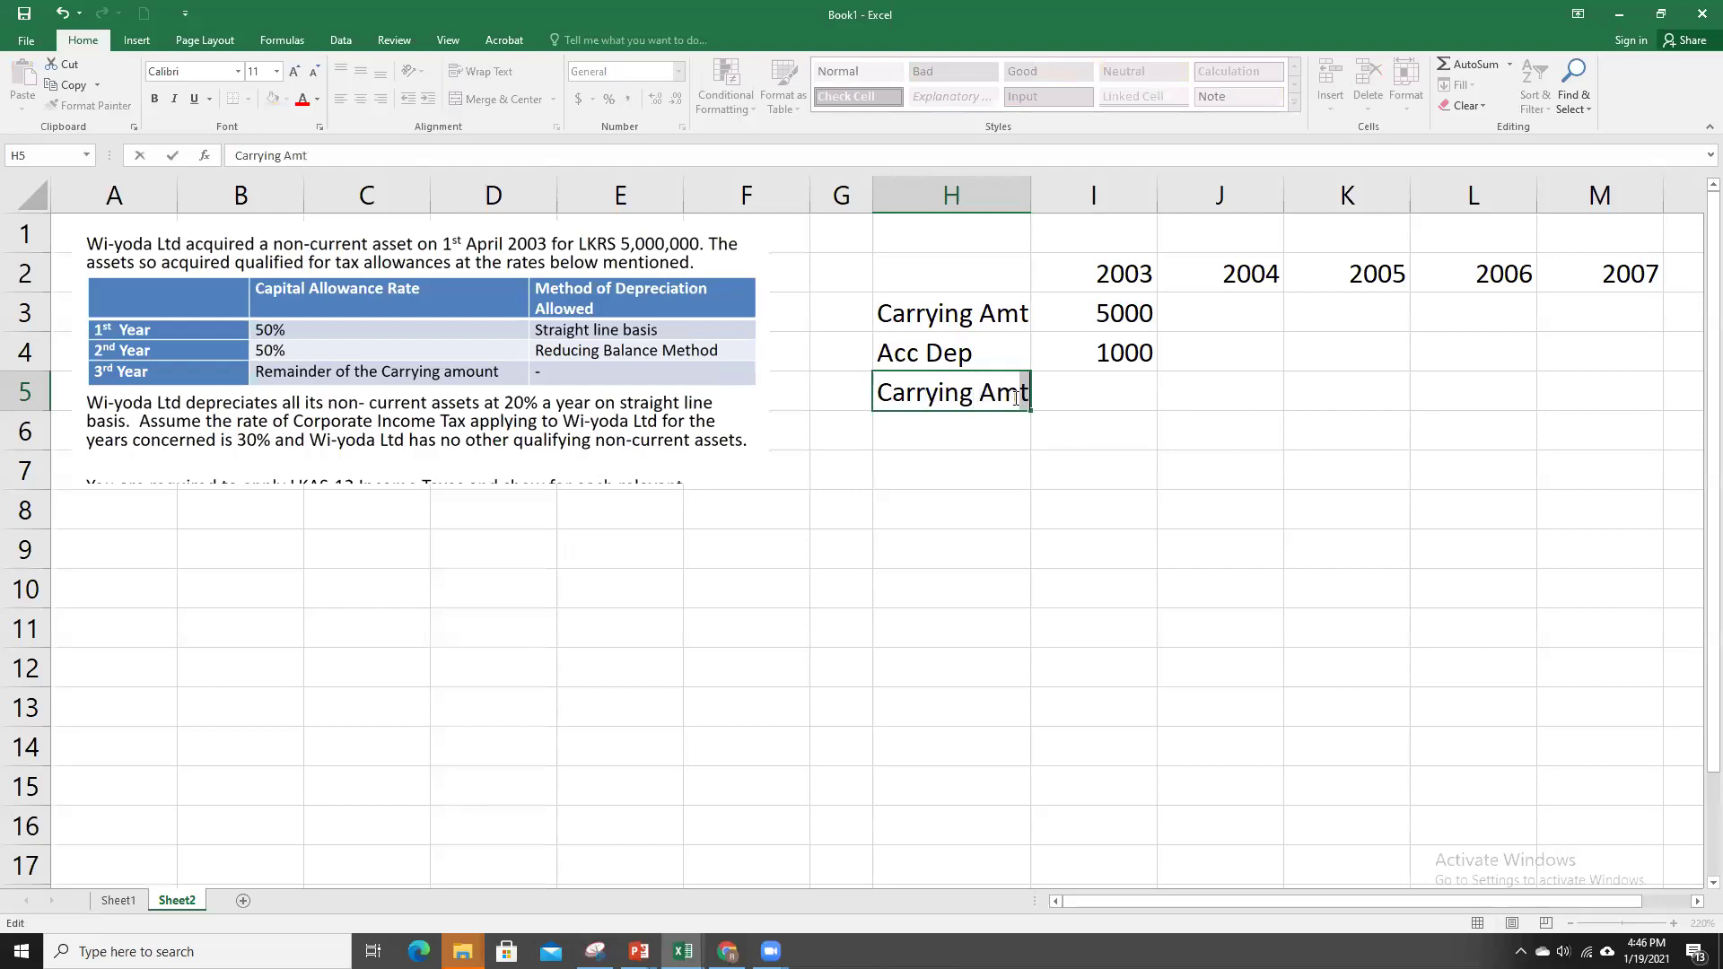
{"action": "left_click", "coordinate": [1077, 443]}
Step: Calculate the 2003 closing carrying amount in I5 with the formula =I3-I4
{"action": "left_click", "coordinate": [1109, 389]}
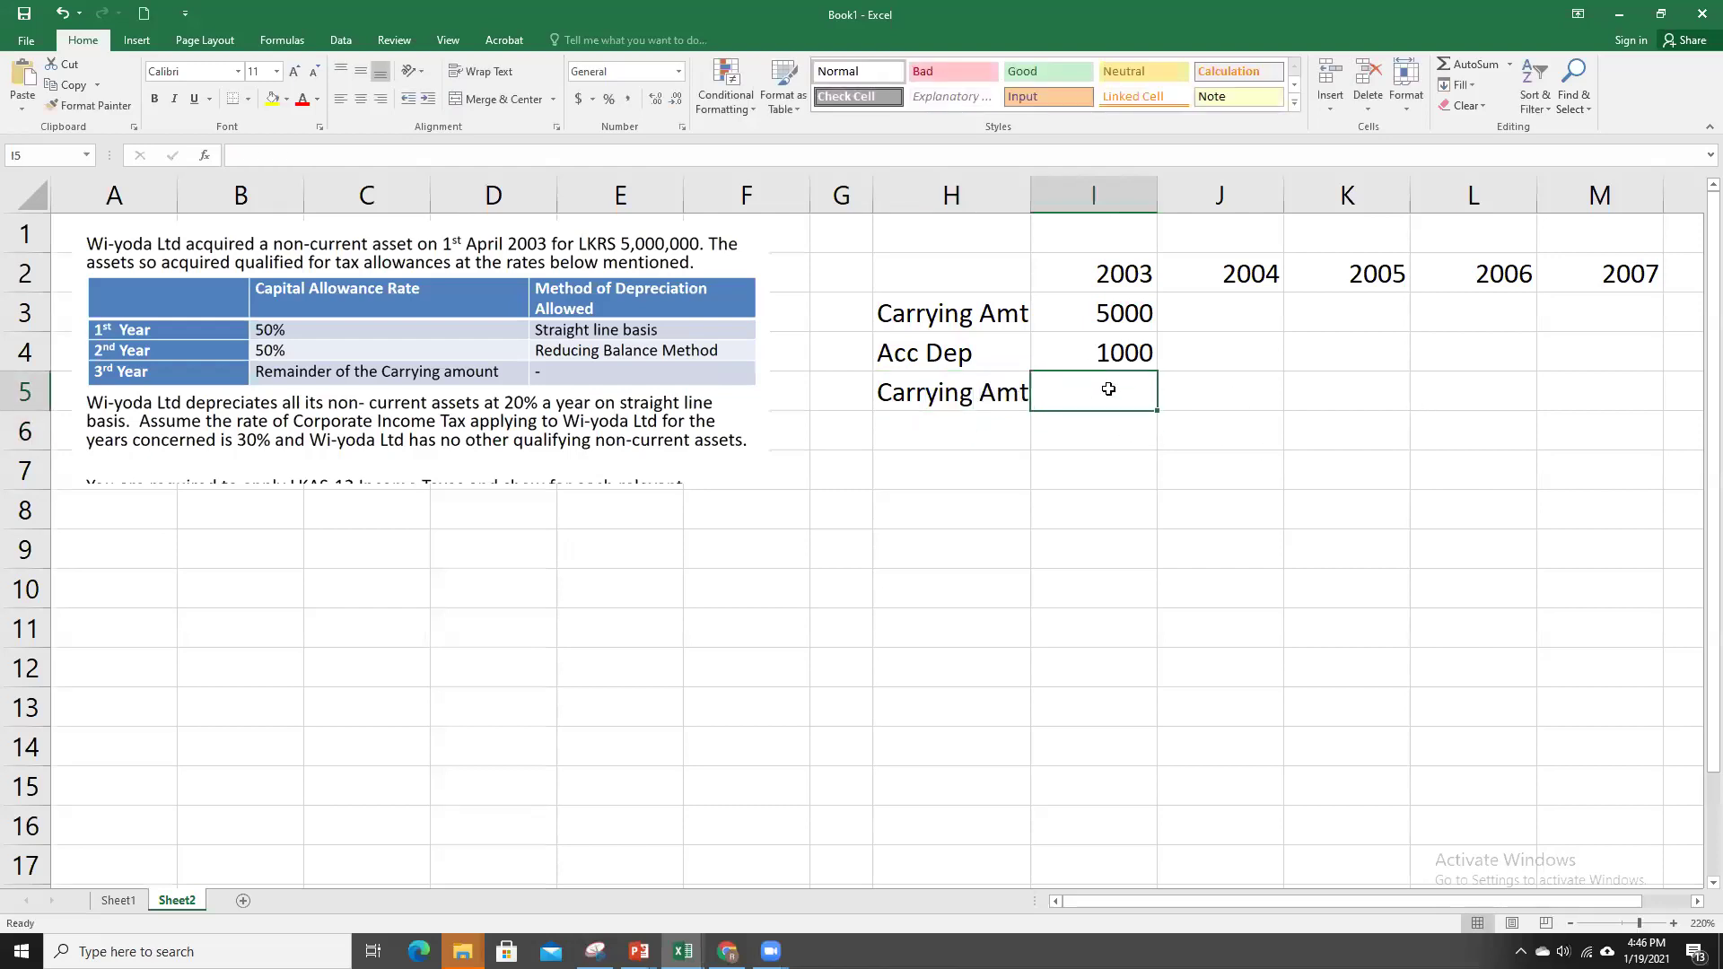
{"action": "type", "text": "="}
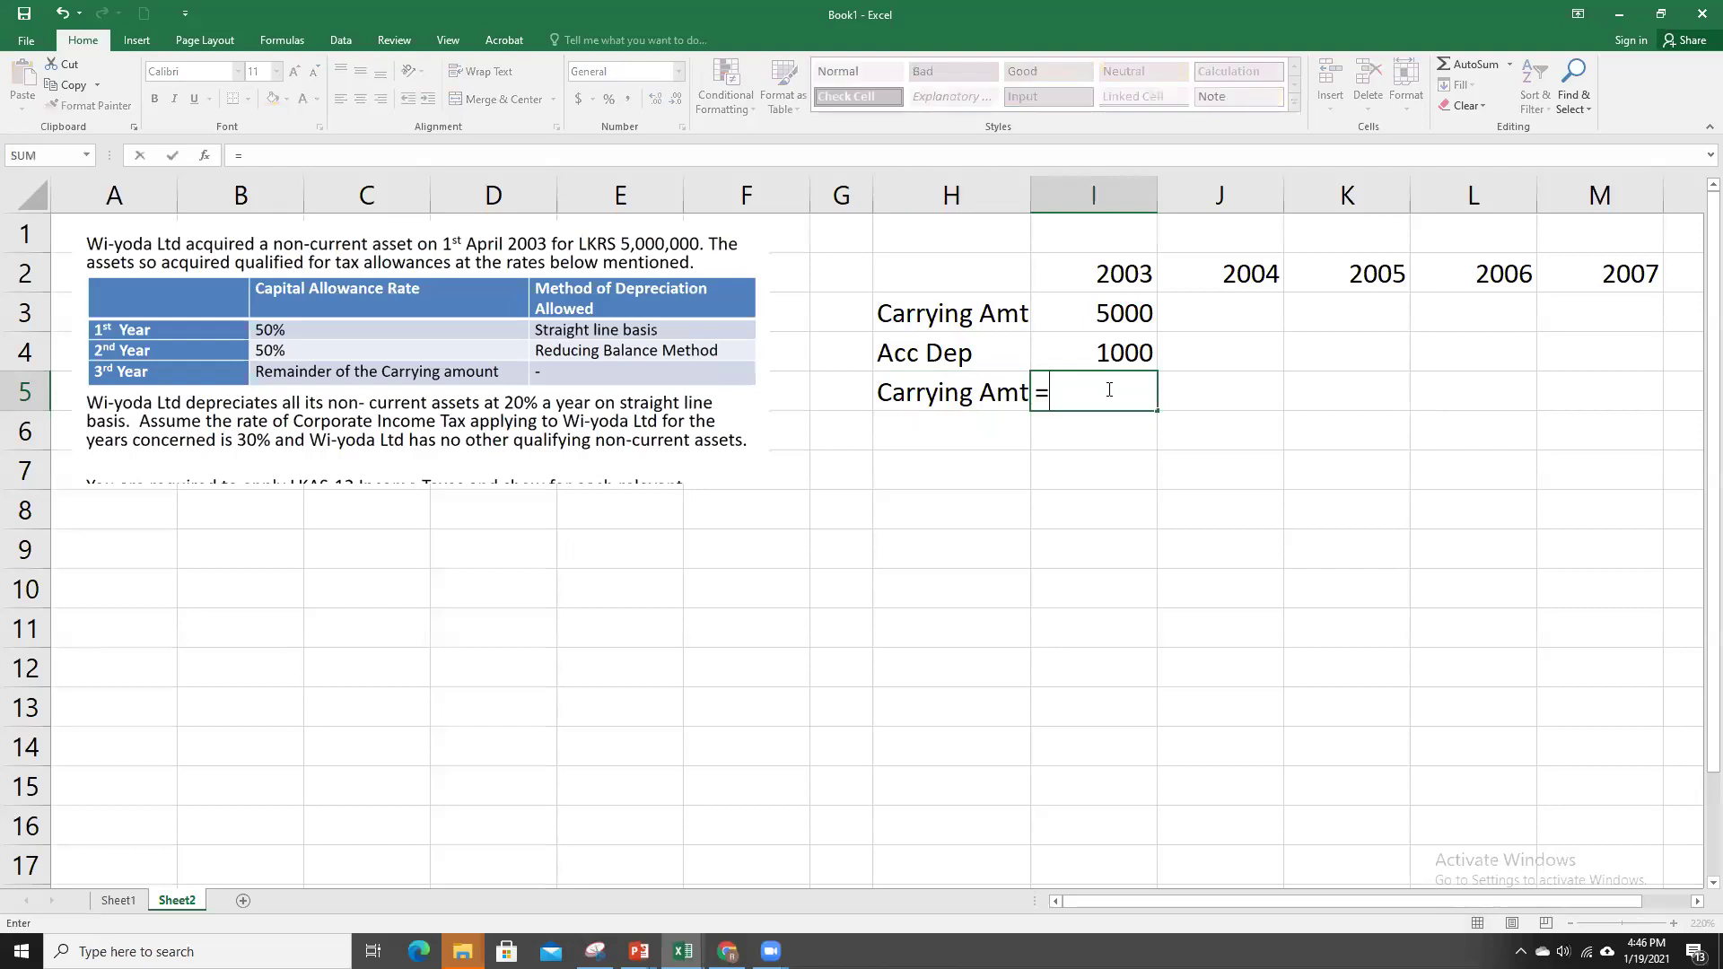
{"action": "left_click", "coordinate": [1122, 309]}
{"action": "type", "text": "-"}
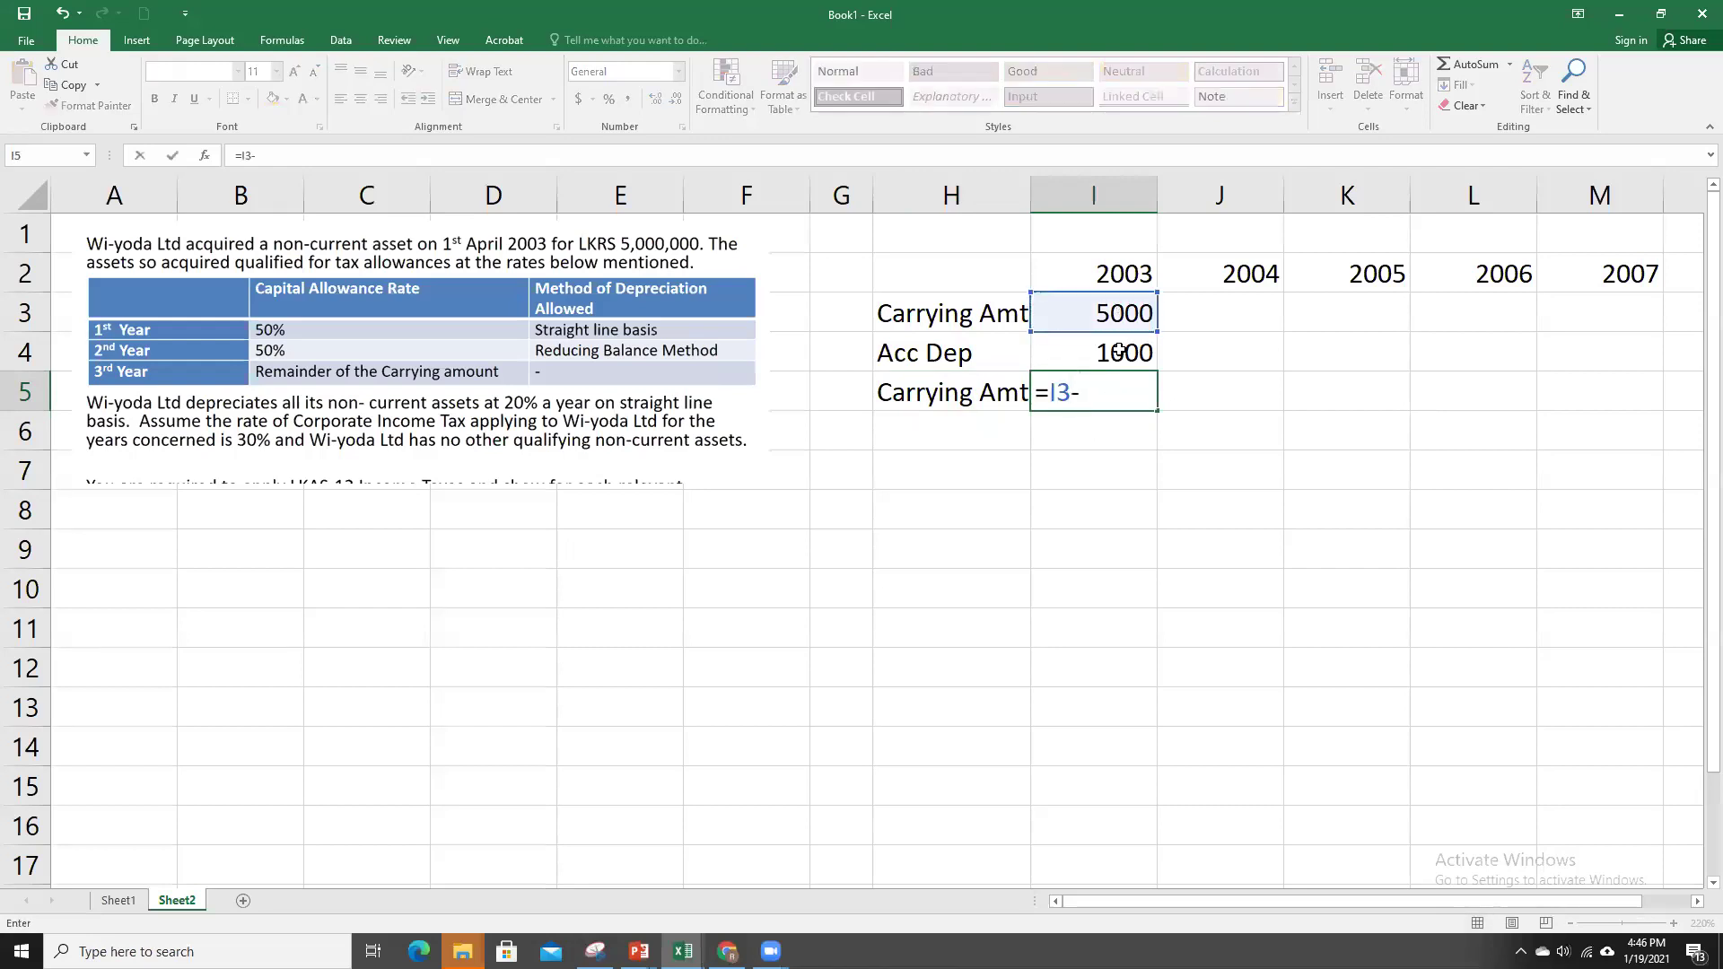
{"action": "left_click", "coordinate": [1123, 352]}
{"action": "key", "text": "Return"}
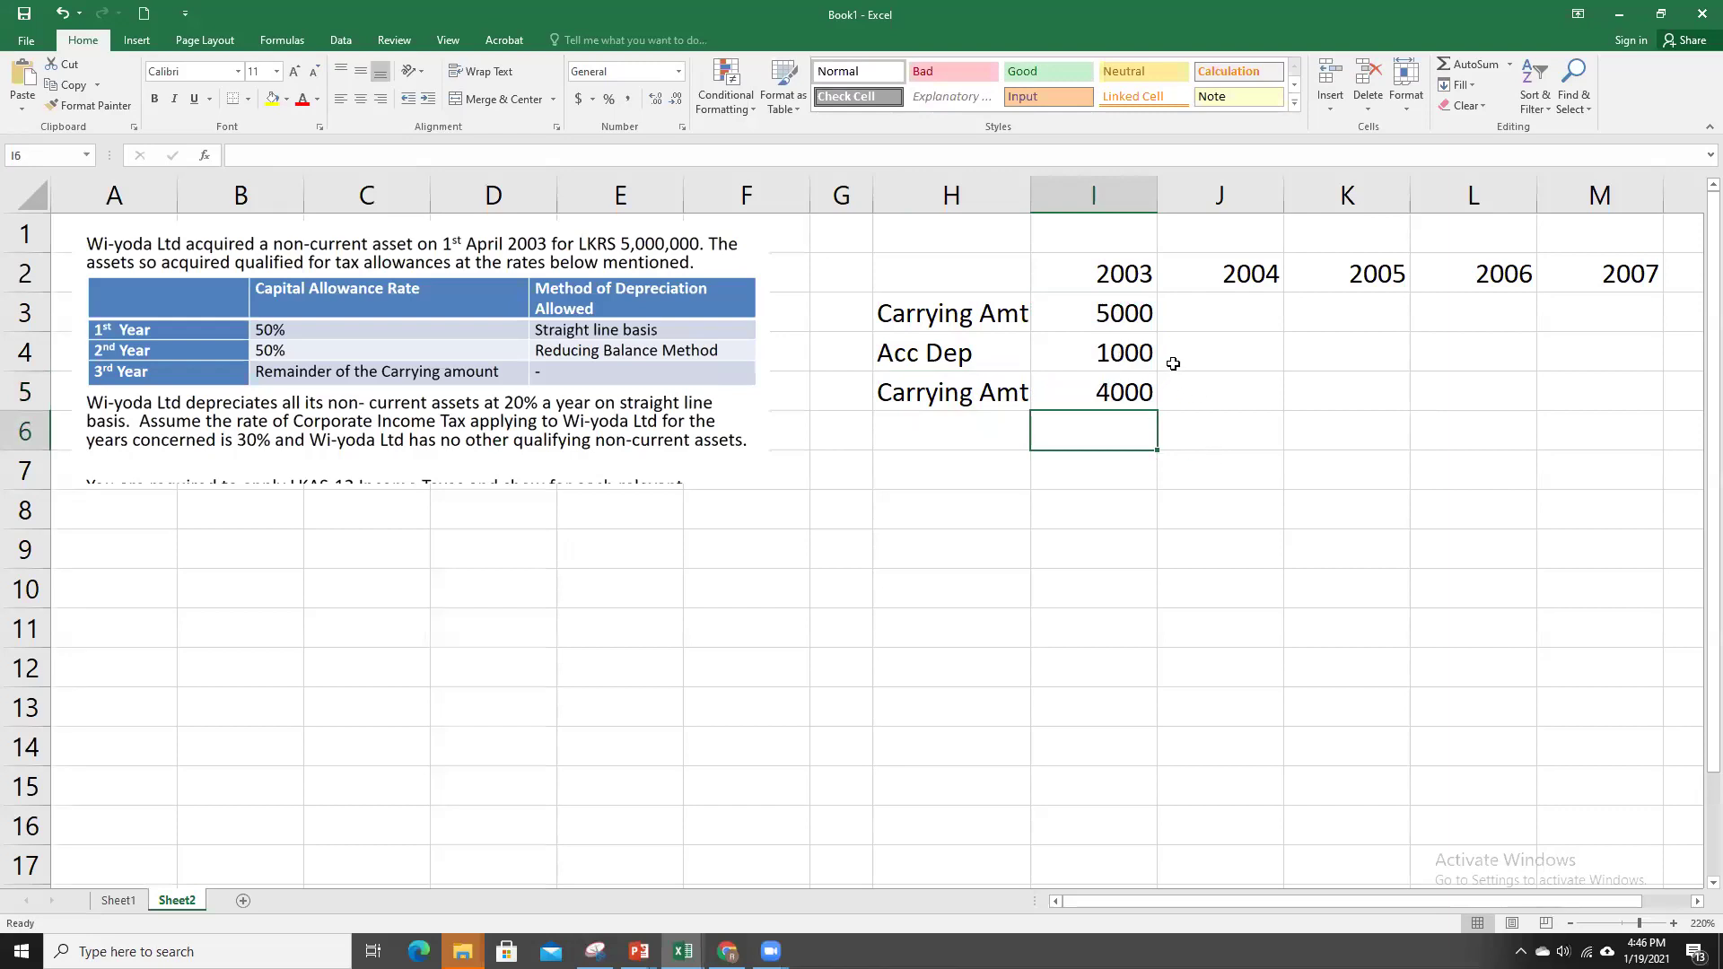
Step: Link the 2004 opening carrying amount in J3 to the 2003 closing balance with =I5
{"action": "left_click", "coordinate": [1197, 310]}
{"action": "type", "text": "="}
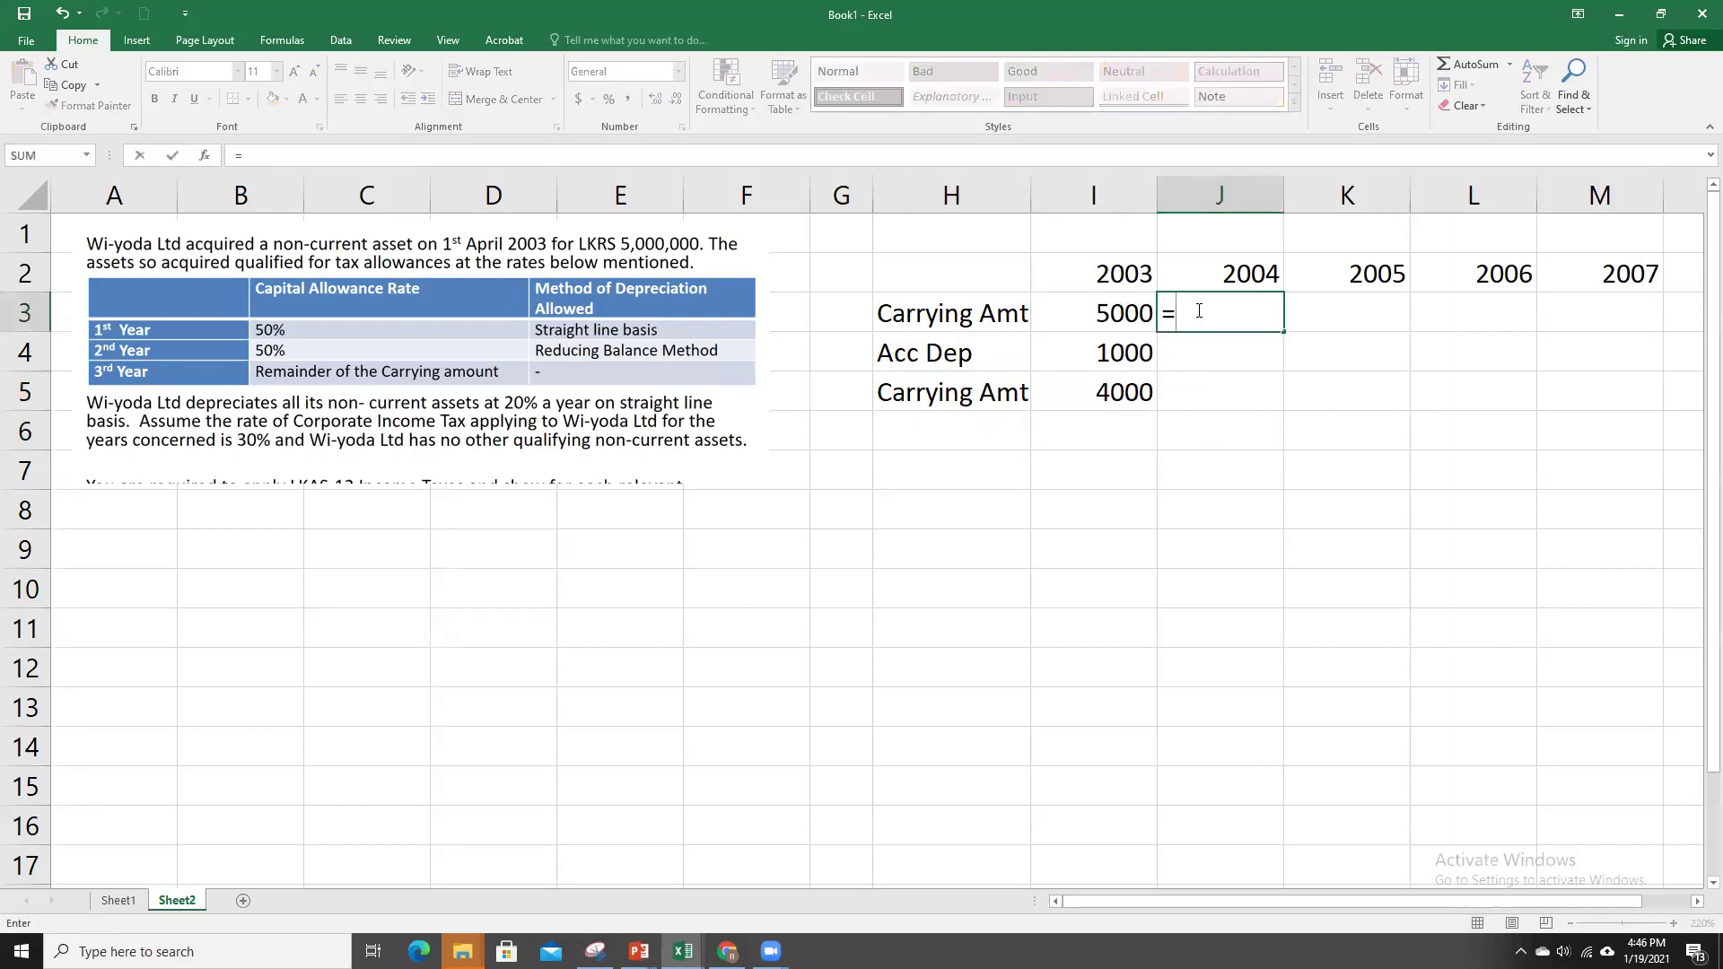
{"action": "left_click", "coordinate": [1099, 395]}
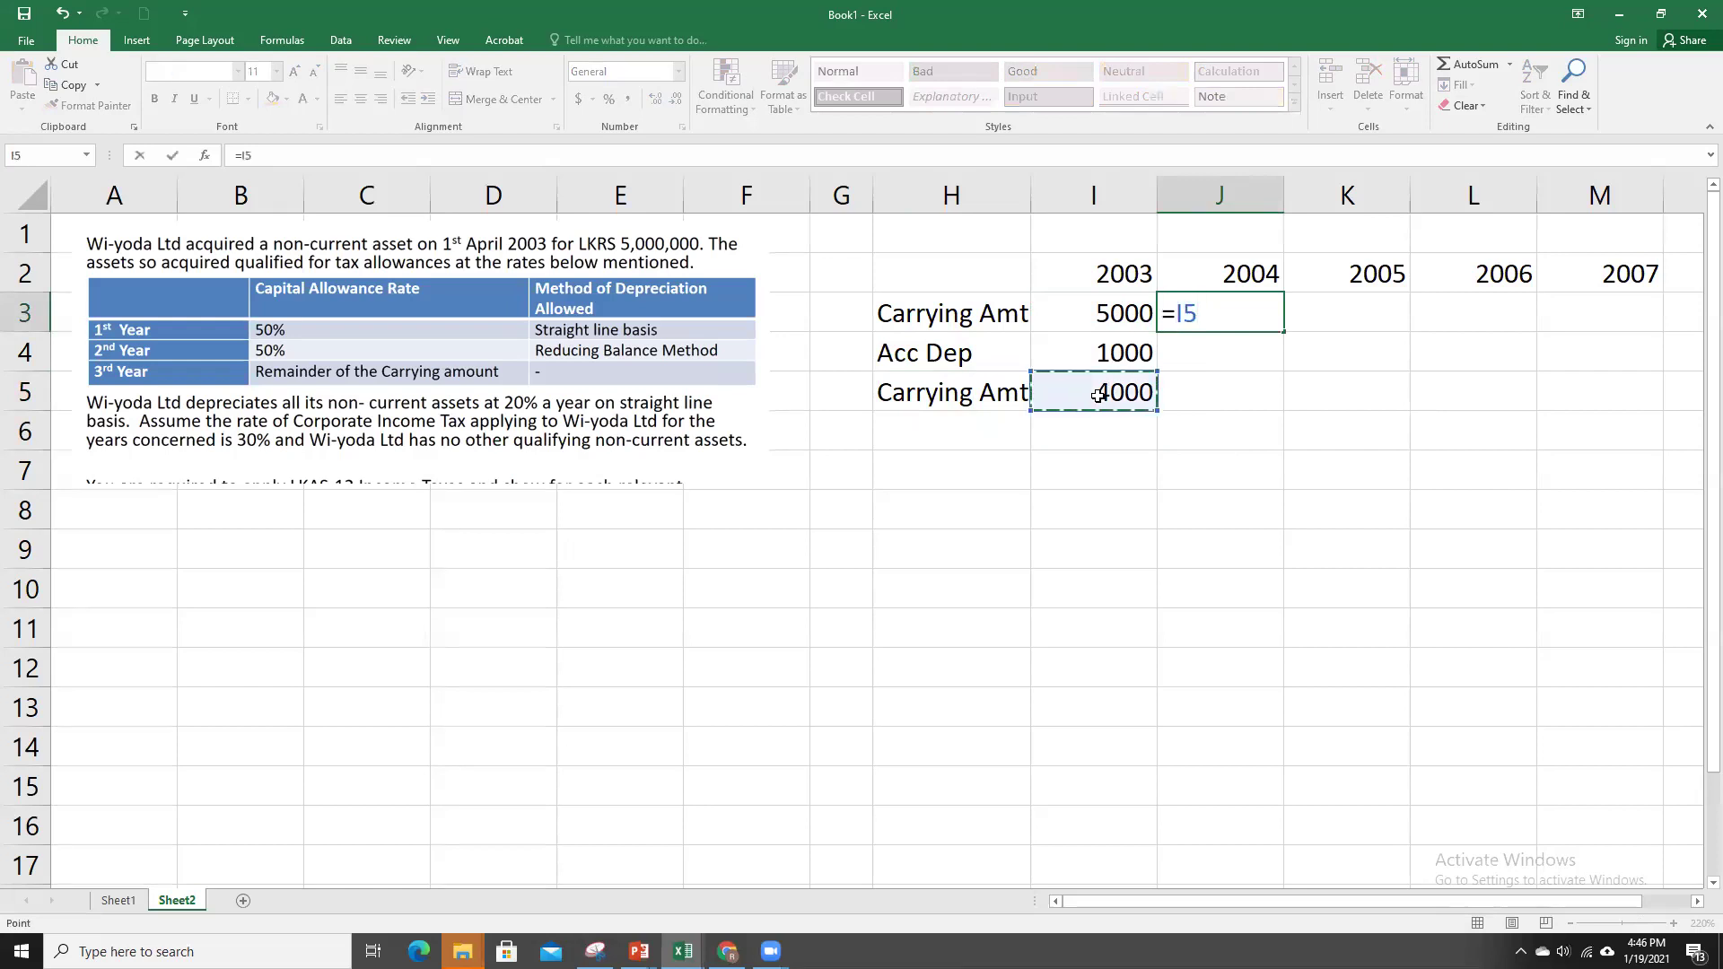
{"action": "key", "text": "Return"}
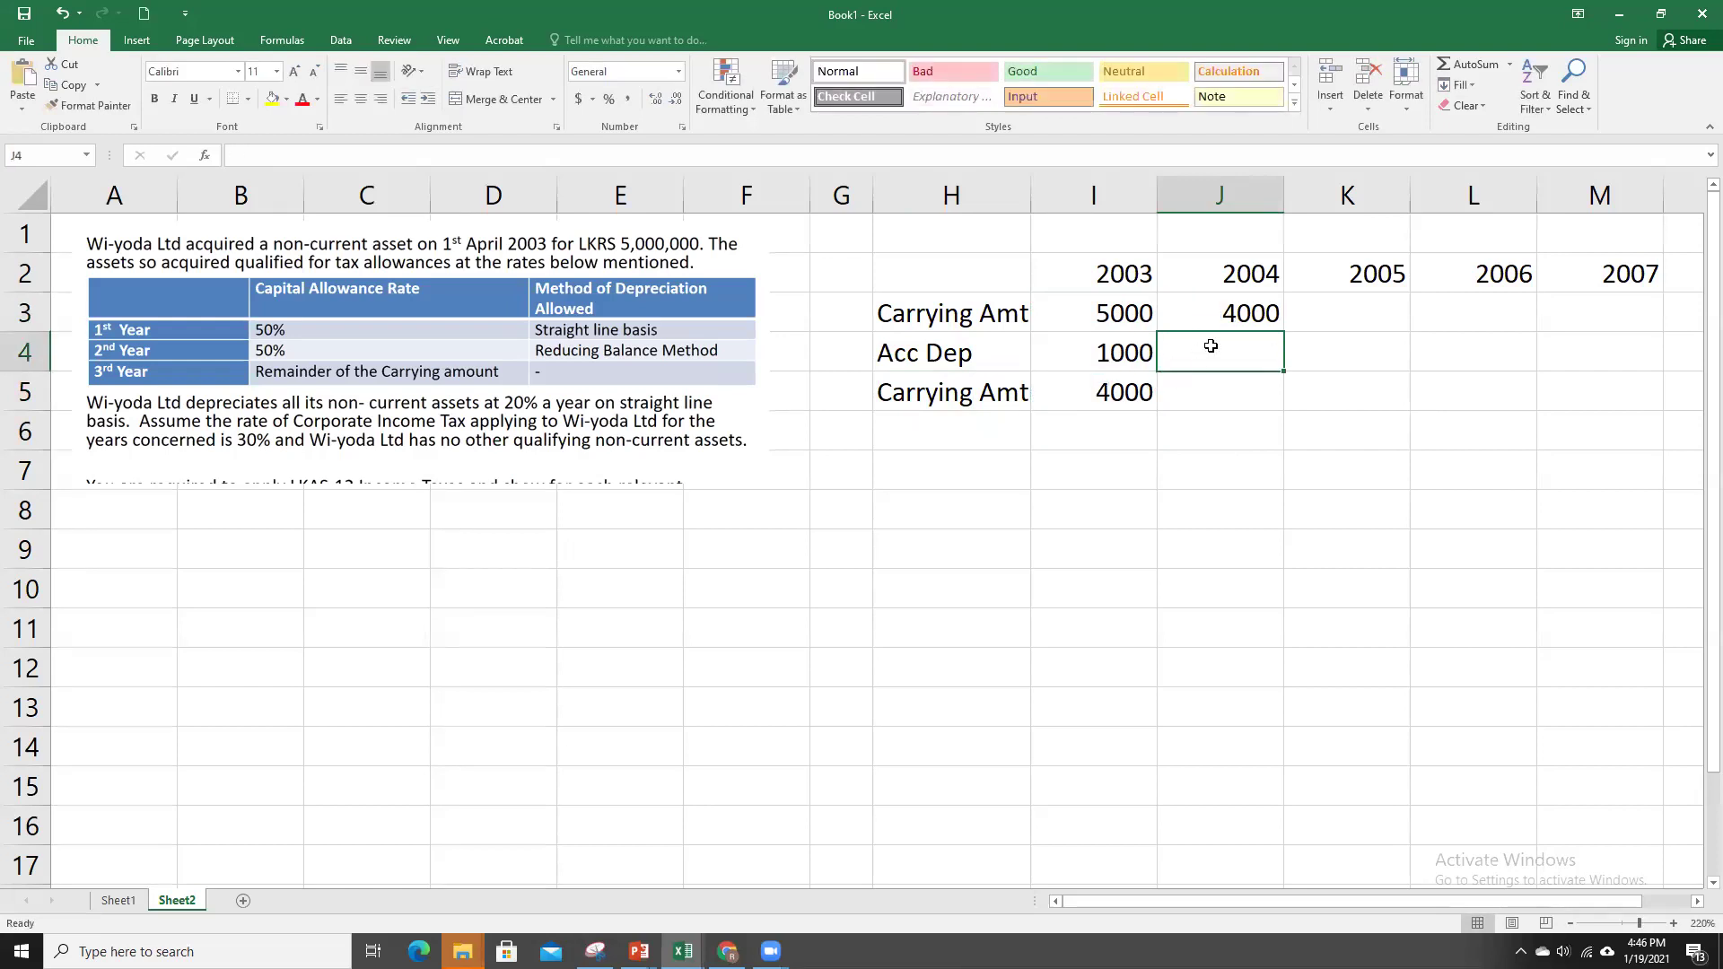
Step: Copy the depreciation, opening carrying amount and closing carrying amount formulas across their rows through the 2007 column
{"action": "left_click", "coordinate": [1129, 353]}
{"action": "left_click_drag", "start_coordinate": [1159, 374], "coordinate": [1654, 359]}
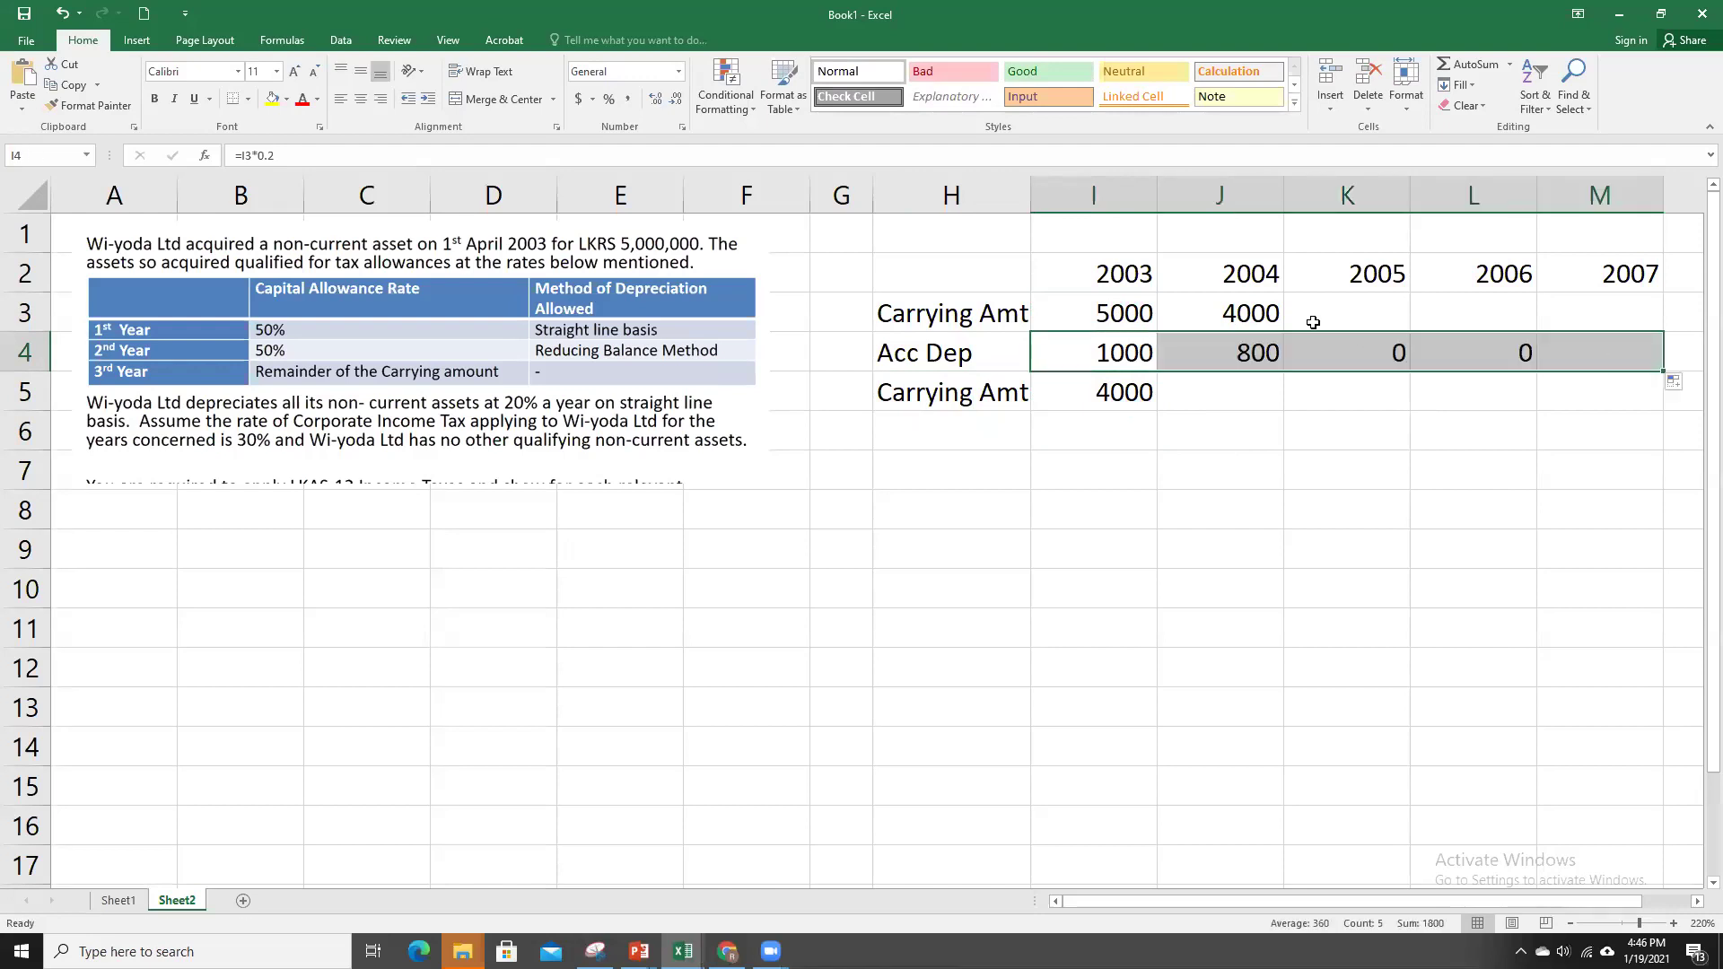
{"action": "left_click", "coordinate": [1259, 316]}
{"action": "left_click_drag", "start_coordinate": [1284, 332], "coordinate": [1639, 342]}
{"action": "left_click", "coordinate": [1122, 395]}
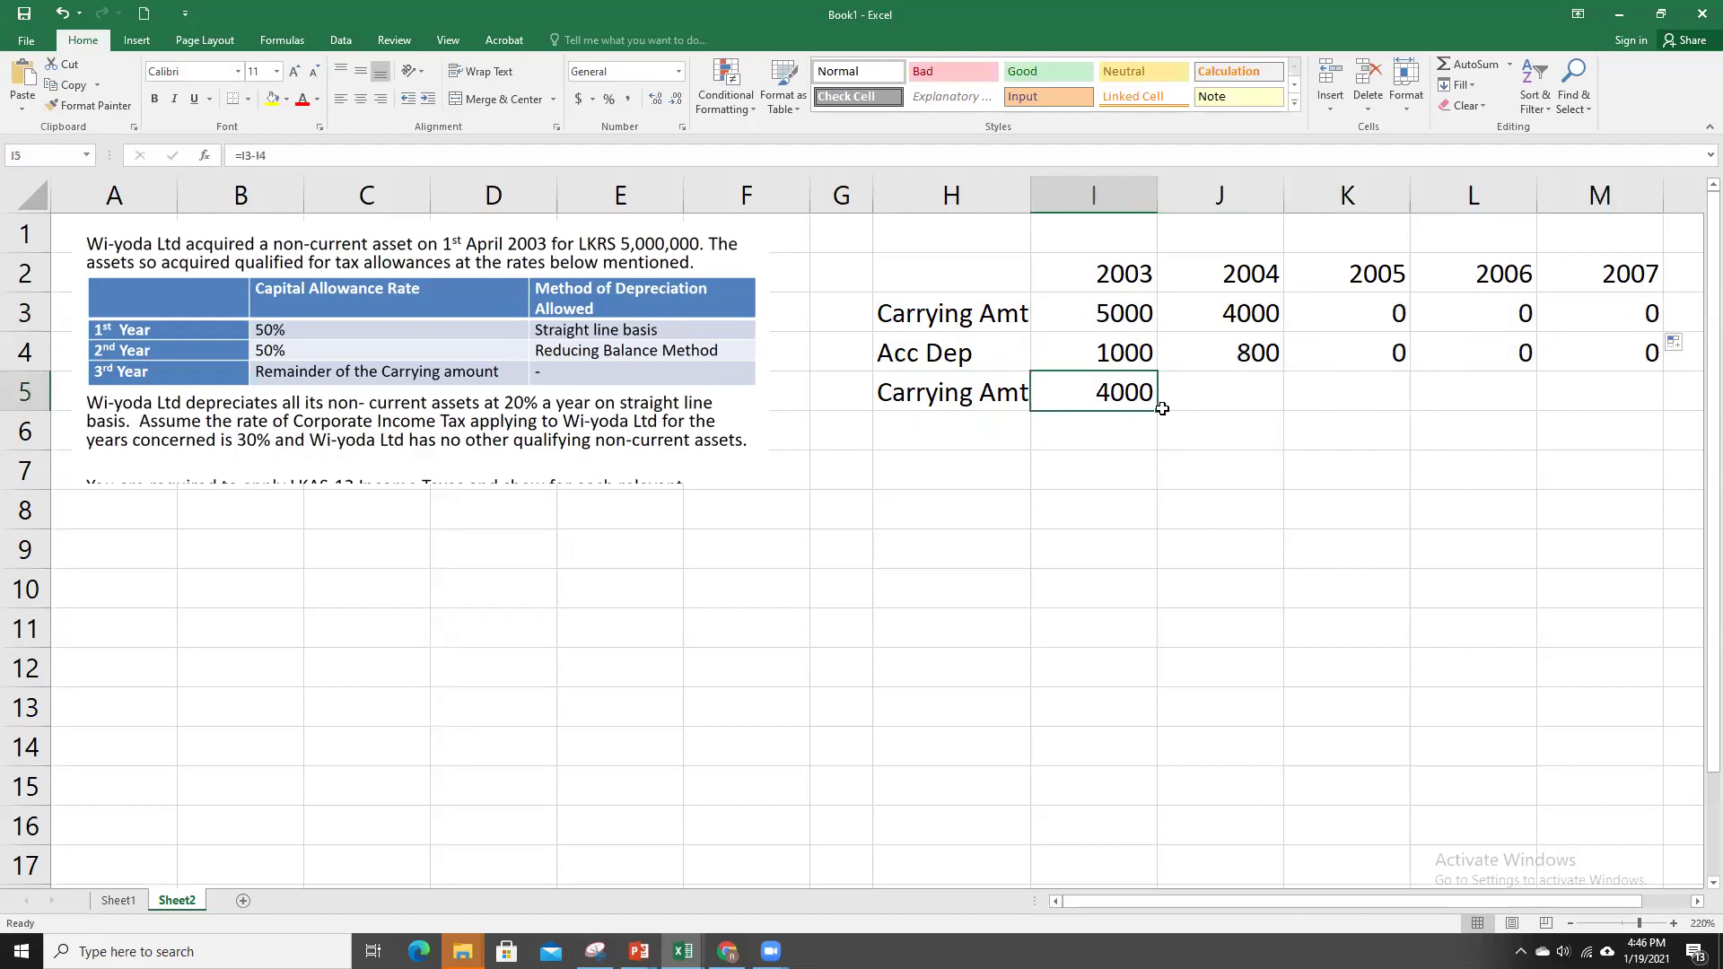
{"action": "left_click_drag", "start_coordinate": [1159, 411], "coordinate": [1644, 395]}
{"action": "left_click", "coordinate": [1620, 545]}
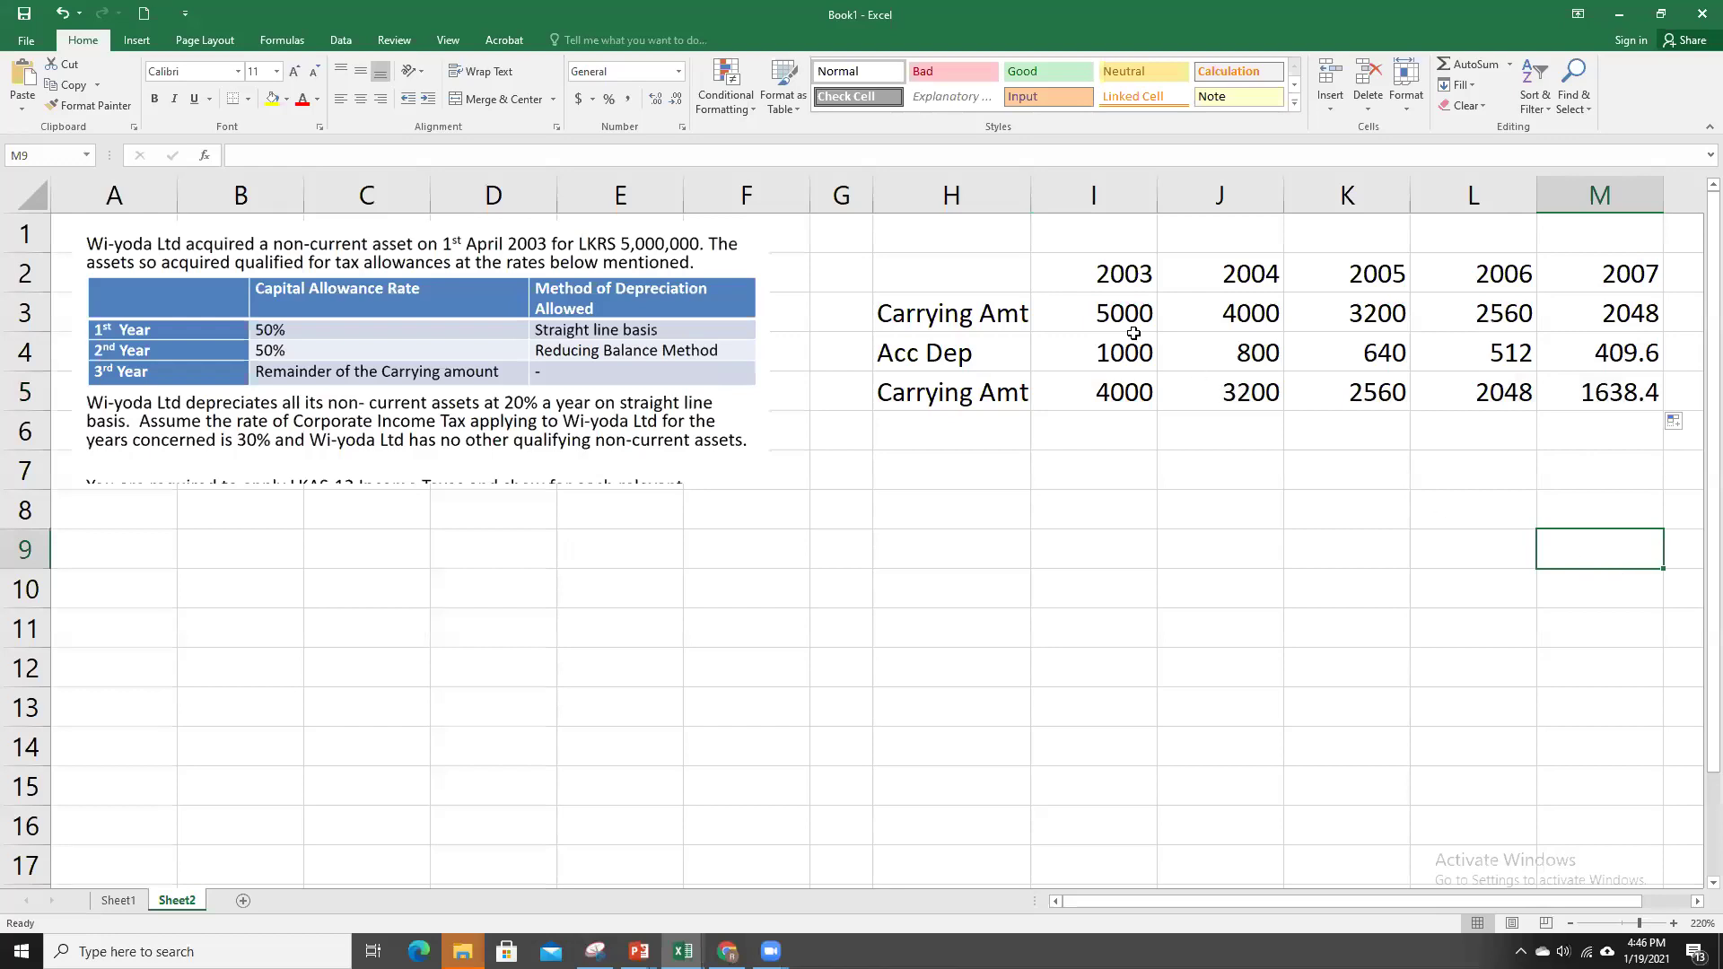
{"action": "left_click", "coordinate": [1128, 379]}
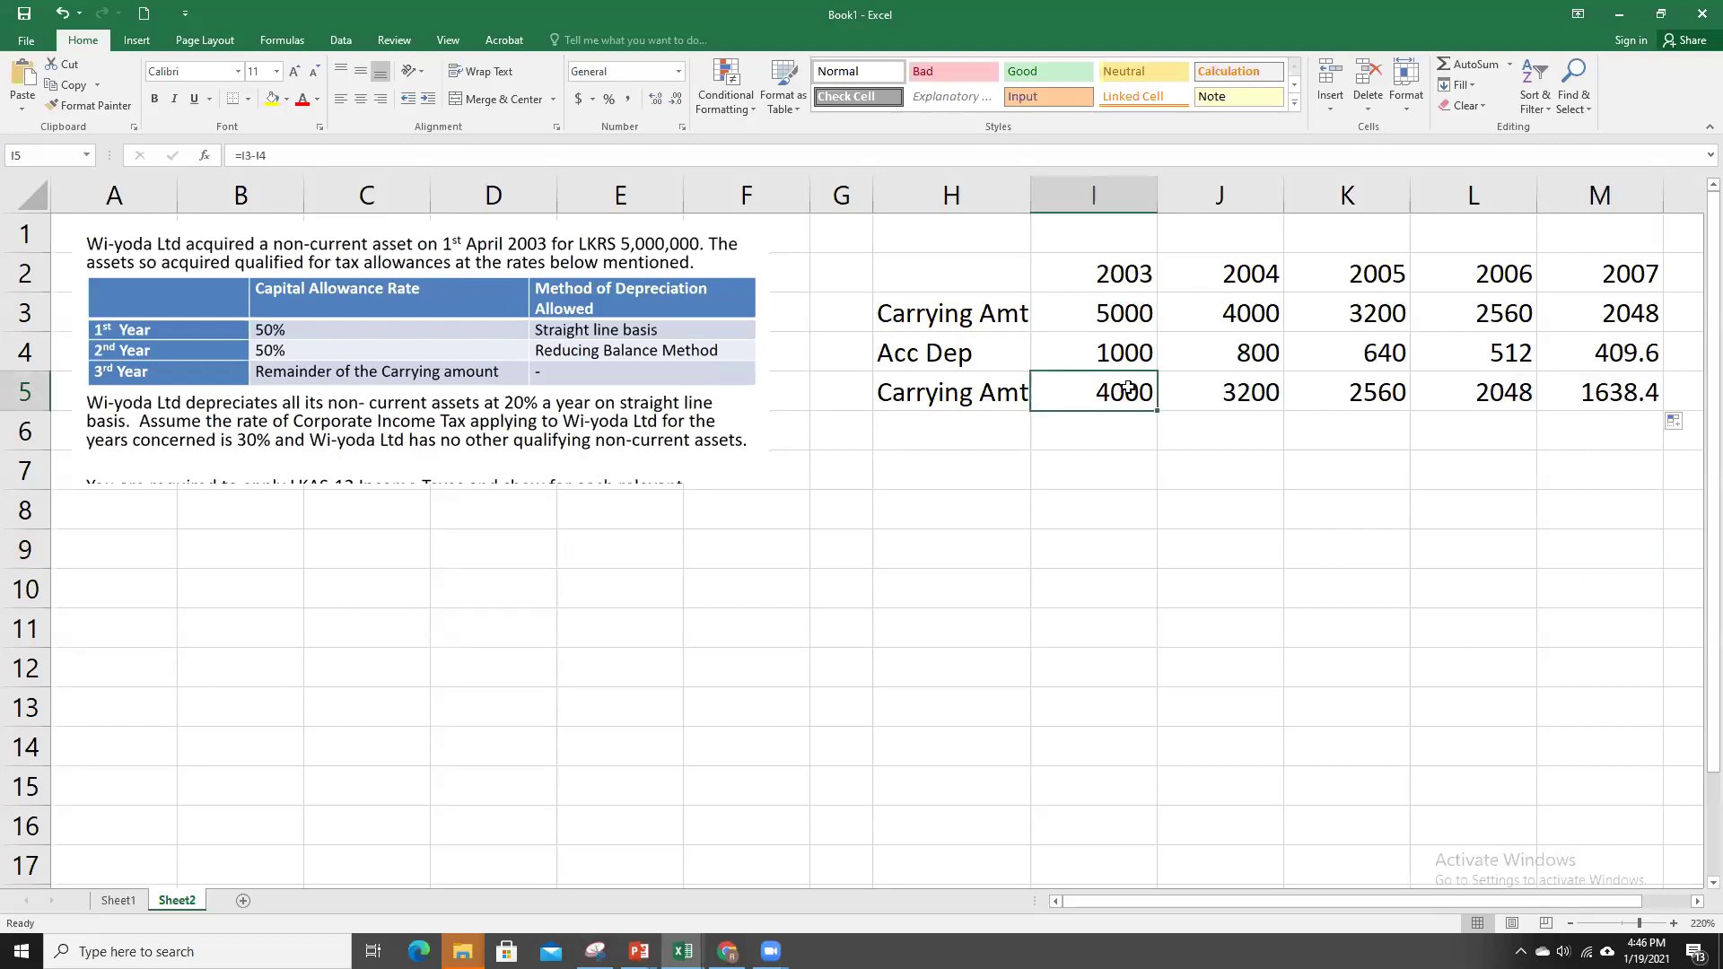
Step: Check the 2004 depreciation formula and make the 2003 depreciation in I4 use an absolute cost reference, =$I$3*0.2
{"action": "left_click", "coordinate": [1228, 362]}
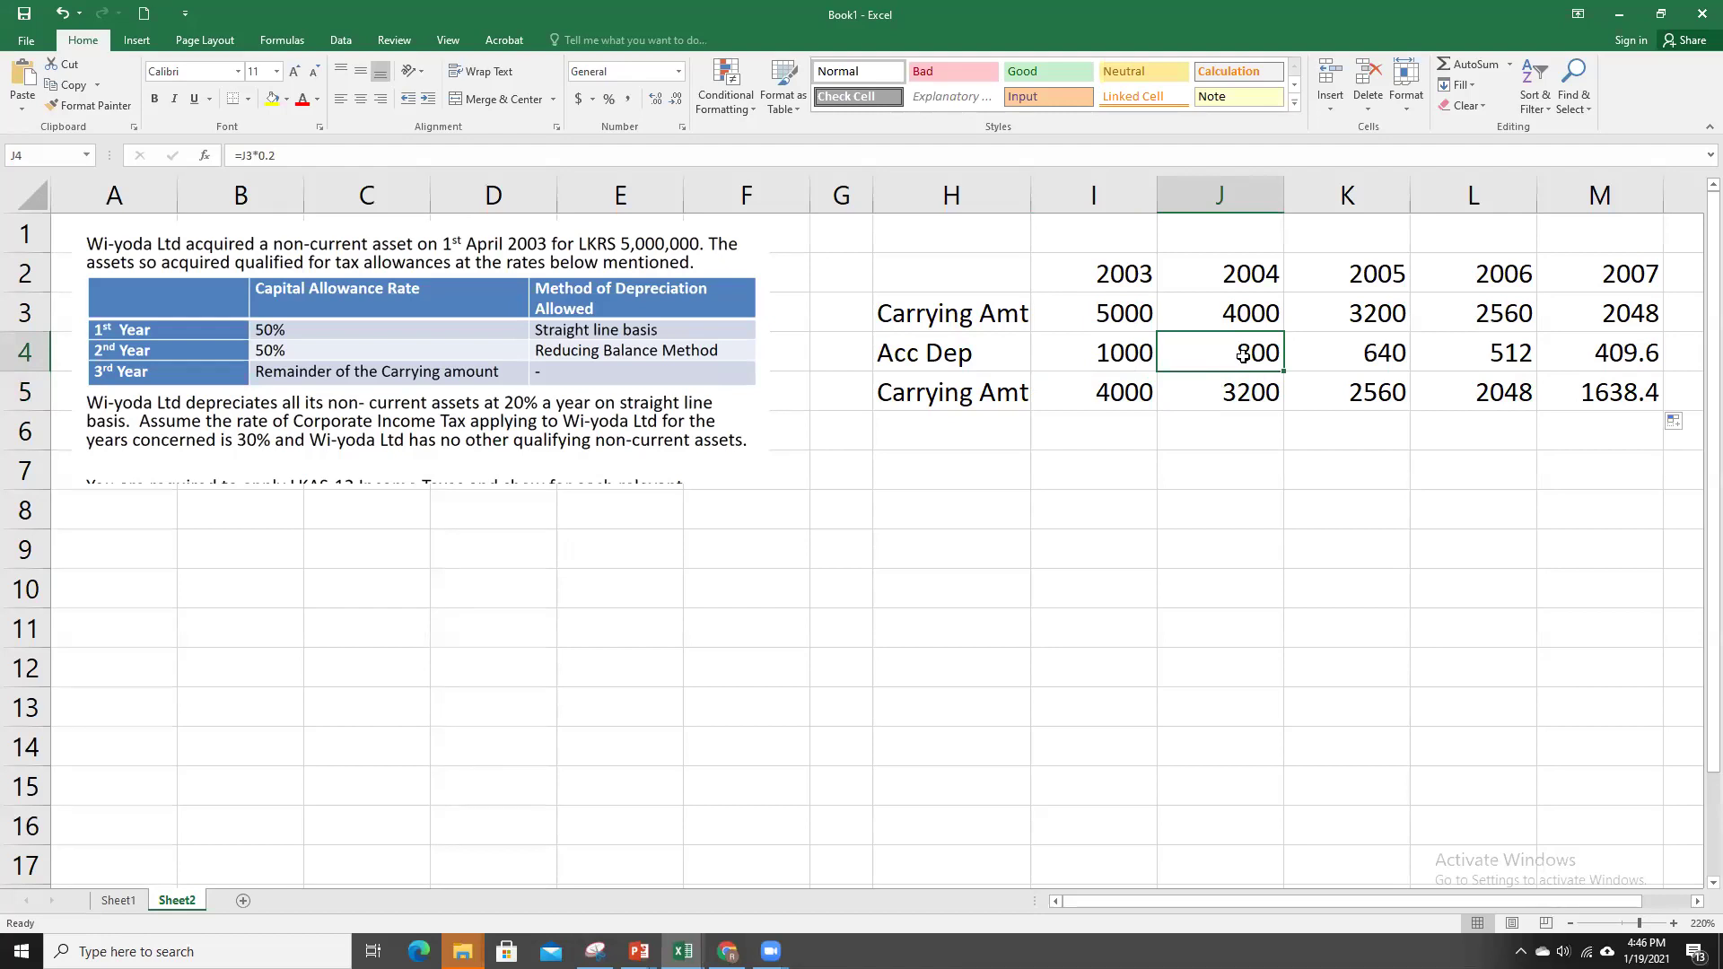
{"action": "double_click", "coordinate": [1242, 355]}
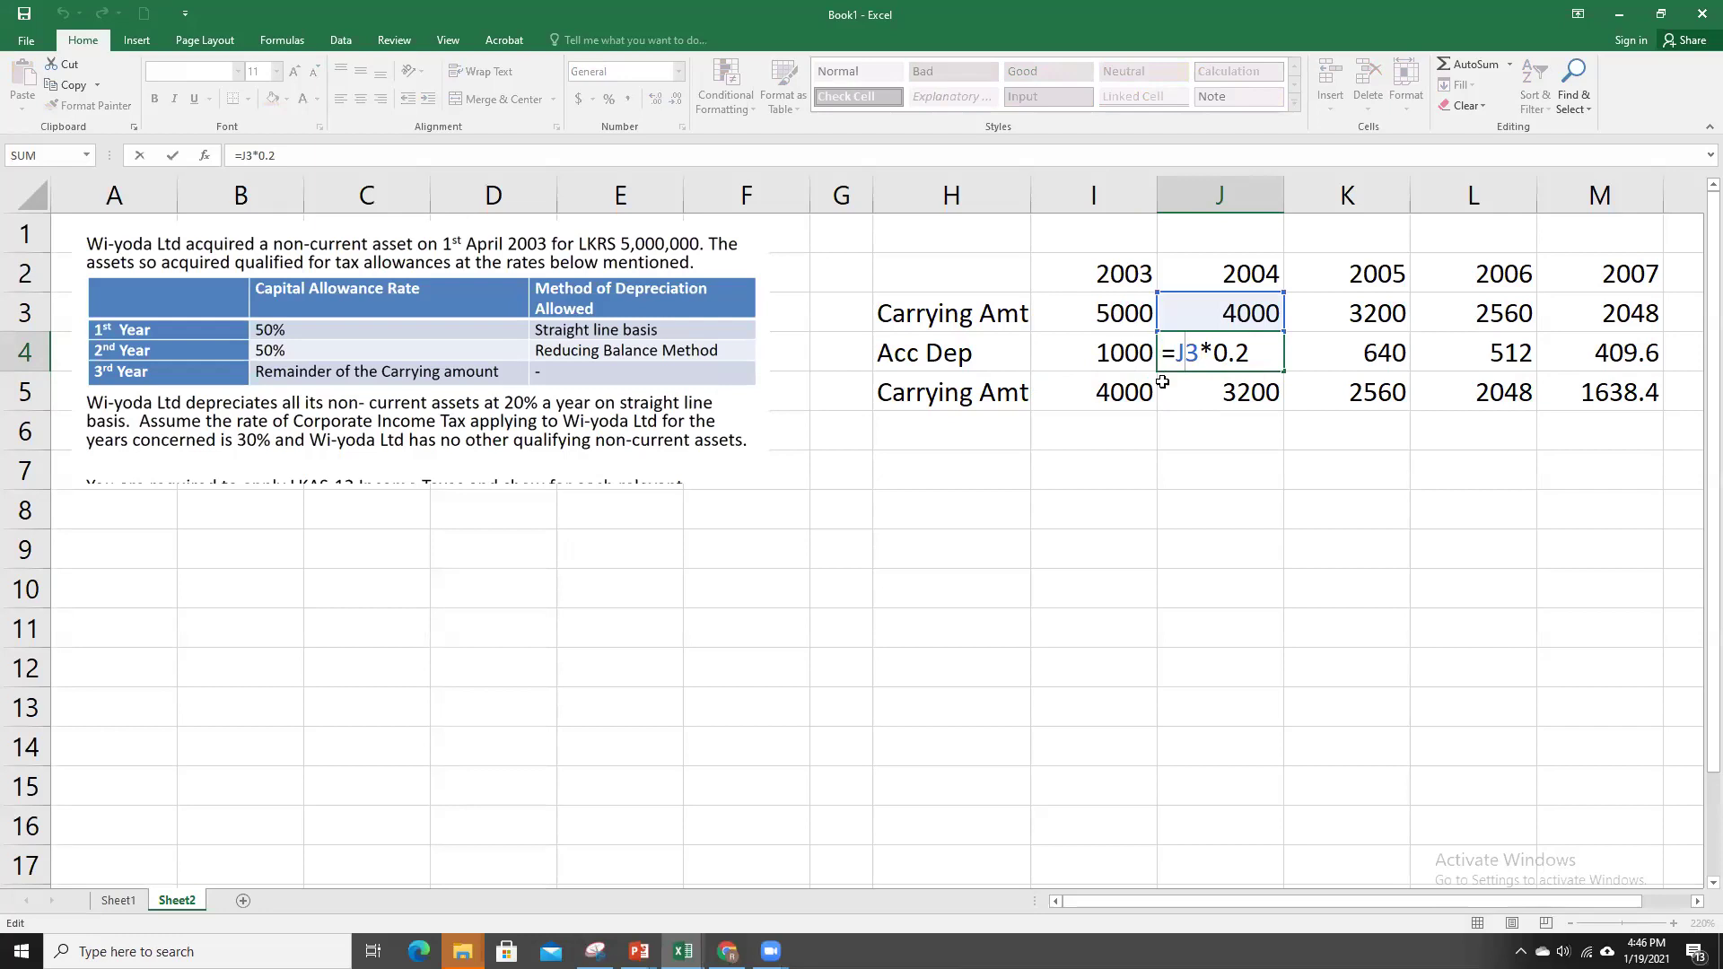
{"action": "key", "text": "Escape"}
{"action": "left_click", "coordinate": [1126, 357]}
{"action": "key", "text": "Up"}
{"action": "left_click", "coordinate": [1127, 351]}
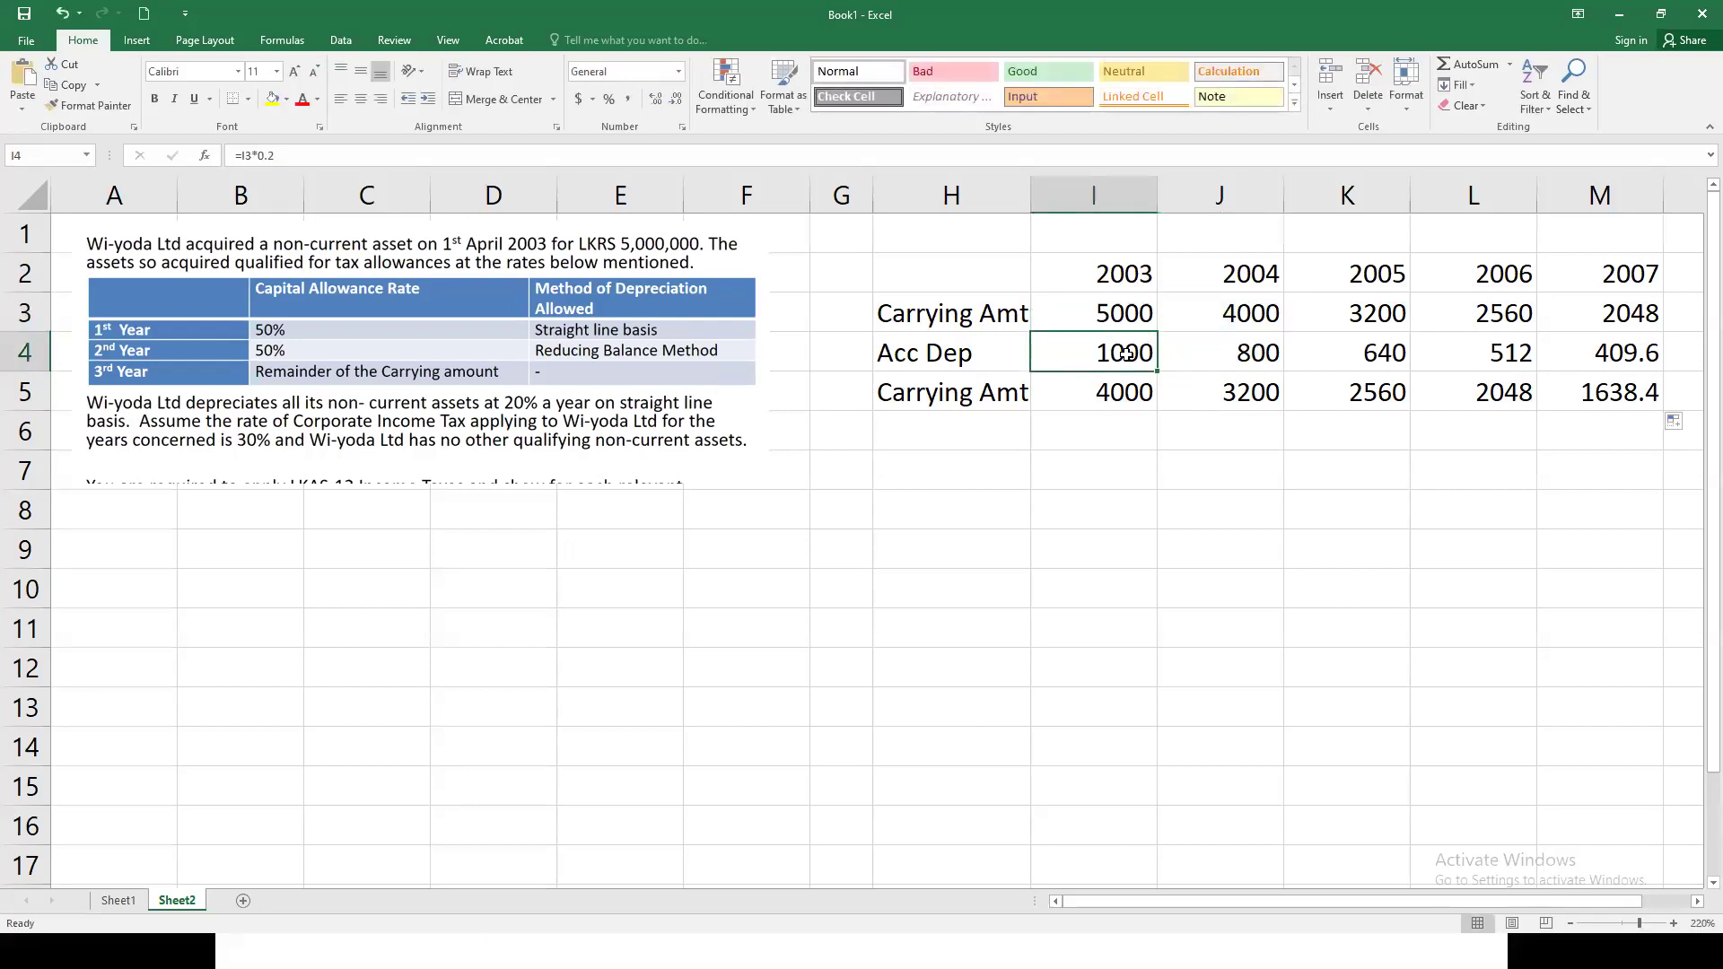
{"action": "double_click", "coordinate": [1126, 353]}
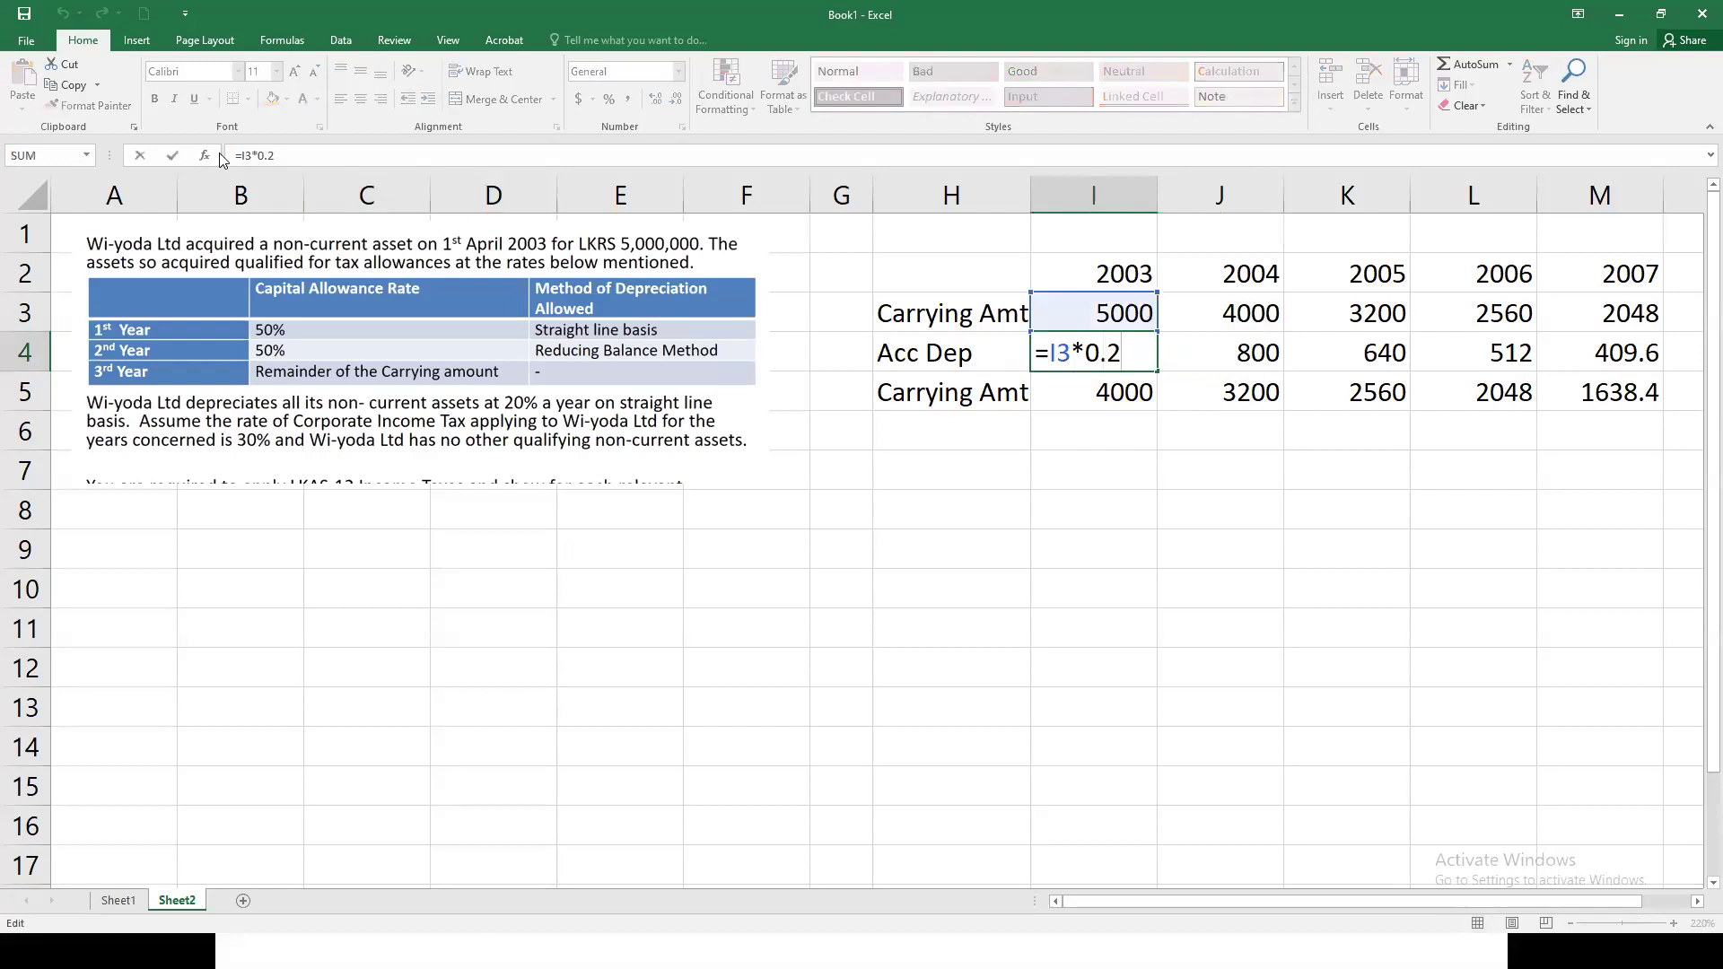
{"action": "left_click", "coordinate": [253, 155]}
{"action": "key", "text": "F4"}
{"action": "key", "text": "Return"}
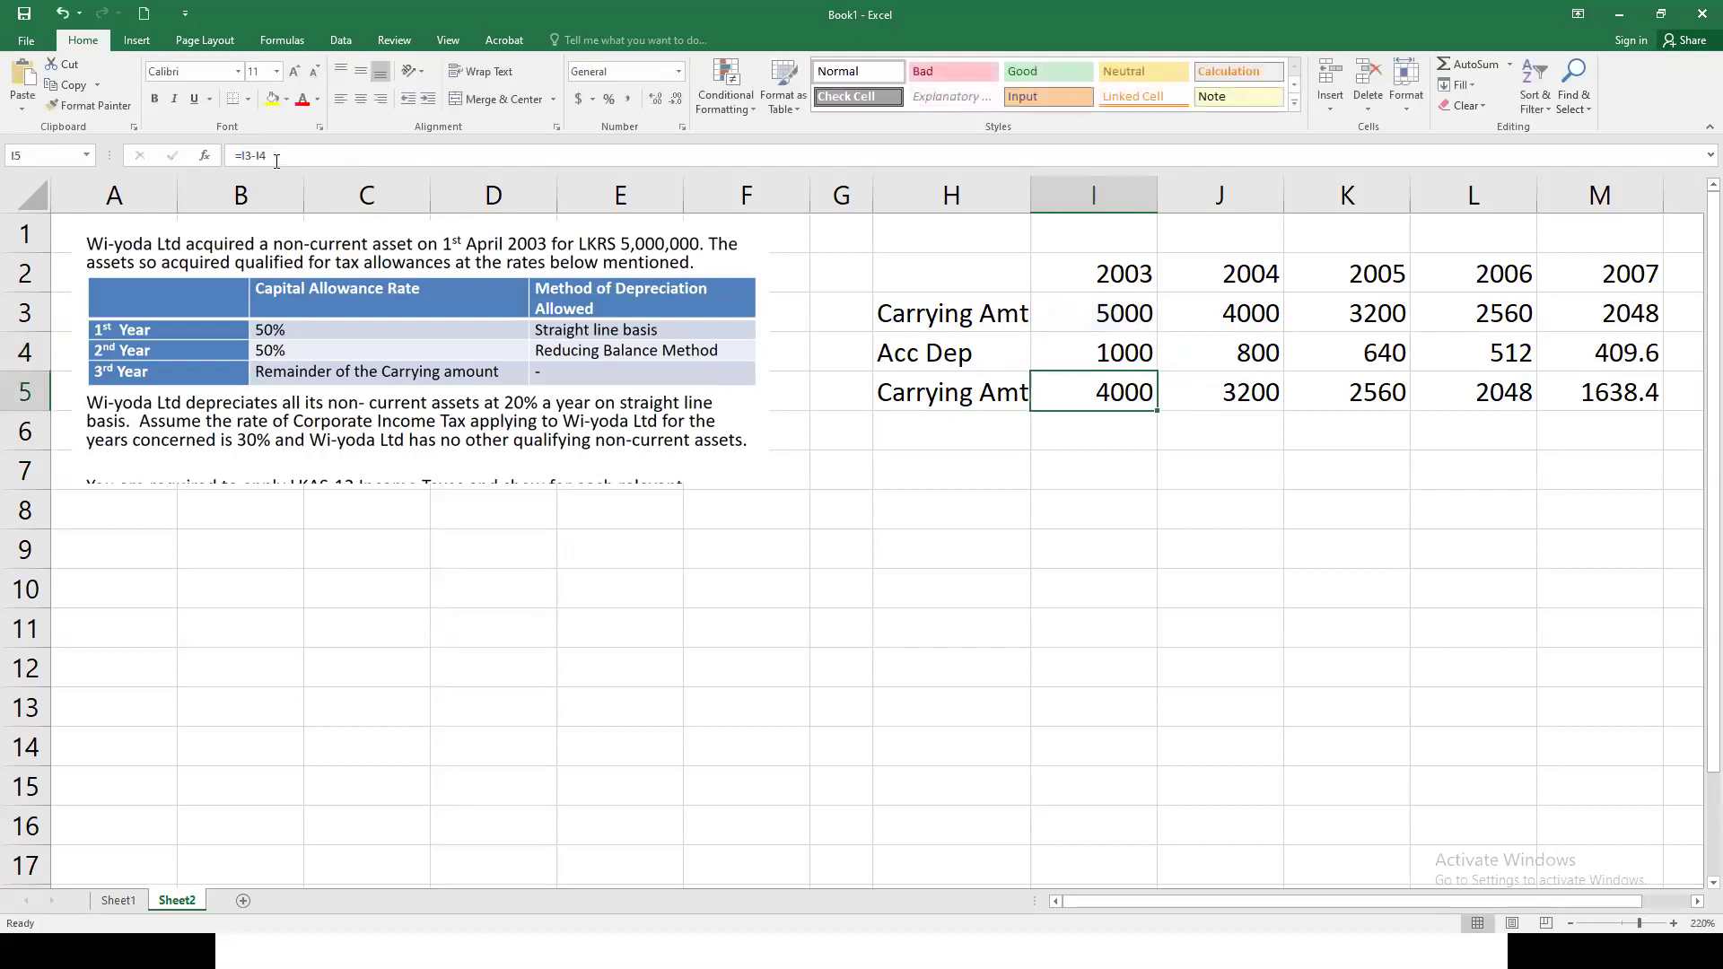
Step: Copy the corrected depreciation formula from I4 across the Acc Dep row through the 2007 column
{"action": "left_click", "coordinate": [1113, 351]}
{"action": "left_click_drag", "start_coordinate": [1158, 371], "coordinate": [1586, 372]}
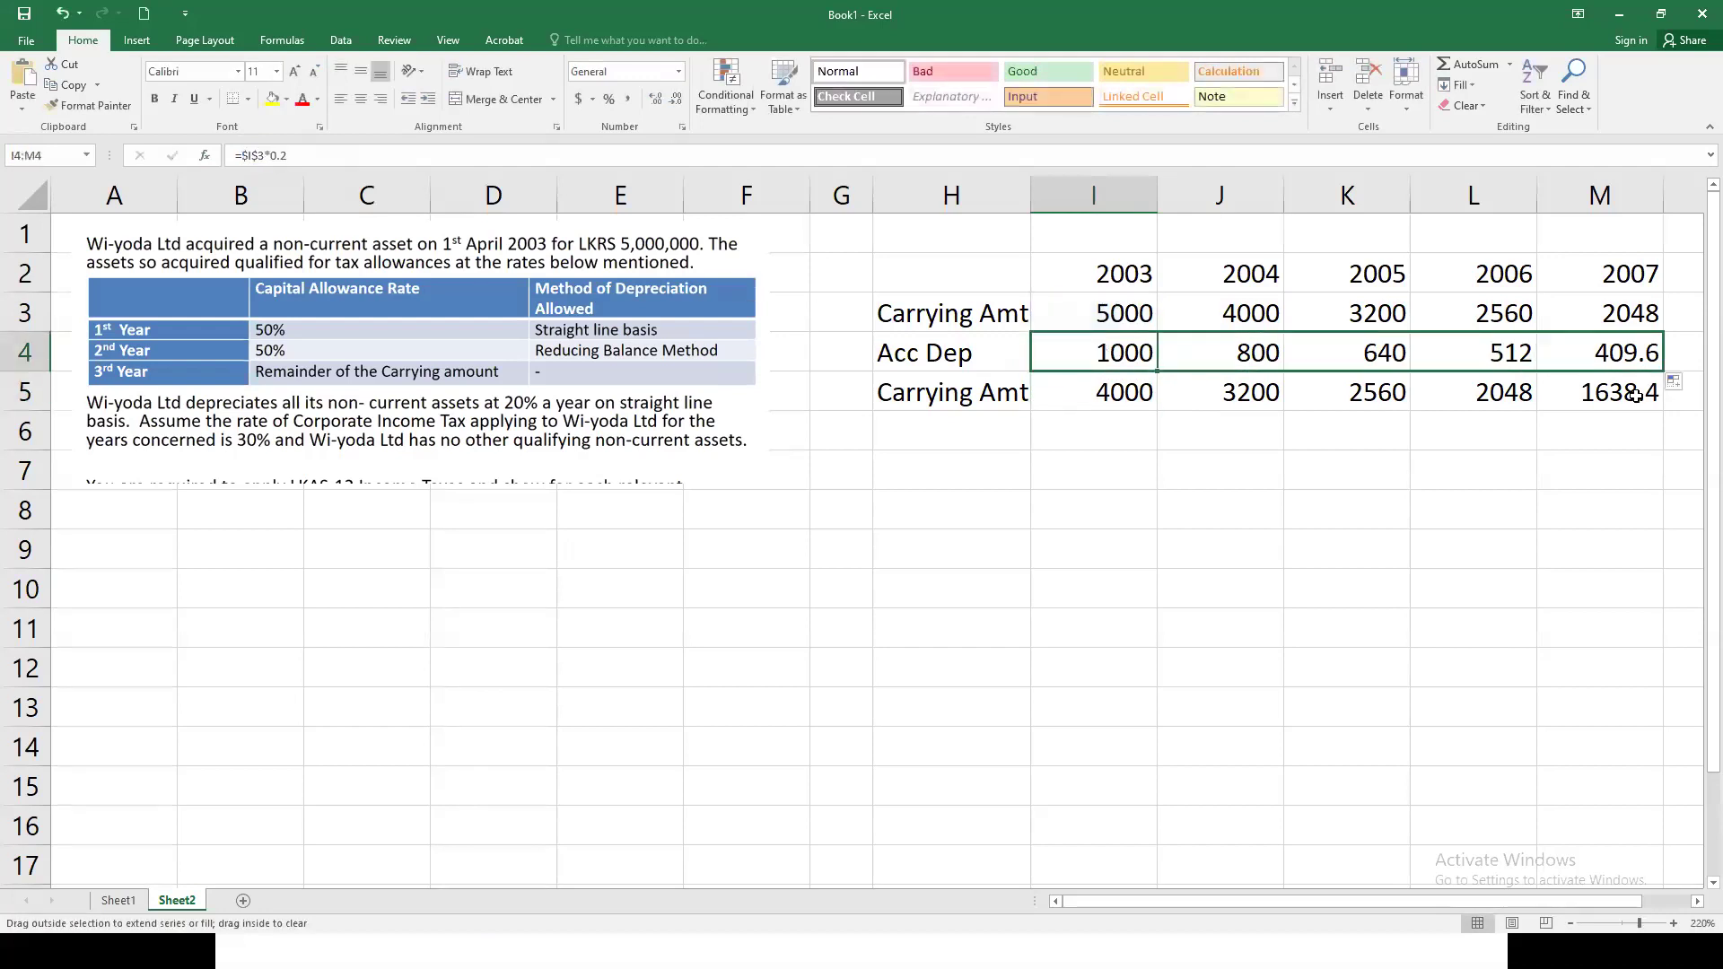
{"action": "left_click", "coordinate": [1598, 399]}
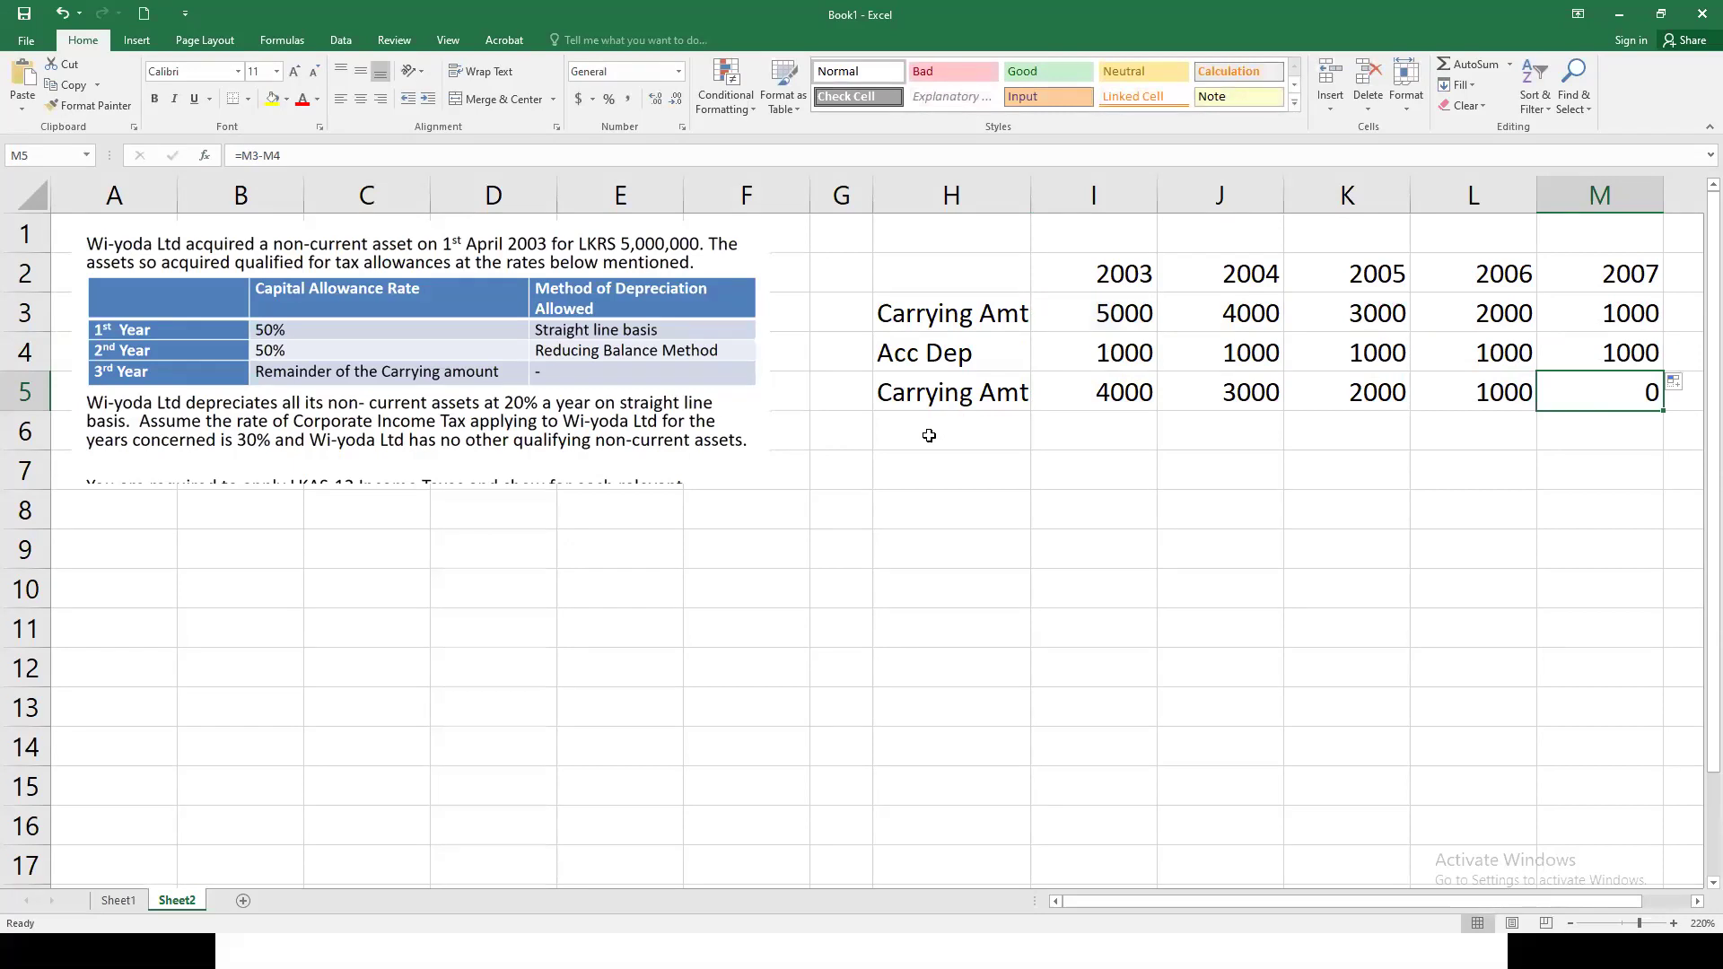
Step: Apply the Bad cell style to the closing carrying amounts in I5:M5
{"action": "left_click_drag", "start_coordinate": [1113, 400], "coordinate": [1580, 404]}
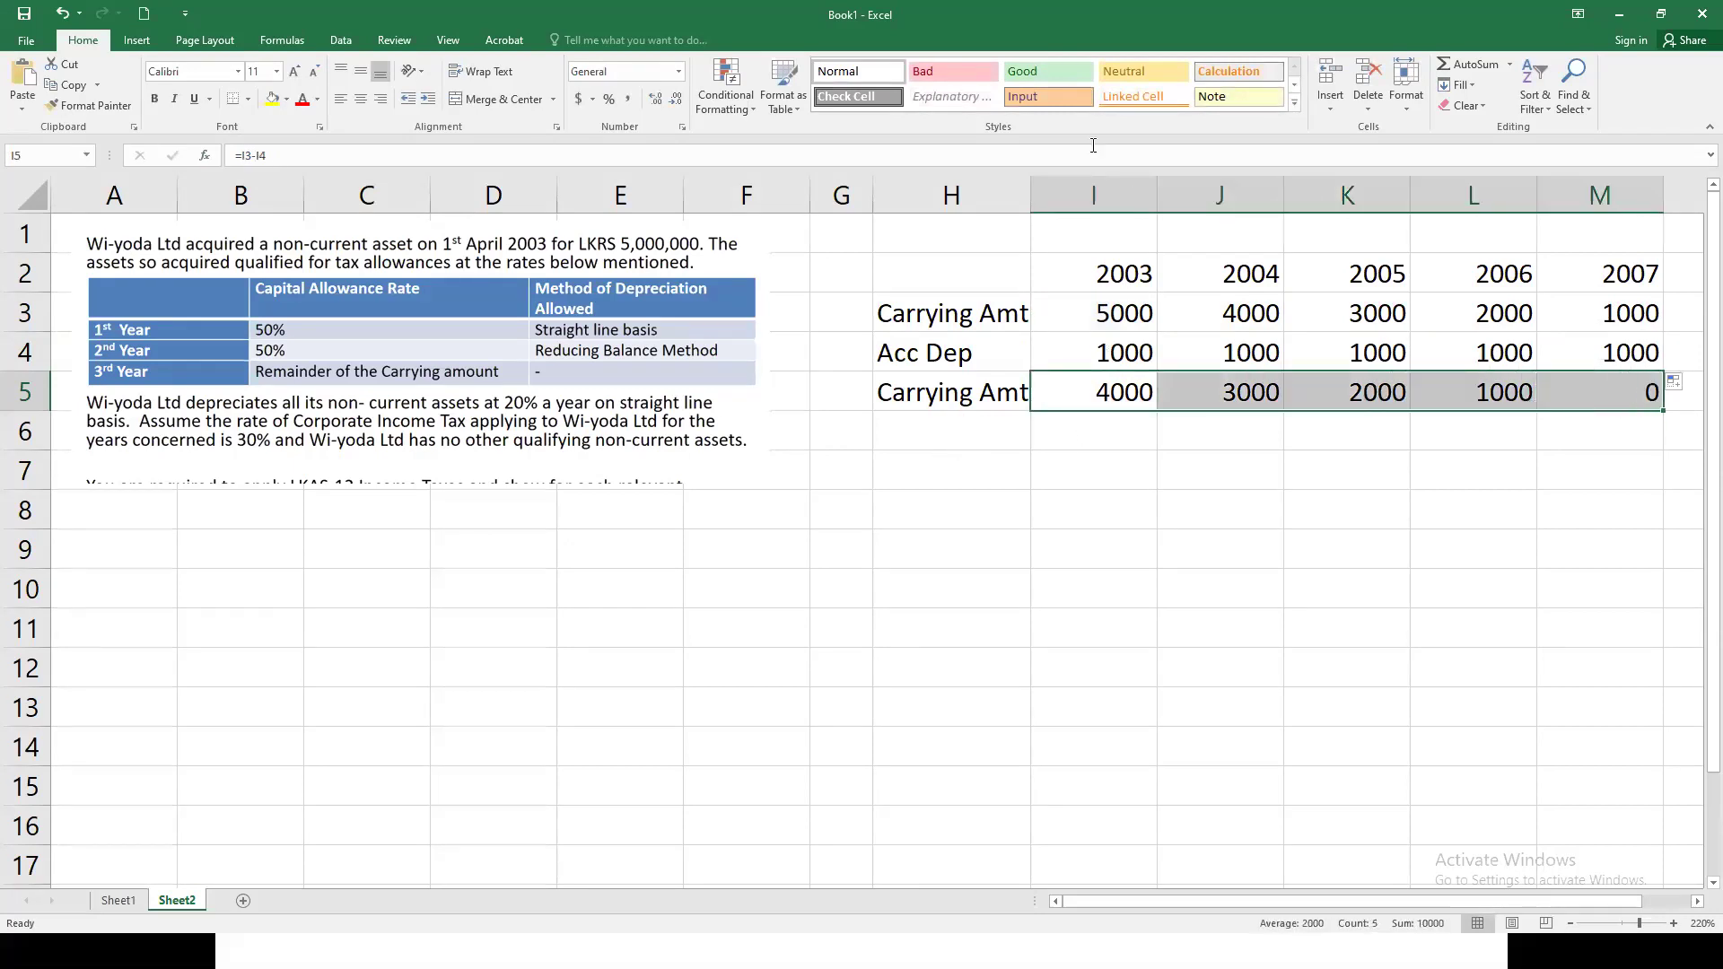
{"action": "left_click", "coordinate": [937, 79]}
{"action": "left_click", "coordinate": [1153, 480]}
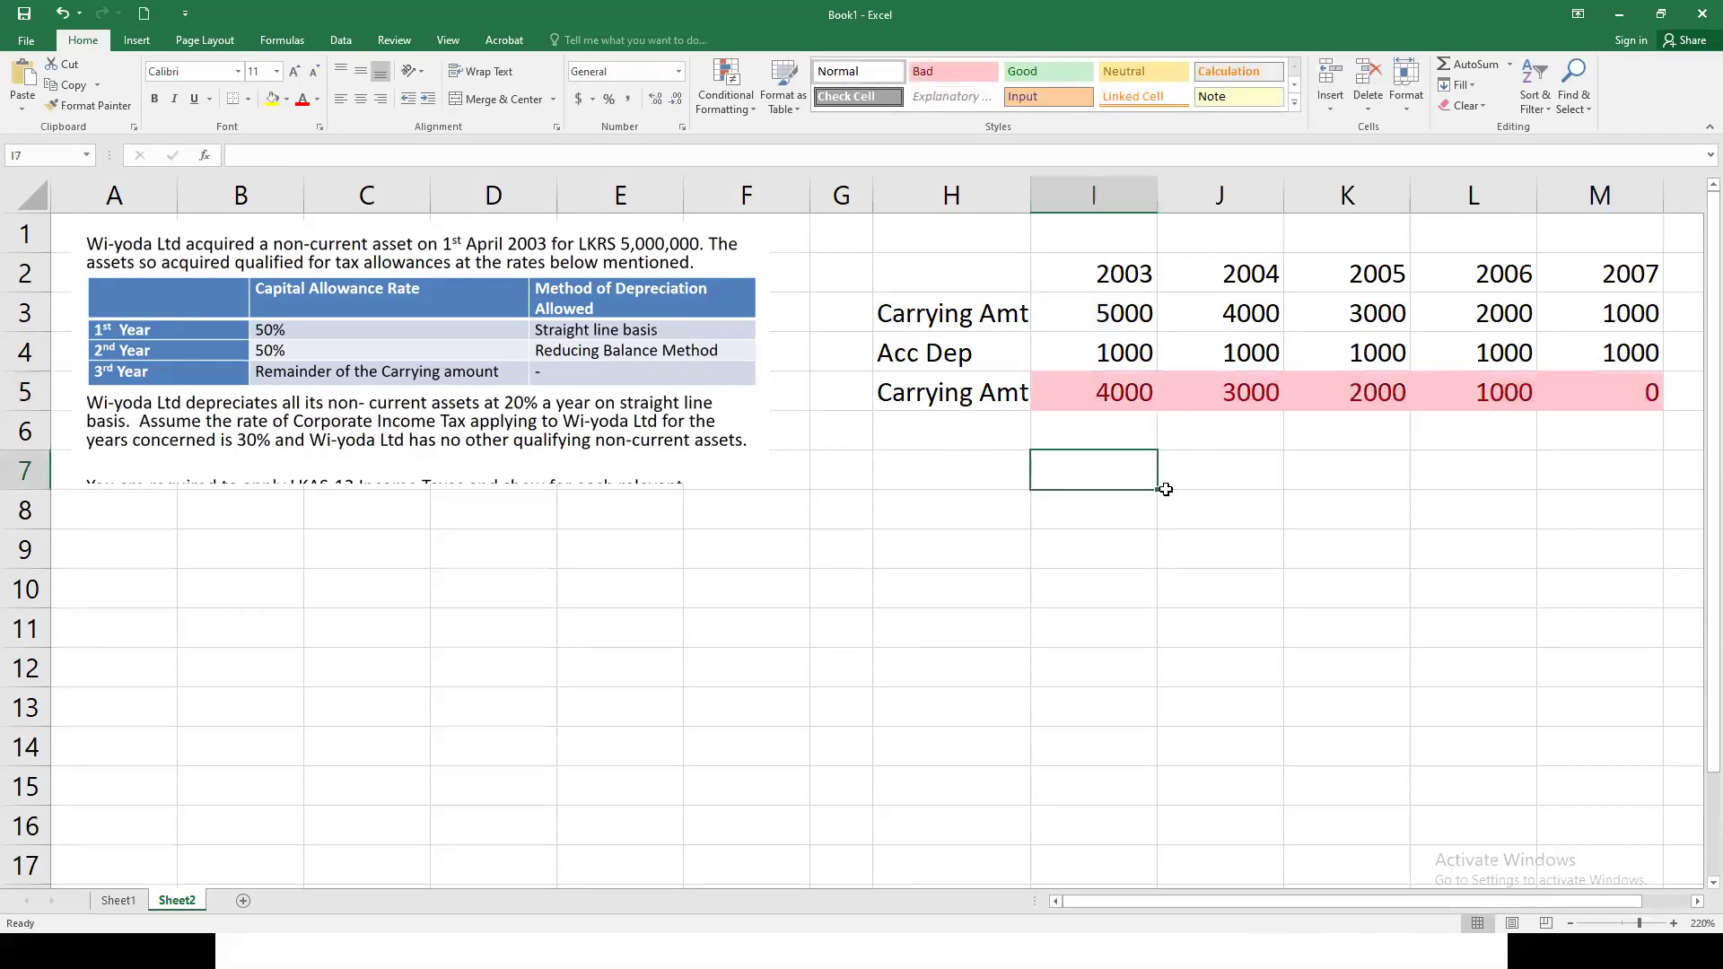
{"action": "left_click", "coordinate": [951, 470]}
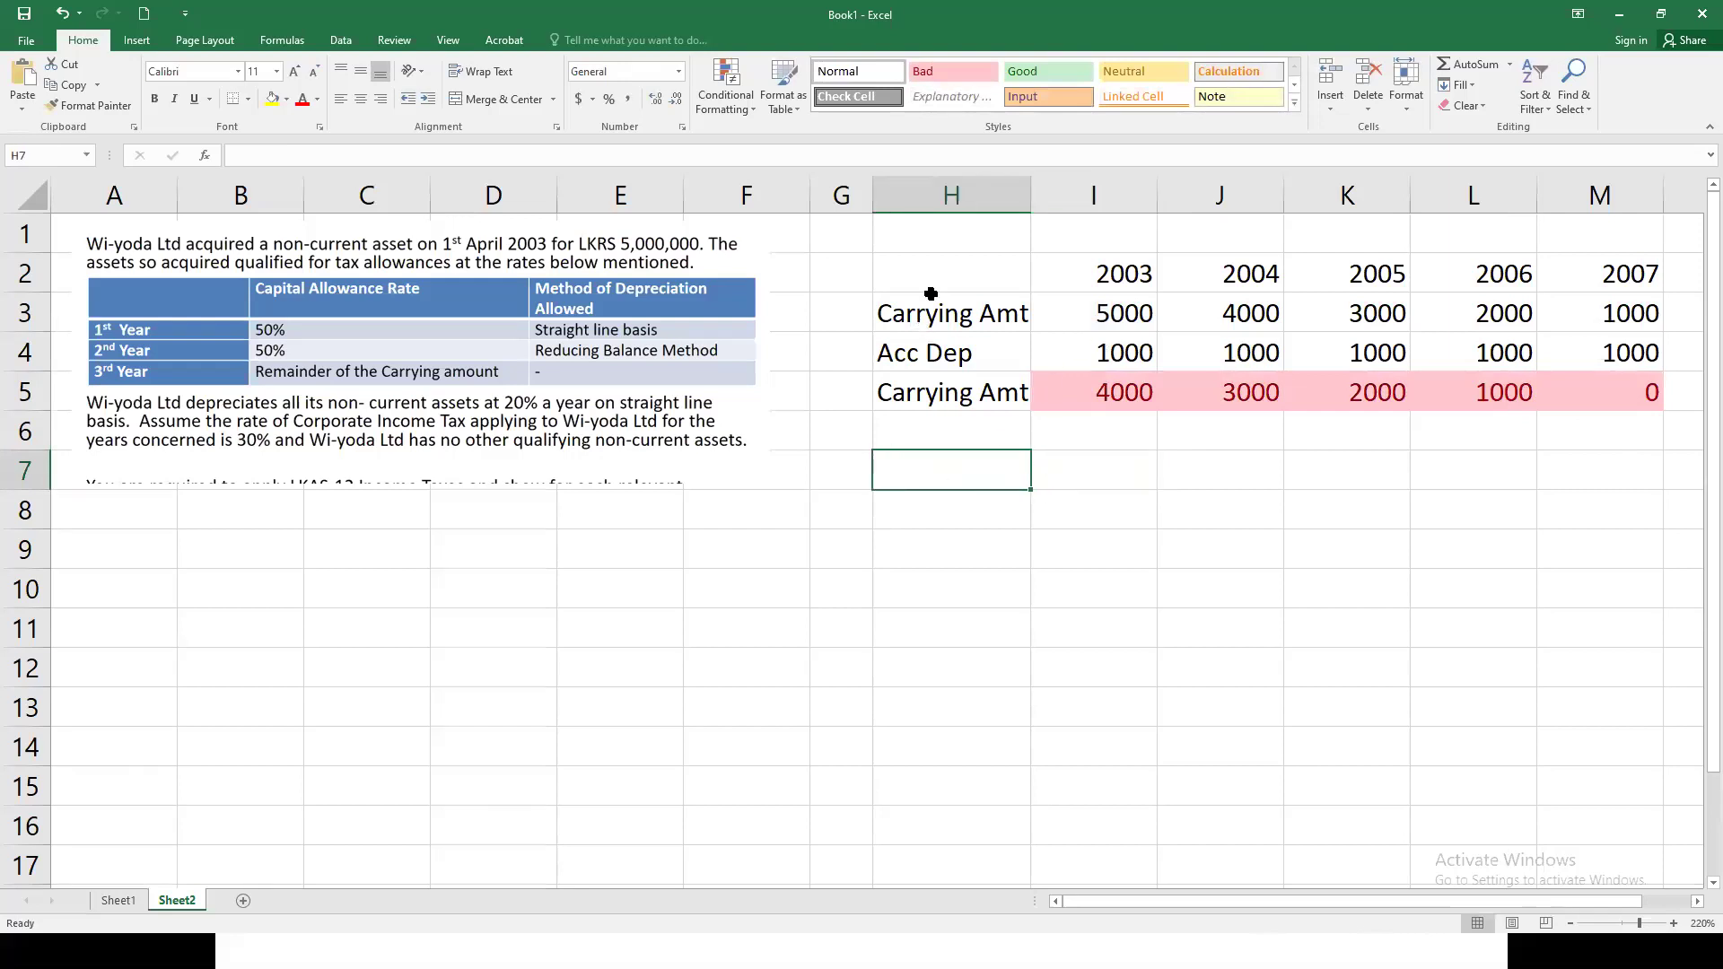
{"action": "left_click_drag", "start_coordinate": [943, 272], "coordinate": [987, 399]}
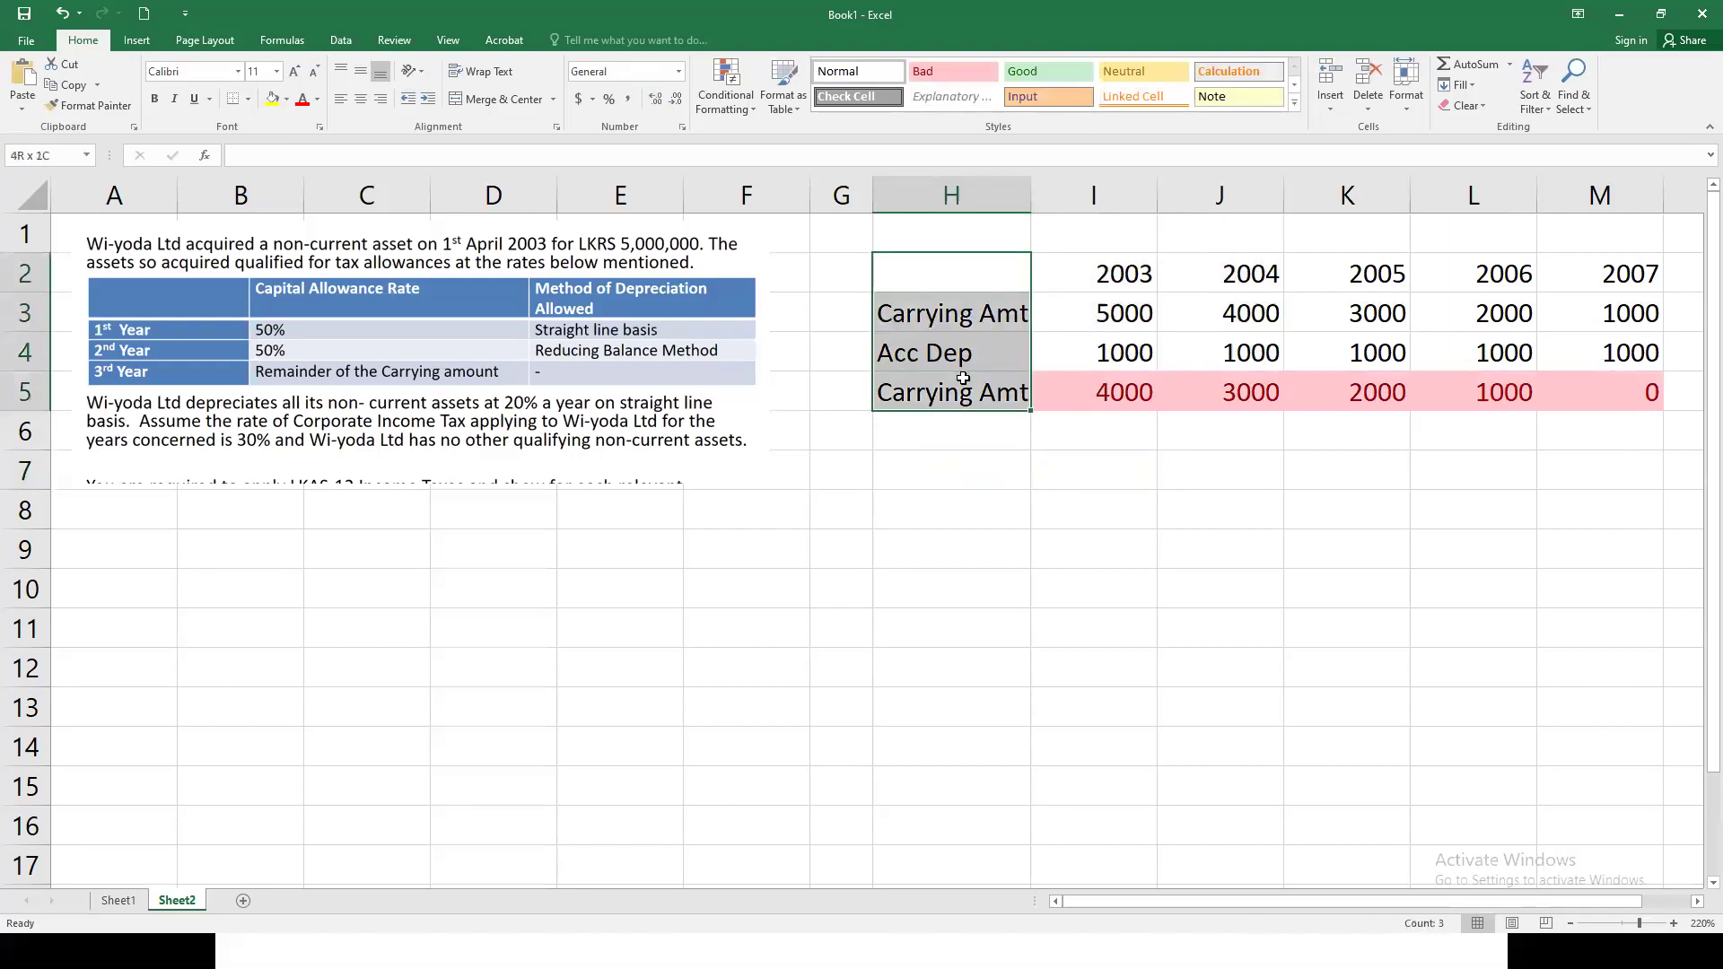
{"action": "key", "text": "ctrl+q"}
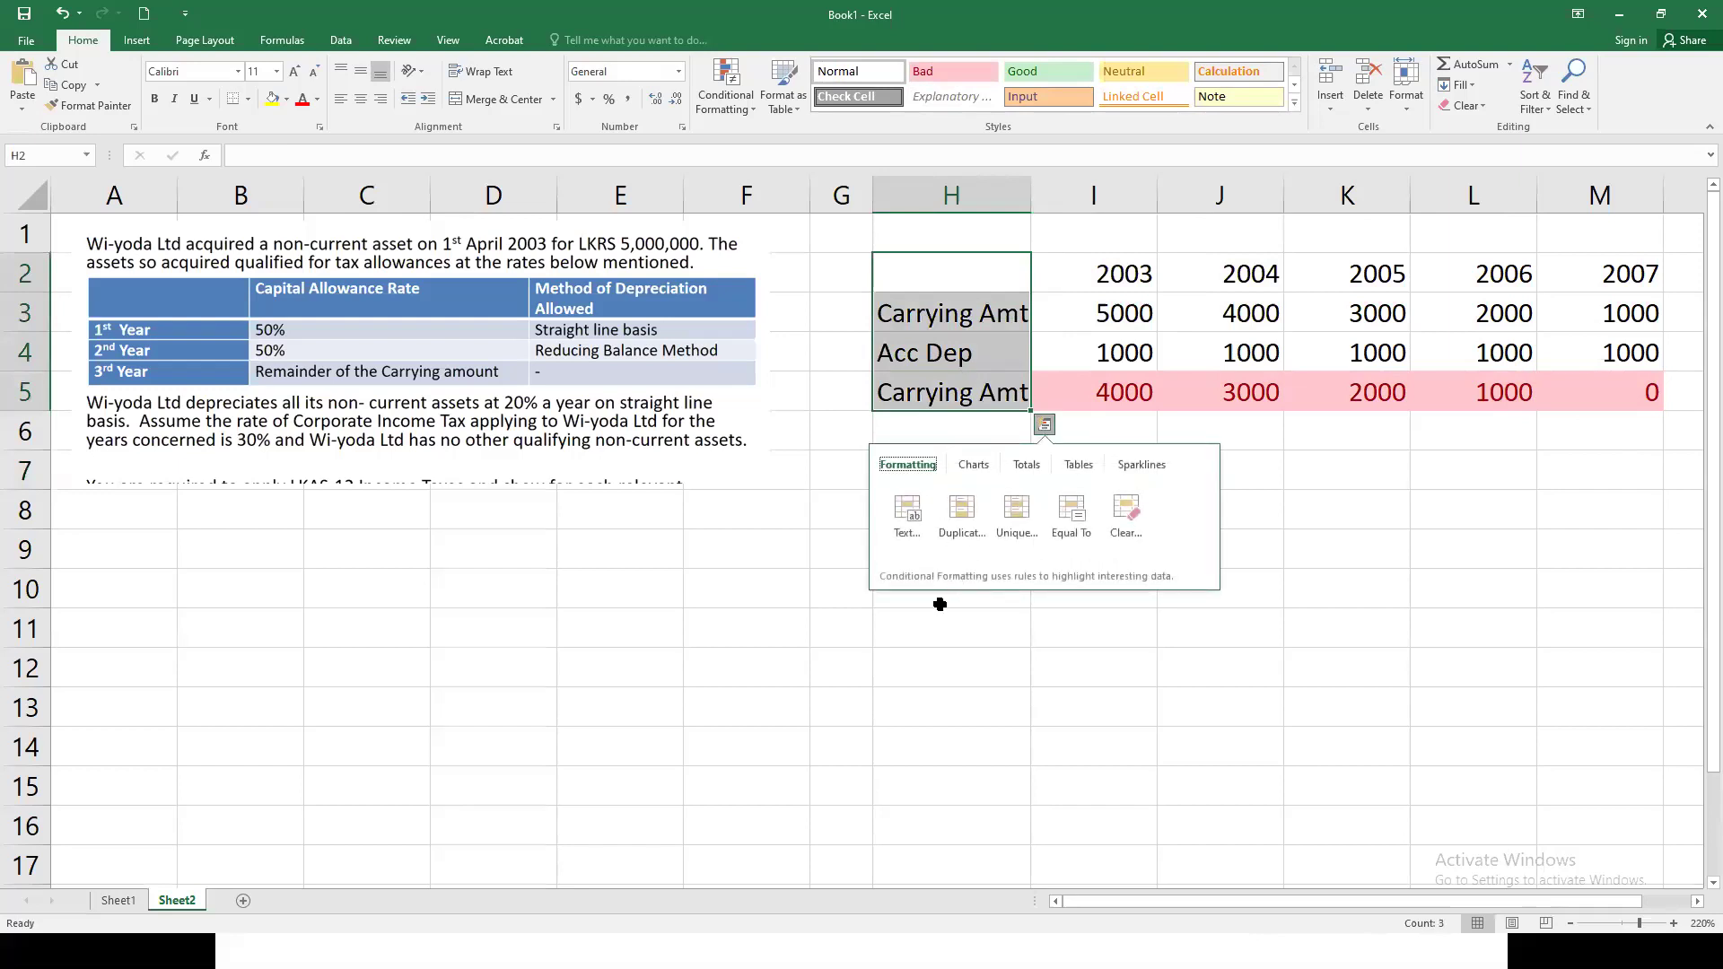
{"action": "key", "text": "Escape"}
{"action": "left_click", "coordinate": [931, 495]}
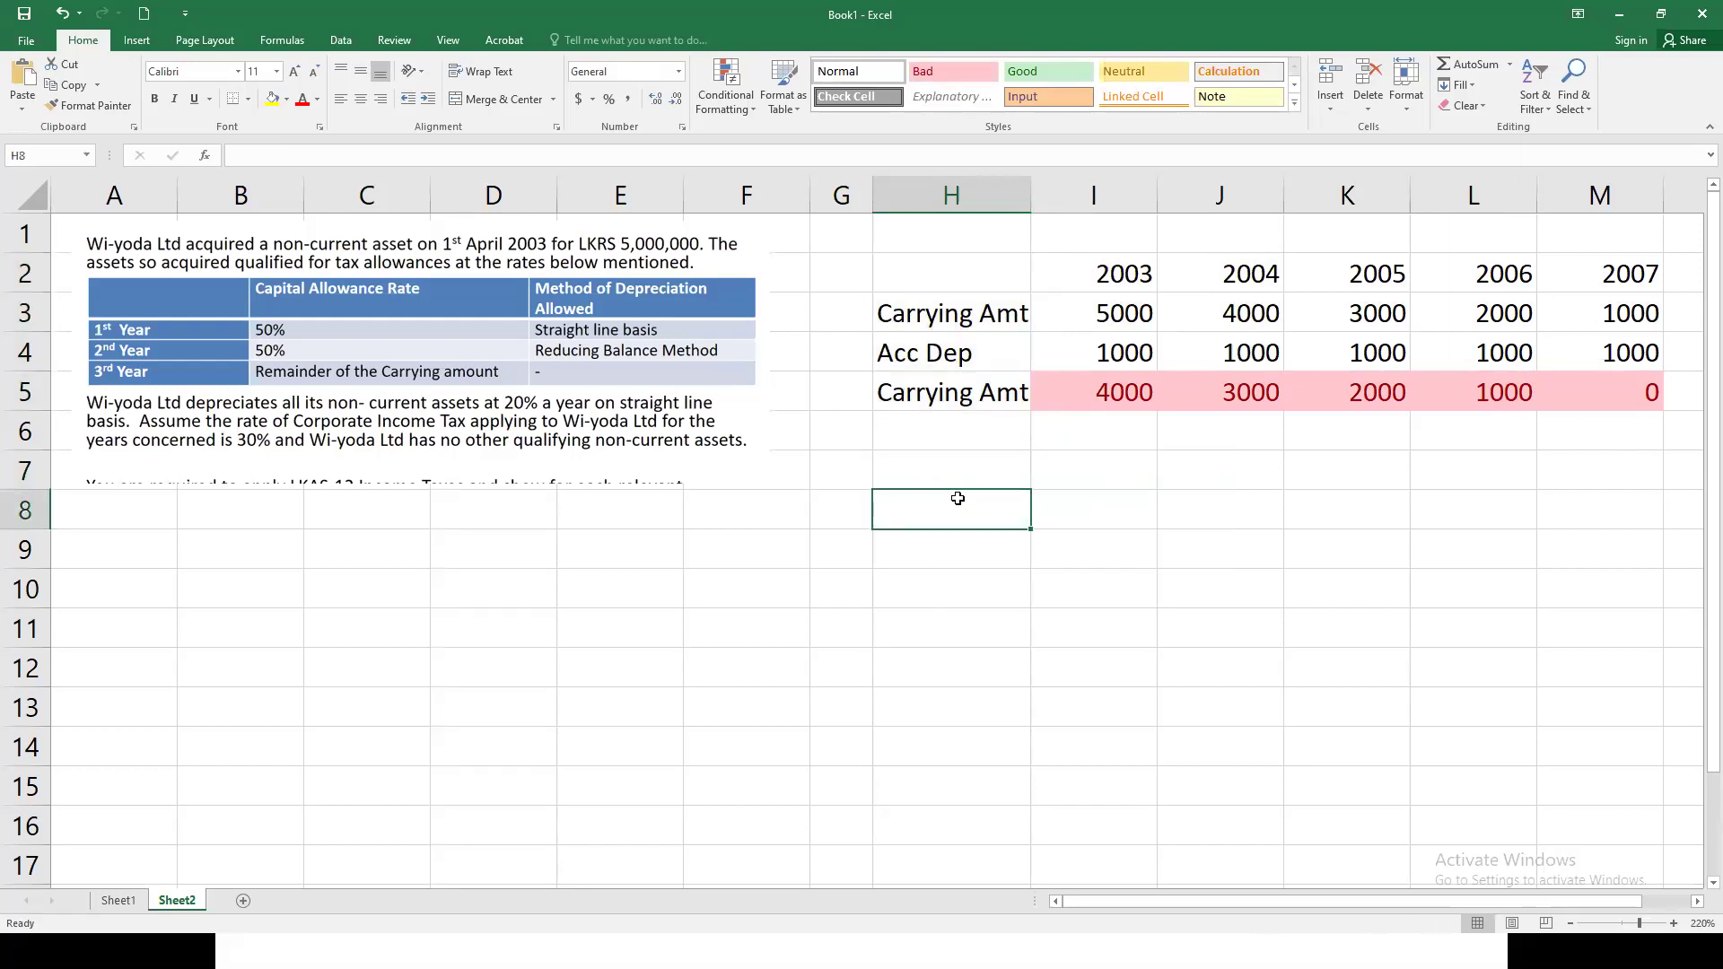
{"action": "left_click", "coordinate": [954, 469]}
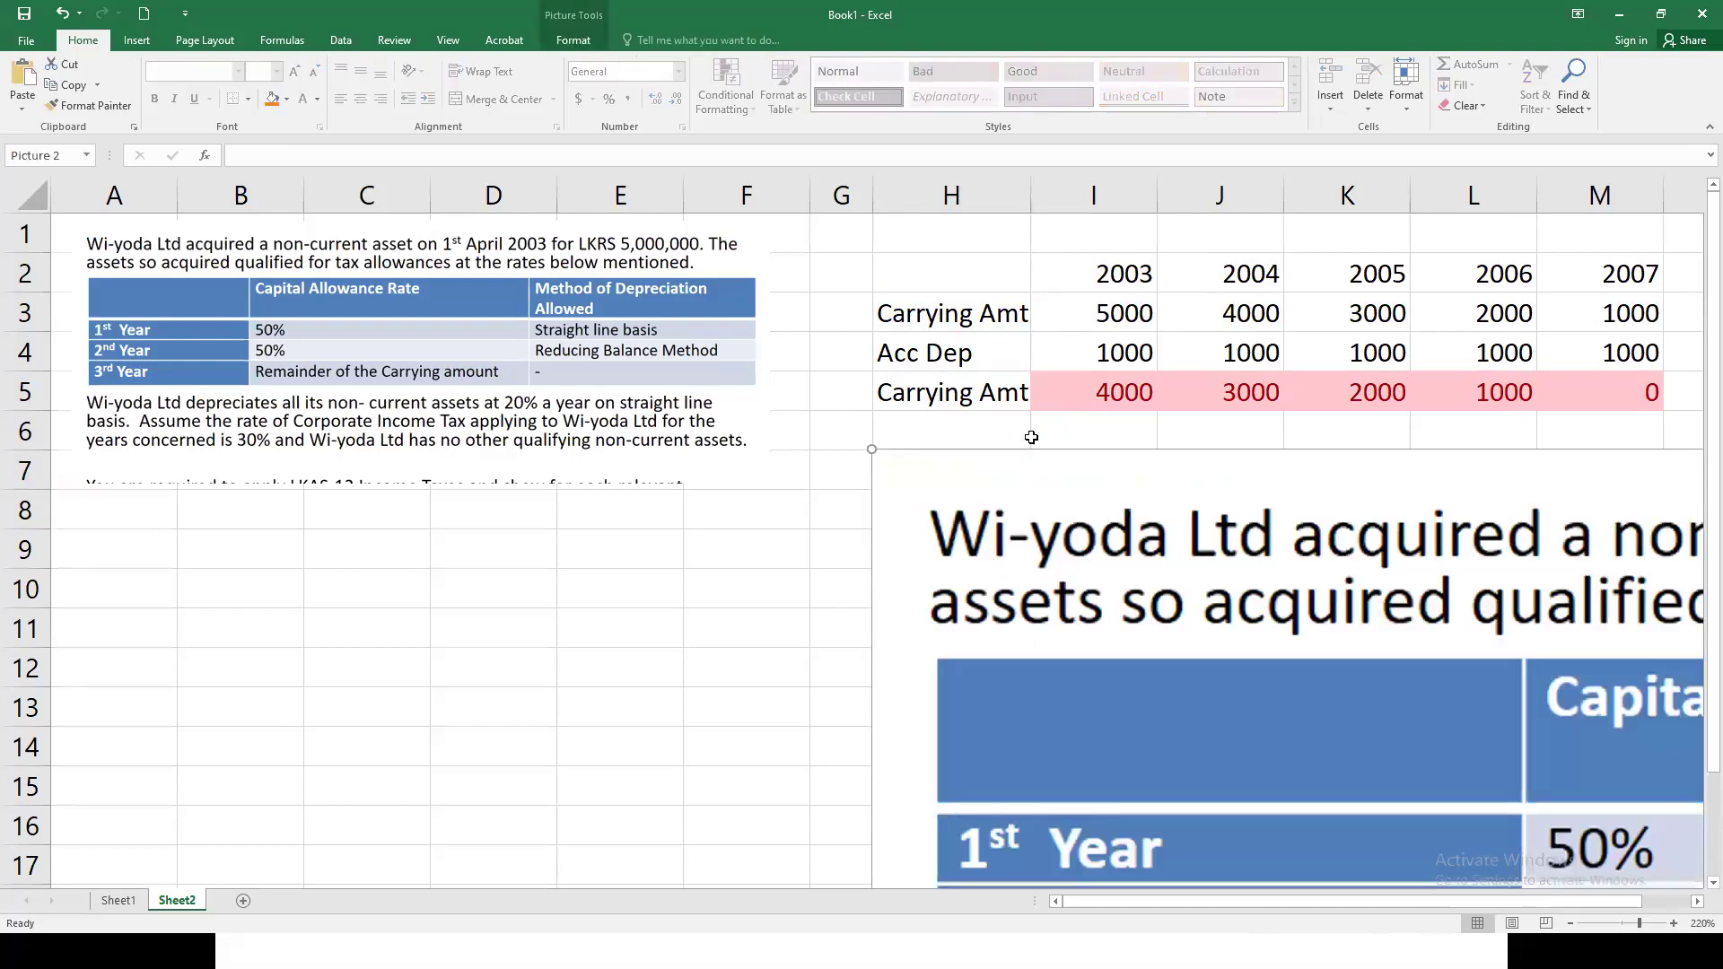
{"action": "key", "text": "ctrl+z"}
Step: Copy the three row labels in H3:H5 to H7:H9 for a second schedule
{"action": "left_click_drag", "start_coordinate": [953, 336], "coordinate": [952, 387]}
{"action": "key", "text": "ctrl+c"}
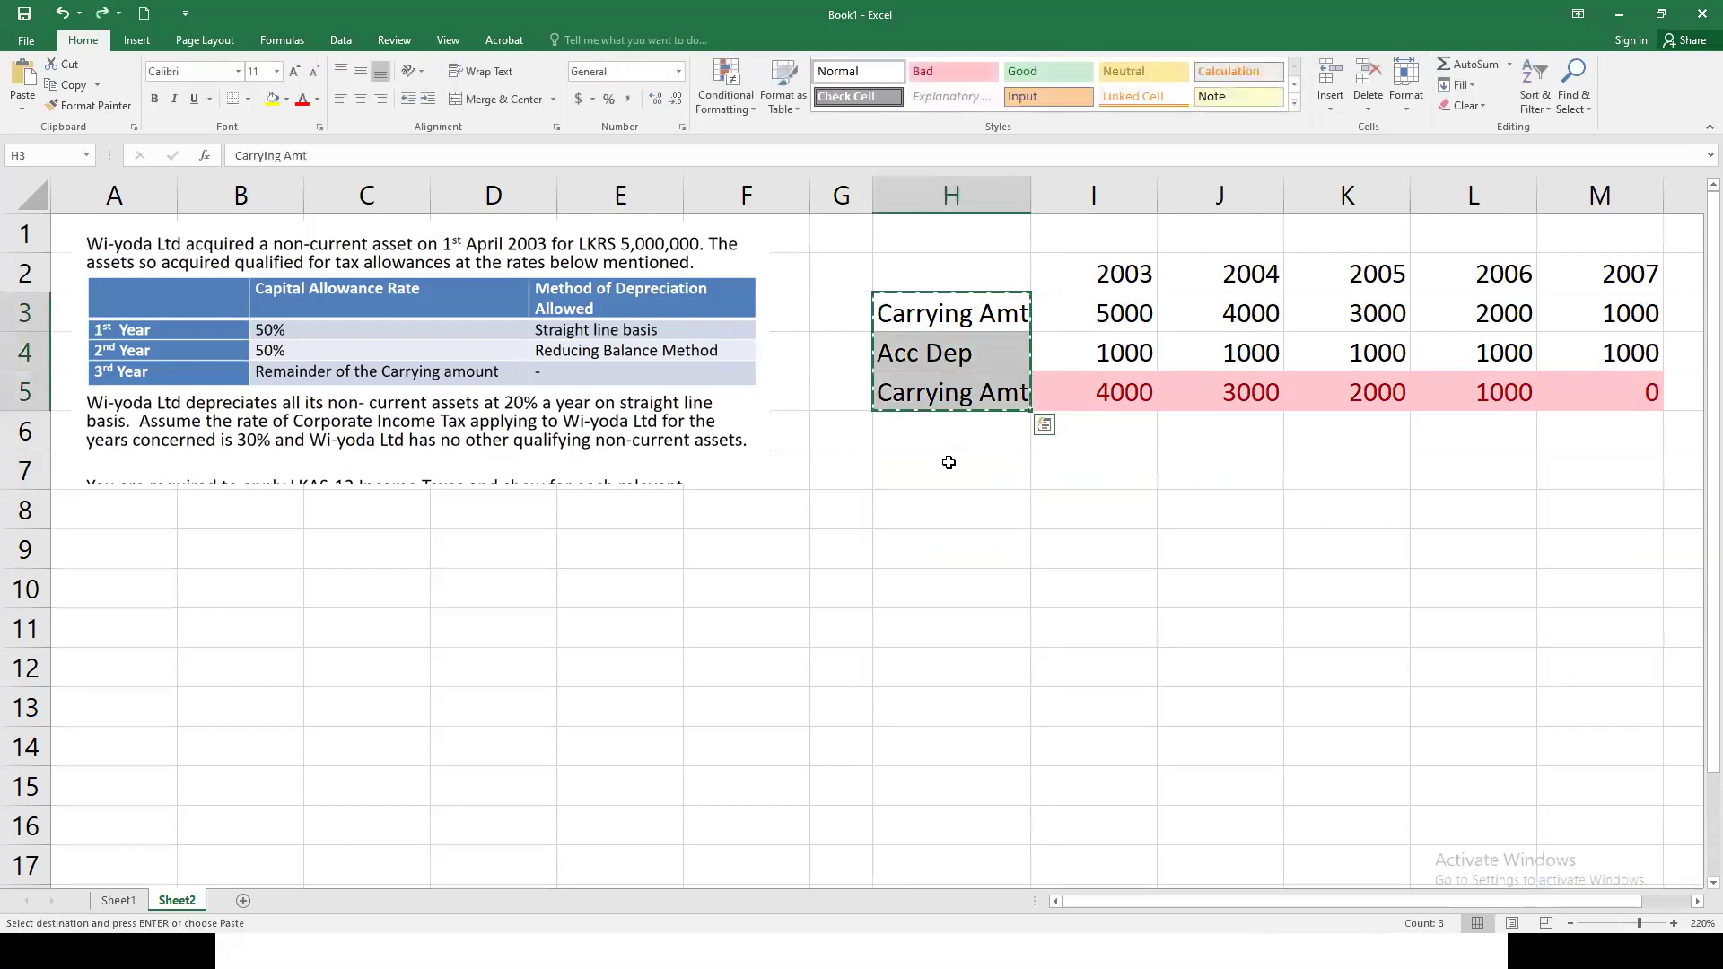
{"action": "left_click", "coordinate": [945, 468]}
{"action": "key", "text": "ctrl+v"}
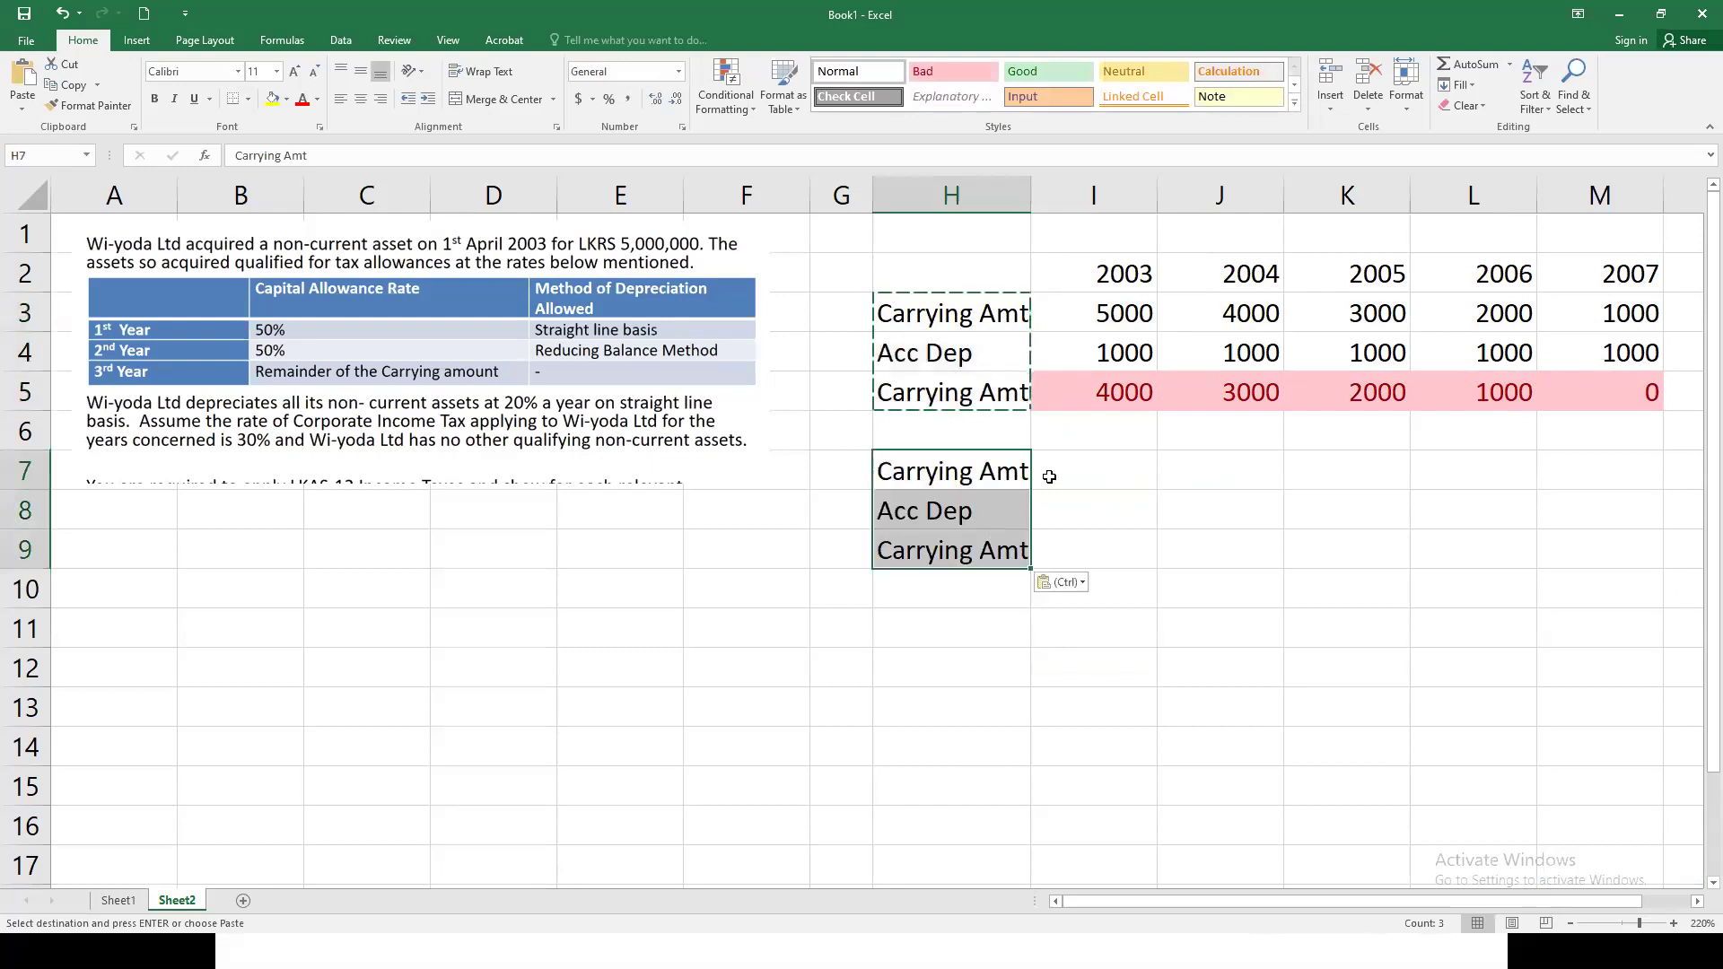
Step: Replace the copied closing row label in H9 with "Tax Base"
{"action": "double_click", "coordinate": [955, 551]}
{"action": "left_click_drag", "start_coordinate": [888, 550], "coordinate": [1044, 561]}
{"action": "key", "text": "BackSpace"}
{"action": "key", "text": "BackSpace"}
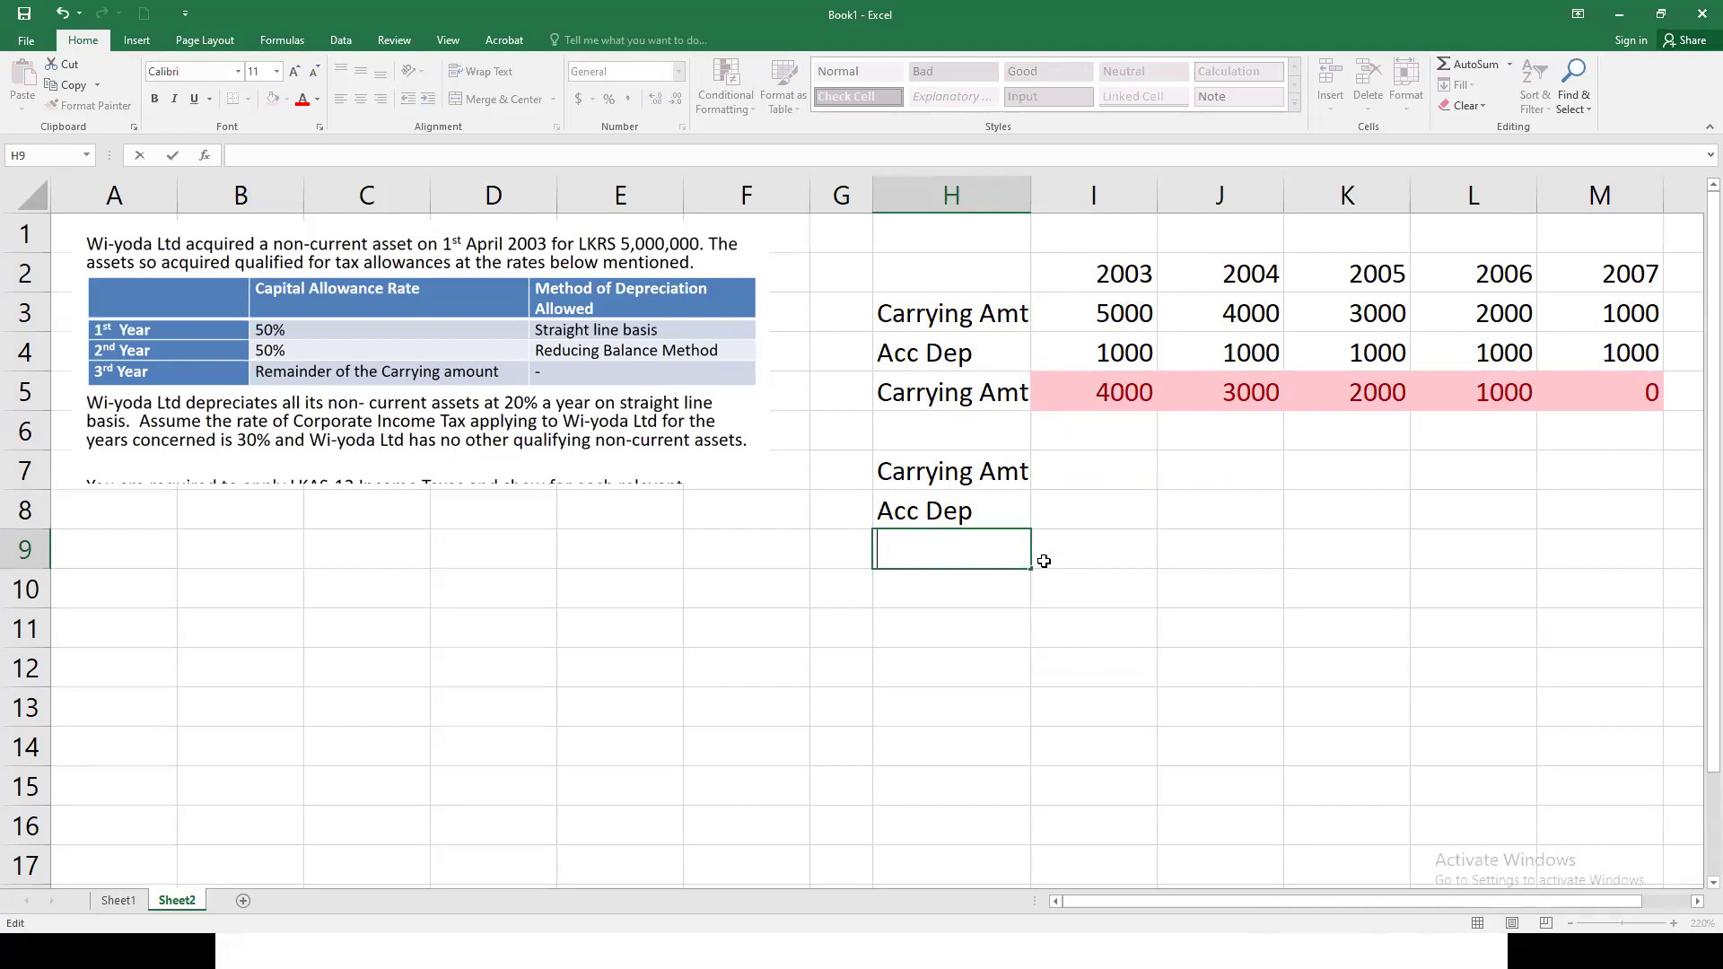
{"action": "type", "text": "Tax Base"}
{"action": "left_click", "coordinate": [1032, 621]}
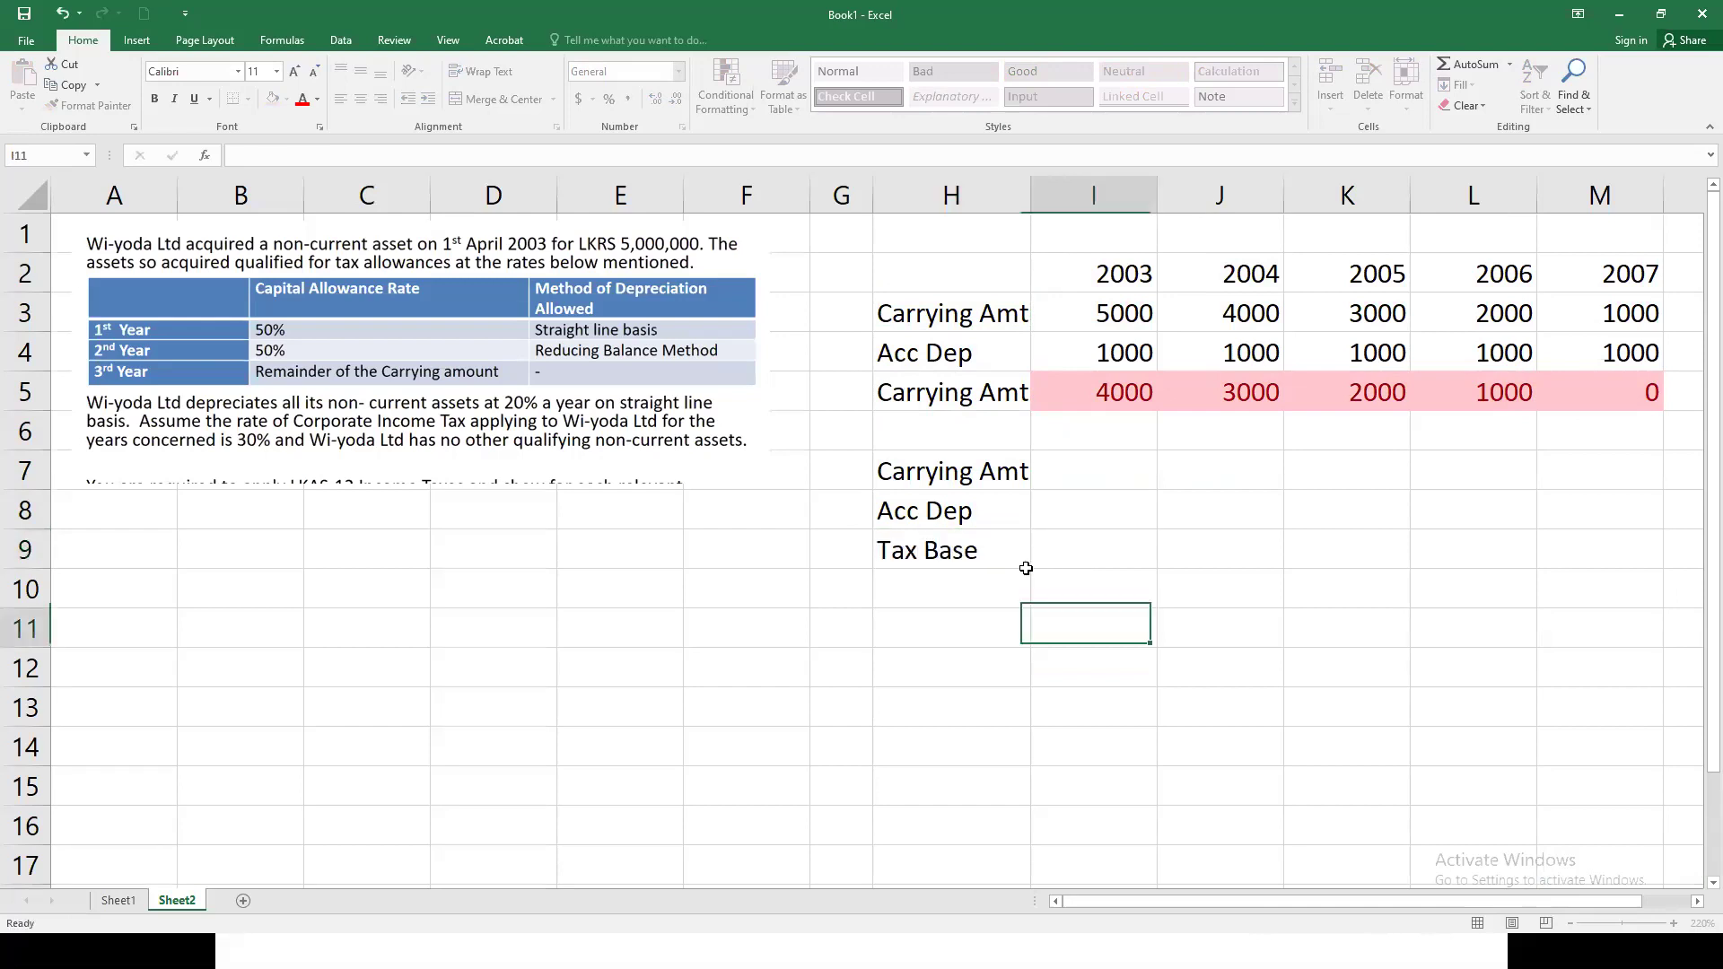
Step: Copy the "Tax Base" label from H9 over the opening row label in H7
{"action": "left_click", "coordinate": [970, 469]}
{"action": "left_click", "coordinate": [958, 556]}
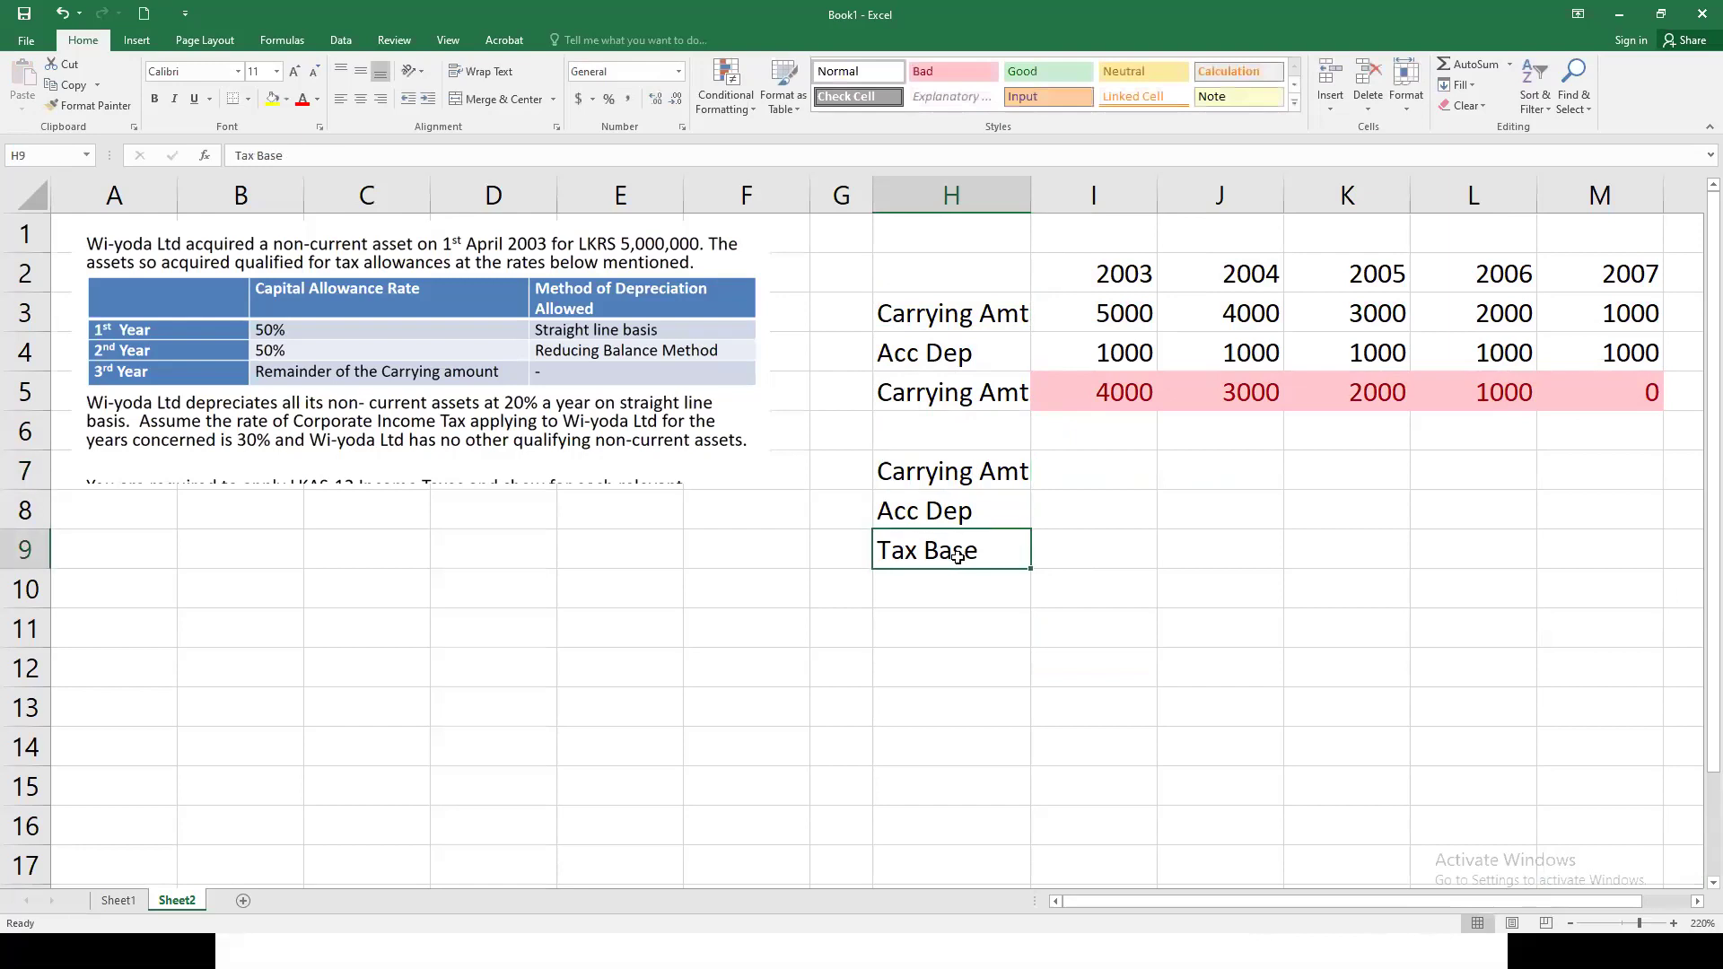
{"action": "key", "text": "ctrl+c"}
{"action": "left_click", "coordinate": [961, 470]}
{"action": "key", "text": "ctrl+v"}
{"action": "key", "text": "Down"}
{"action": "key", "text": "Down"}
{"action": "key", "text": "Down"}
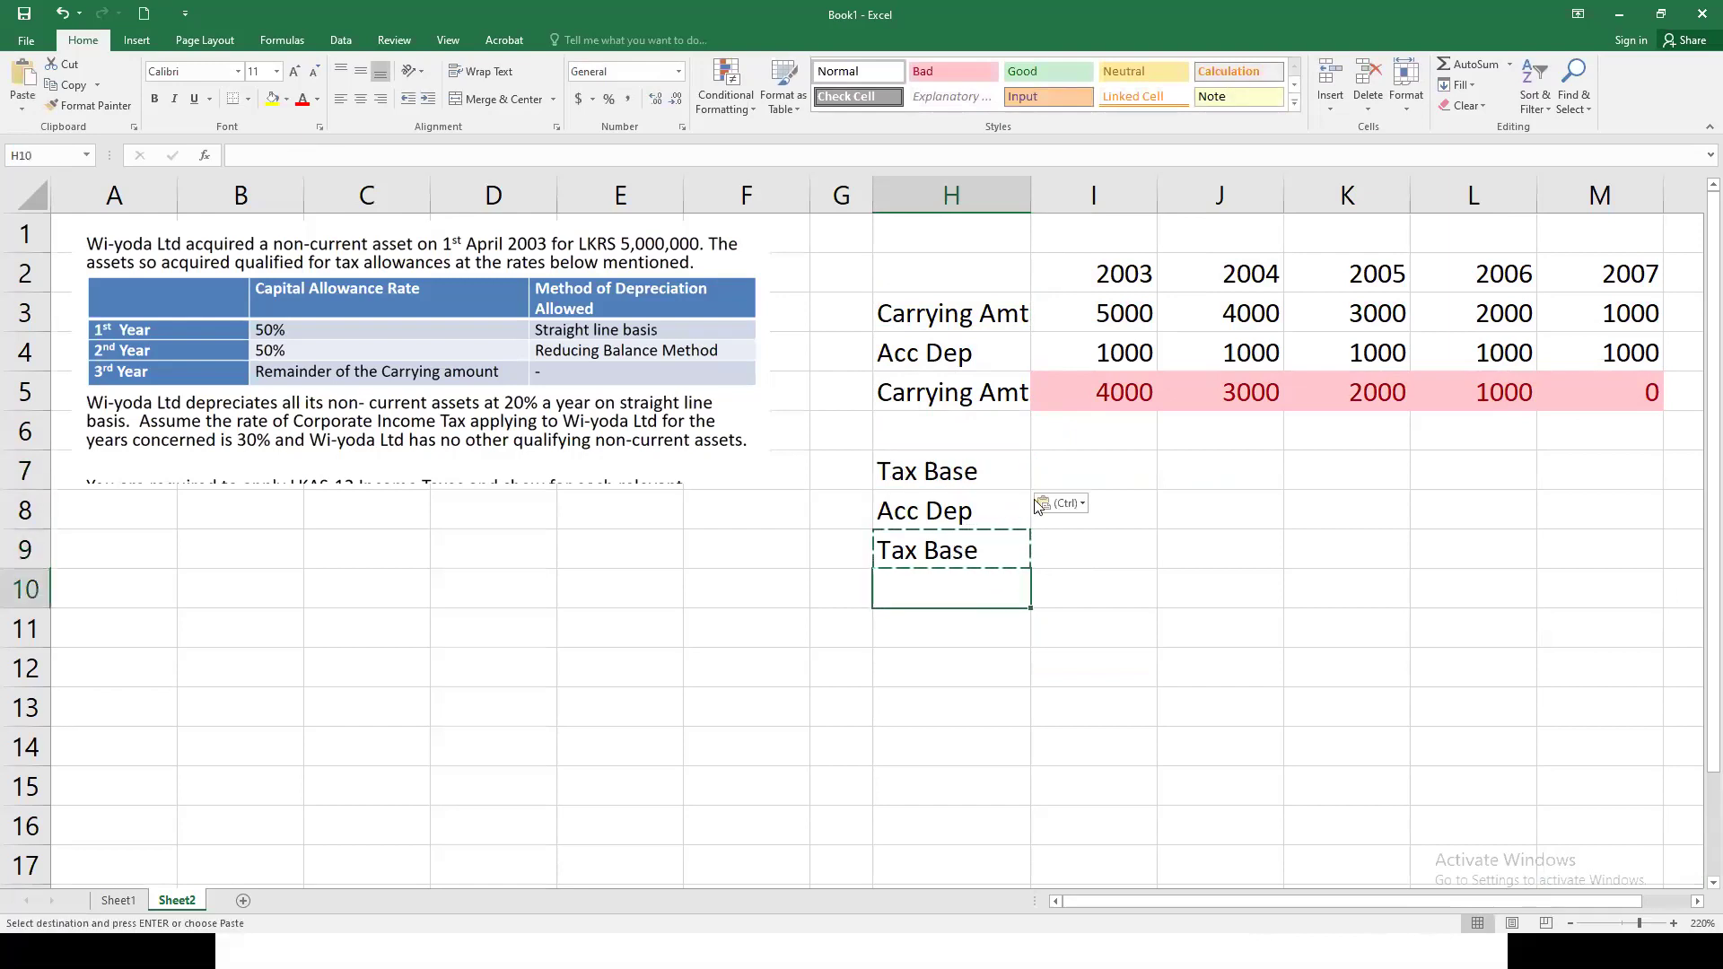
{"action": "key", "text": "Escape"}
Step: Link the 2003 opening tax base in I7 to the asset's cost with =I3
{"action": "left_click", "coordinate": [1078, 464]}
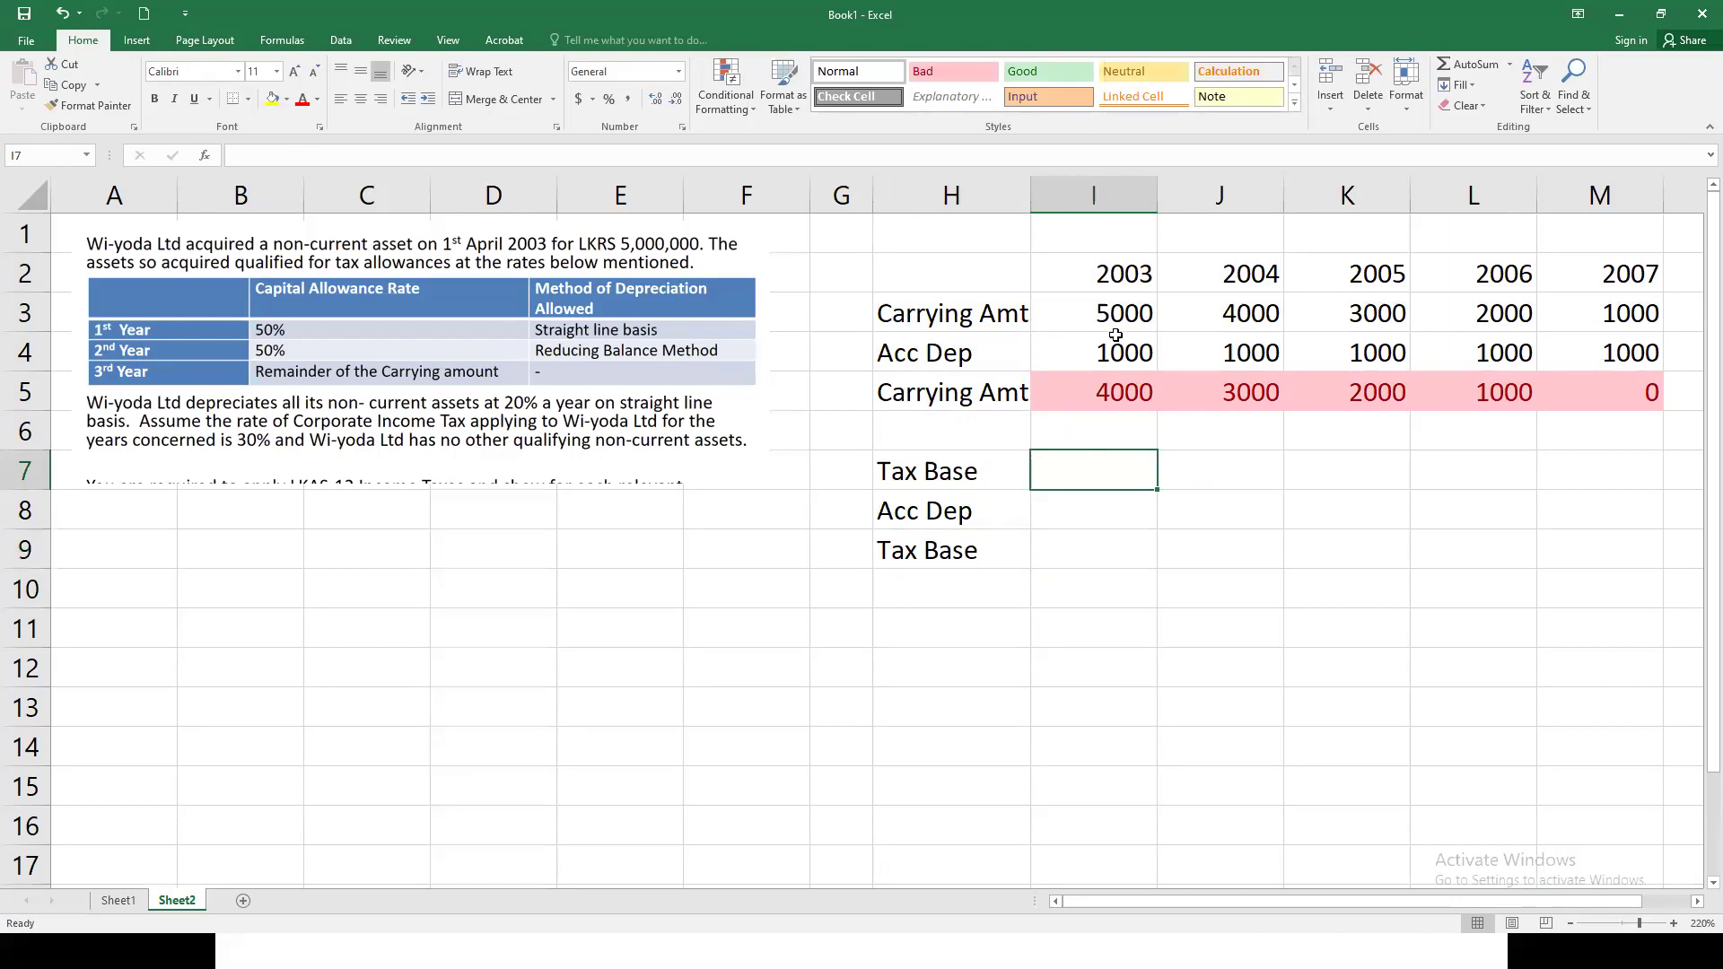
{"action": "type", "text": "="}
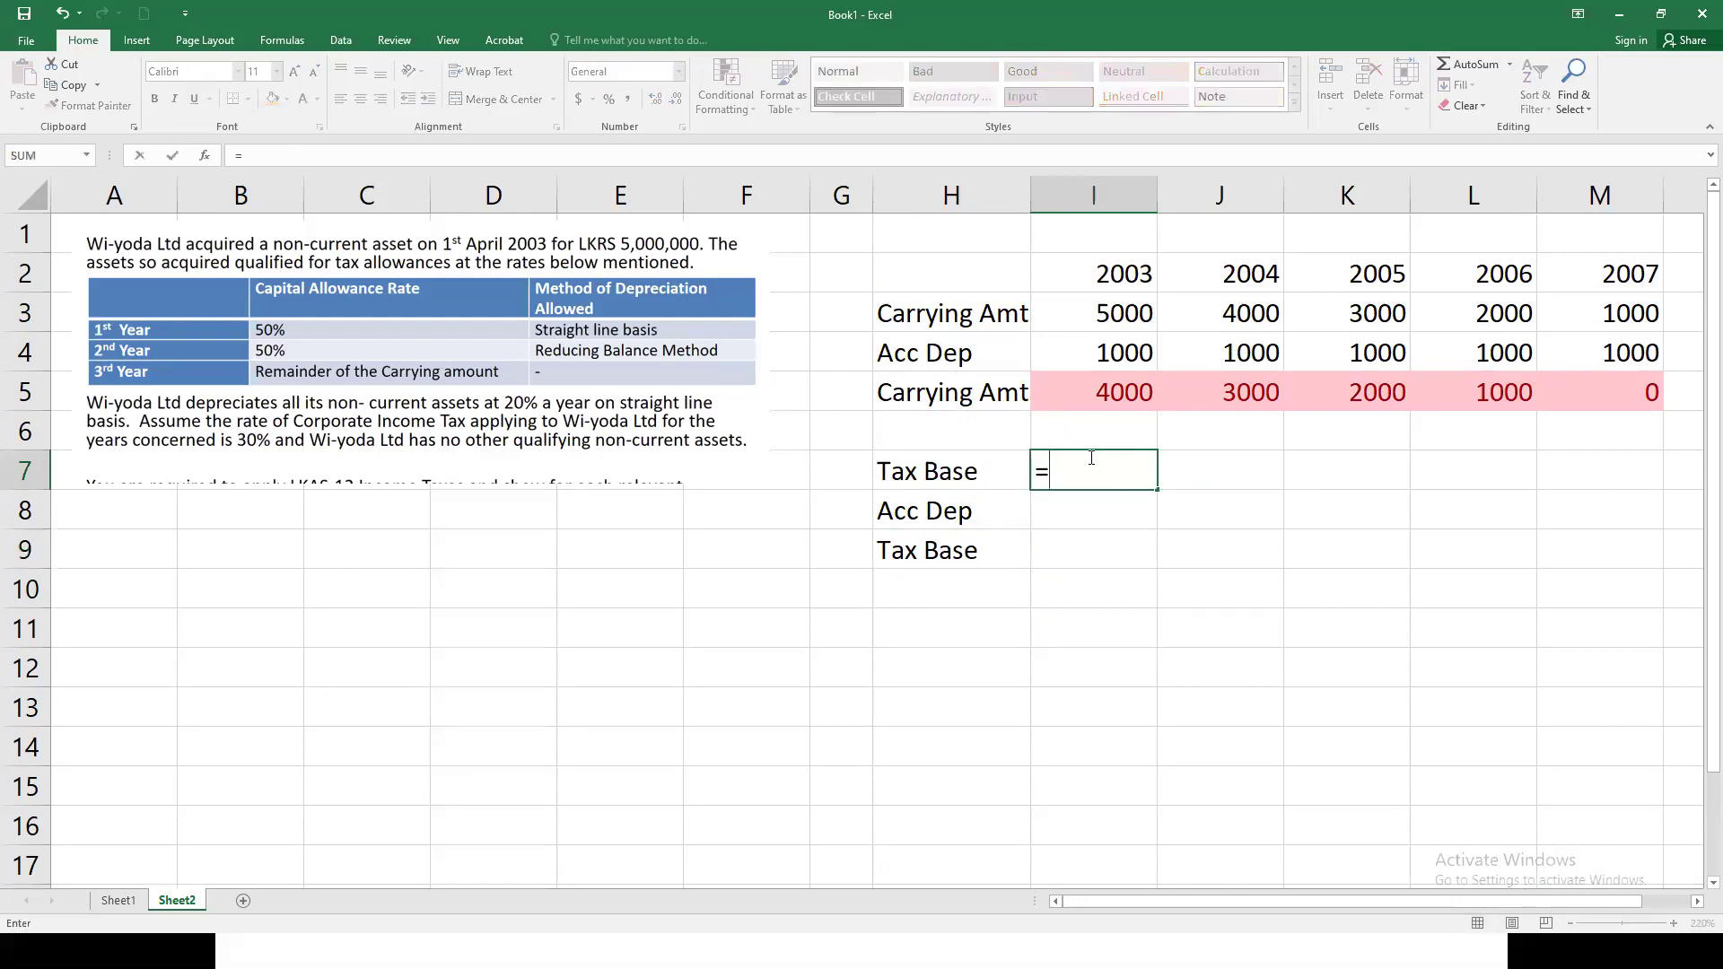
{"action": "left_click", "coordinate": [1082, 318]}
{"action": "key", "text": "Return"}
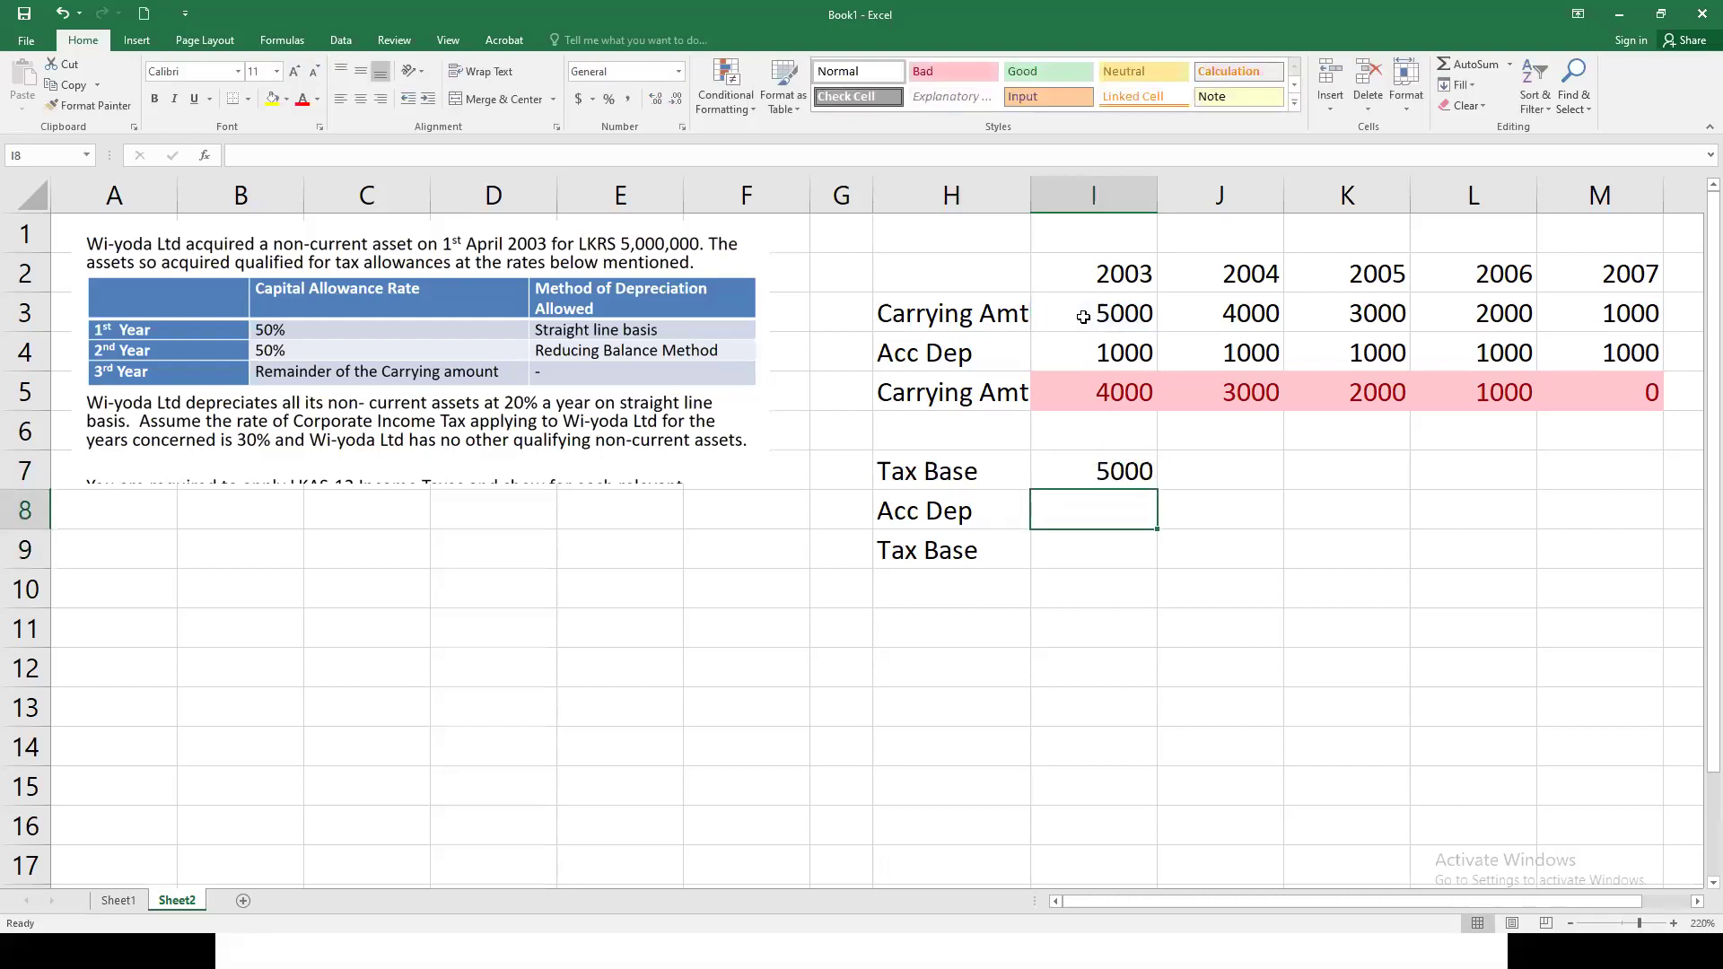
Step: Change the depreciation row label in H8 to "Tax Dep"
{"action": "double_click", "coordinate": [917, 513]}
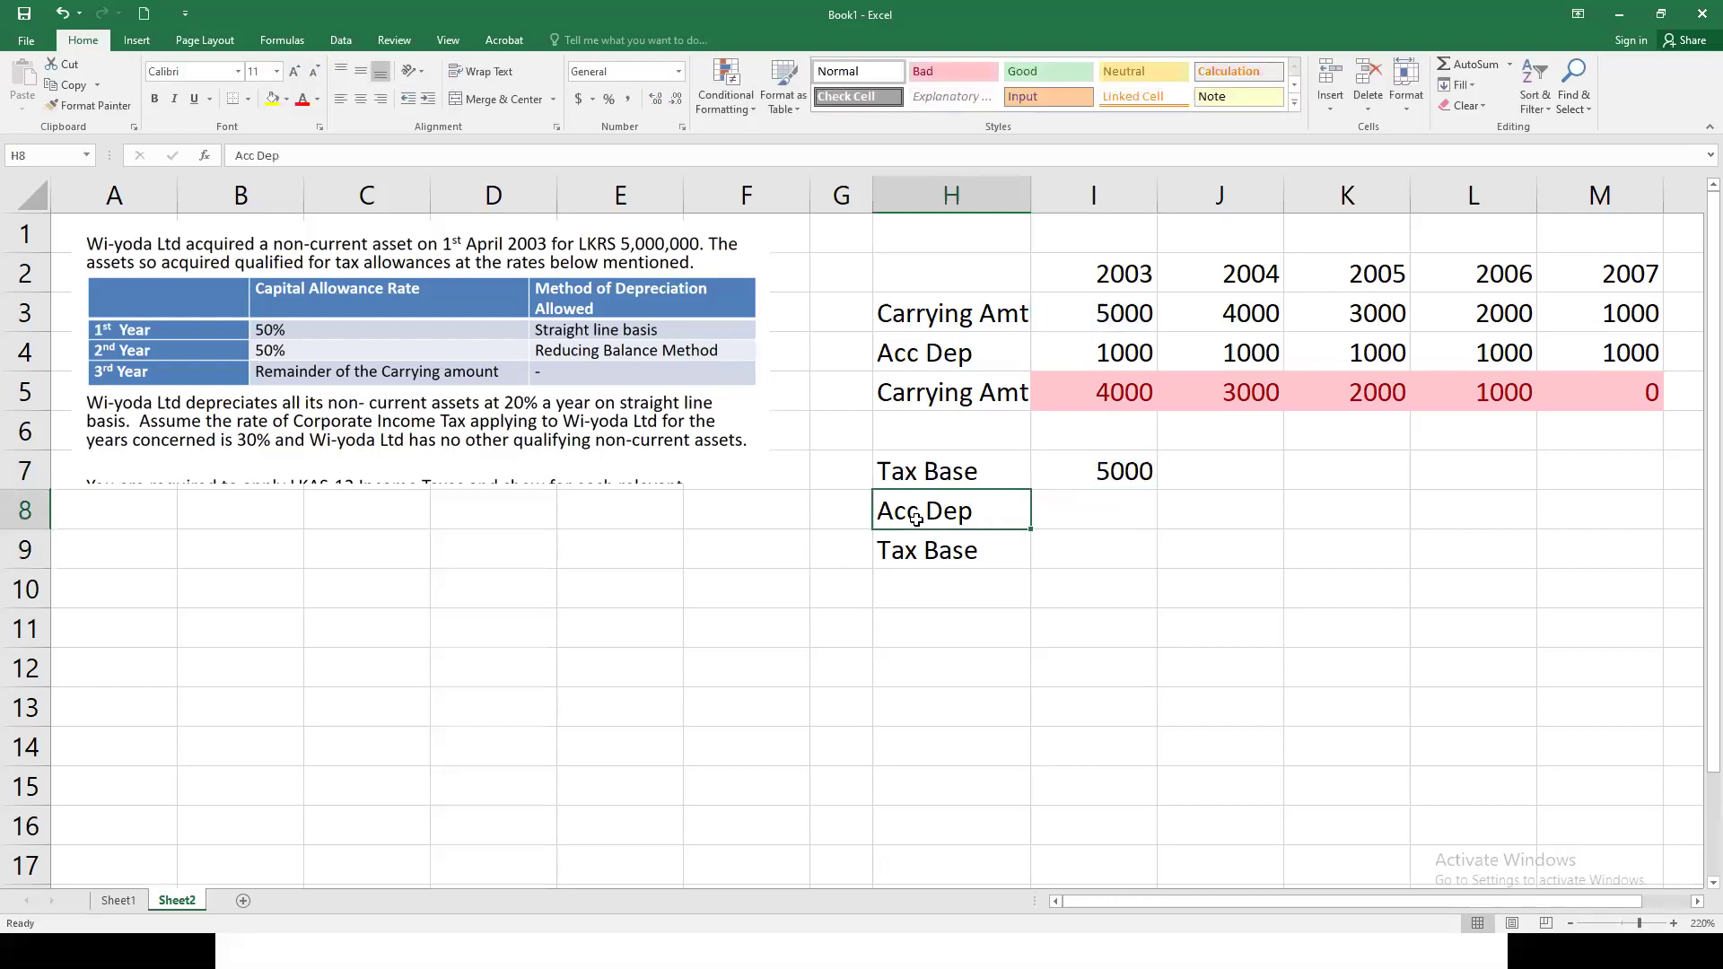
{"action": "left_click_drag", "start_coordinate": [917, 514], "coordinate": [790, 505]}
{"action": "type", "text": "Tax"}
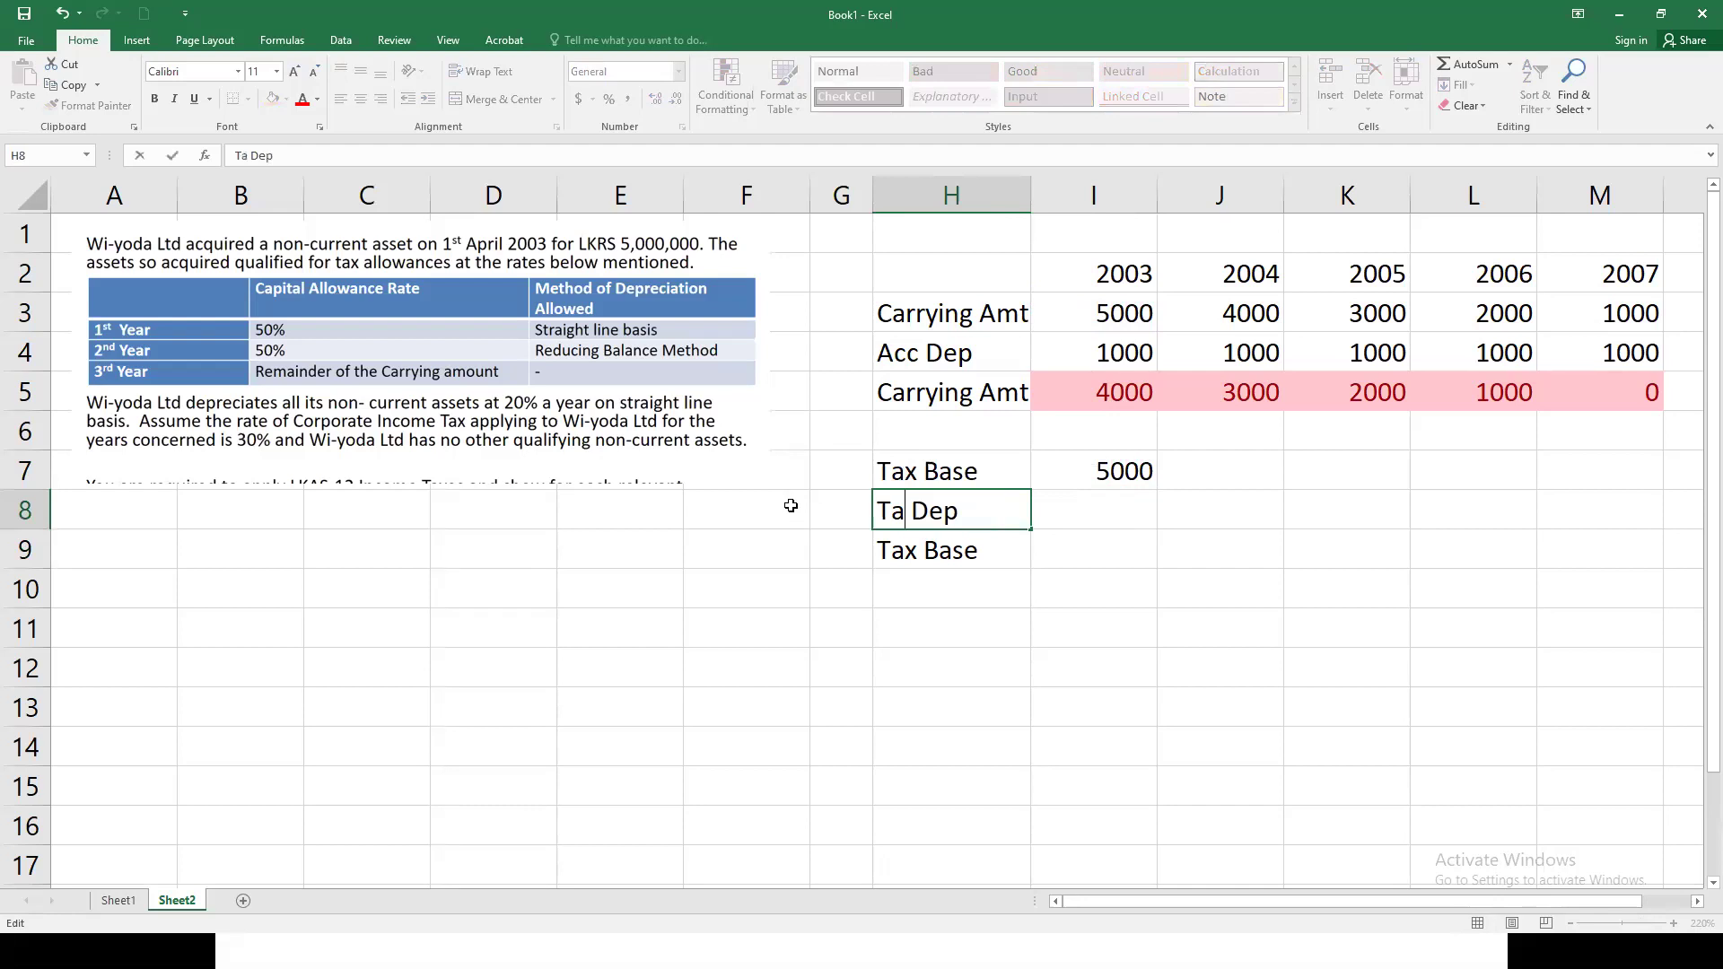
{"action": "key", "text": "Return"}
Step: Enlarge the problem statement picture to read the capital allowance rates, and shrink it back to fit beside column H
{"action": "left_click", "coordinate": [468, 339]}
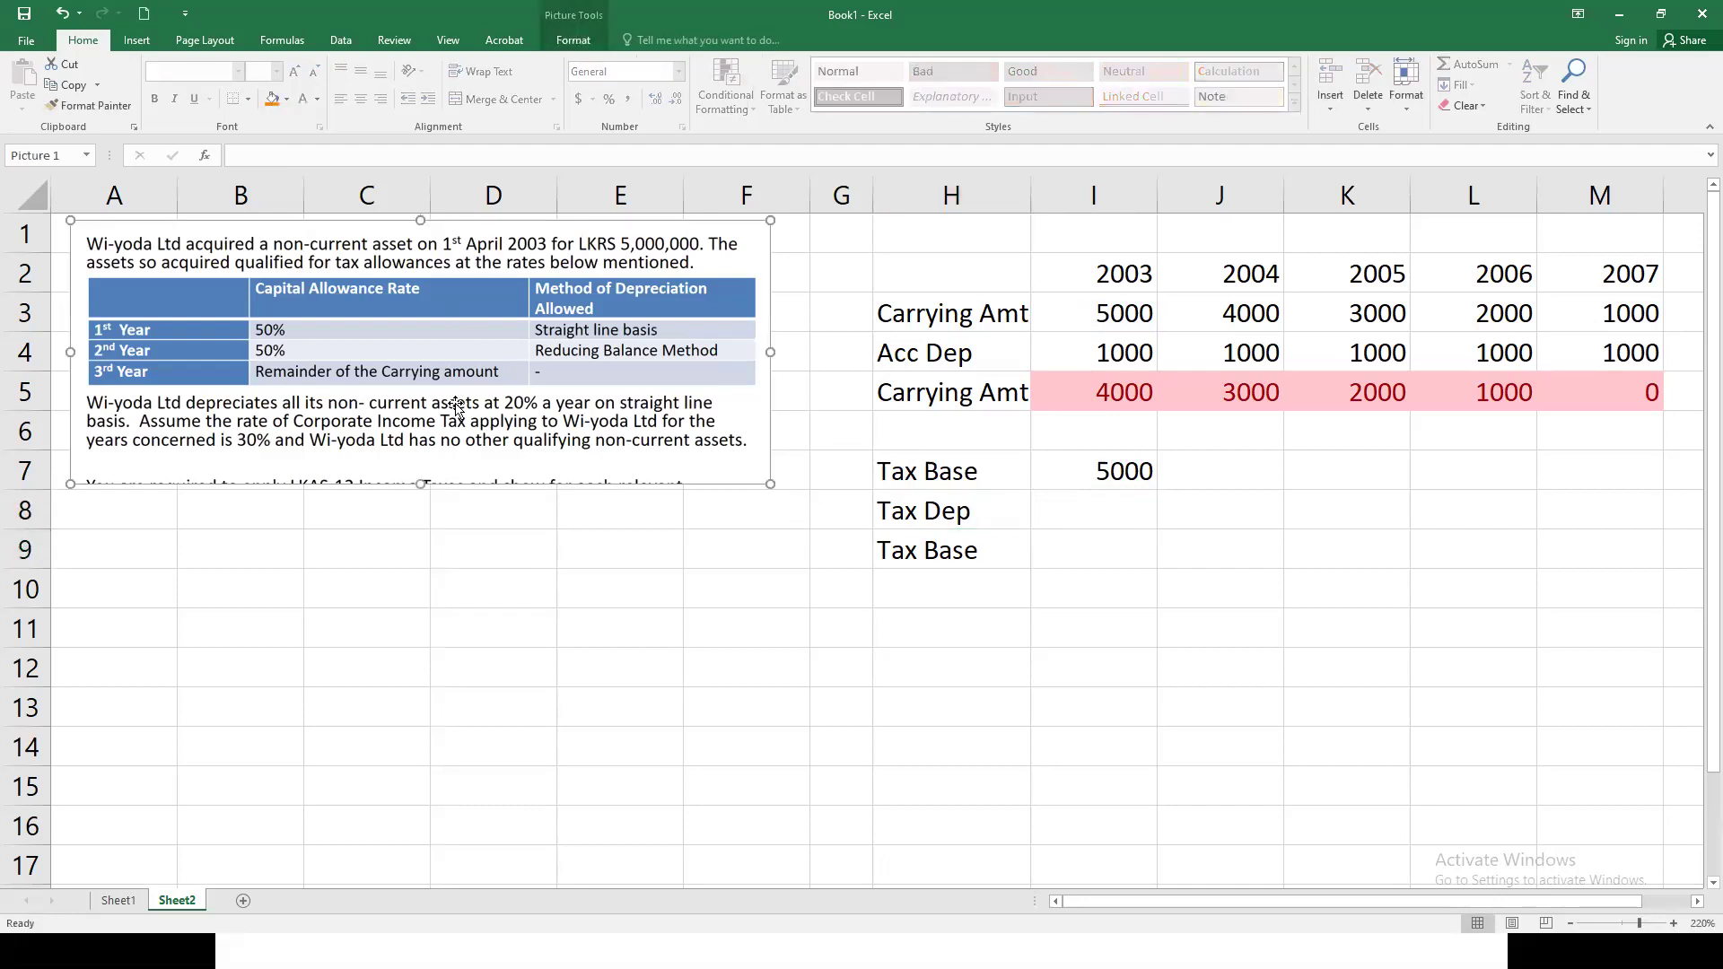
{"action": "left_click_drag", "start_coordinate": [774, 489], "coordinate": [805, 499]}
{"action": "left_click_drag", "start_coordinate": [972, 614], "coordinate": [1123, 680]}
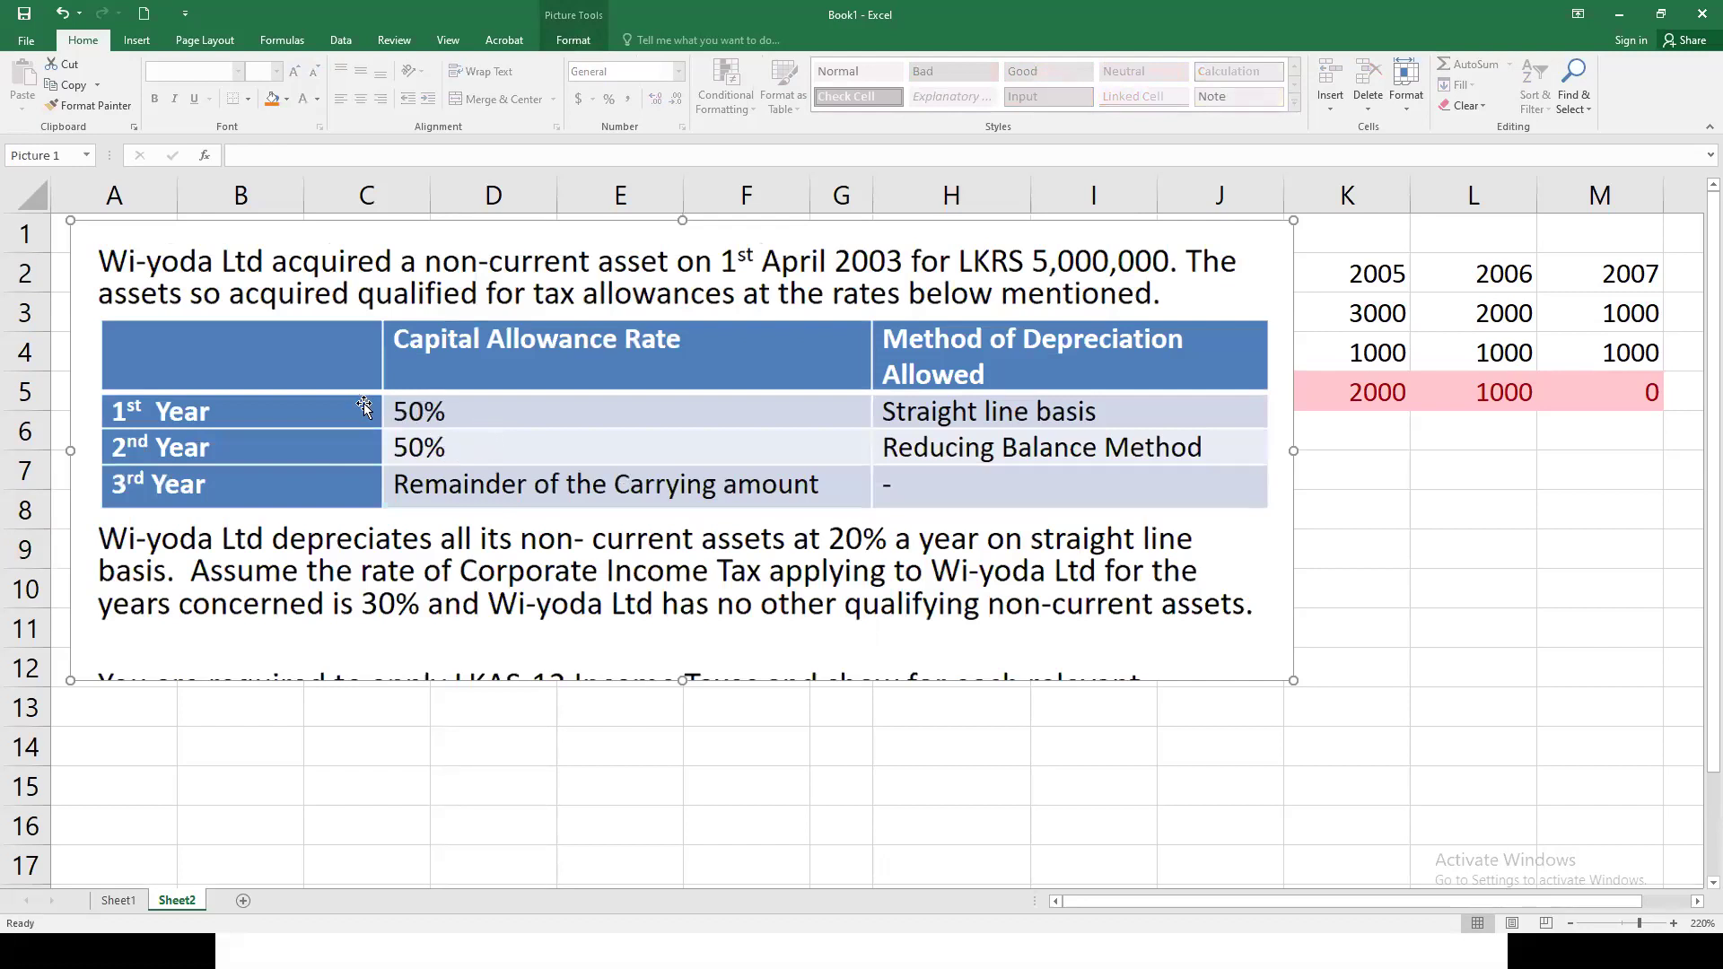
{"action": "left_click_drag", "start_coordinate": [1290, 679], "coordinate": [990, 570]}
{"action": "left_click_drag", "start_coordinate": [1187, 501], "coordinate": [1122, 489]}
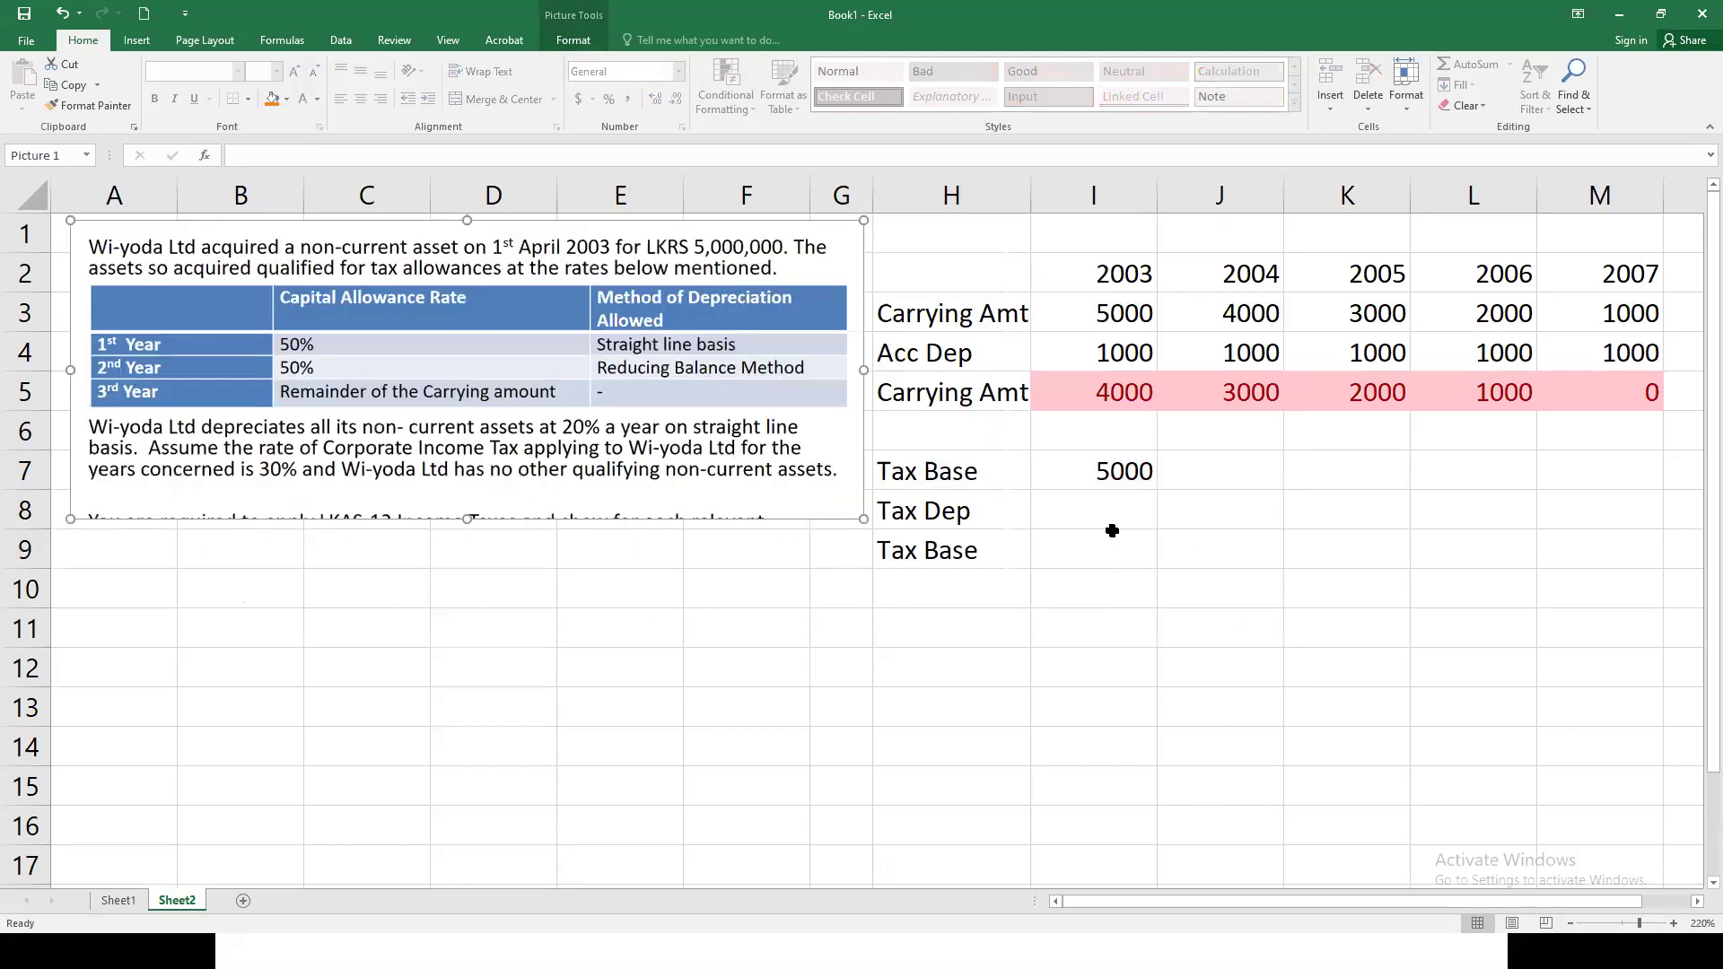
Step: Calculate the 2003 tax depreciation in I8 at 50% with the formula =I7*.5
{"action": "left_click", "coordinate": [1113, 517]}
{"action": "type", "text": "="}
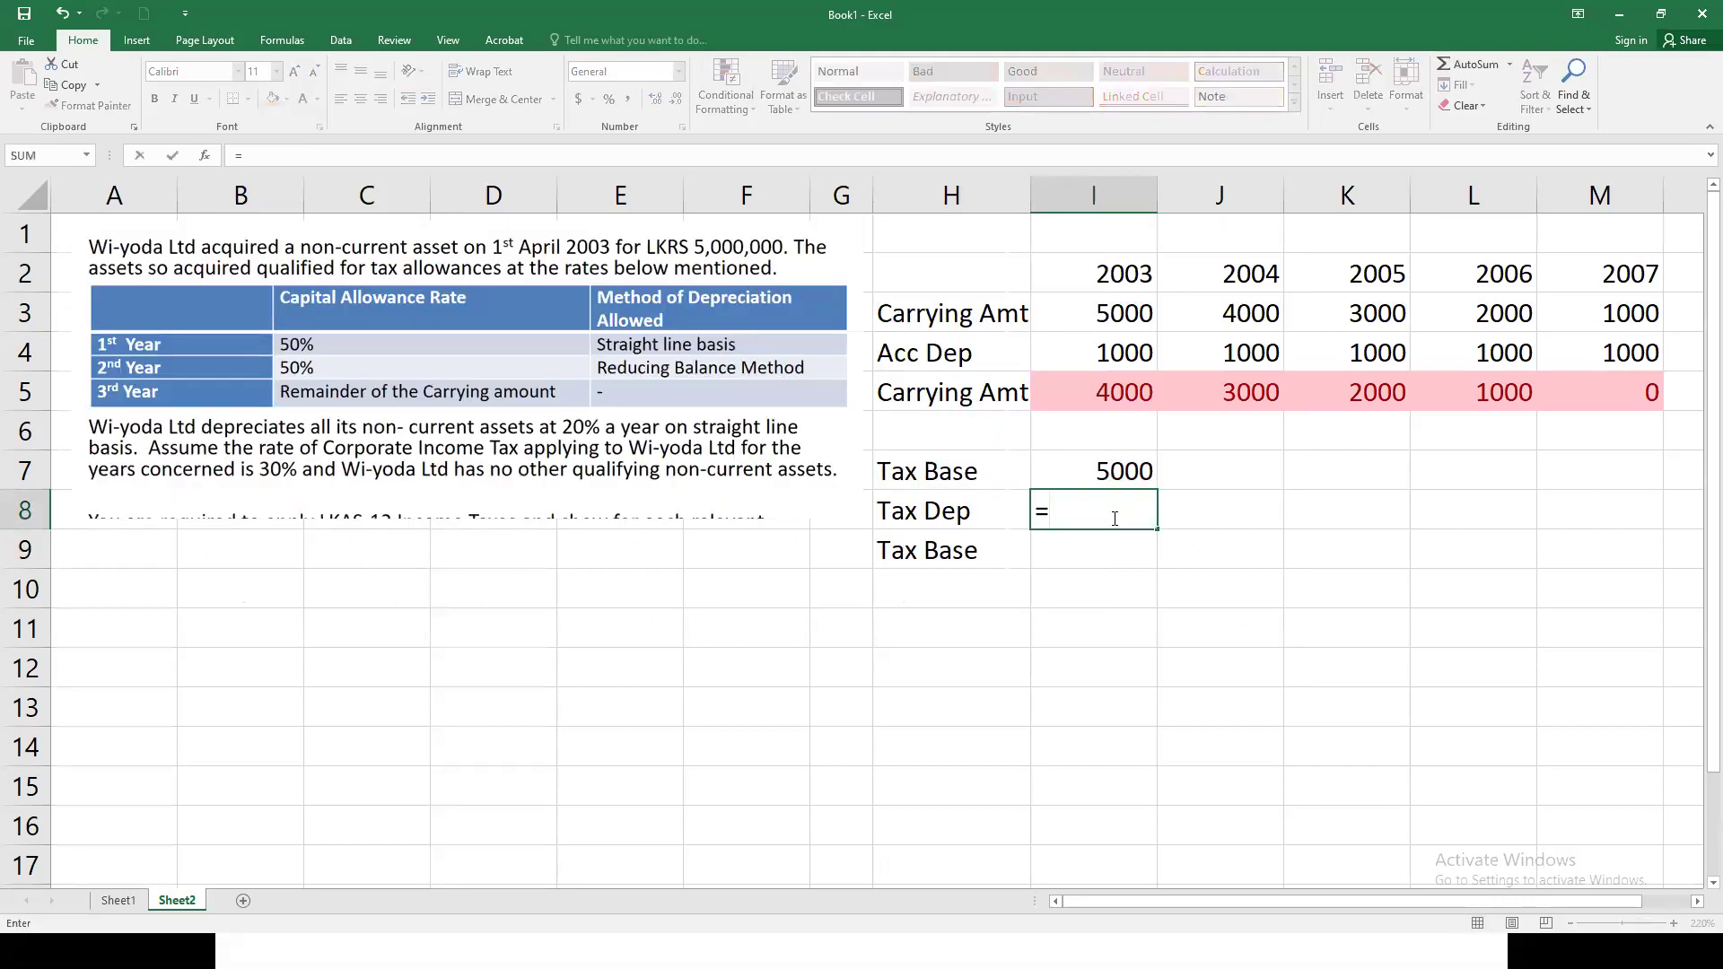
{"action": "left_click", "coordinate": [1096, 470]}
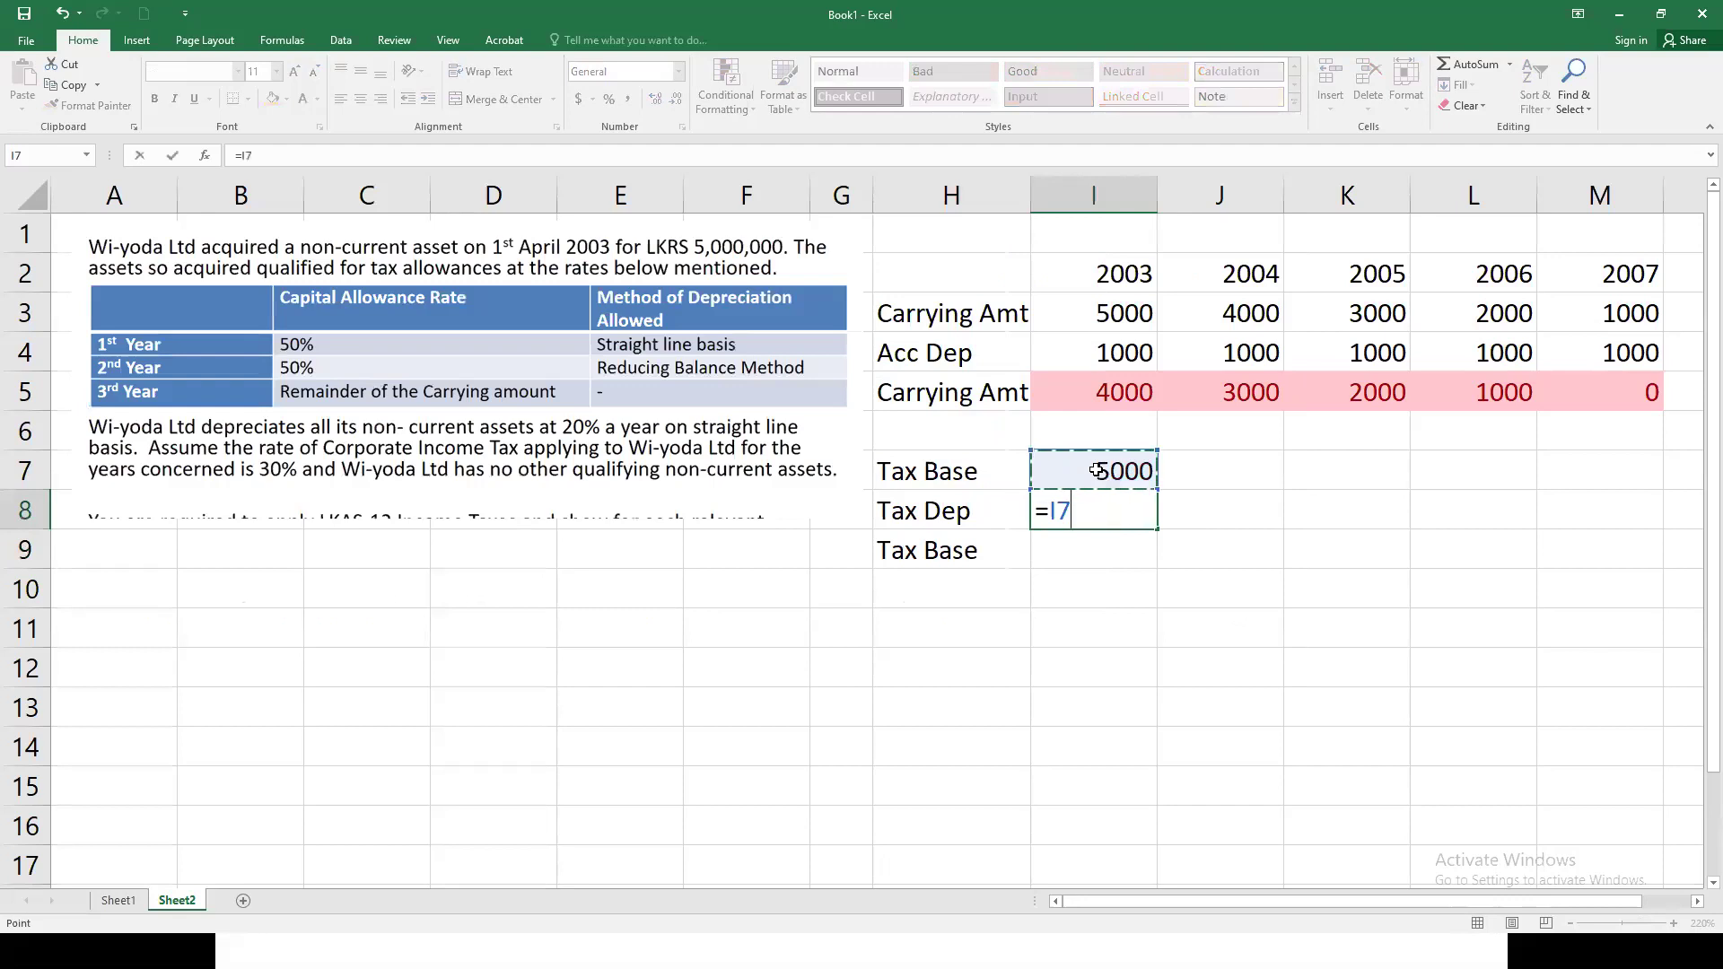
{"action": "type", "text": "*.5"}
{"action": "key", "text": "Return"}
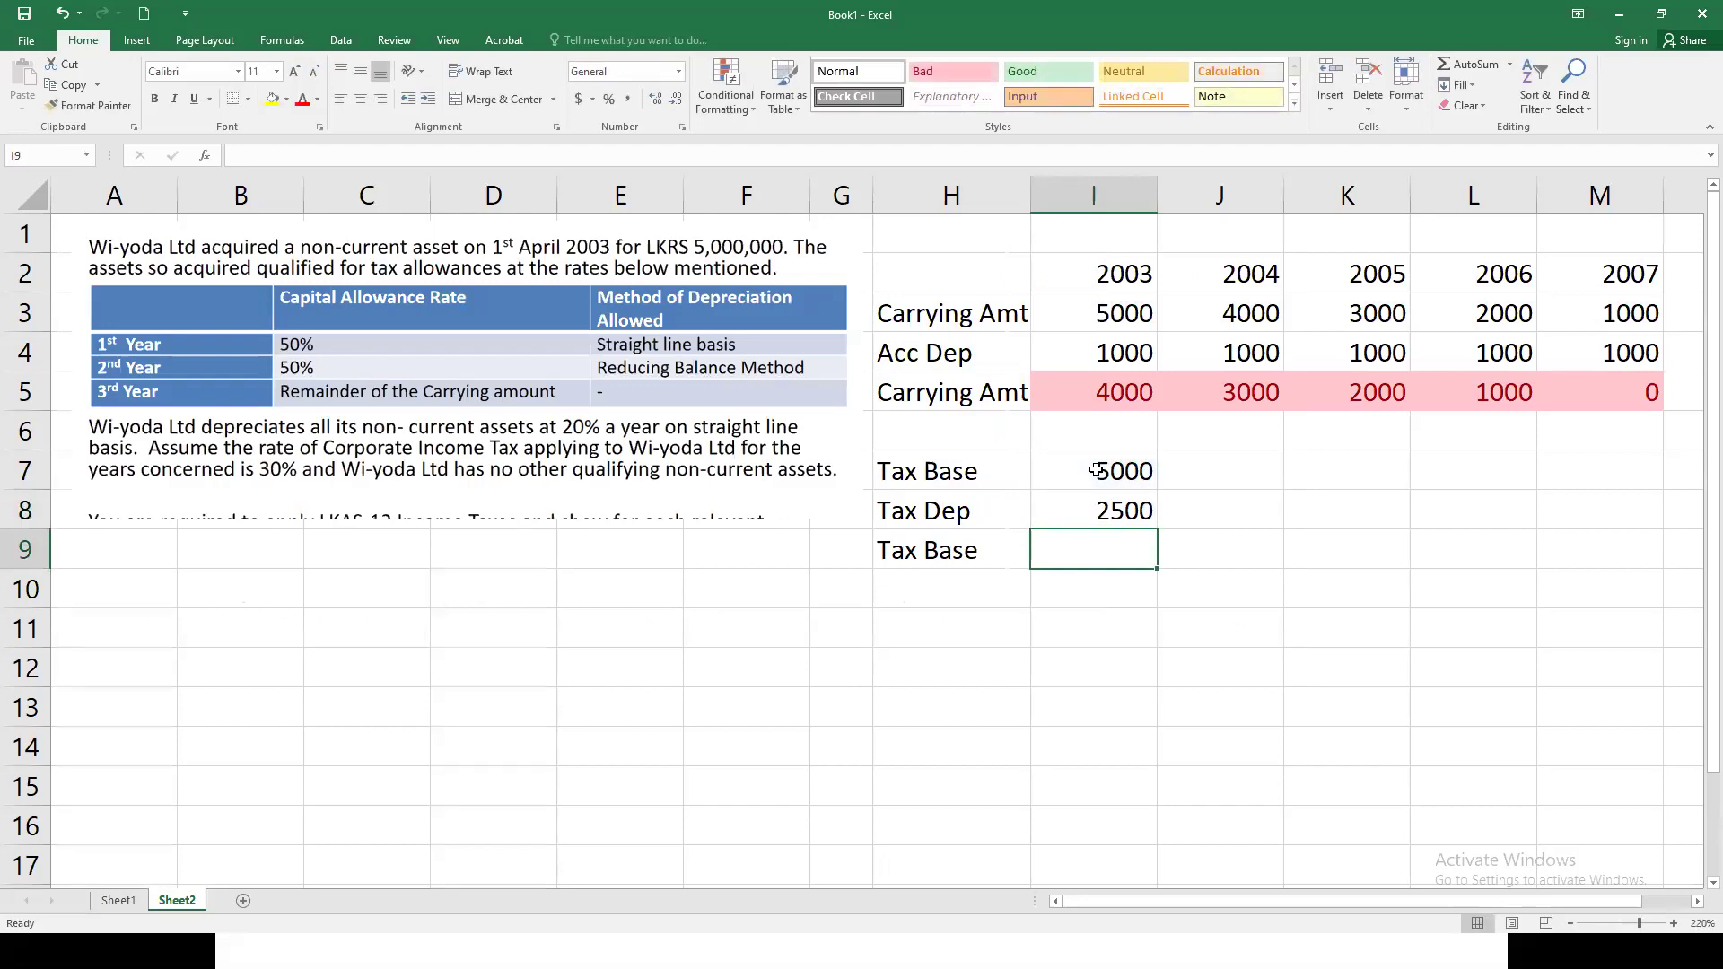
Step: Calculate the 2003 closing tax base in I9 with the formula =I7-I8
{"action": "type", "text": "="}
{"action": "left_click", "coordinate": [1097, 471]}
{"action": "type", "text": "-"}
{"action": "left_click", "coordinate": [1090, 509]}
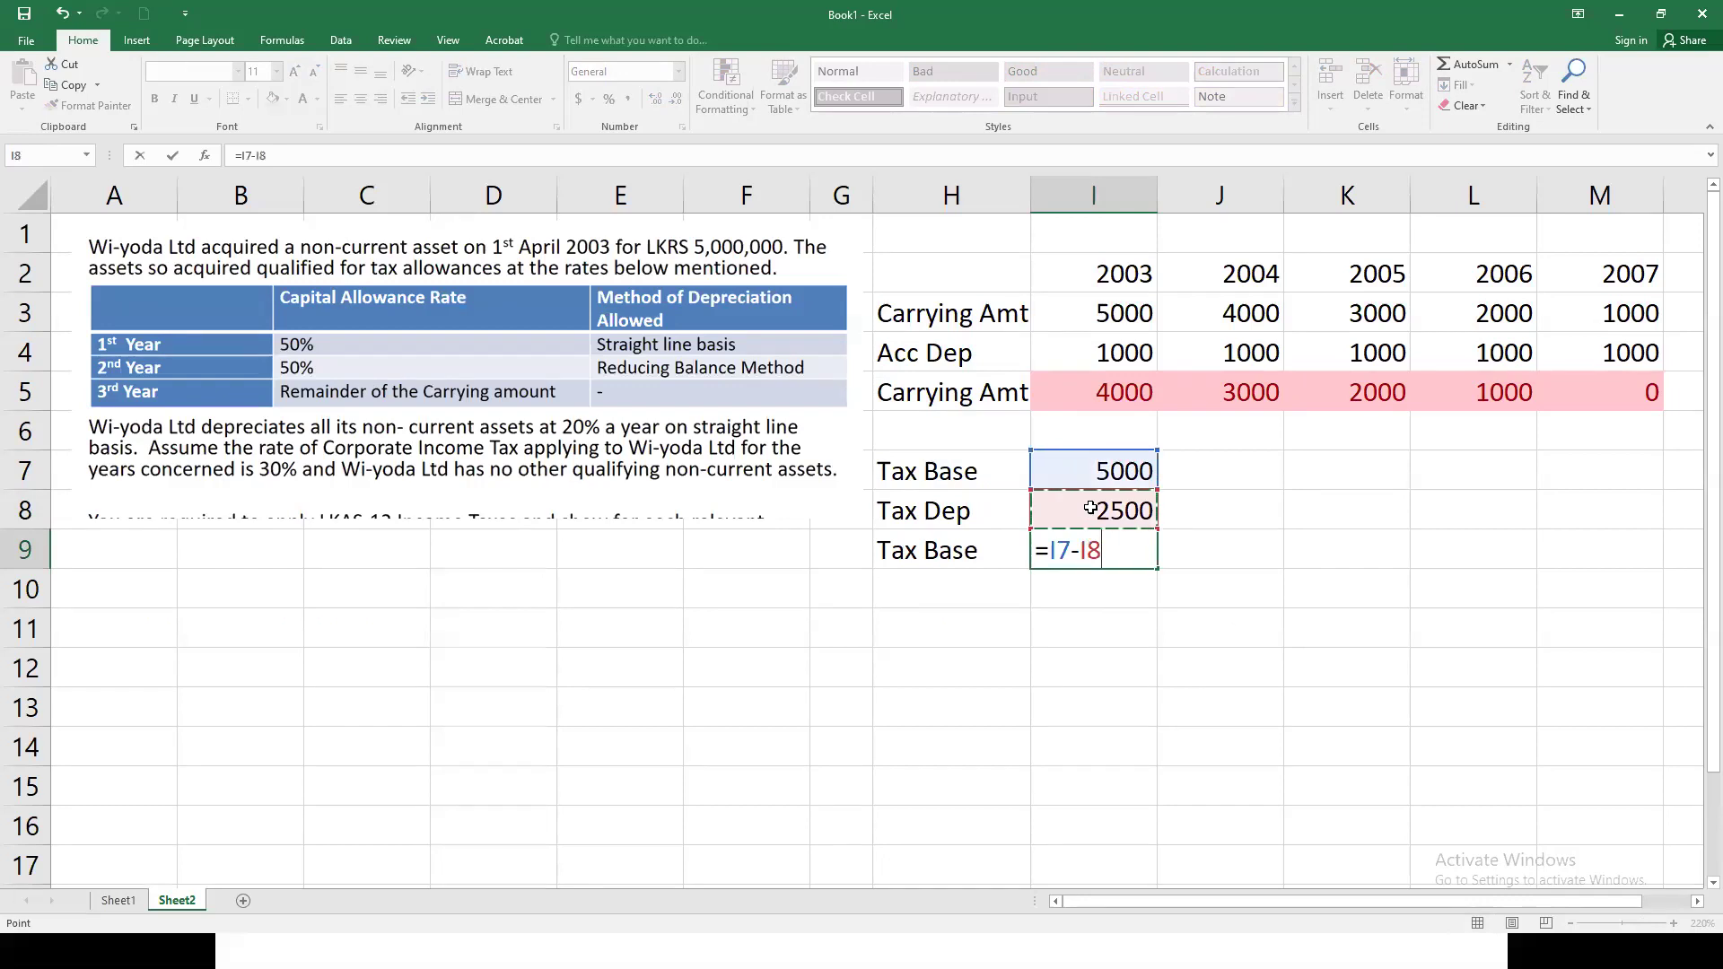
{"action": "key", "text": "Return"}
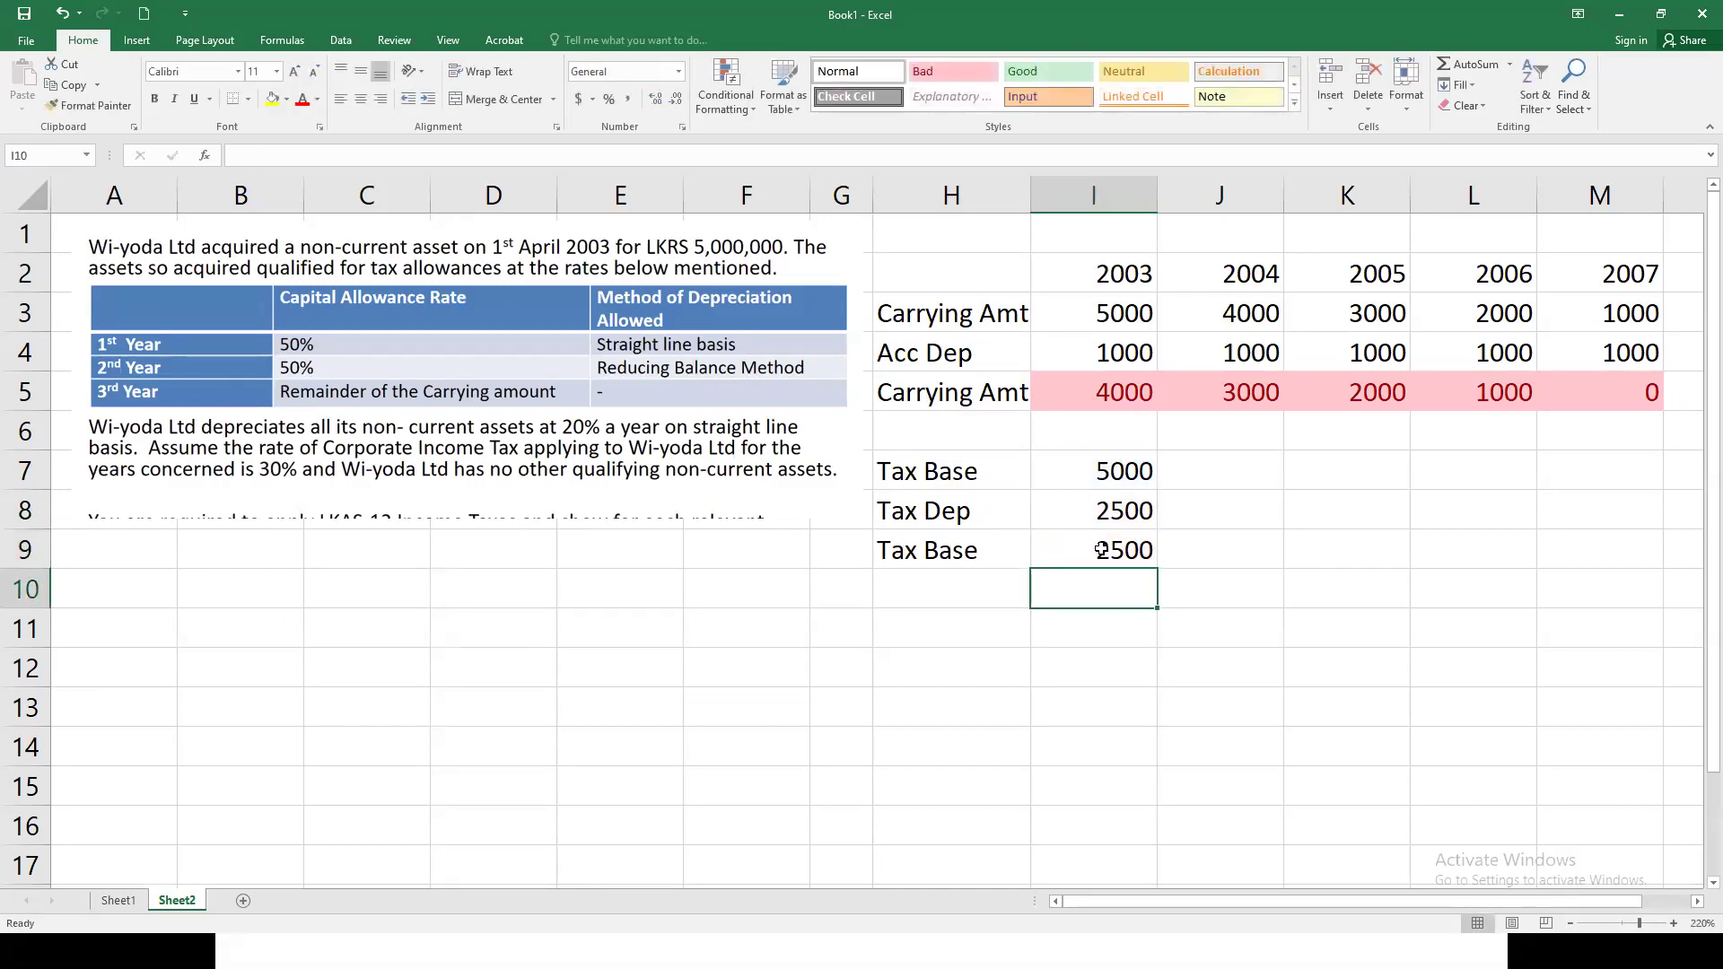
{"action": "left_click", "coordinate": [1104, 550]}
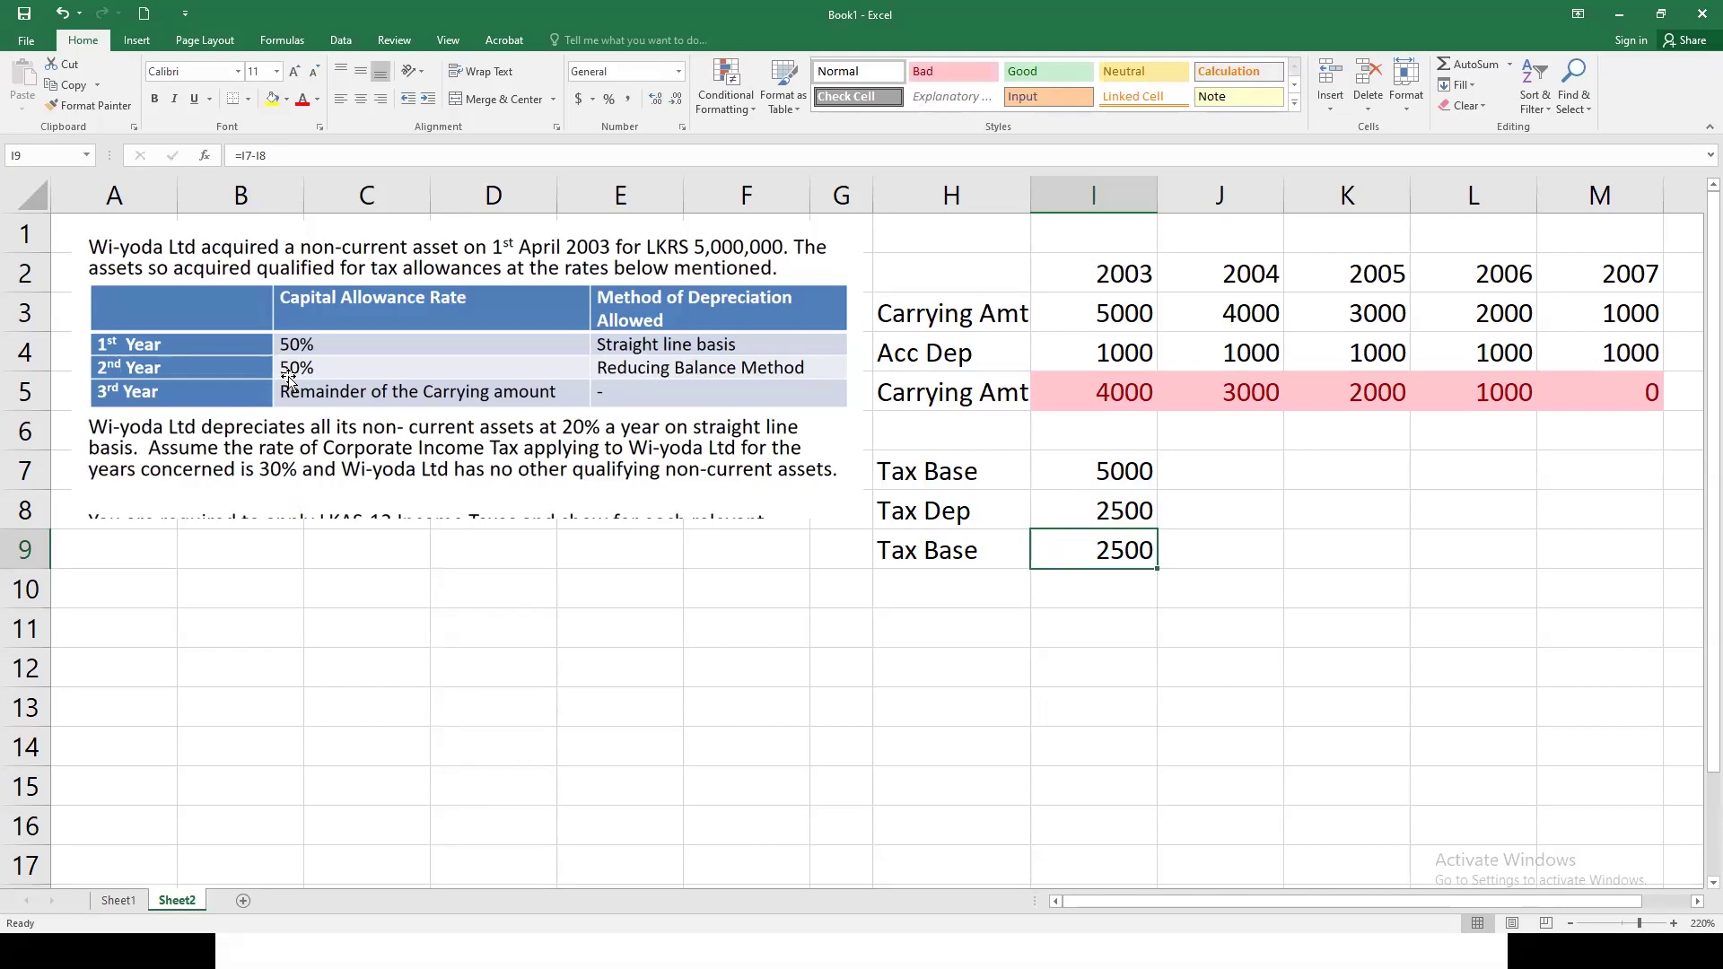
{"action": "left_click", "coordinate": [1190, 489]}
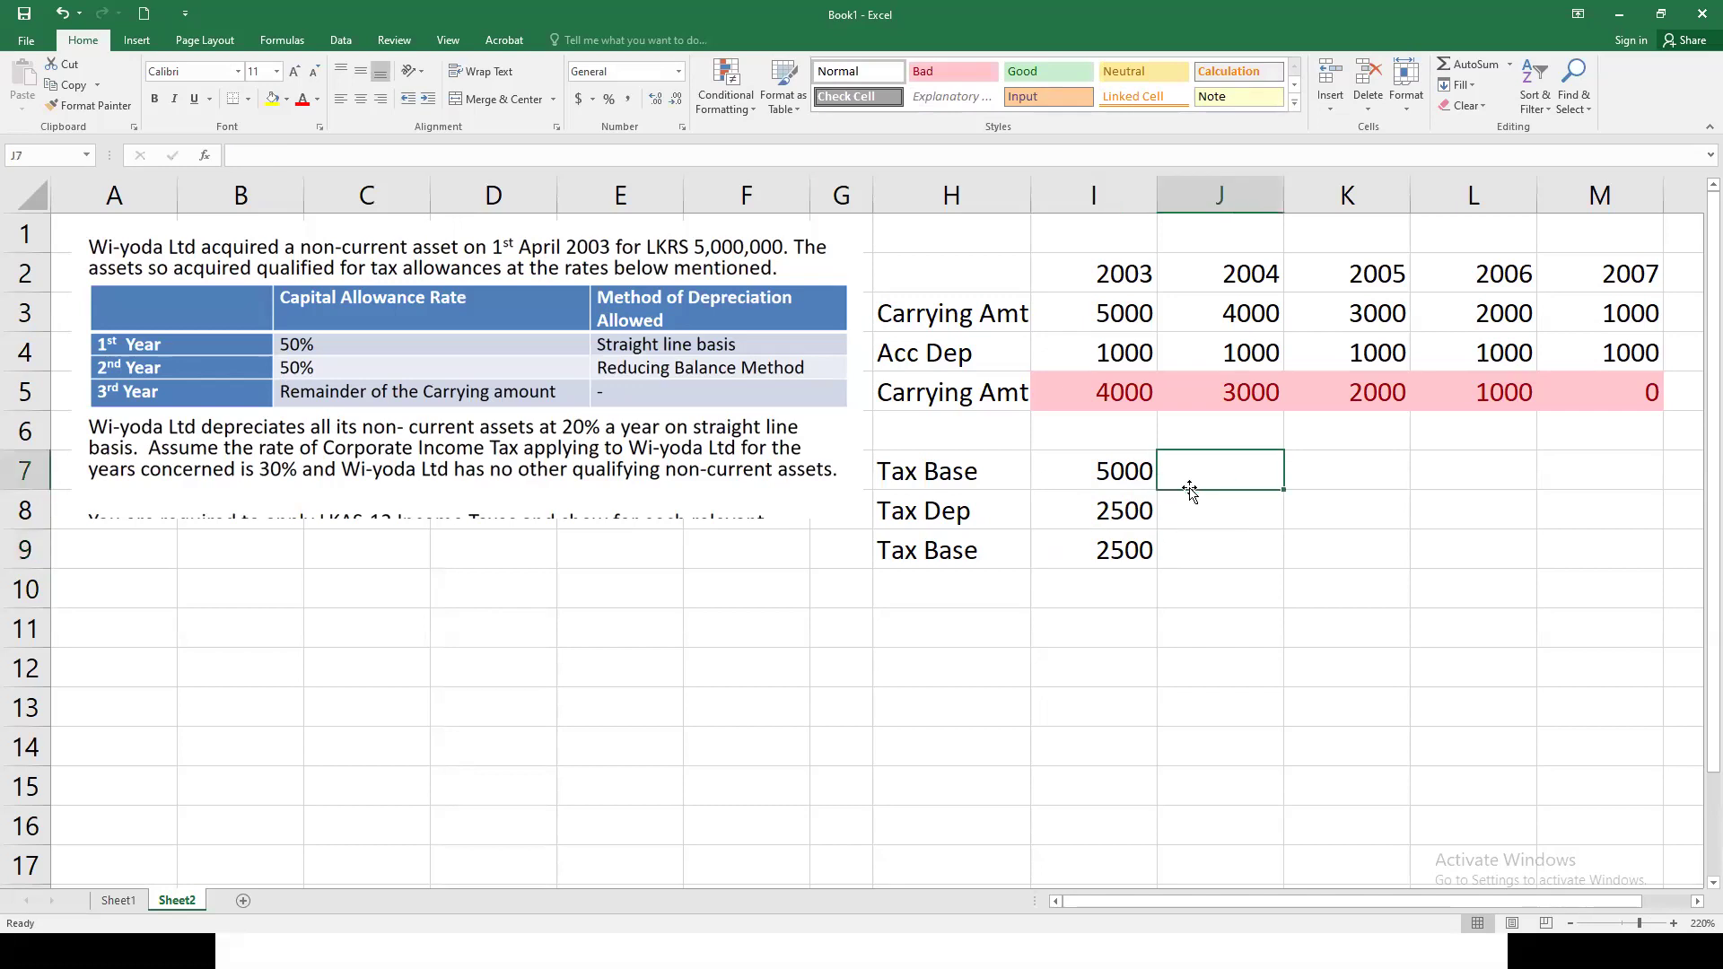
Step: Bring the 2003 closing tax base forward as the 2004 opening tax base in J7 with the formula =I9
{"action": "type", "text": "="}
{"action": "left_click", "coordinate": [1139, 548]}
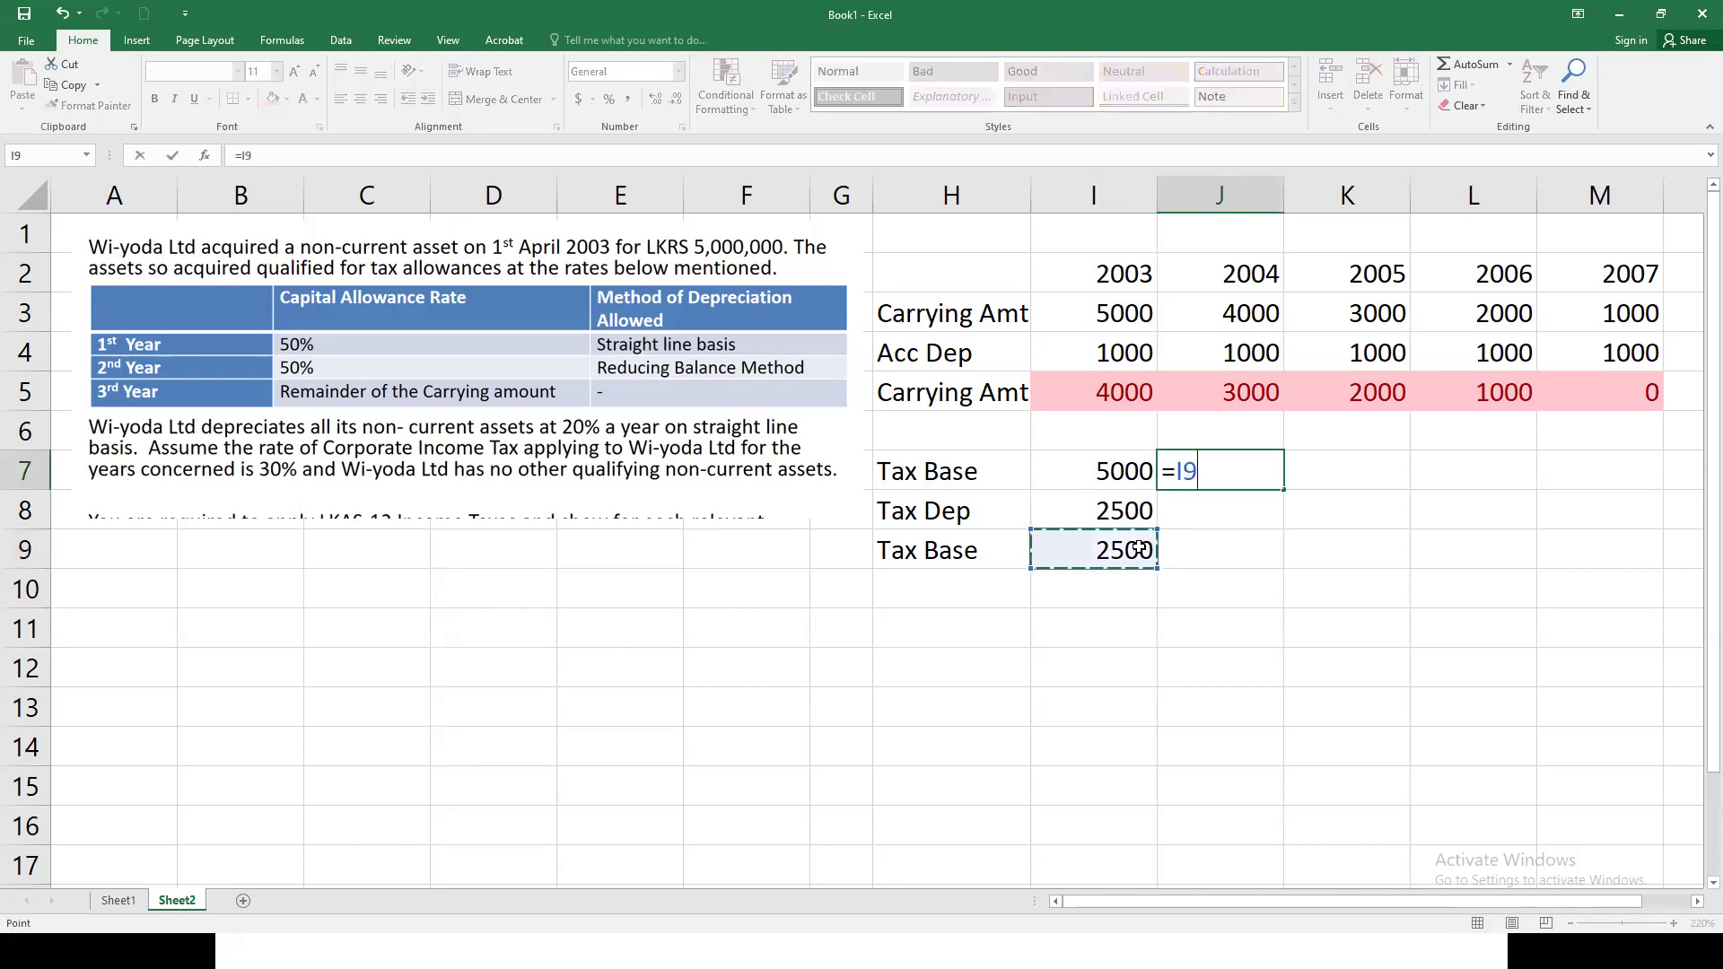
{"action": "key", "text": "Return"}
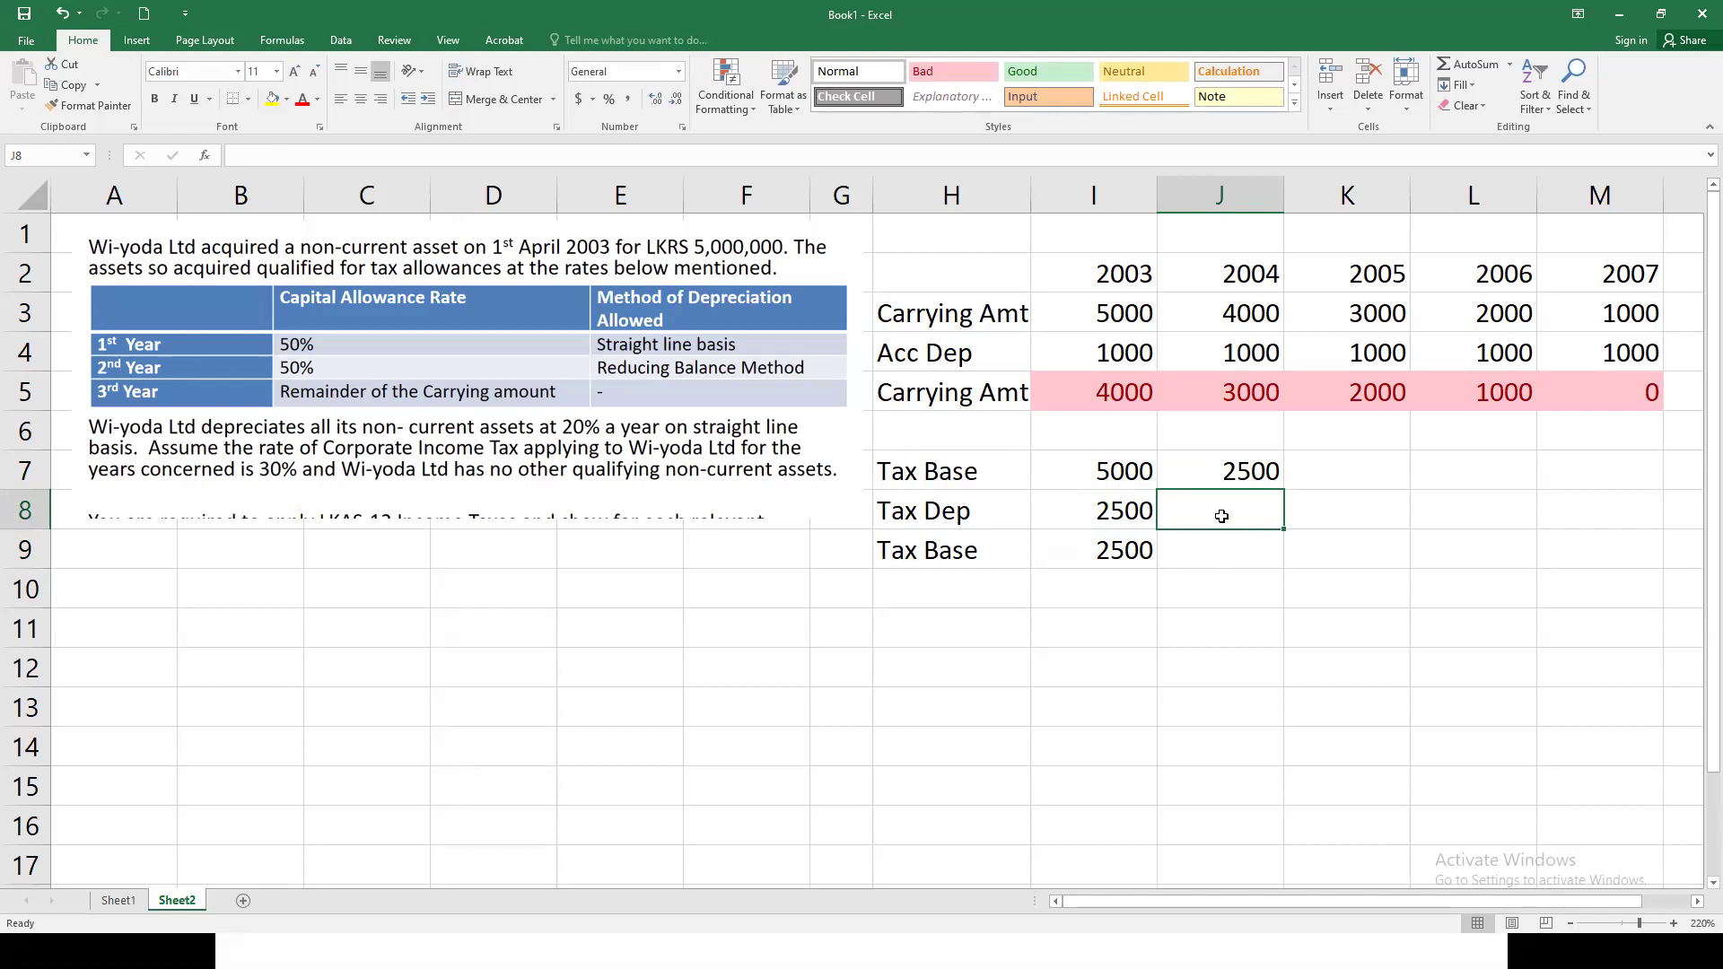
Step: Calculate the 2004 tax depreciation in J8 at 50% with the formula =J7*.5
{"action": "type", "text": "="}
{"action": "left_click", "coordinate": [1213, 471]}
{"action": "type", "text": "*.5"}
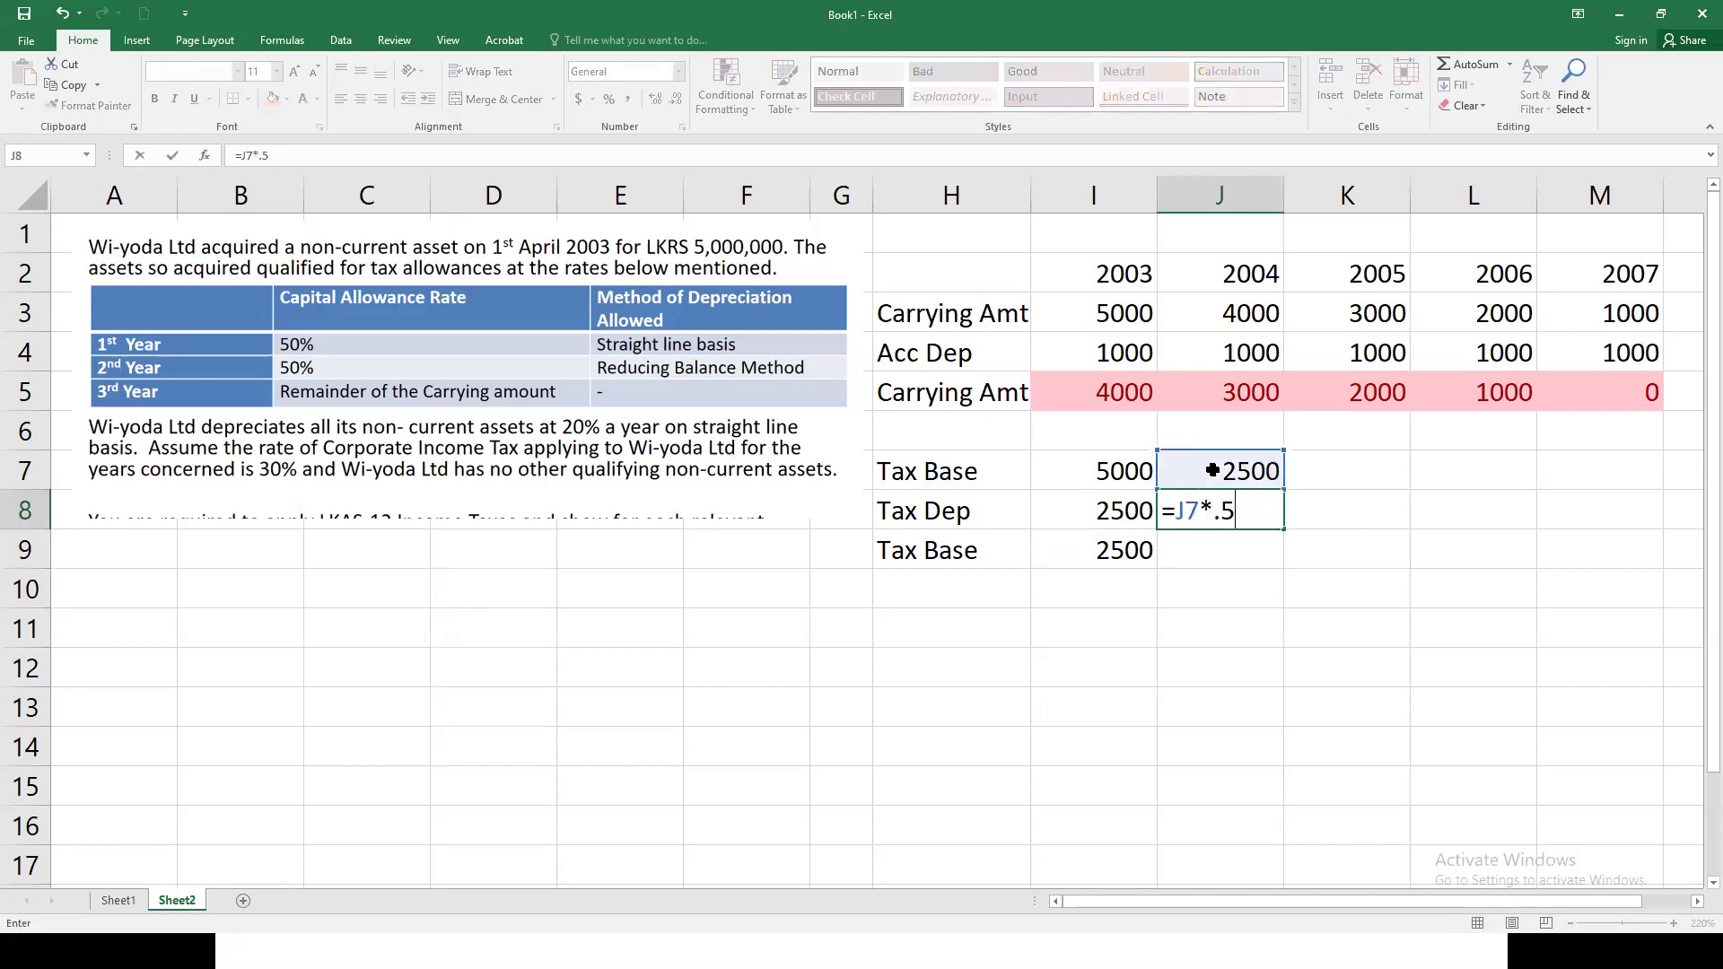
{"action": "key", "text": "Return"}
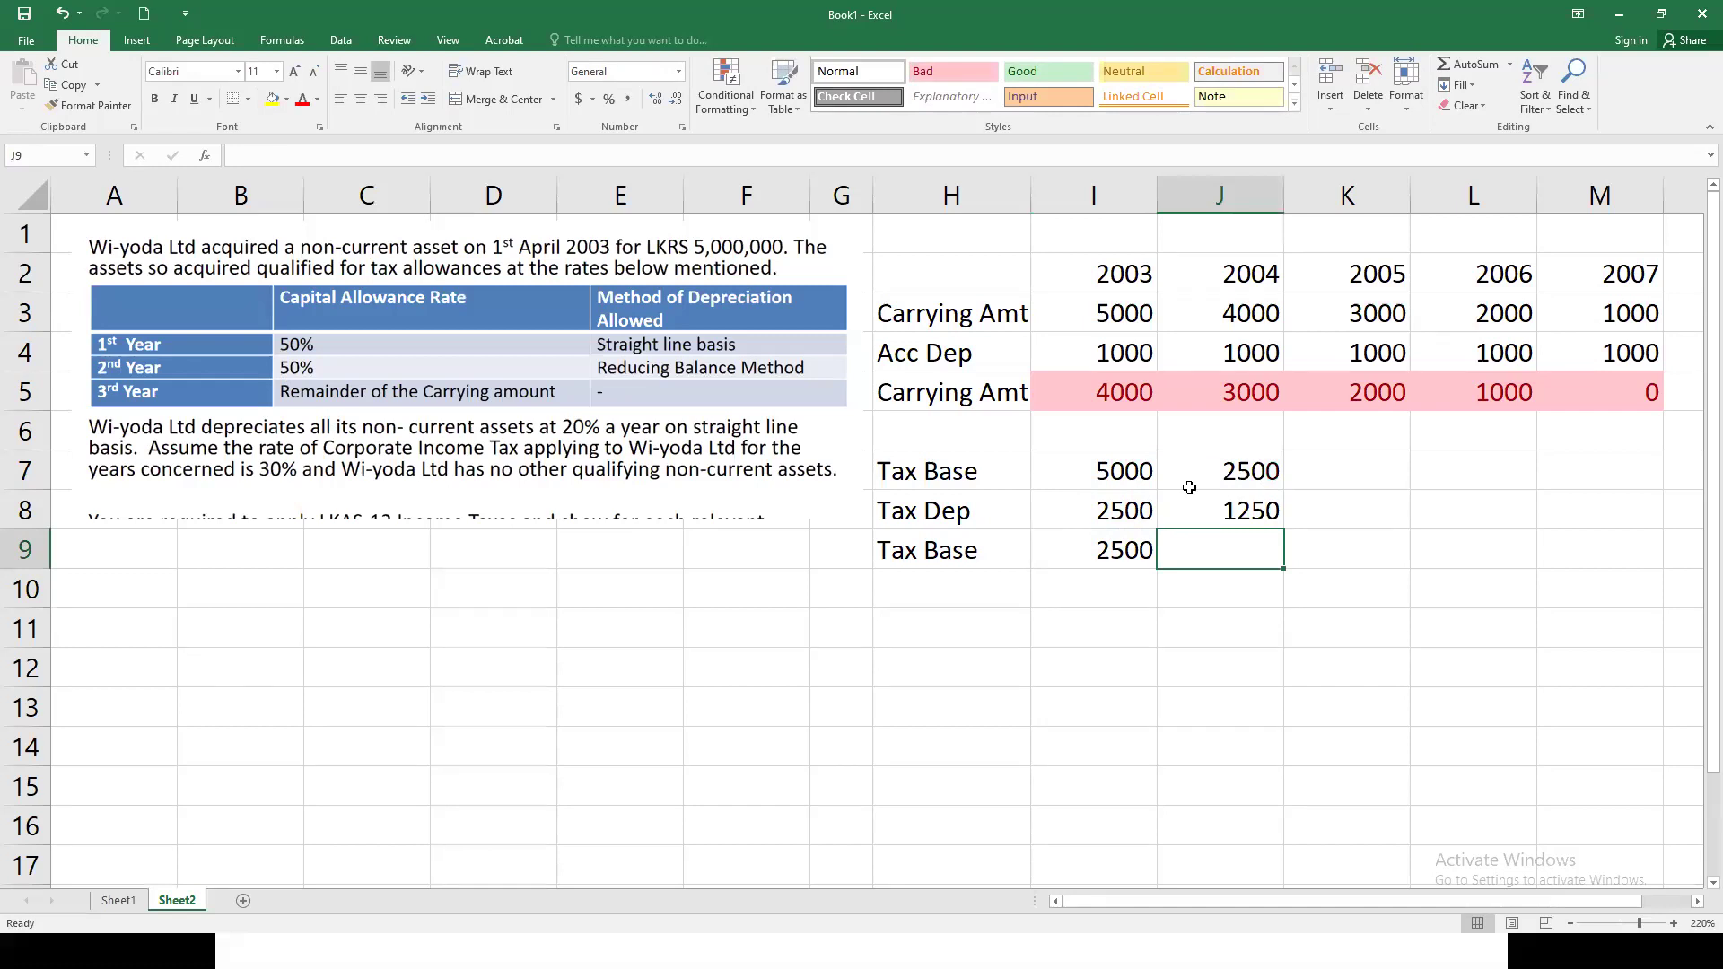
Step: Fill the tax depreciation, opening tax base and closing tax base formulas in rows 7 to 9 across to the 2007 column
{"action": "left_click", "coordinate": [1150, 552]}
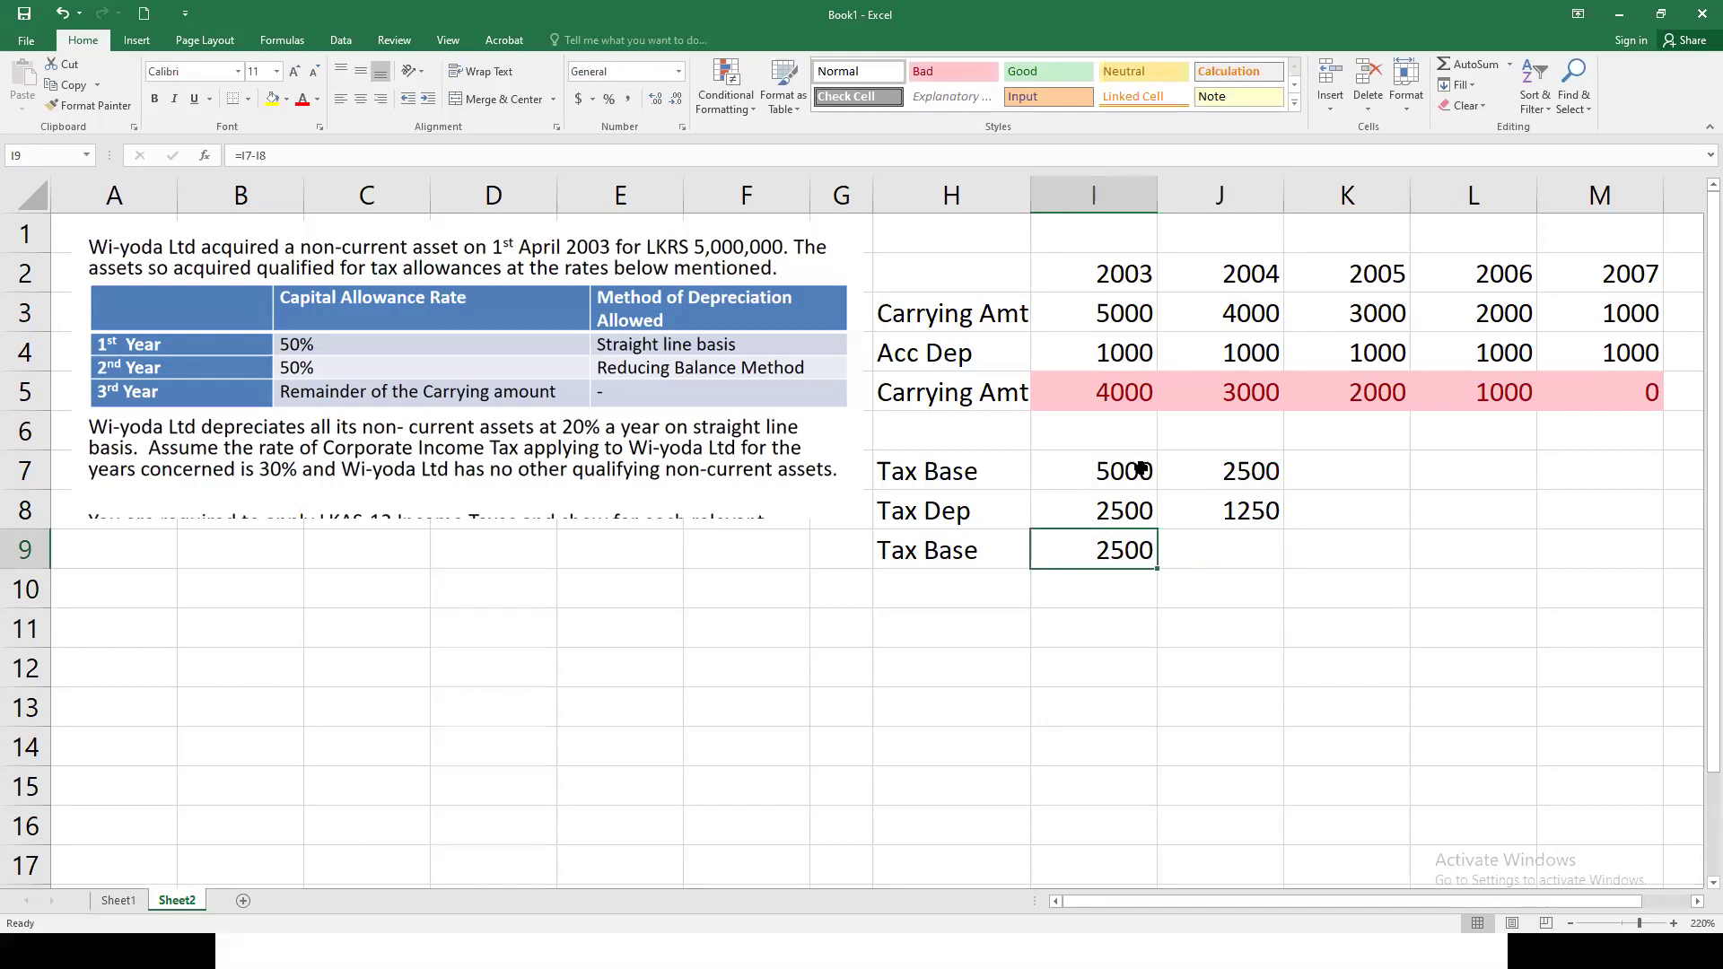
{"action": "left_click", "coordinate": [1222, 514]}
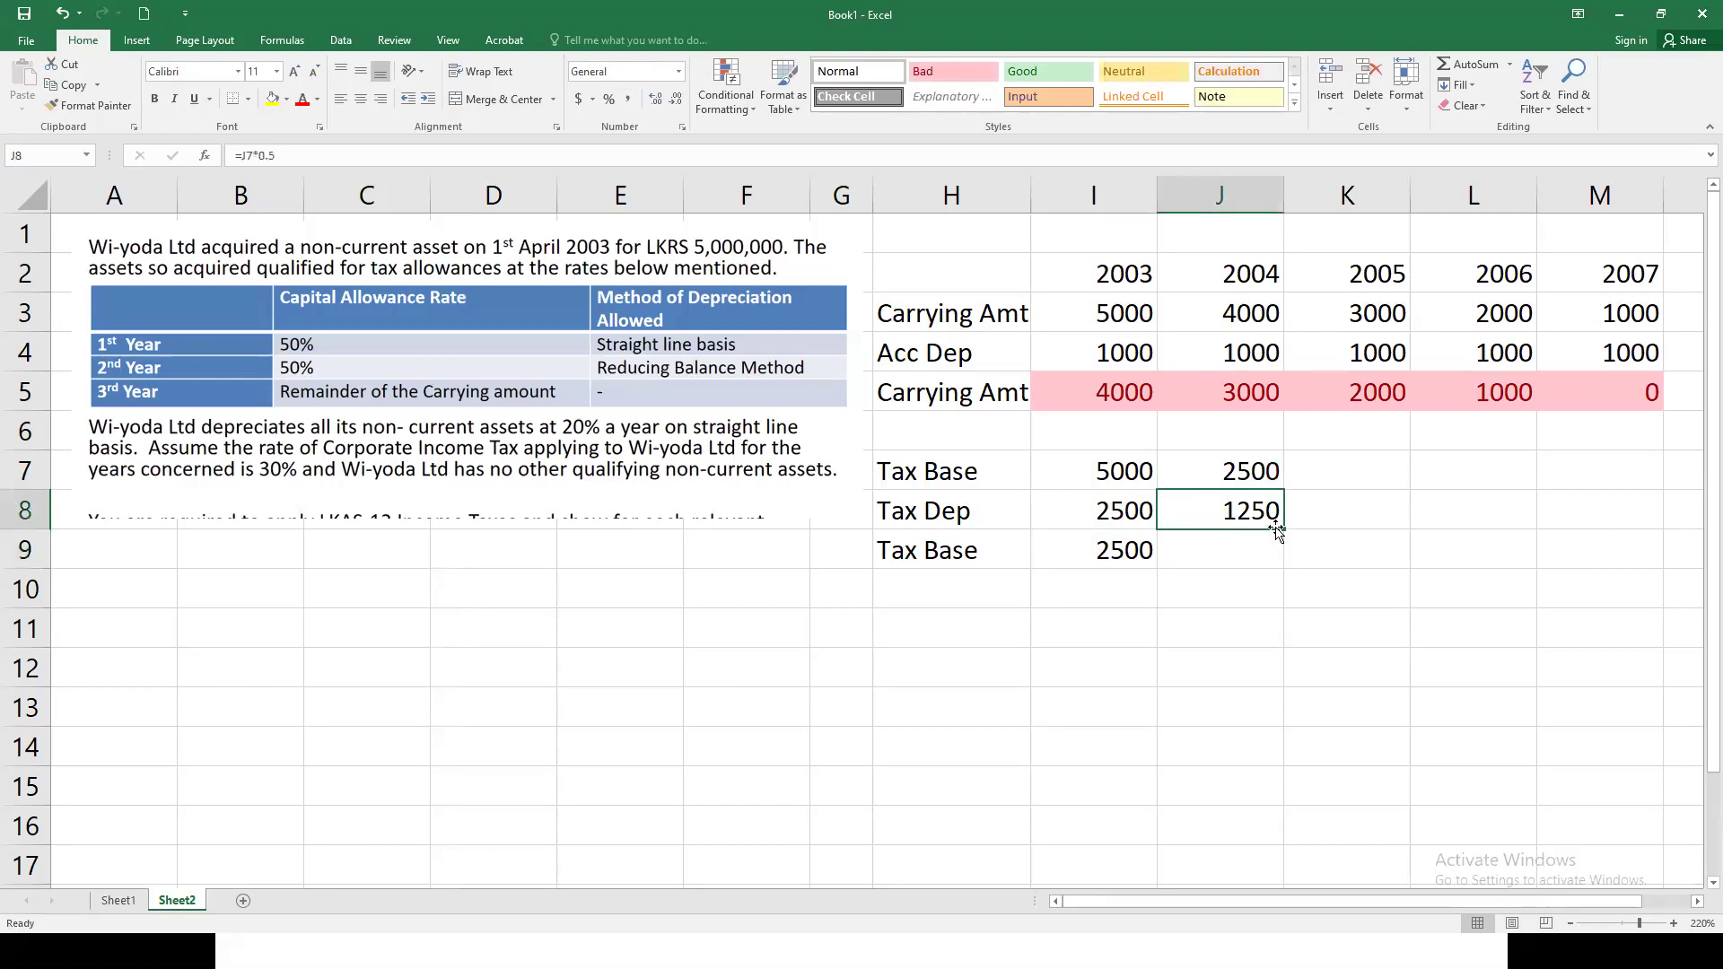
{"action": "left_click_drag", "start_coordinate": [1286, 530], "coordinate": [1593, 540]}
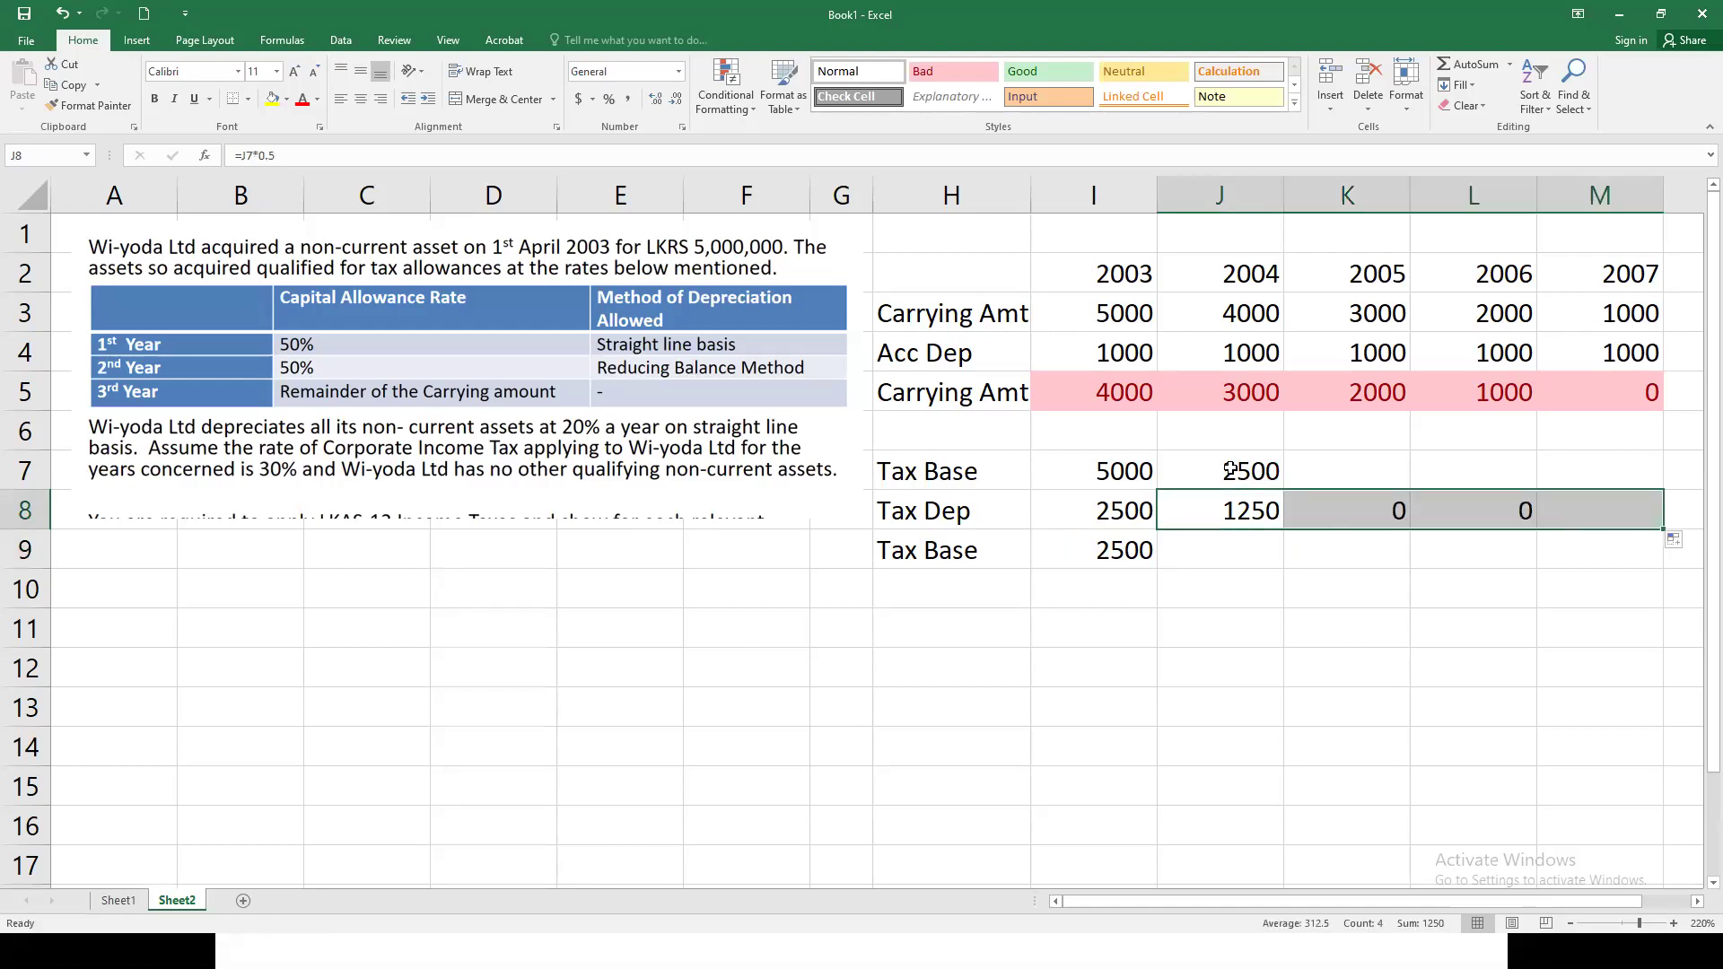
{"action": "left_click", "coordinate": [1278, 481]}
{"action": "left_click_drag", "start_coordinate": [1287, 488], "coordinate": [1615, 491]}
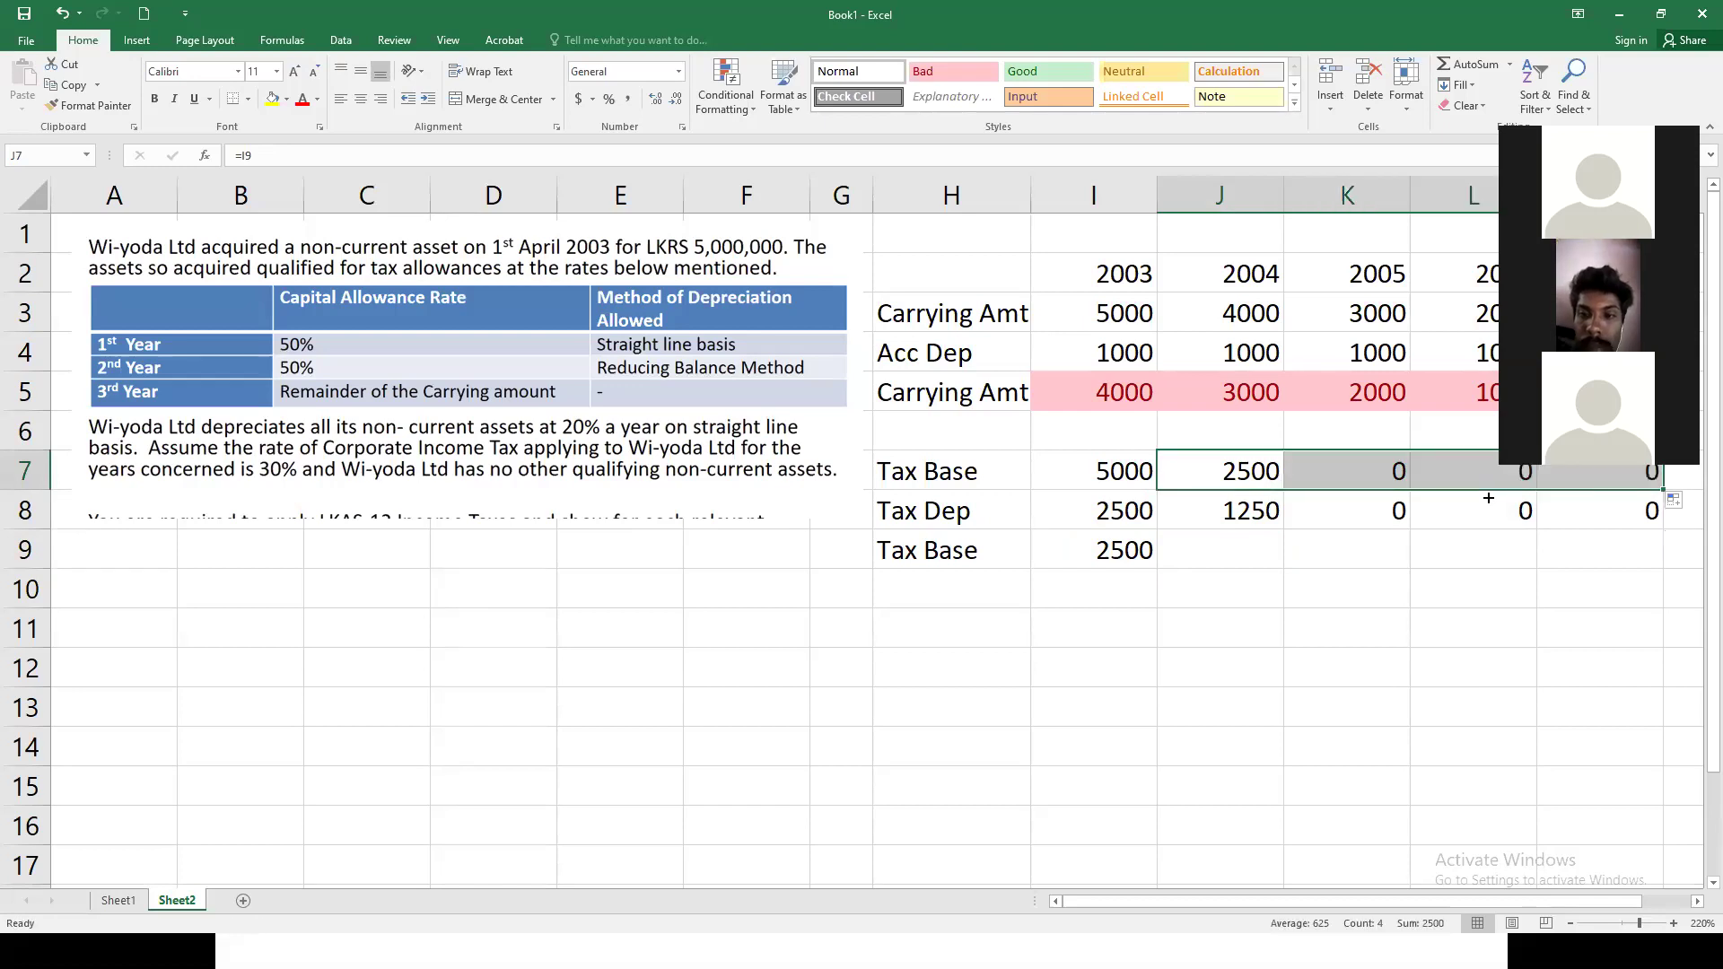
{"action": "left_click", "coordinate": [1135, 554]}
{"action": "left_click_drag", "start_coordinate": [1156, 567], "coordinate": [1627, 570]}
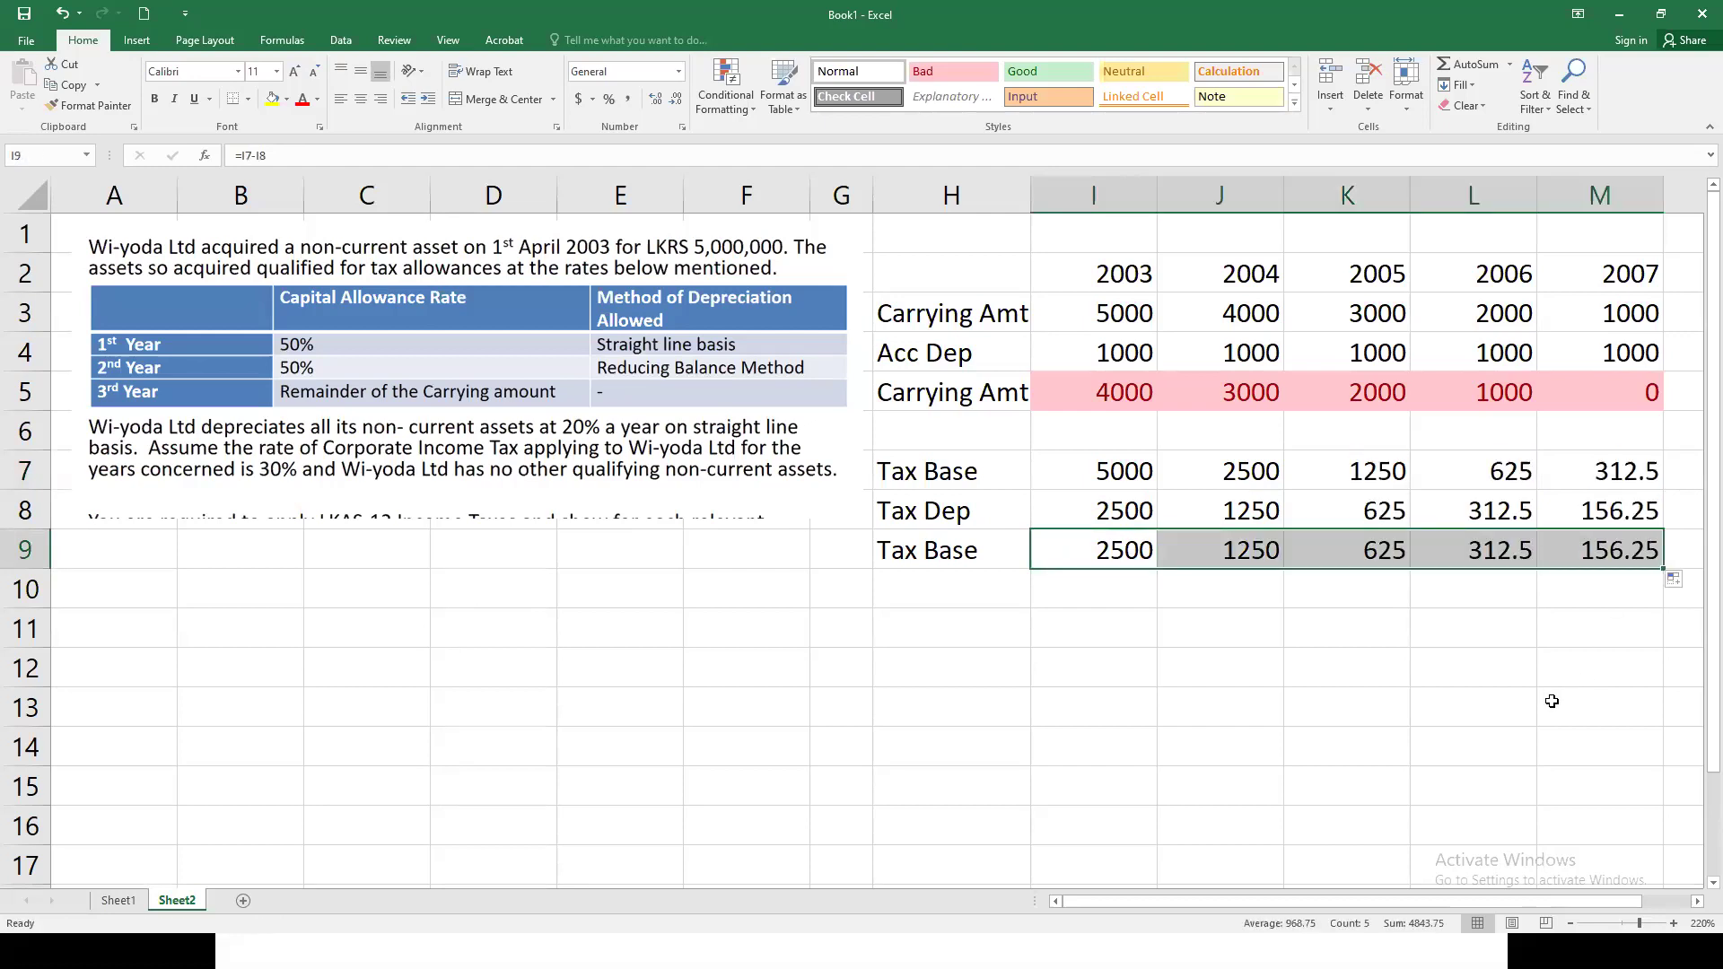
Step: Replace the 2005 tax depreciation in K8 with the full remaining tax base using the formula =J9
{"action": "left_click", "coordinate": [1362, 508]}
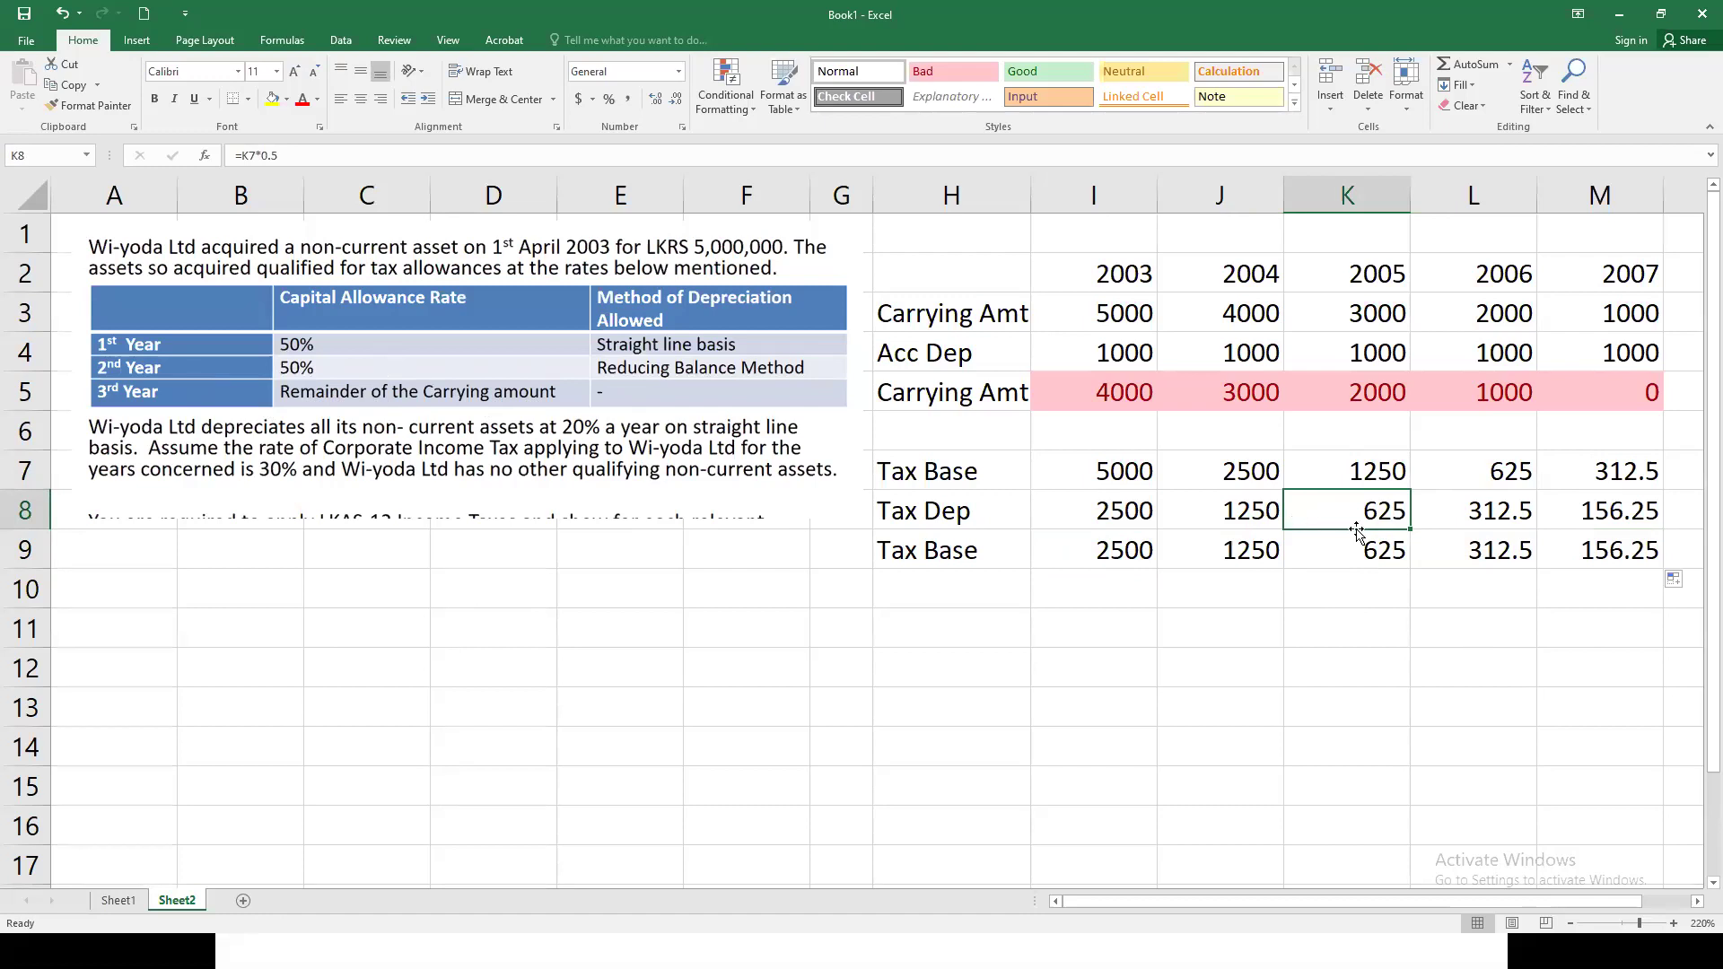
{"action": "type", "text": "="}
{"action": "left_click", "coordinate": [1256, 550]}
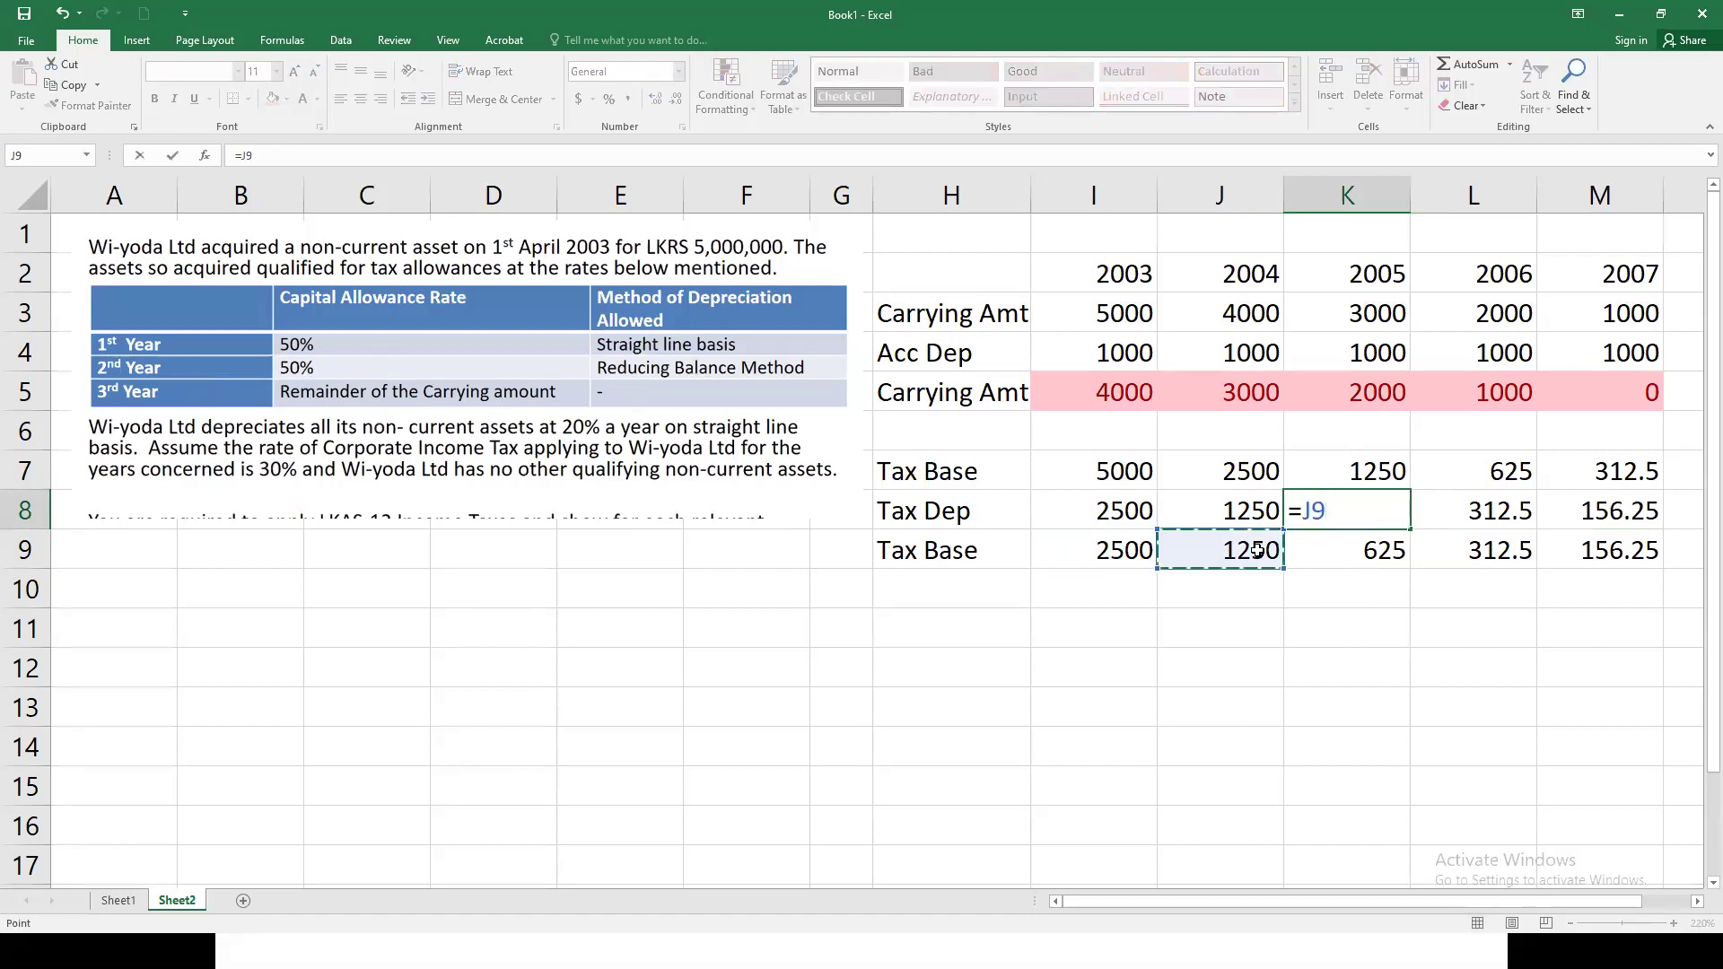
{"action": "key", "text": "Return"}
{"action": "left_click", "coordinate": [1386, 731]}
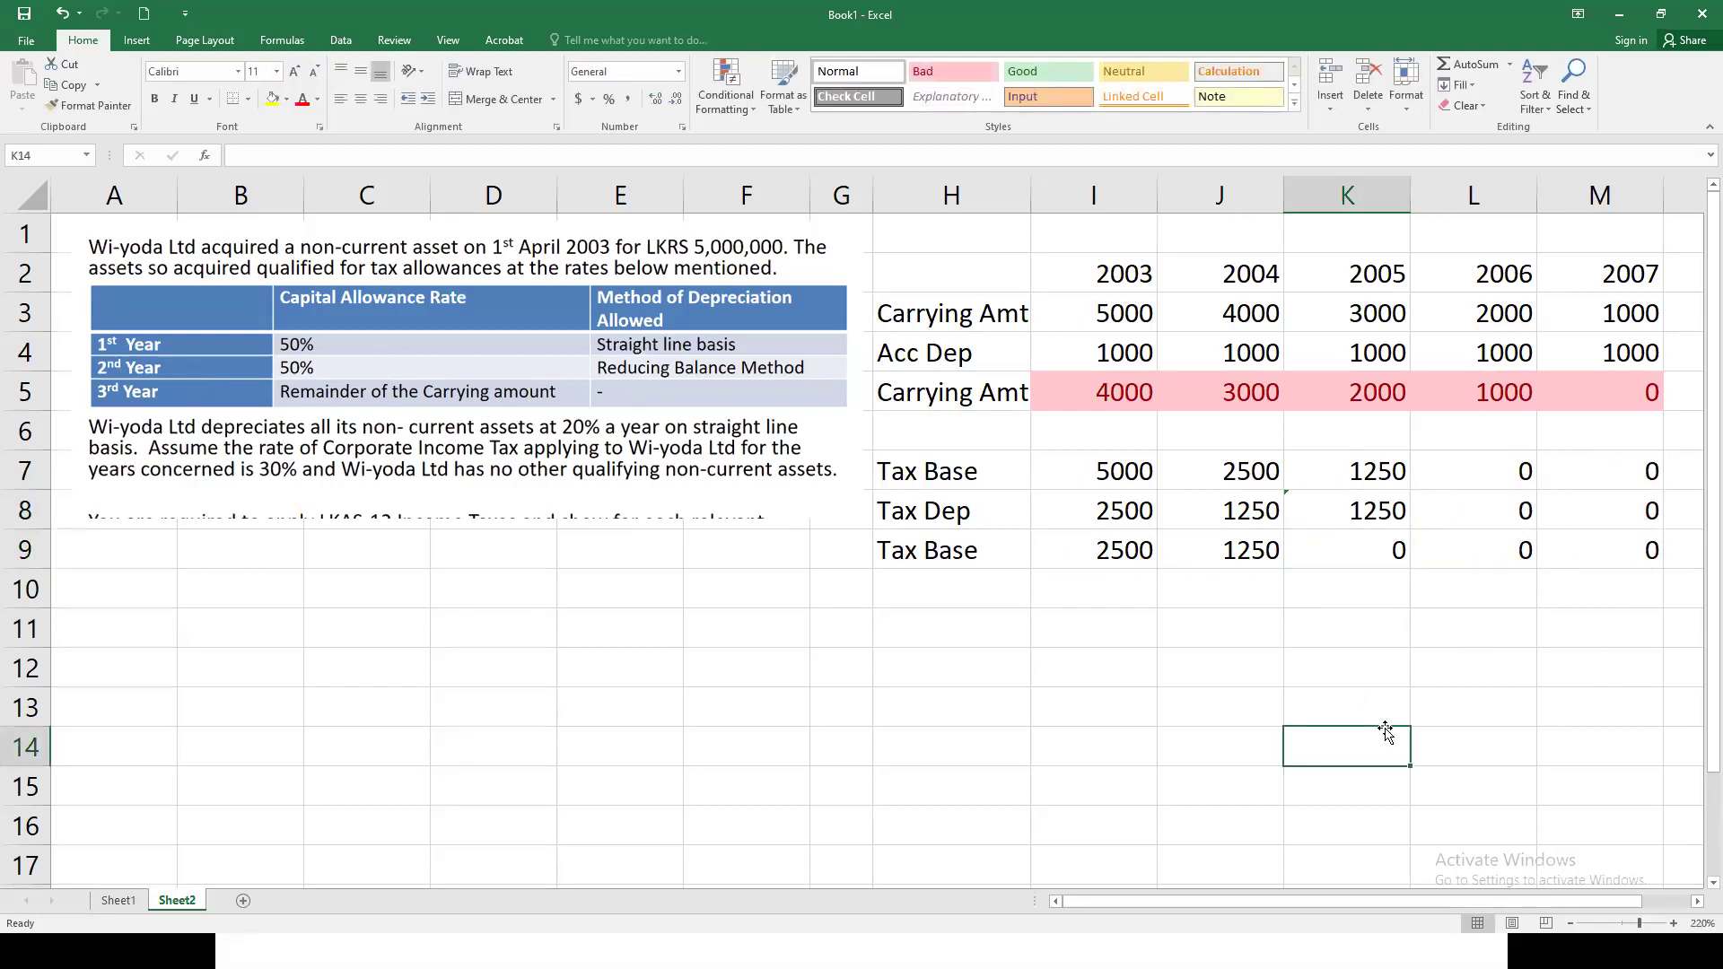
Step: Apply the Input cell style to the closing tax base values in I9:M9
{"action": "left_click_drag", "start_coordinate": [1120, 549], "coordinate": [1570, 544]}
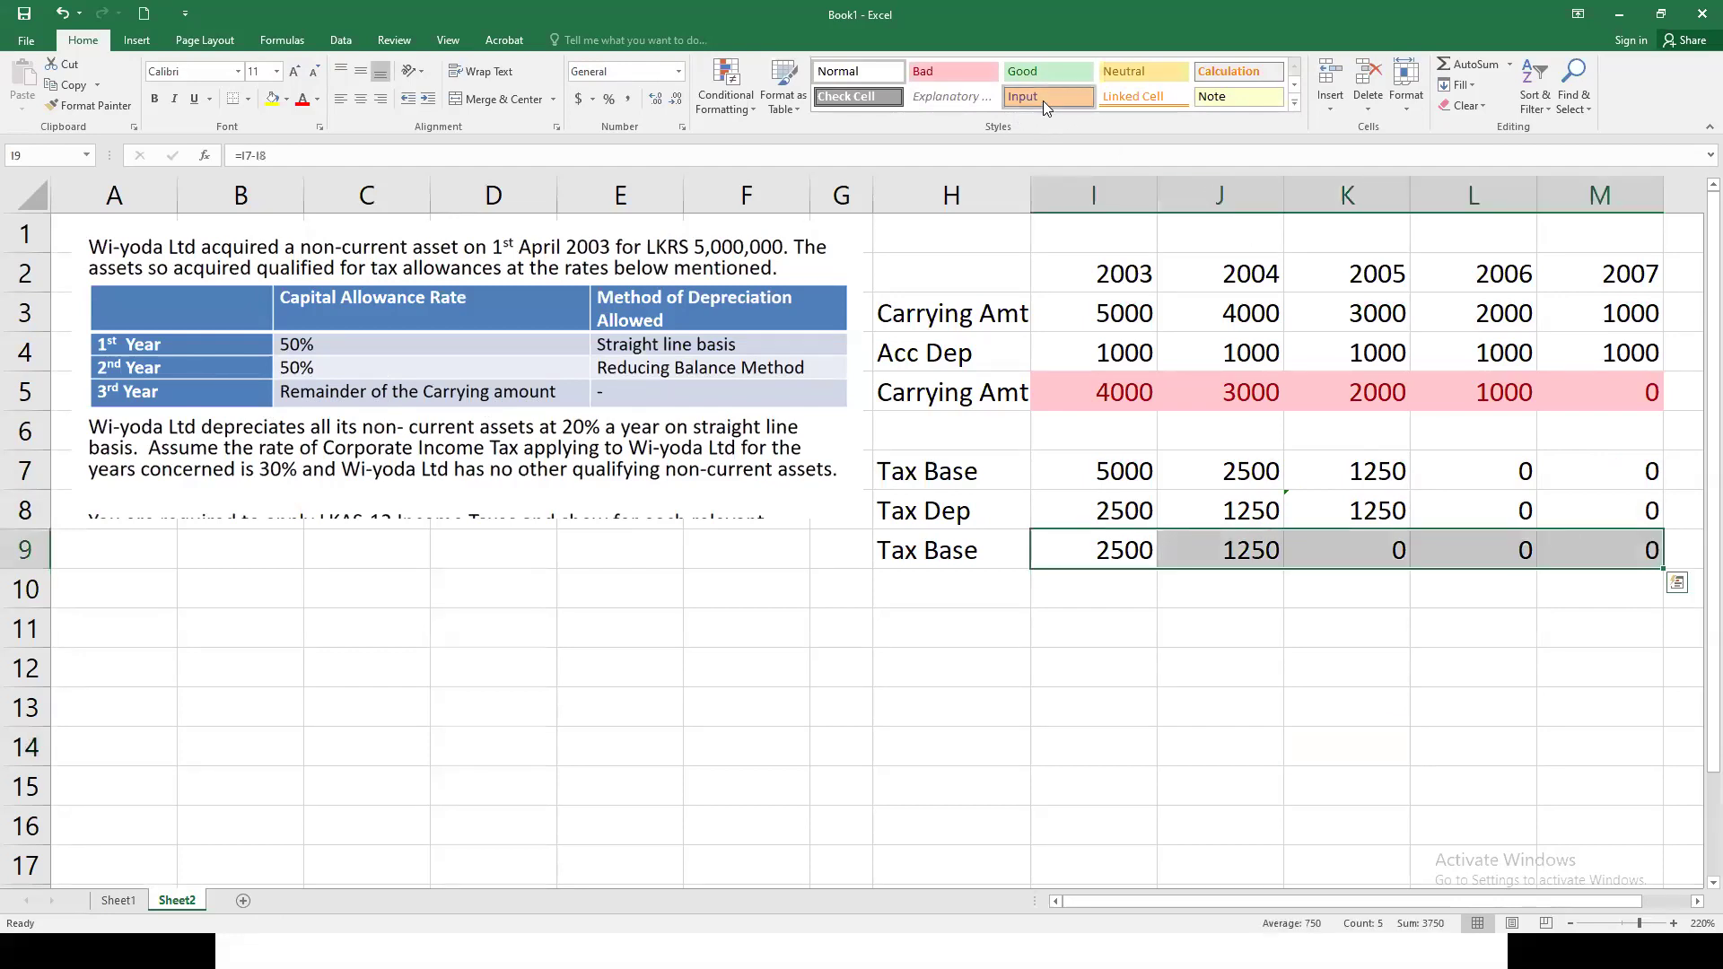
{"action": "left_click", "coordinate": [1044, 99]}
{"action": "left_click", "coordinate": [1220, 673]}
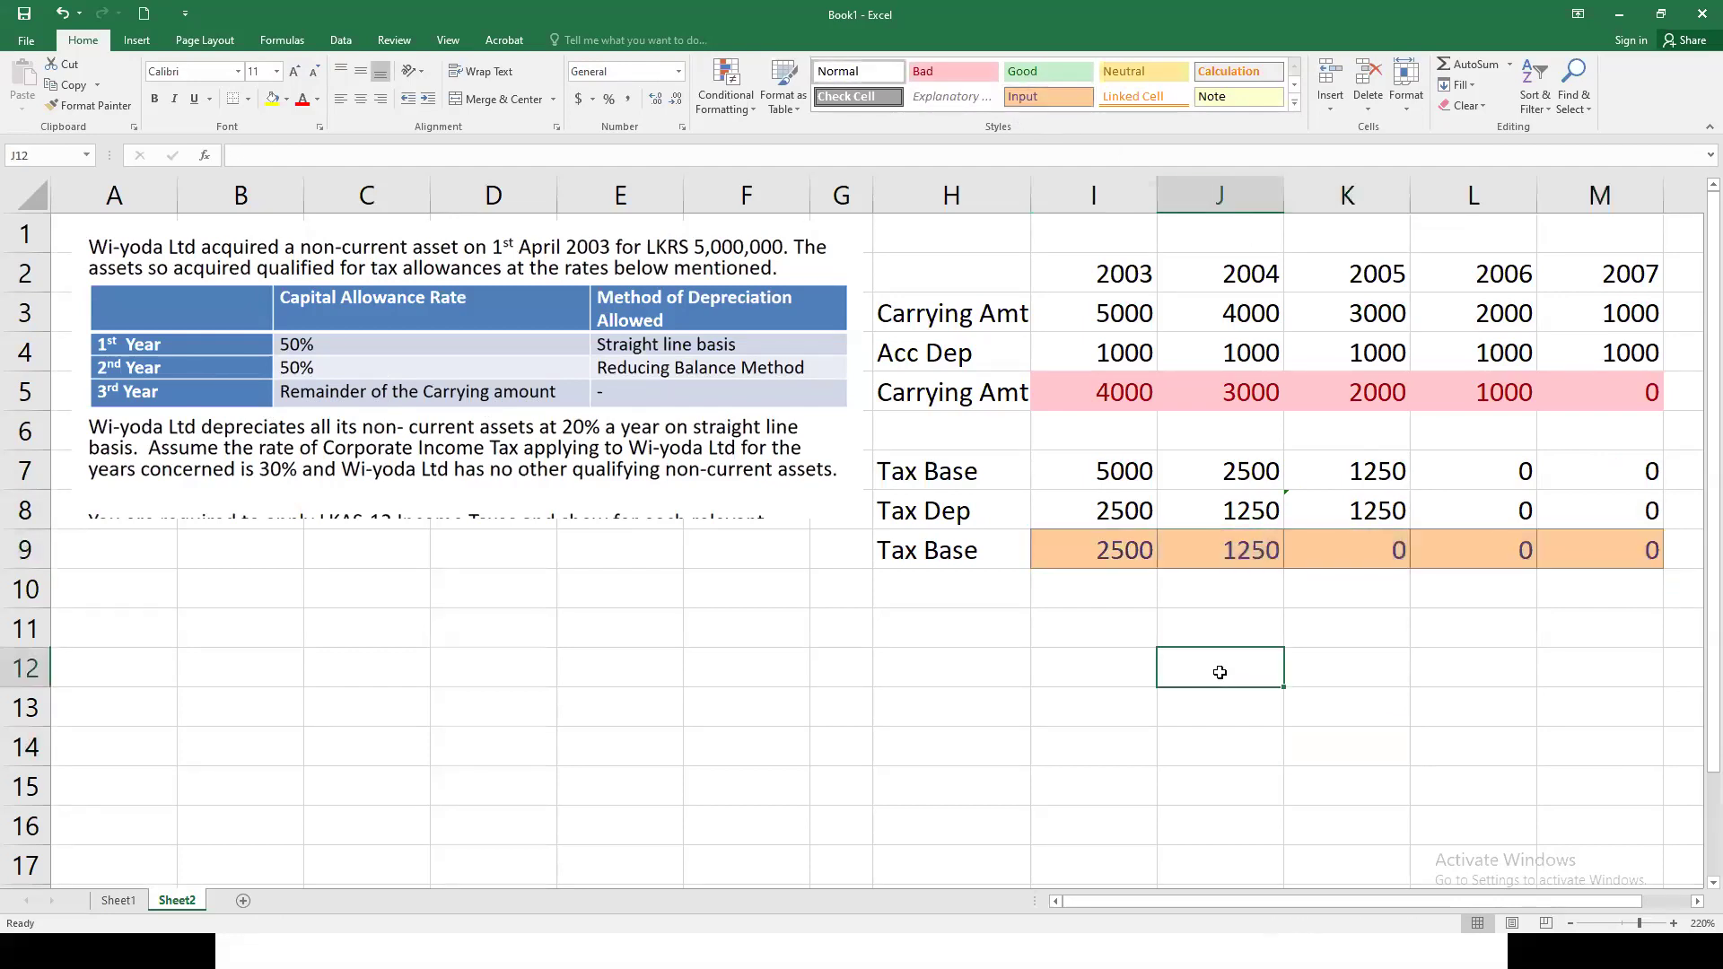
Step: Compare the closing carrying amounts in row 5 with the tax bases in row 9, and check the requirements on the PowerPoint Illustration slide
{"action": "left_click", "coordinate": [1113, 399]}
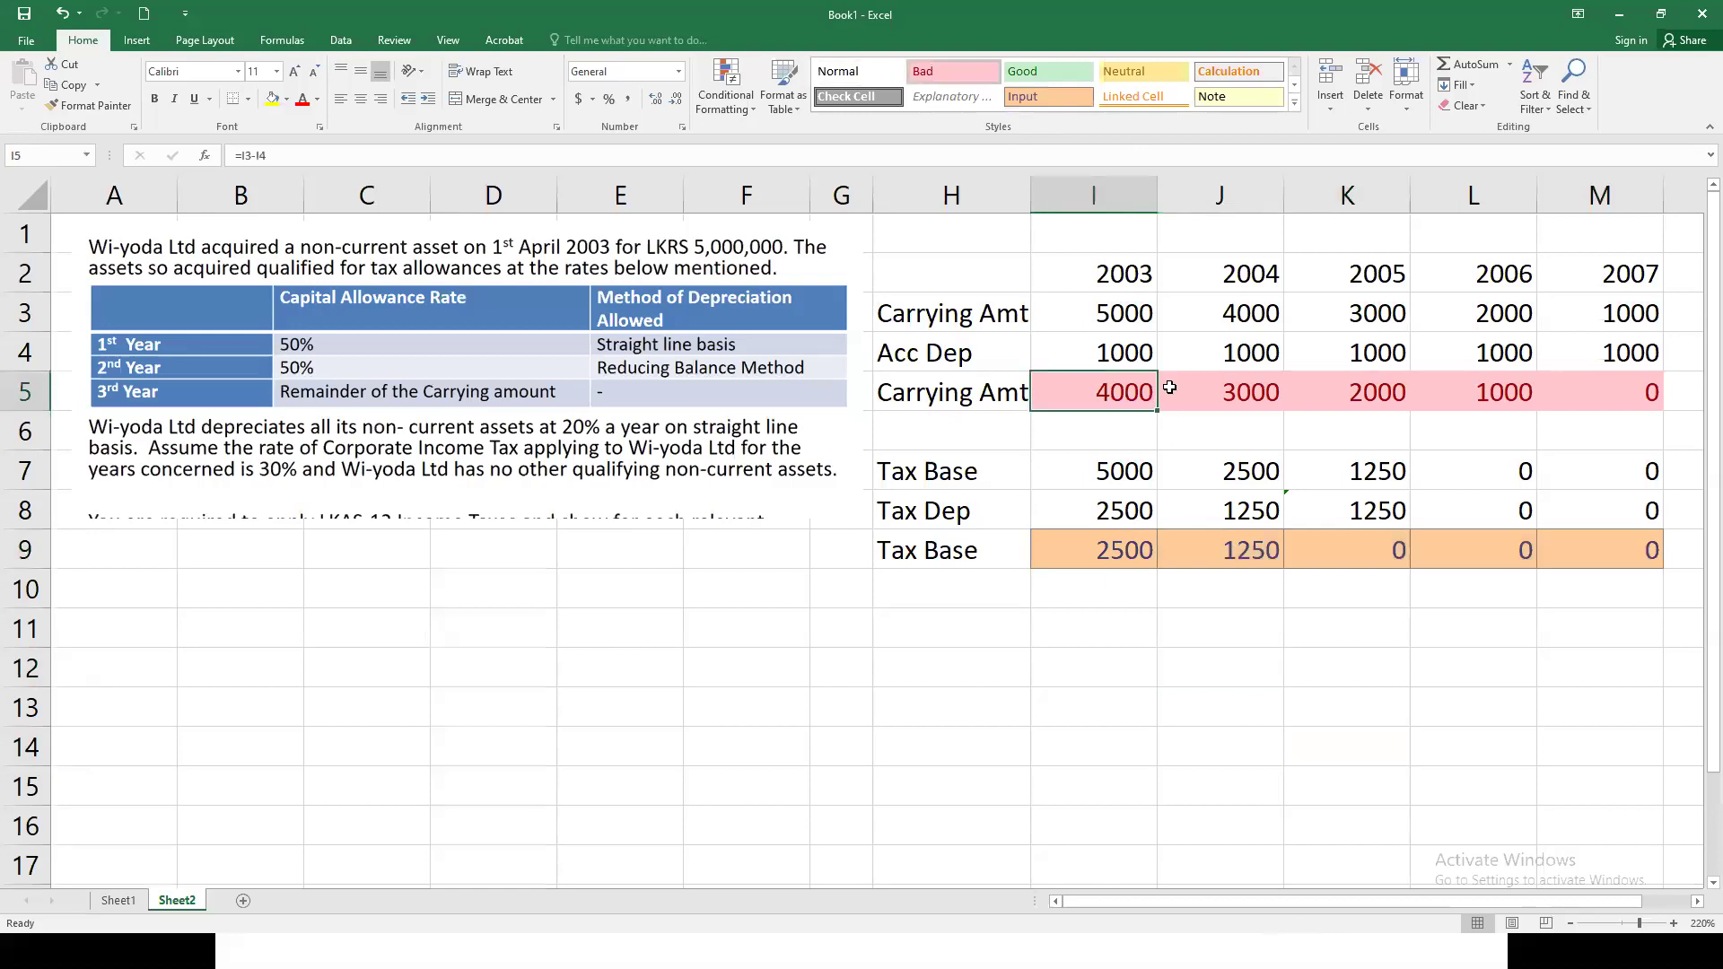
{"action": "left_click_drag", "start_coordinate": [1169, 387], "coordinate": [1584, 388]}
{"action": "left_click_drag", "start_coordinate": [1139, 543], "coordinate": [1584, 544]}
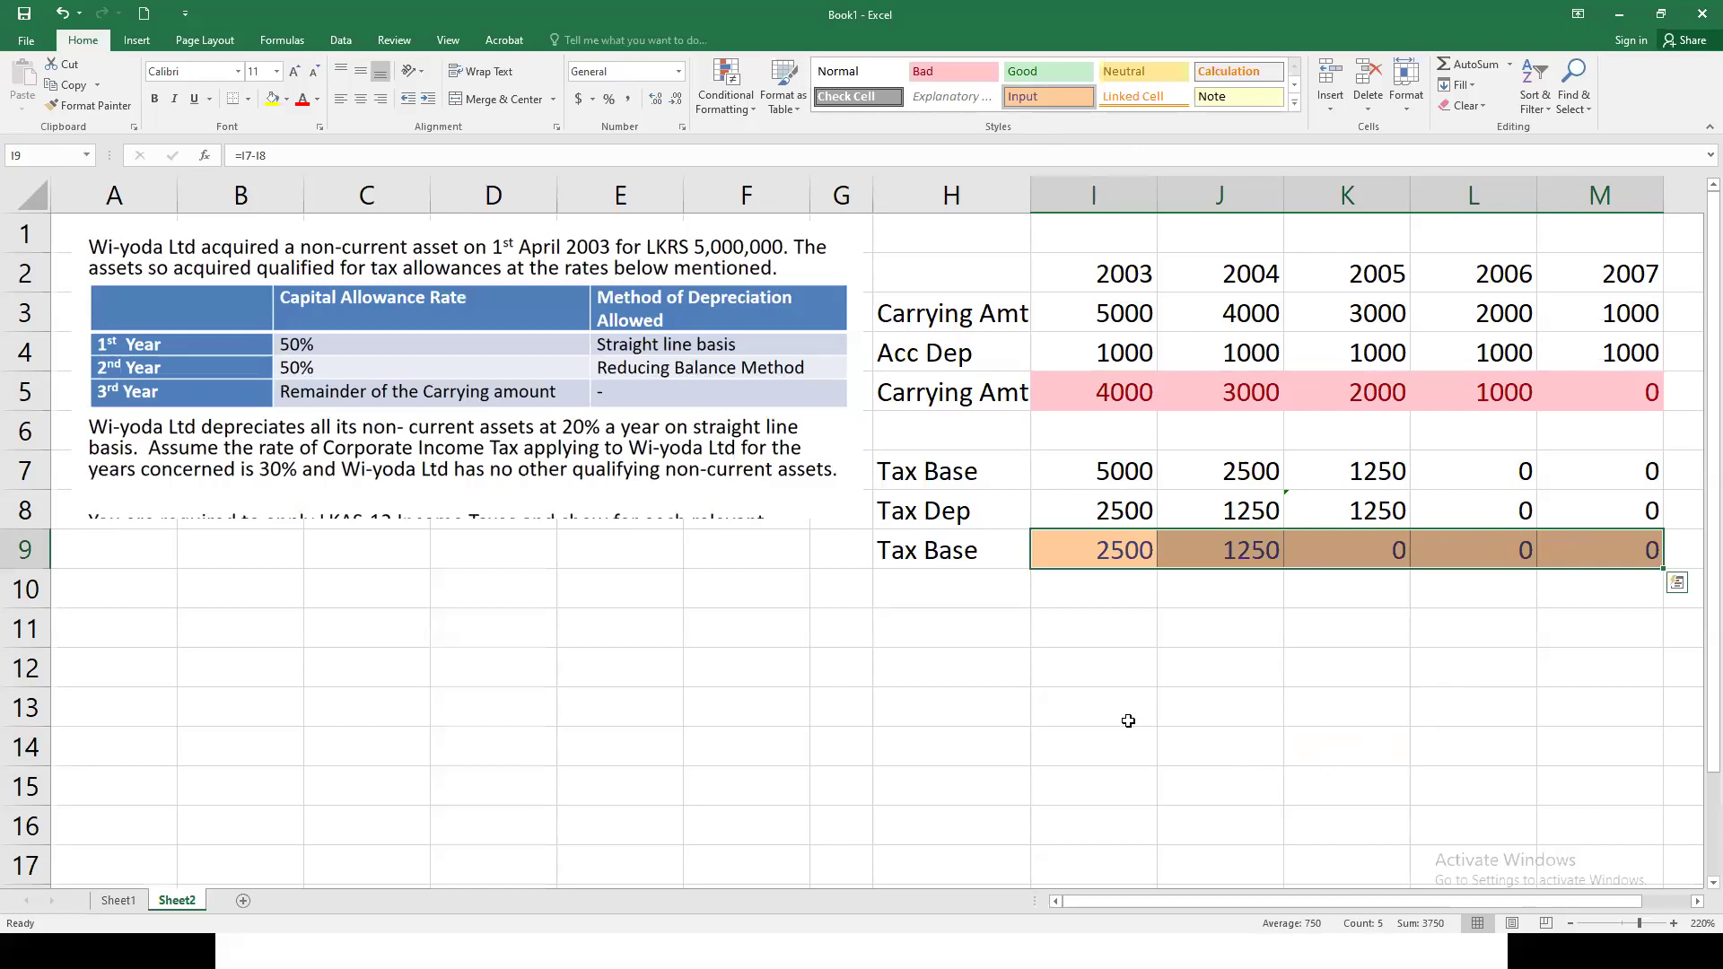
{"action": "left_click", "coordinate": [932, 602]}
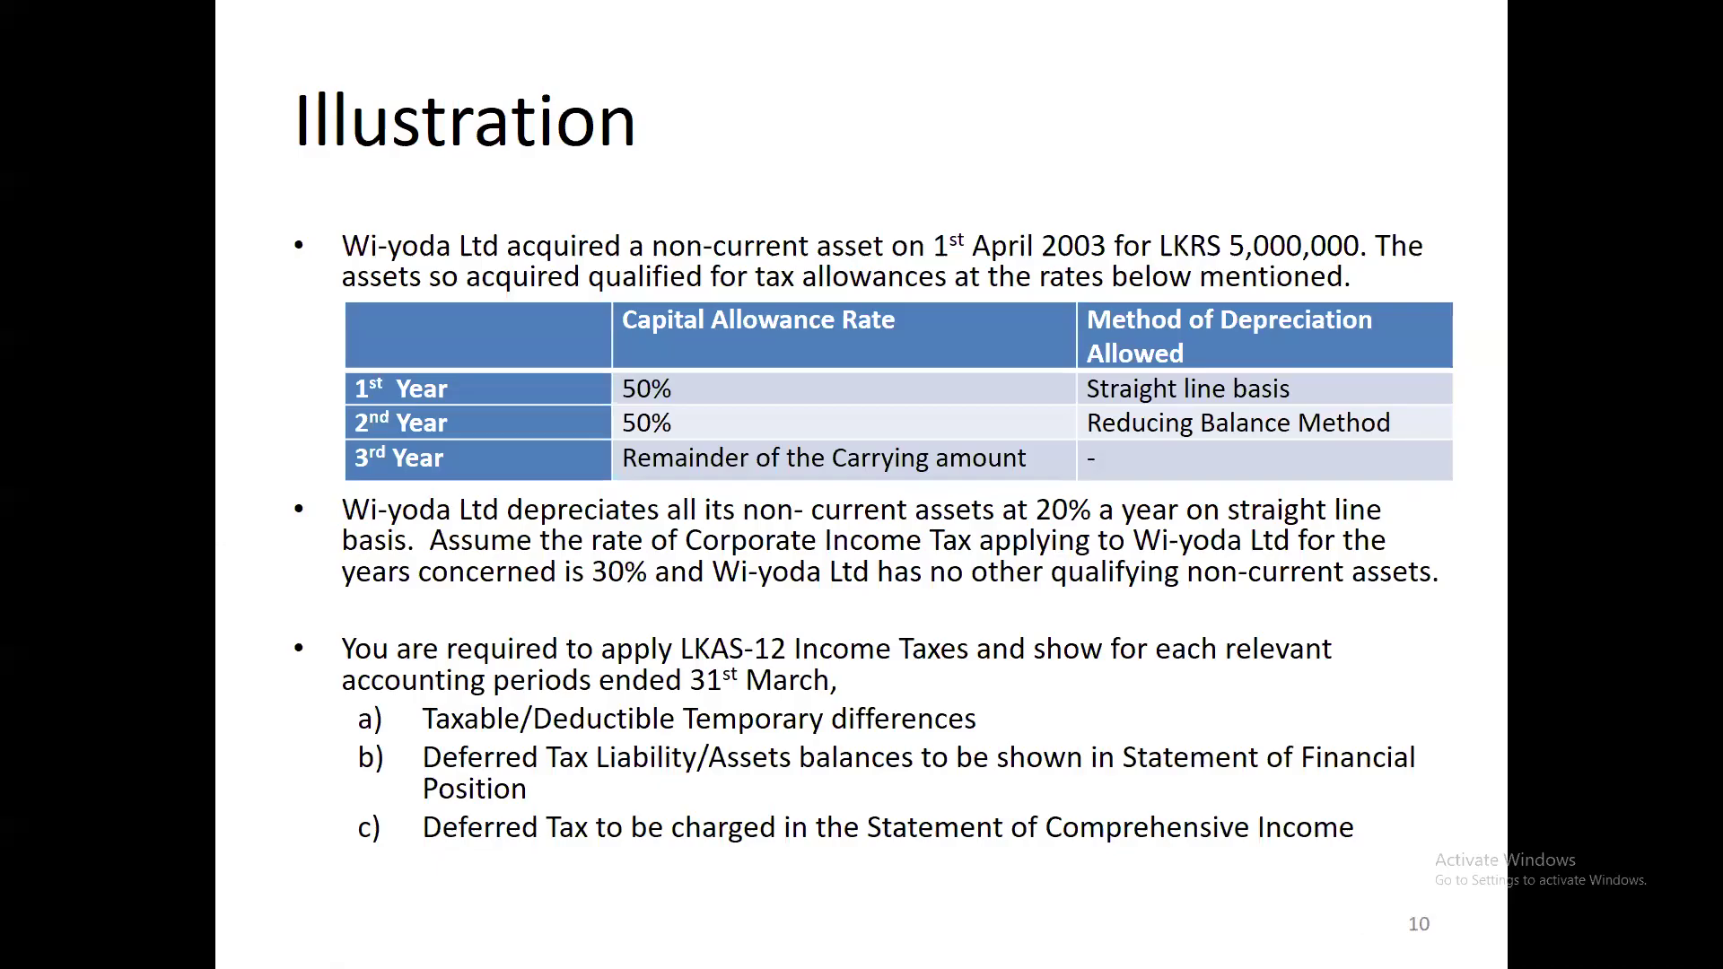
{"action": "left_click", "coordinate": [332, 951]}
{"action": "key", "text": "super+Tab"}
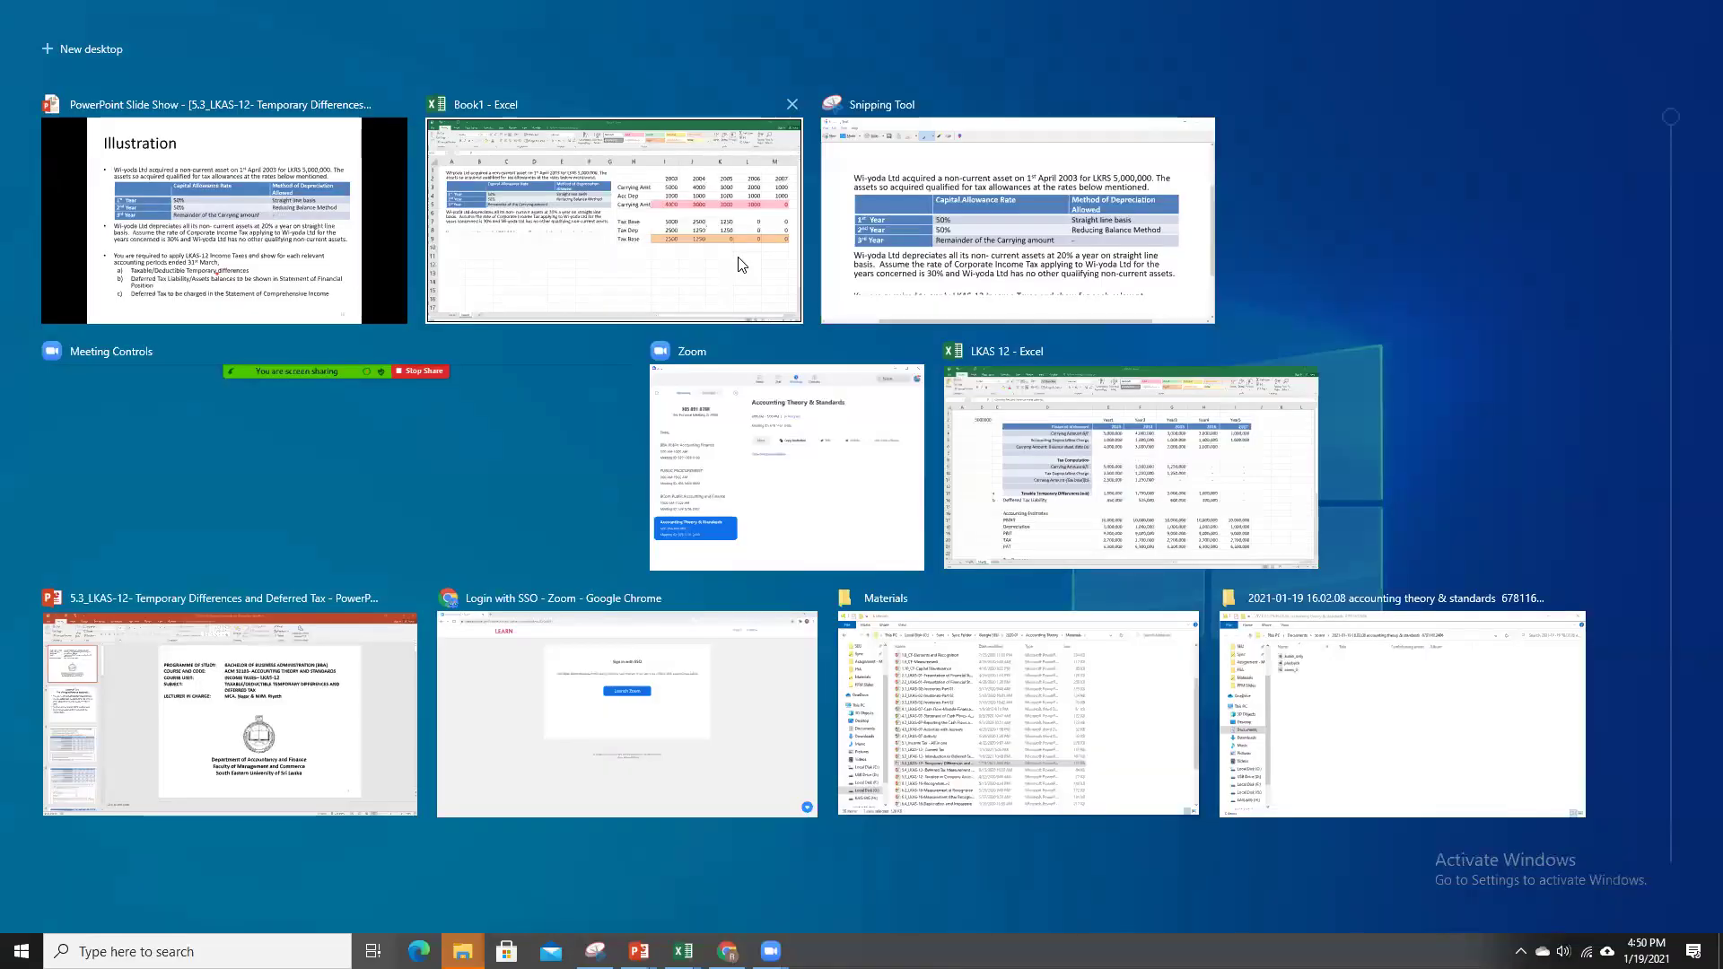
{"action": "left_click", "coordinate": [741, 264]}
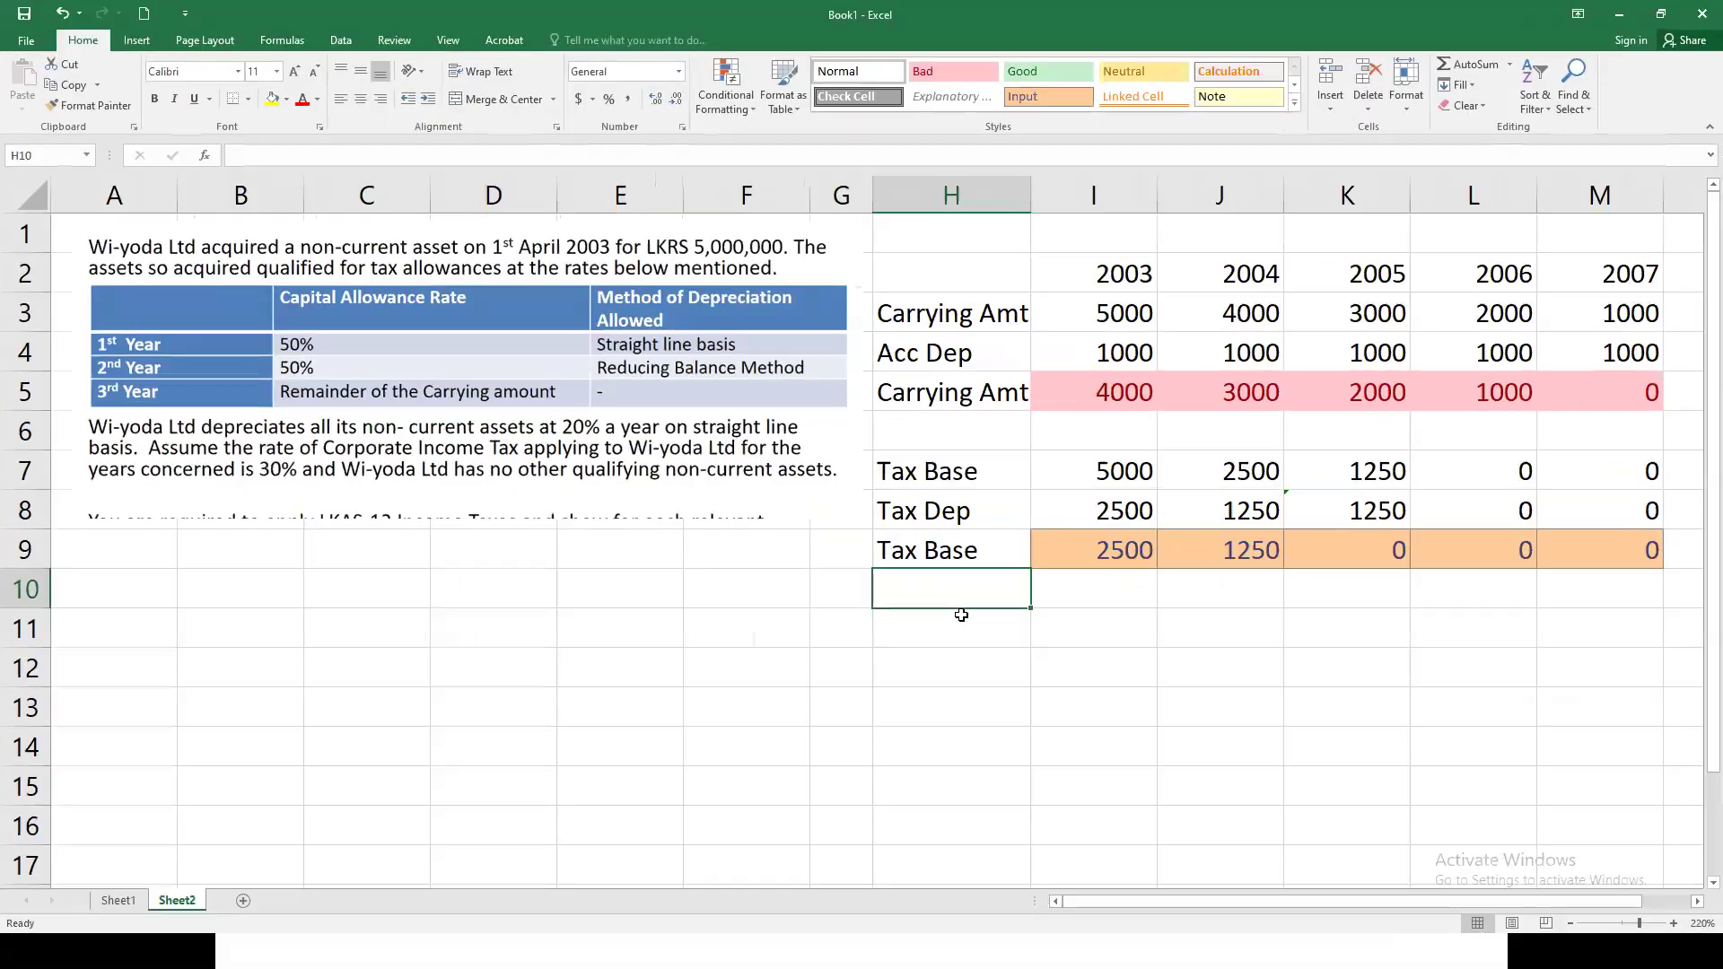
Step: Label the new row in H10 of the Excel workbook "Temp. Diff"
{"action": "type", "text": "Temm"}
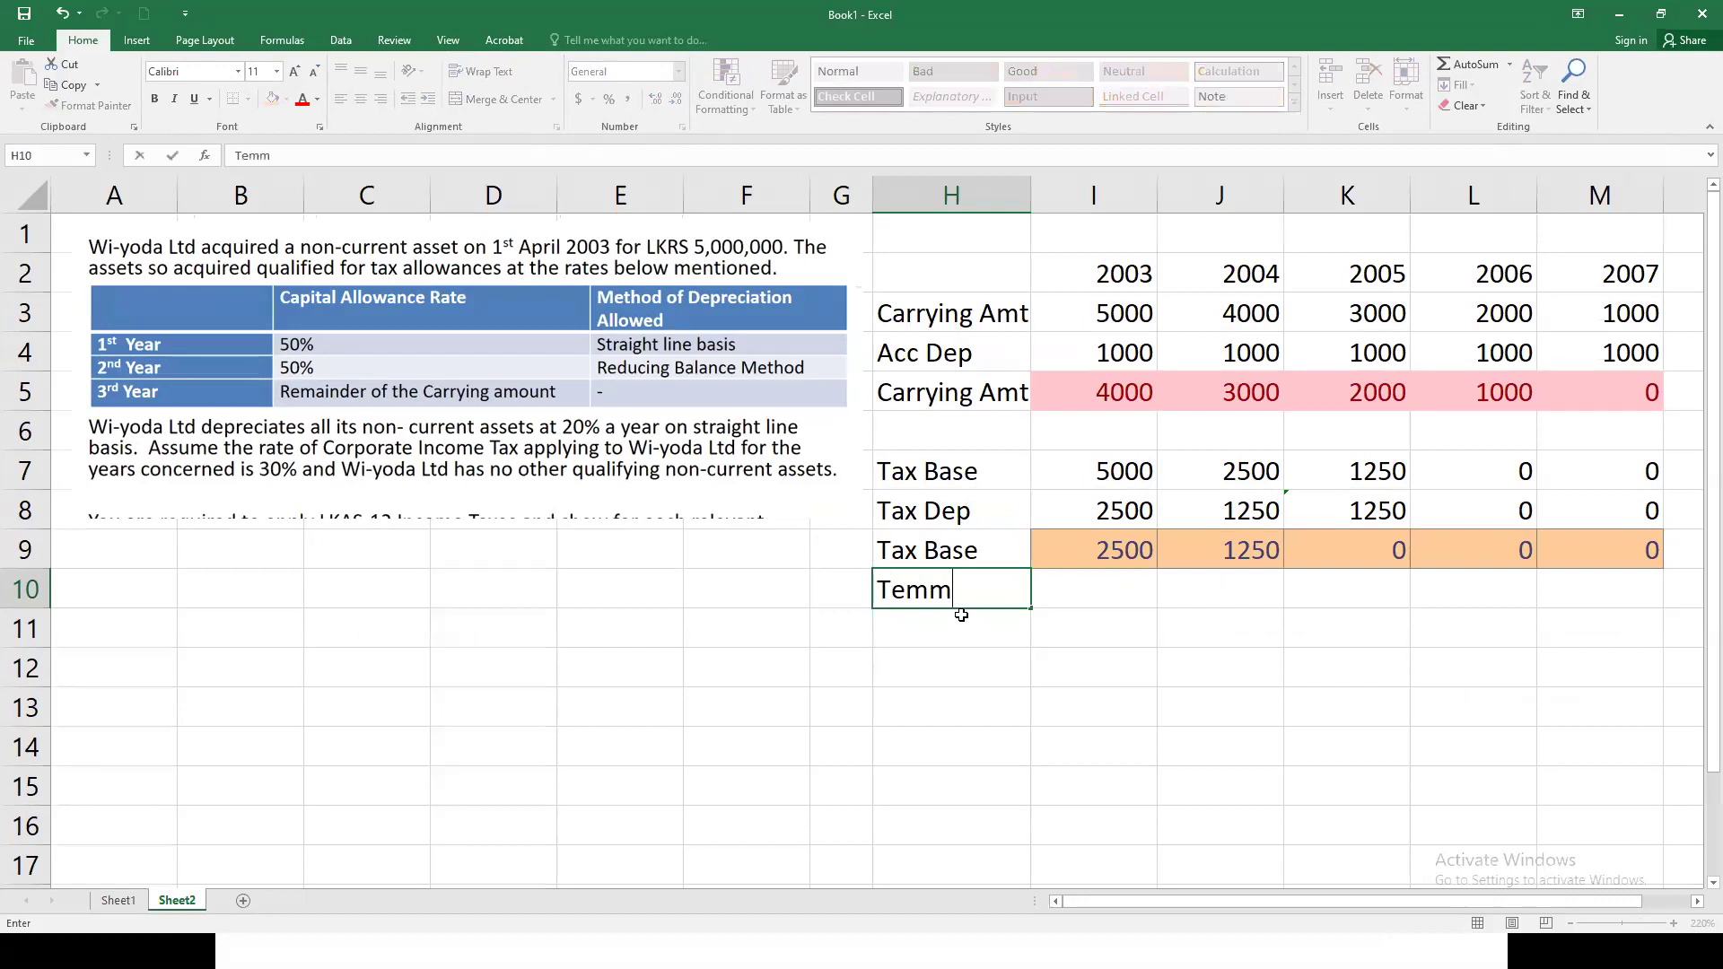
{"action": "key", "text": "BackSpace"}
{"action": "type", "text": "p. Diff"}
Step: Calculate the 2003 temporary difference in I10 as carrying amount less tax base with the formula =I5-I9
{"action": "left_click", "coordinate": [1074, 585]}
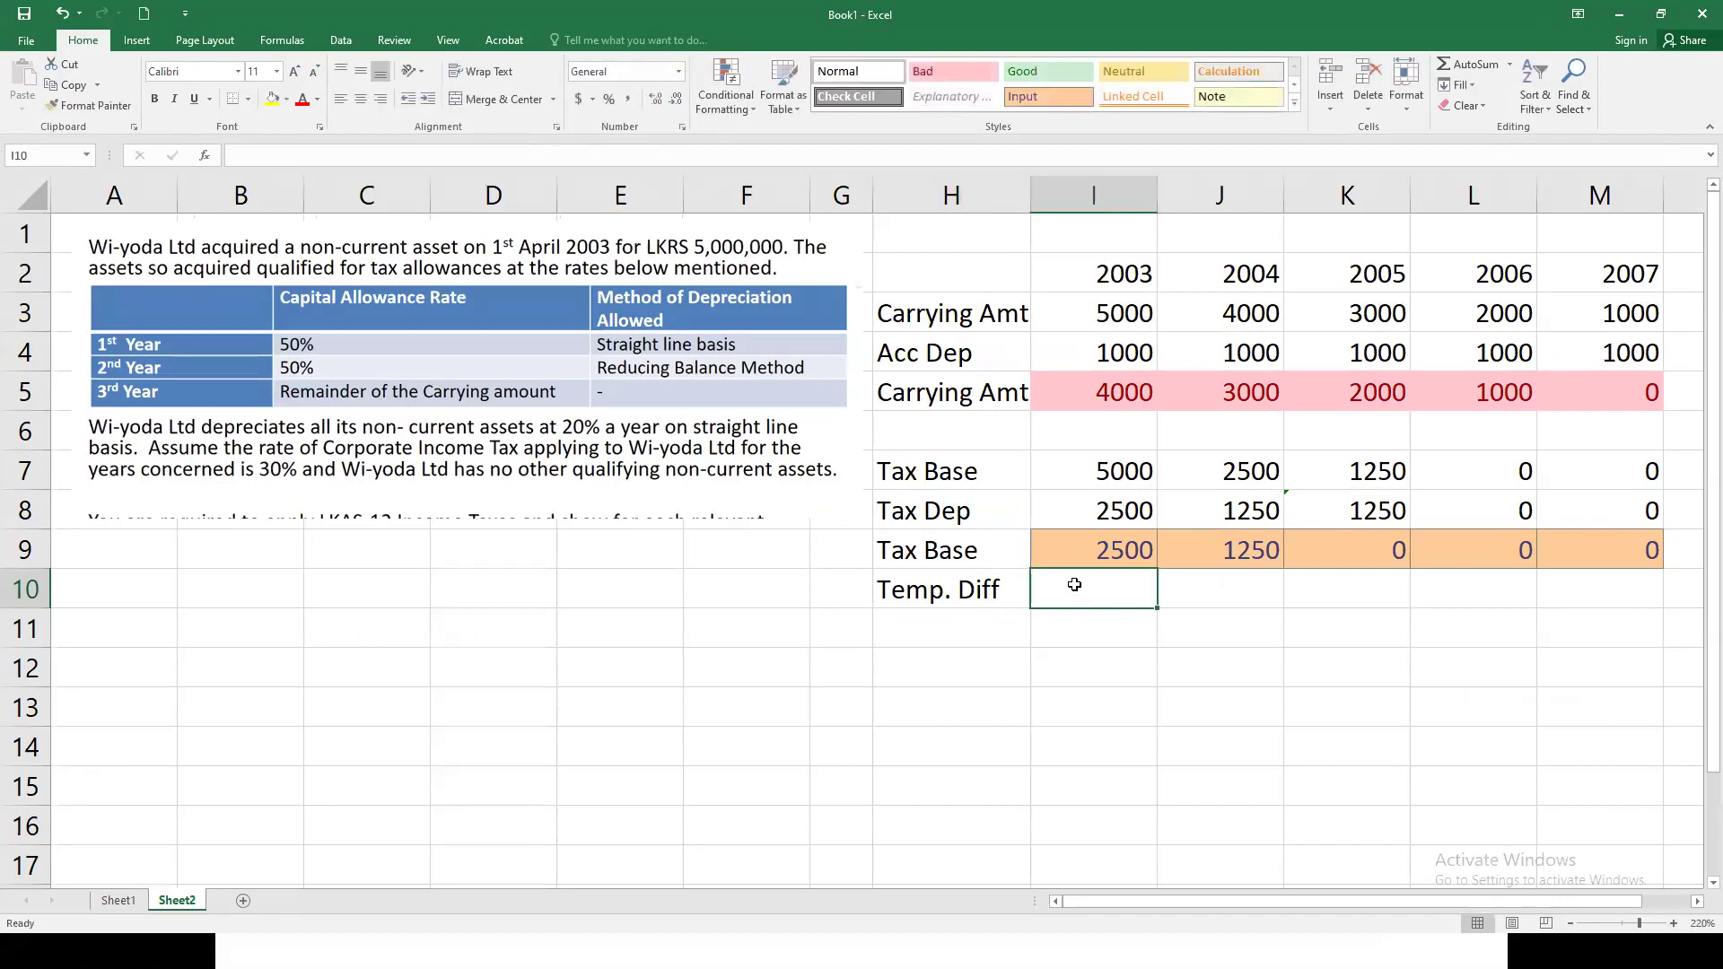
{"action": "type", "text": "="}
{"action": "left_click", "coordinate": [1121, 397]}
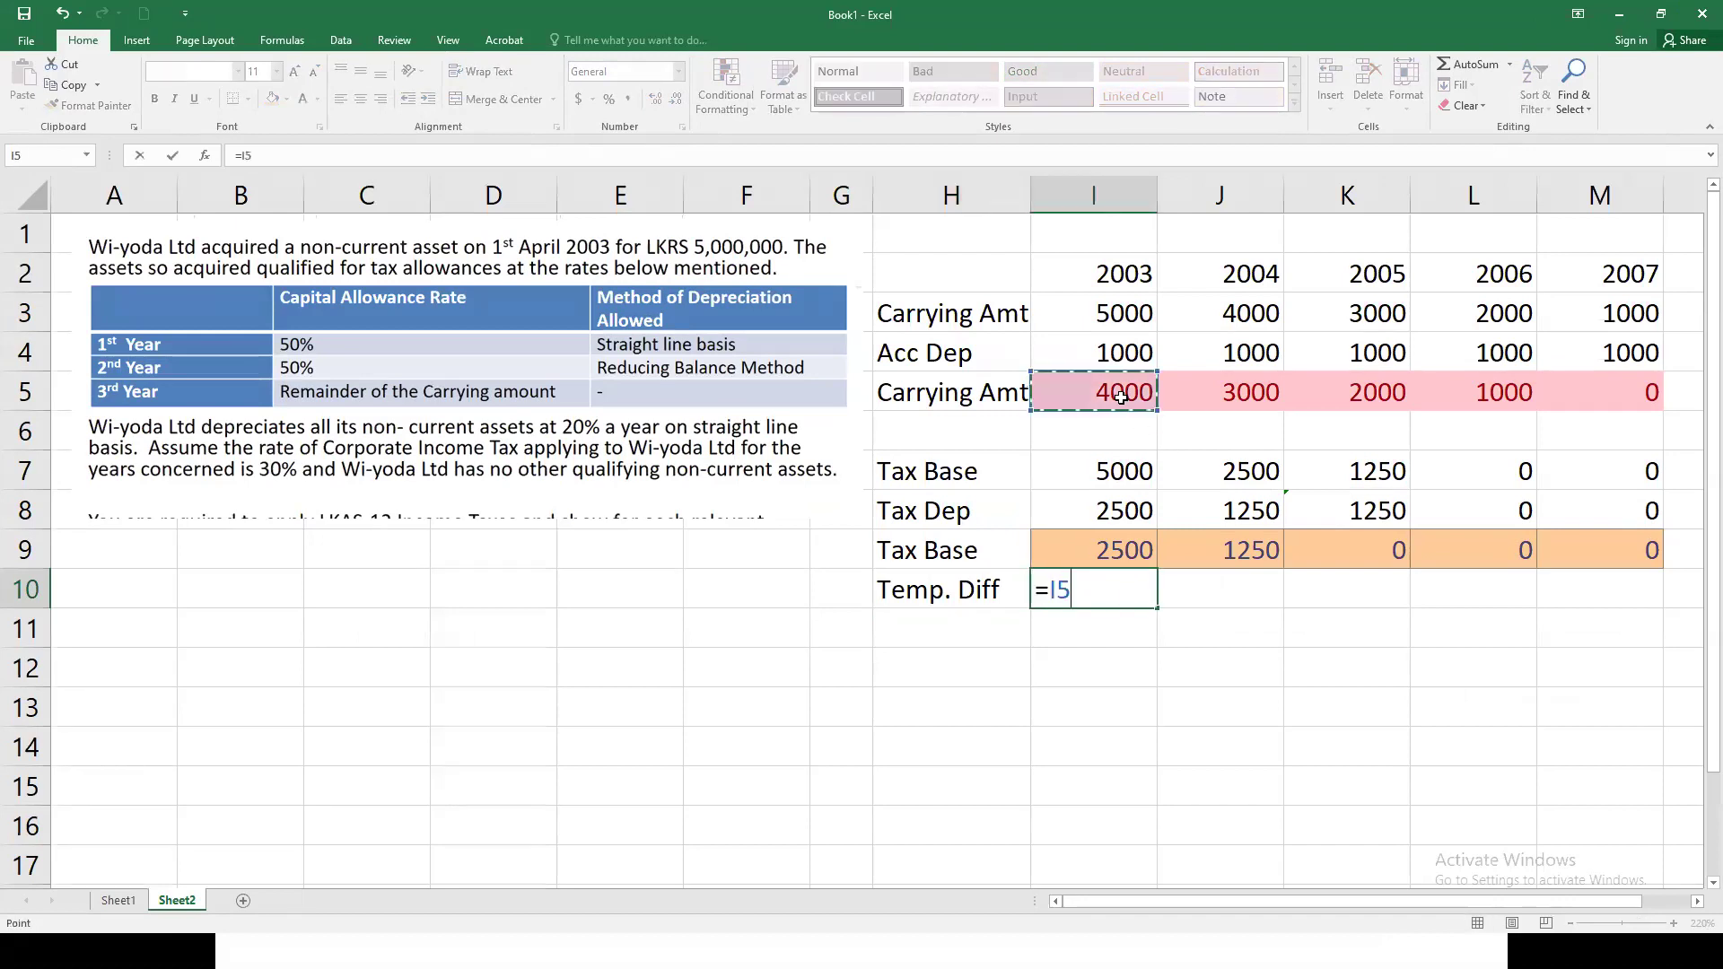
{"action": "type", "text": "-"}
{"action": "left_click", "coordinate": [1142, 557]}
{"action": "key", "text": "Return"}
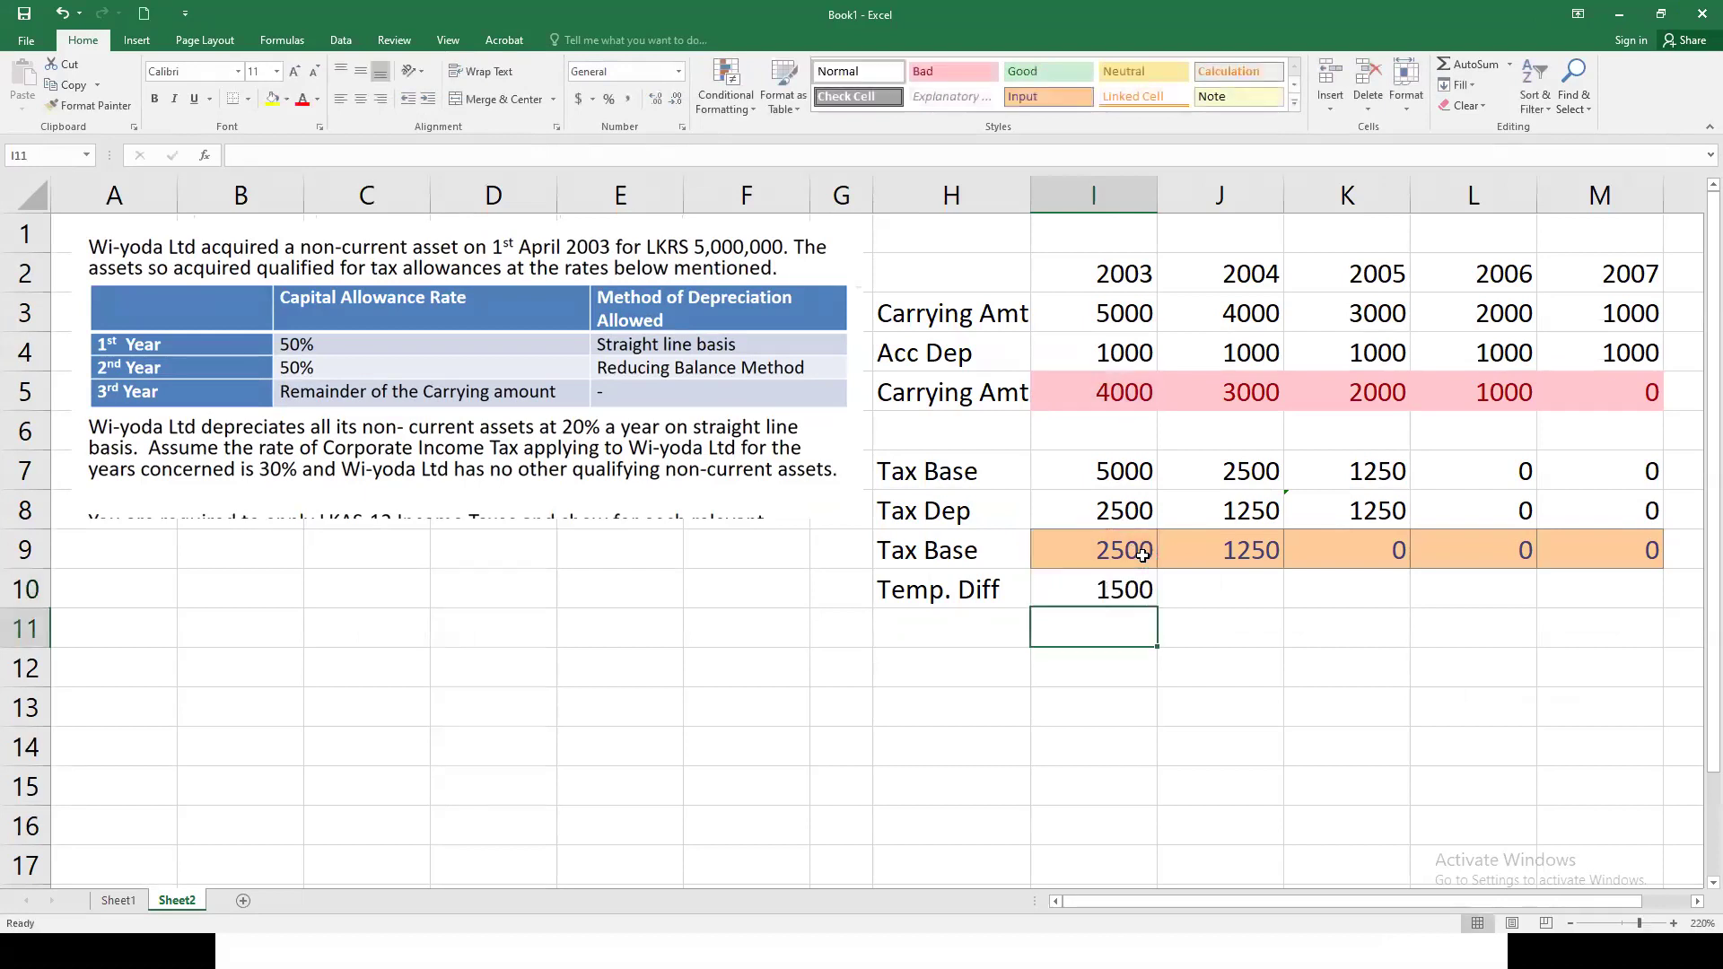
Step: Fill the temporary difference formula from I10 across to the 2007 column in M10
{"action": "left_click", "coordinate": [1110, 604]}
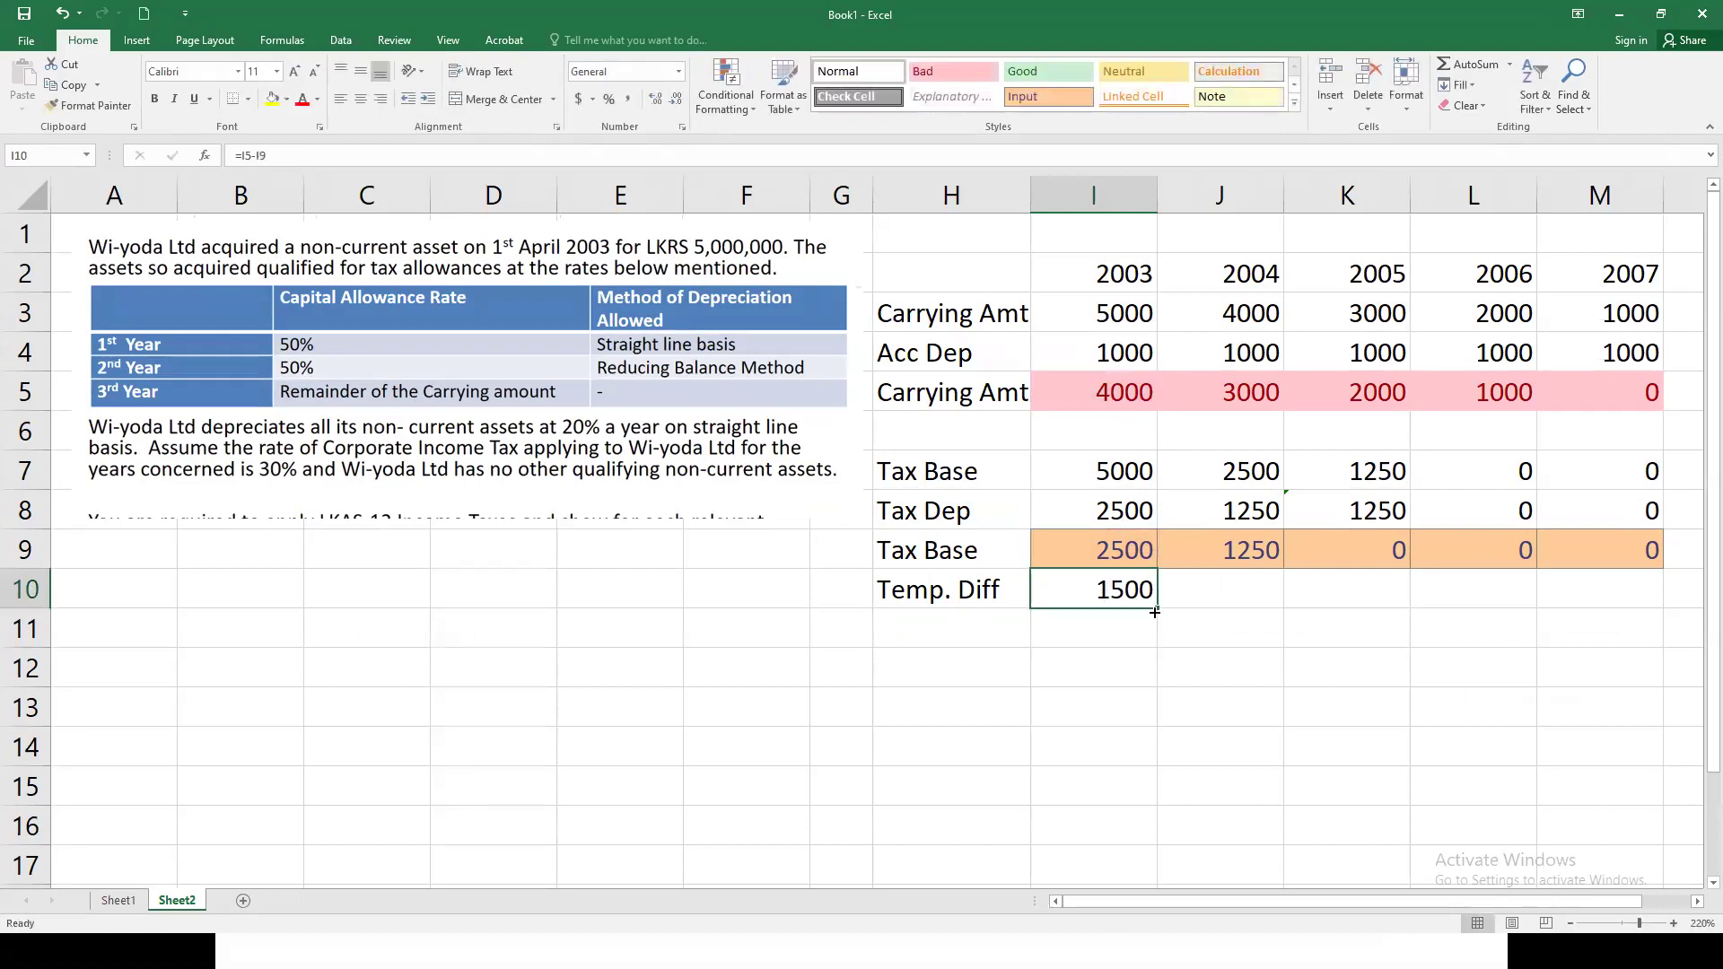
{"action": "left_click_drag", "start_coordinate": [1158, 611], "coordinate": [1623, 619]}
{"action": "left_click", "coordinate": [1555, 712]}
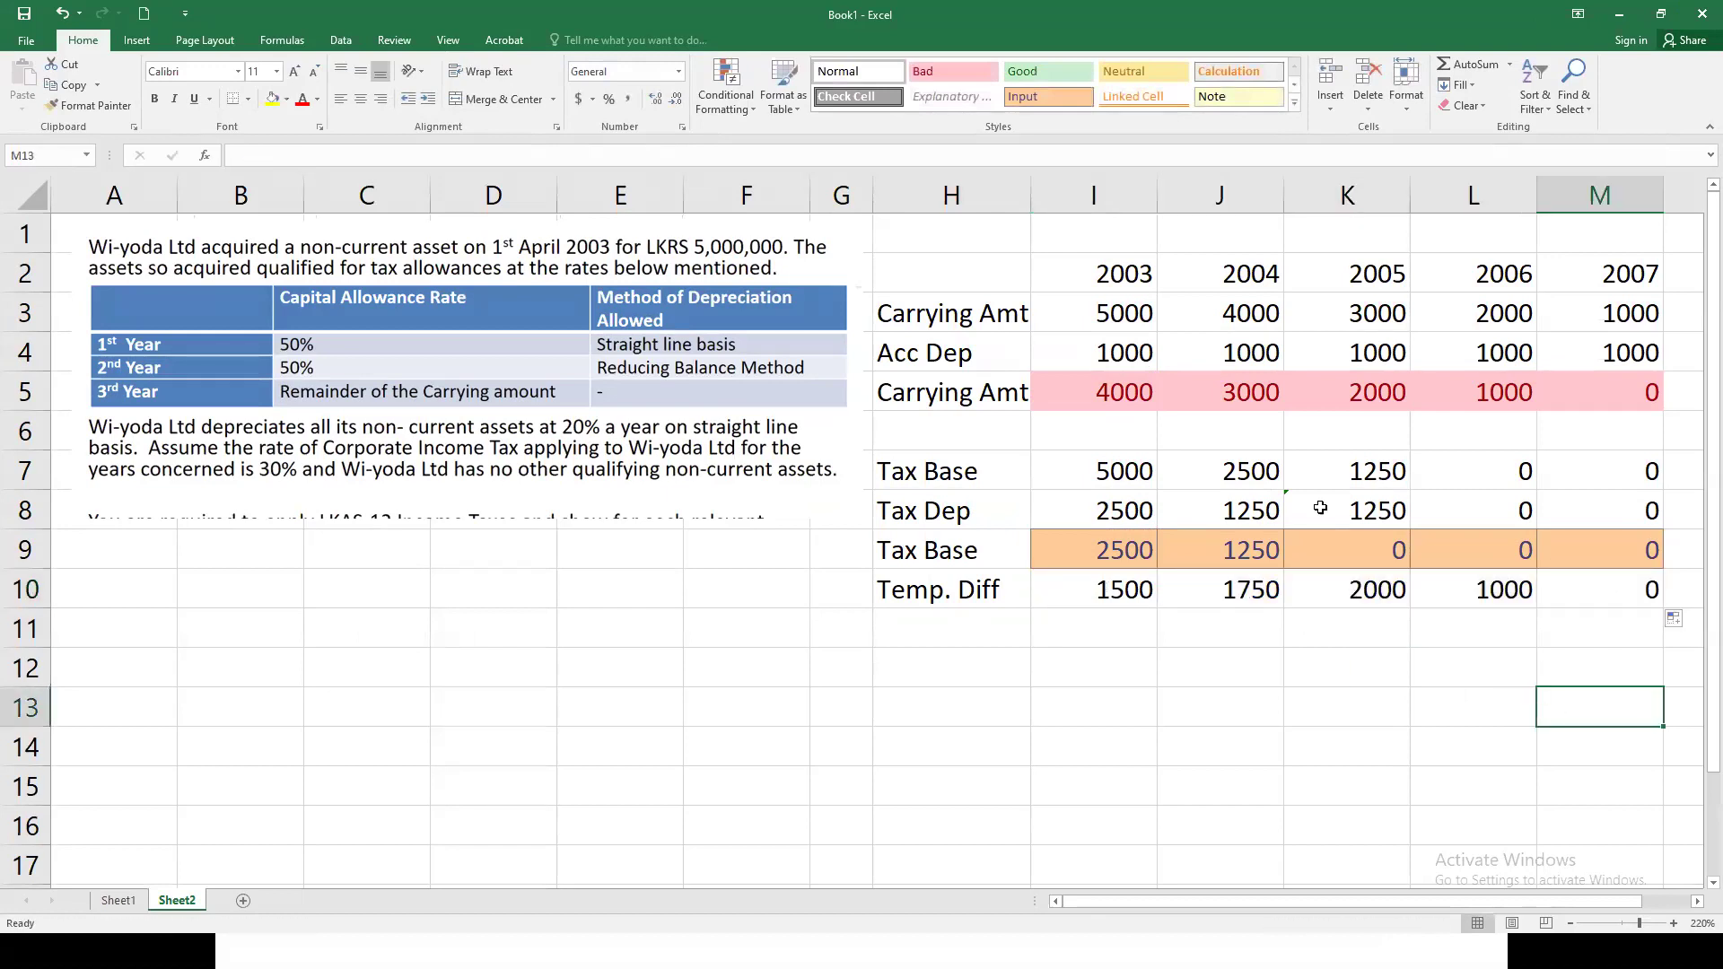
Step: Review the 2004 to 2007 temporary differences in row 10 against the closing carrying amounts in row 5
{"action": "left_click", "coordinate": [1238, 591]}
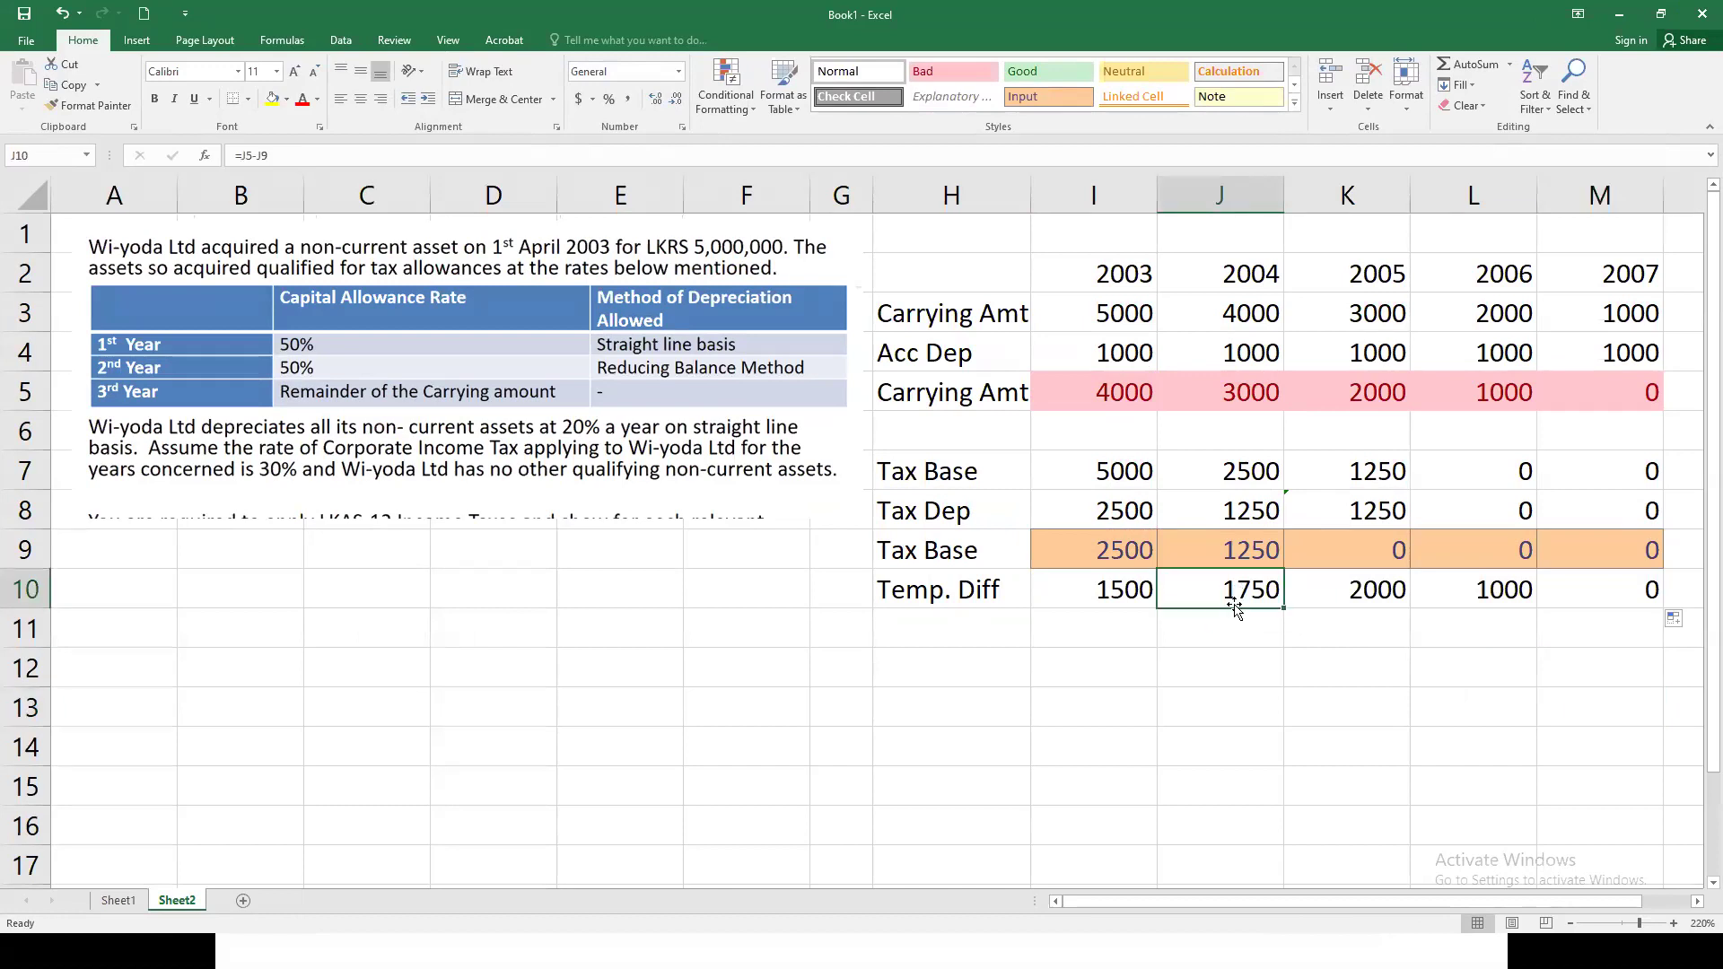
{"action": "left_click", "coordinate": [1363, 597]}
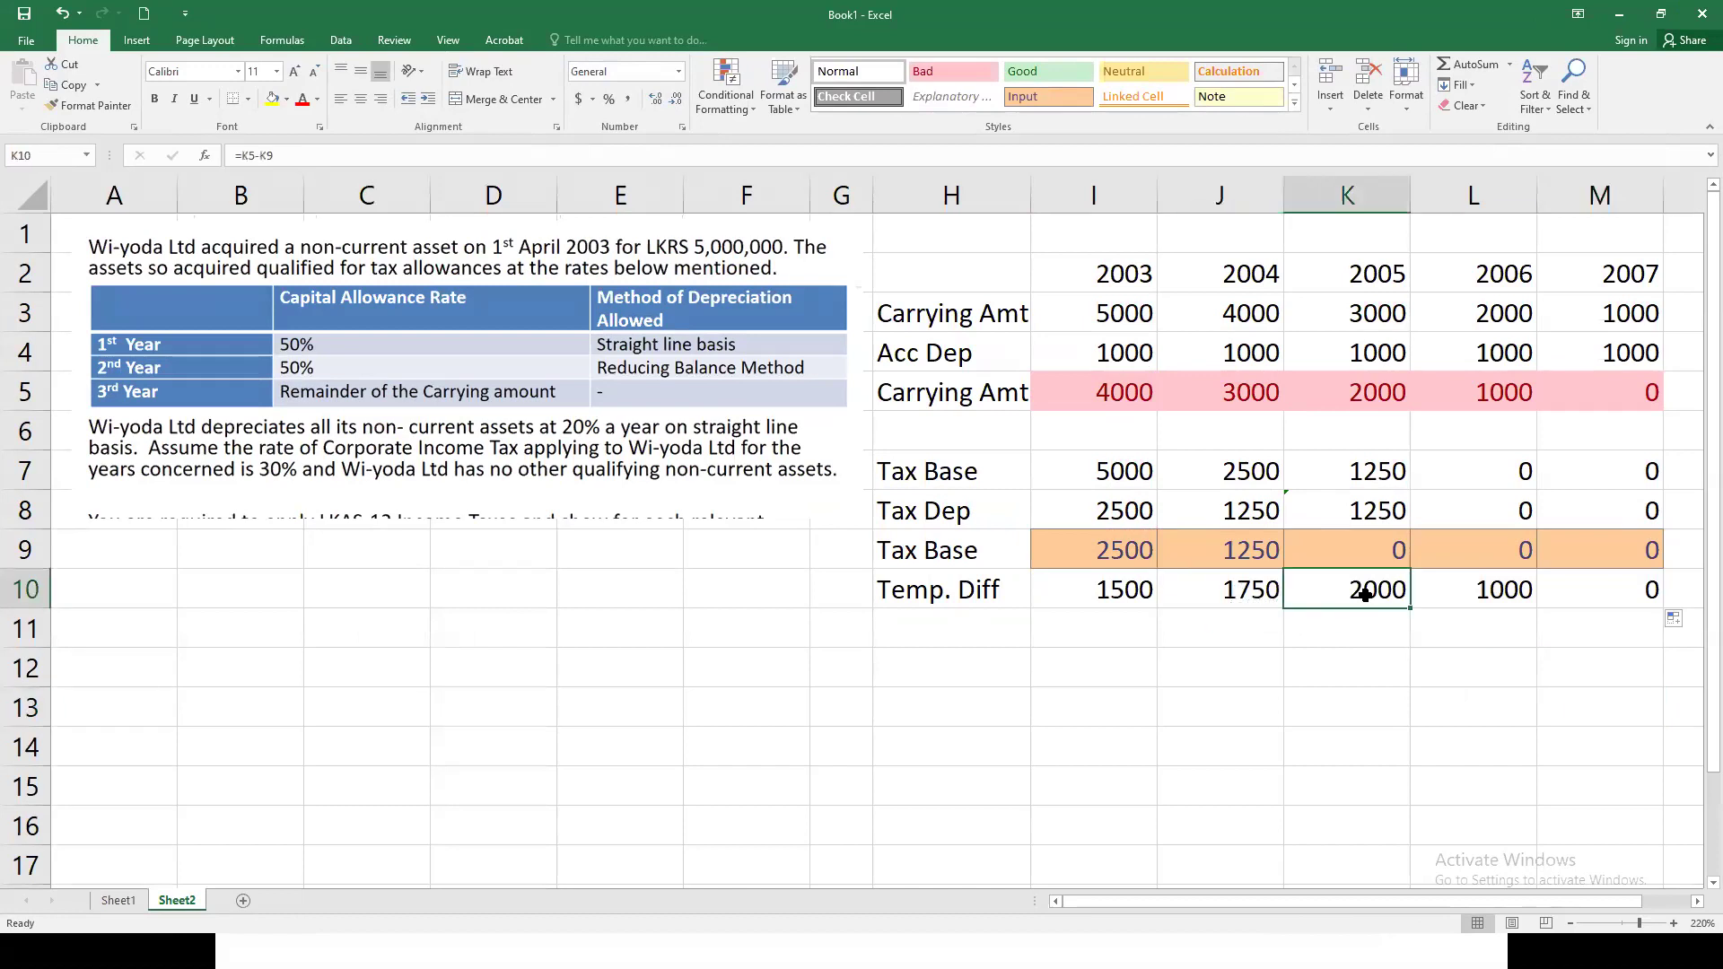
{"action": "left_click", "coordinate": [1358, 392]}
{"action": "left_click", "coordinate": [1363, 581]}
{"action": "left_click", "coordinate": [1484, 405]}
{"action": "left_click", "coordinate": [1618, 420]}
{"action": "left_click", "coordinate": [1618, 579]}
{"action": "left_click", "coordinate": [944, 595]}
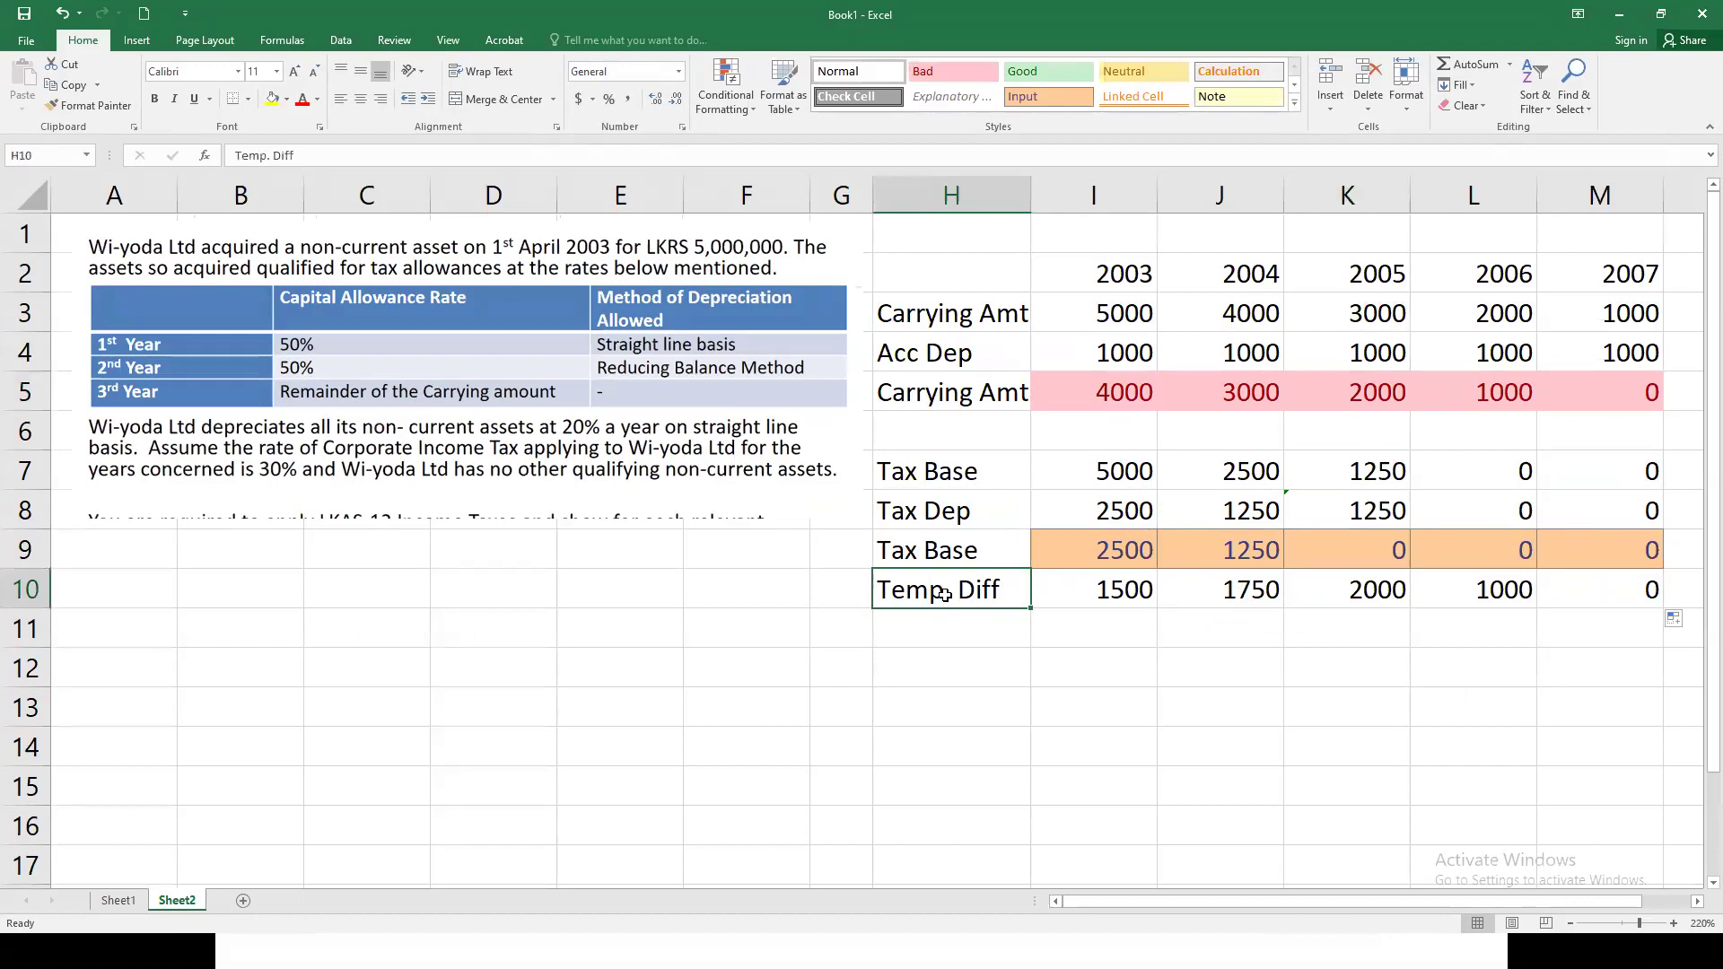
Step: Mark the requirement letters beside the answer rows, "A" in G10 and "b" in G11
{"action": "left_click", "coordinate": [825, 597]}
{"action": "type", "text": "A"}
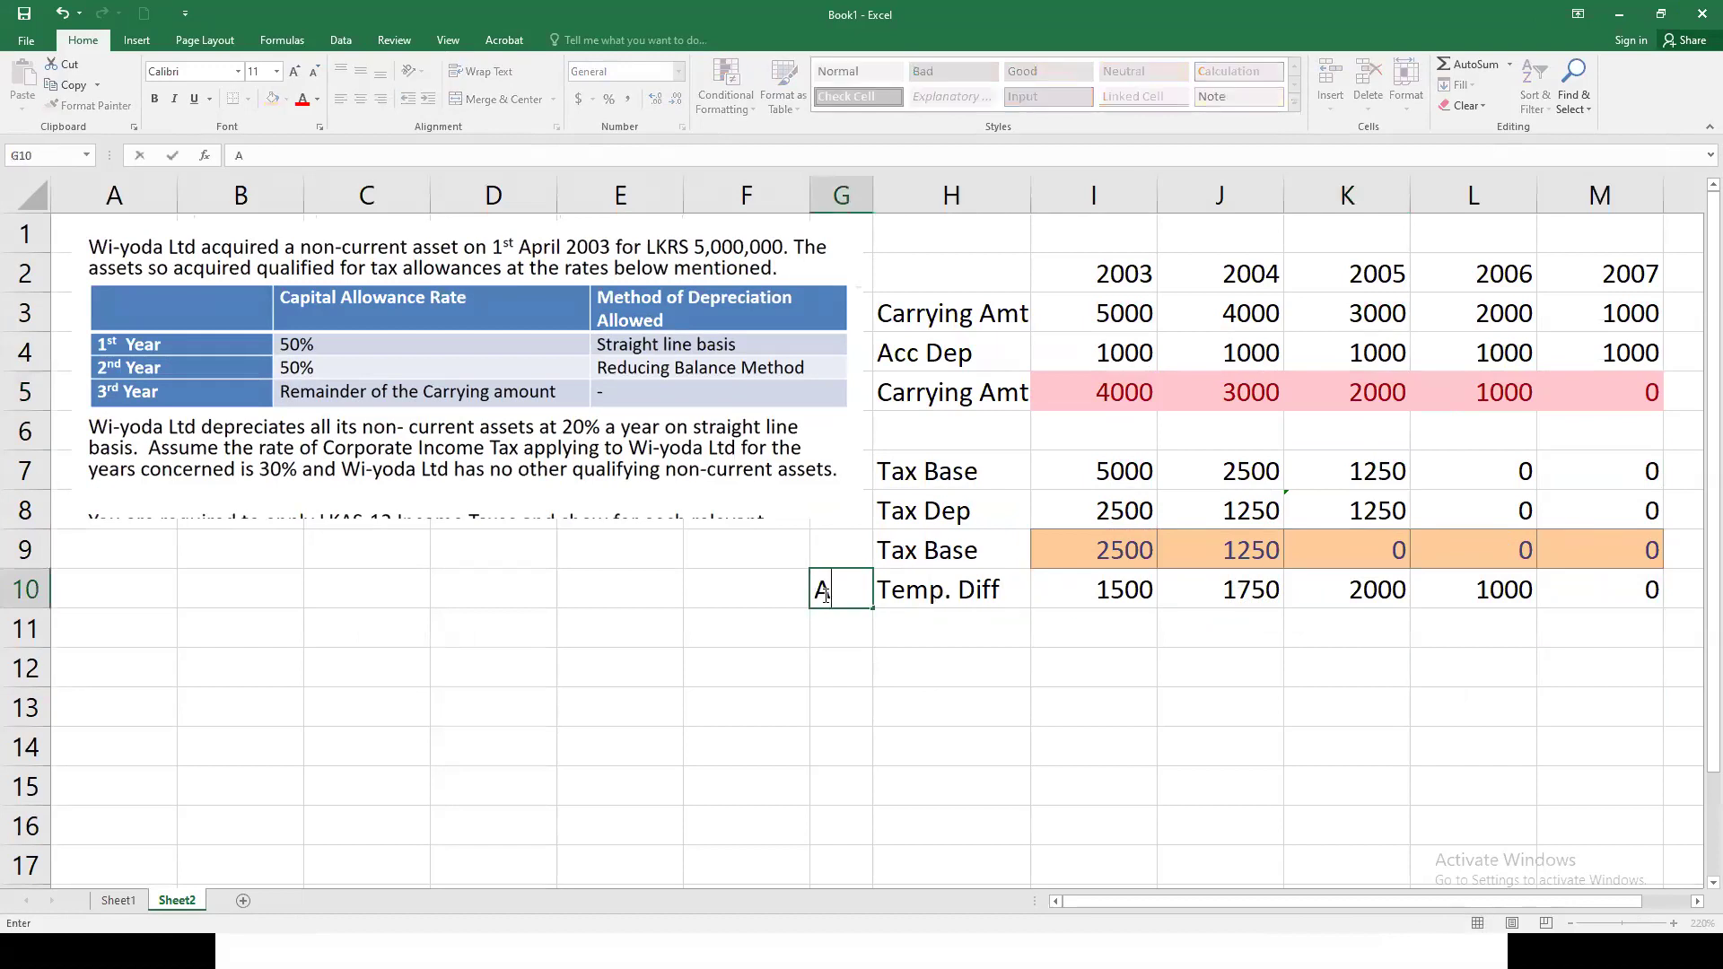
{"action": "key", "text": "Return"}
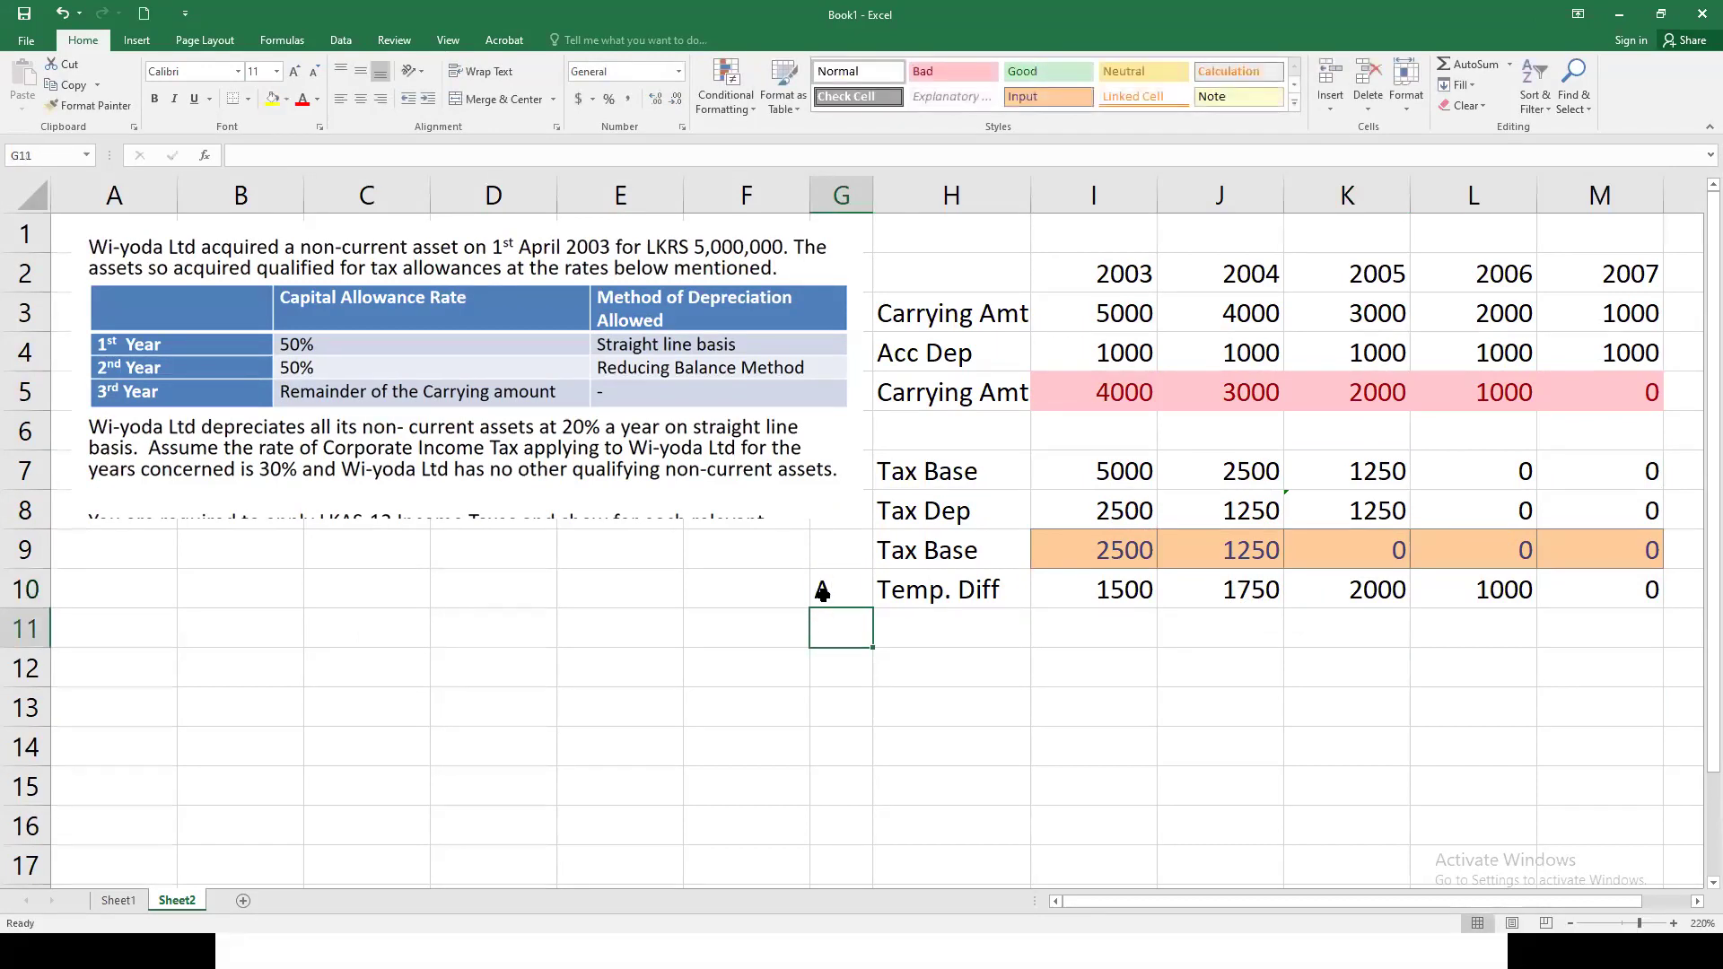
{"action": "type", "text": "b"}
Step: Check requirement b on the PowerPoint Illustration slide, and label H11 in the Excel workbook "Deff. T . L"
{"action": "key", "text": "alt+Tab"}
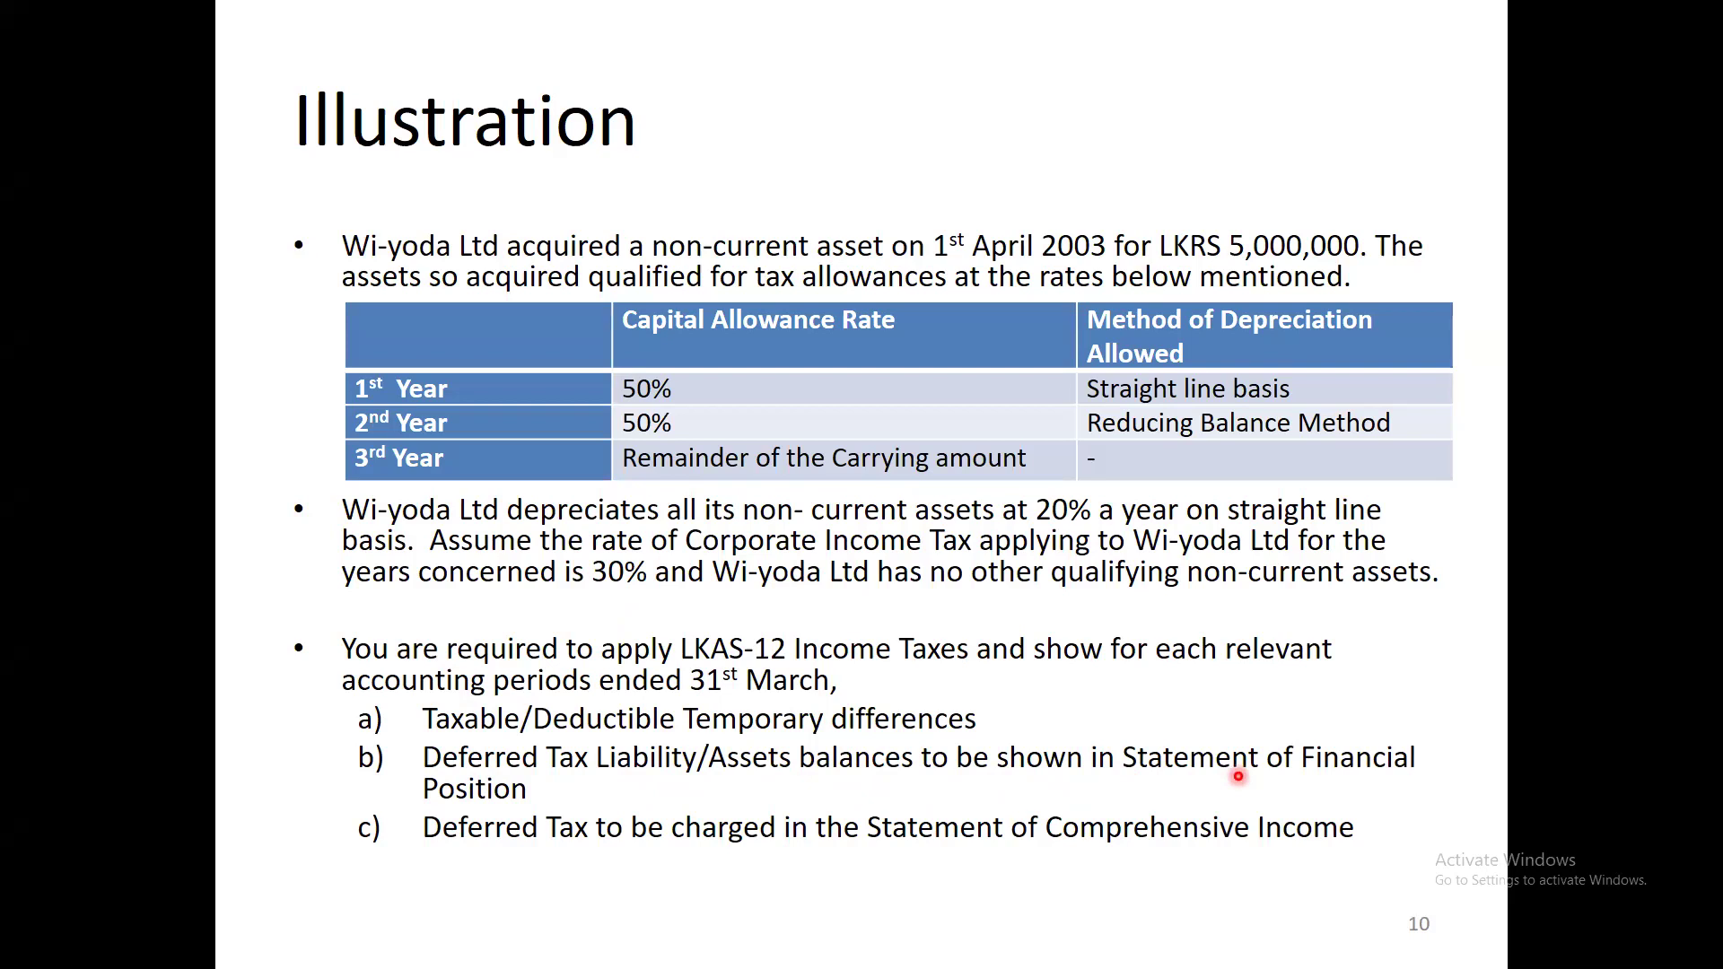
{"action": "key", "text": "super+Tab"}
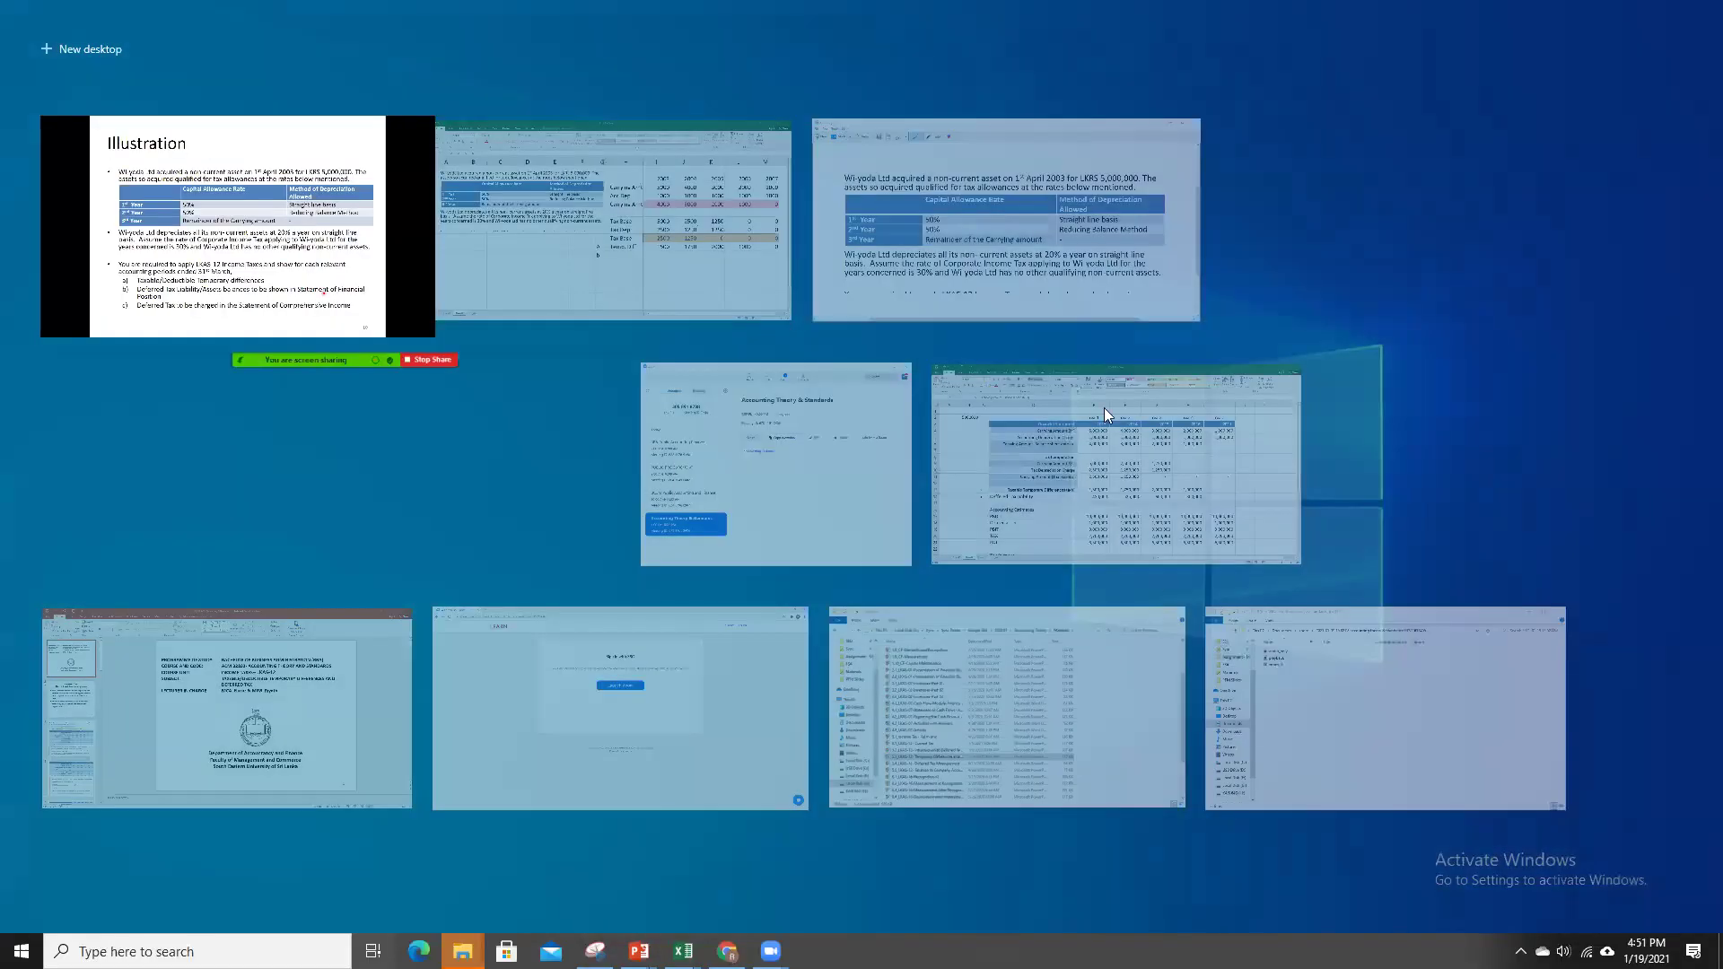
{"action": "left_click", "coordinate": [725, 210]}
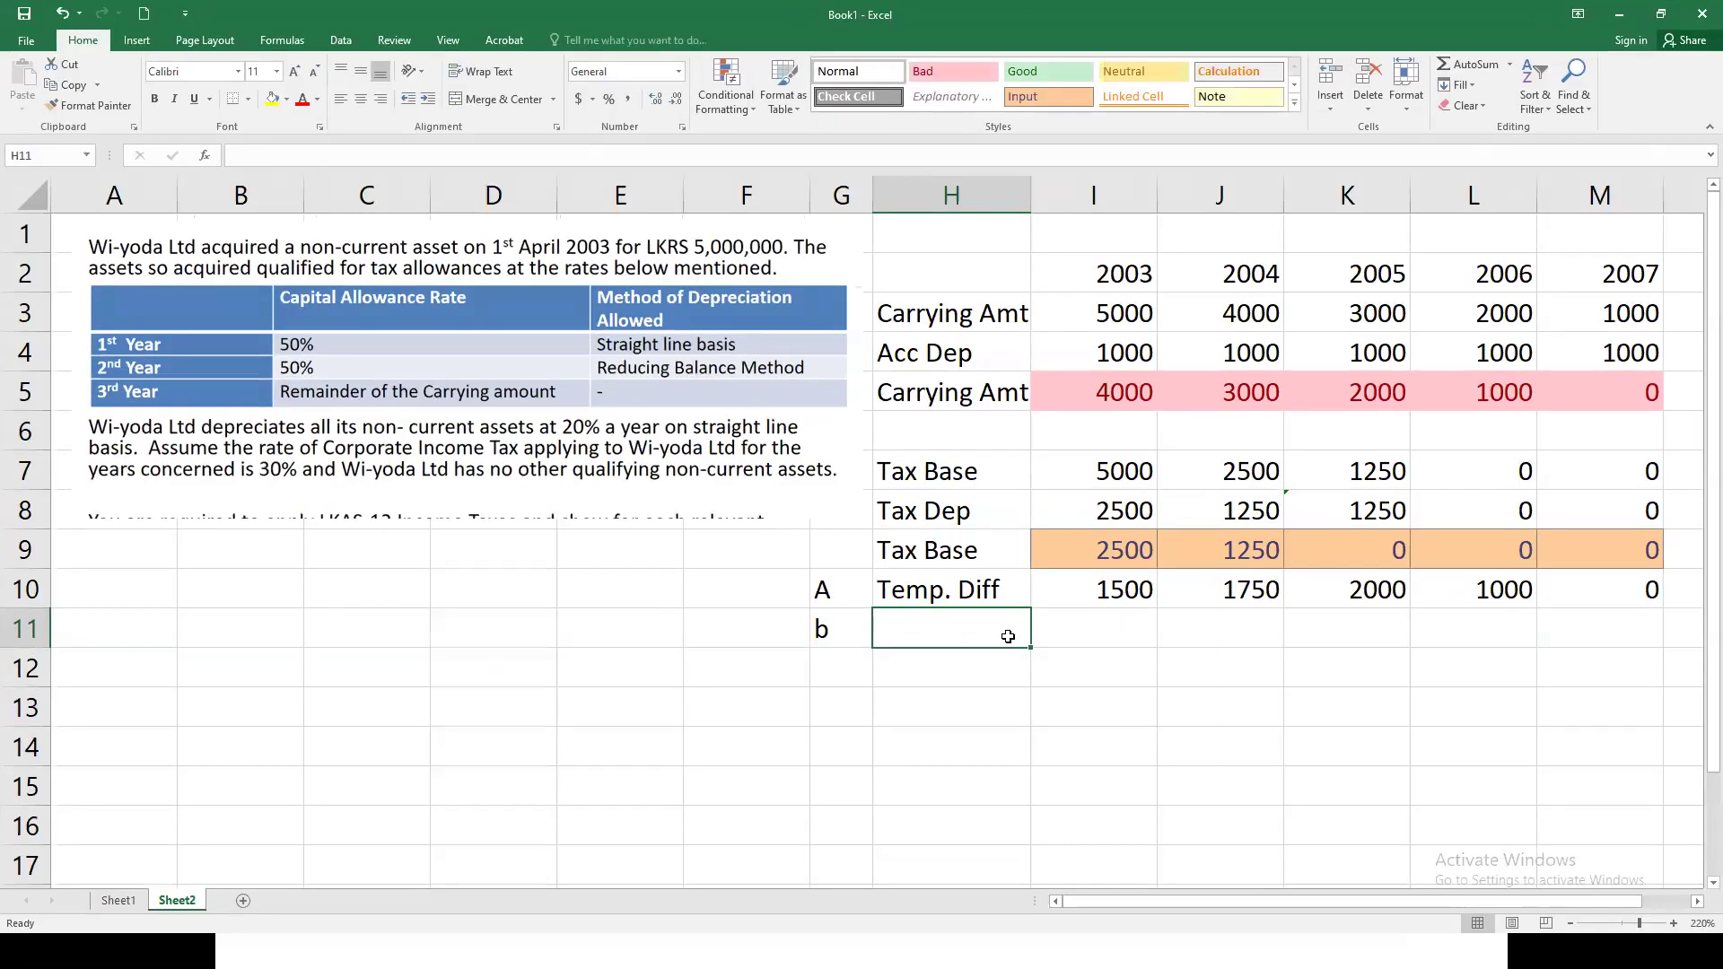
{"action": "type", "text": "Deff"}
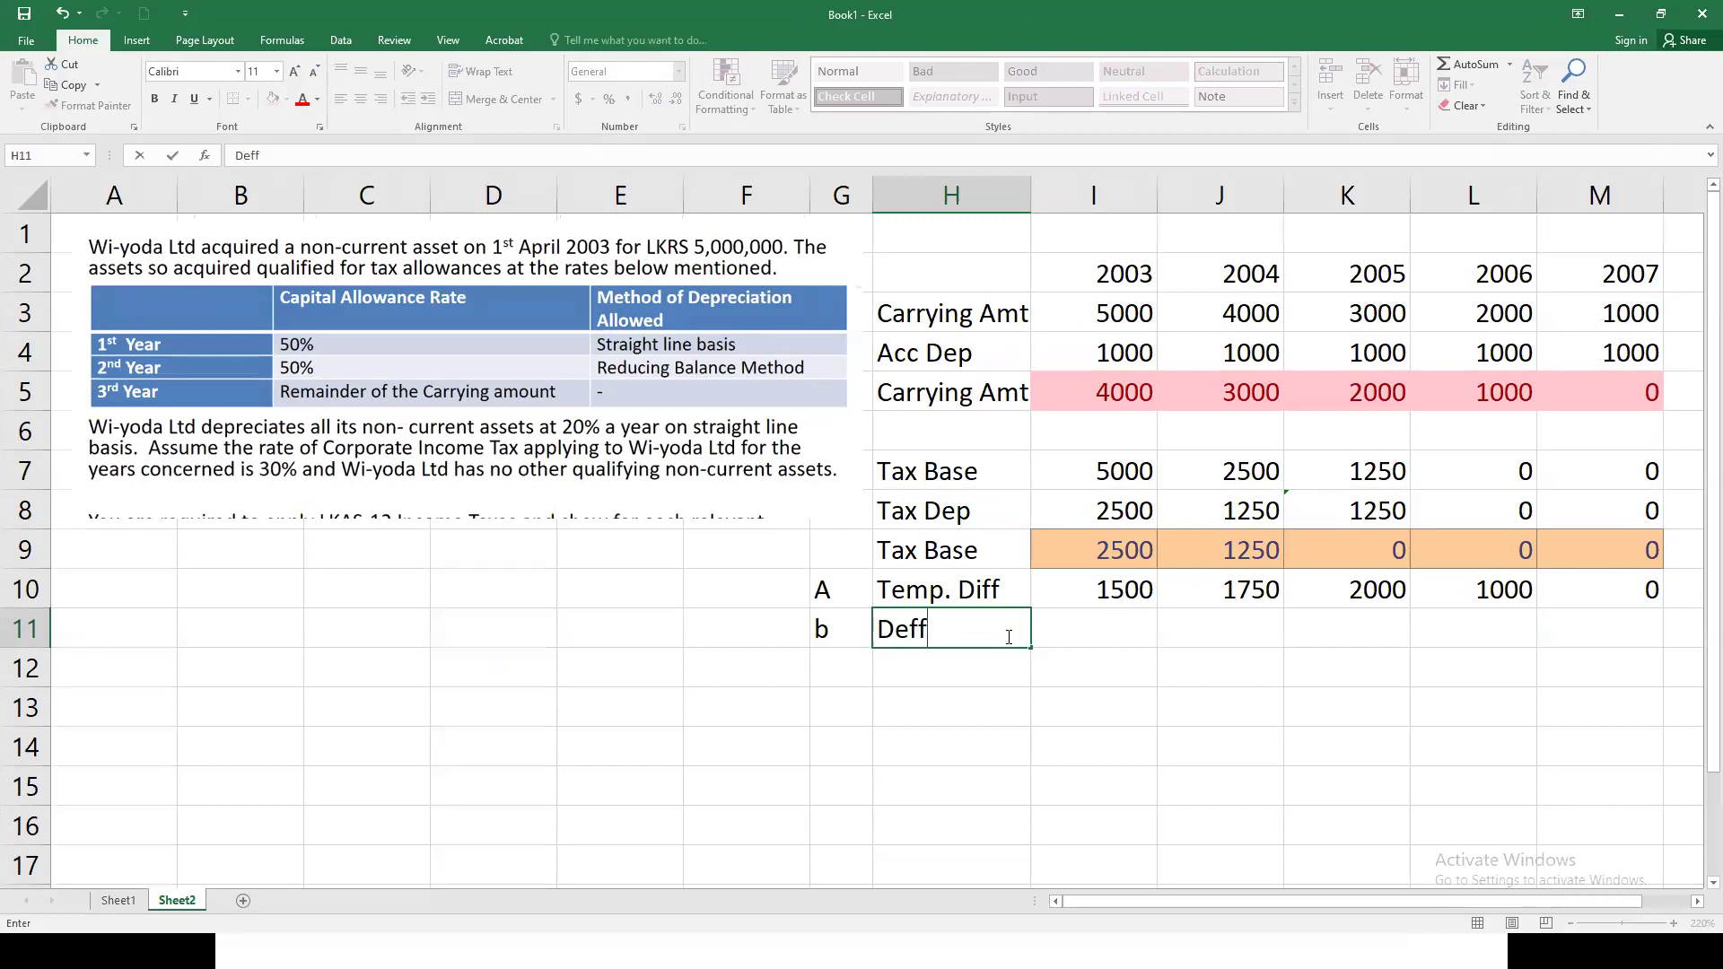
{"action": "type", "text": ". T . L"}
{"action": "key", "text": "Return"}
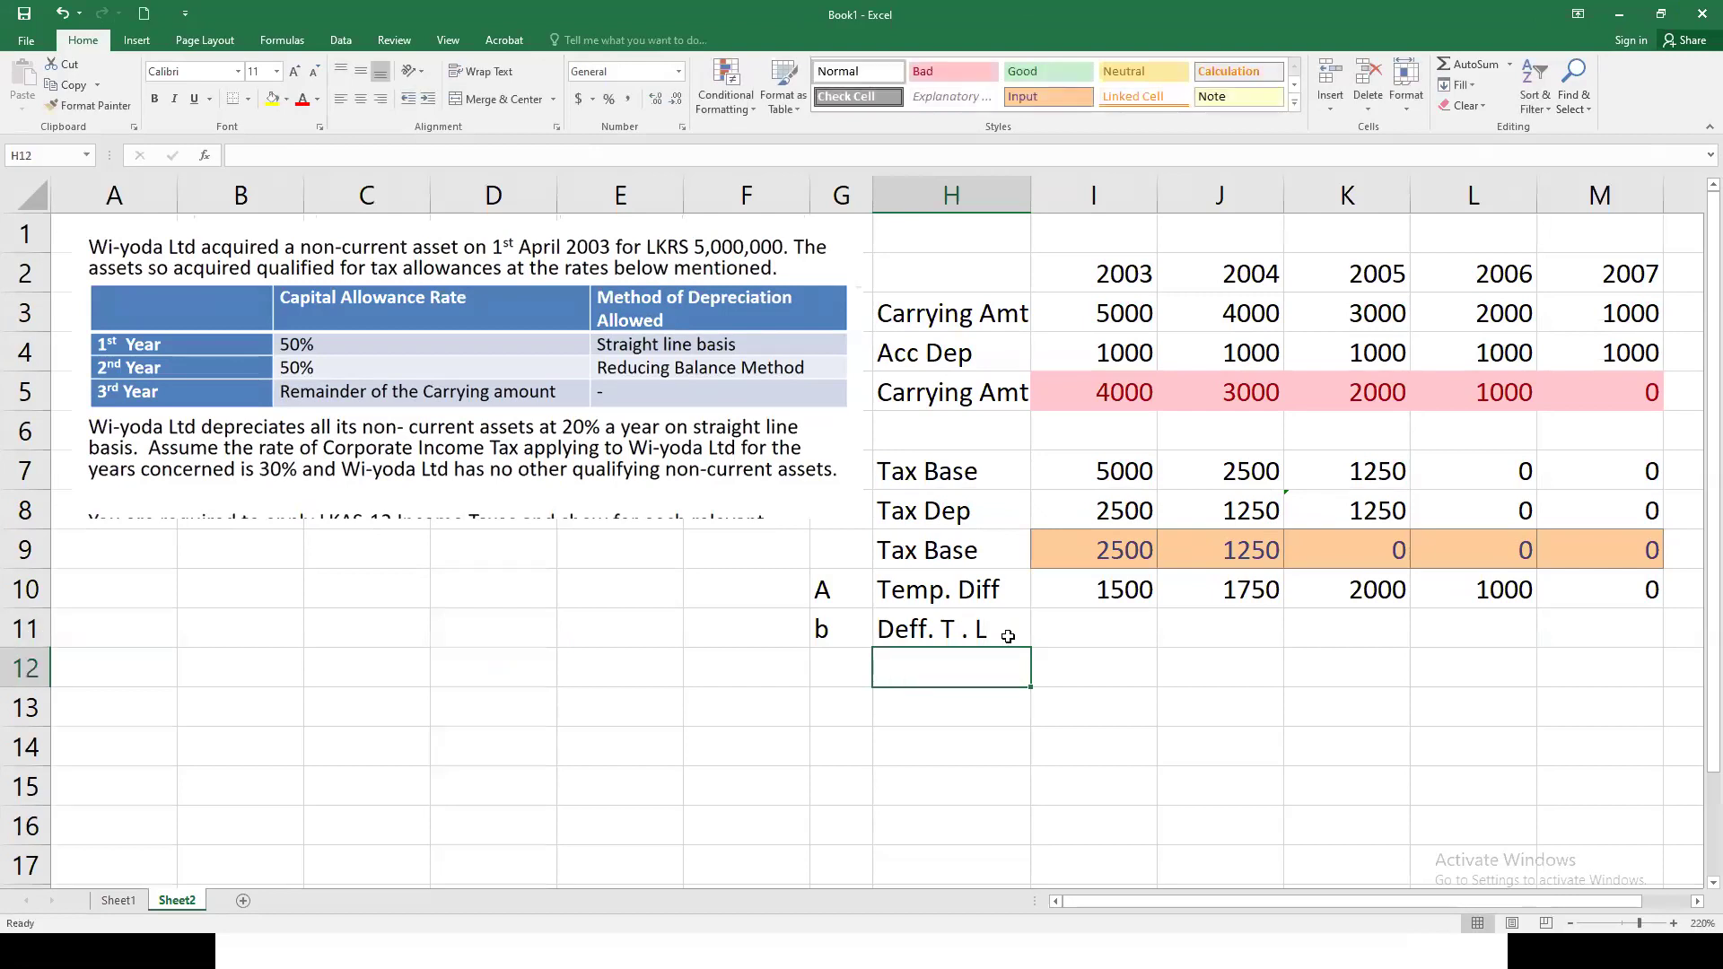
Step: Calculate the 2003 deferred tax liability in I11 as the temporary difference in I10 multiplied by .3
{"action": "left_click", "coordinate": [1102, 636]}
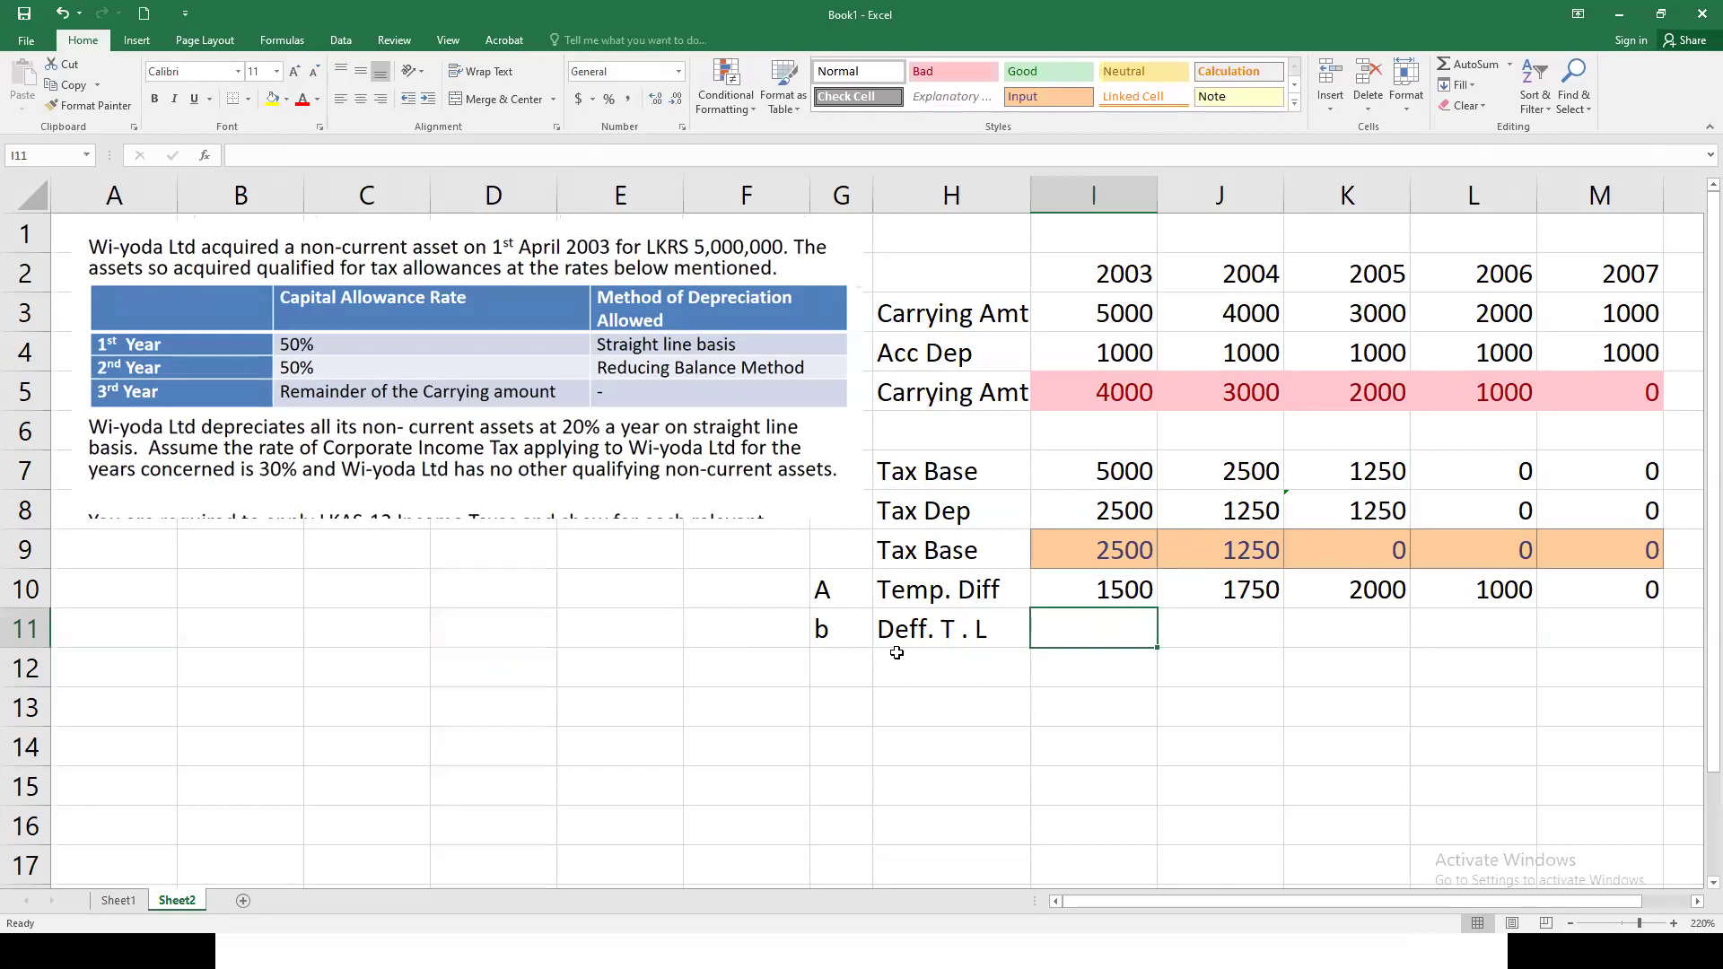
{"action": "type", "text": "="}
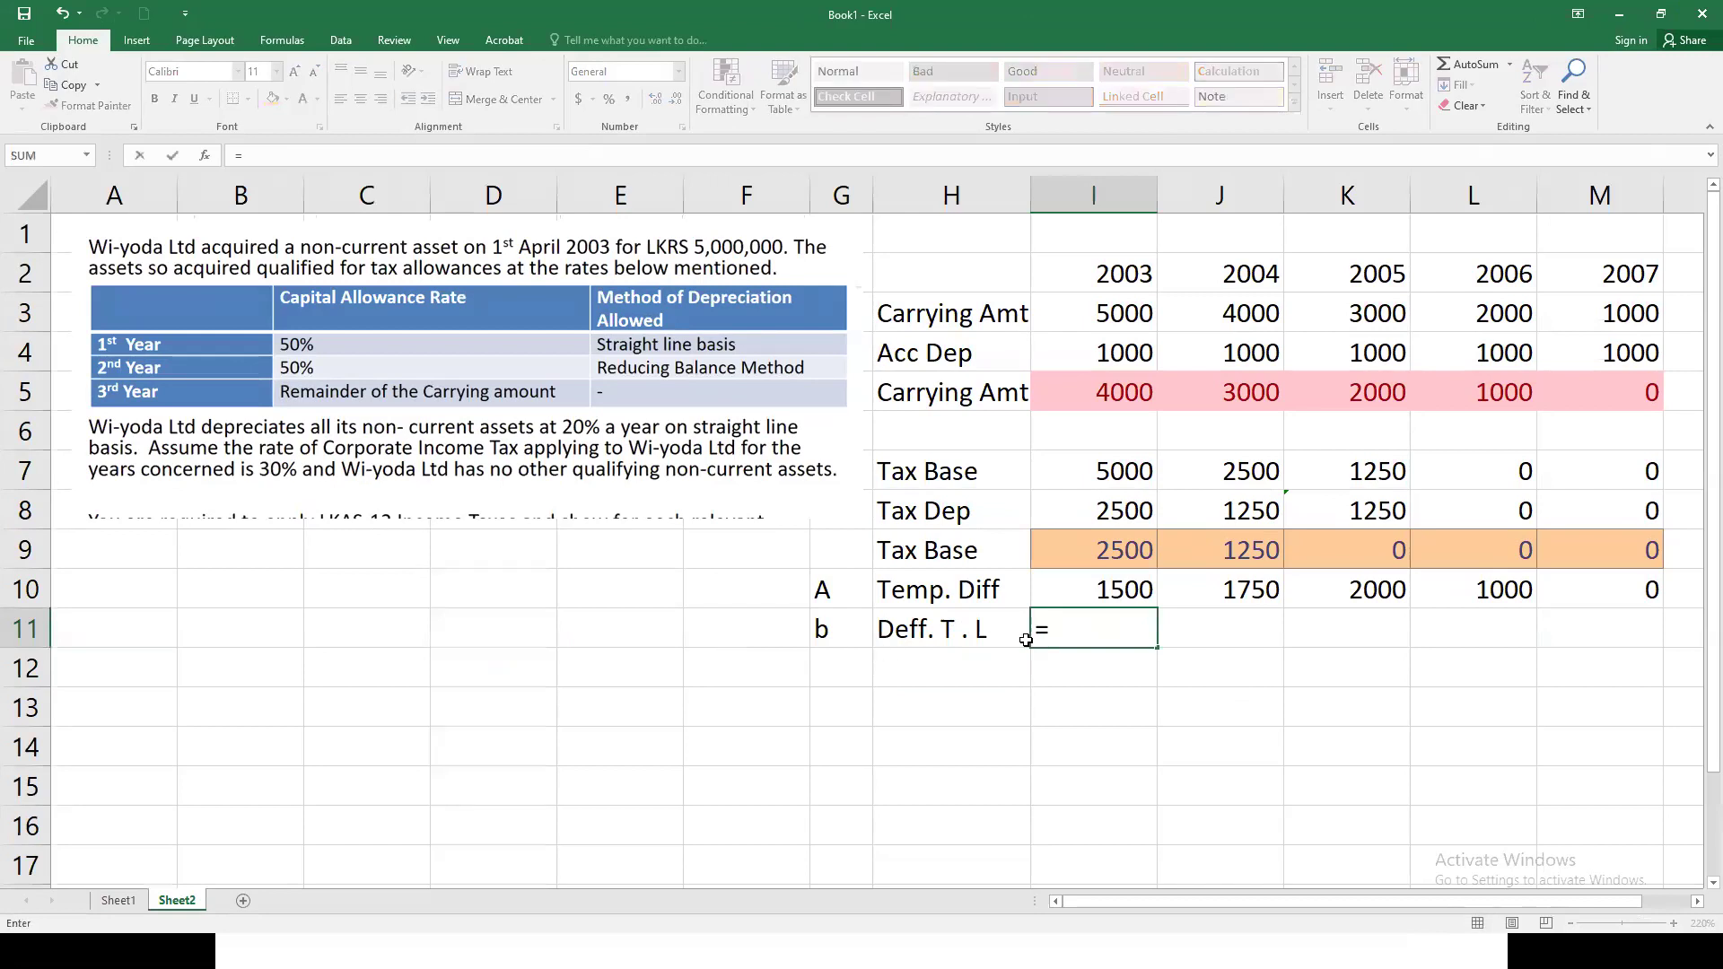
{"action": "left_click", "coordinate": [1111, 590]}
{"action": "type", "text": "*.3"}
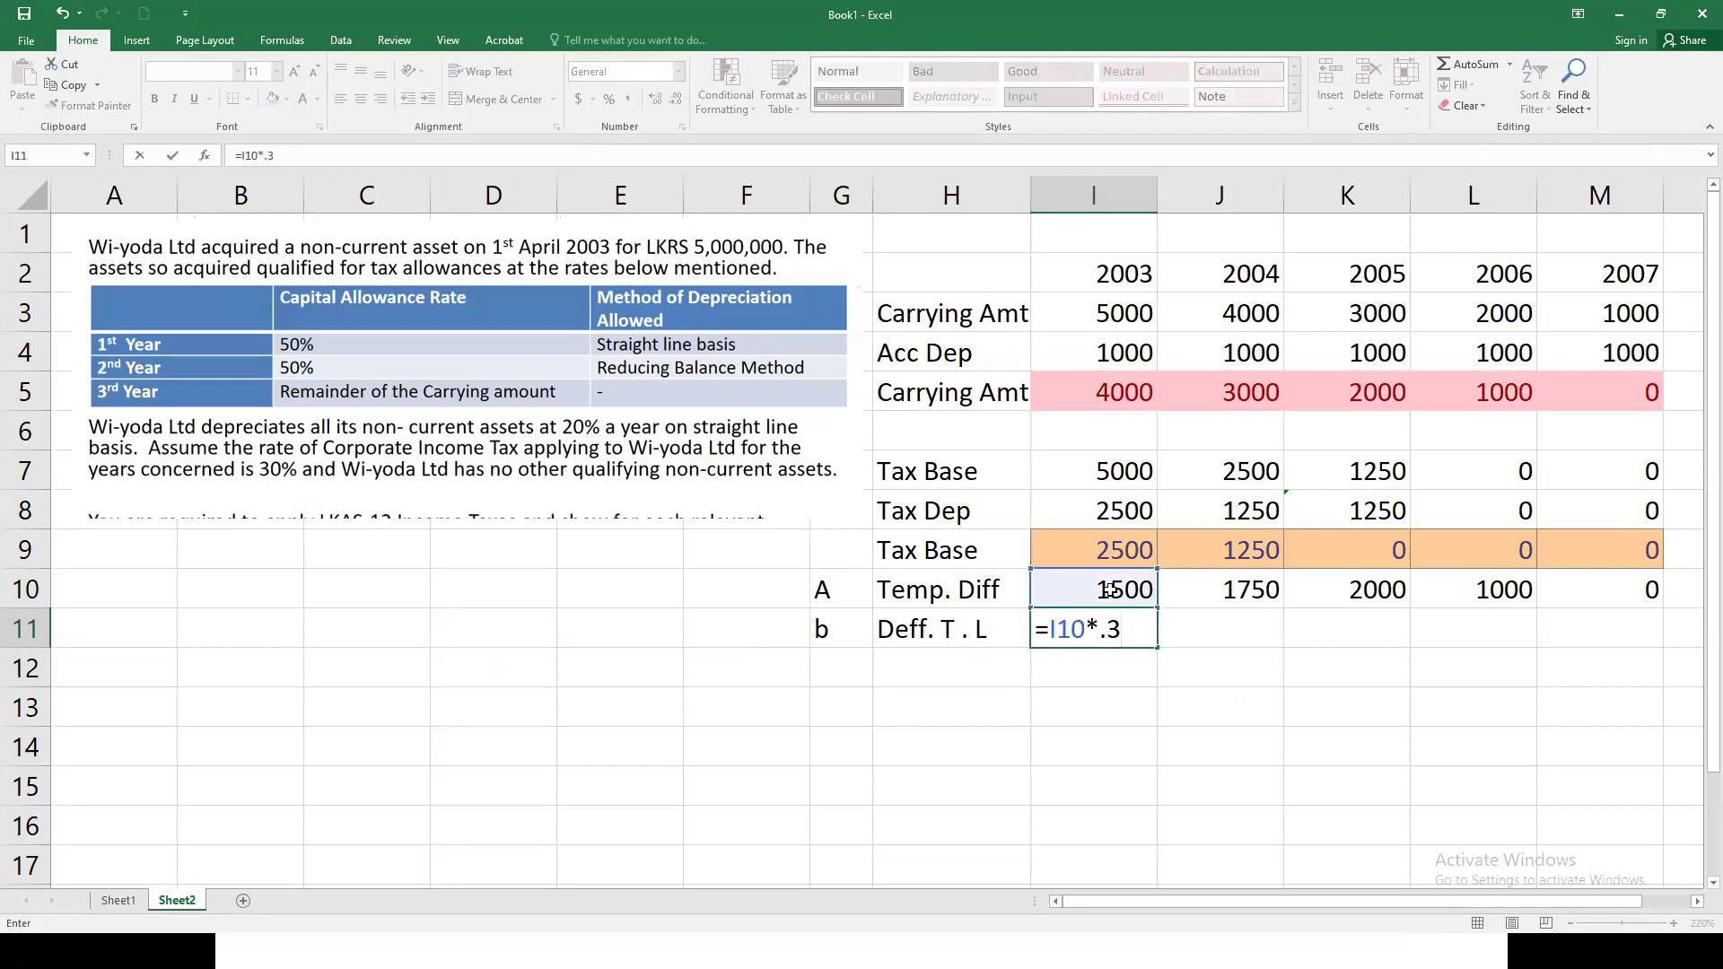
{"action": "key", "text": "Return"}
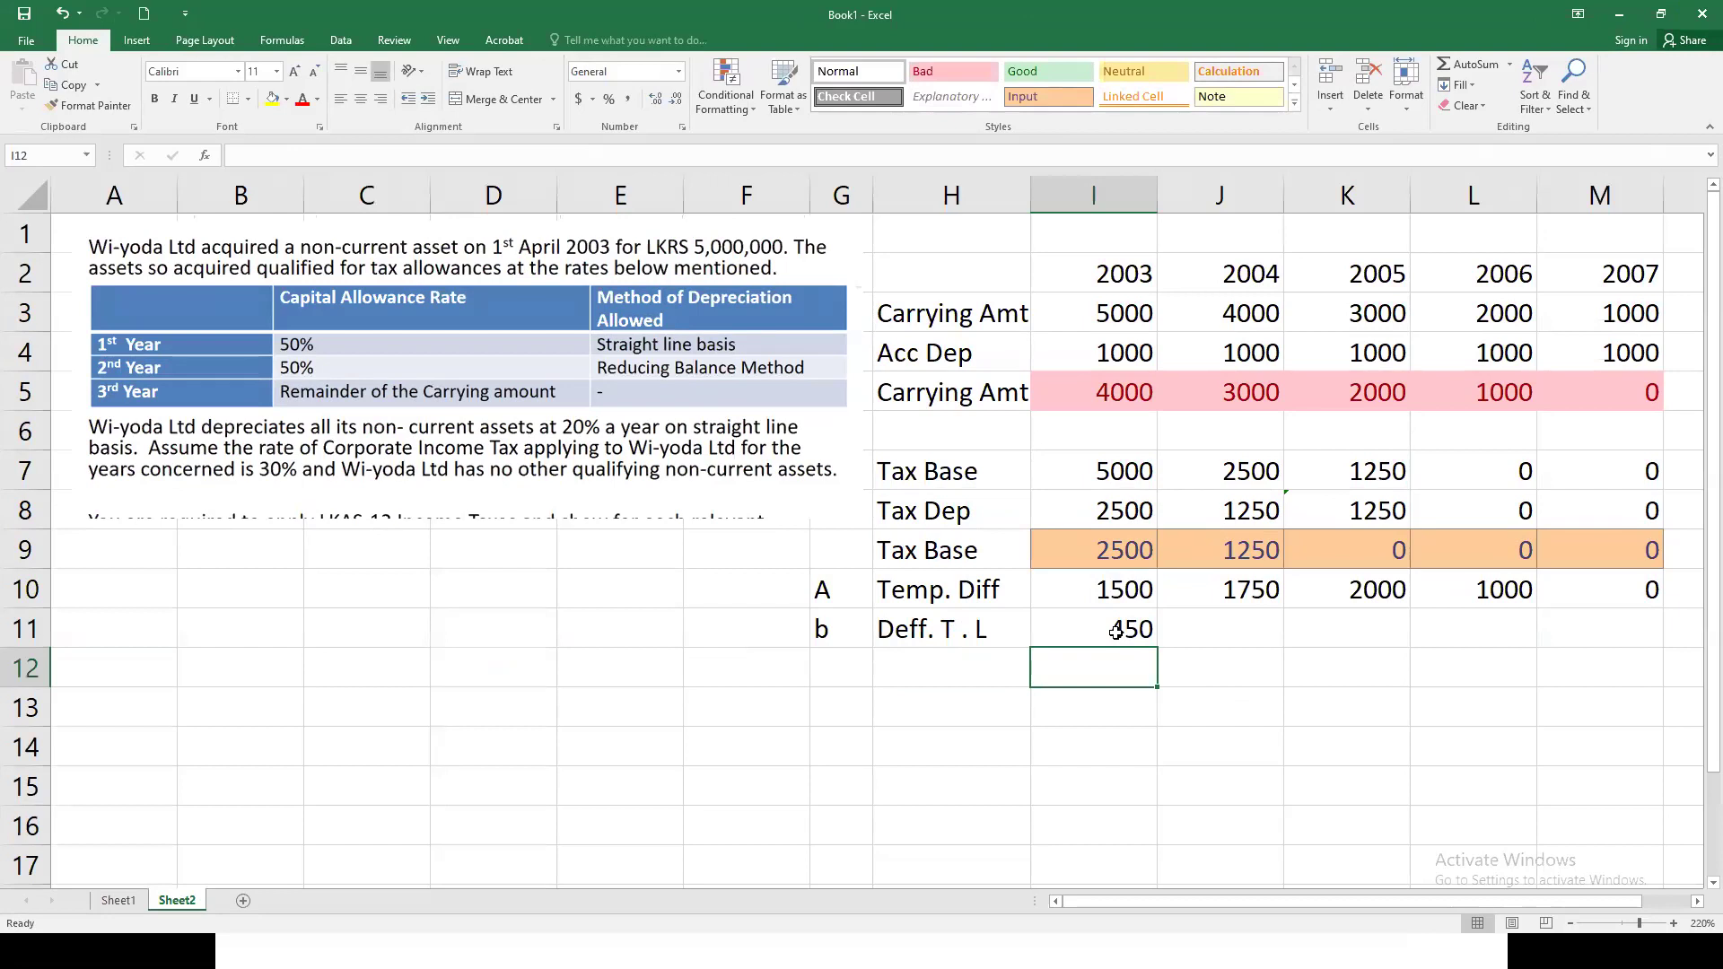
Step: Fill the deferred tax liability formula from I11 across to the 2007 column in M11
{"action": "left_click", "coordinate": [1115, 633]}
{"action": "left_click_drag", "start_coordinate": [1157, 647], "coordinate": [1629, 639]}
{"action": "left_click", "coordinate": [1442, 737]}
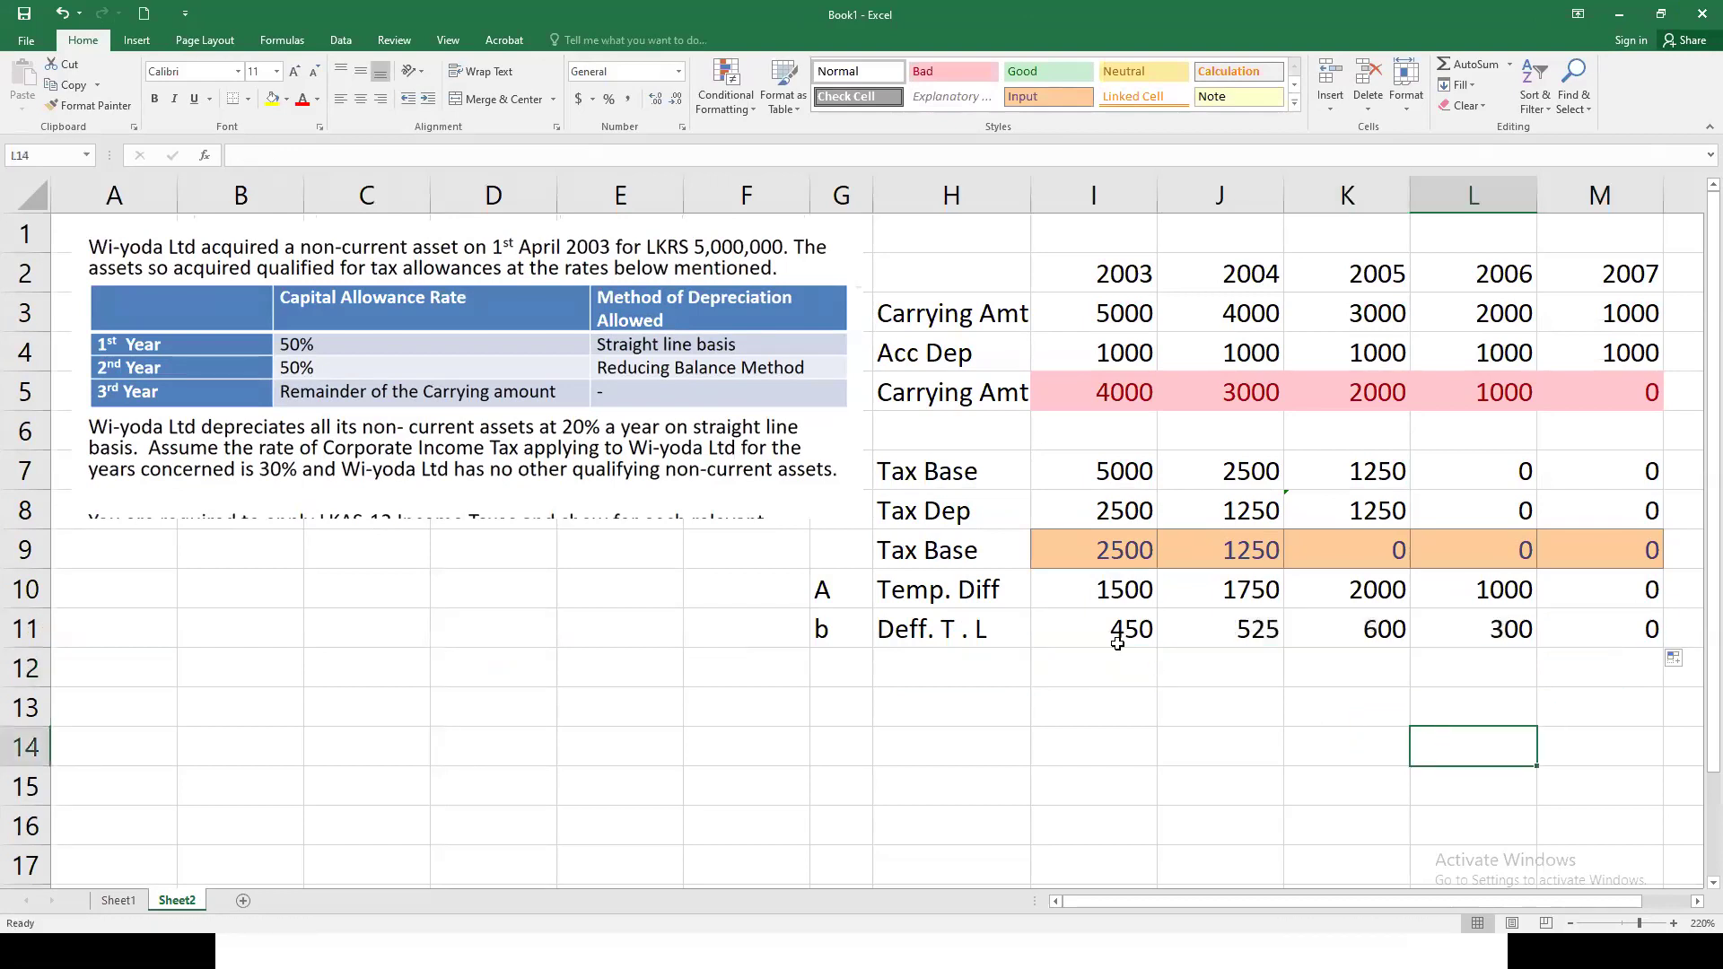
Step: Mark the row below the deferred tax liability with the requirement letter "c" in G12
{"action": "left_click", "coordinate": [835, 675]}
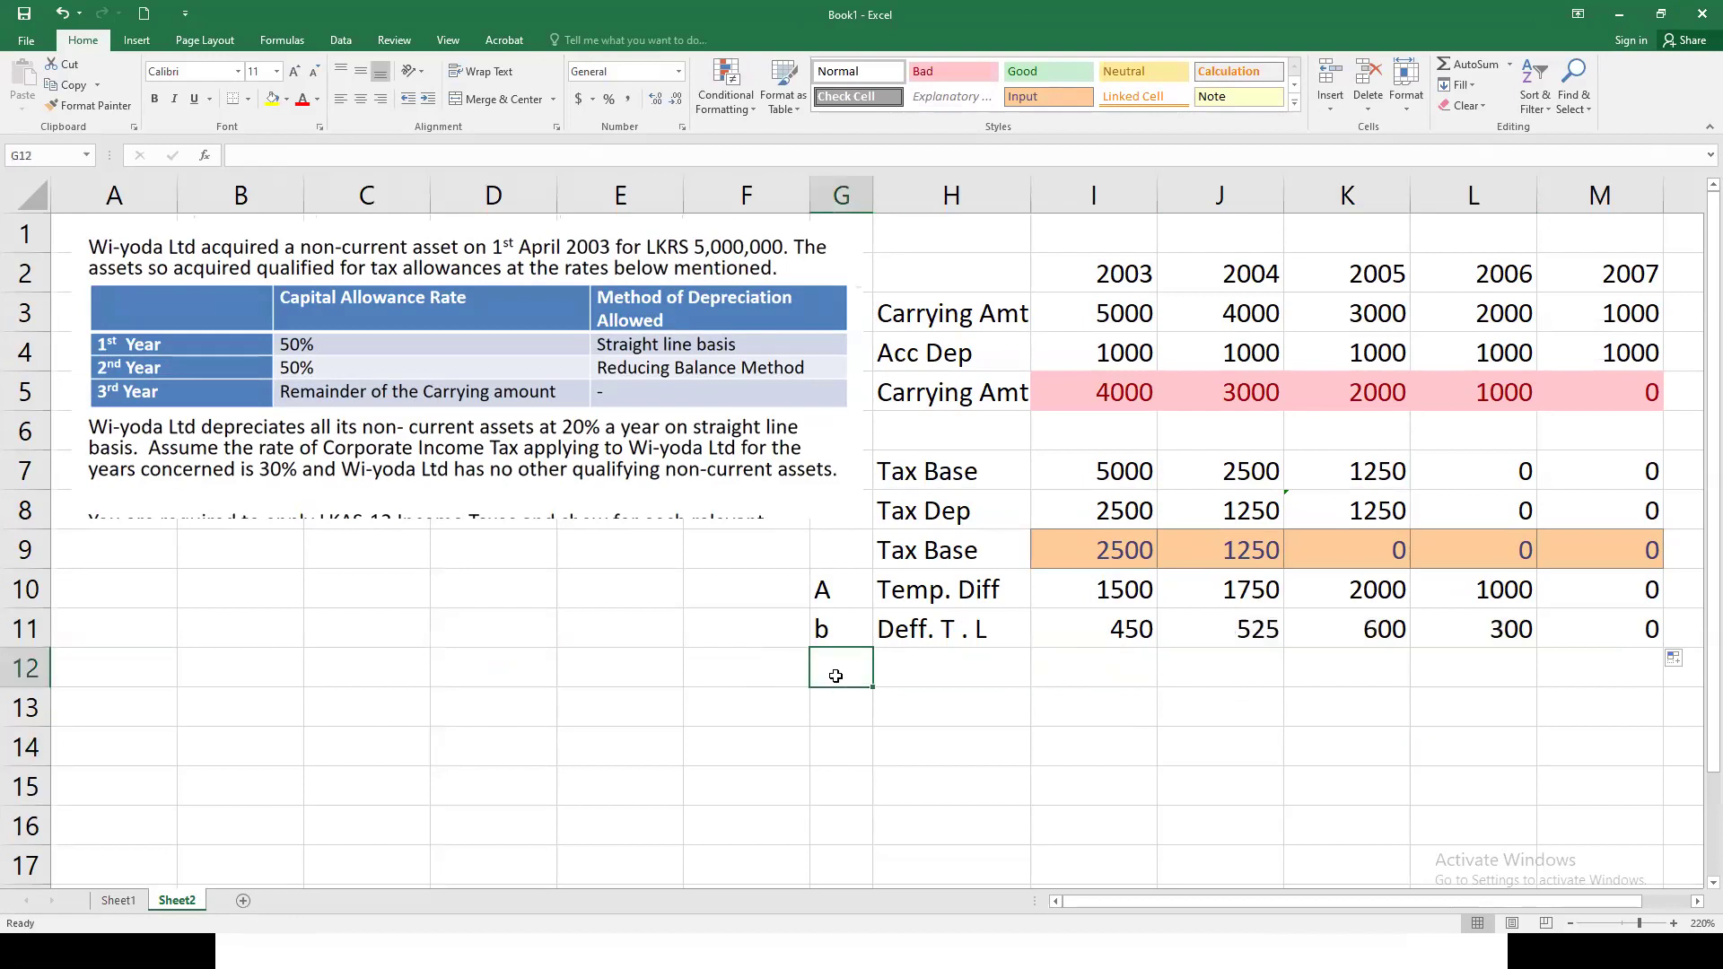
{"action": "left_click", "coordinate": [836, 631]}
{"action": "left_click", "coordinate": [837, 658]}
{"action": "type", "text": "b"}
{"action": "key", "text": "BackSpace"}
{"action": "type", "text": "c"}
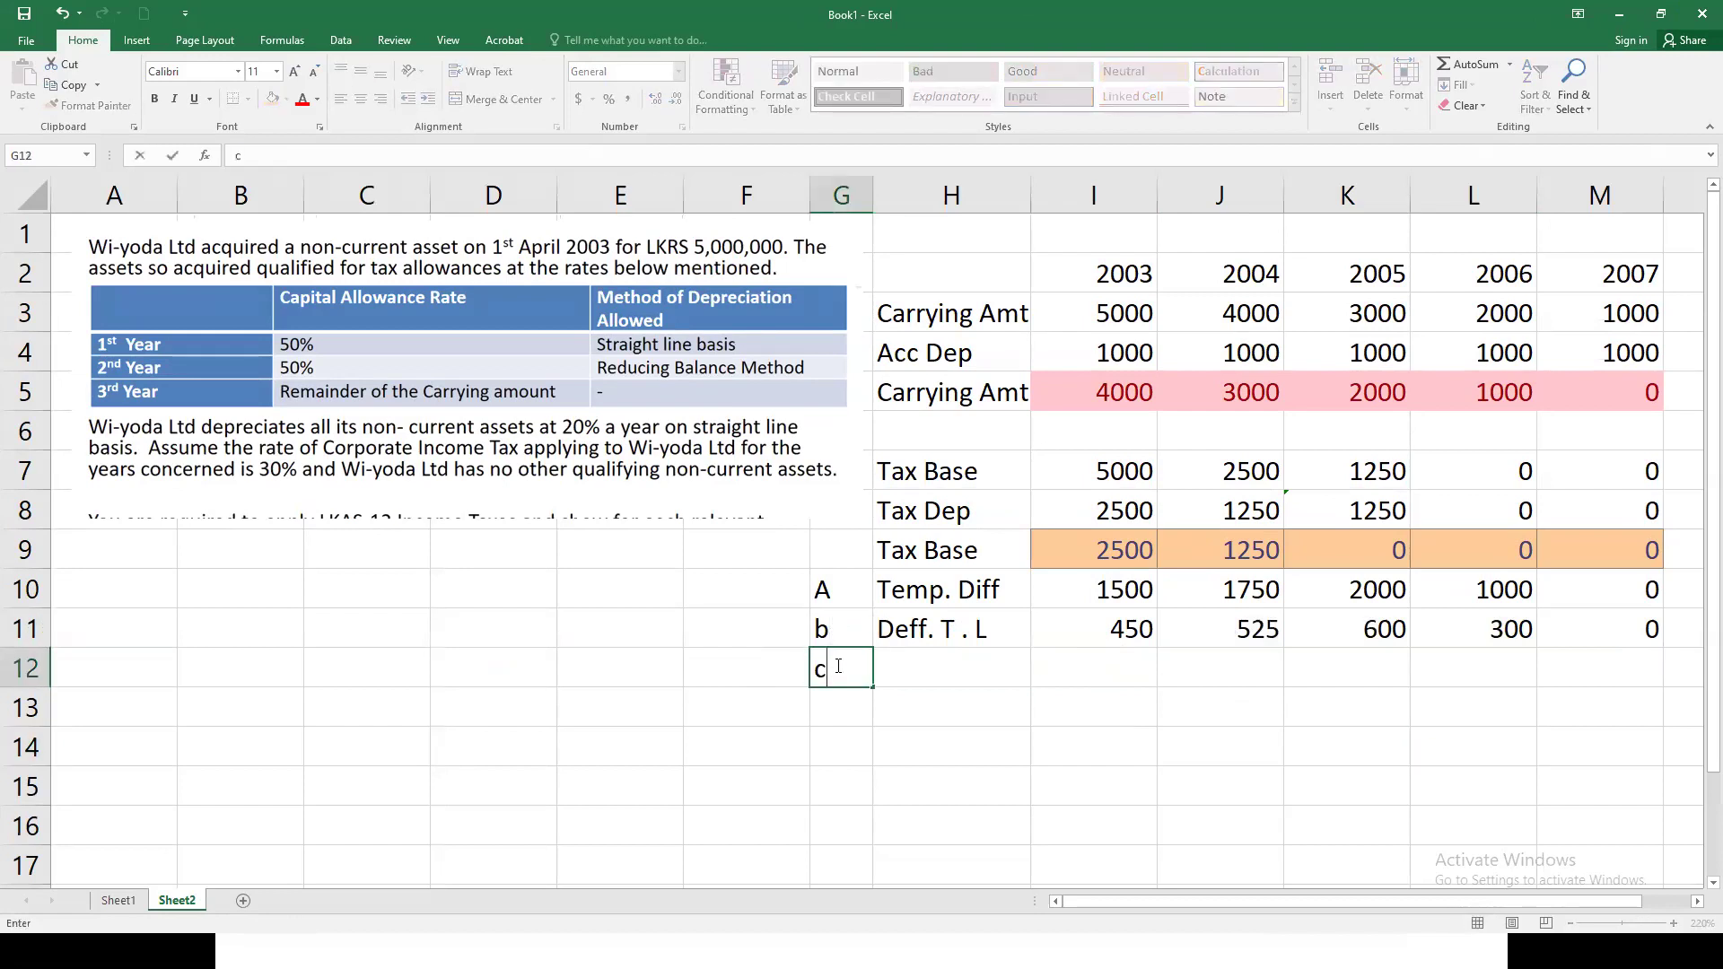
{"action": "key", "text": "Return"}
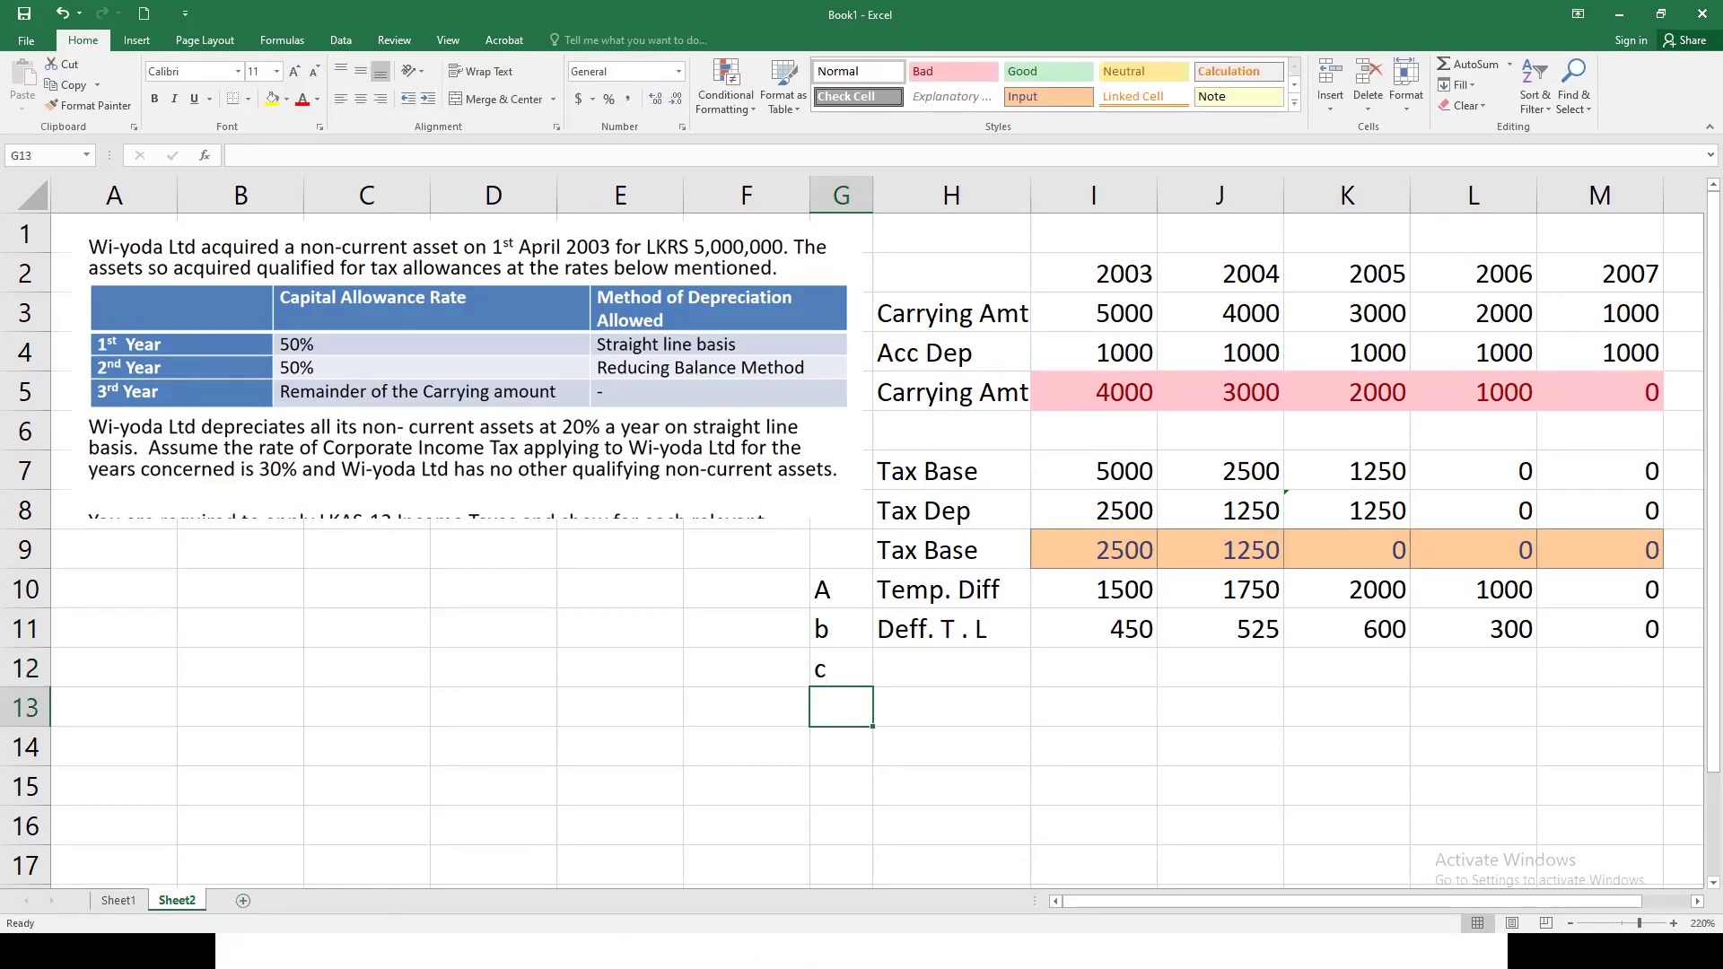
Step: Read requirement c on the PowerPoint Illustration slide and return to the Book1 workbook in Excel
{"action": "key", "text": "alt+Tab"}
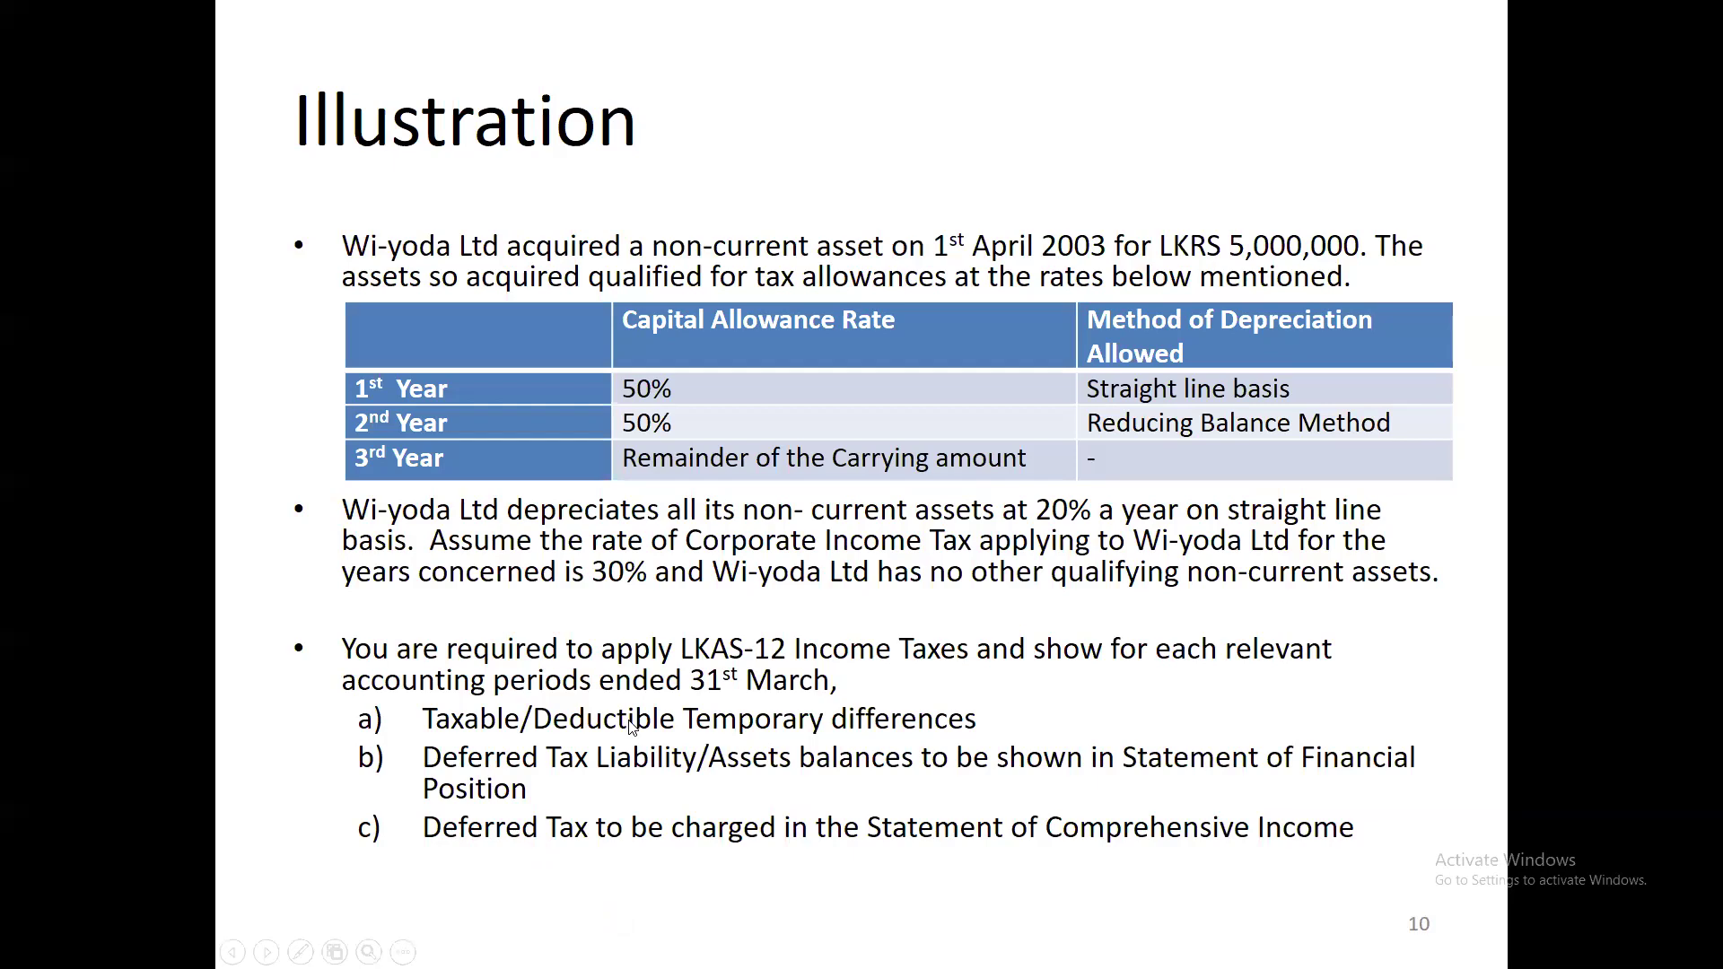
{"action": "key", "text": "super+Tab"}
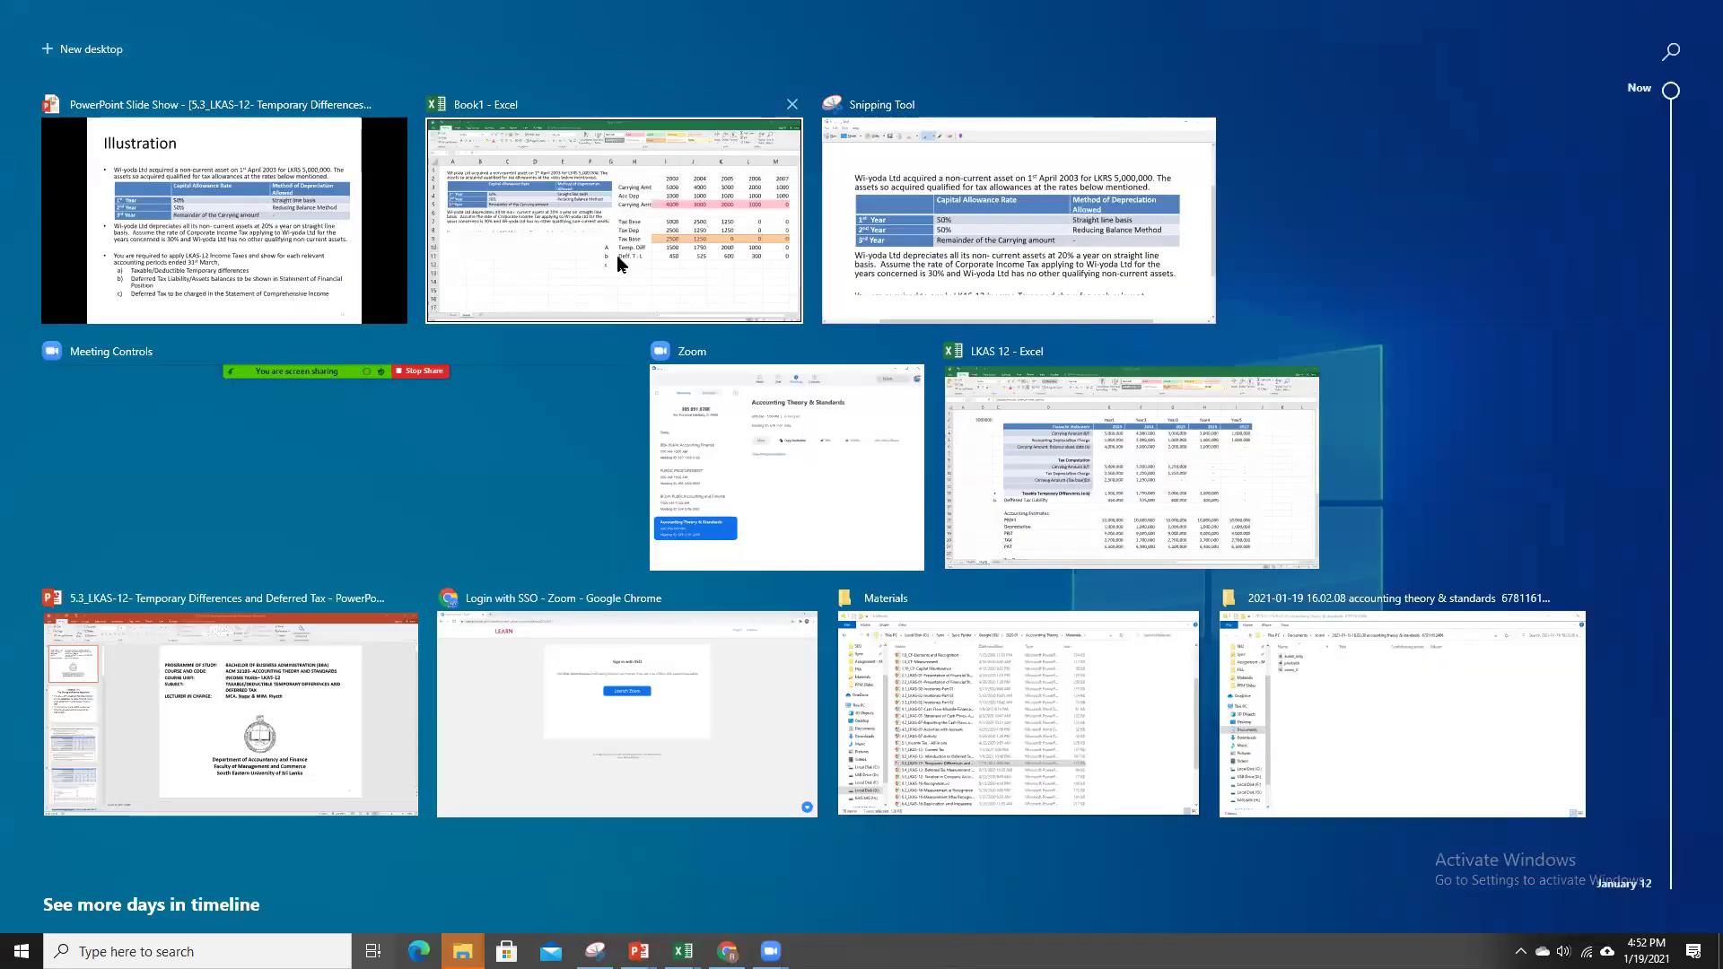
{"action": "left_click", "coordinate": [616, 255]}
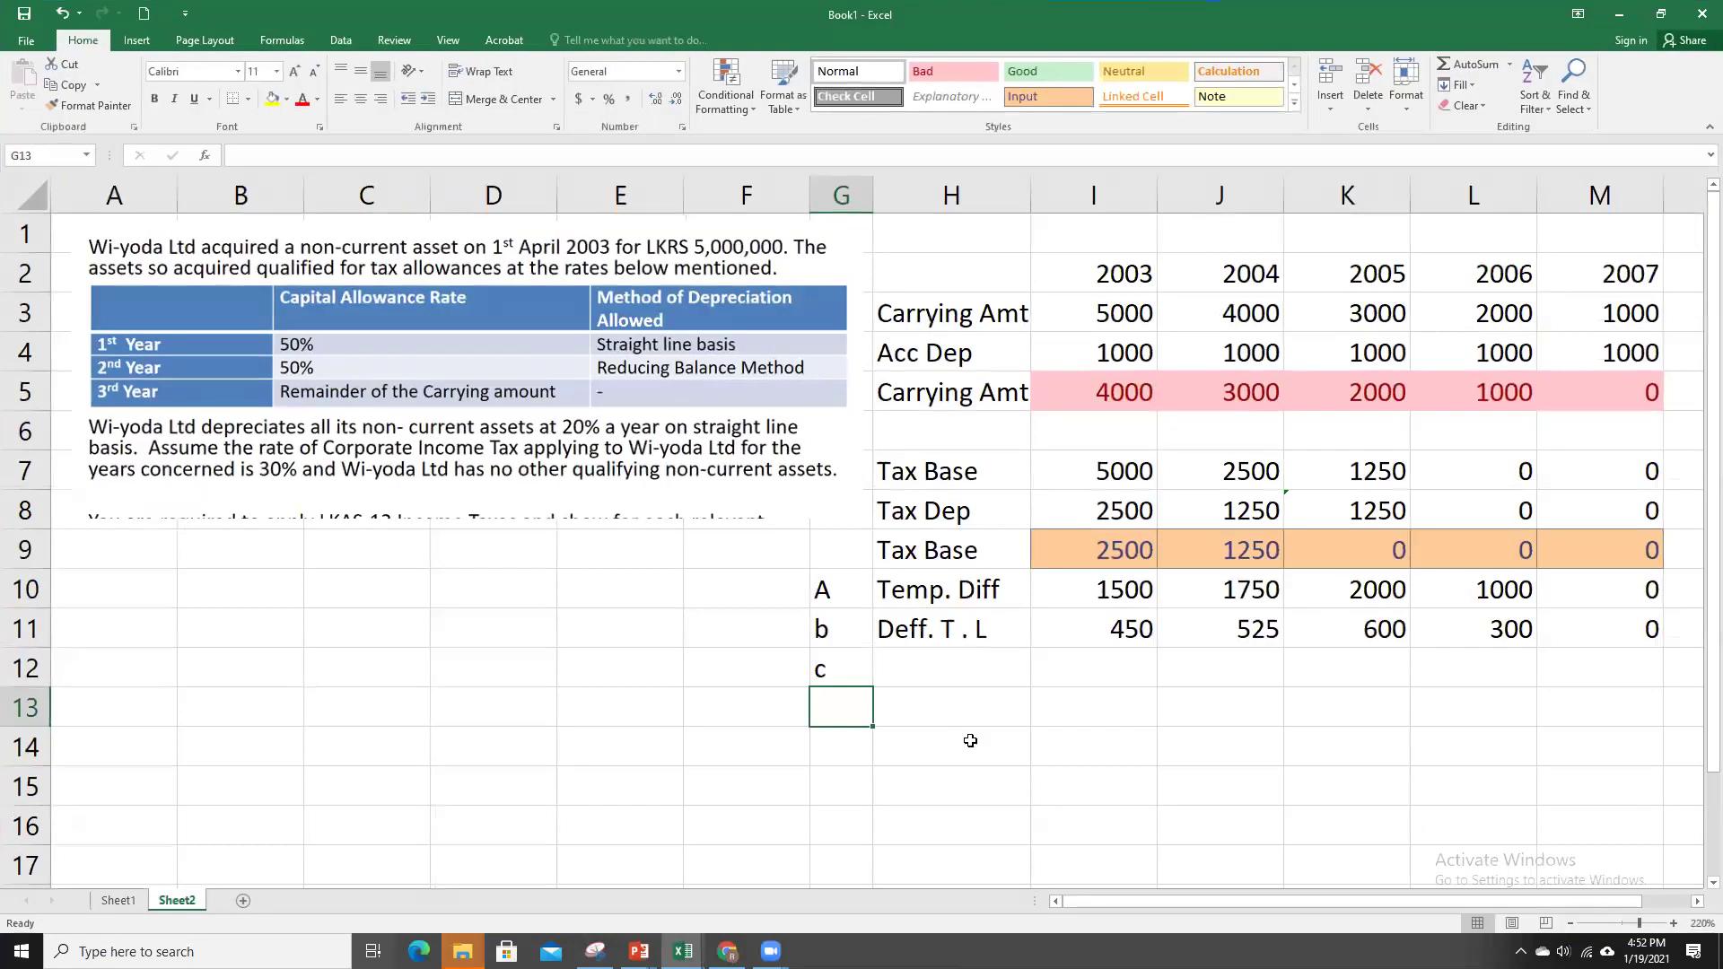
{"action": "left_click", "coordinate": [970, 741]}
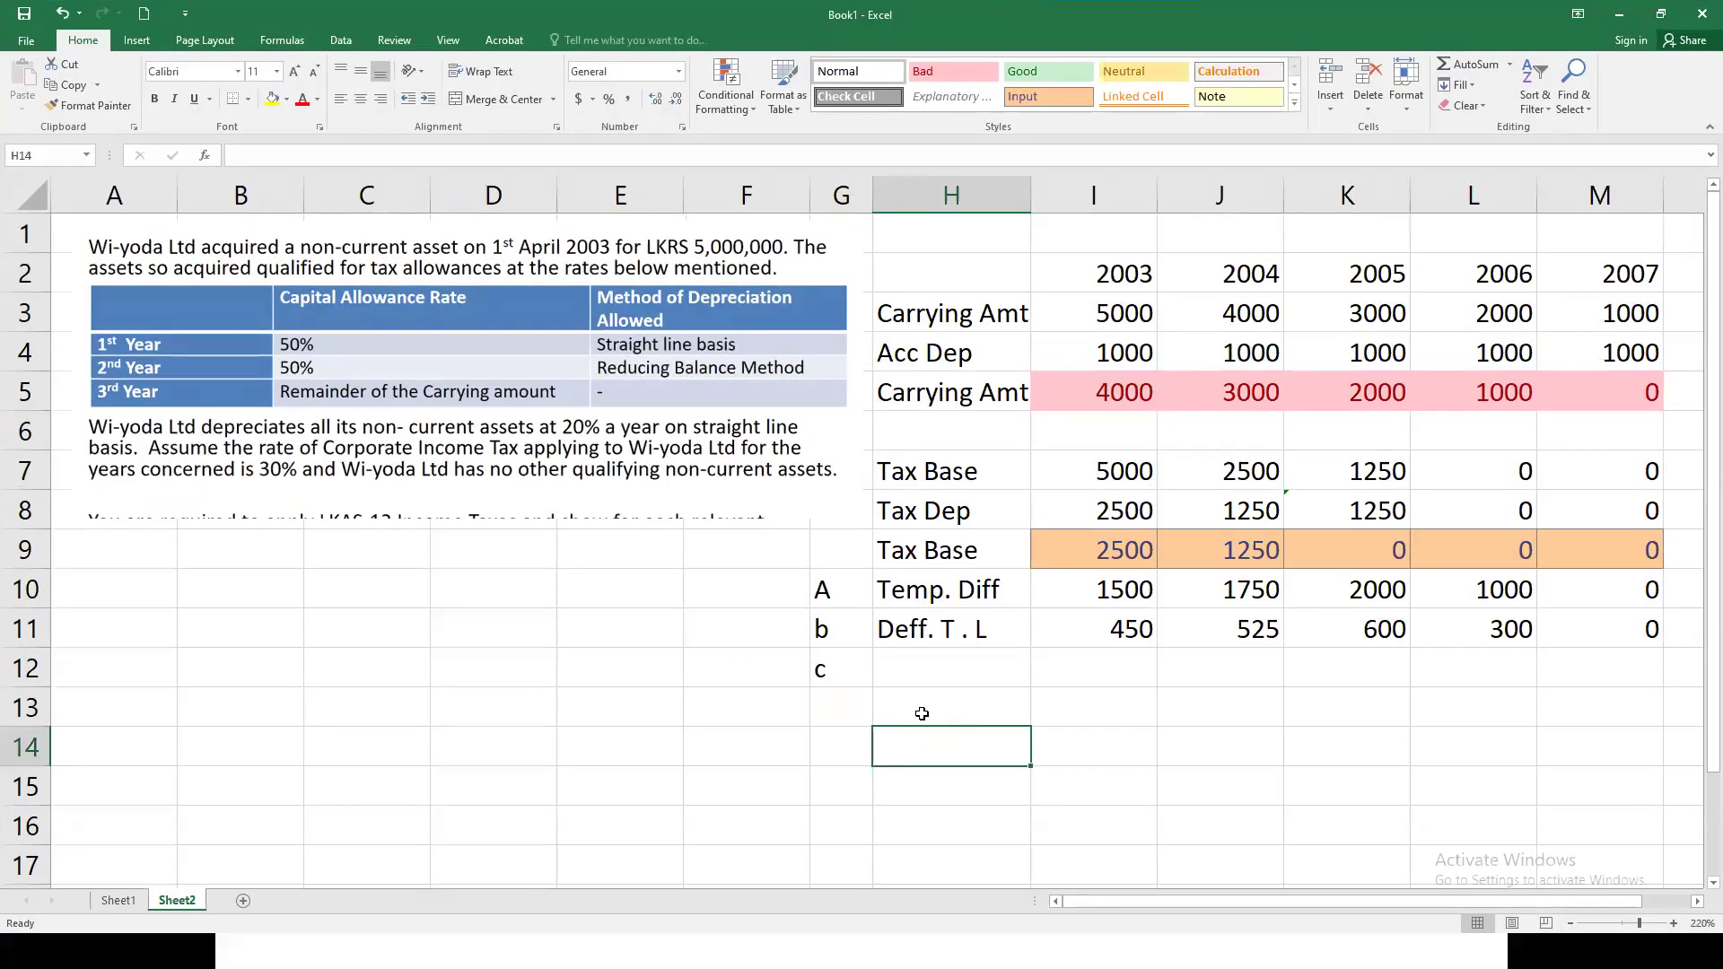
{"action": "left_click", "coordinate": [953, 716]}
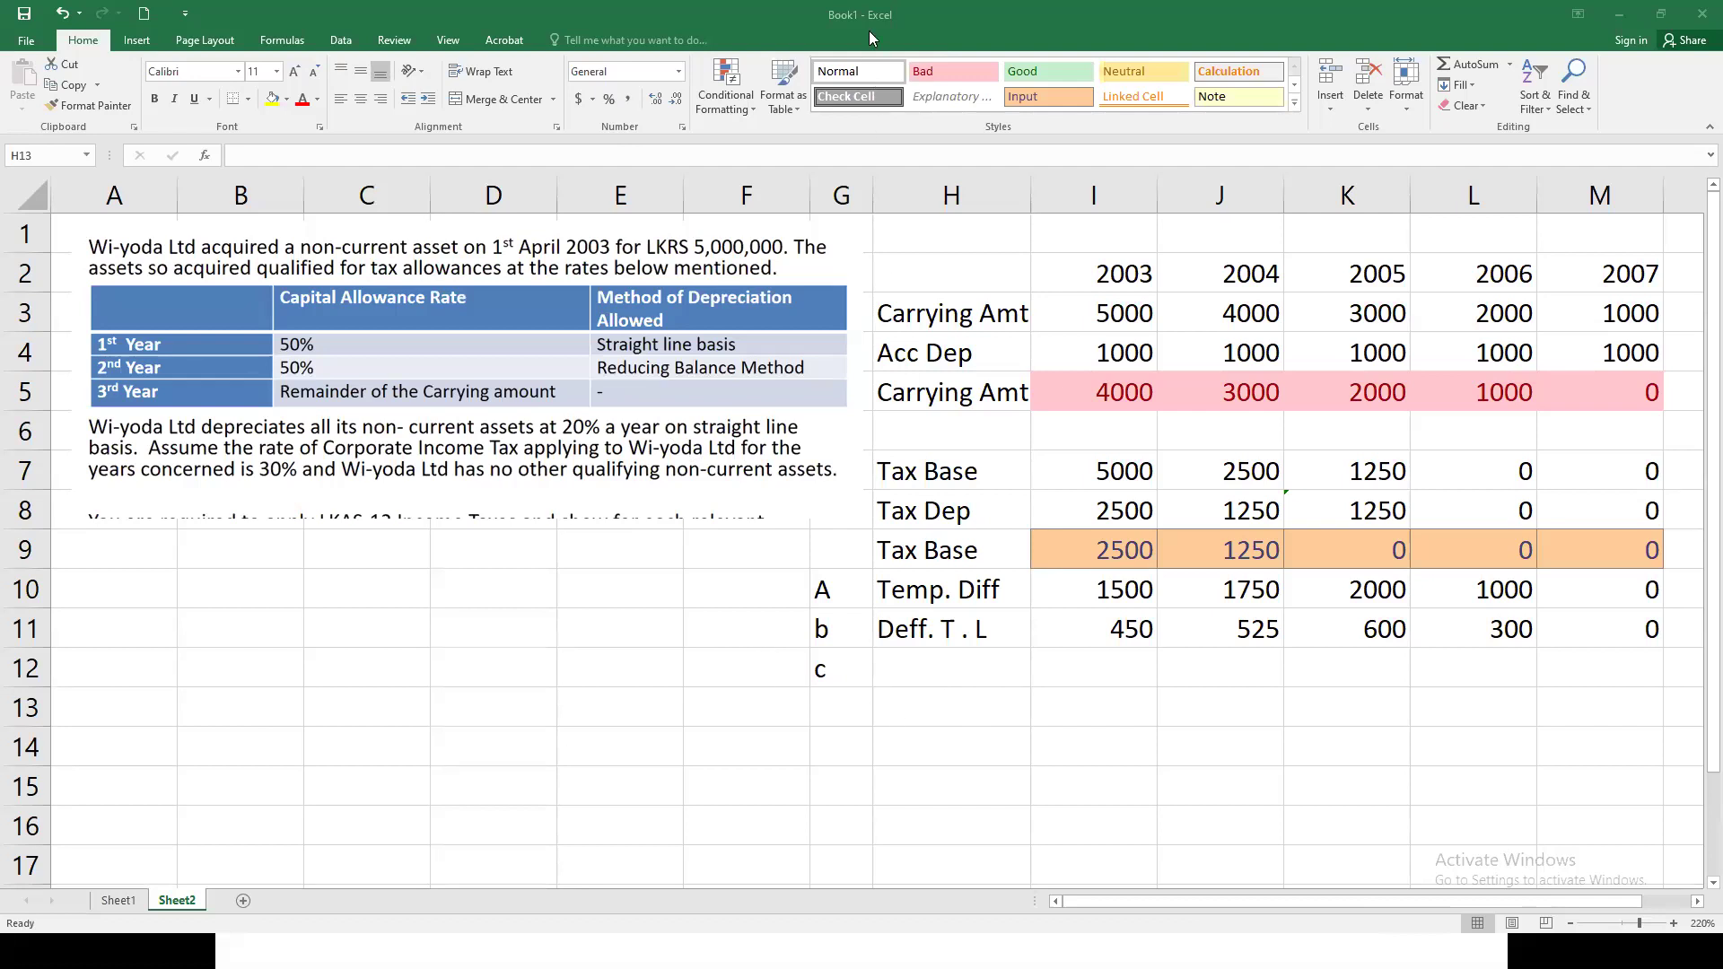
Step: Review the 2003 temporary difference in I10 against the closing carrying amount in I5 and the deferred tax liability row
{"action": "left_click", "coordinate": [918, 632]}
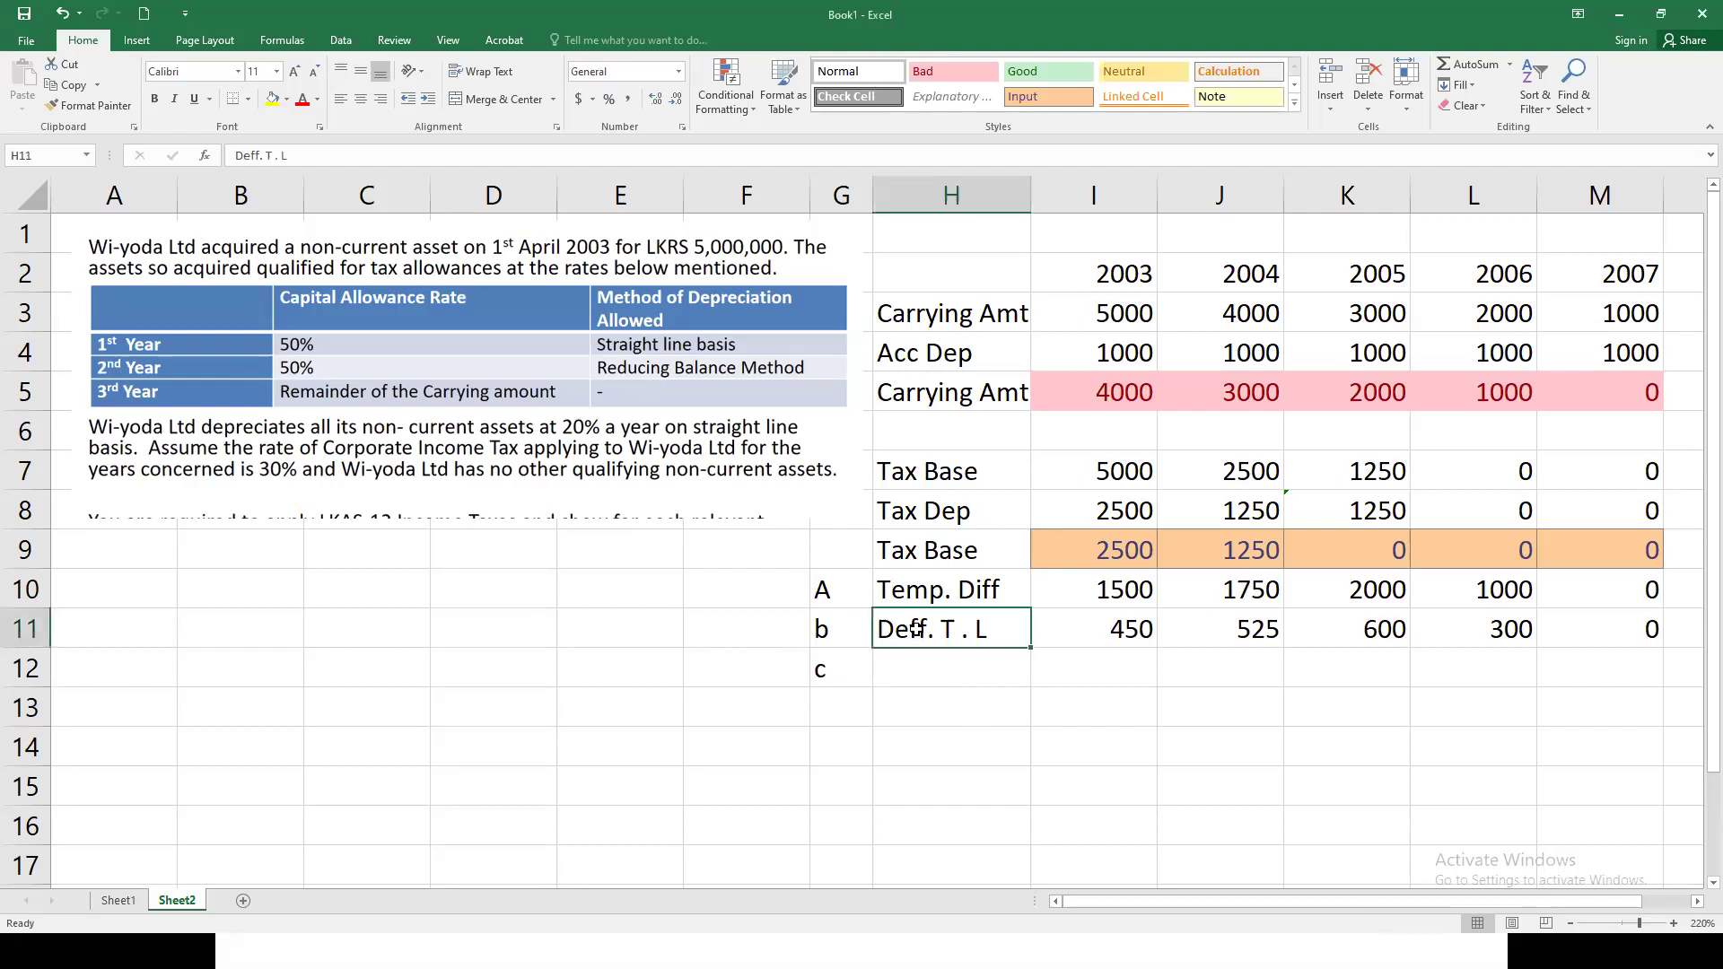
{"action": "left_click", "coordinate": [951, 593]}
{"action": "left_click", "coordinate": [1123, 594]}
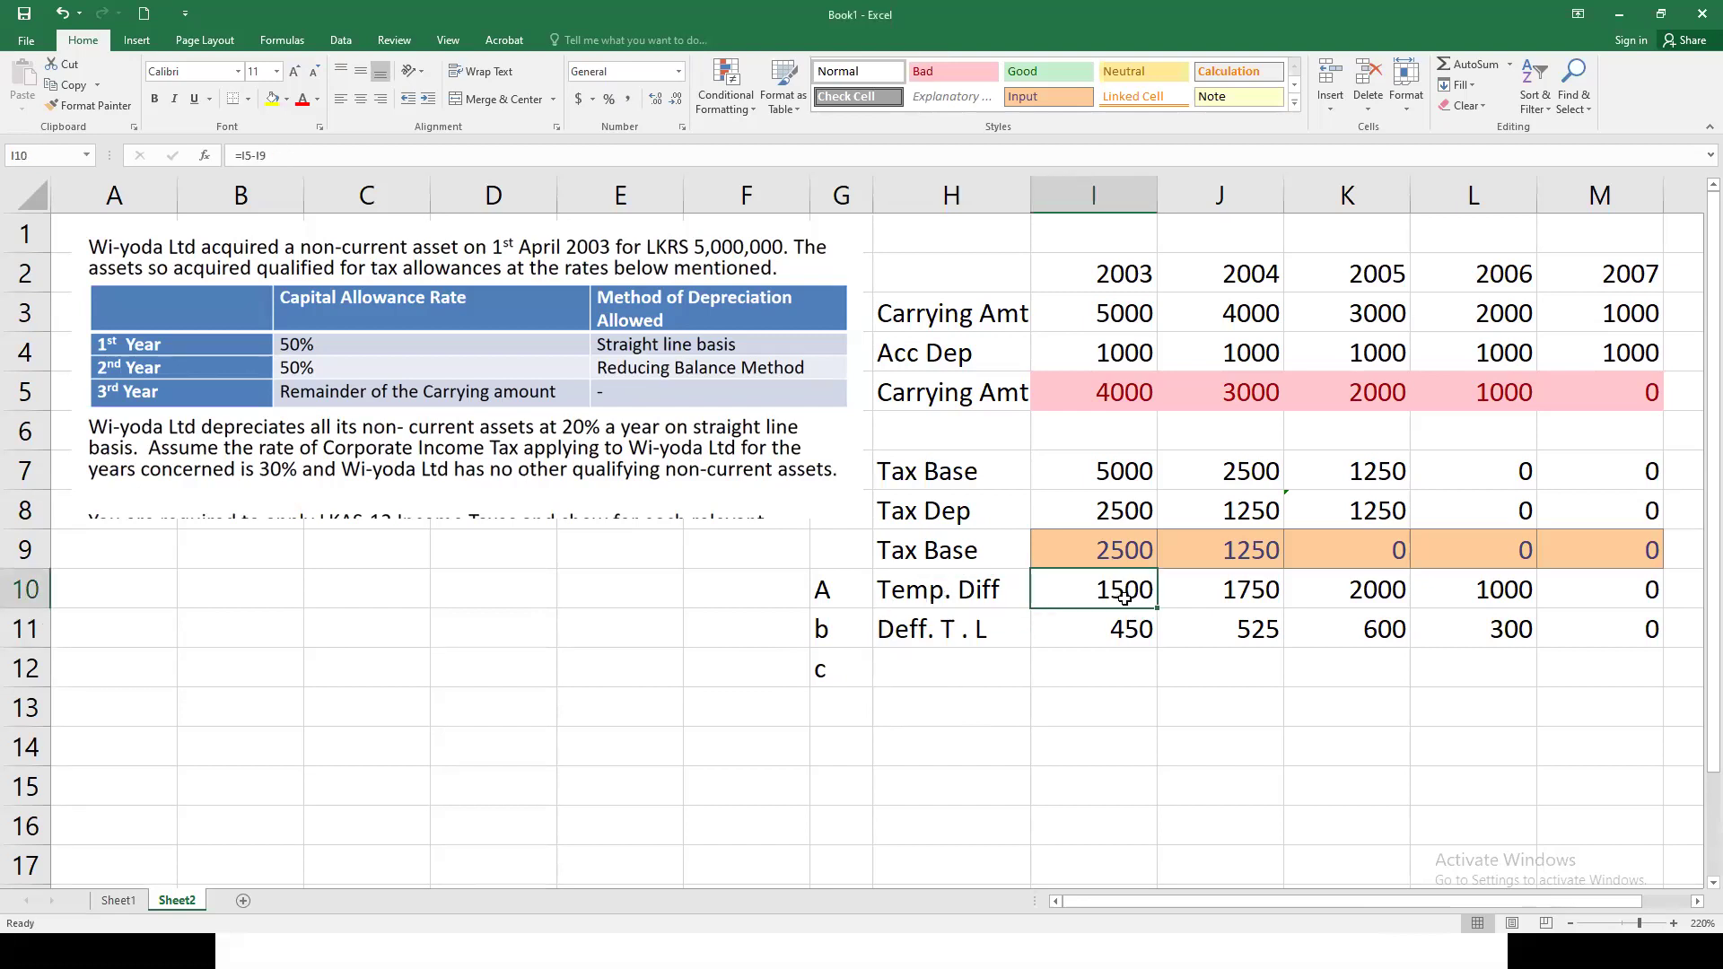
{"action": "left_click", "coordinate": [1115, 399]}
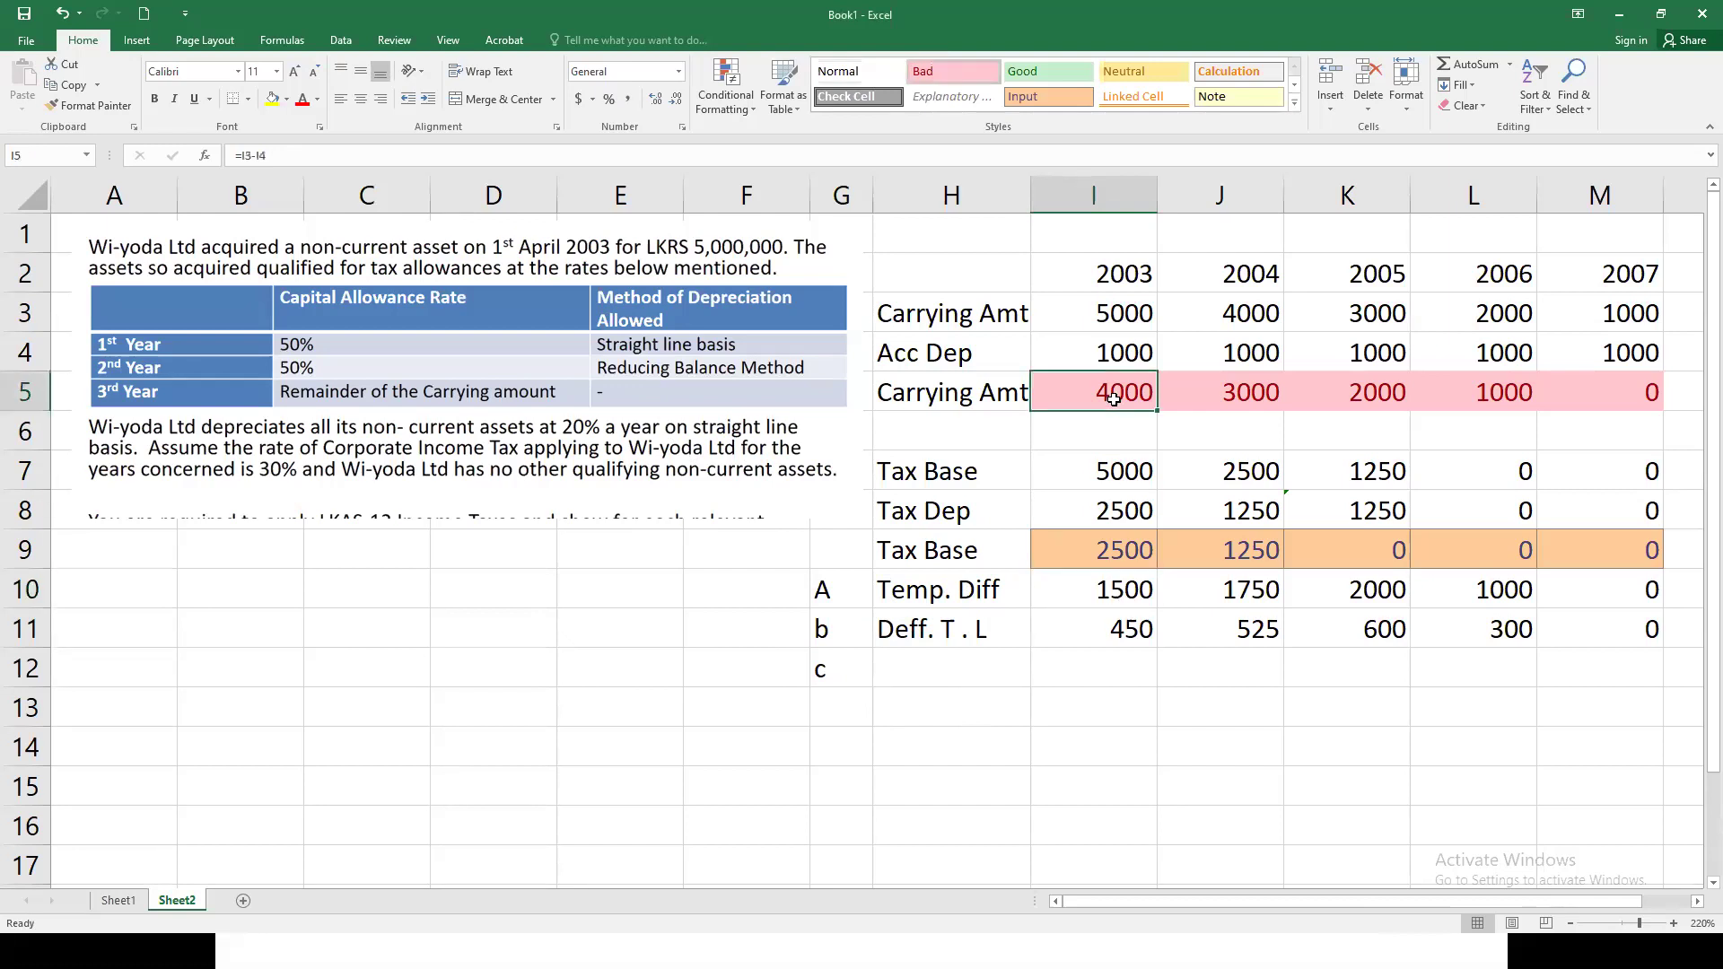
{"action": "left_click", "coordinate": [1105, 597]}
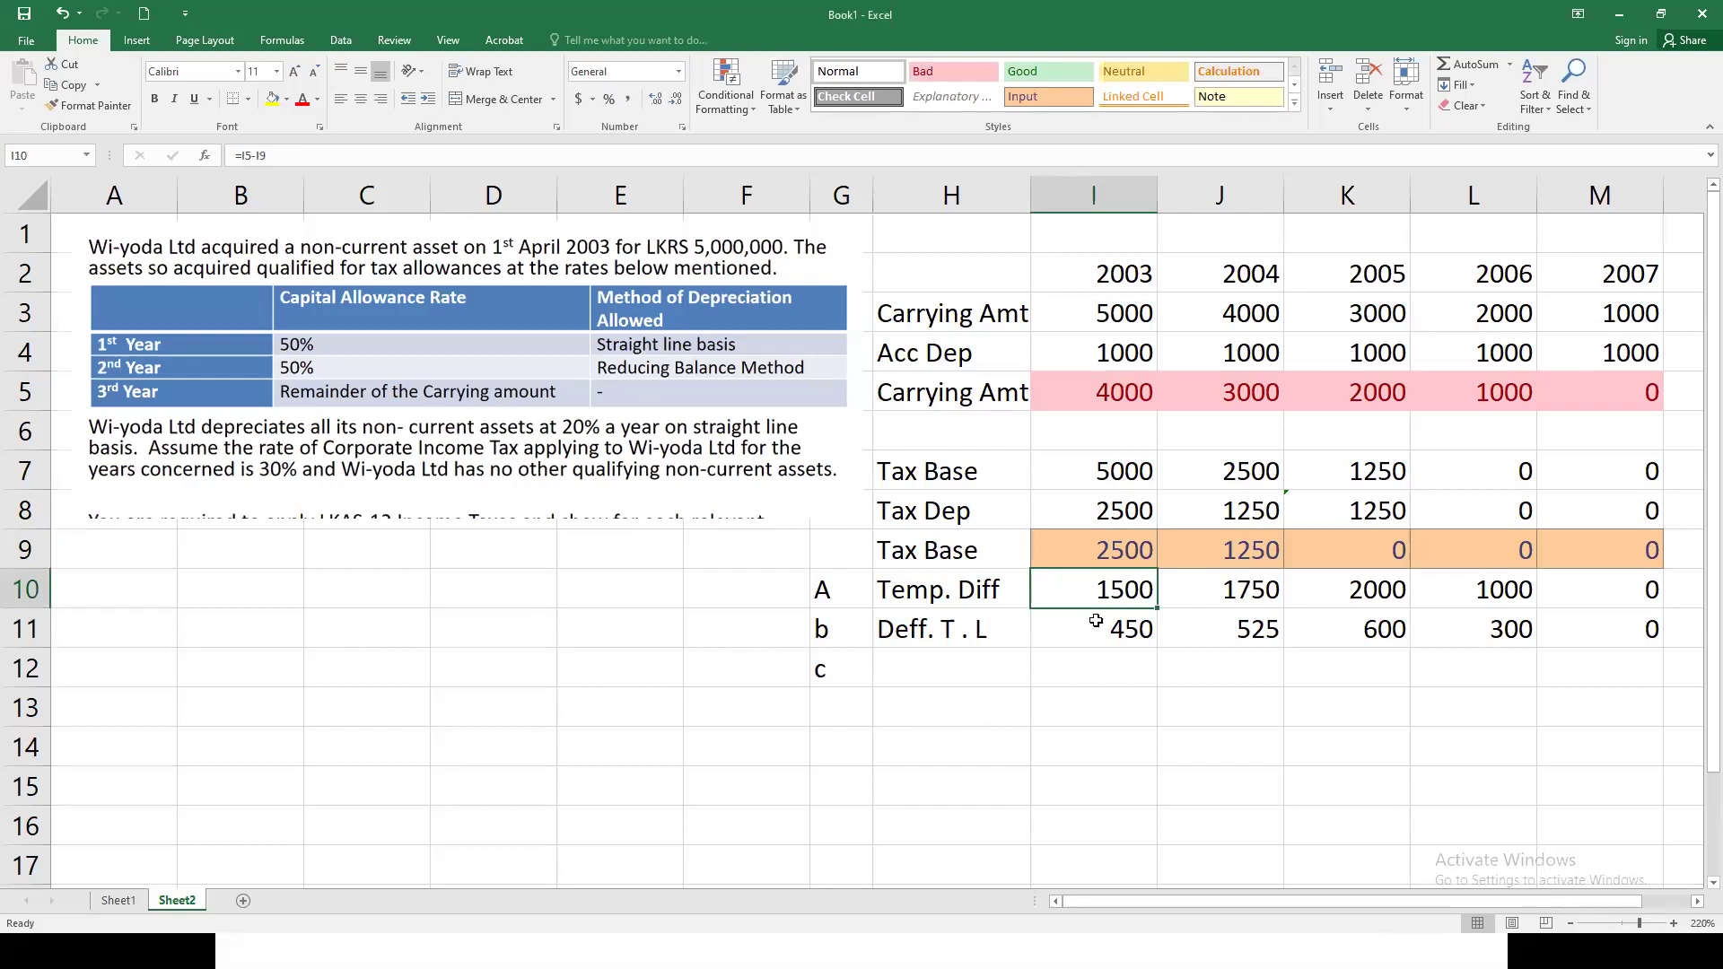
{"action": "left_click", "coordinate": [966, 629]}
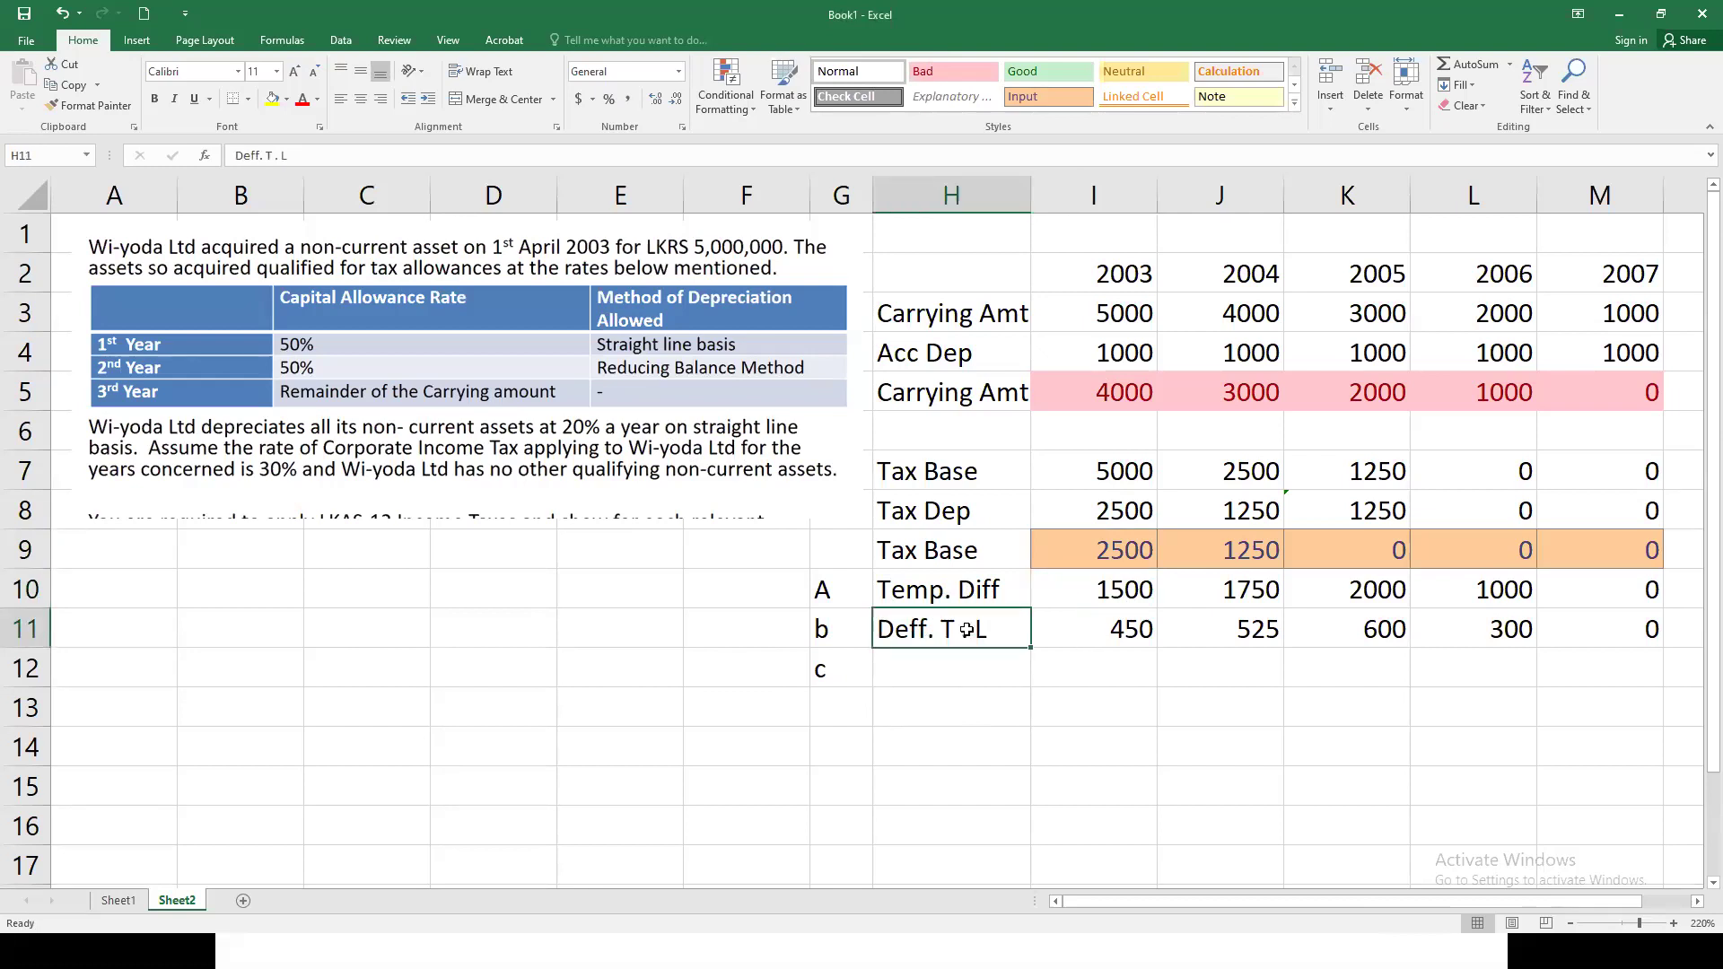
{"action": "left_click", "coordinate": [1117, 598]}
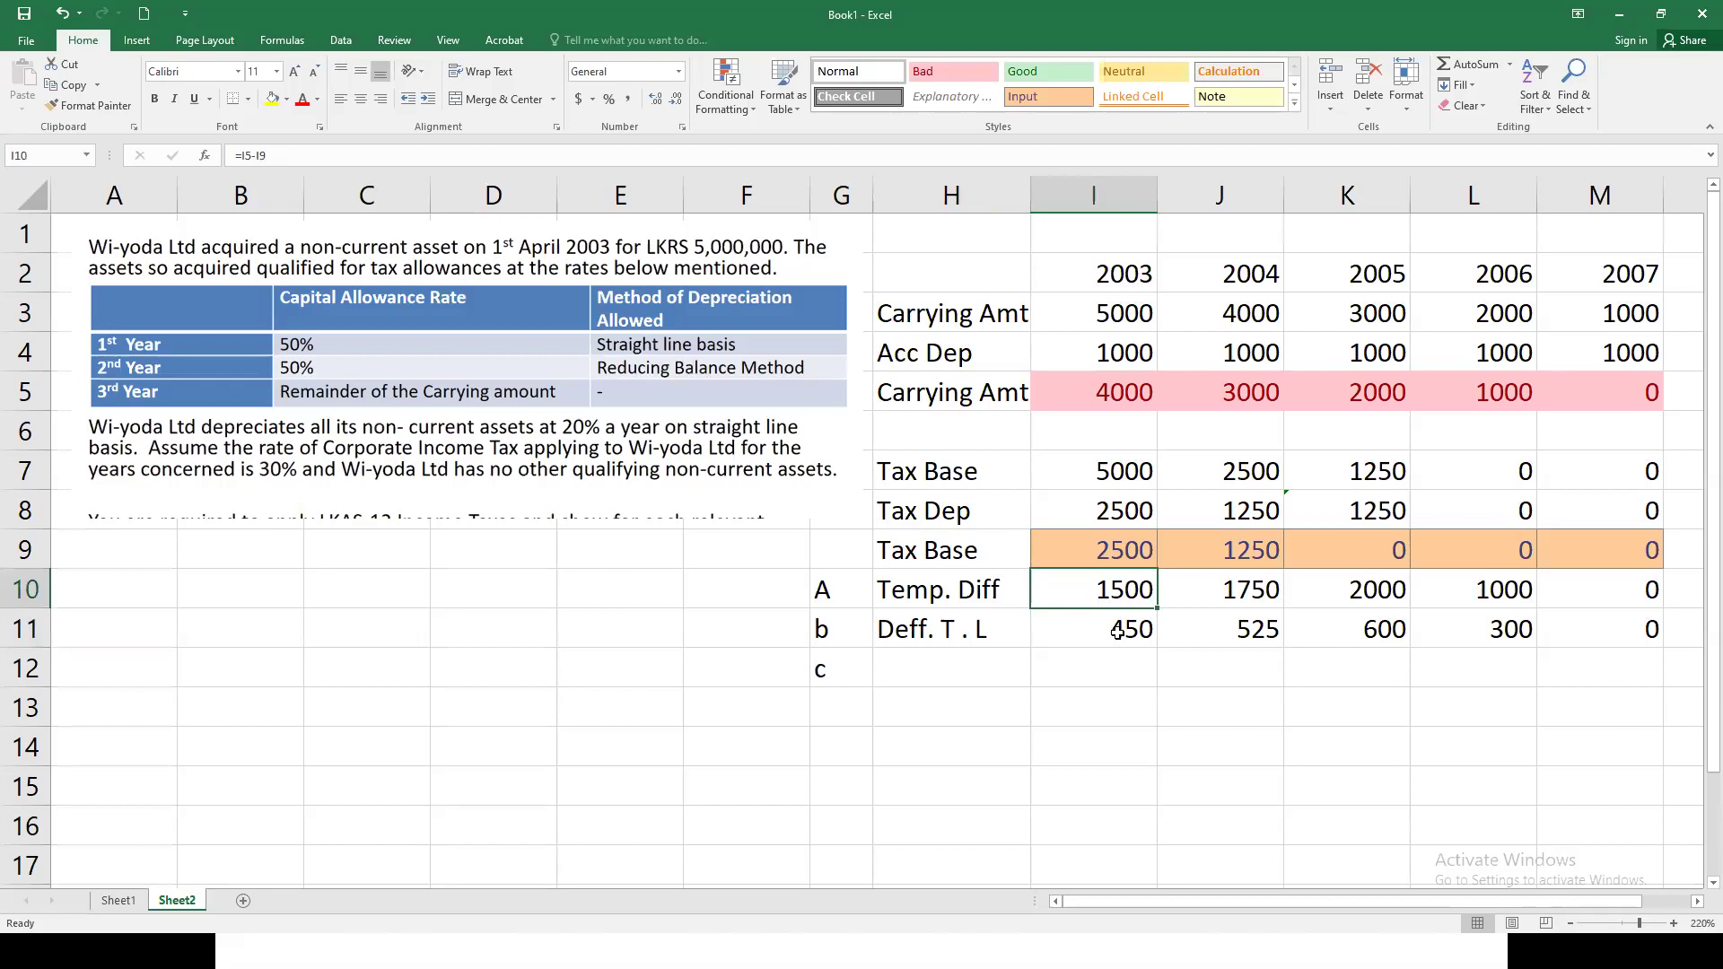
Step: Inspect the deferred tax liability formula in I11 and review the 2004 to 2006 liabilities in row 11
{"action": "left_click", "coordinate": [1117, 633]}
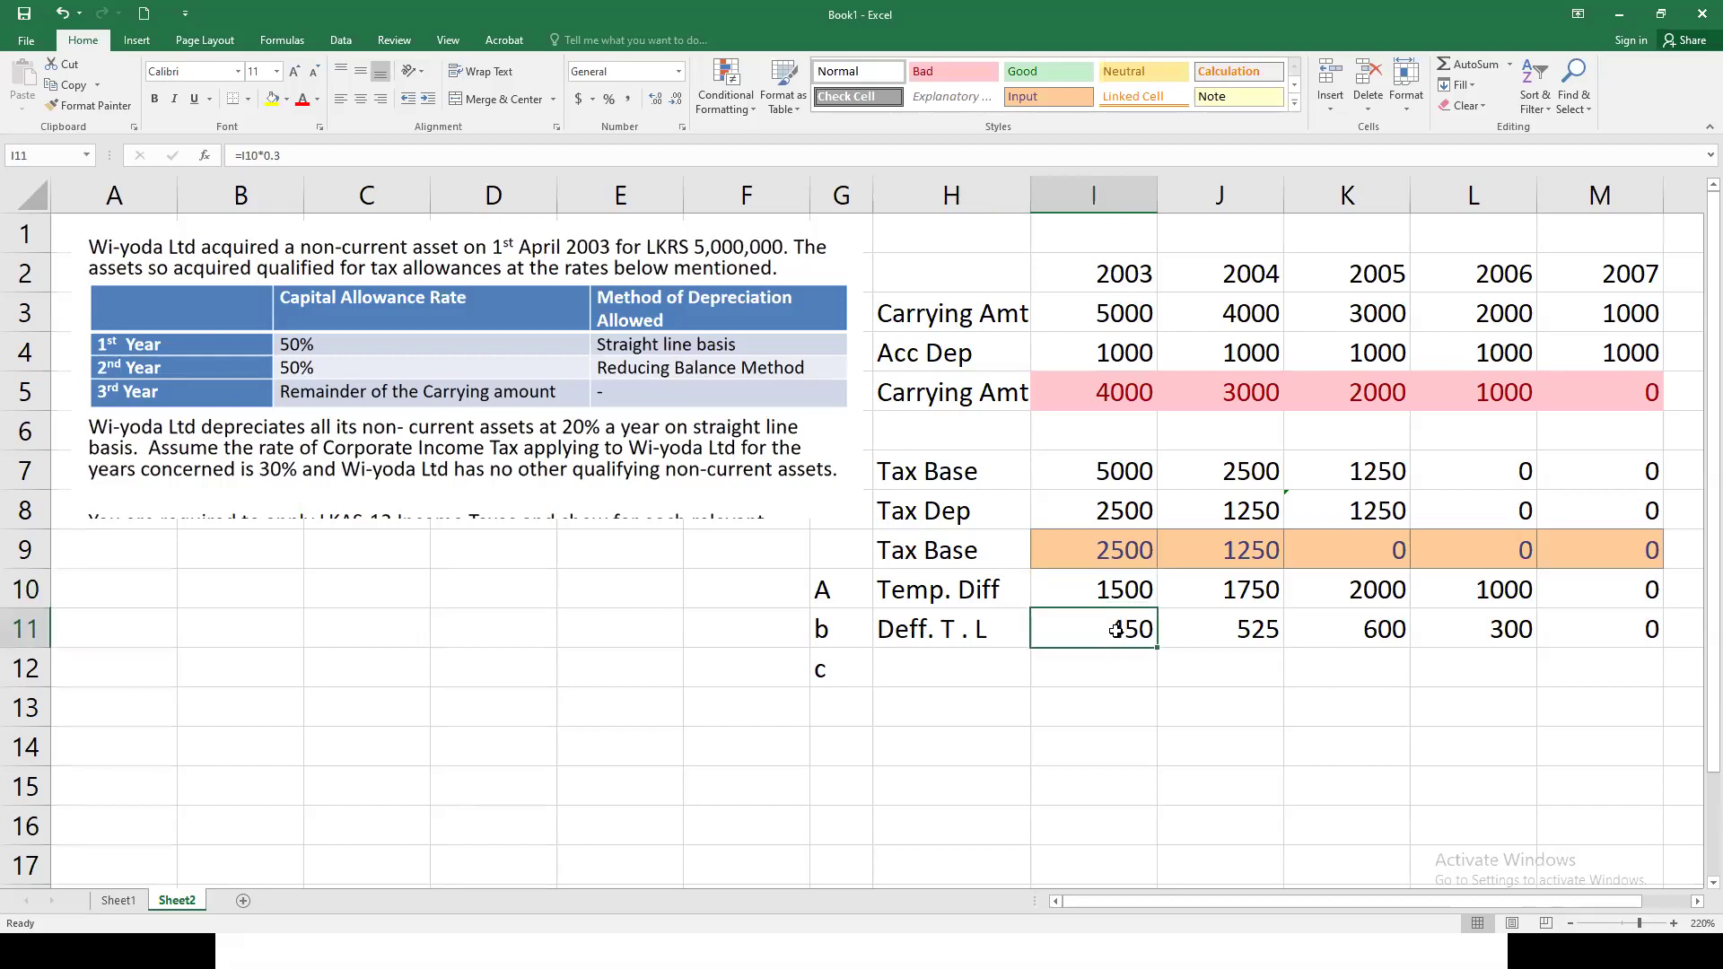
{"action": "double_click", "coordinate": [1117, 633]}
{"action": "left_click", "coordinate": [1142, 630]}
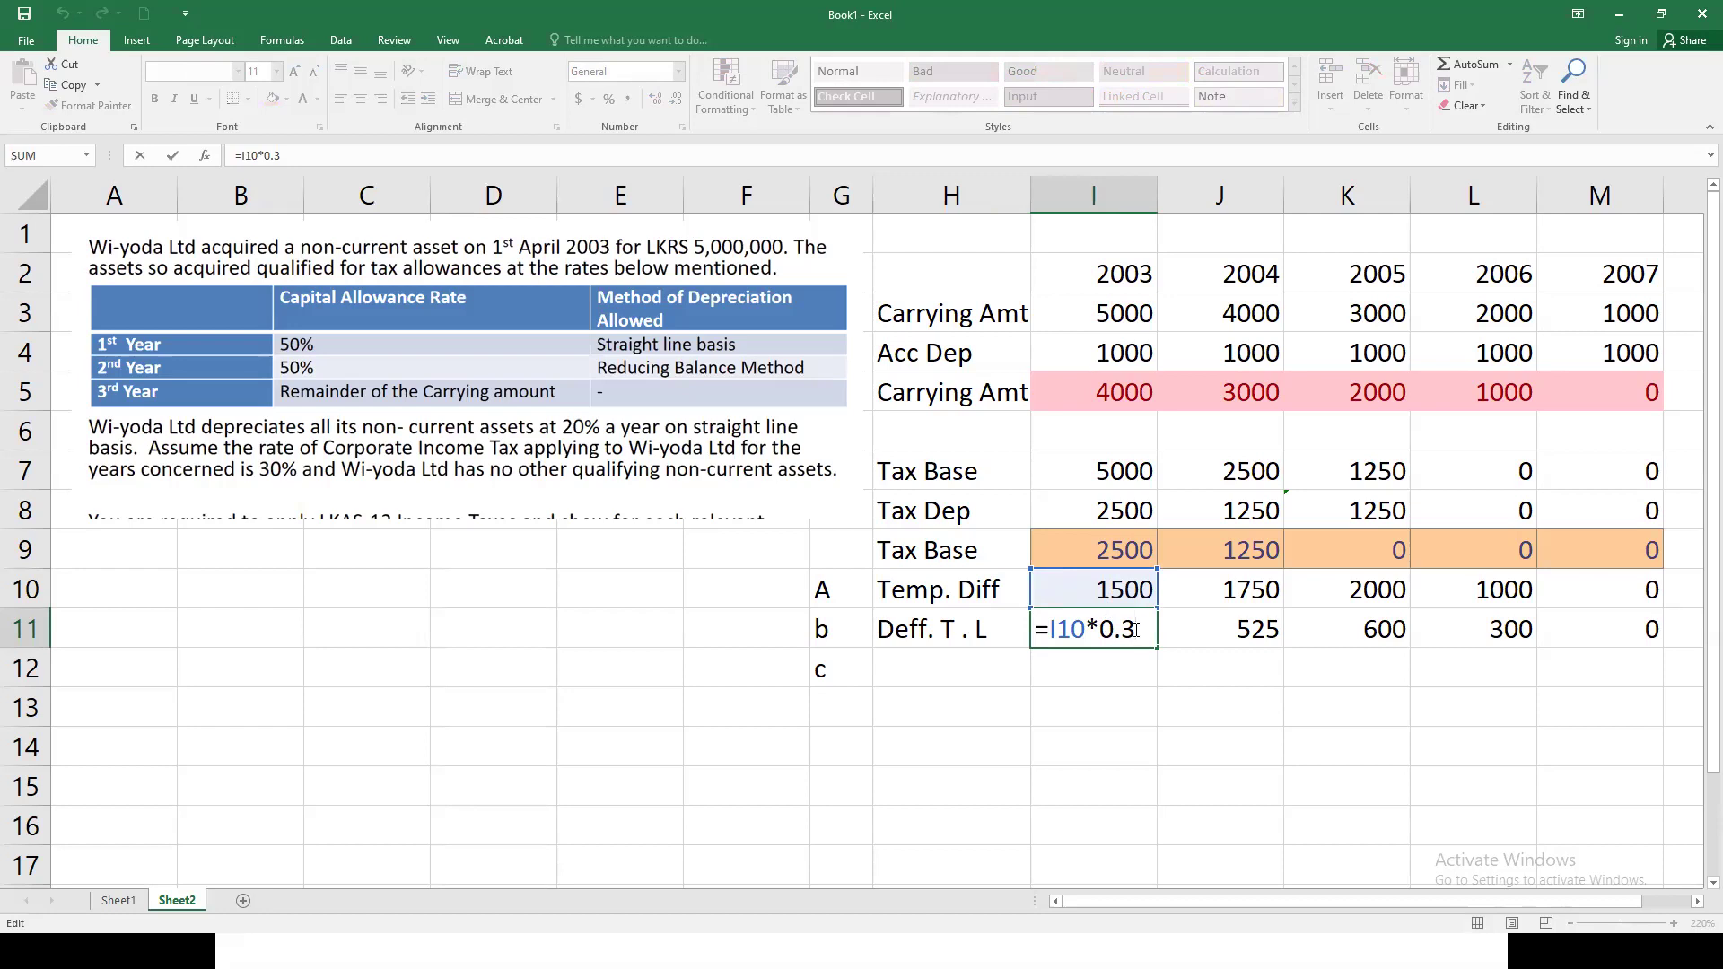
{"action": "key", "text": "Return"}
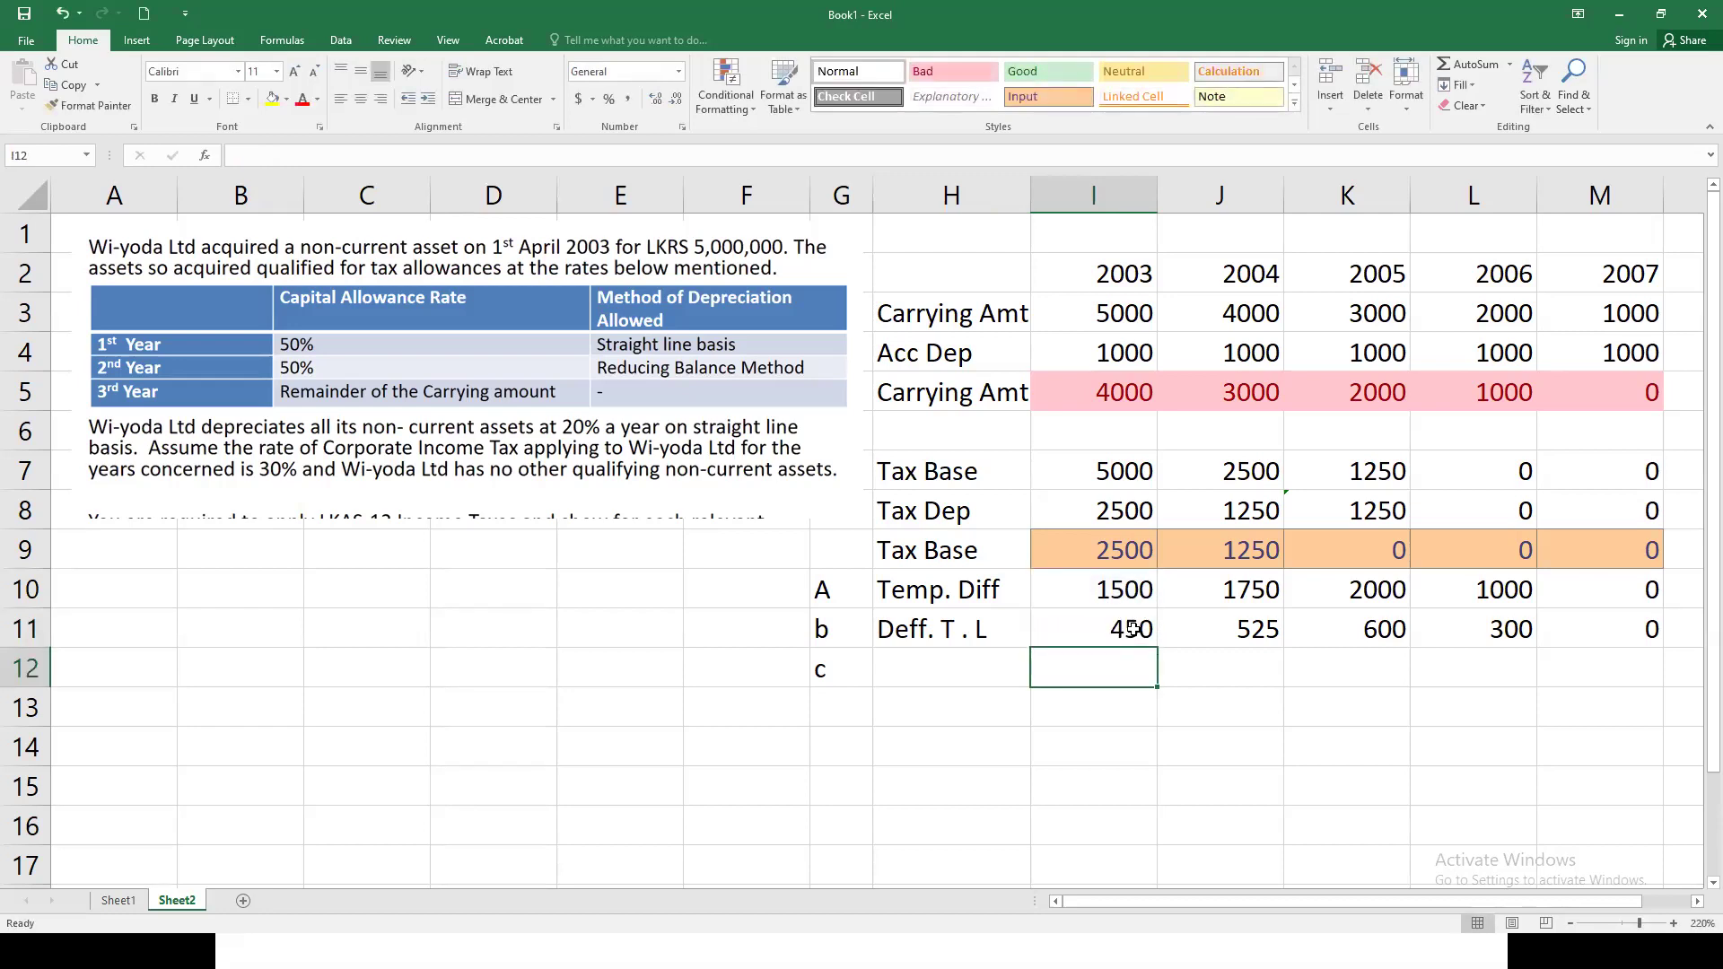
{"action": "left_click", "coordinate": [1236, 584]}
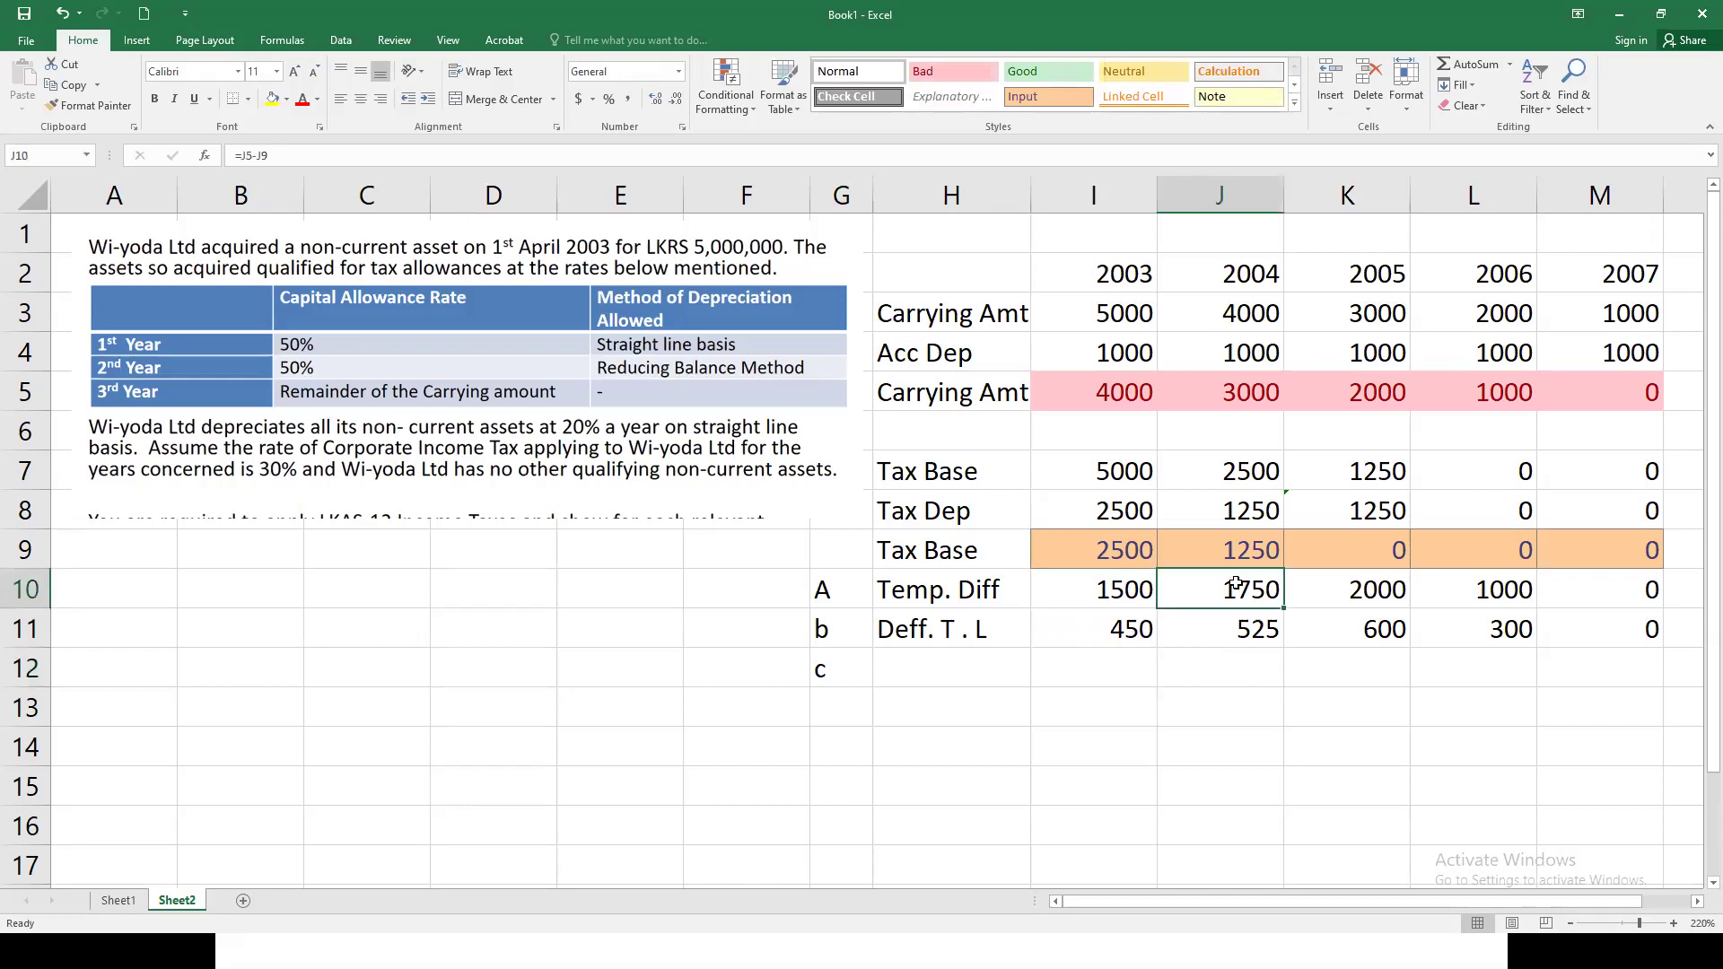
{"action": "left_click", "coordinate": [1241, 630]}
{"action": "left_click", "coordinate": [1355, 628]}
{"action": "left_click", "coordinate": [1449, 630]}
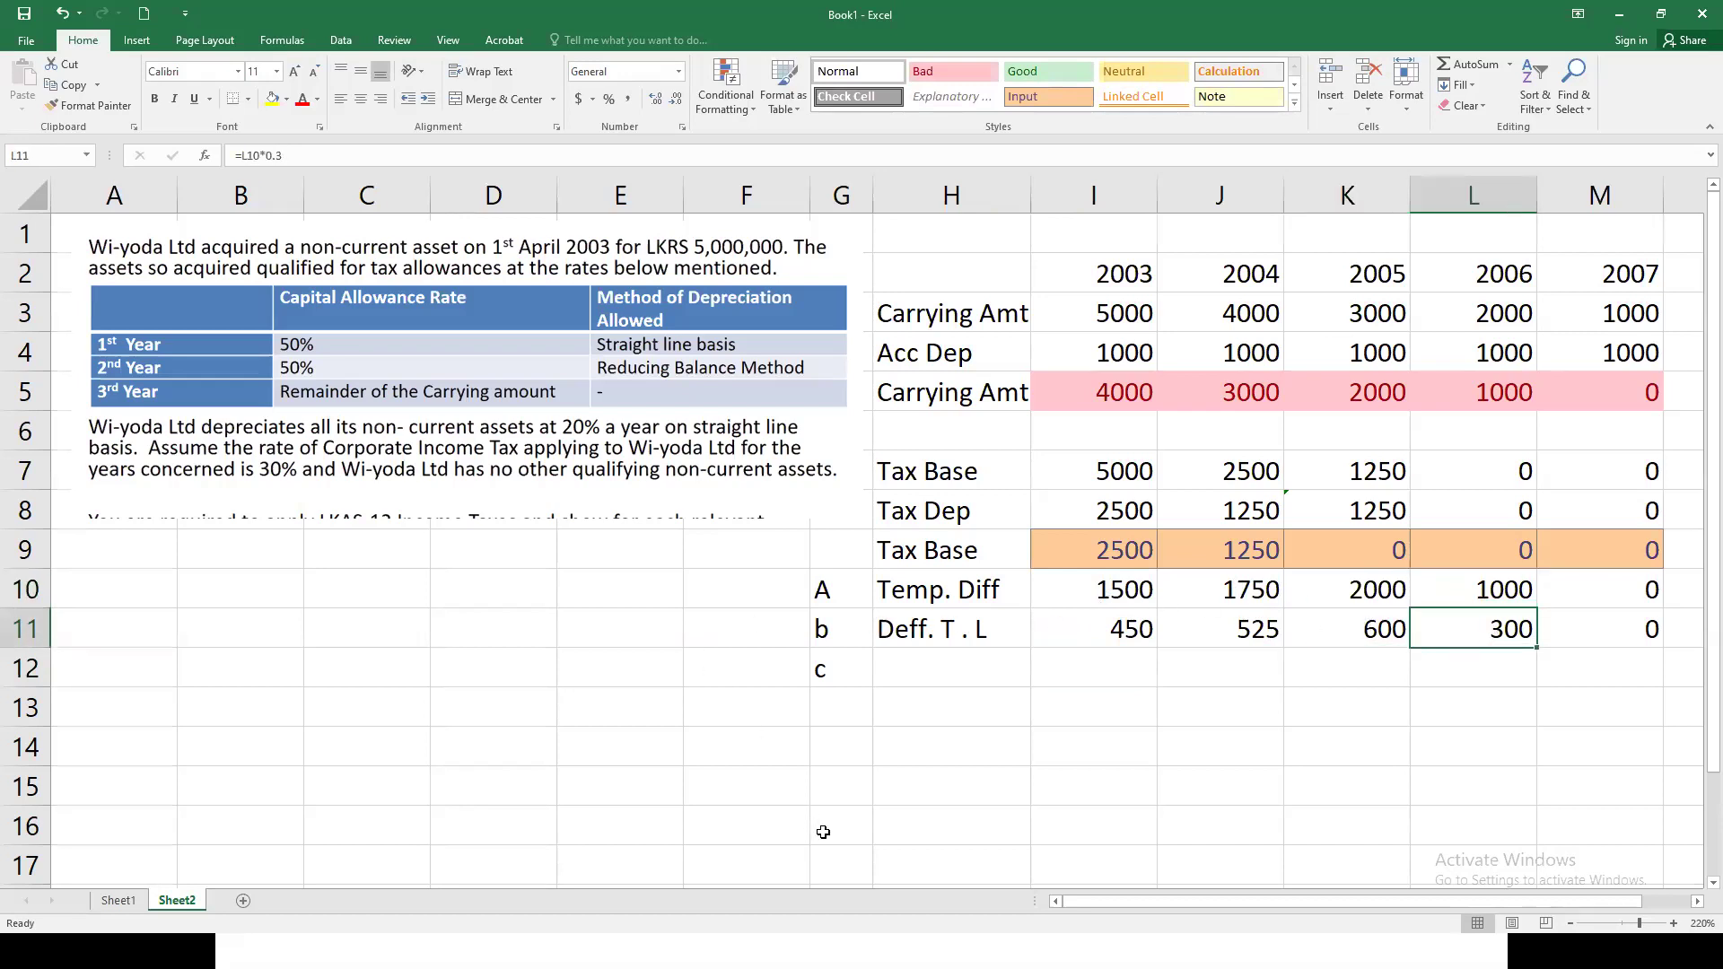
Step: Reread the three requirements on the PowerPoint Illustration slide, then switch back to the Book1 workbook in Excel
{"action": "key", "text": "alt+Tab"}
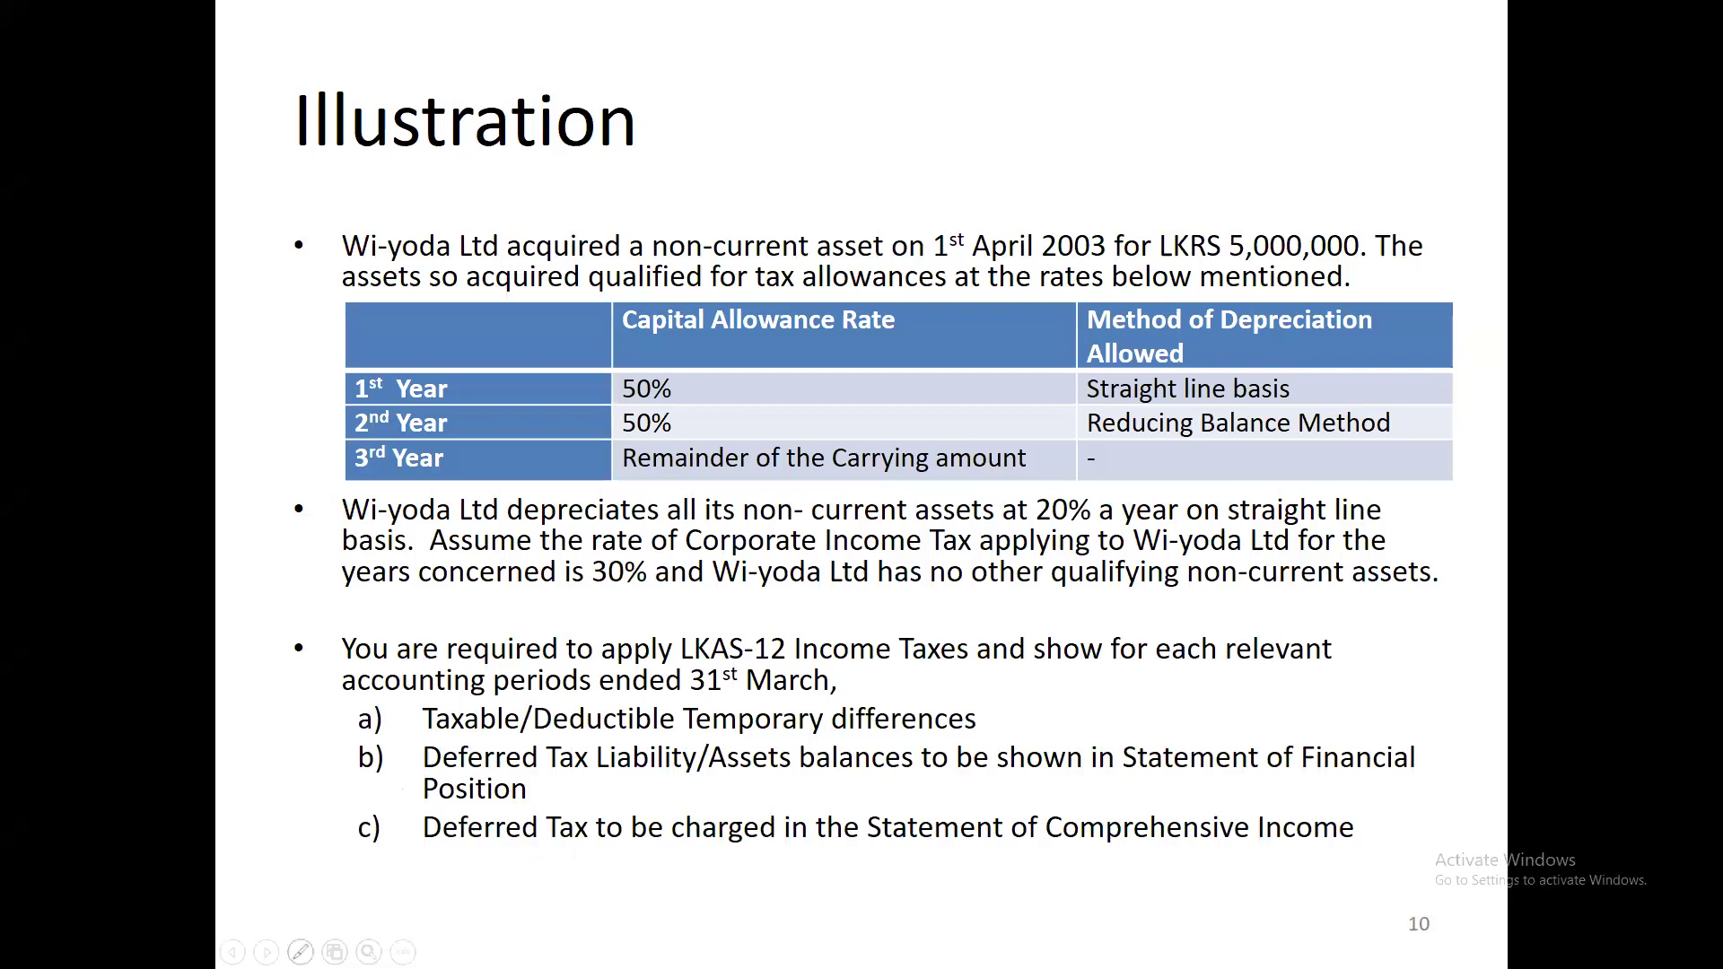
{"action": "left_click", "coordinate": [300, 952]}
{"action": "left_click", "coordinate": [293, 785]}
{"action": "key", "text": "super+Tab"}
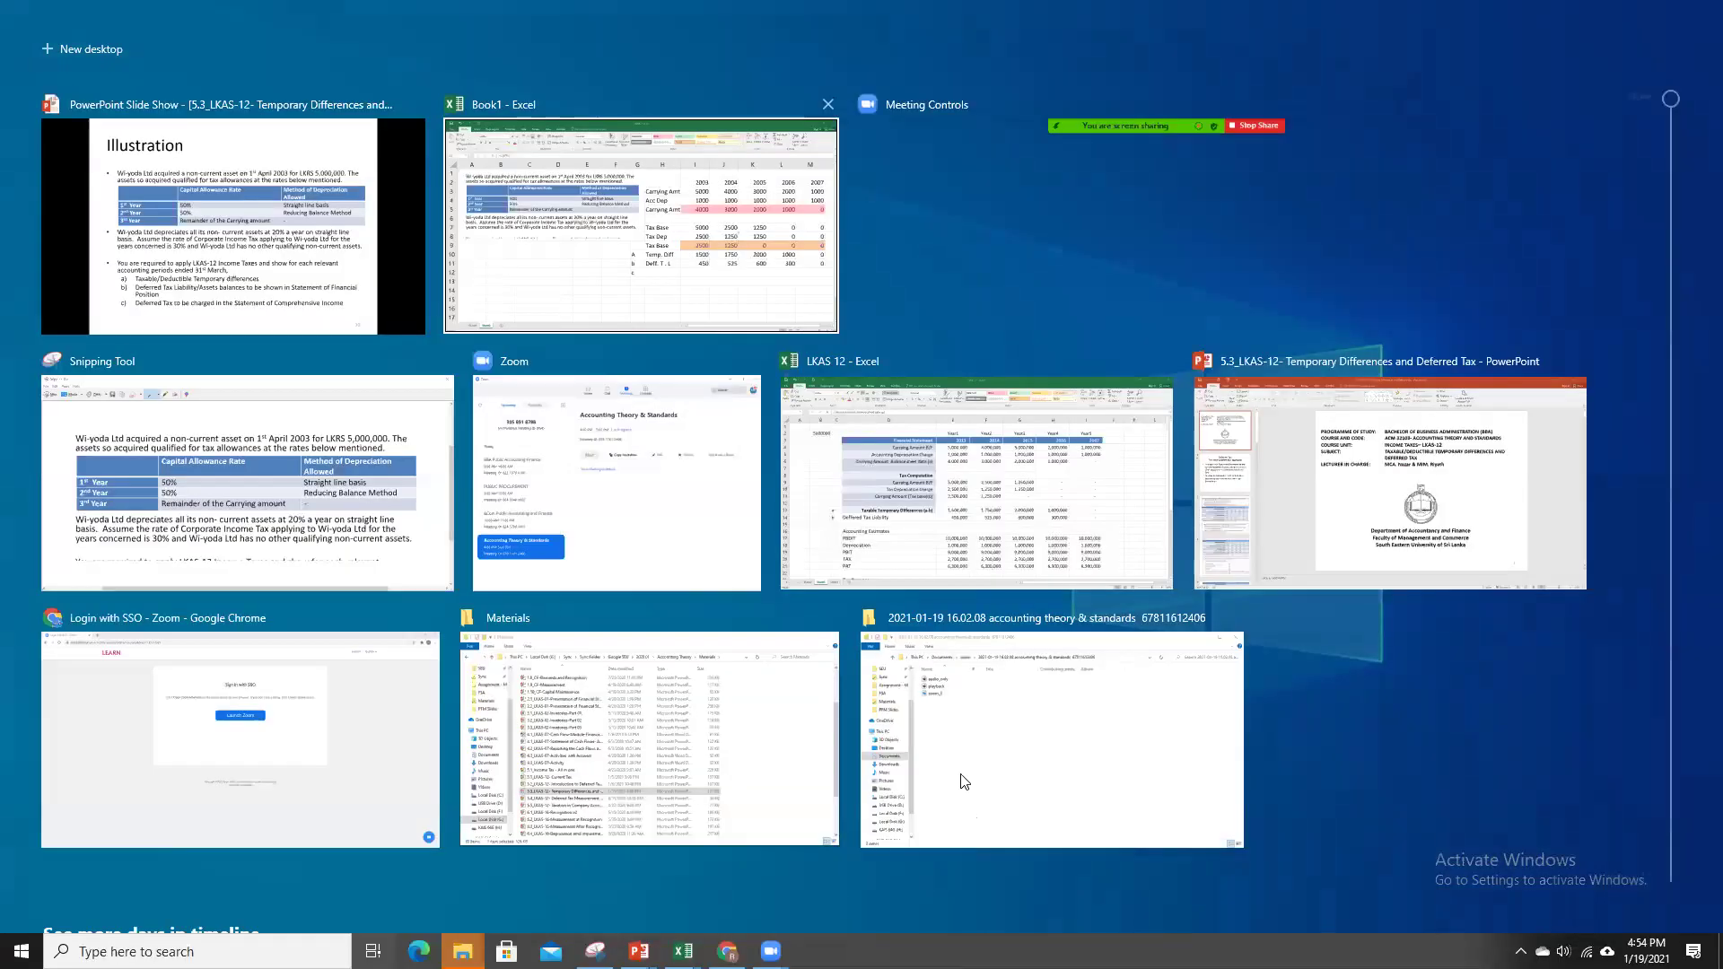
{"action": "key", "text": "Right"}
{"action": "key", "text": "Return"}
{"action": "left_click", "coordinate": [972, 718]}
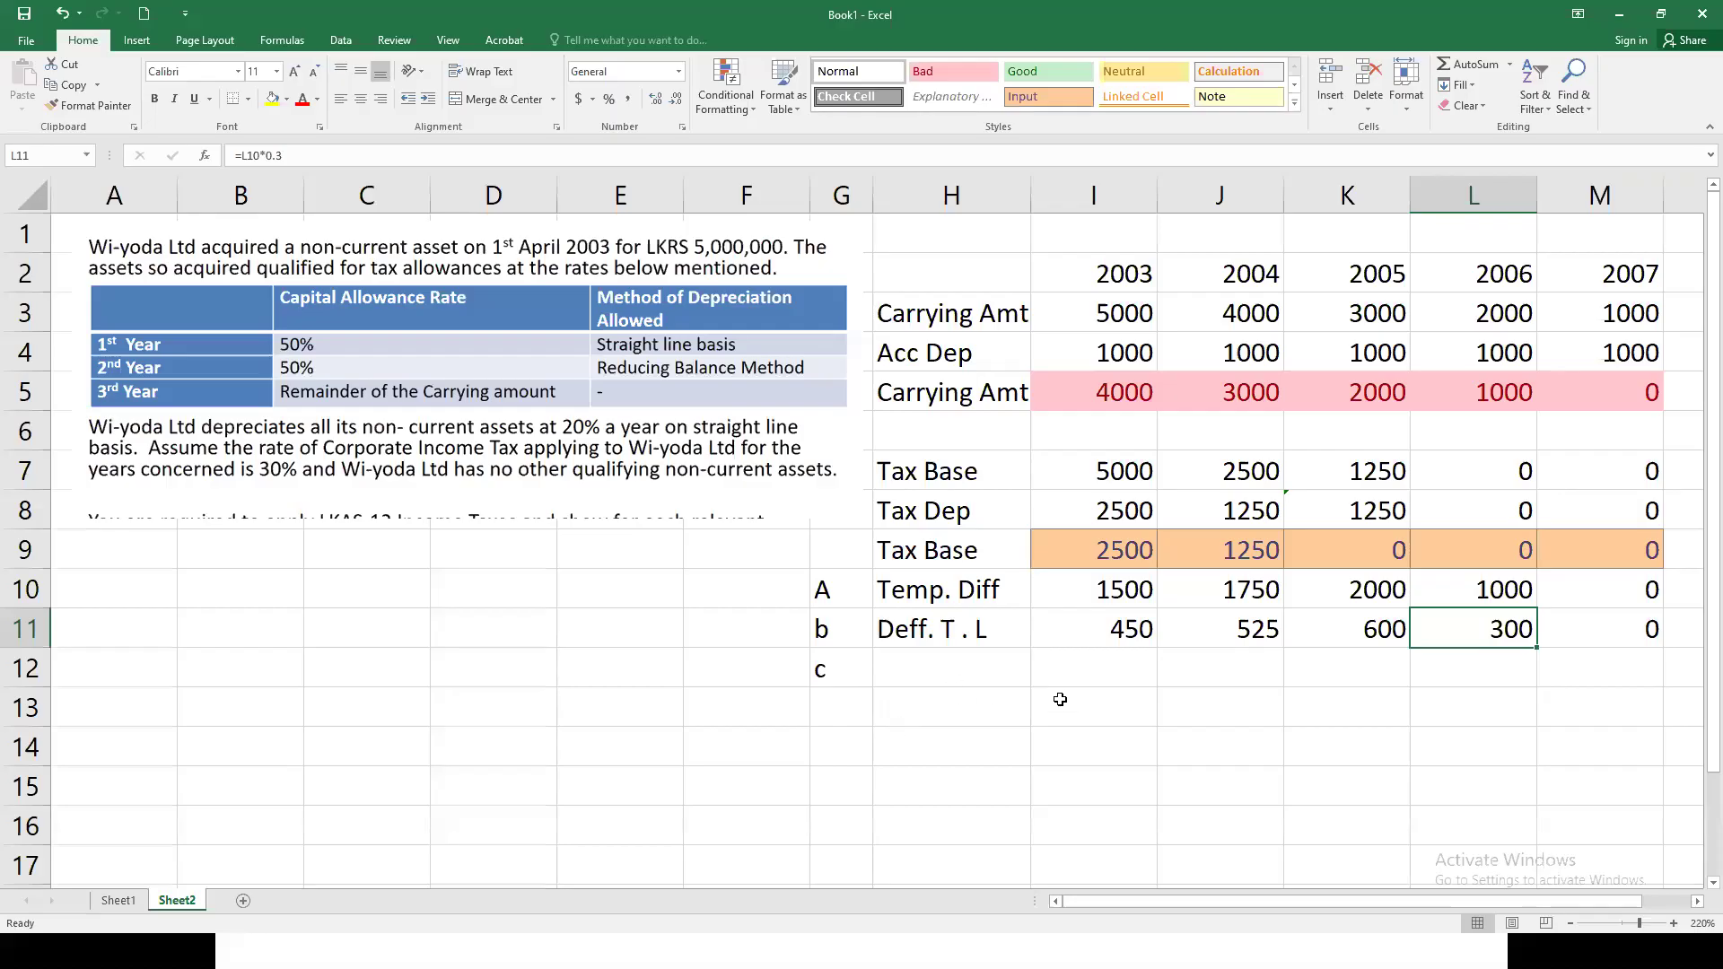
Step: Trace the 2003 deferred tax liability in I11 back through the carrying amount in I5, tax base in I9 and temporary difference in I10
{"action": "left_click", "coordinate": [1101, 627]}
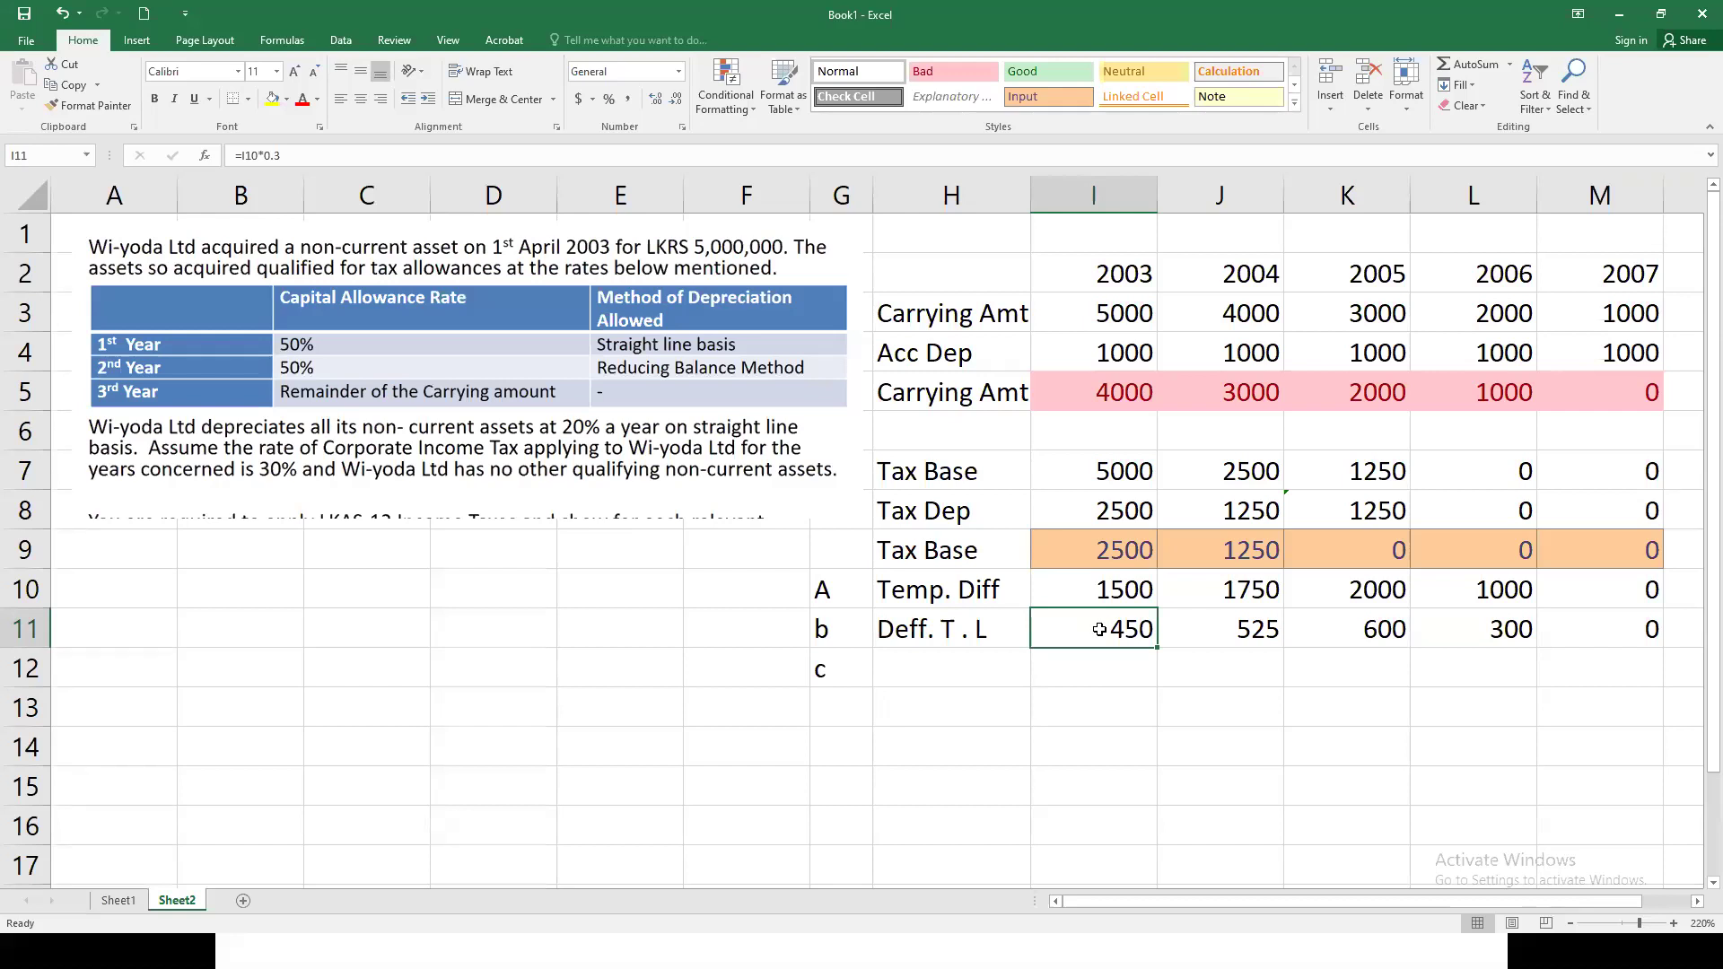
{"action": "left_click", "coordinate": [1098, 401]}
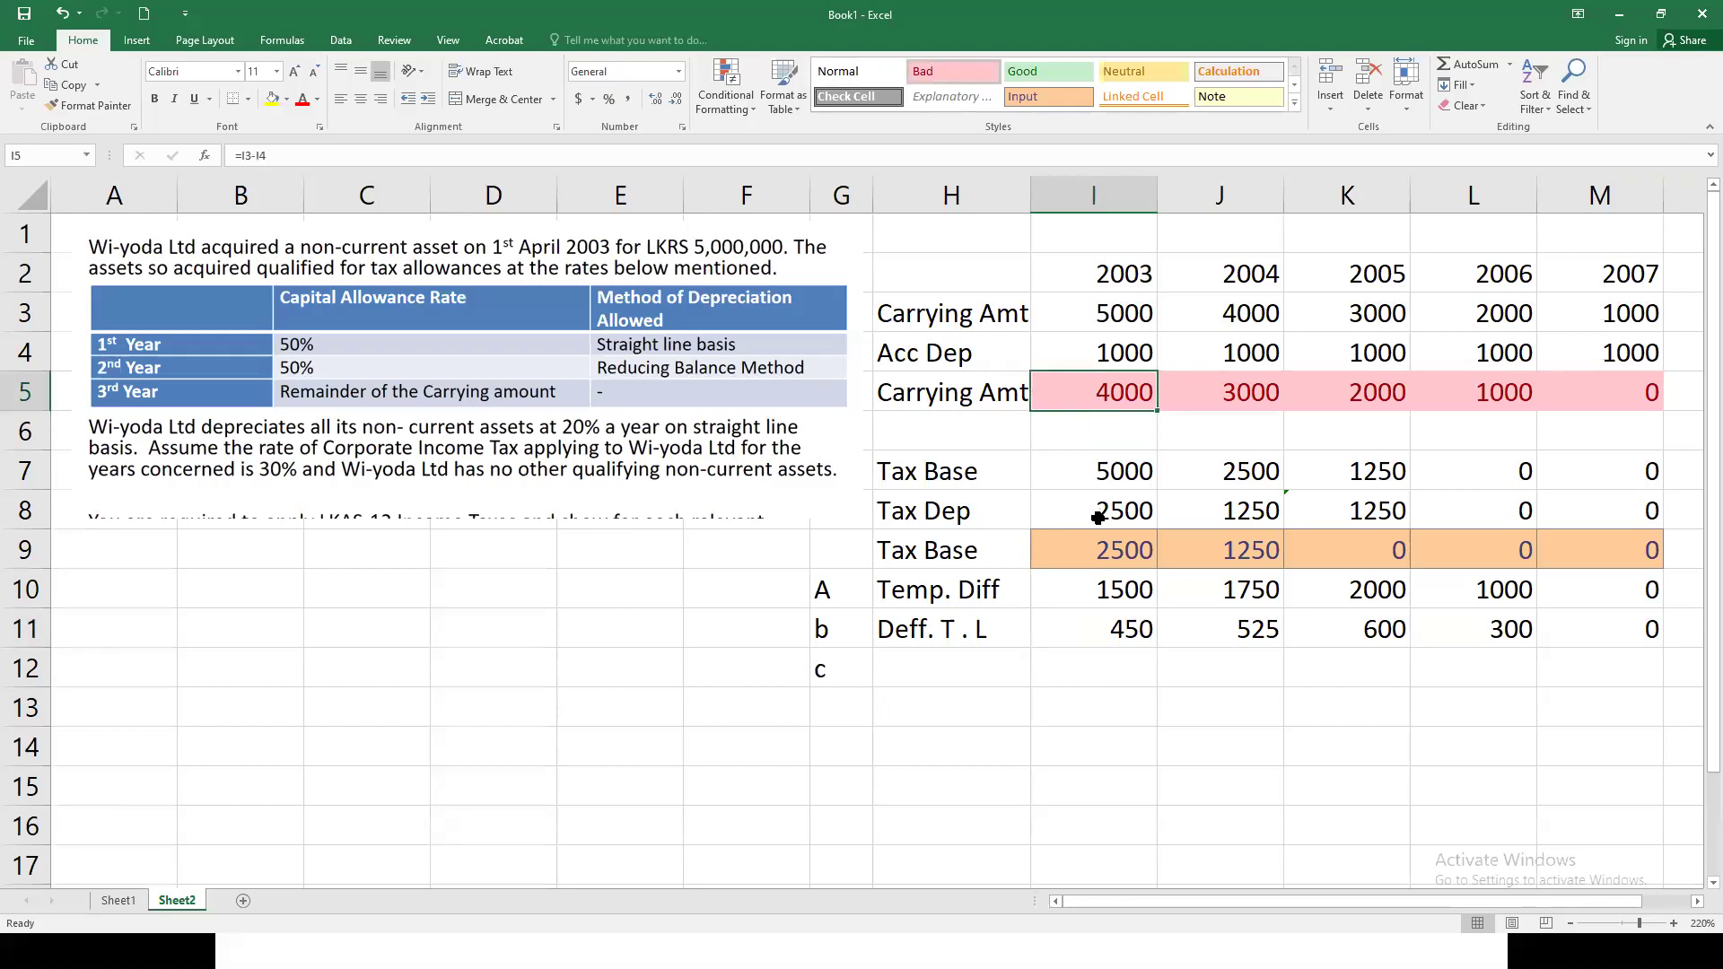
{"action": "left_click", "coordinate": [1098, 546]}
{"action": "left_click", "coordinate": [1101, 401]}
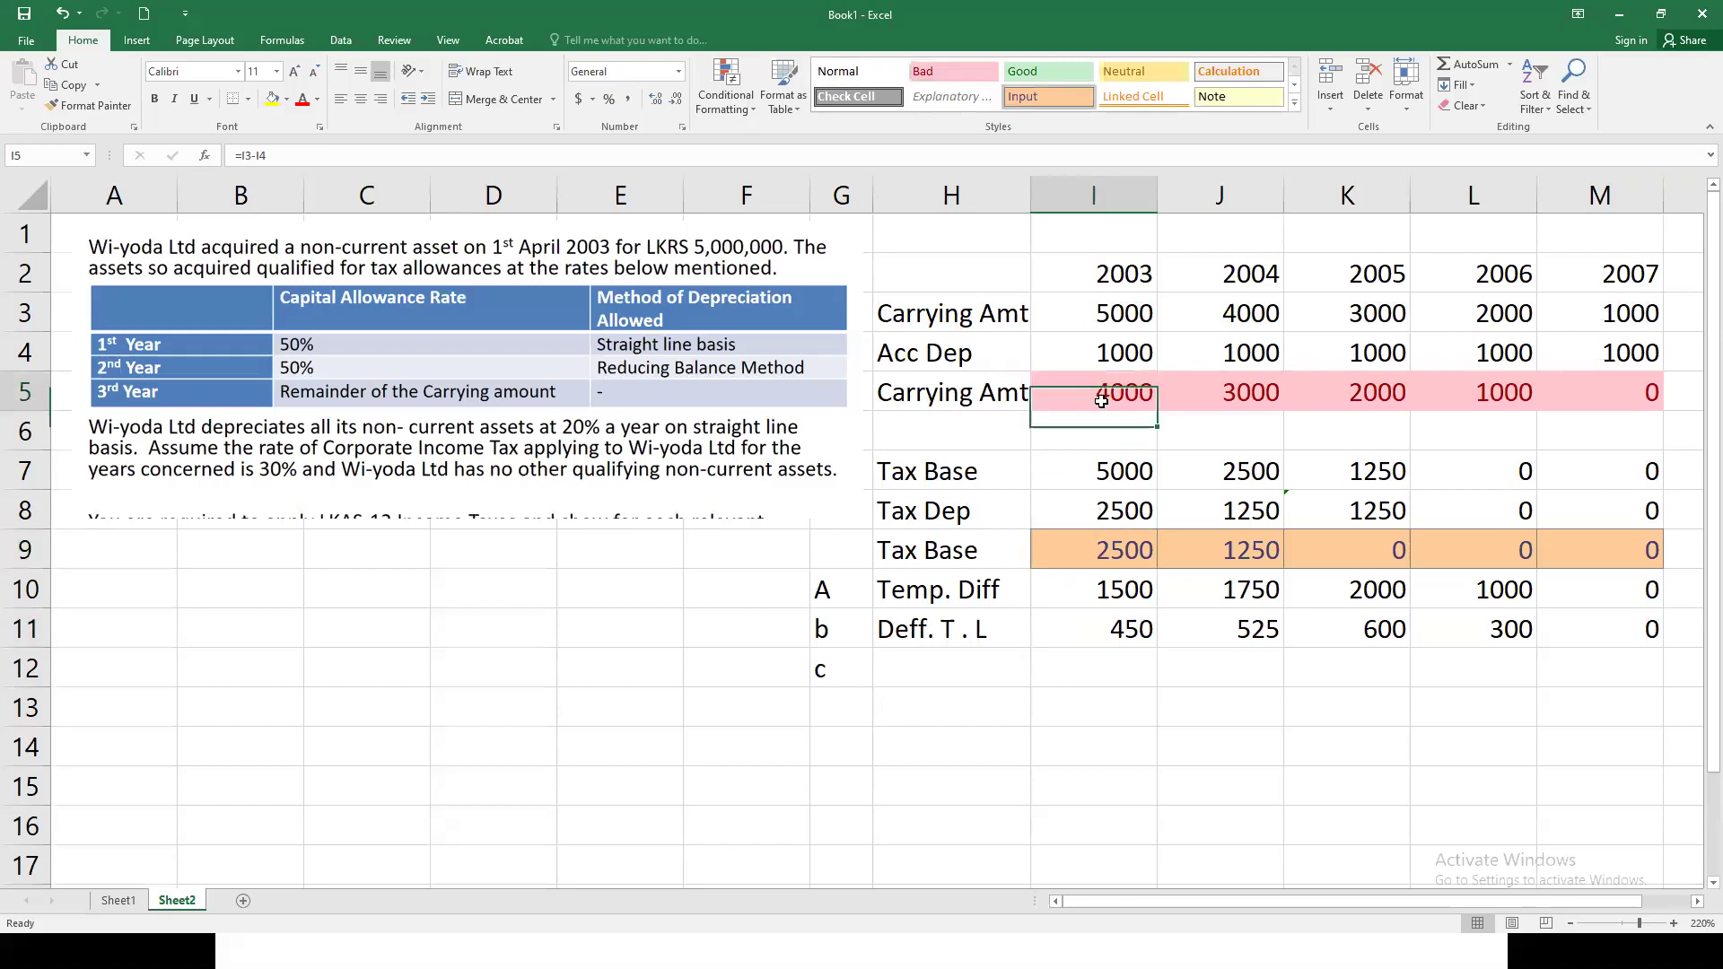
{"action": "left_click", "coordinate": [1101, 539]}
{"action": "left_click", "coordinate": [1115, 394]}
{"action": "left_click", "coordinate": [1109, 597]}
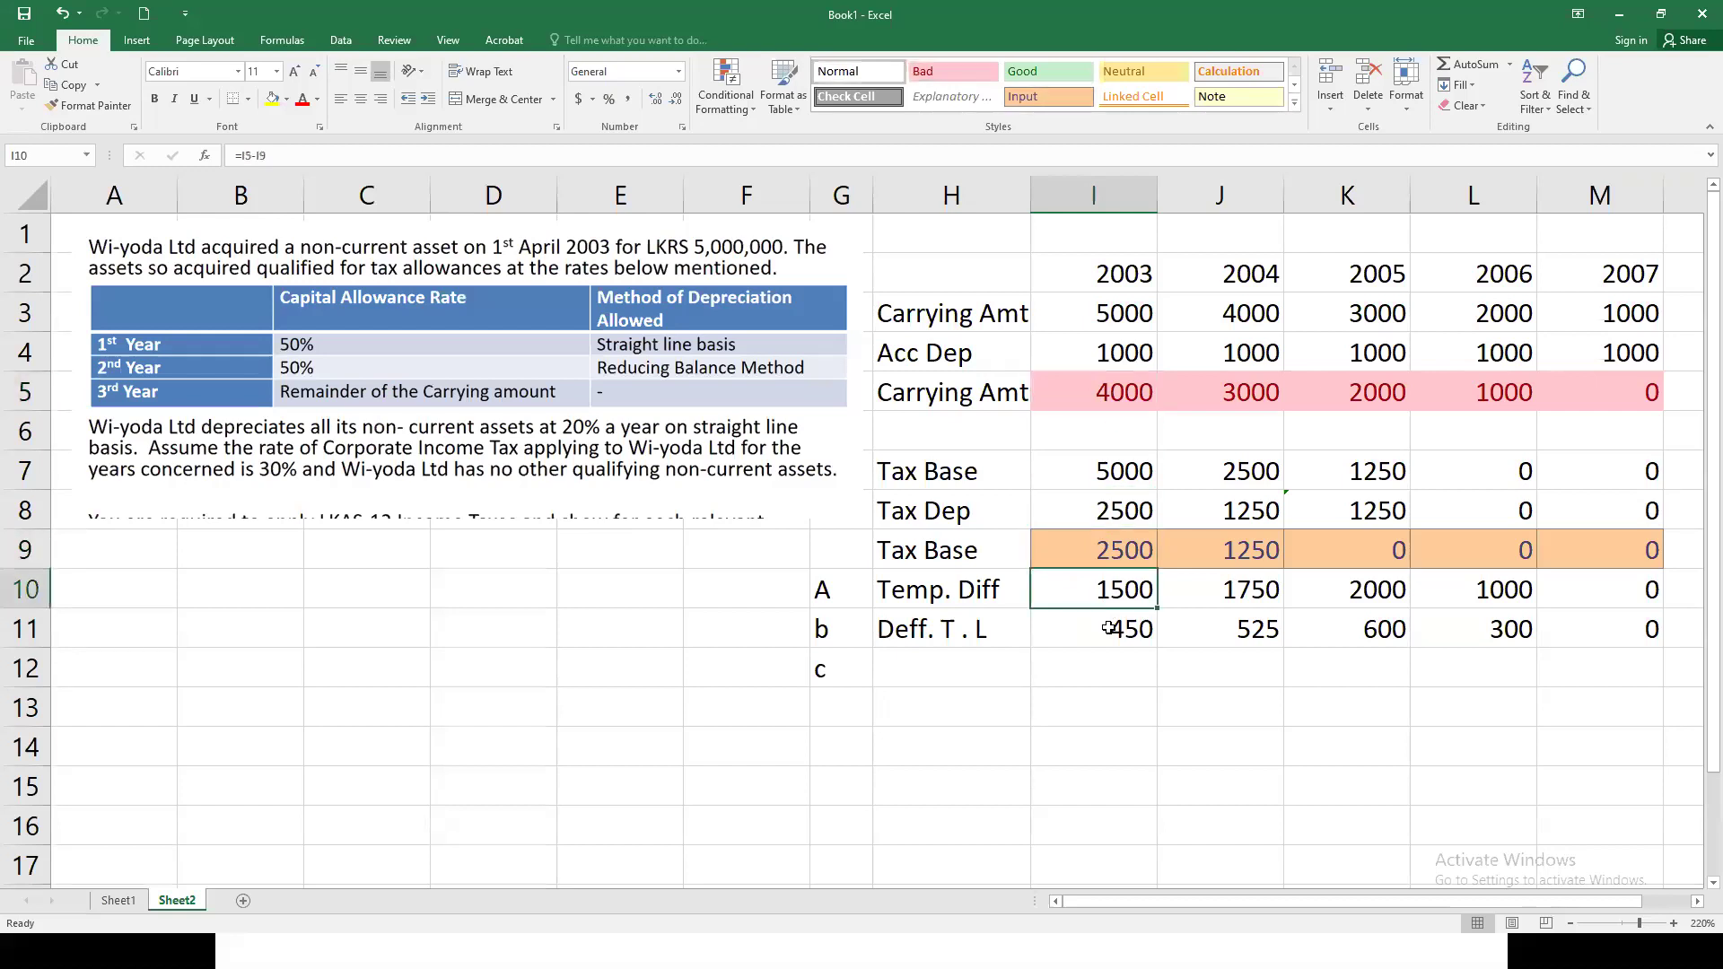
{"action": "left_click", "coordinate": [1099, 636]}
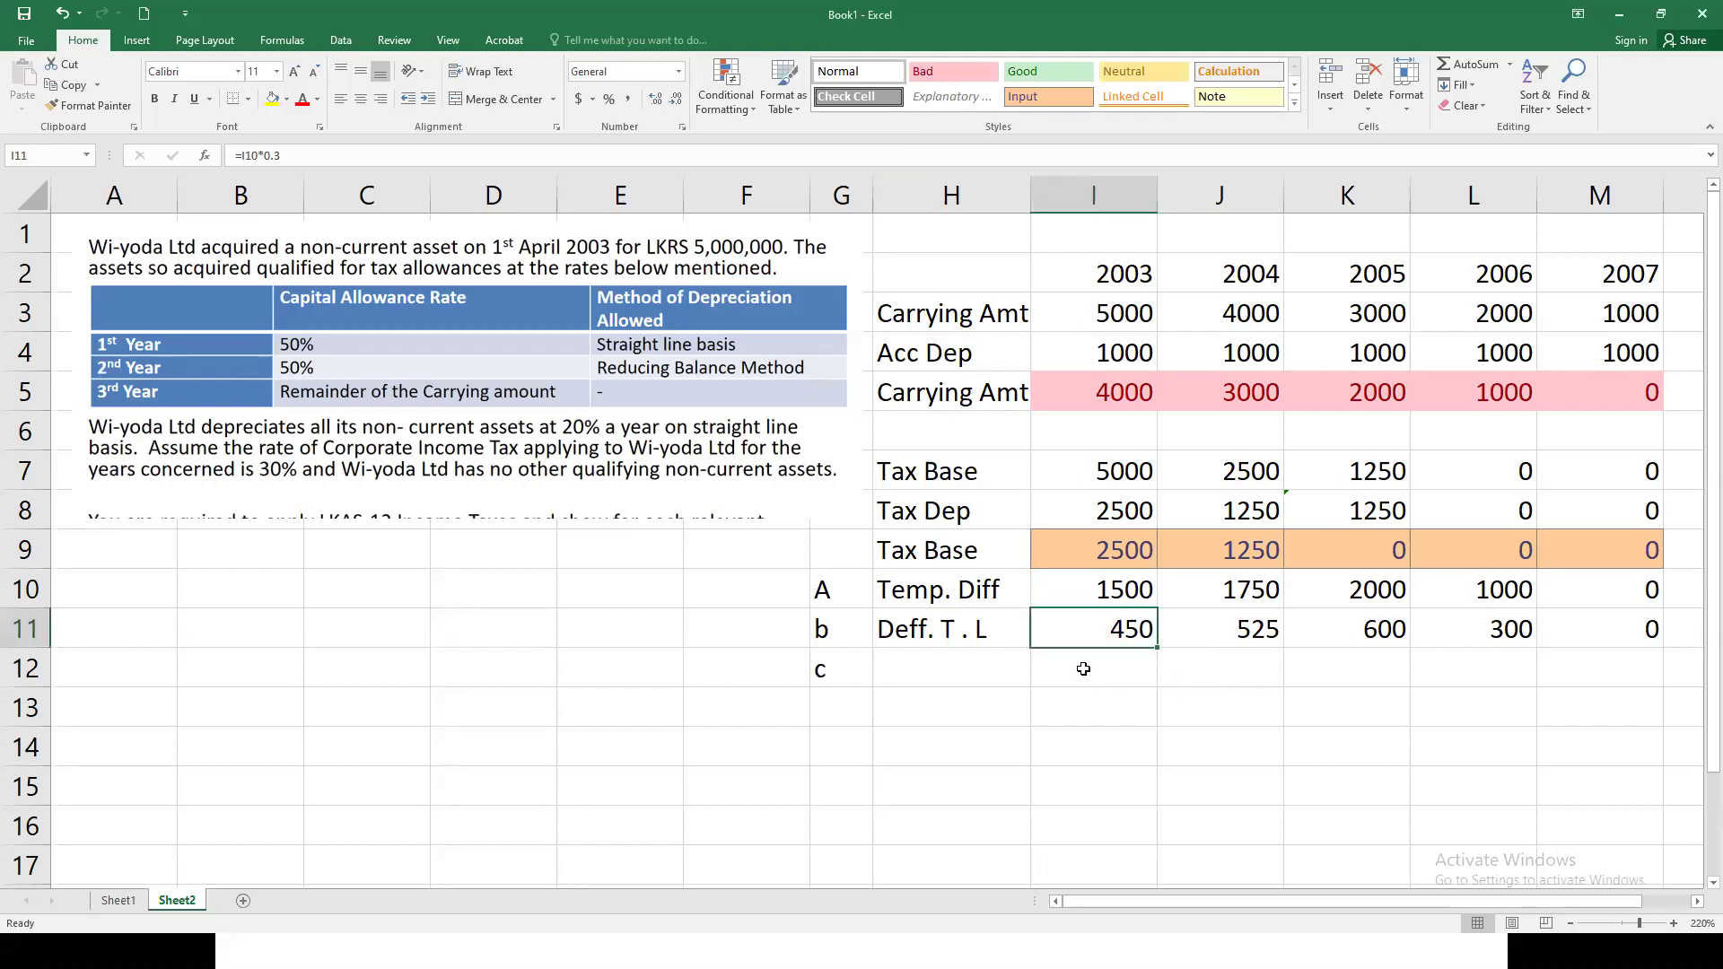
{"action": "left_click", "coordinate": [1124, 393]}
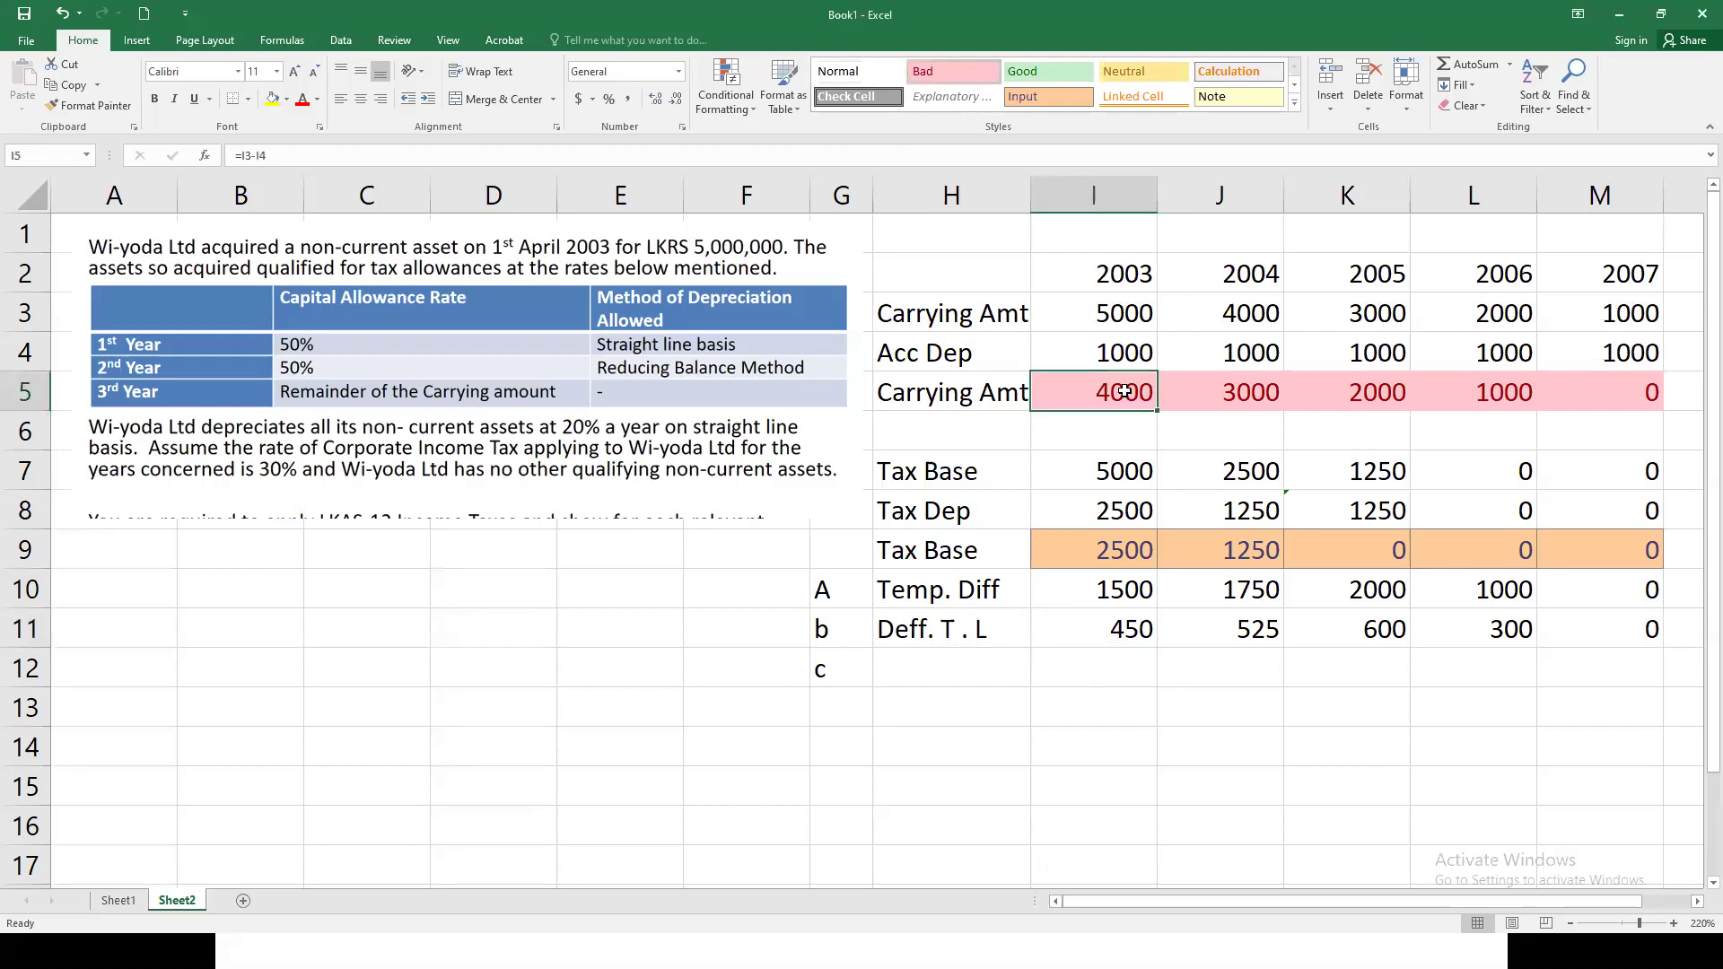
{"action": "left_click", "coordinate": [1128, 549]}
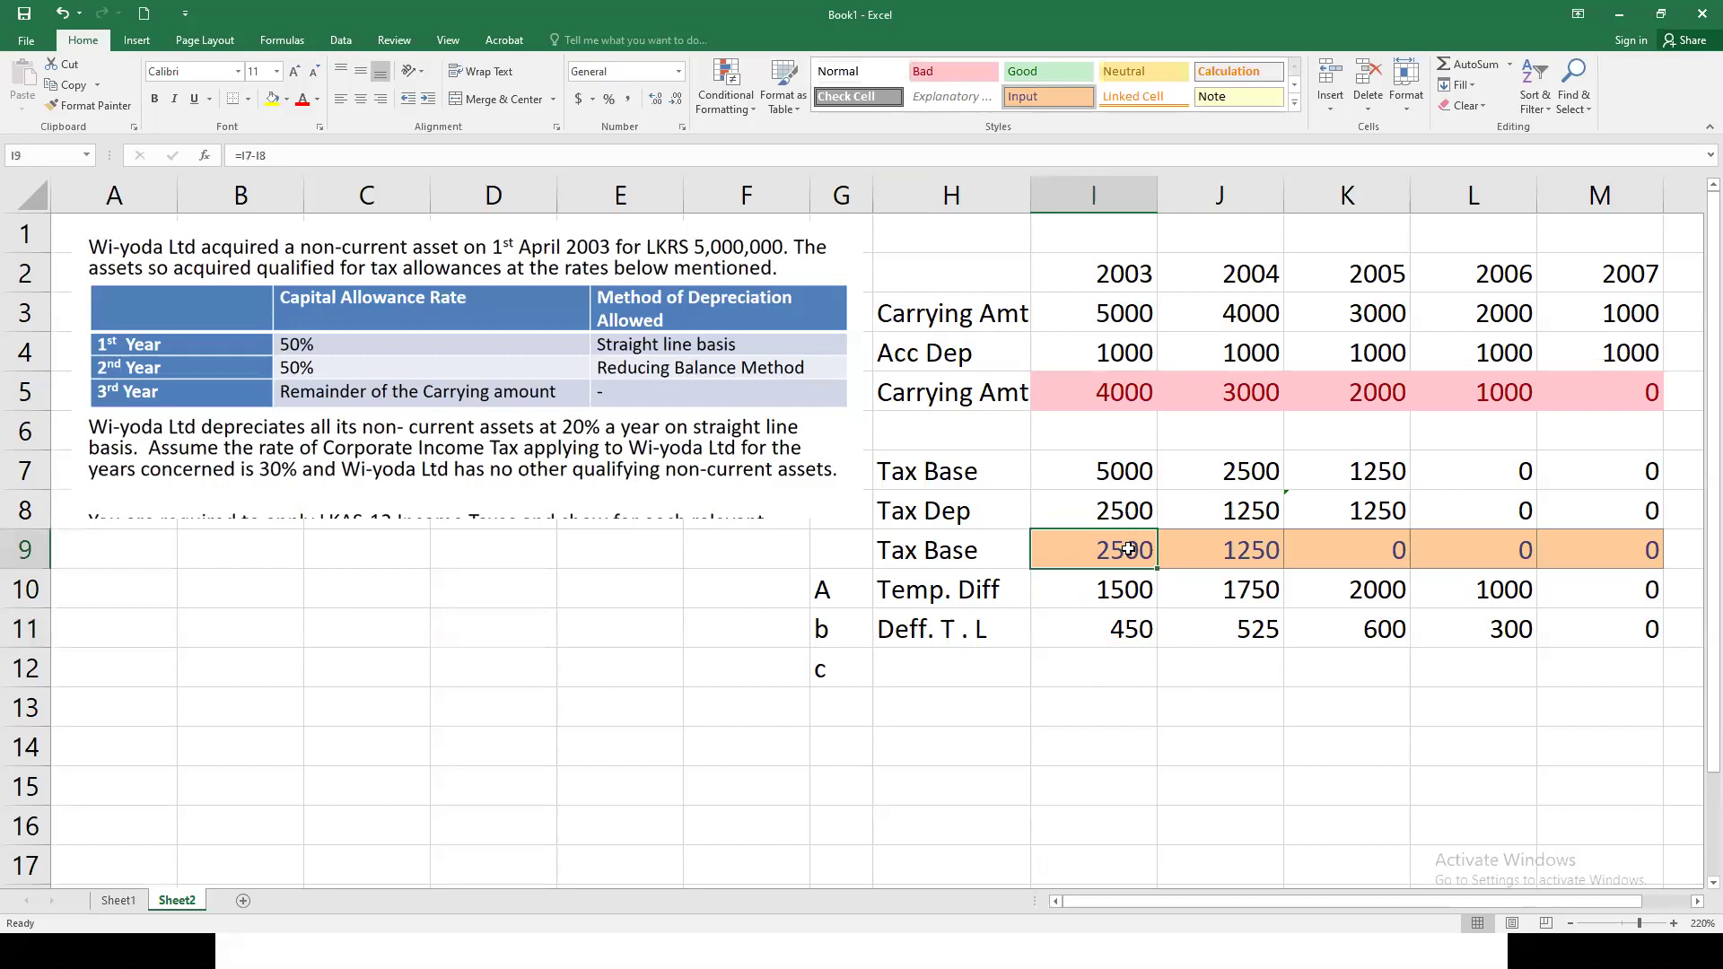
{"action": "left_click", "coordinate": [1120, 629]}
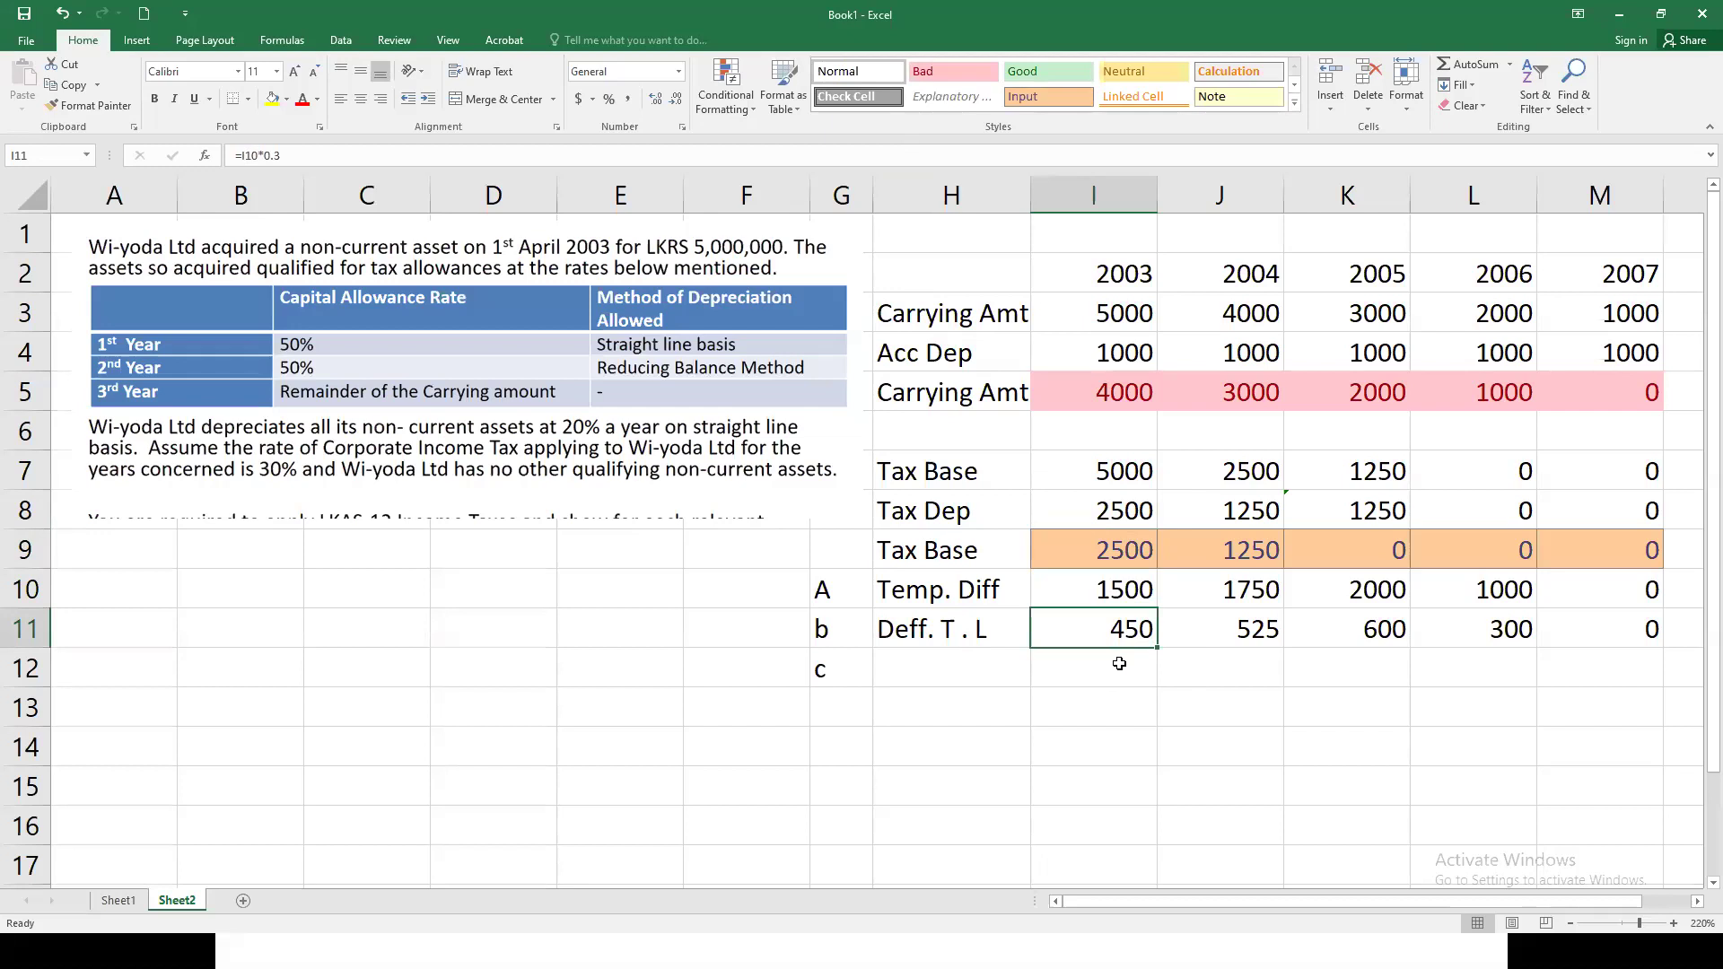
Step: Label cell H14 as DTL below the deferred tax schedule
{"action": "left_click", "coordinate": [1116, 676]}
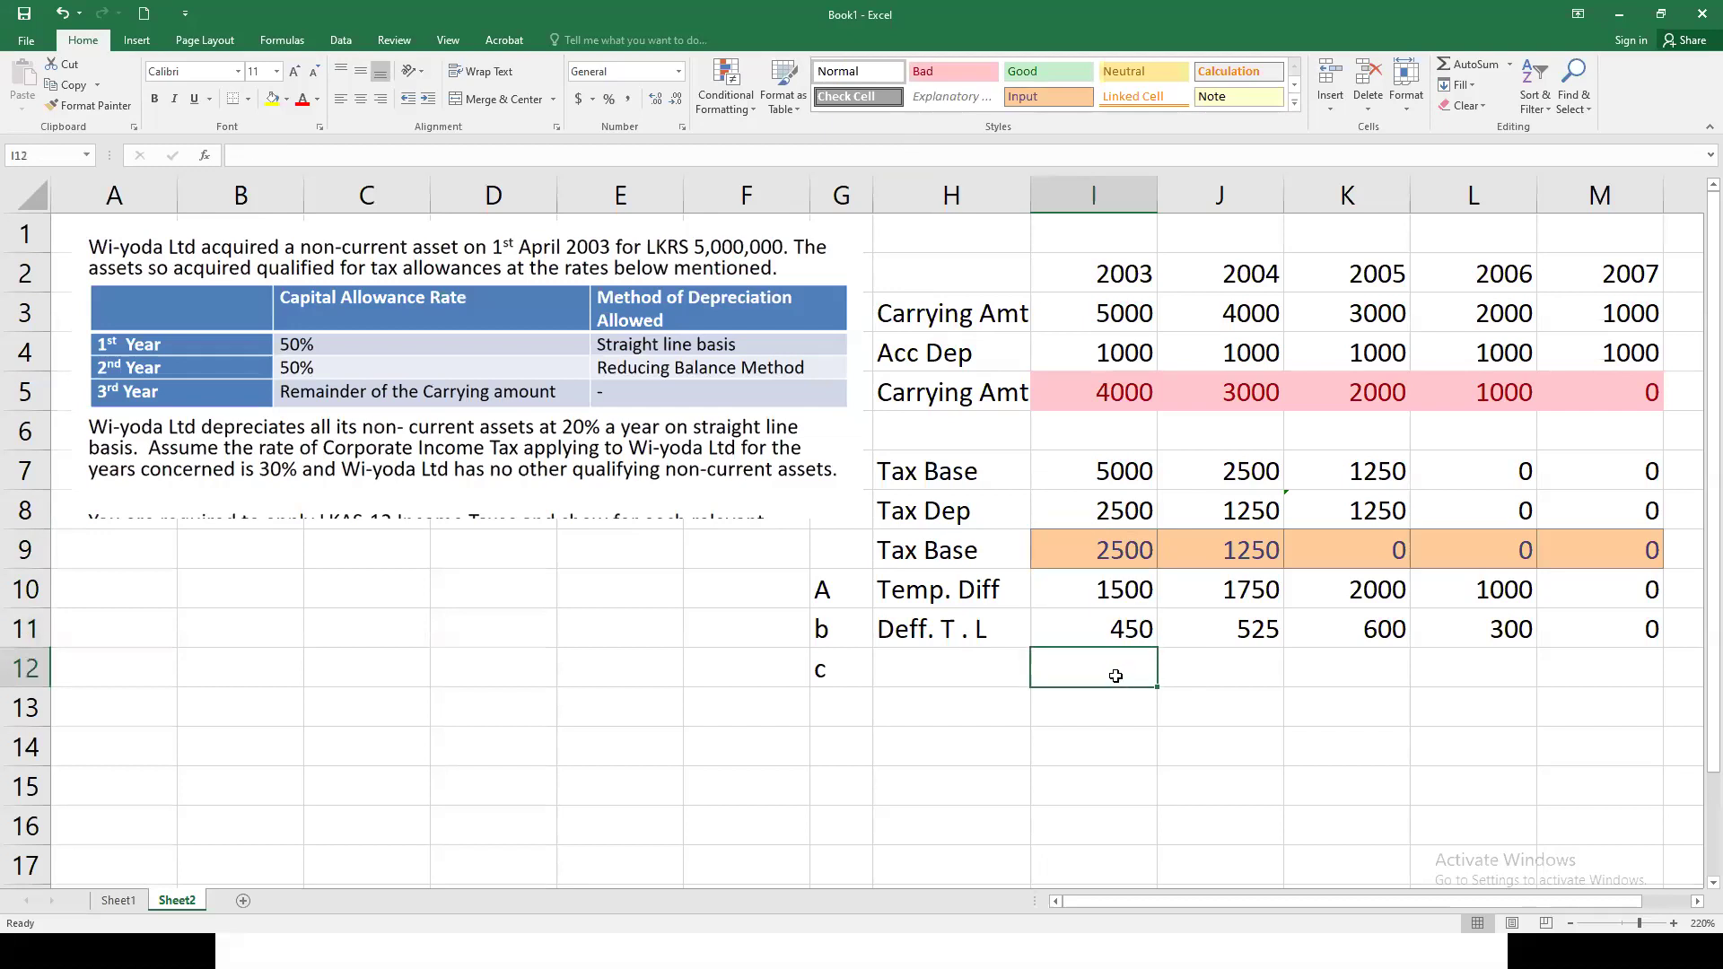
{"action": "left_click", "coordinate": [1110, 721]}
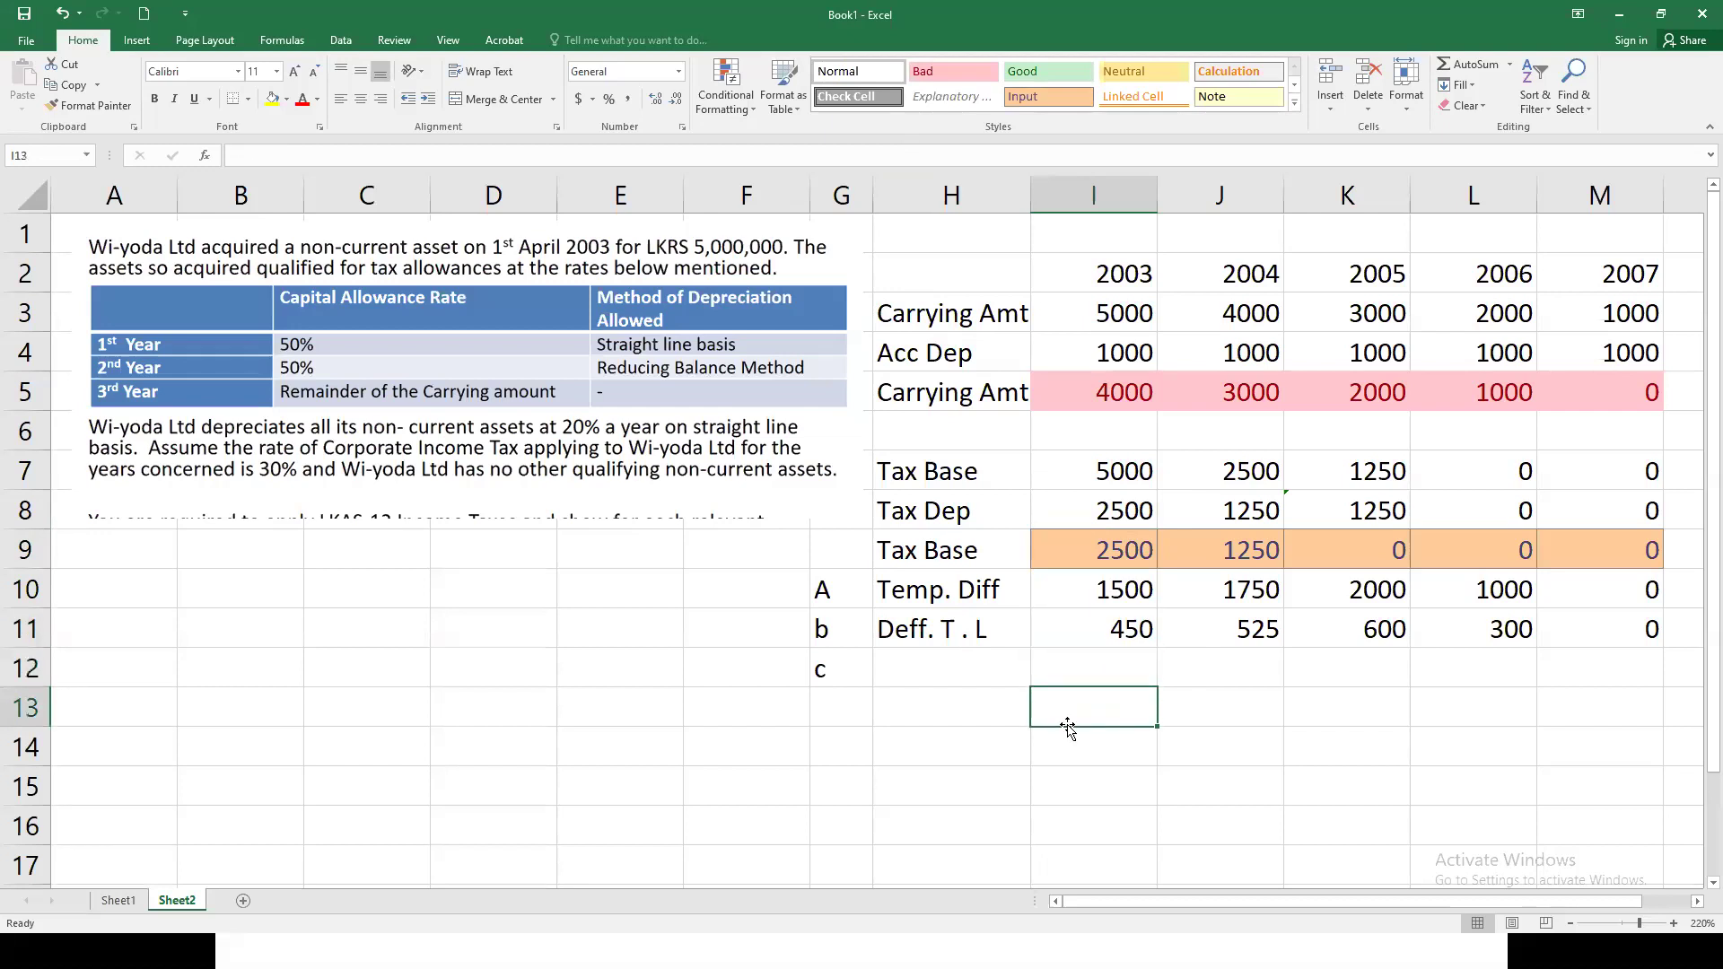
{"action": "left_click", "coordinate": [939, 722]}
{"action": "left_click", "coordinate": [1005, 762]}
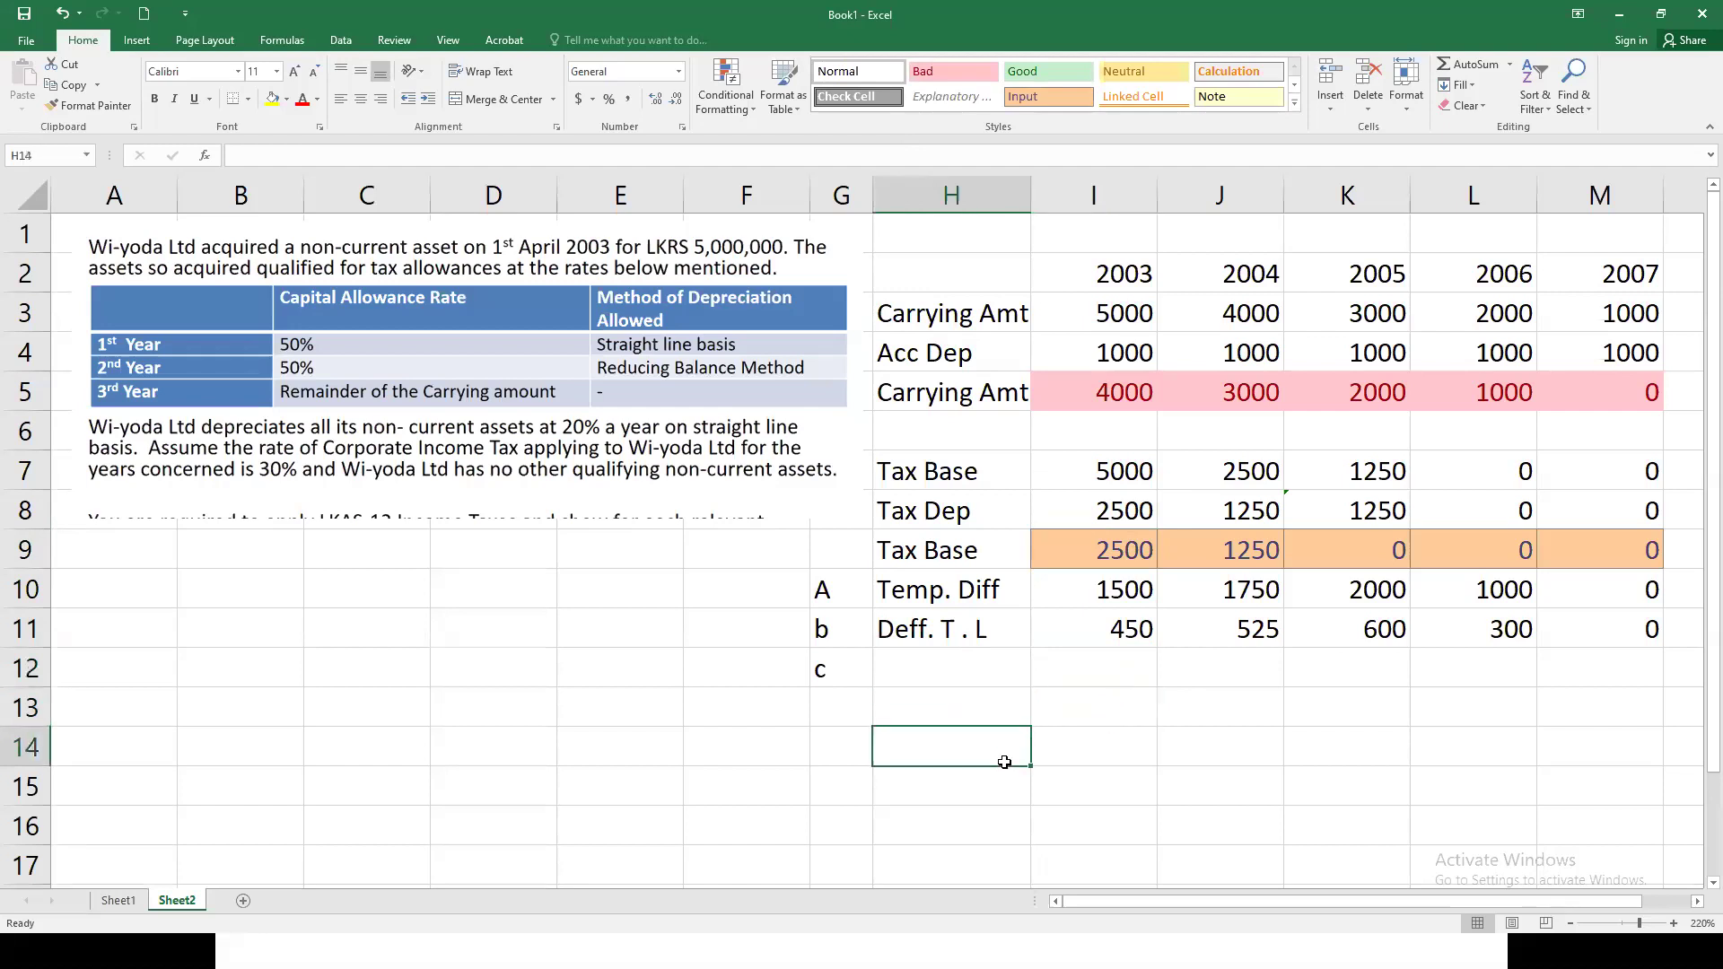
{"action": "type", "text": "D"}
{"action": "type", "text": "T"}
{"action": "type", "text": ":L"}
{"action": "key", "text": "BackSpace"}
{"action": "key", "text": "BackSpace"}
{"action": "type", "text": "L"}
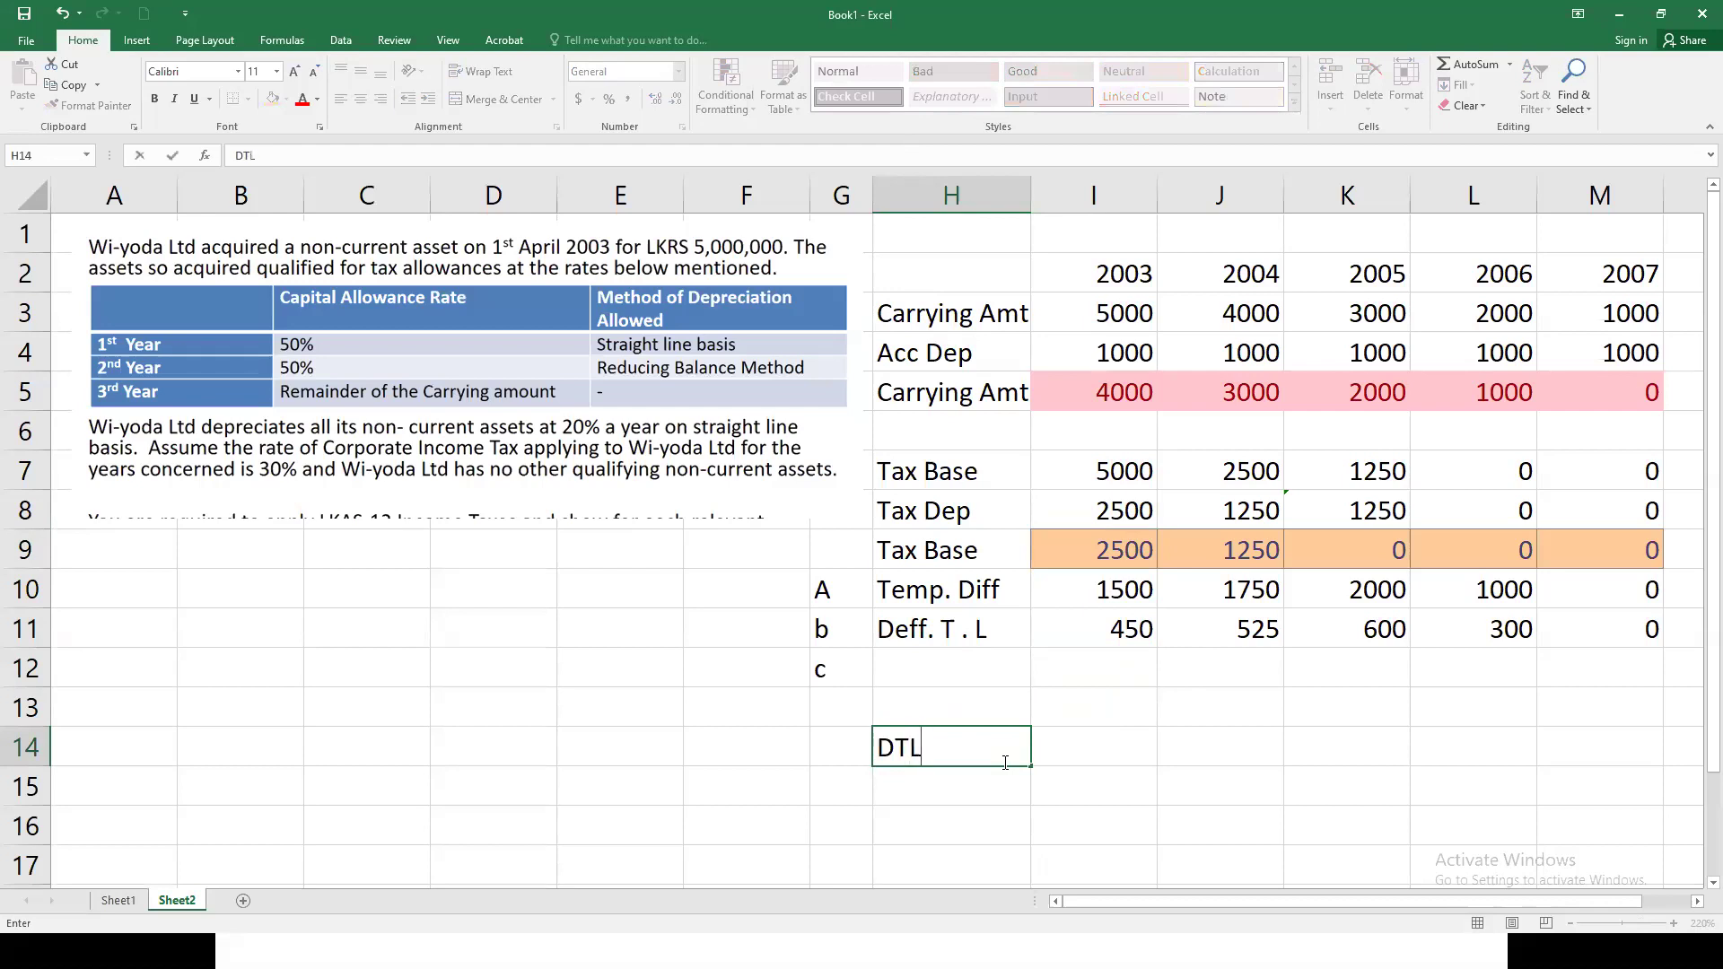
Step: Link J14 on the DTL row to the 2003 deferred tax liability in I11
{"action": "left_click", "coordinate": [1209, 742]}
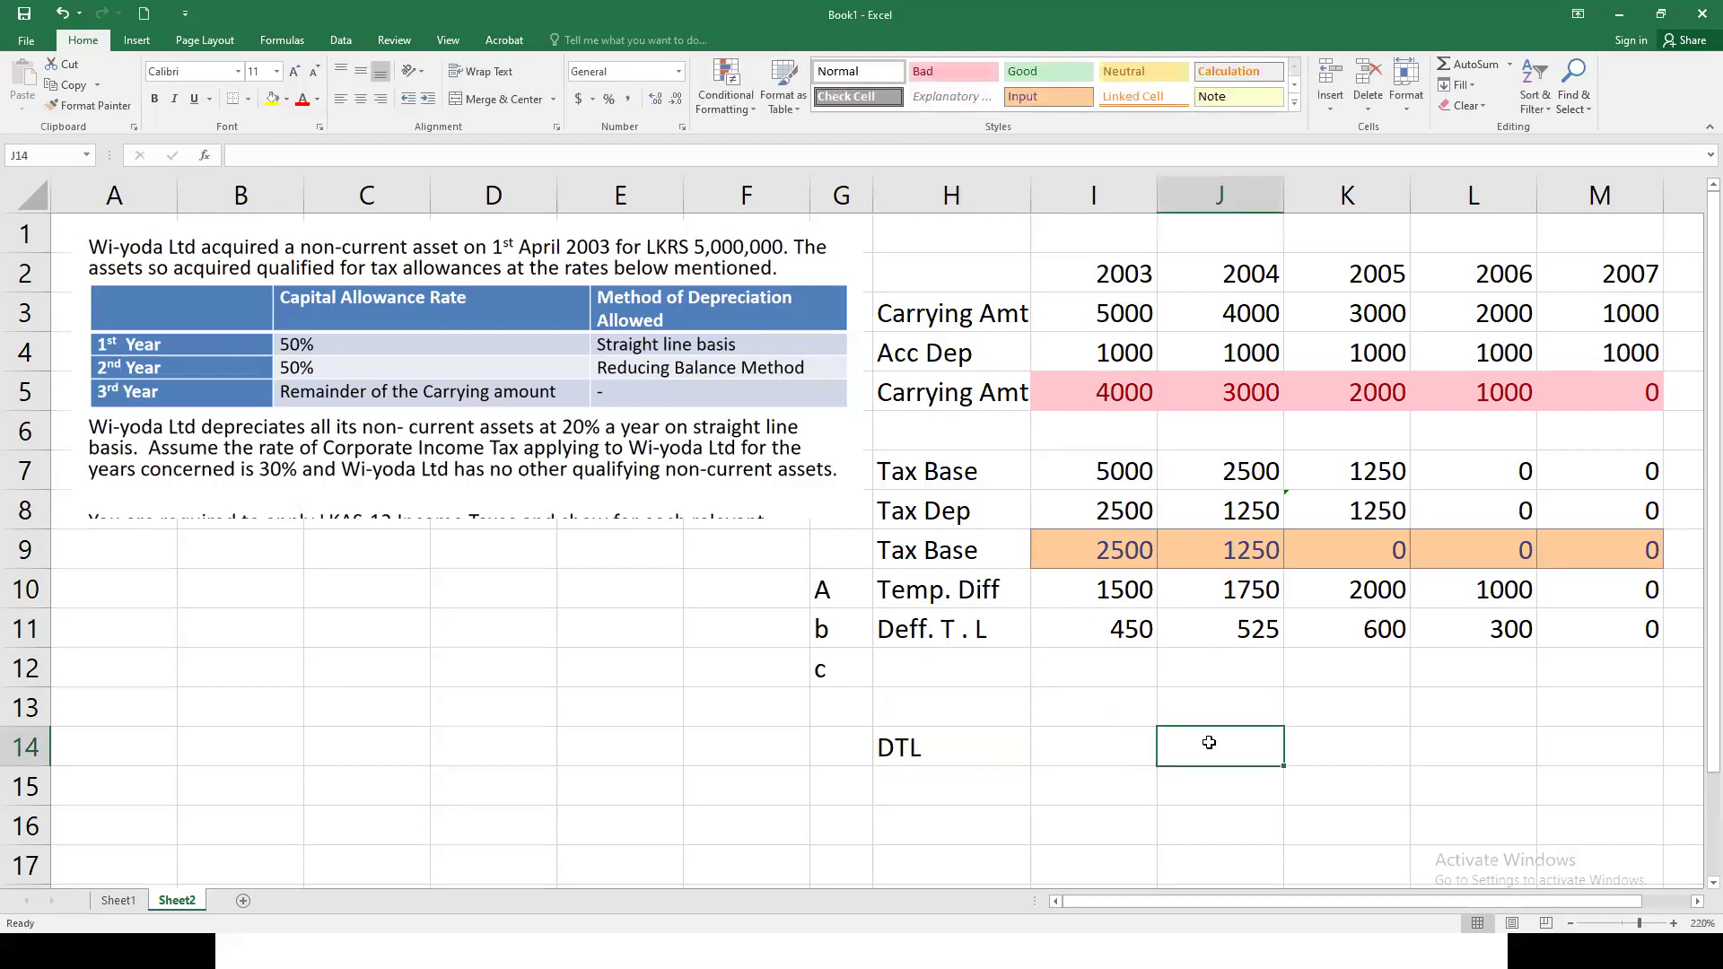
{"action": "type", "text": "="}
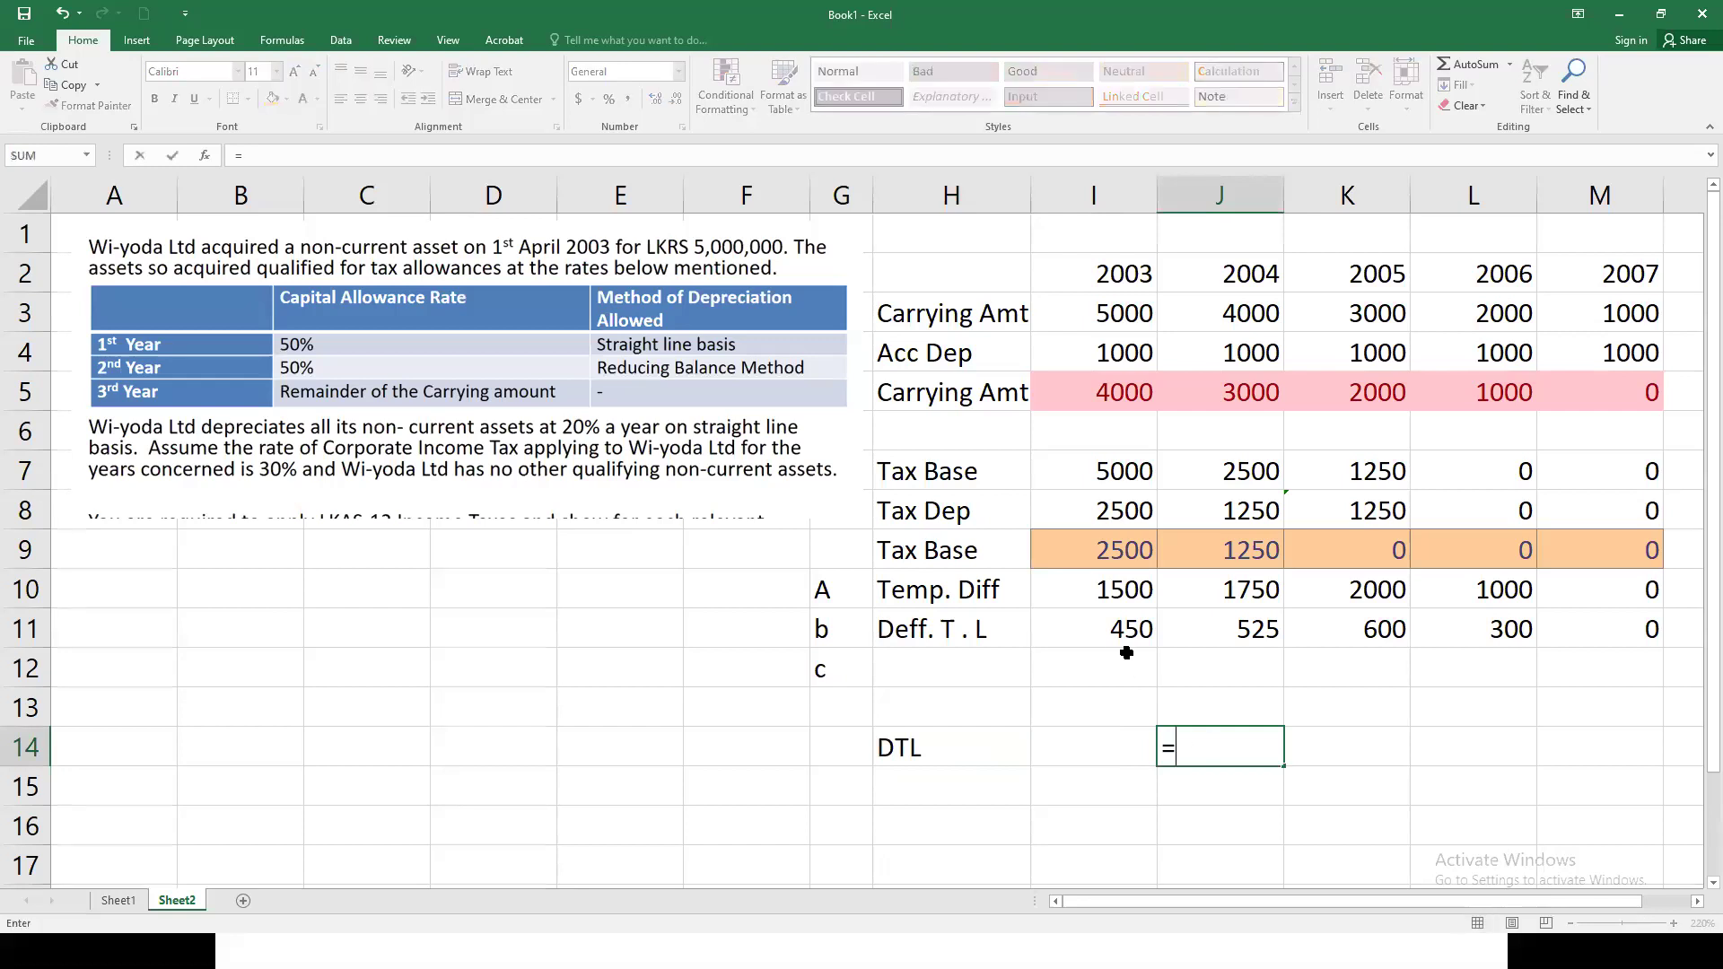
{"action": "left_click", "coordinate": [1114, 628]}
{"action": "key", "text": "Return"}
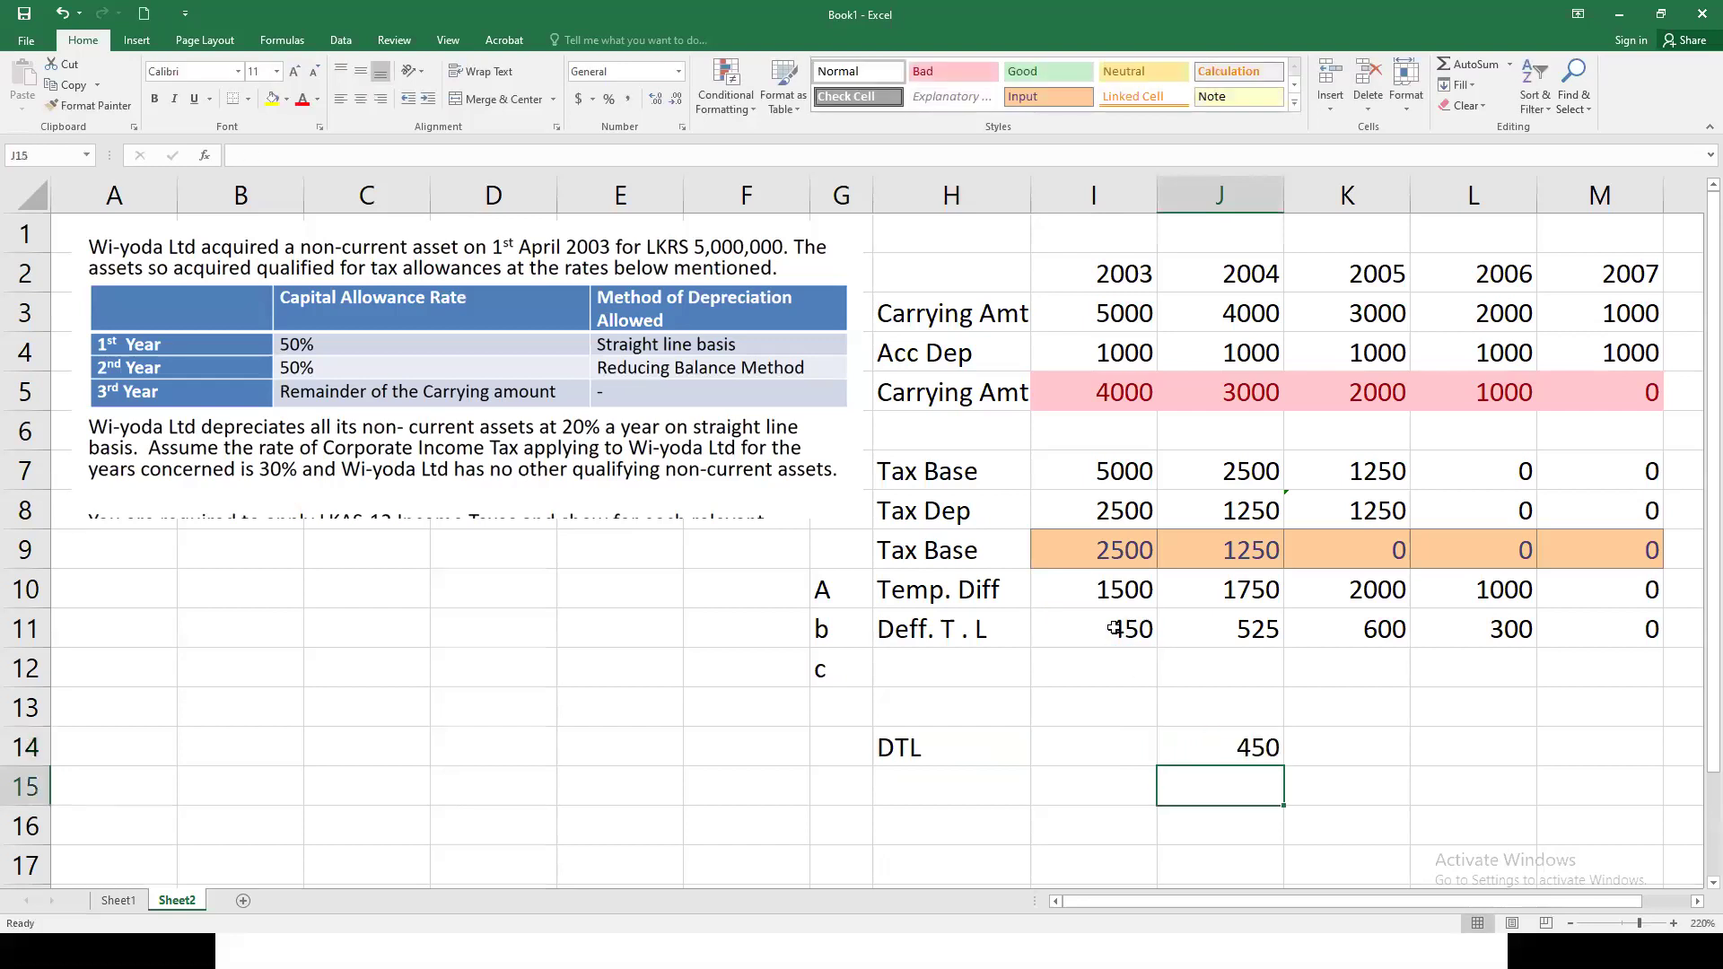
Step: Label cell H13 as DT and link I13 to the 2003 deferred tax liability in I11
{"action": "left_click", "coordinate": [934, 708]}
{"action": "type", "text": "DT"}
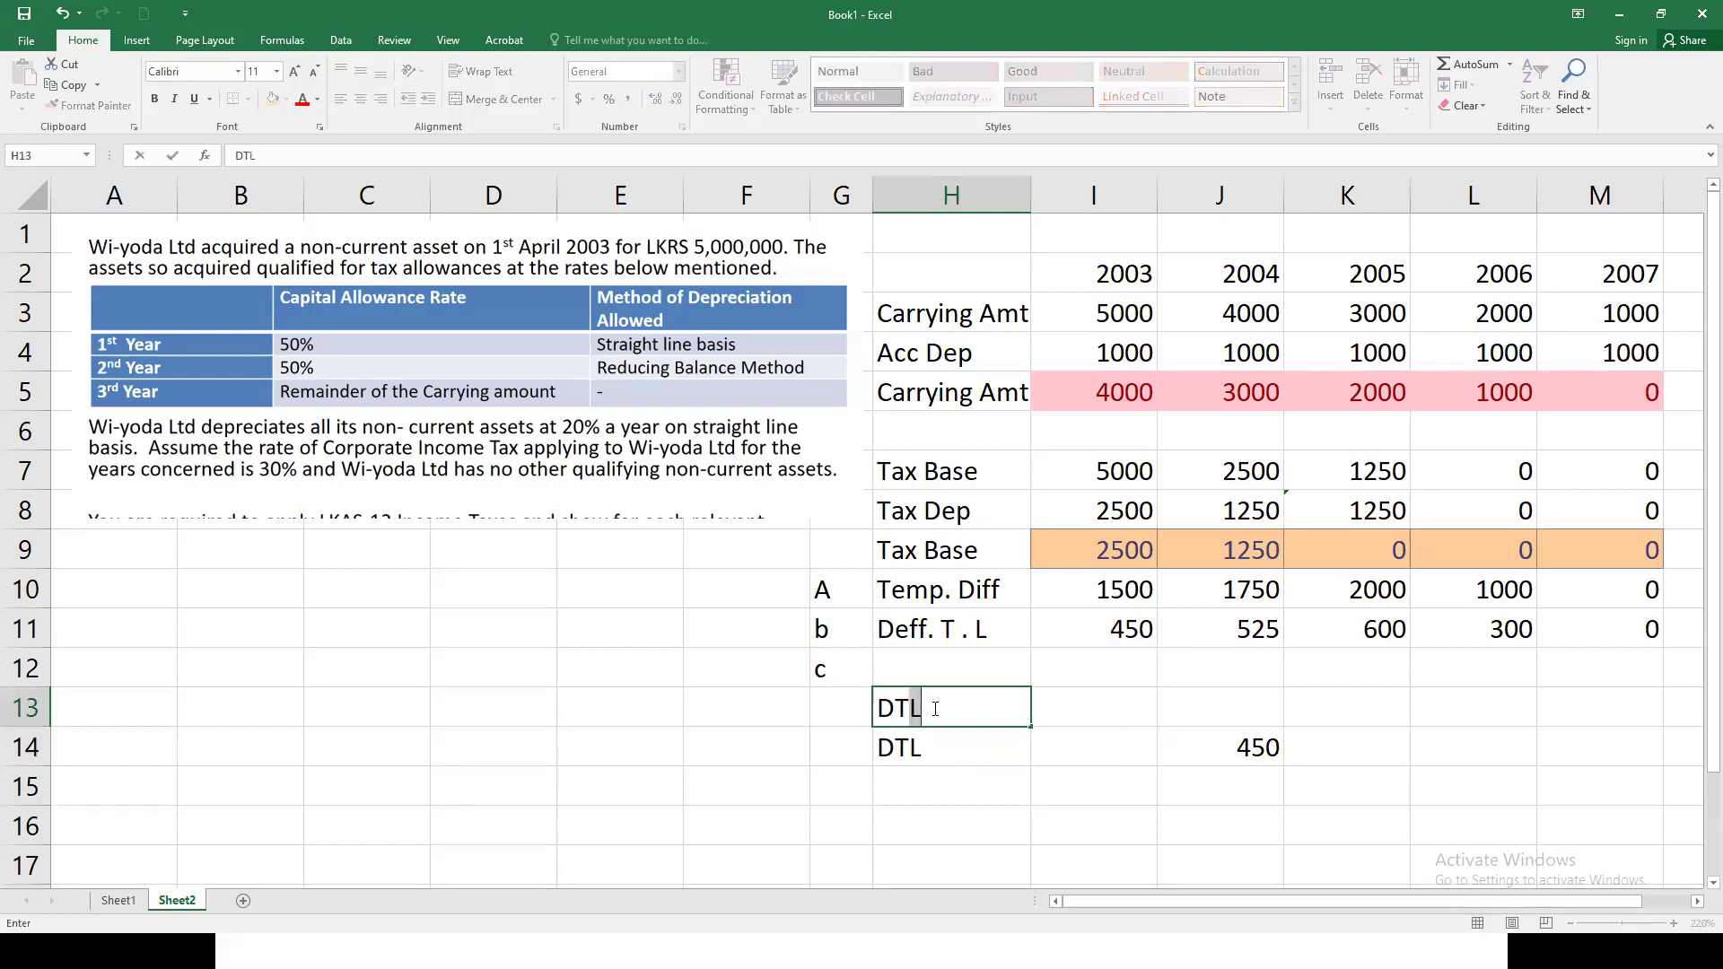
{"action": "key", "text": "BackSpace"}
{"action": "left_click", "coordinate": [1103, 713]}
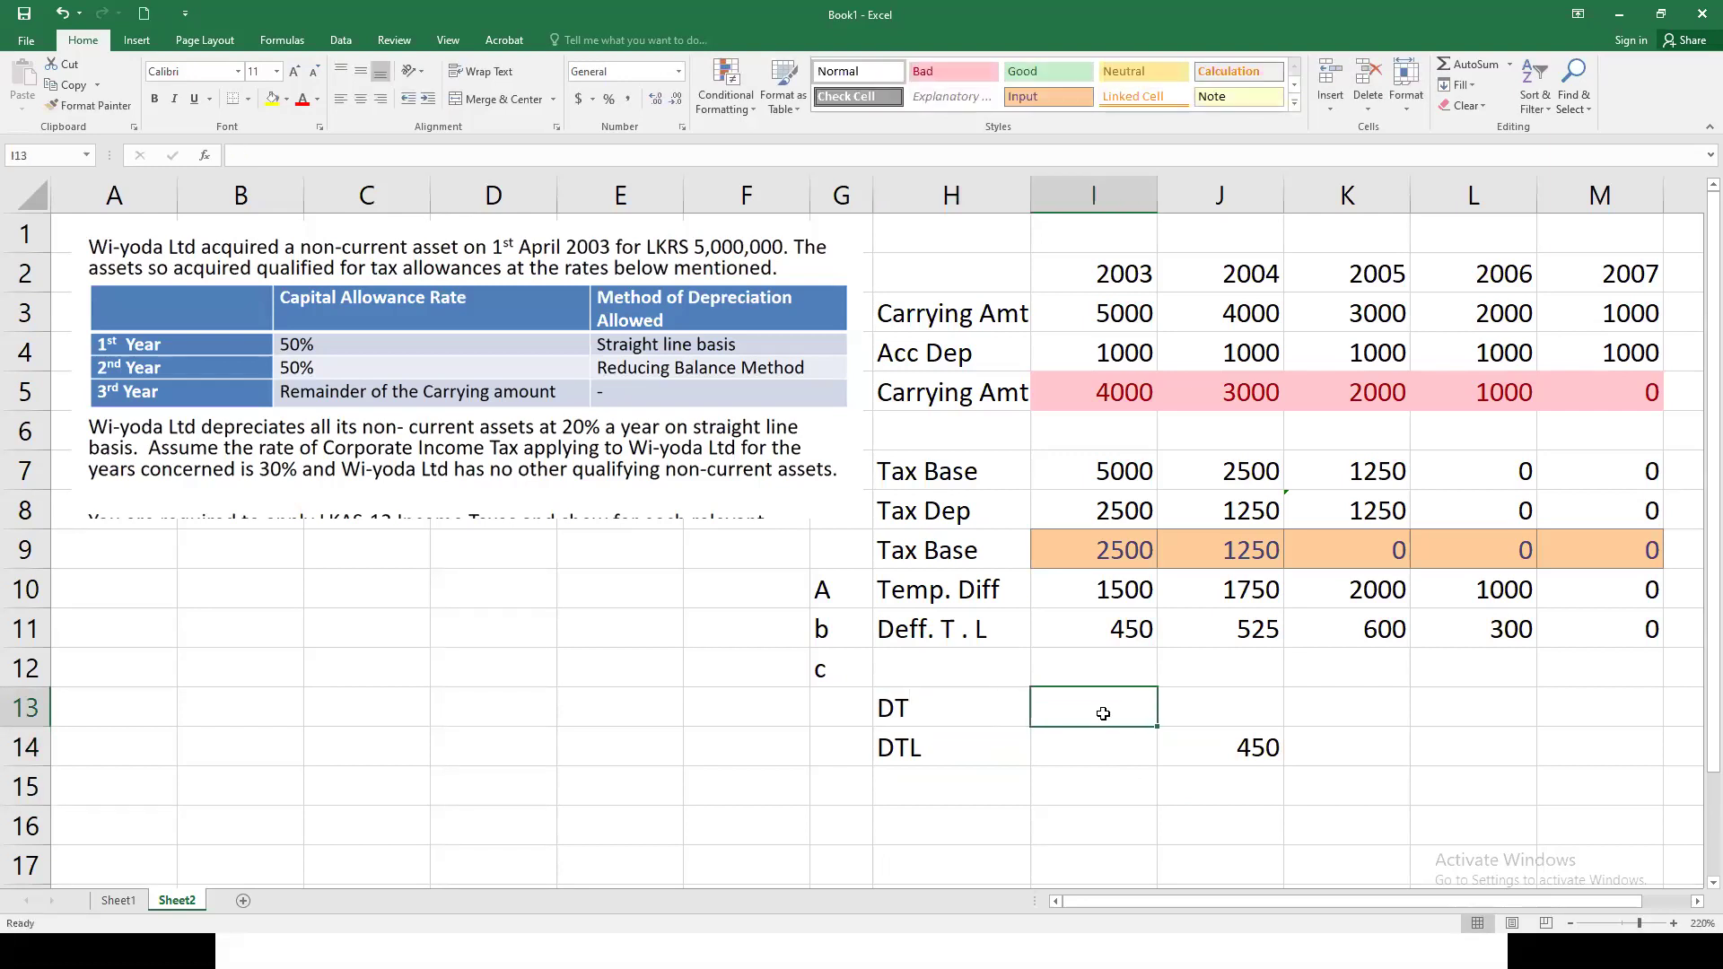
{"action": "type", "text": "="}
{"action": "left_click", "coordinate": [1091, 629]}
{"action": "key", "text": "Return"}
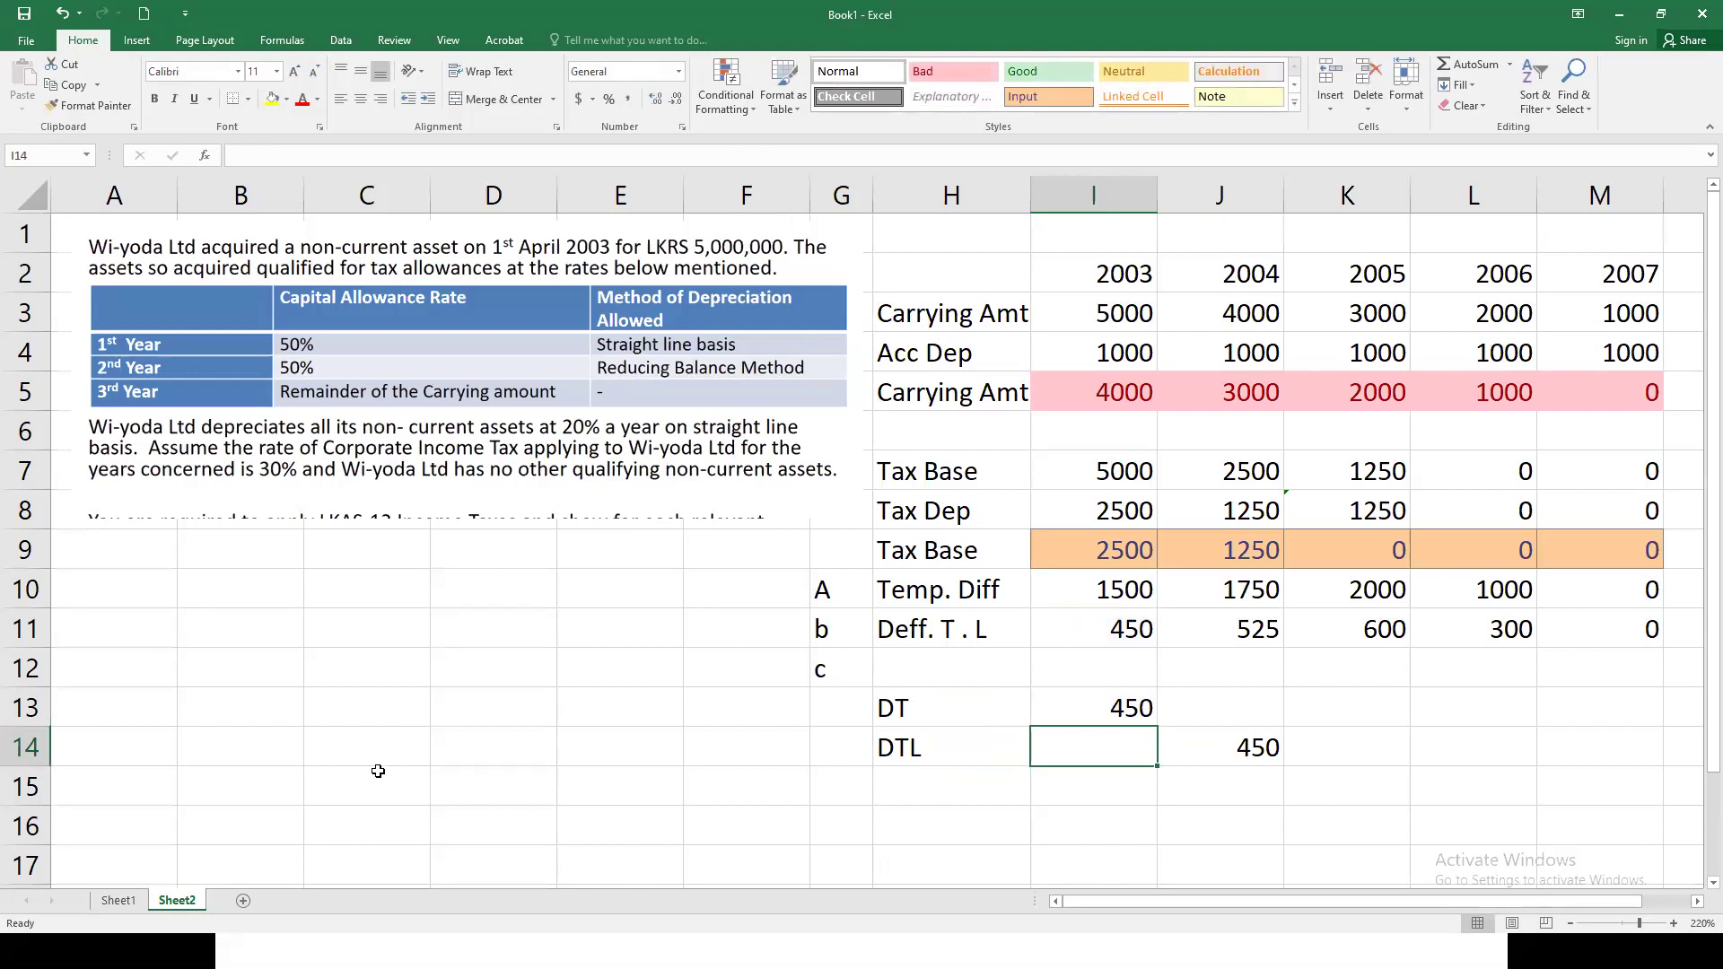
Step: Switch to the LKAS 12 workbook and look over the Financial Statement and Tax Computation schedule in D2:I14
{"action": "key", "text": "super+Tab"}
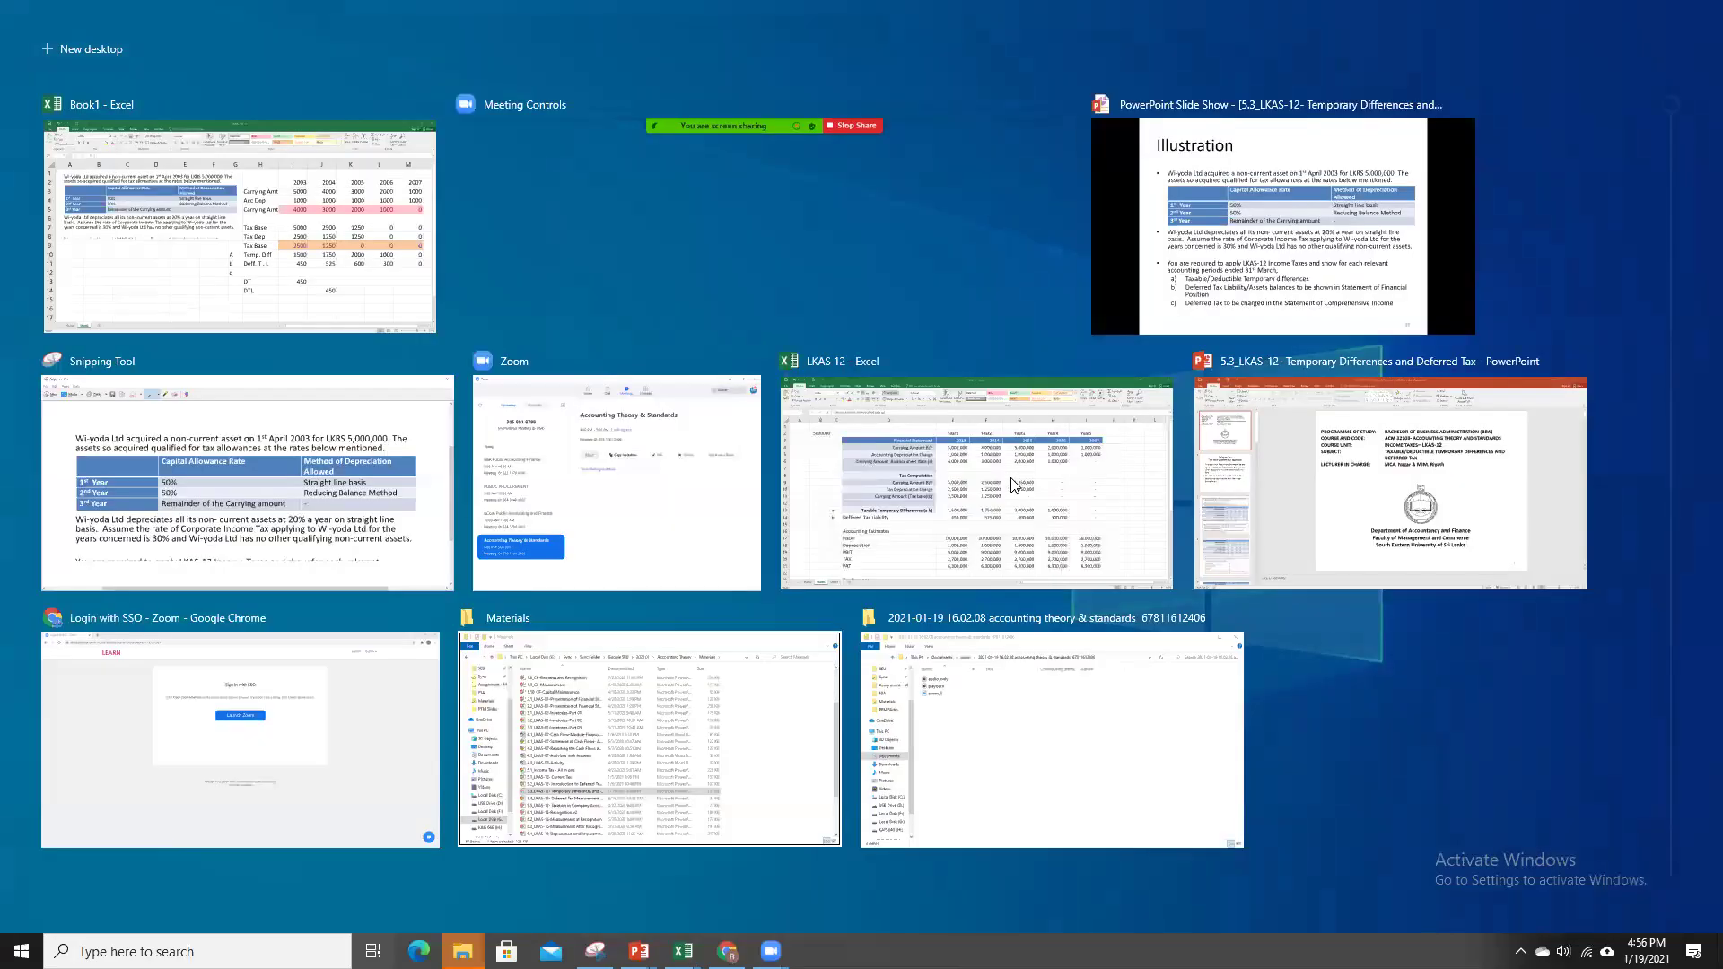
{"action": "left_click", "coordinate": [1011, 486]}
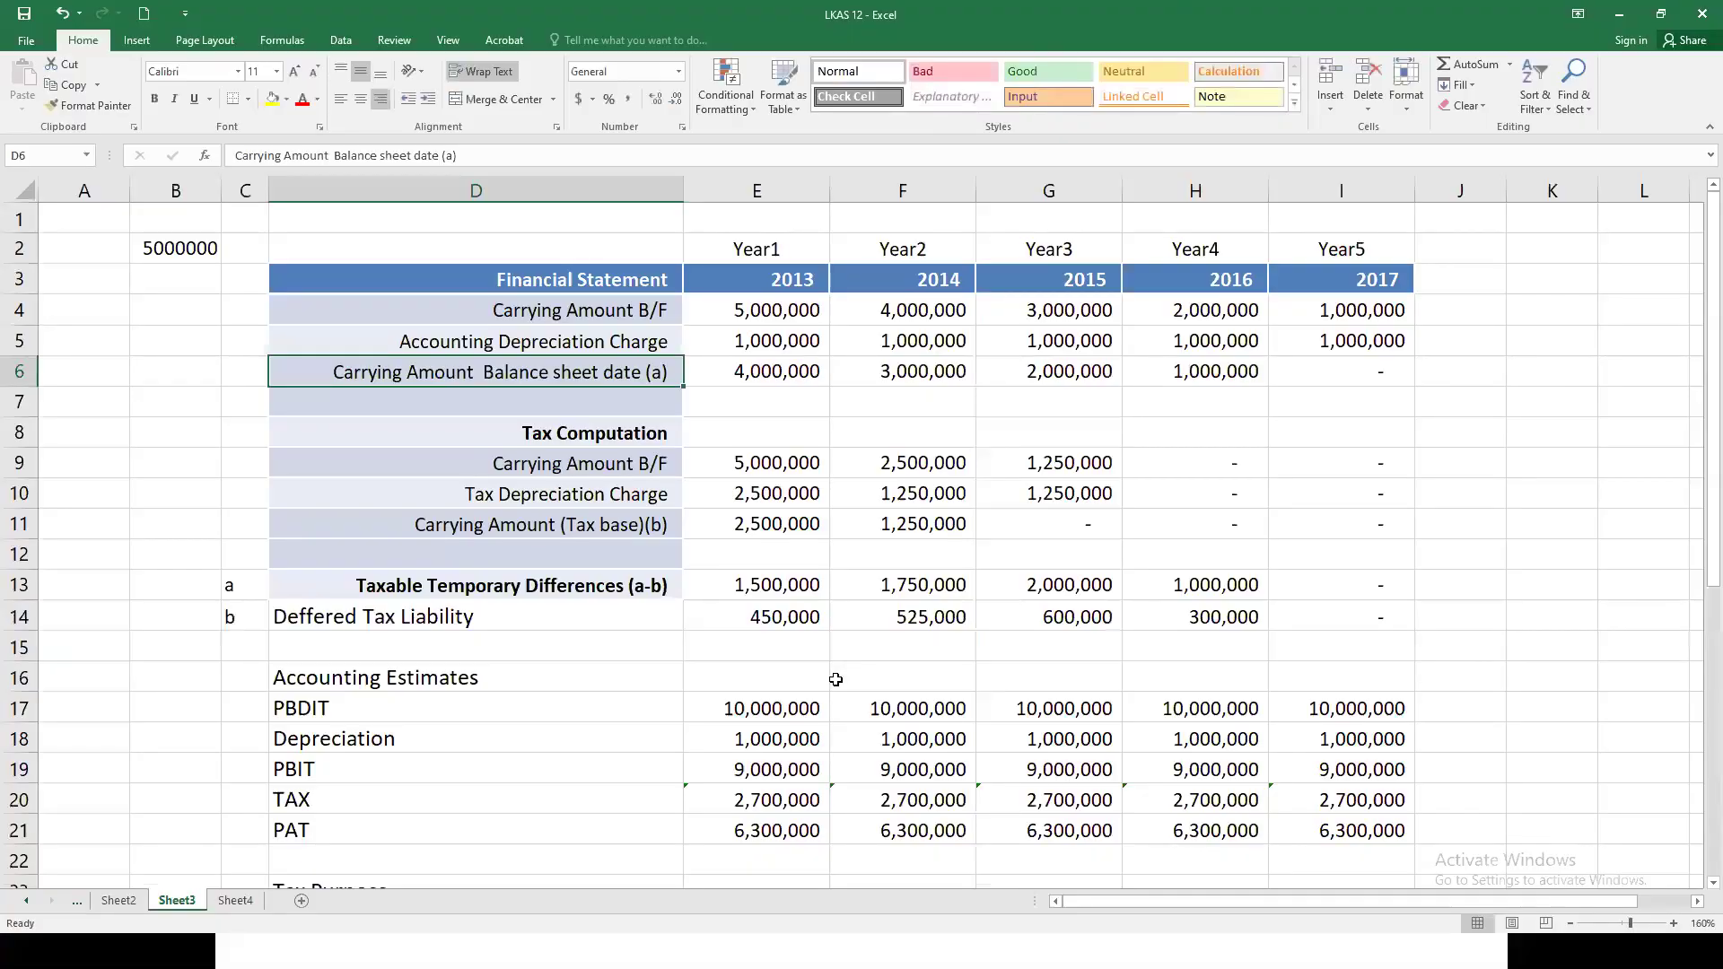
{"action": "left_click", "coordinate": [810, 395]}
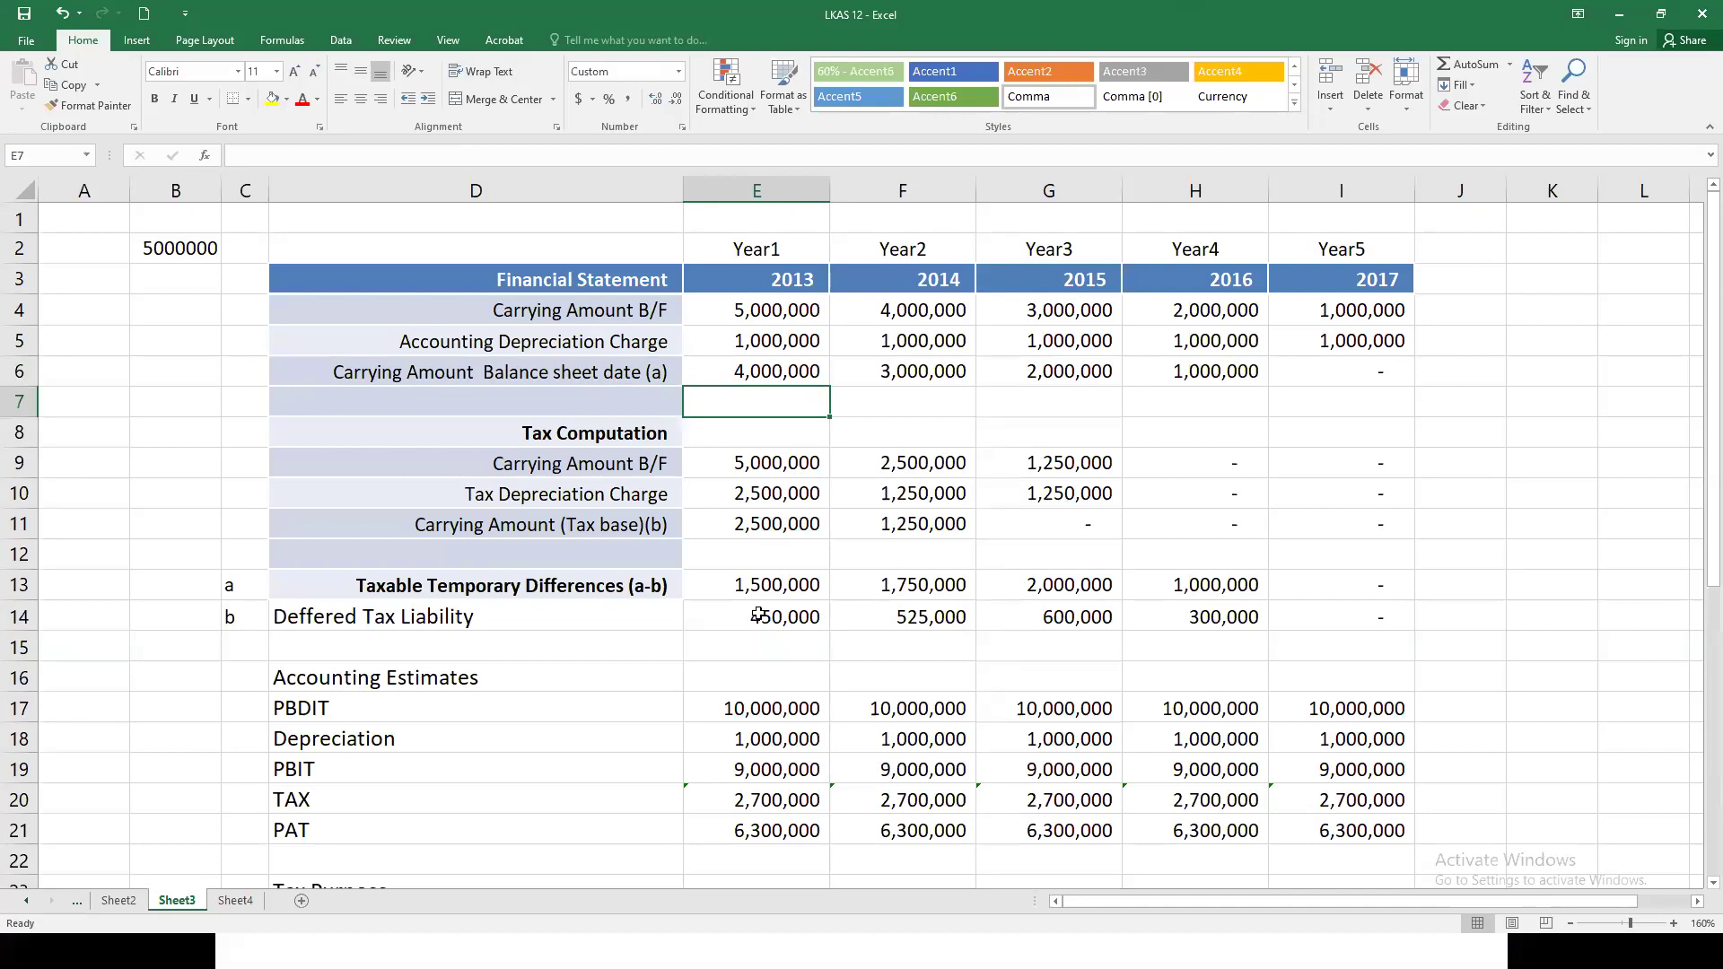
{"action": "left_click", "coordinate": [756, 709]}
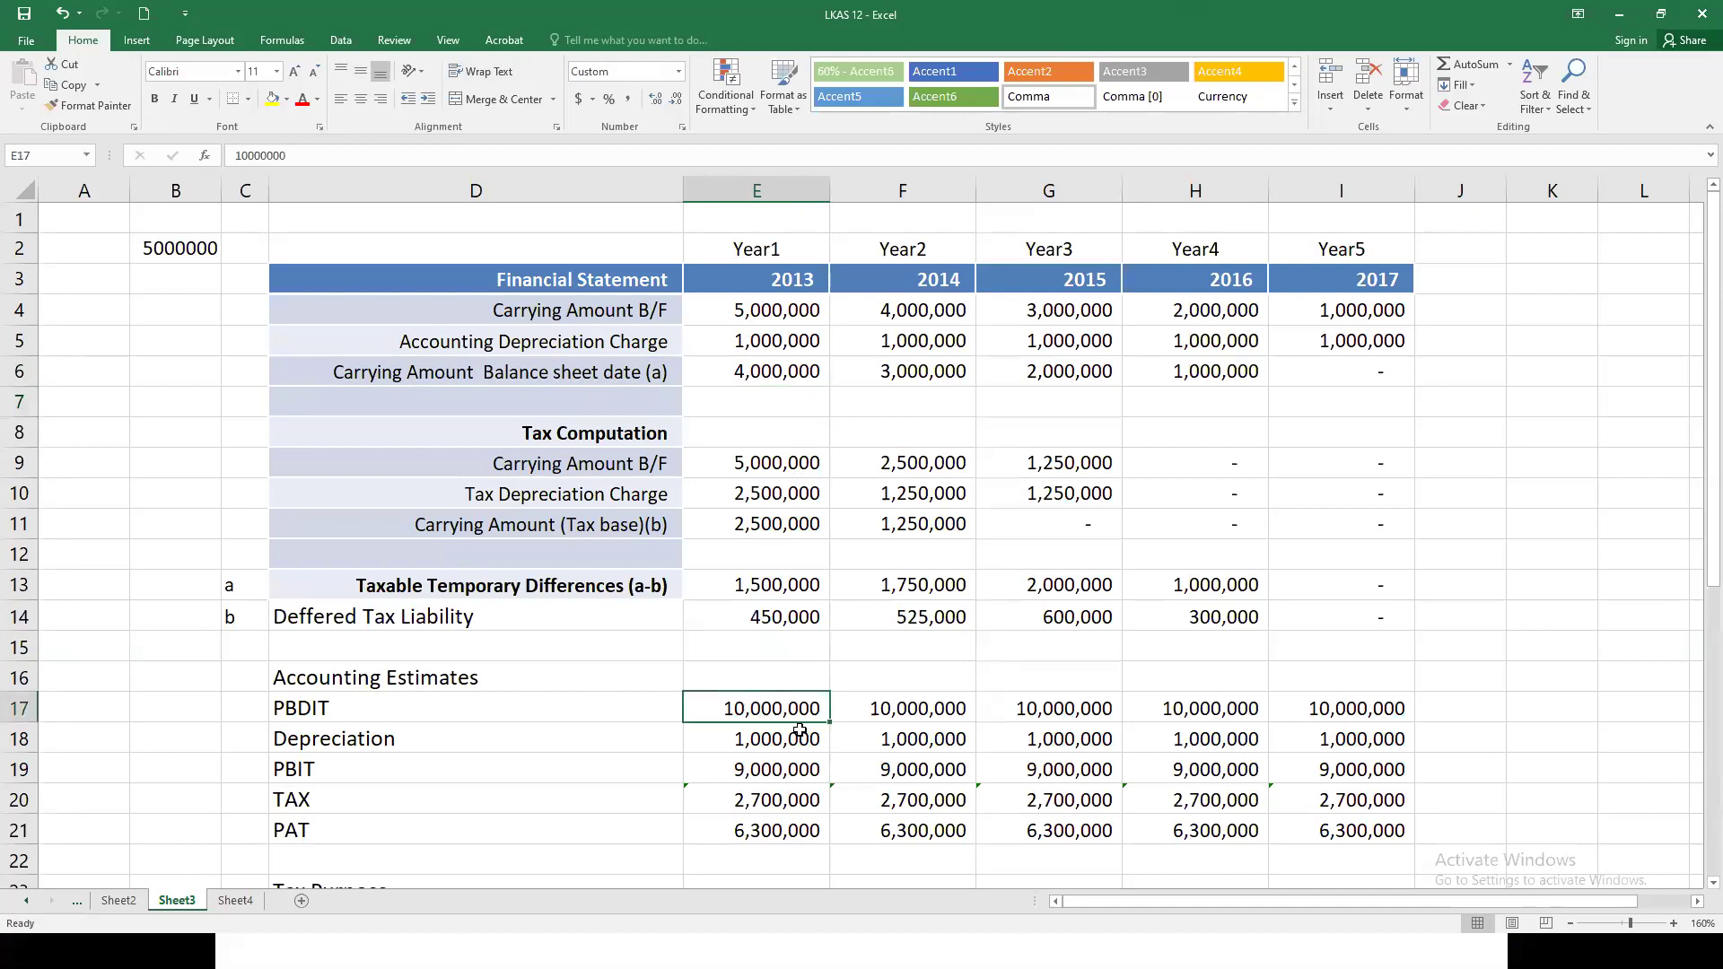
{"action": "scroll", "coordinate": [813, 737], "scroll_direction": "down", "scroll_amount": 1}
{"action": "scroll", "coordinate": [761, 723], "scroll_direction": "up", "scroll_amount": 1}
{"action": "left_click_drag", "start_coordinate": [595, 257], "coordinate": [1373, 627]}
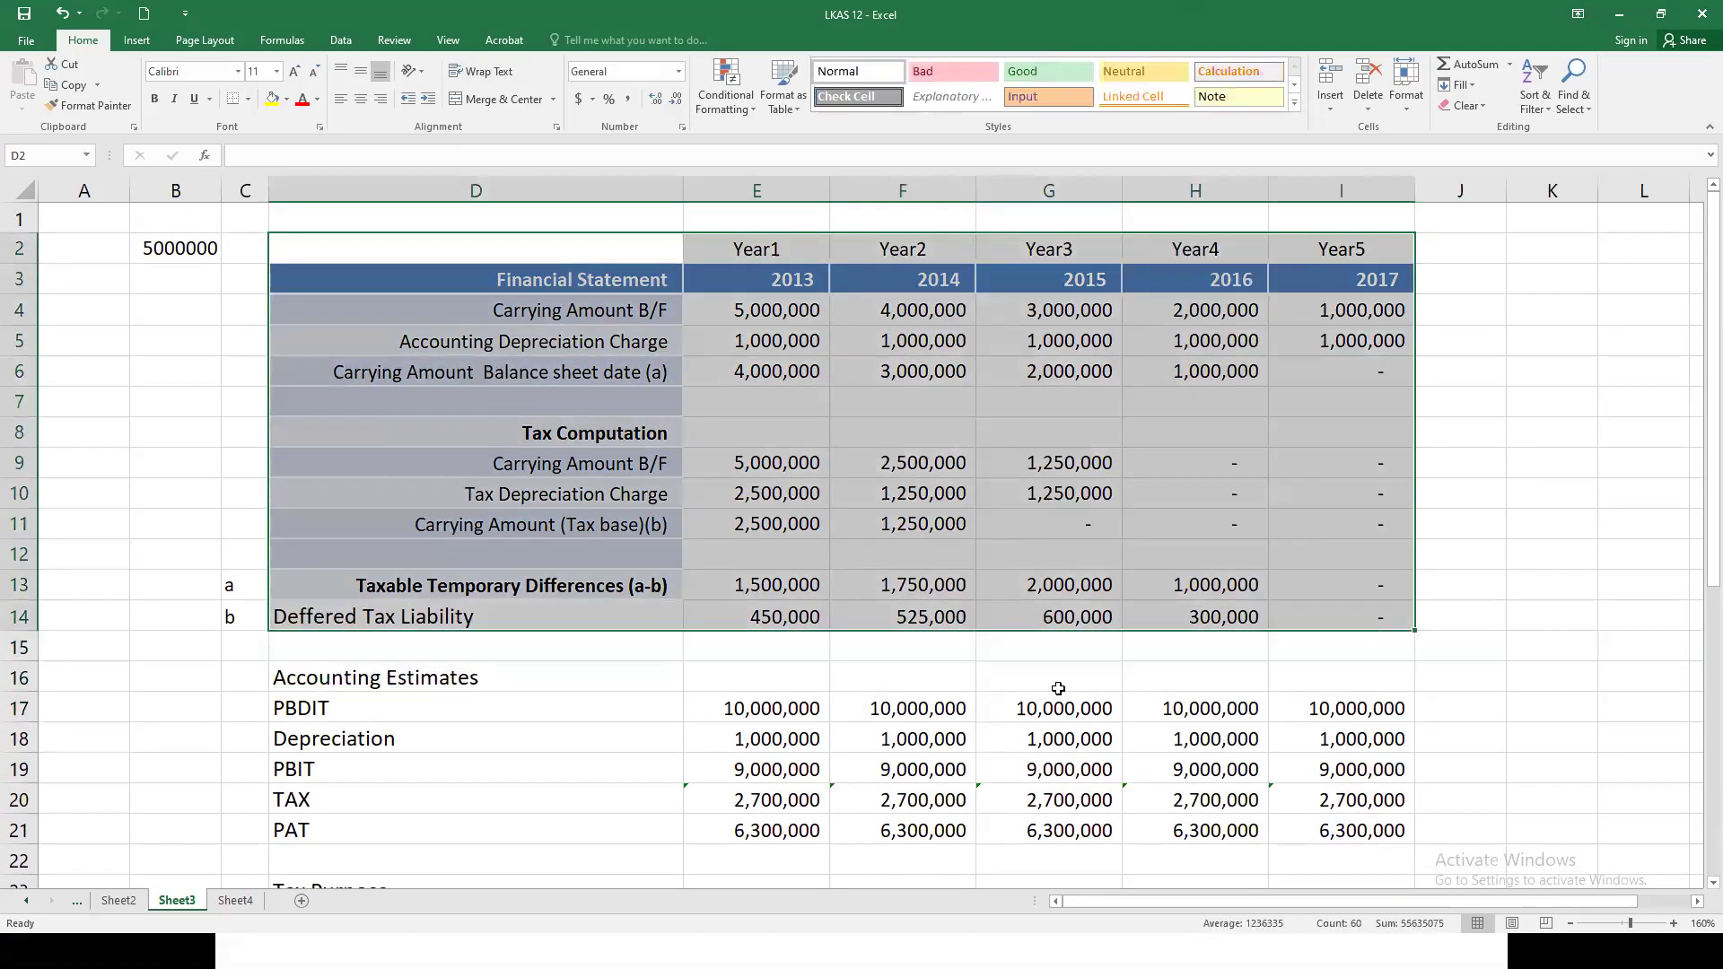
{"action": "left_click", "coordinate": [1055, 684]}
Step: Inspect the temporary difference, tax base, tax depreciation and carrying amount cells, and return to the Book1 workbook
{"action": "left_click", "coordinate": [796, 595]}
{"action": "left_click", "coordinate": [904, 585]}
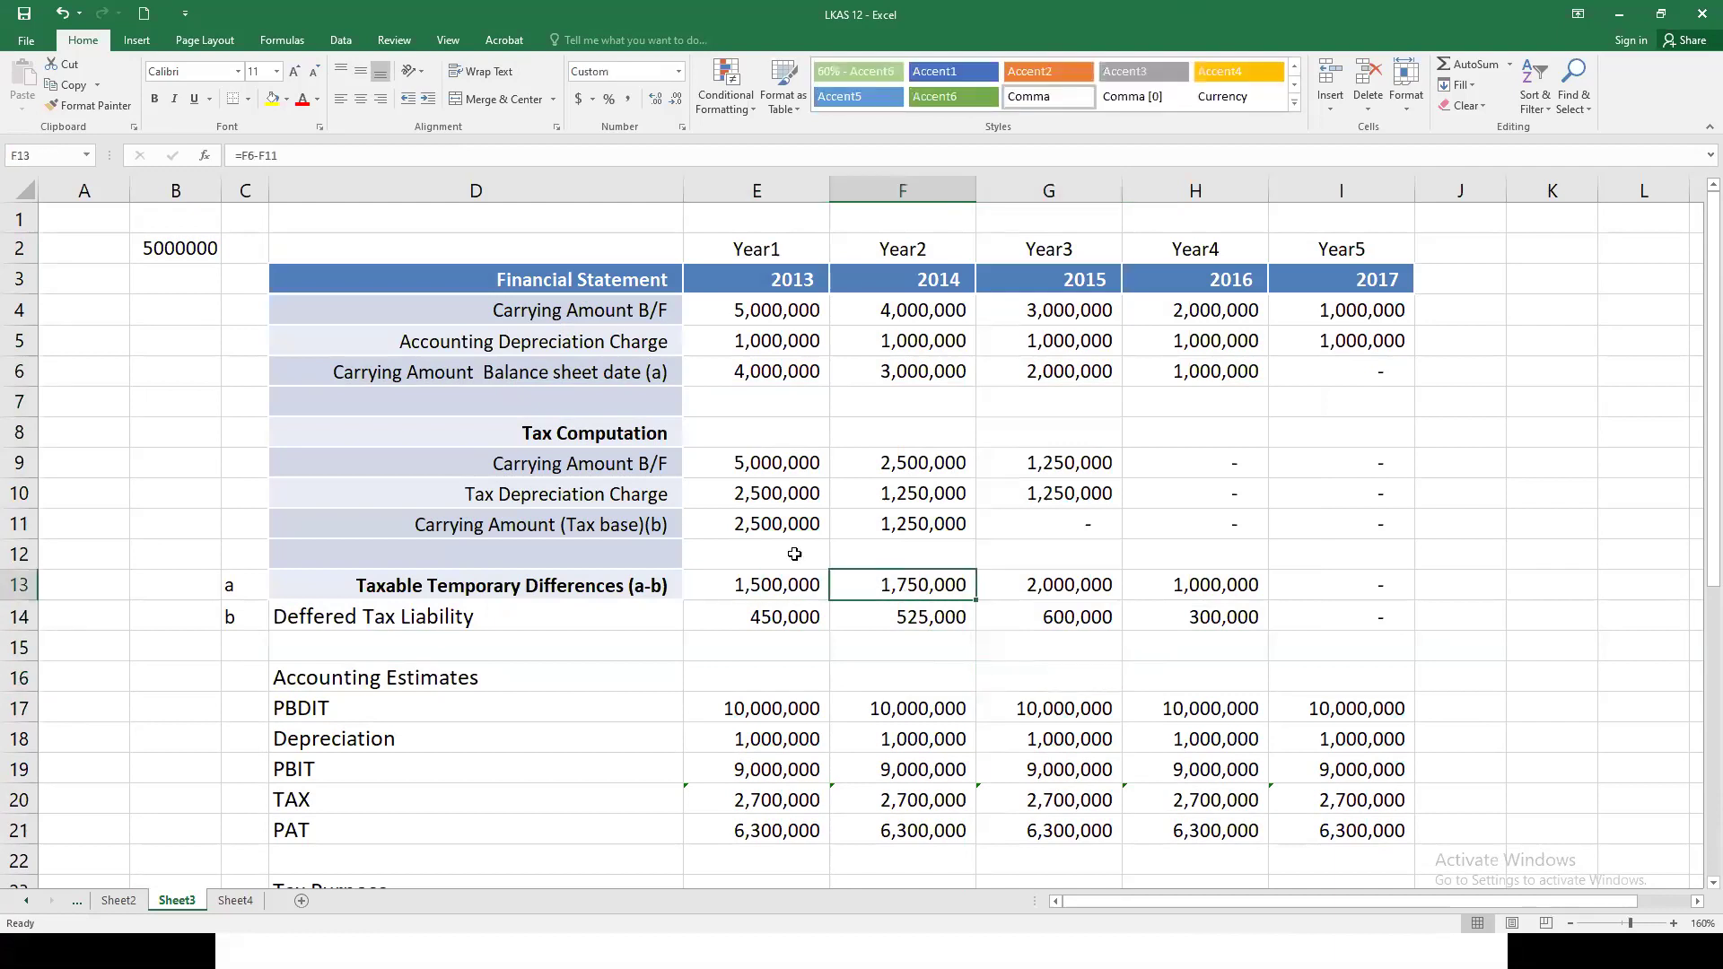
{"action": "left_click", "coordinate": [716, 527]}
{"action": "left_click", "coordinate": [725, 495]}
{"action": "left_click", "coordinate": [1007, 493]}
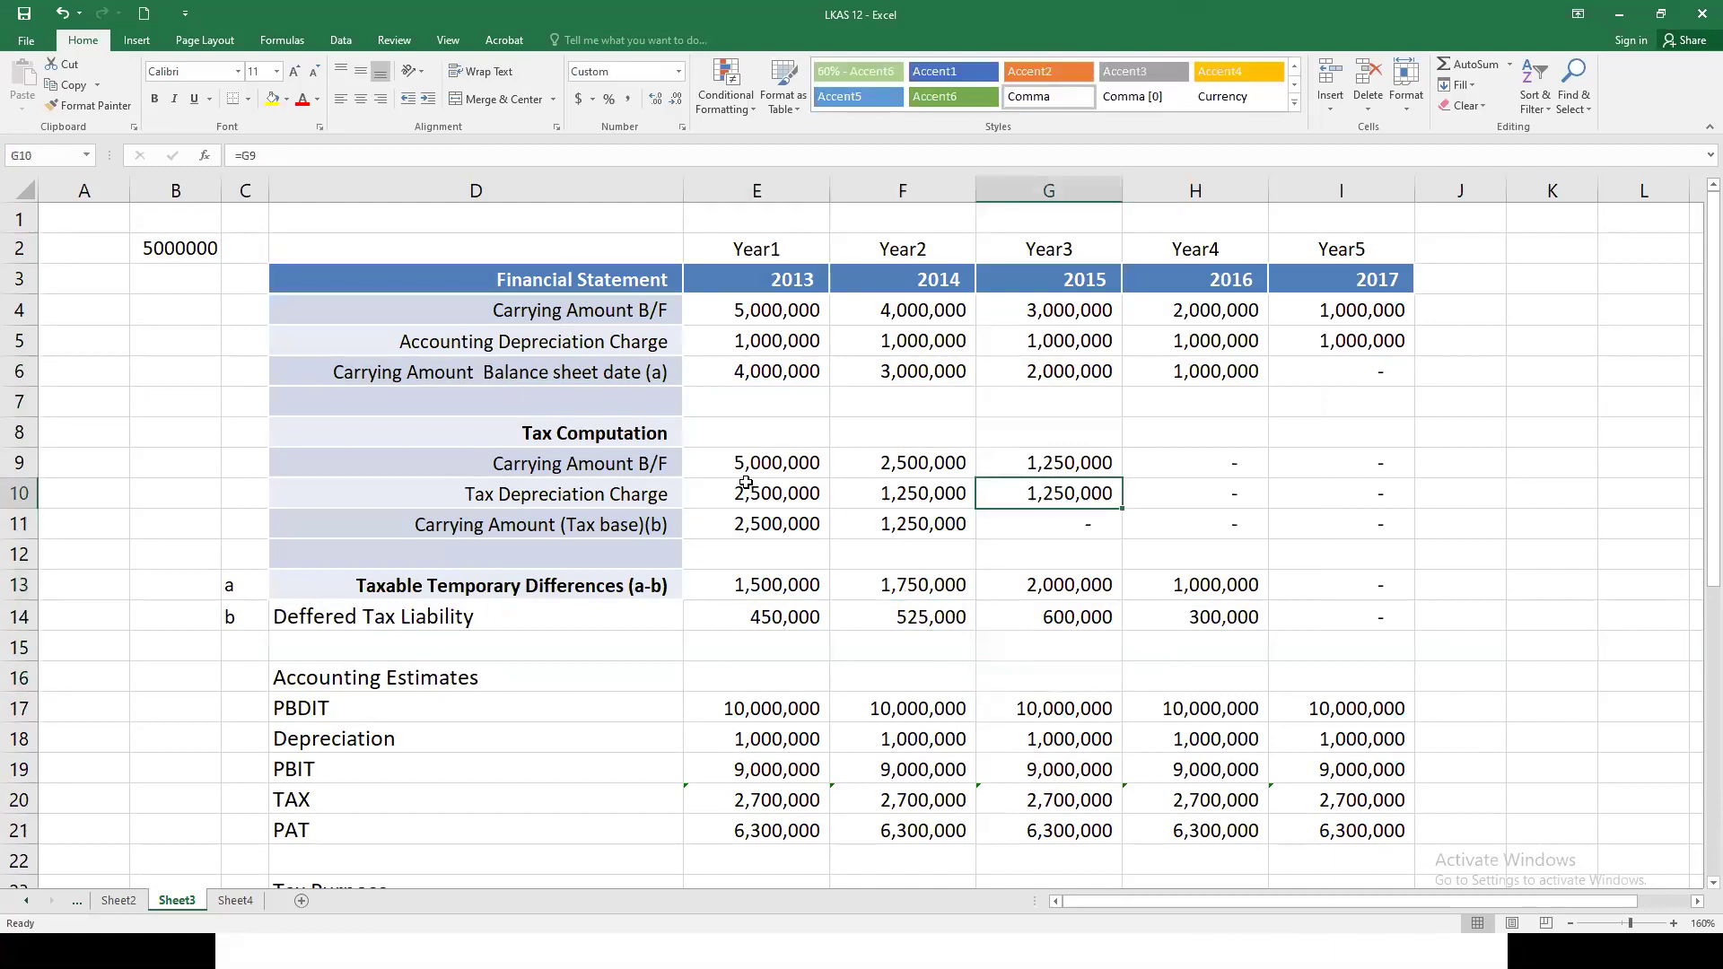
{"action": "left_click", "coordinate": [775, 362]}
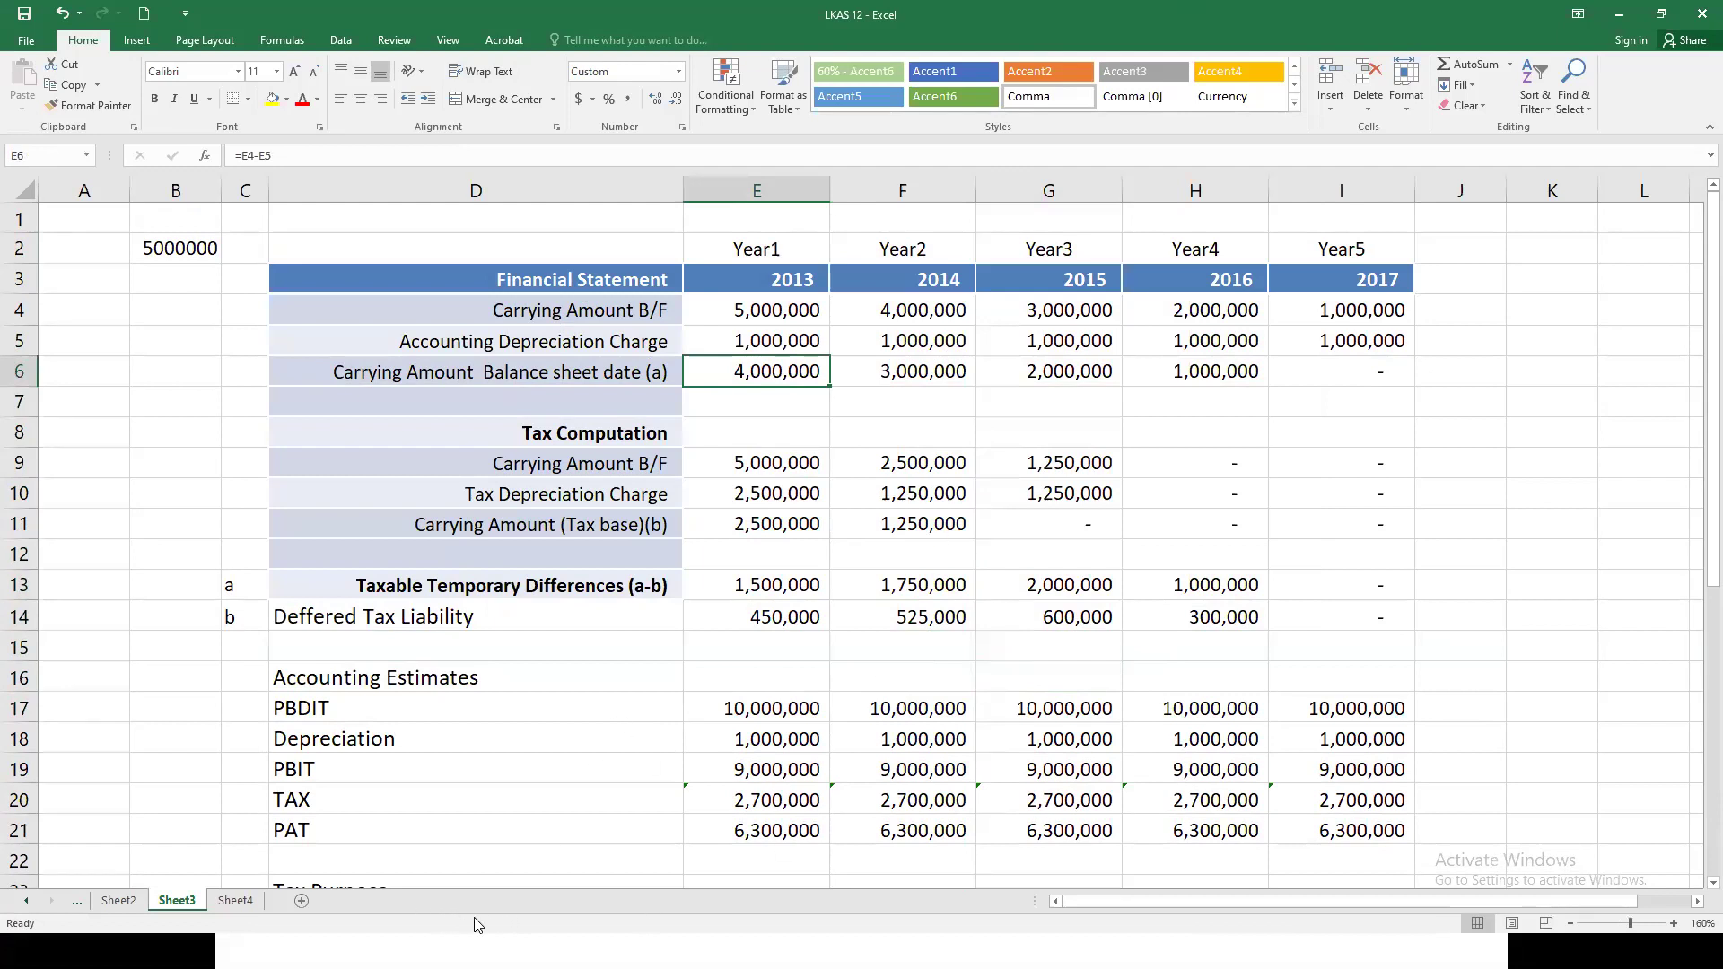
{"action": "key", "text": "super+Tab"}
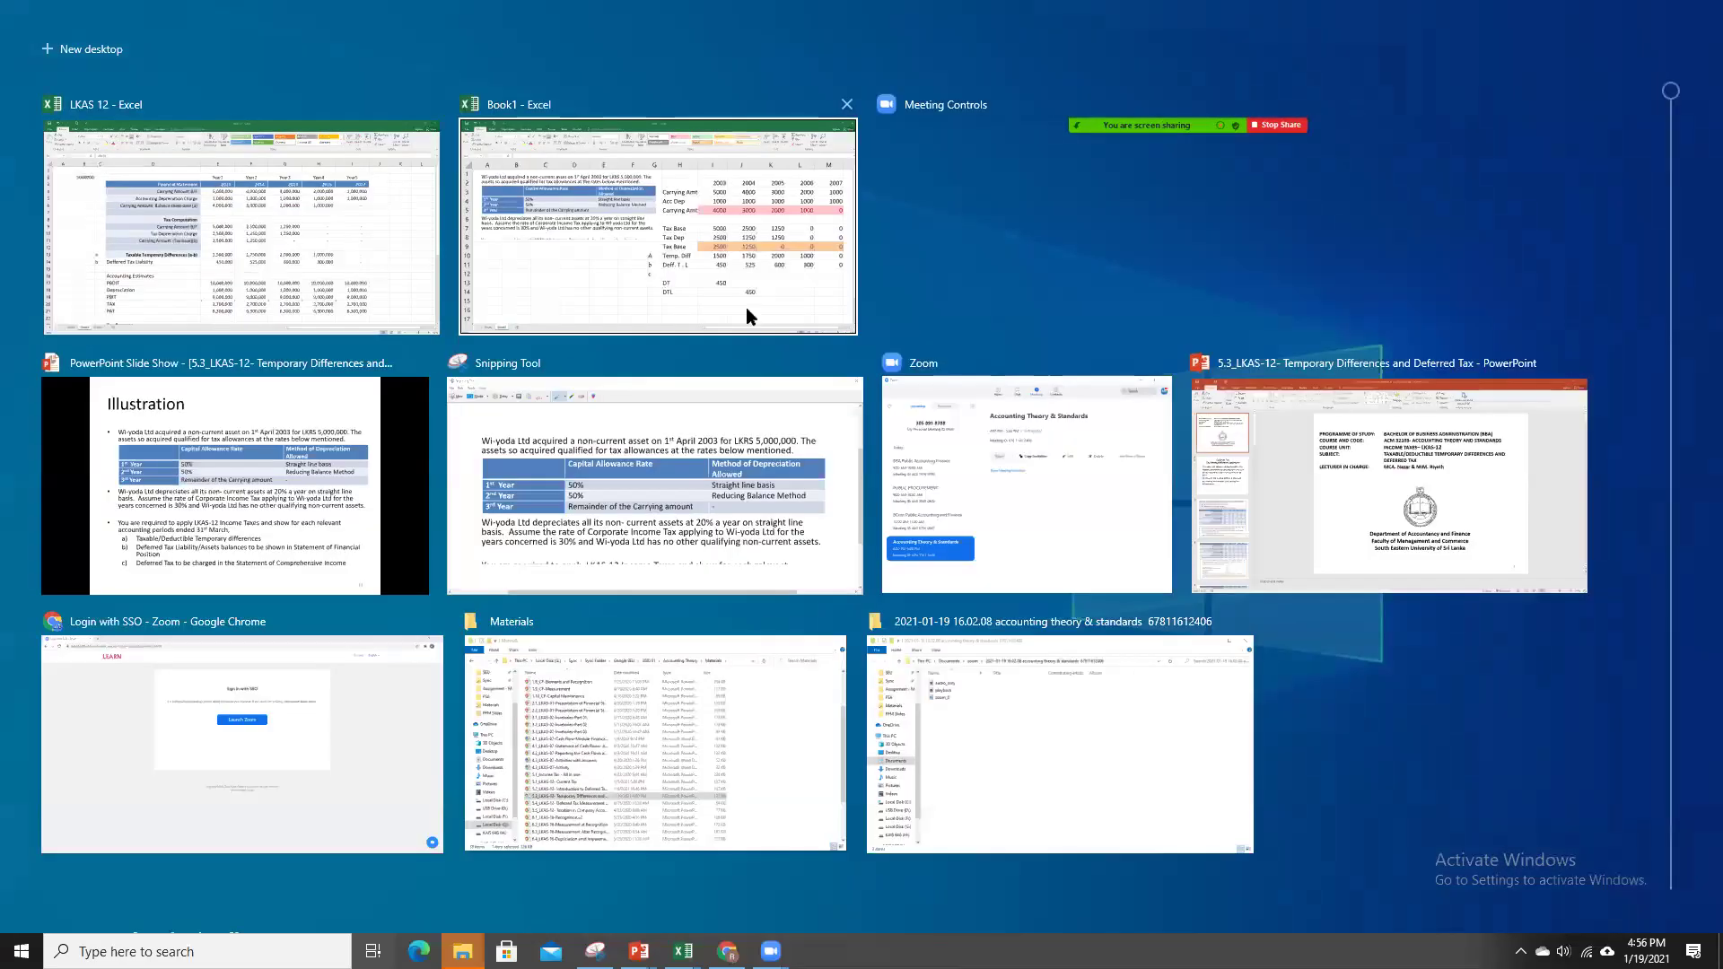
{"action": "left_click", "coordinate": [746, 307]}
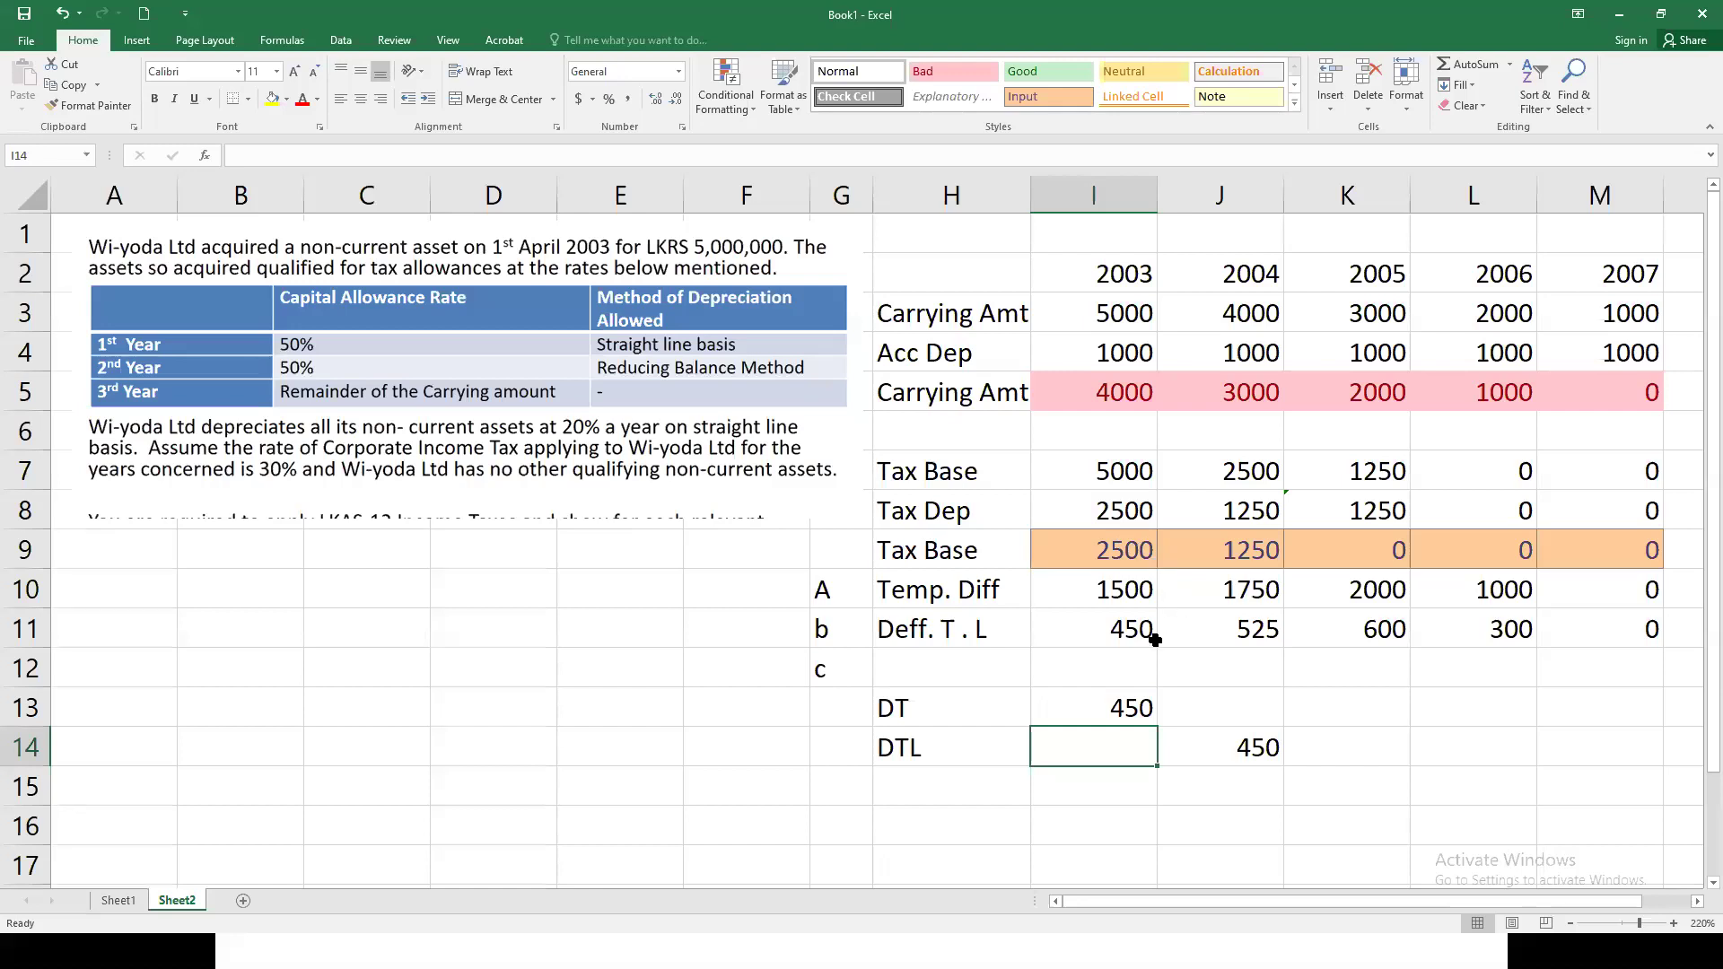
Step: Switch to the LKAS 12 workbook and examine the PBDIT figures for 2013 to 2017 under Accounting Estimates
{"action": "key", "text": "super+Tab"}
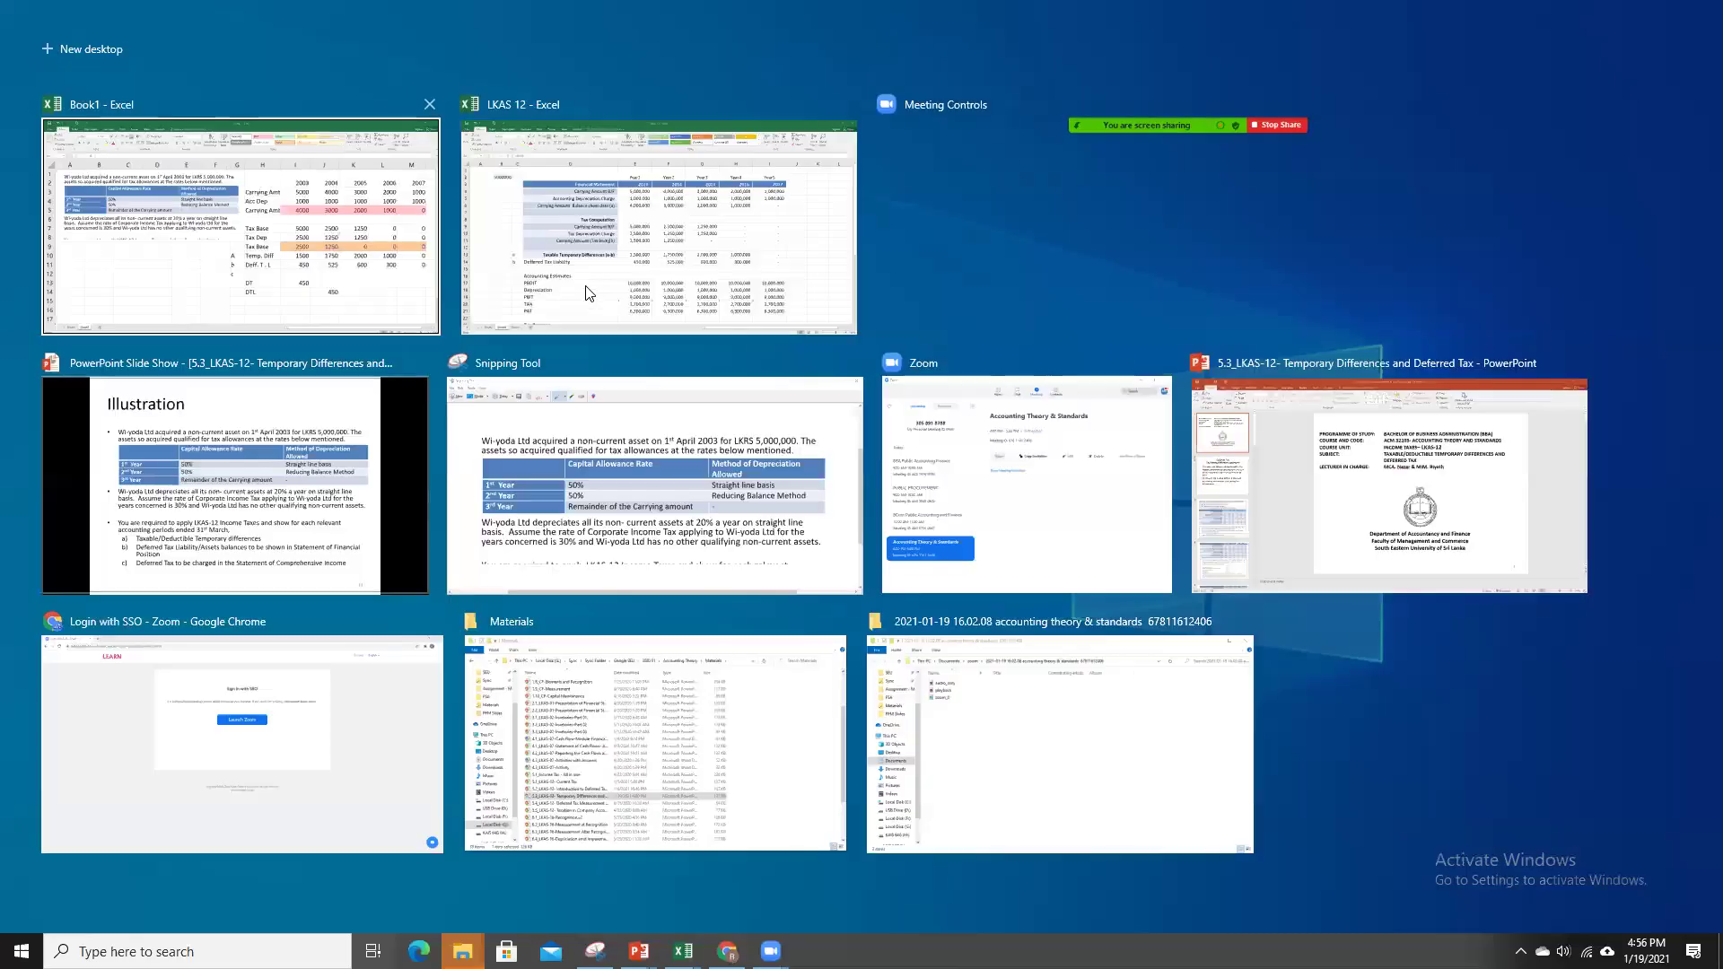
{"action": "left_click", "coordinate": [593, 284]}
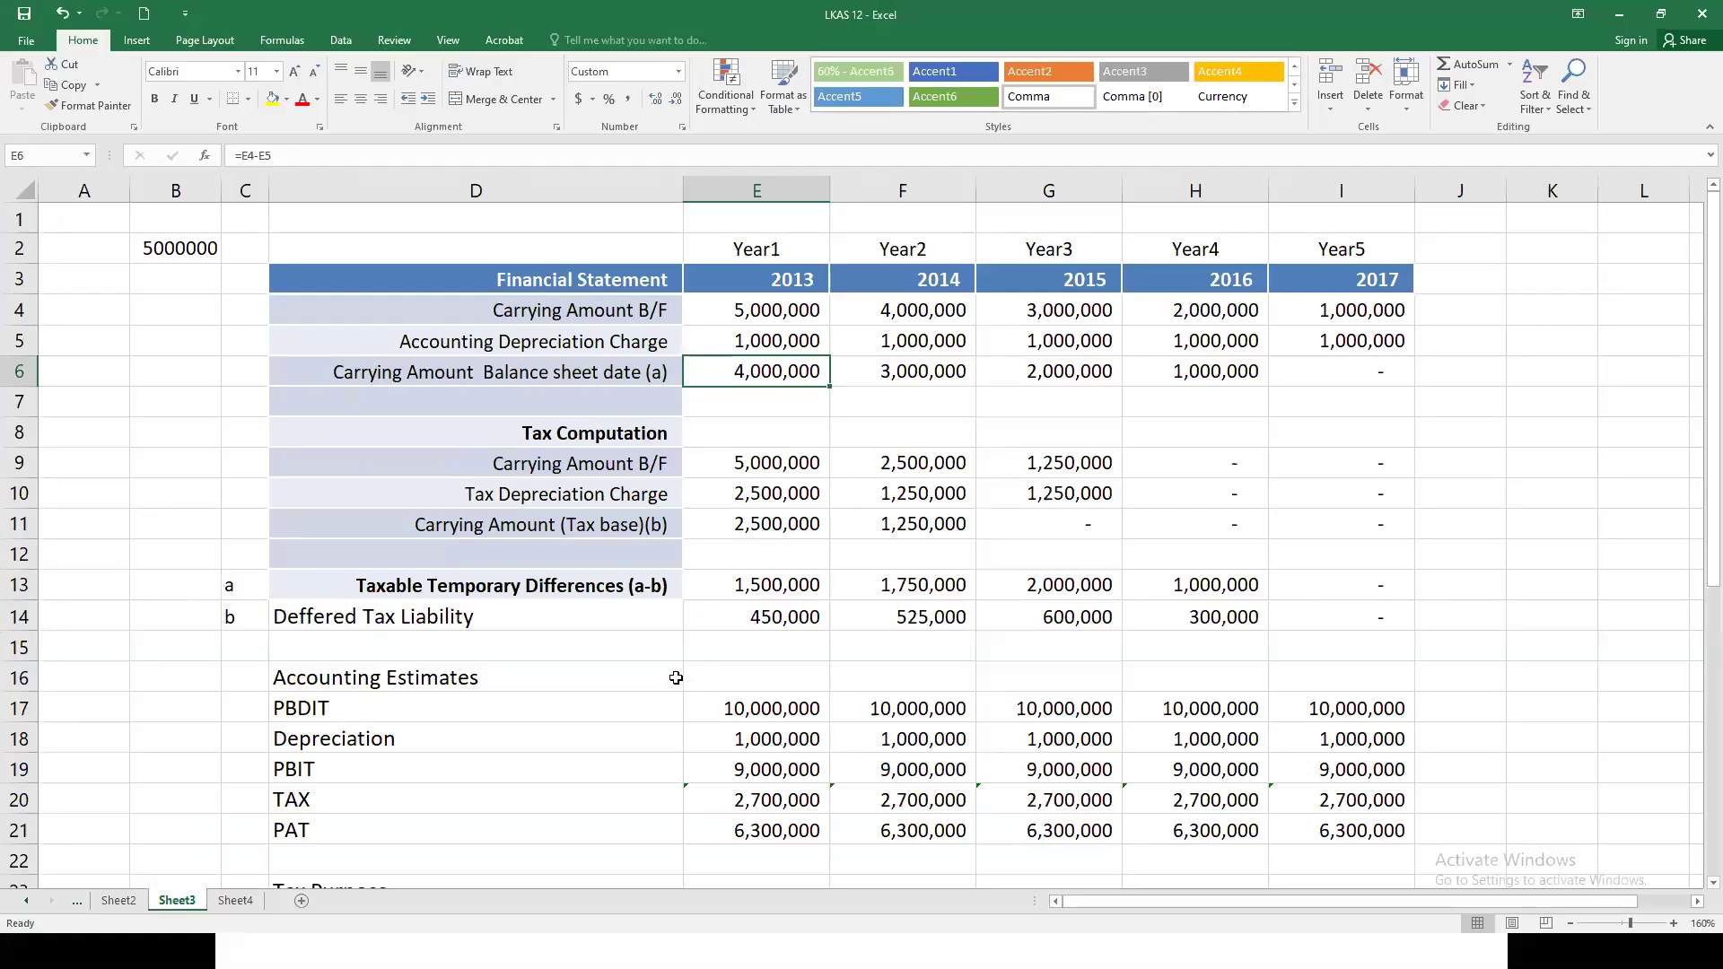
{"action": "scroll", "coordinate": [675, 678], "scroll_direction": "down", "scroll_amount": 1}
{"action": "scroll", "coordinate": [675, 679], "scroll_direction": "down", "scroll_amount": 1}
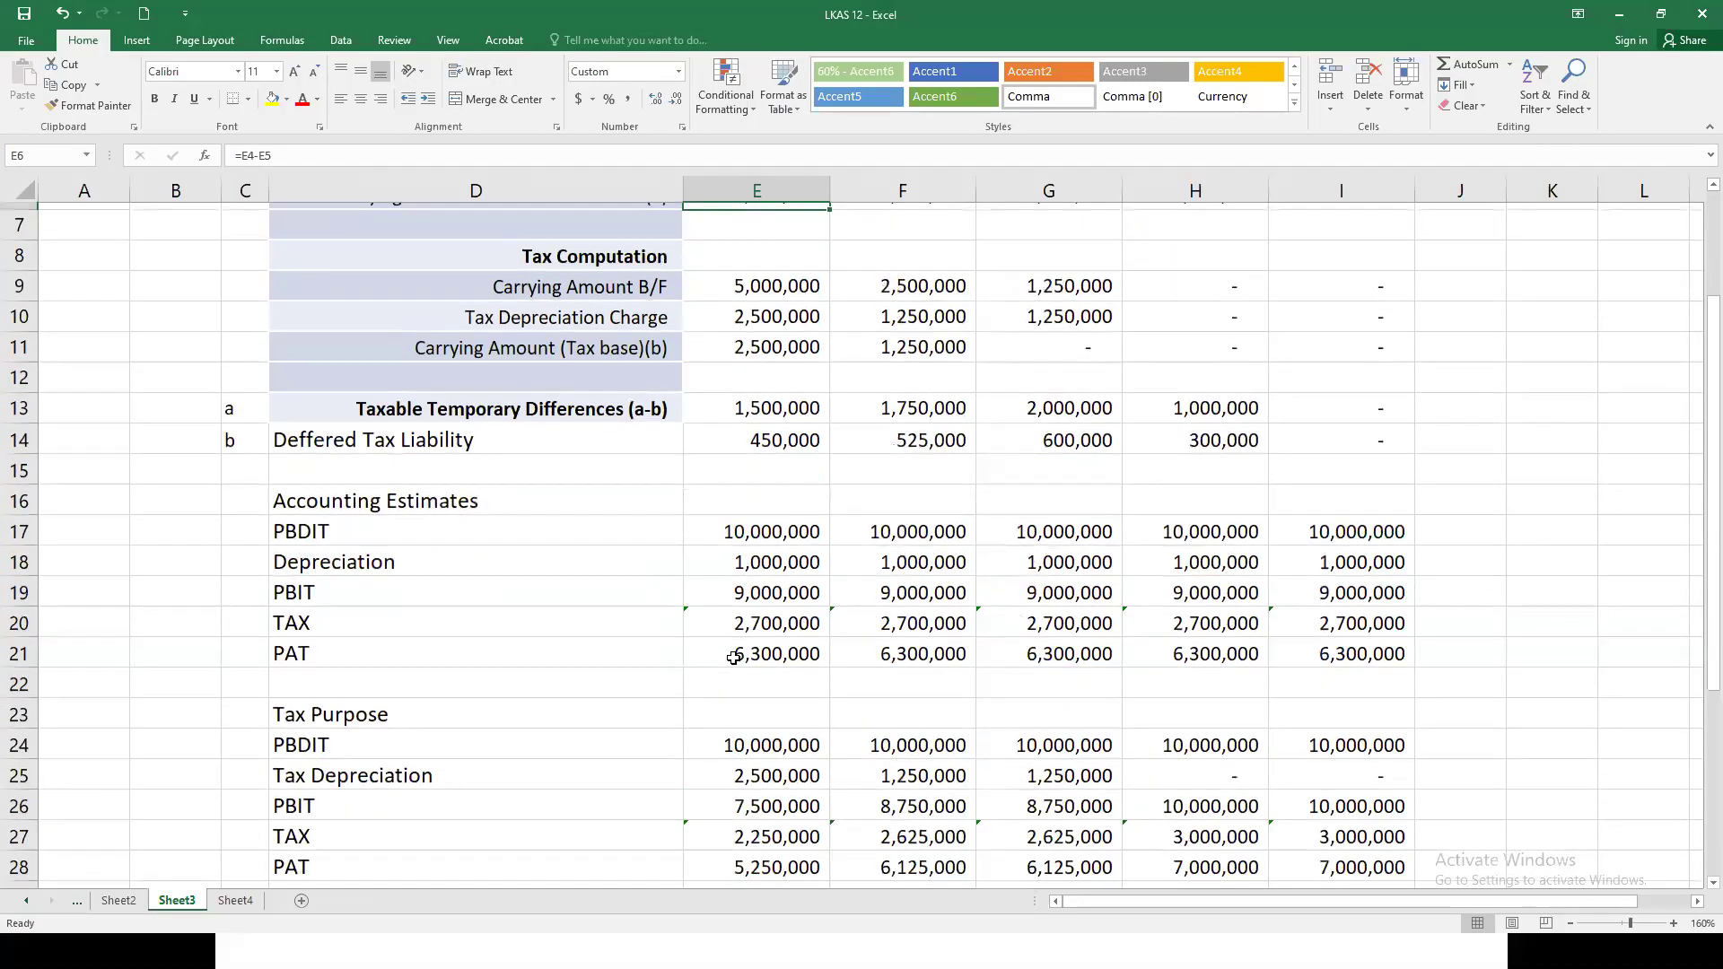
{"action": "left_click", "coordinate": [729, 526]}
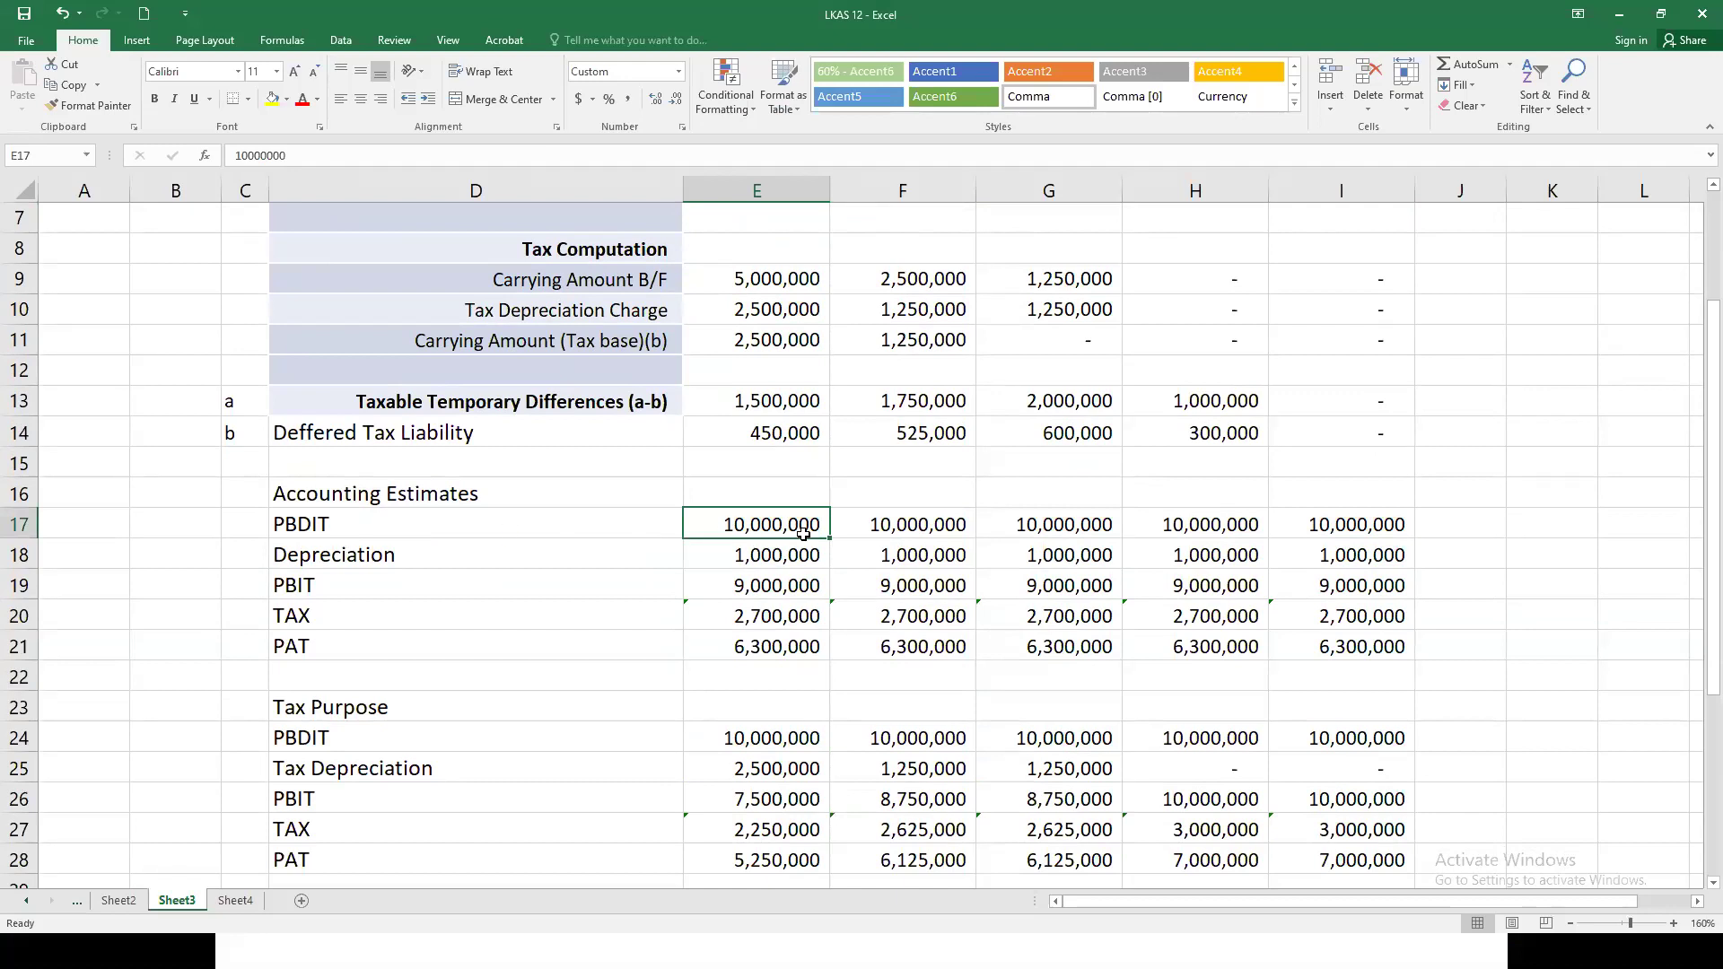
{"action": "left_click", "coordinate": [1318, 528]}
{"action": "scroll", "coordinate": [1134, 619], "scroll_direction": "up", "scroll_amount": 2}
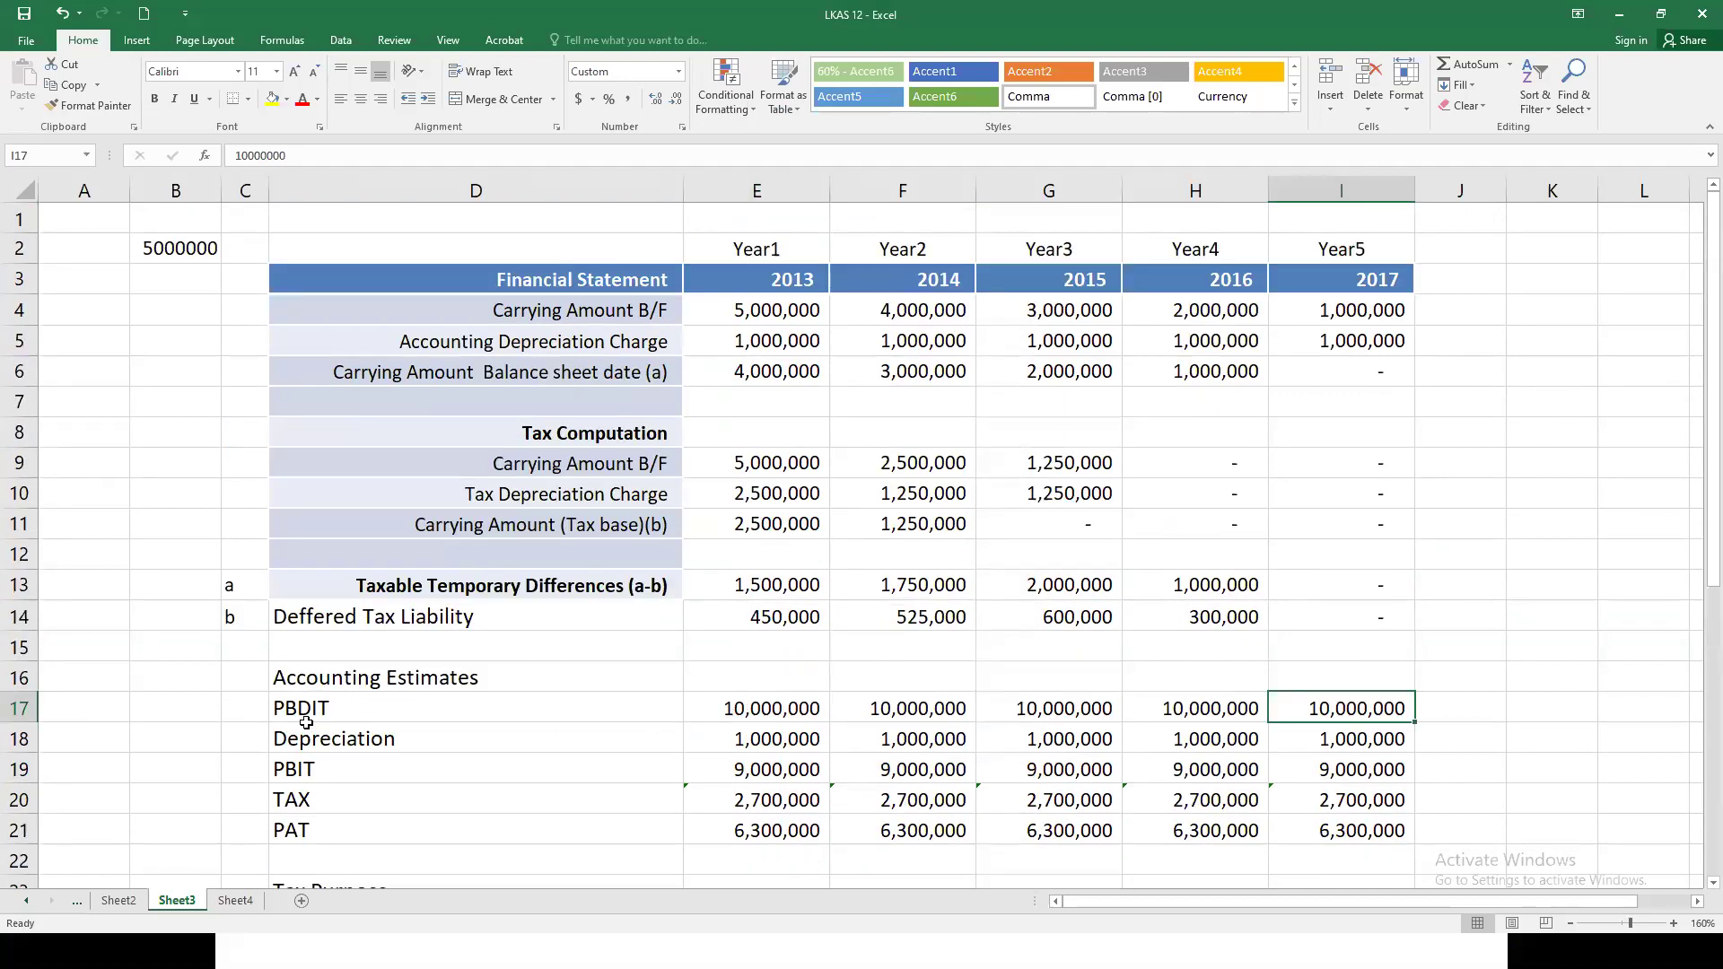
{"action": "left_click", "coordinate": [732, 711]}
{"action": "left_click", "coordinate": [944, 712]}
{"action": "left_click", "coordinate": [1108, 710]}
{"action": "left_click", "coordinate": [1250, 709]}
{"action": "left_click", "coordinate": [1387, 707]}
Step: Trace the 2013 depreciation in E18 back to the Accounting Depreciation Charge row of the Financial Statement schedule
{"action": "left_click", "coordinate": [314, 746]}
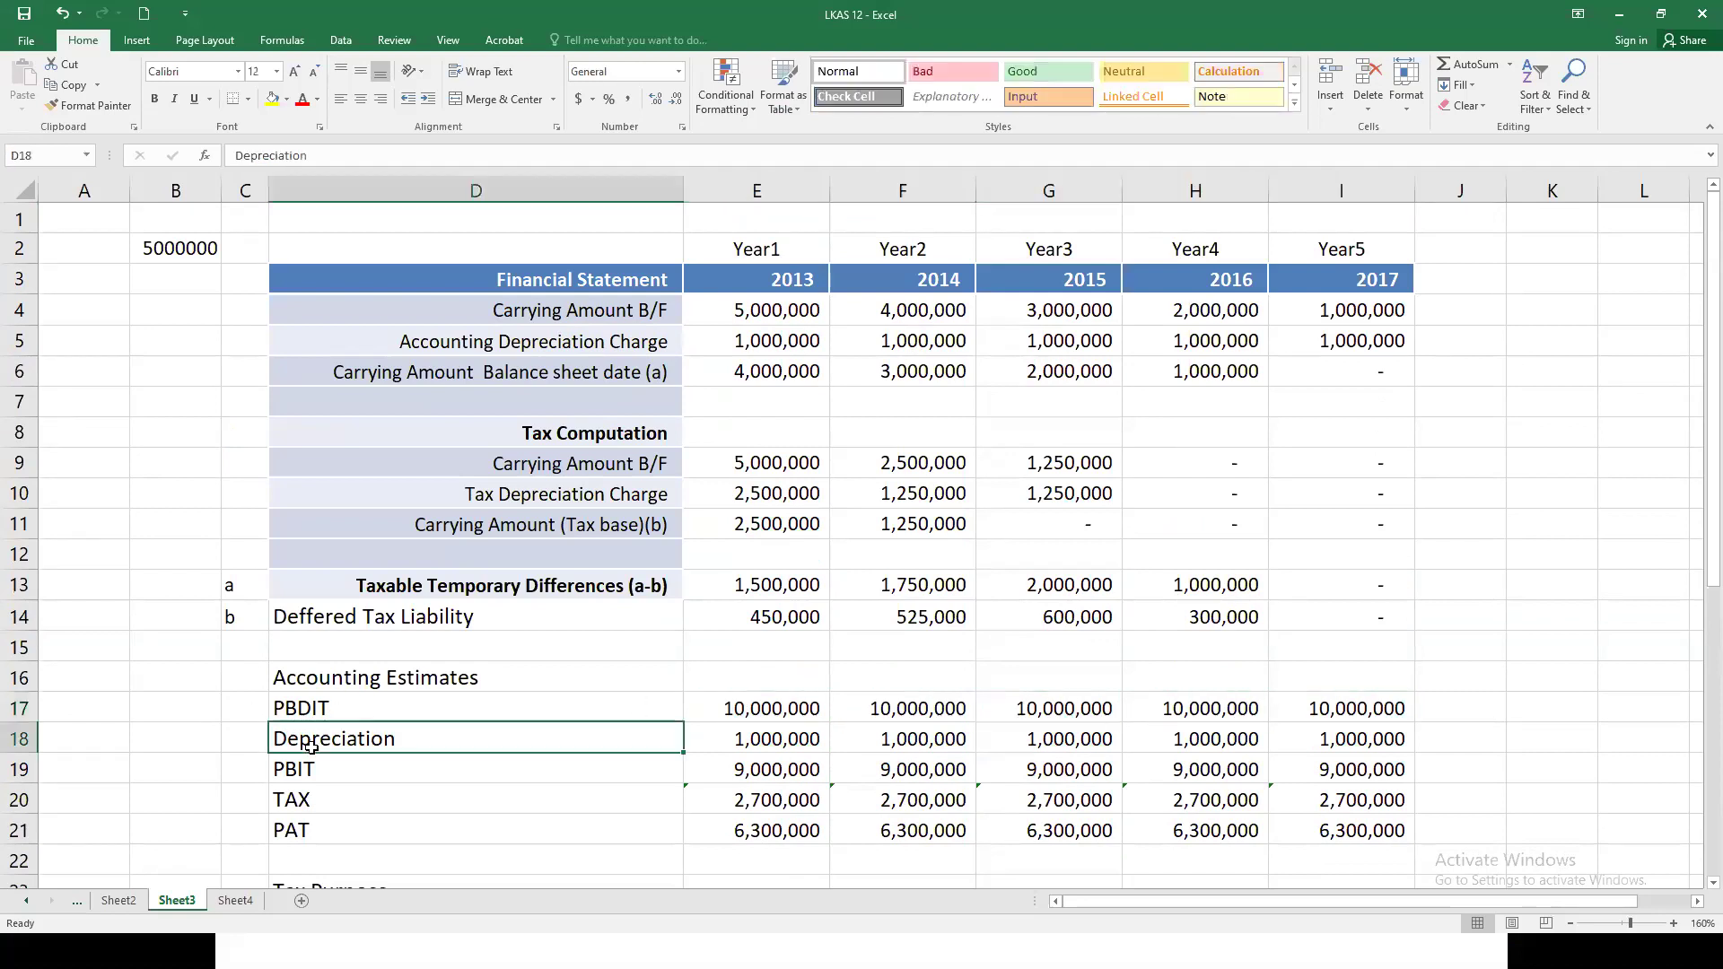
{"action": "left_click", "coordinate": [728, 744]}
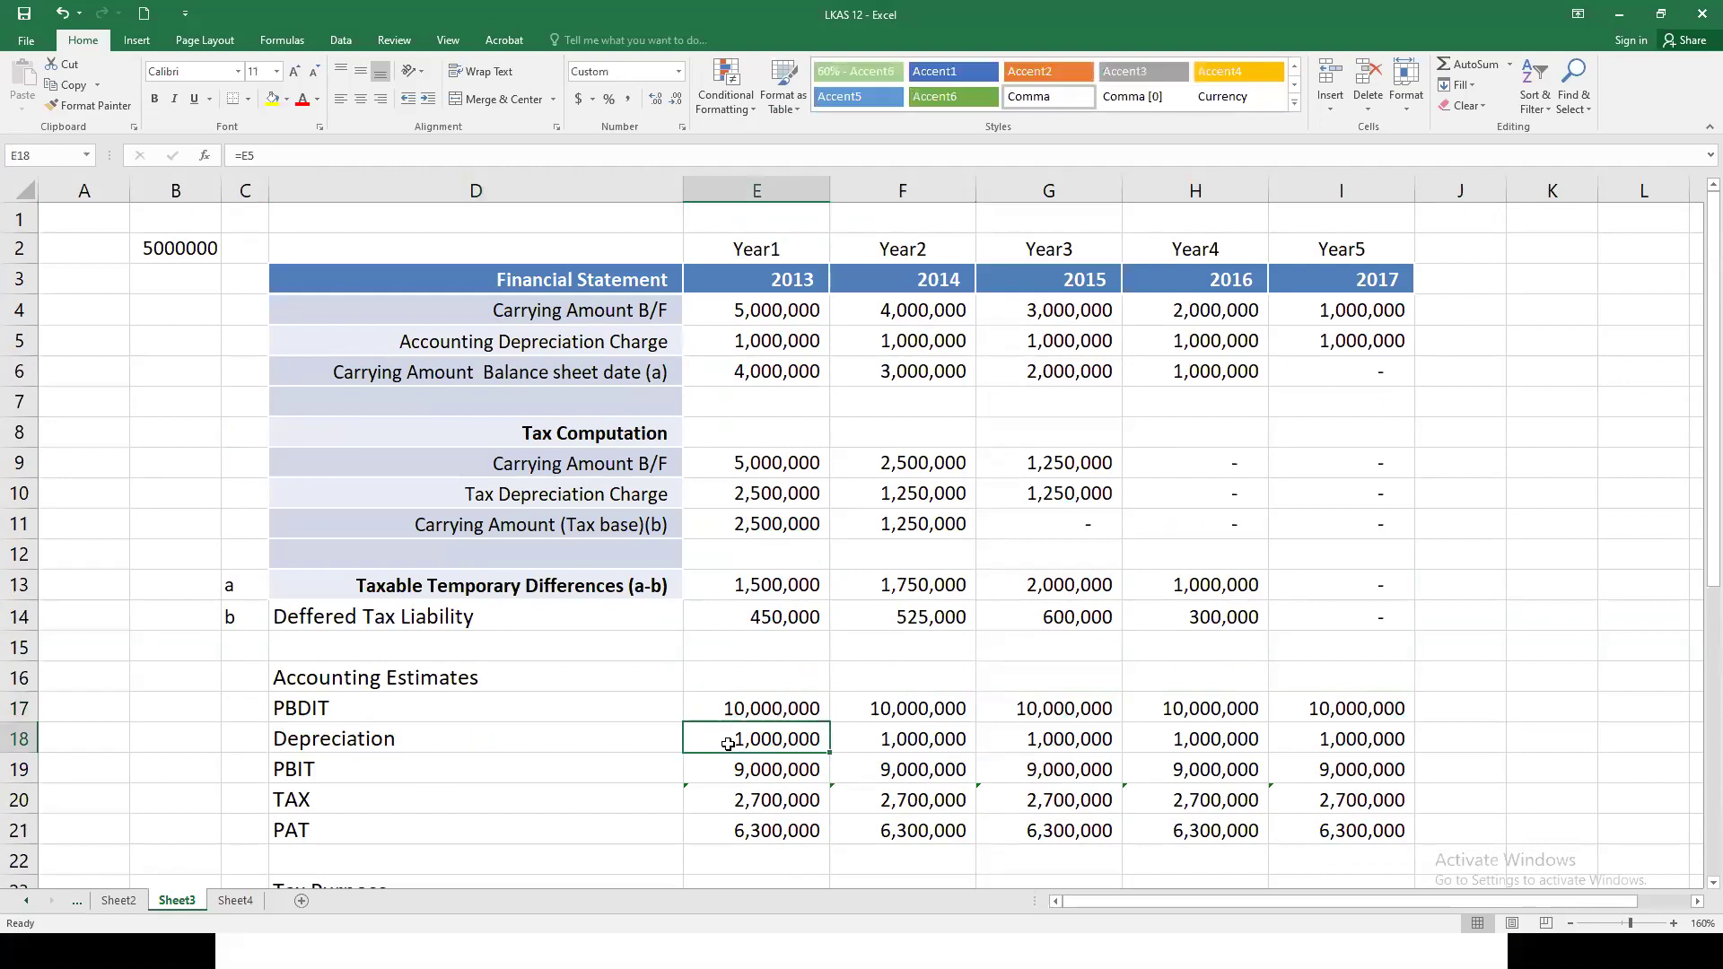
{"action": "left_click", "coordinate": [759, 343]}
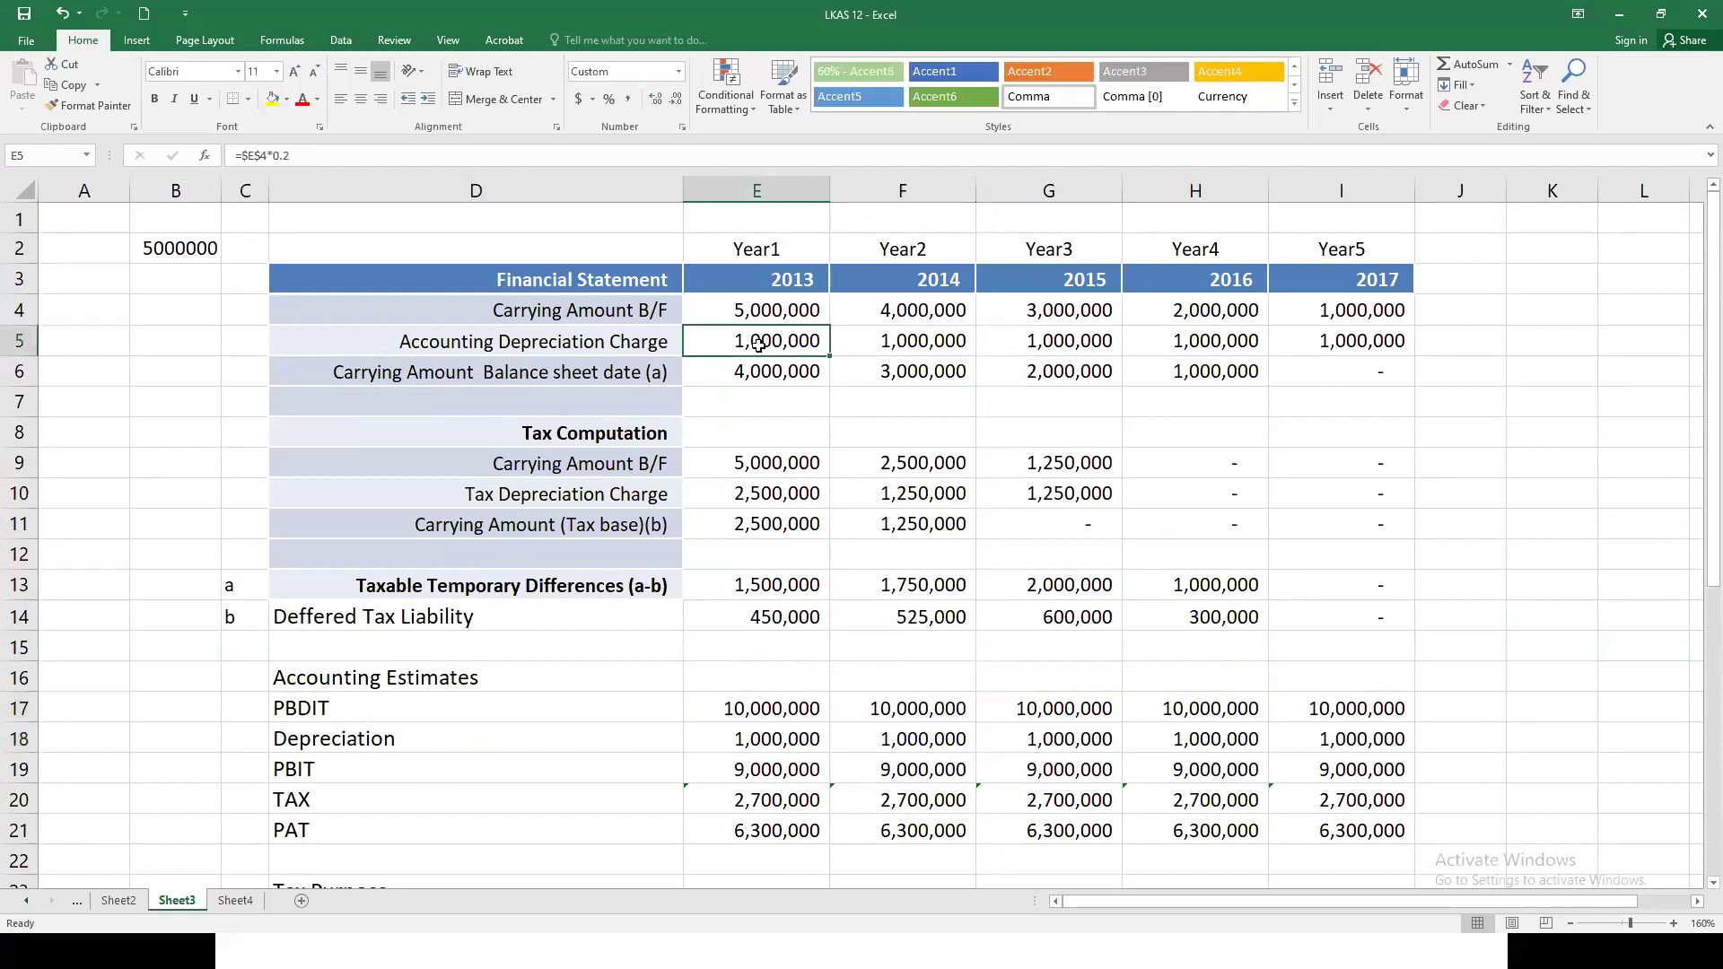
{"action": "left_click", "coordinate": [851, 342]}
{"action": "left_click", "coordinate": [1008, 342]}
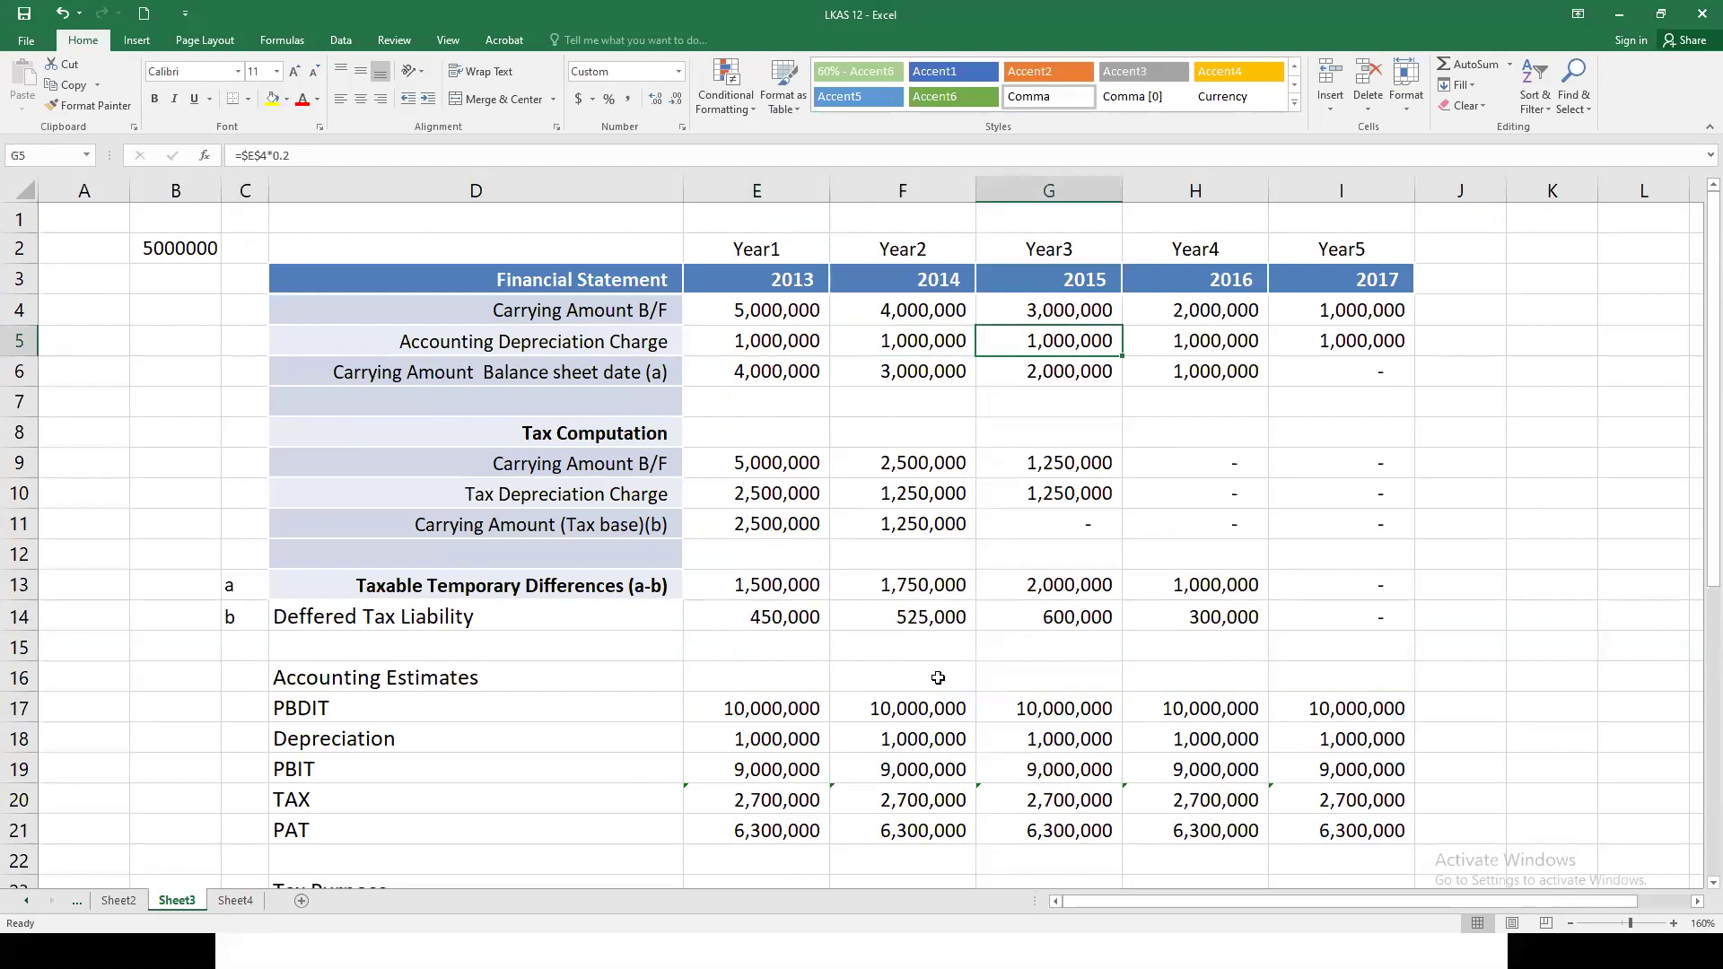
{"action": "left_click", "coordinate": [787, 749]}
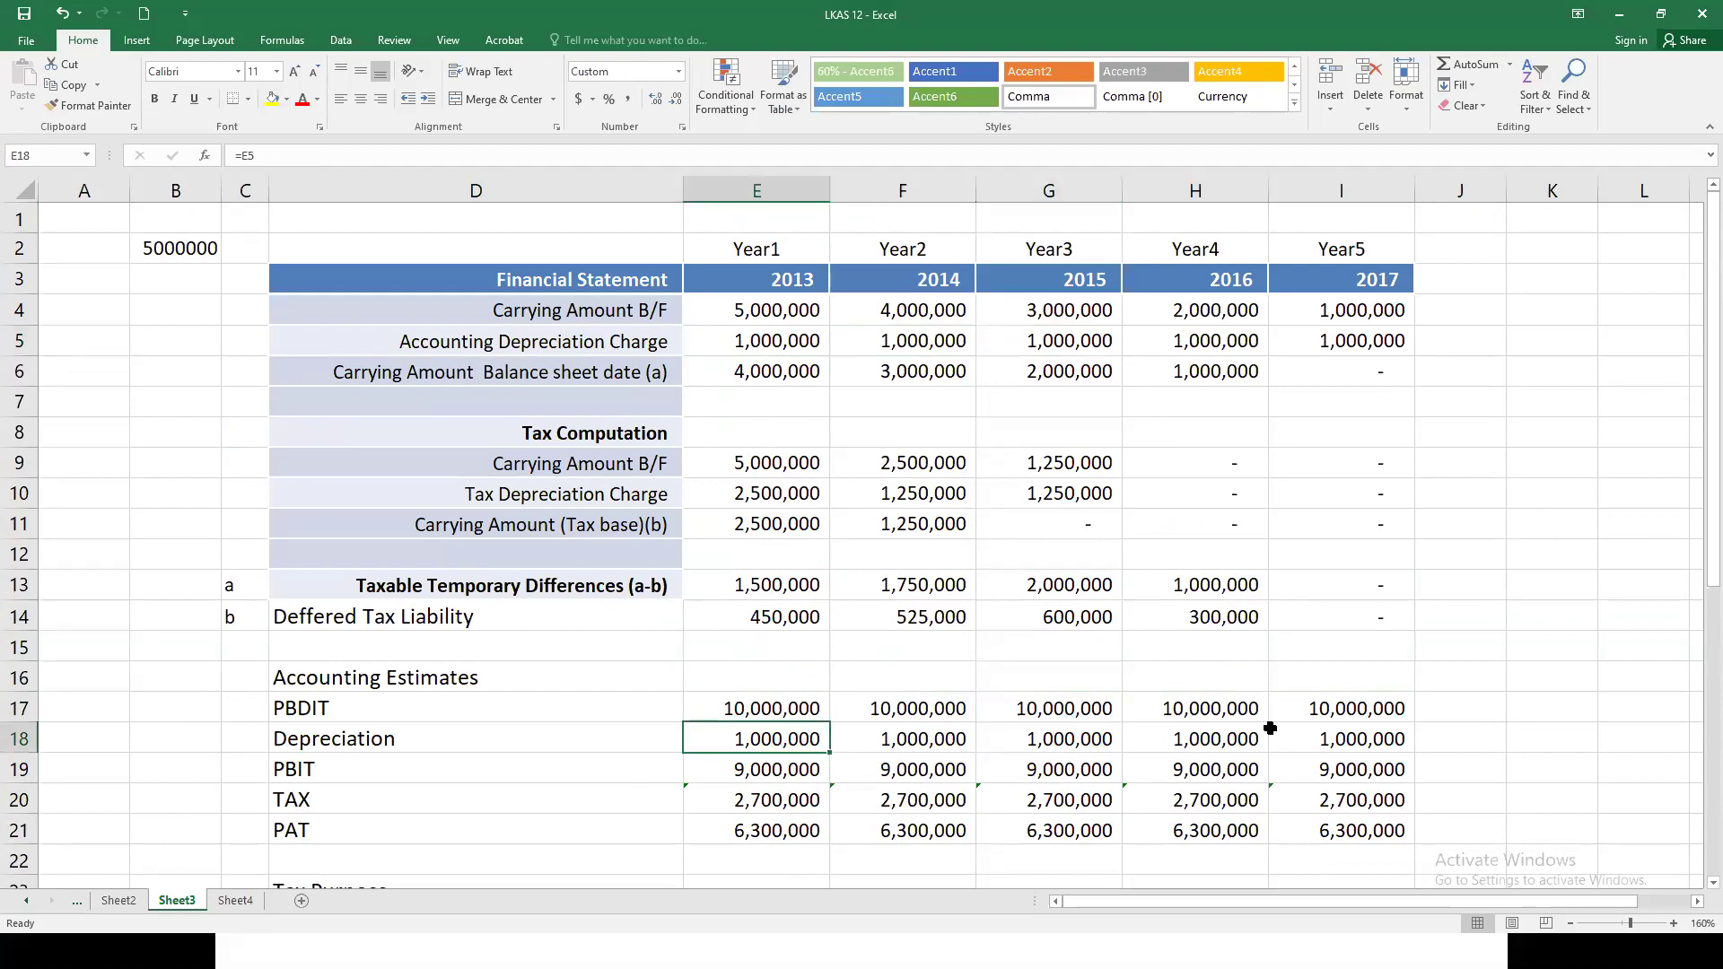
Step: Examine how the 2013 PBIT and TAX figures under Accounting Estimates are calculated
{"action": "scroll", "coordinate": [765, 782], "scroll_direction": "down", "scroll_amount": 1}
{"action": "left_click", "coordinate": [311, 679]}
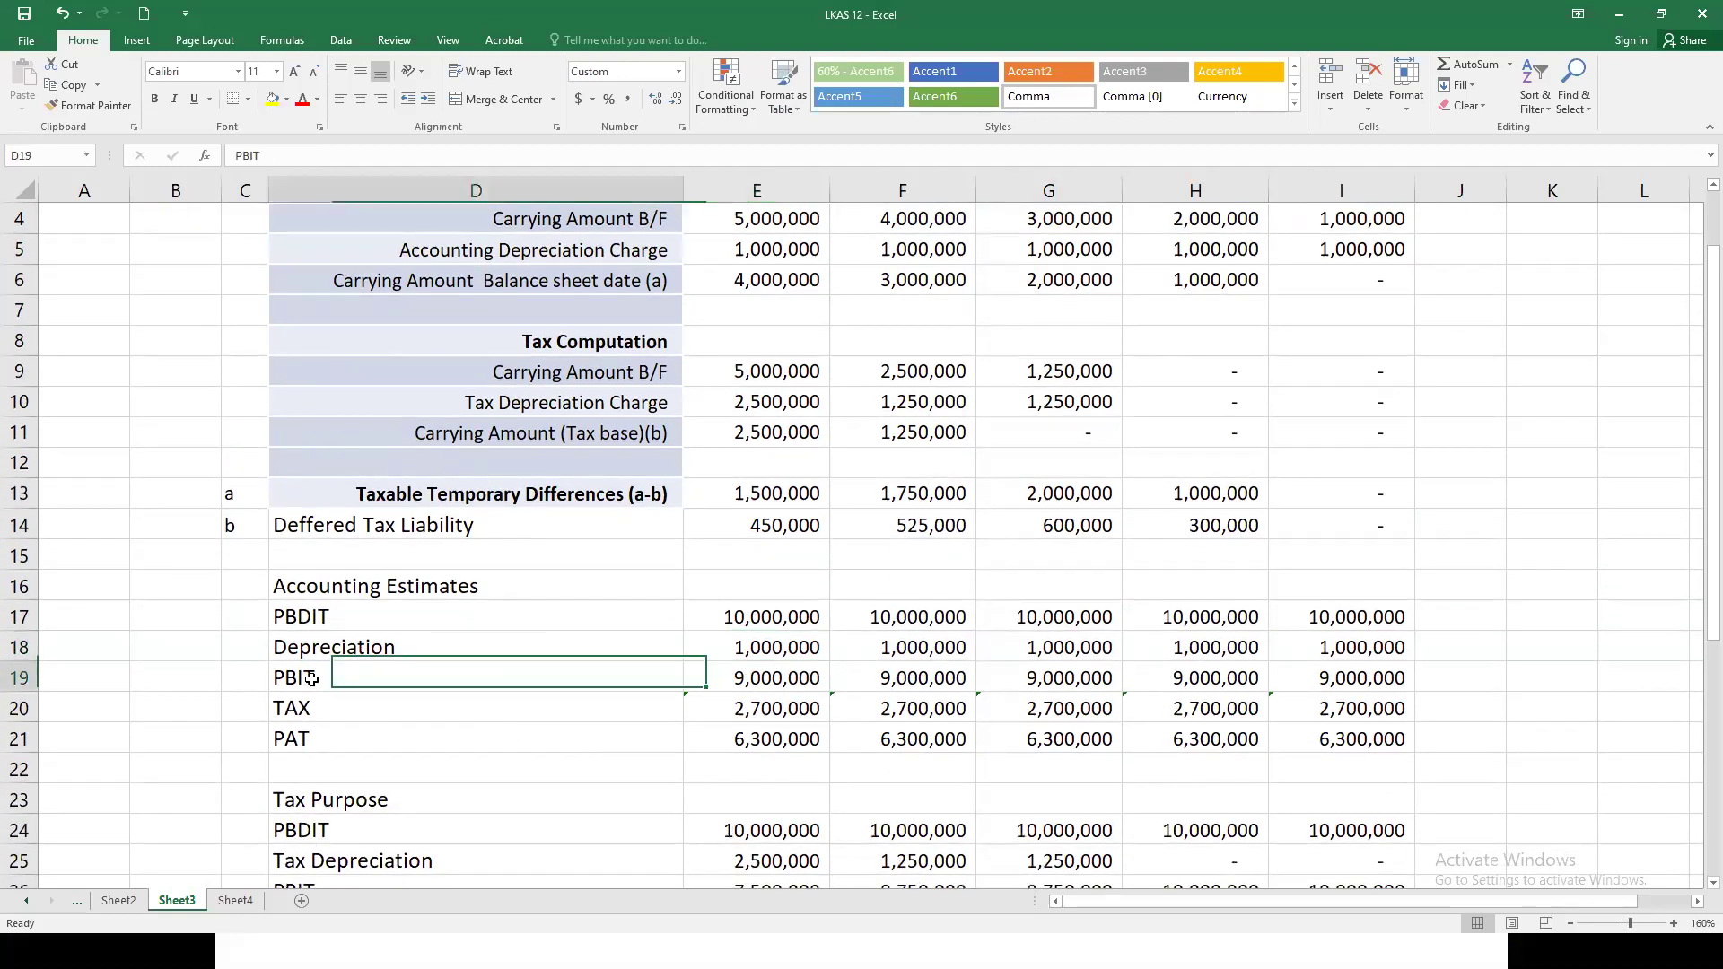
{"action": "left_click", "coordinate": [732, 684]}
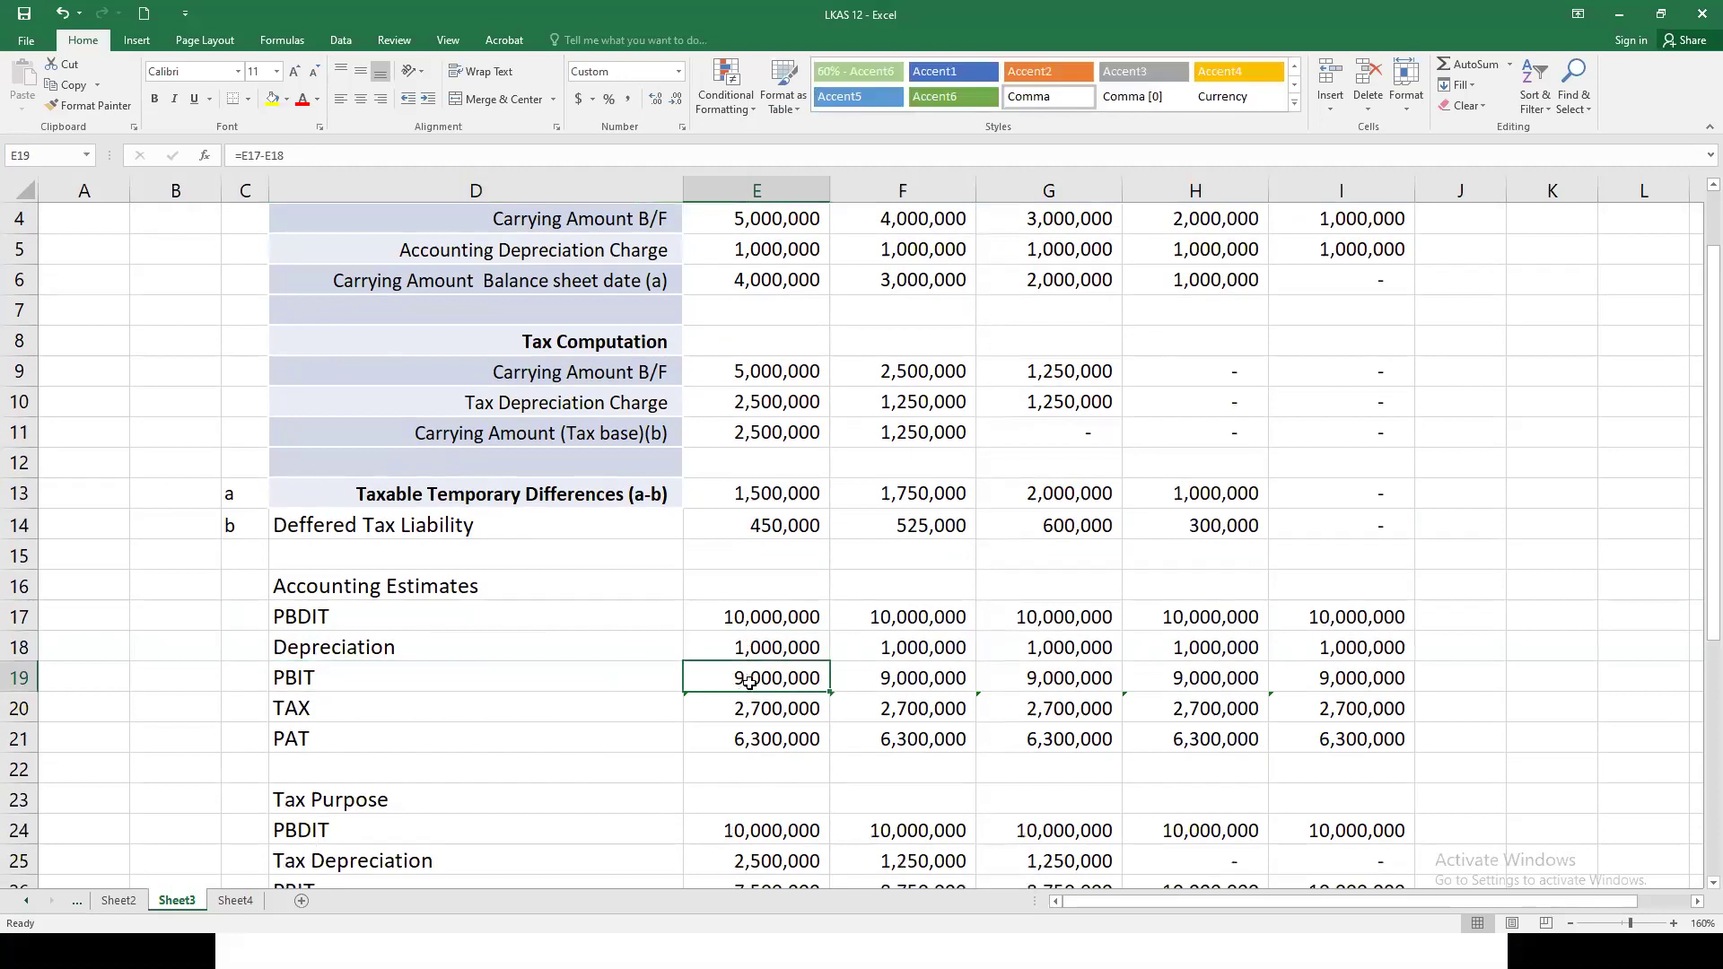
{"action": "left_click", "coordinate": [745, 715]}
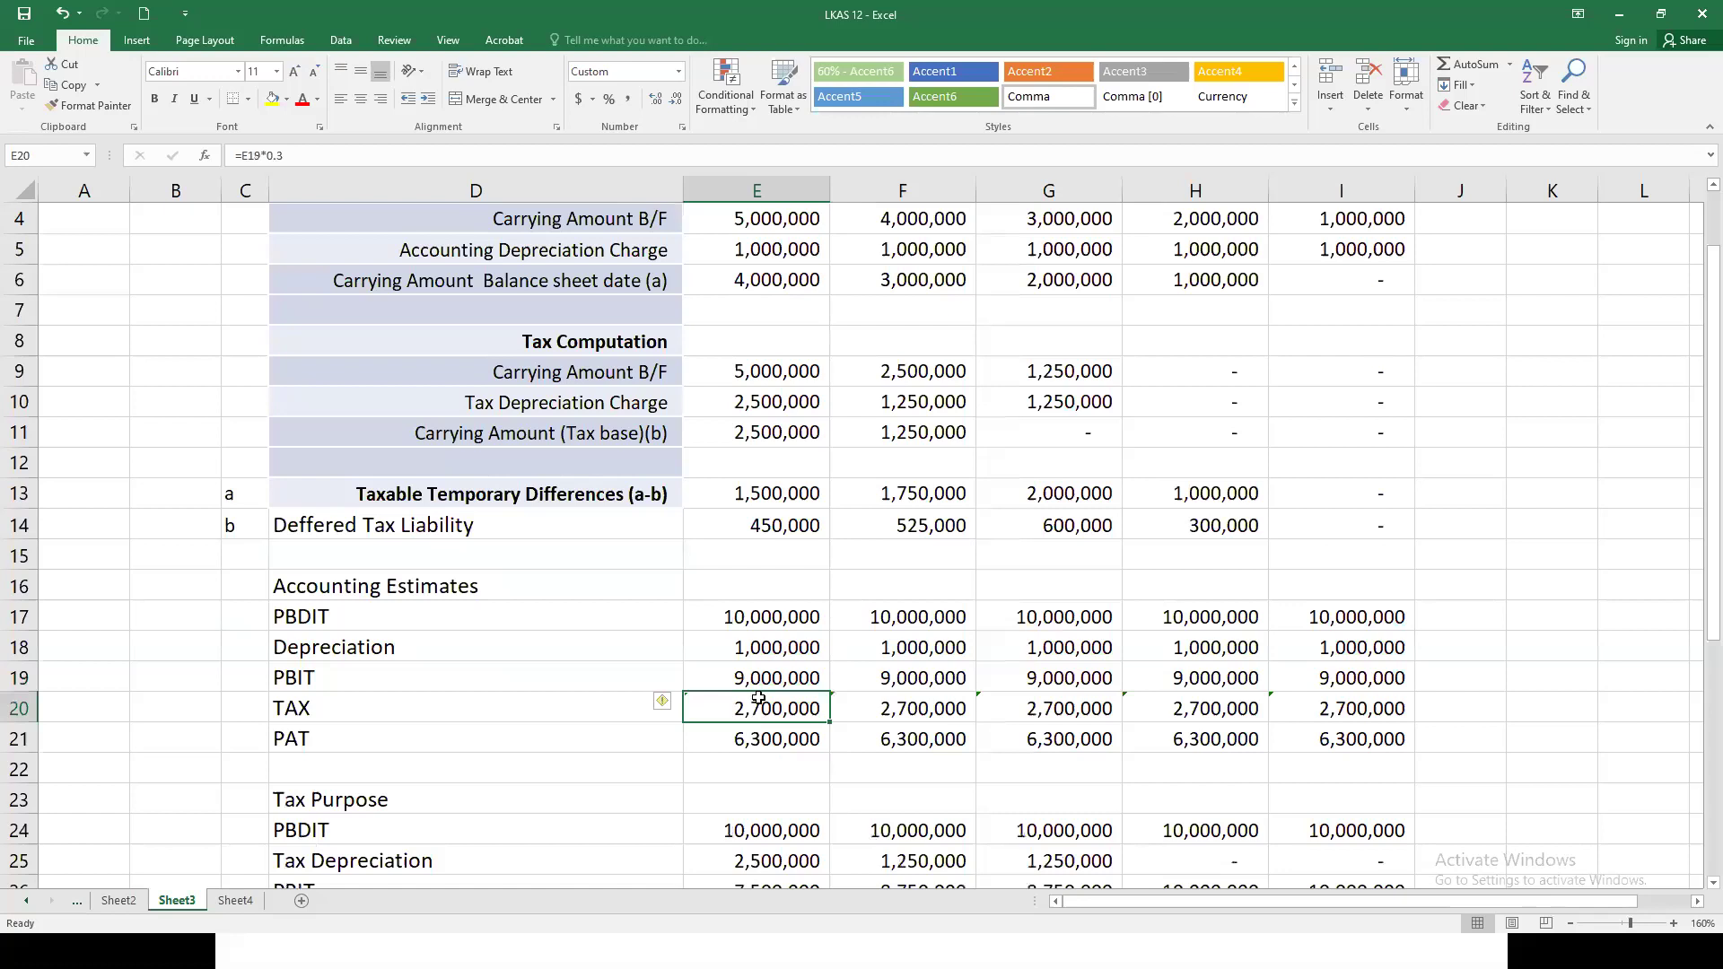
{"action": "left_click", "coordinate": [759, 679]}
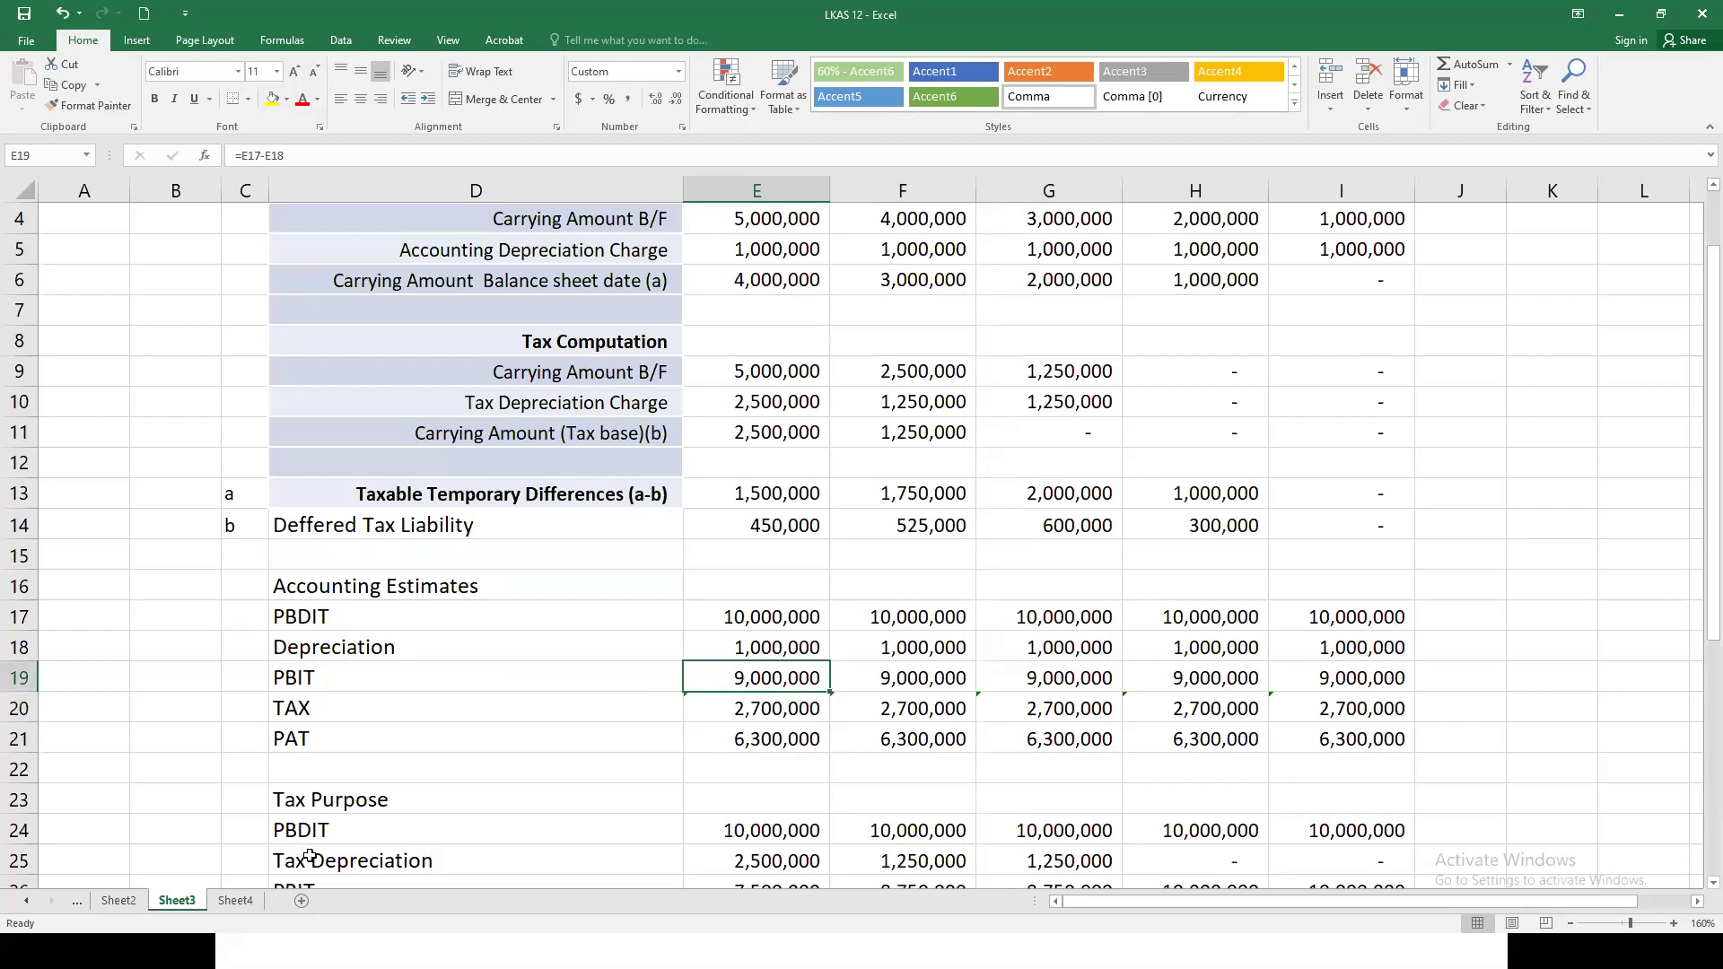
Step: Switch to the Book1 workbook and clear the DT and DTL entries in H13:K15
{"action": "key", "text": "super+Tab"}
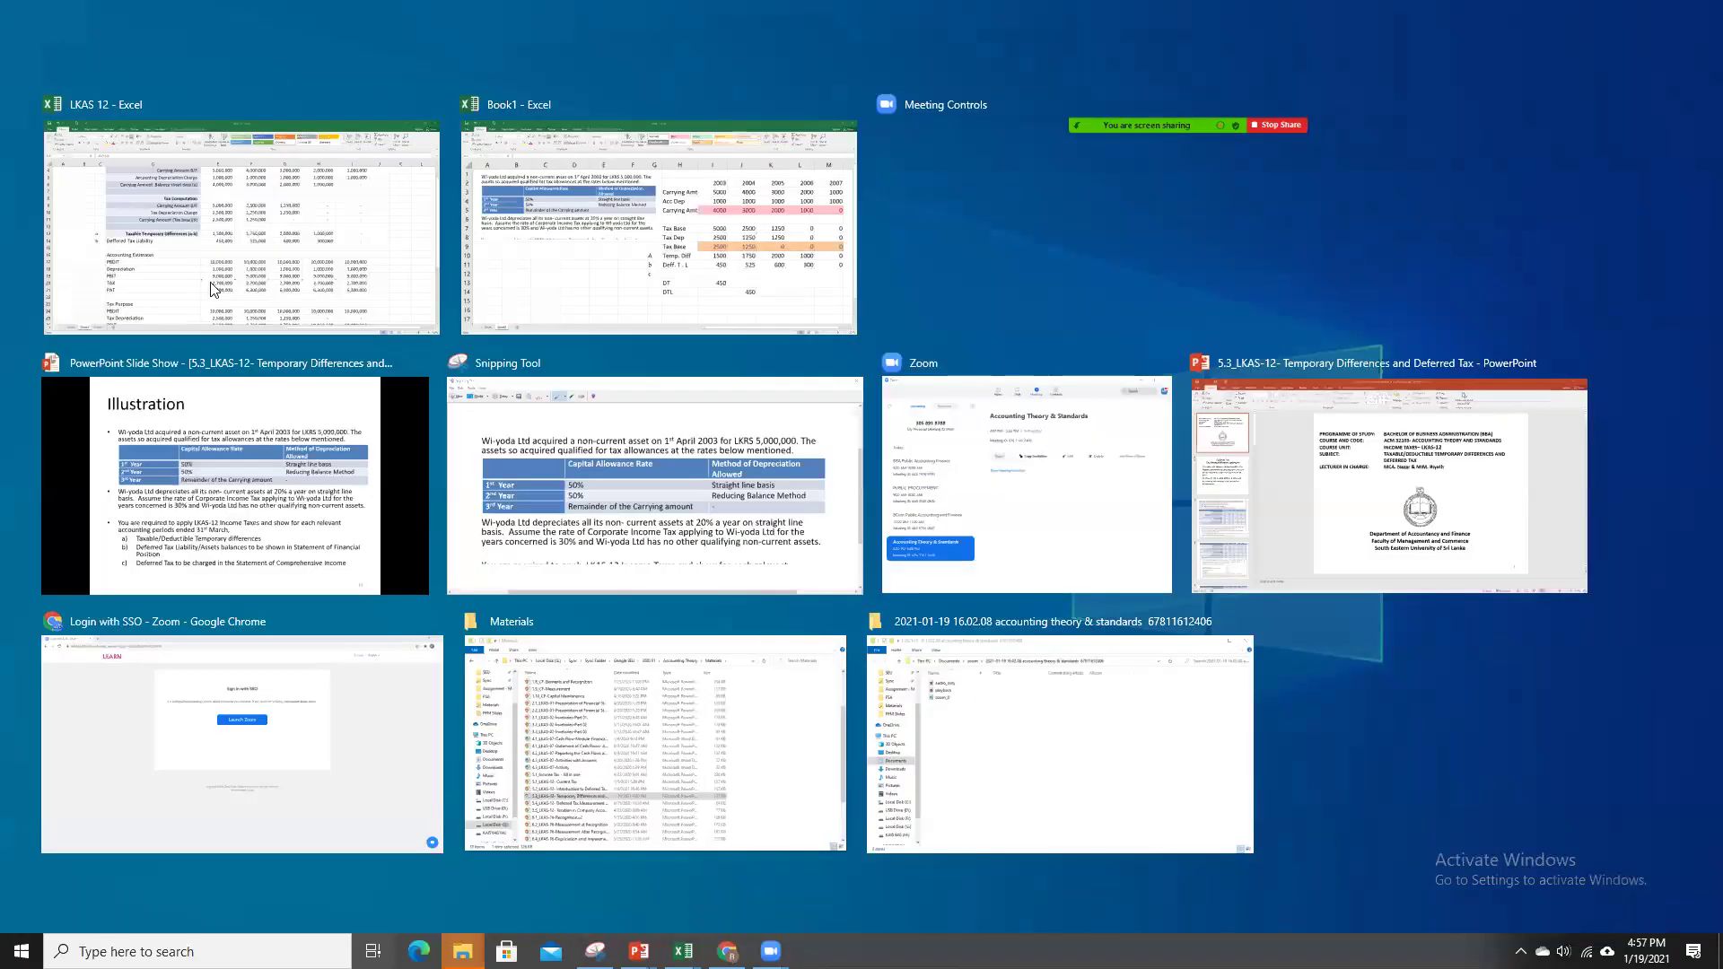
{"action": "left_click", "coordinate": [554, 241]}
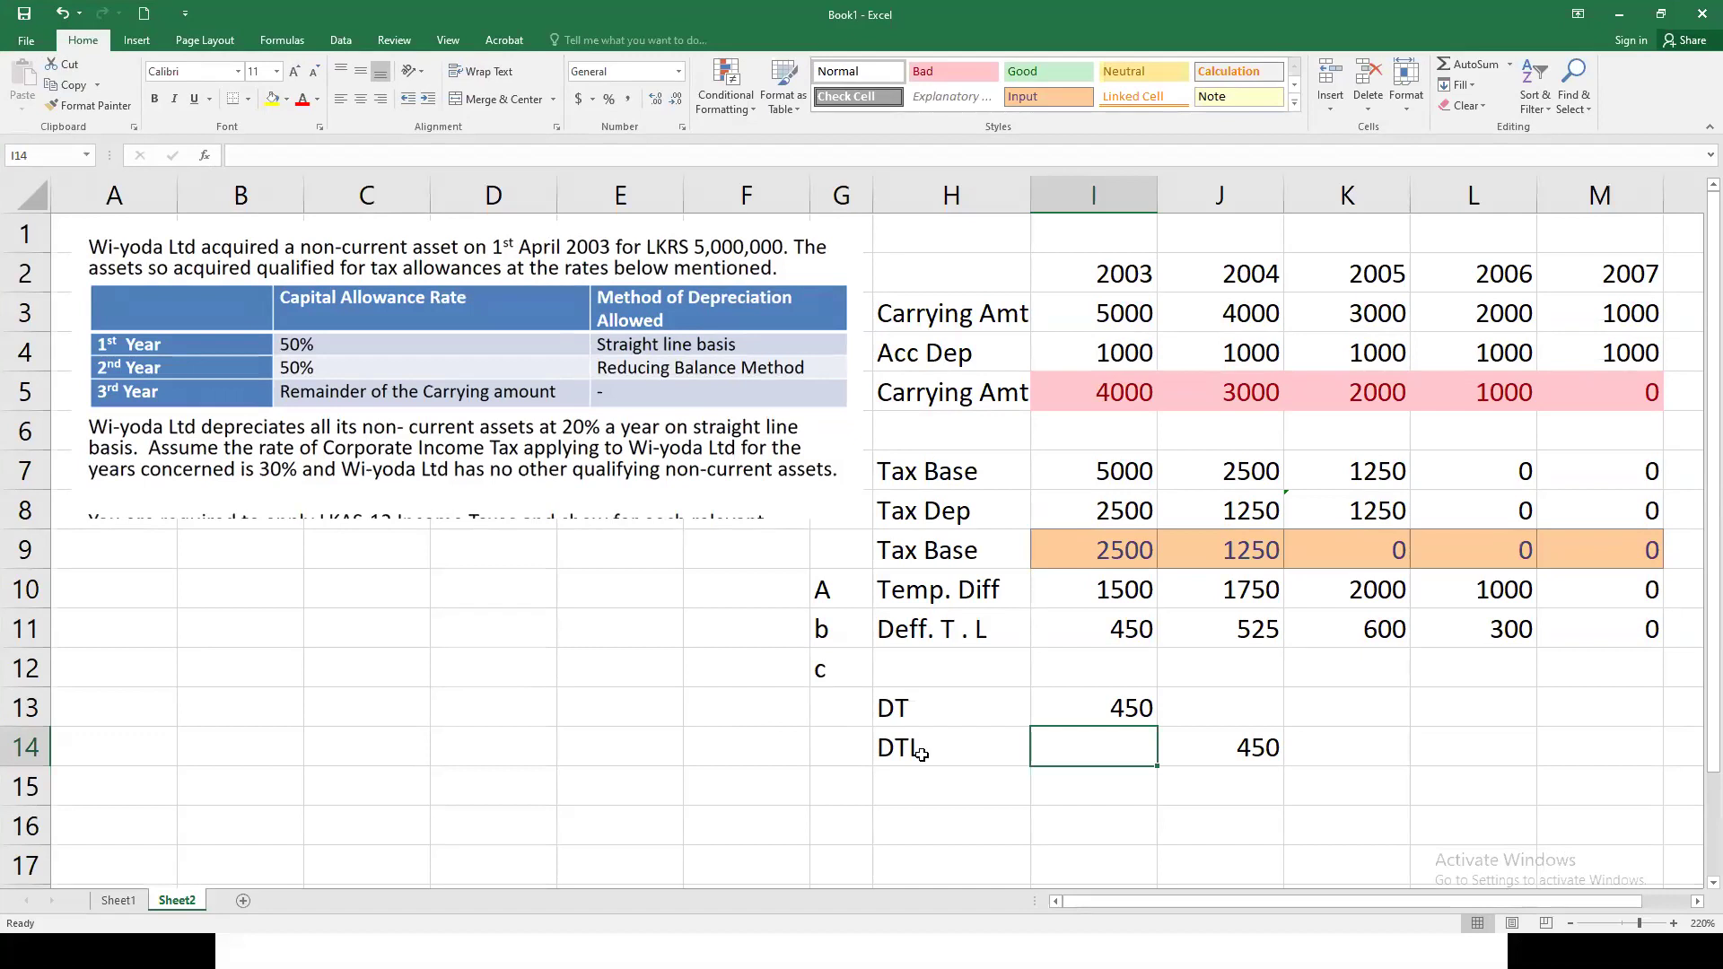
{"action": "scroll", "coordinate": [1323, 661], "scroll_direction": "down", "scroll_amount": 1}
{"action": "left_click_drag", "start_coordinate": [987, 585], "coordinate": [1346, 665]}
{"action": "key", "text": "Delete"}
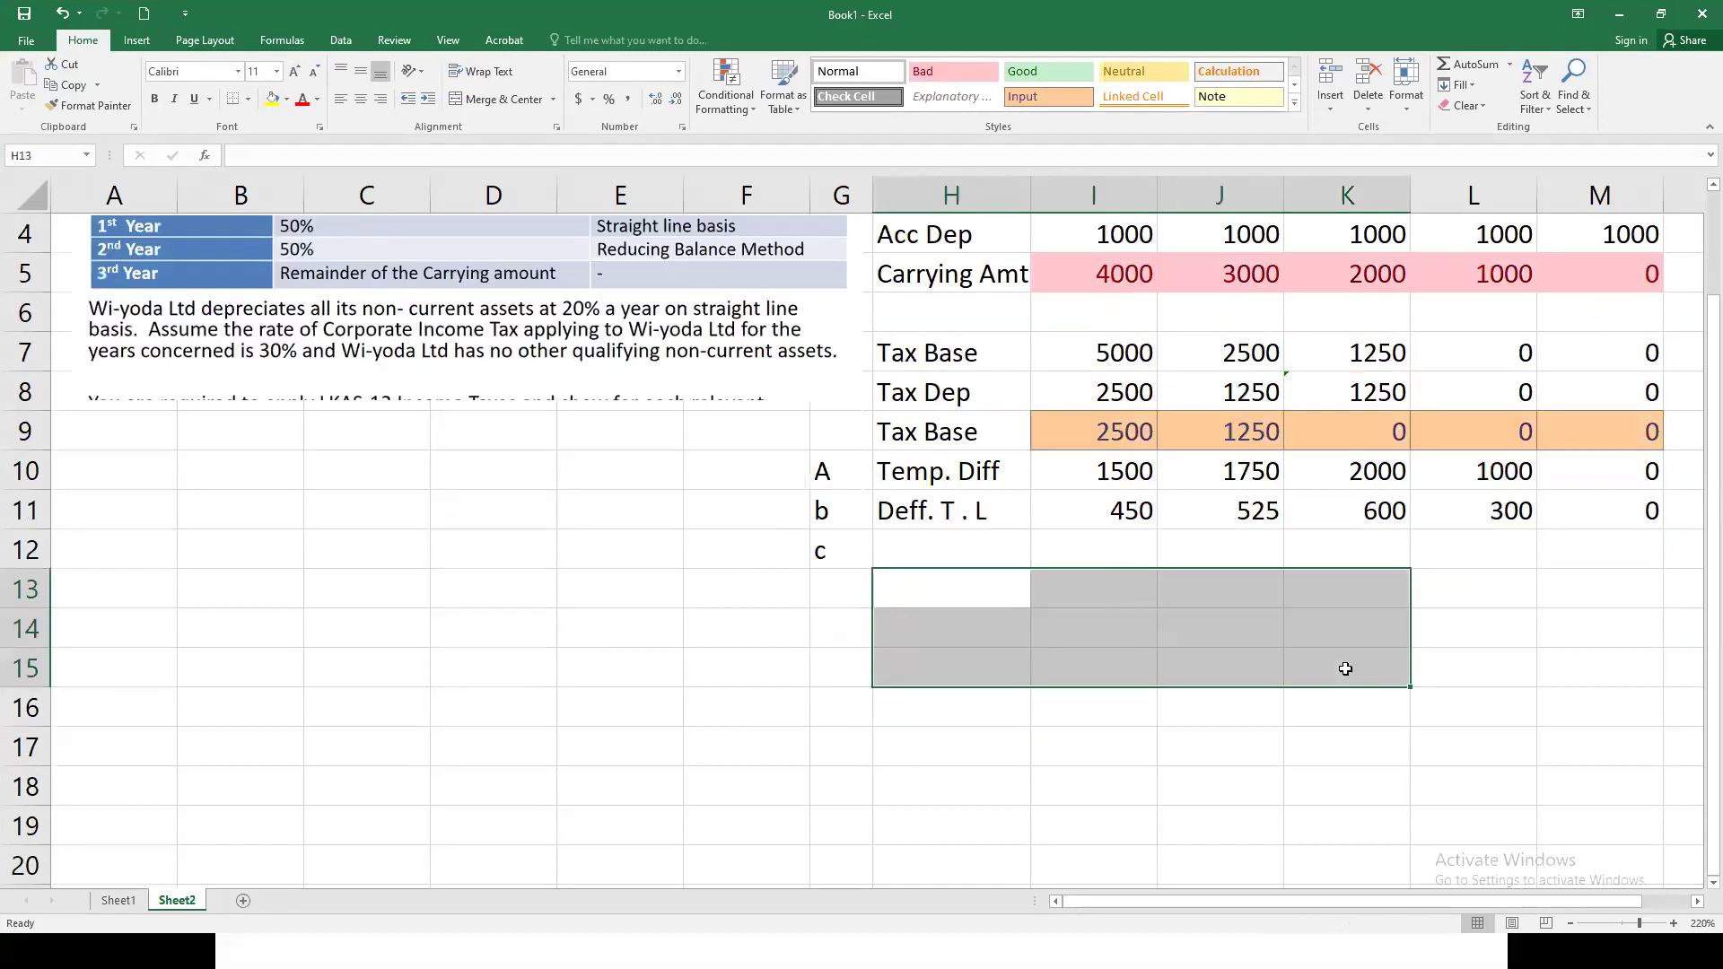
Step: Add a PBDIT row in row 13 with 10000 for each year from 2003 to 2007
{"action": "left_click", "coordinate": [1002, 582]}
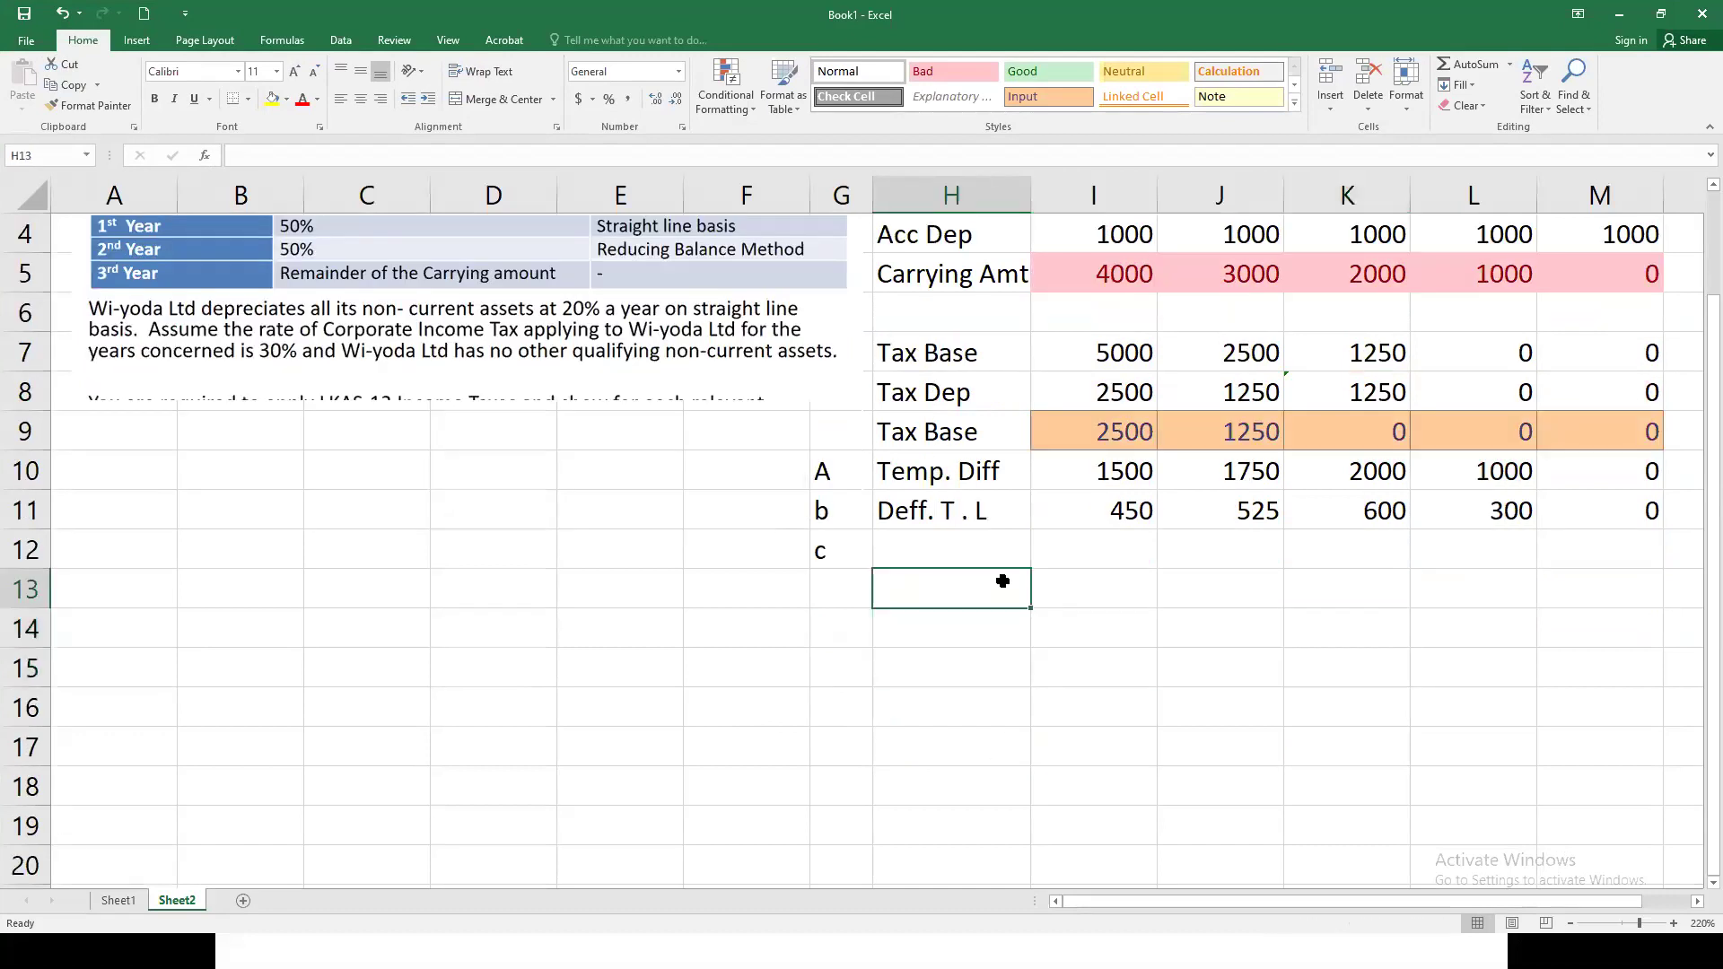
{"action": "type", "text": "PBDIT"}
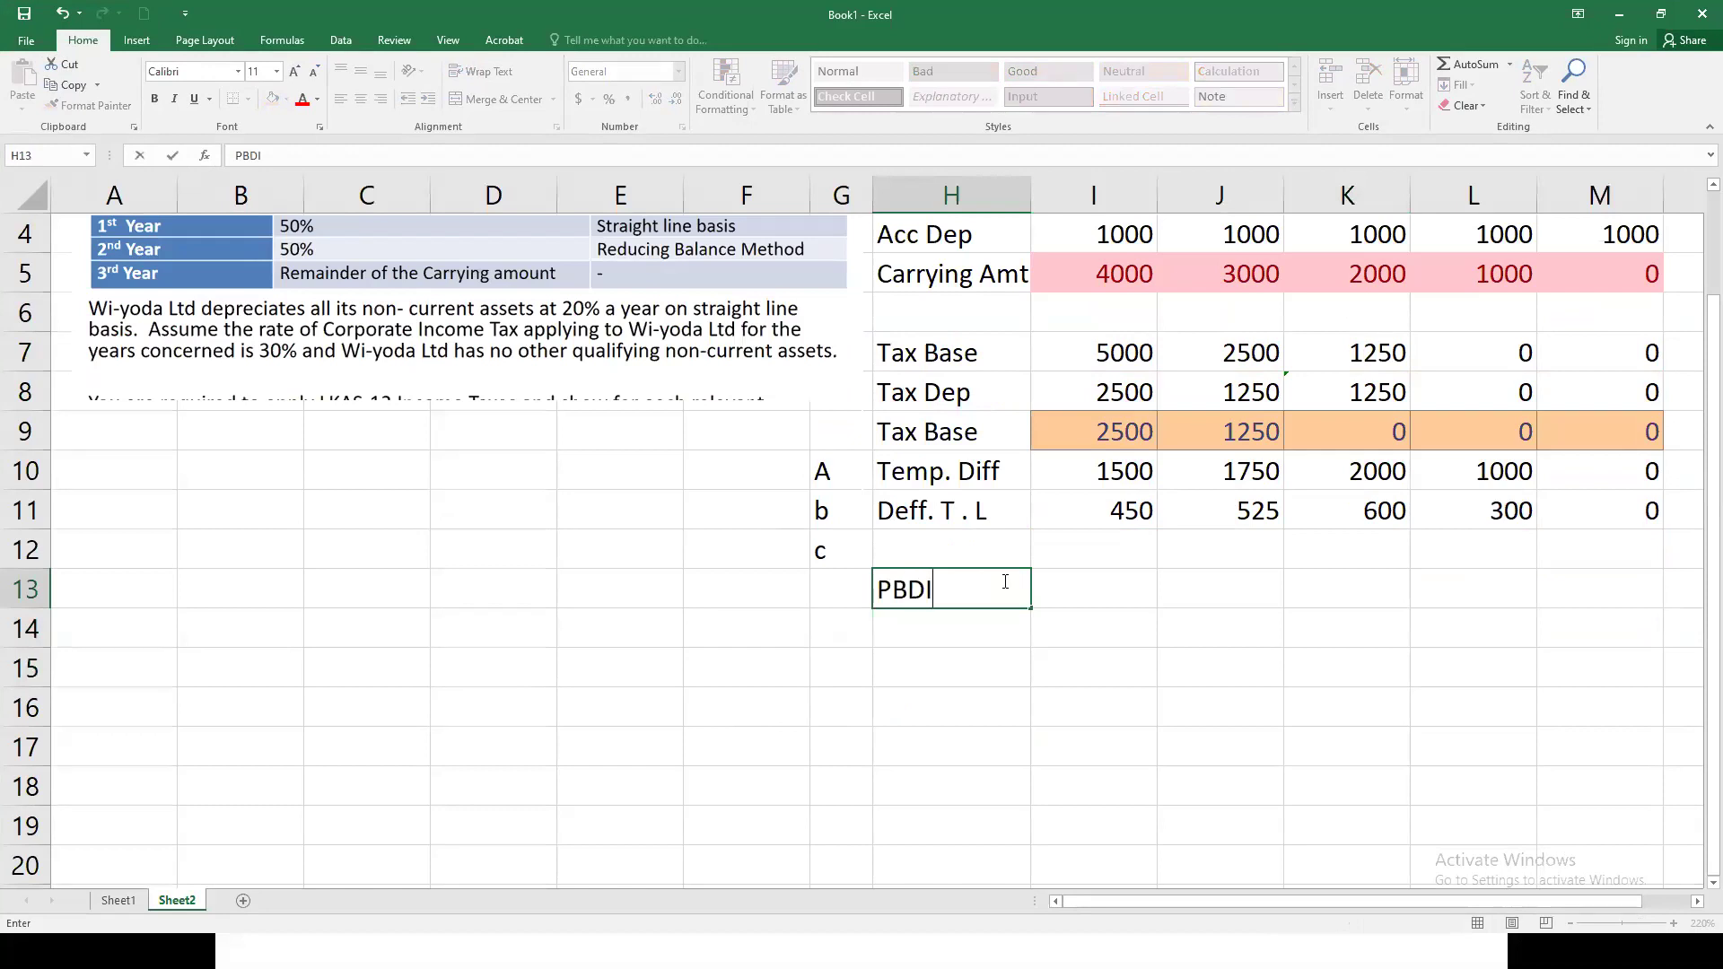
{"action": "key", "text": "Tab"}
{"action": "type", "text": "10"}
{"action": "type", "text": "000"}
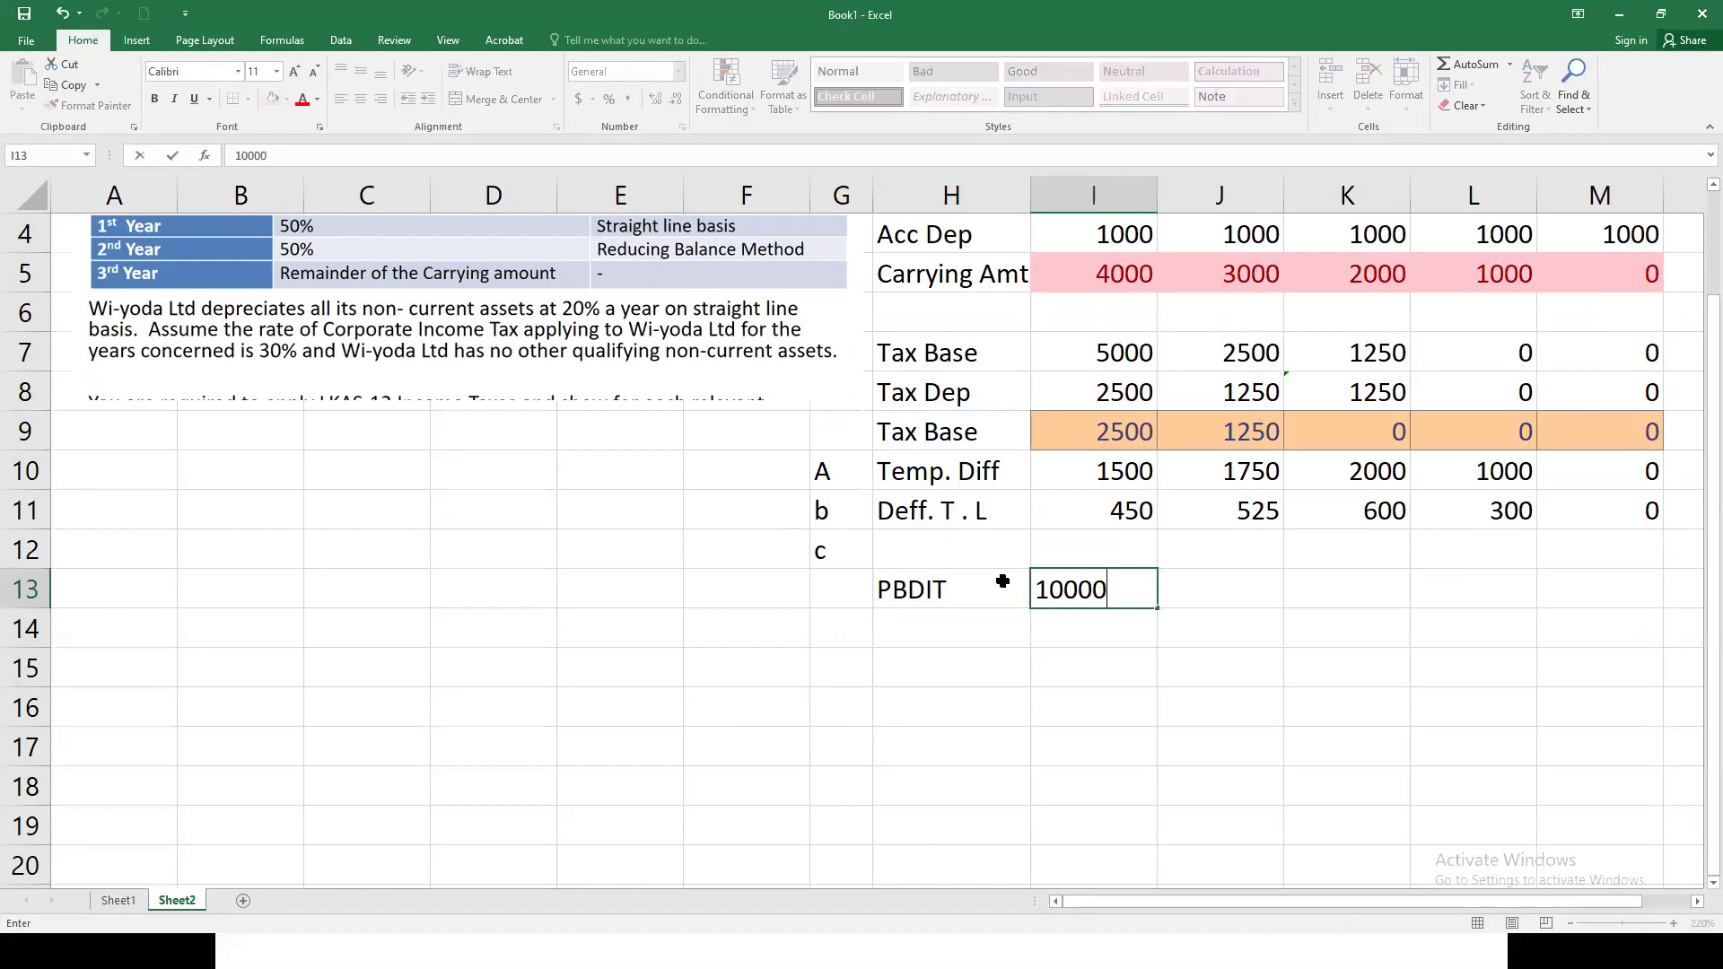
{"action": "key", "text": "Return"}
{"action": "left_click", "coordinate": [1148, 599]}
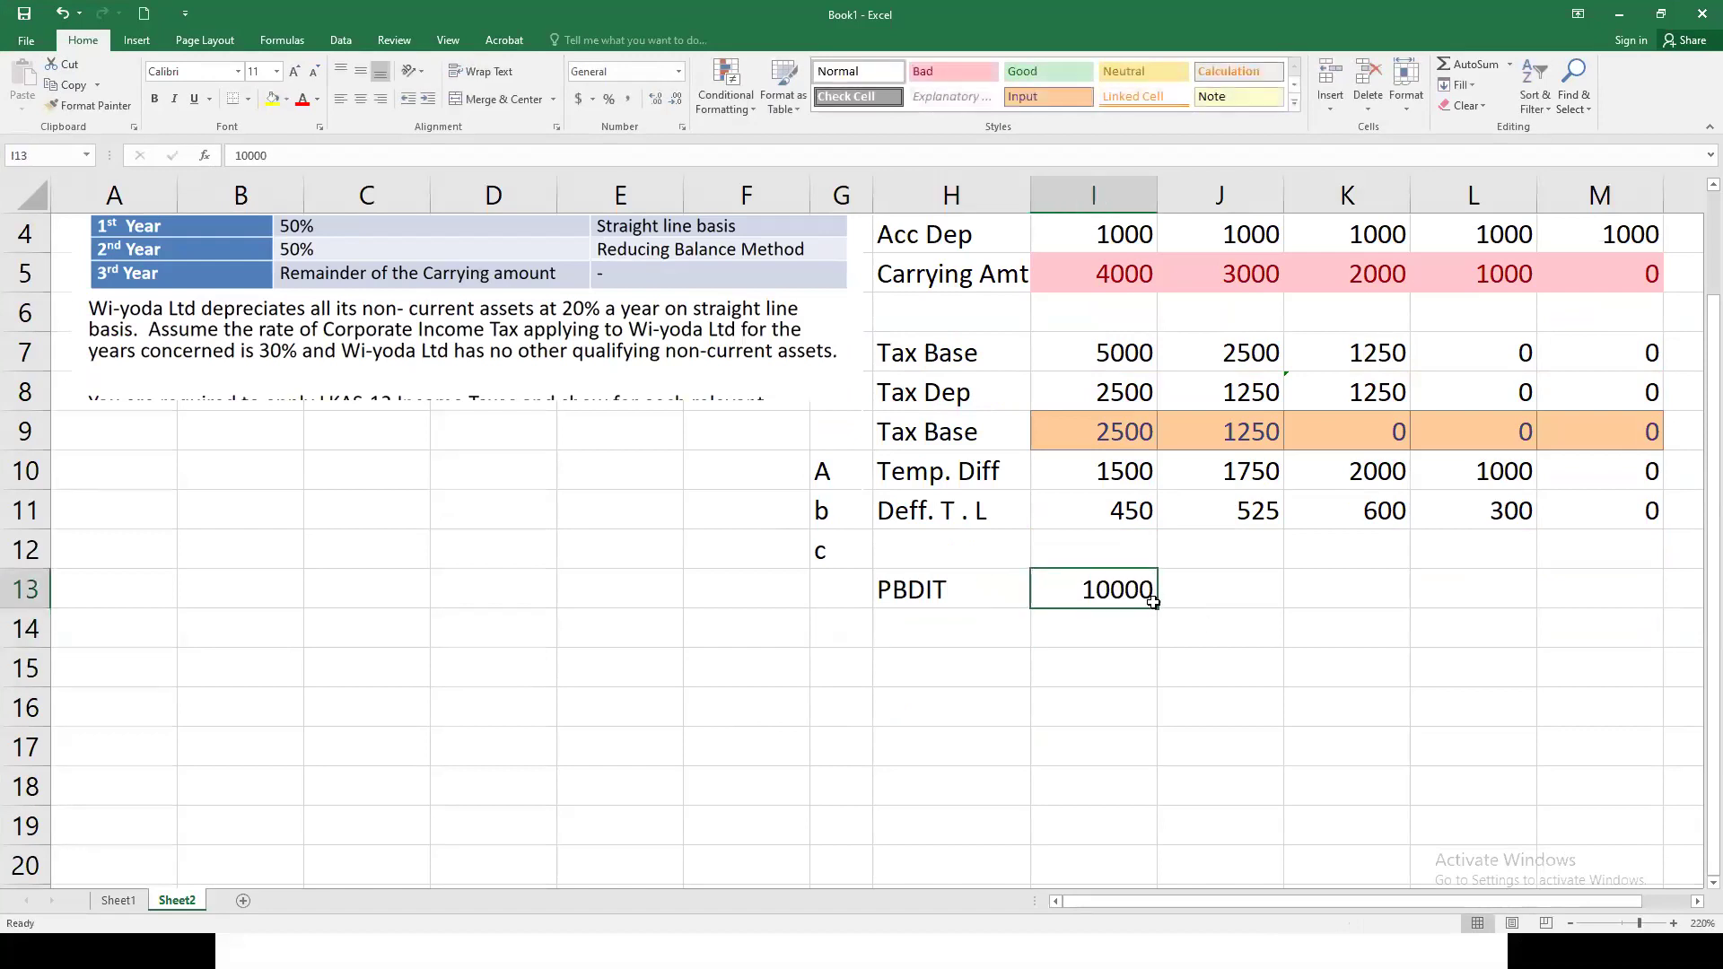
{"action": "left_click_drag", "start_coordinate": [1157, 606], "coordinate": [1660, 599]}
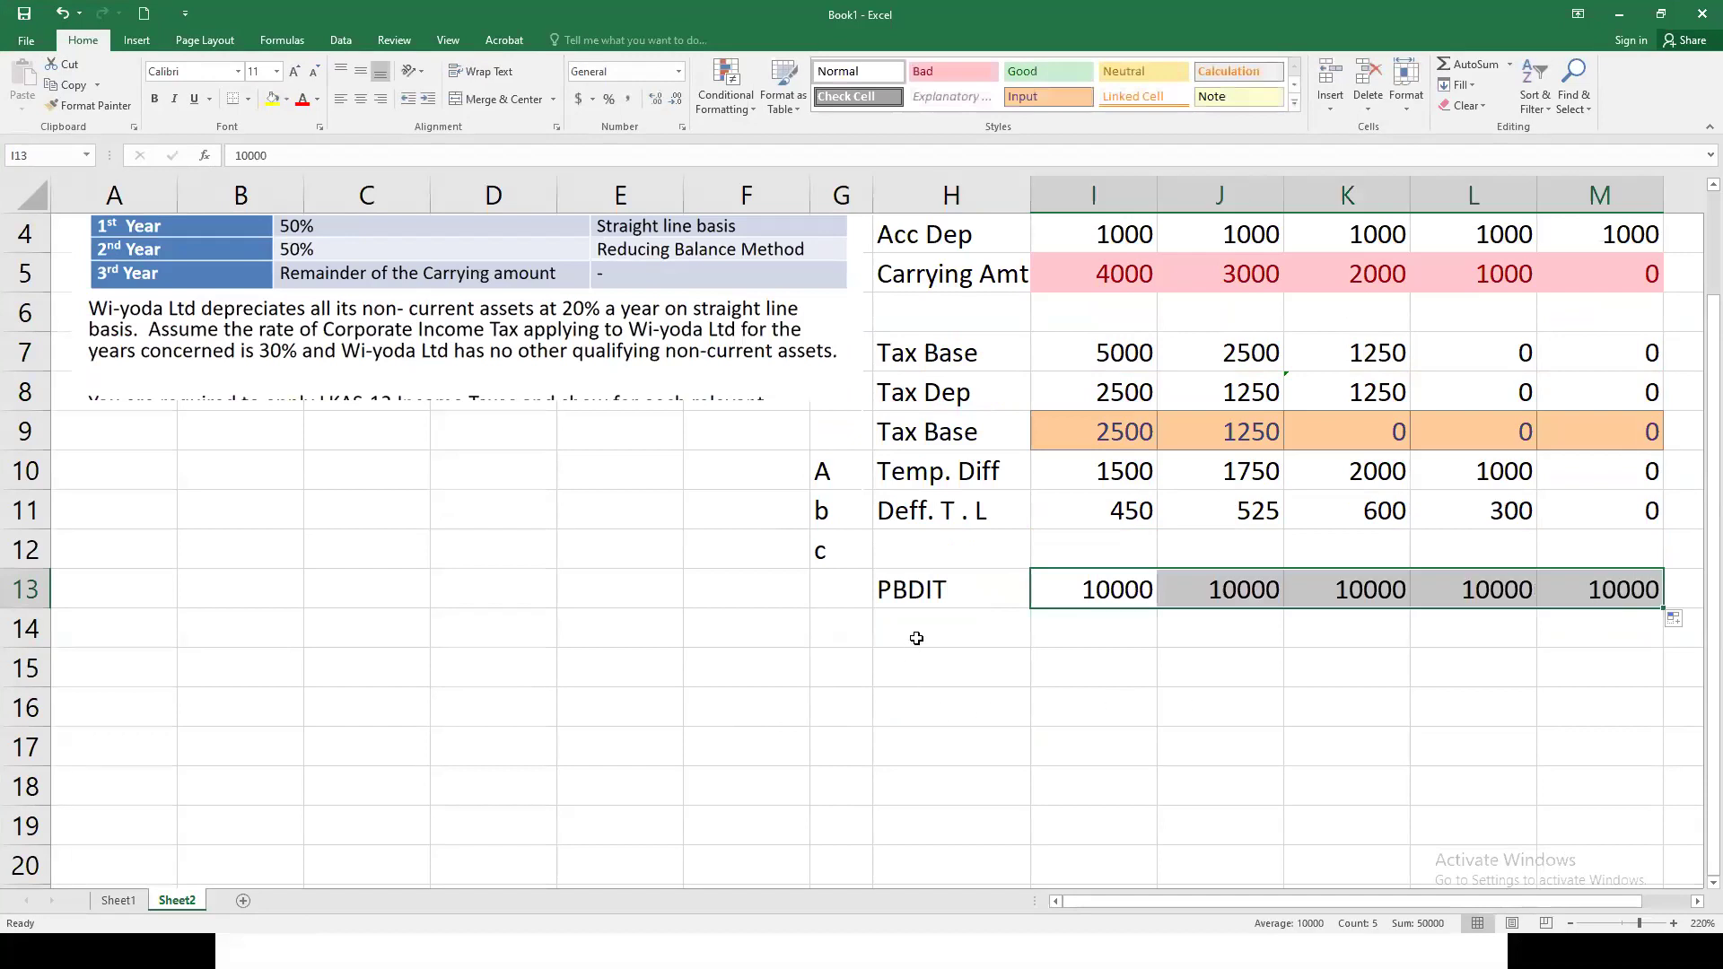
Step: Add an "Acc" row in row 14 that references the Acc Dep row with =I4, and fill it across to M14
{"action": "left_click", "coordinate": [917, 638]}
{"action": "type", "text": "Acc"}
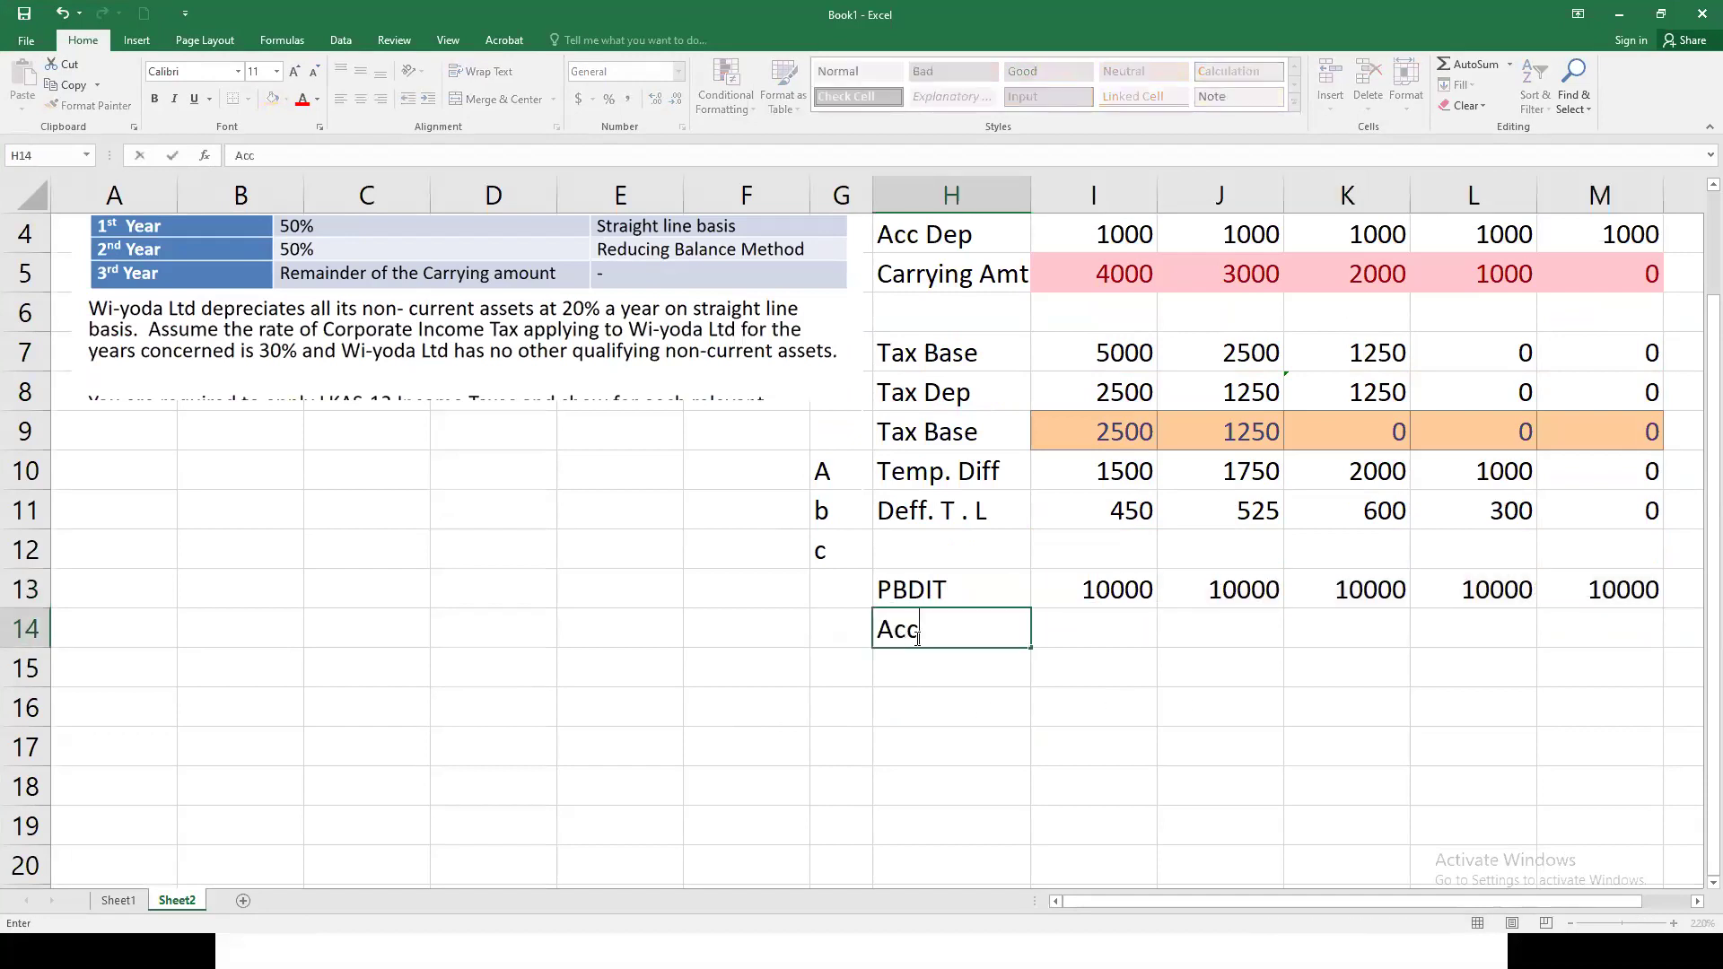
{"action": "key", "text": "Return"}
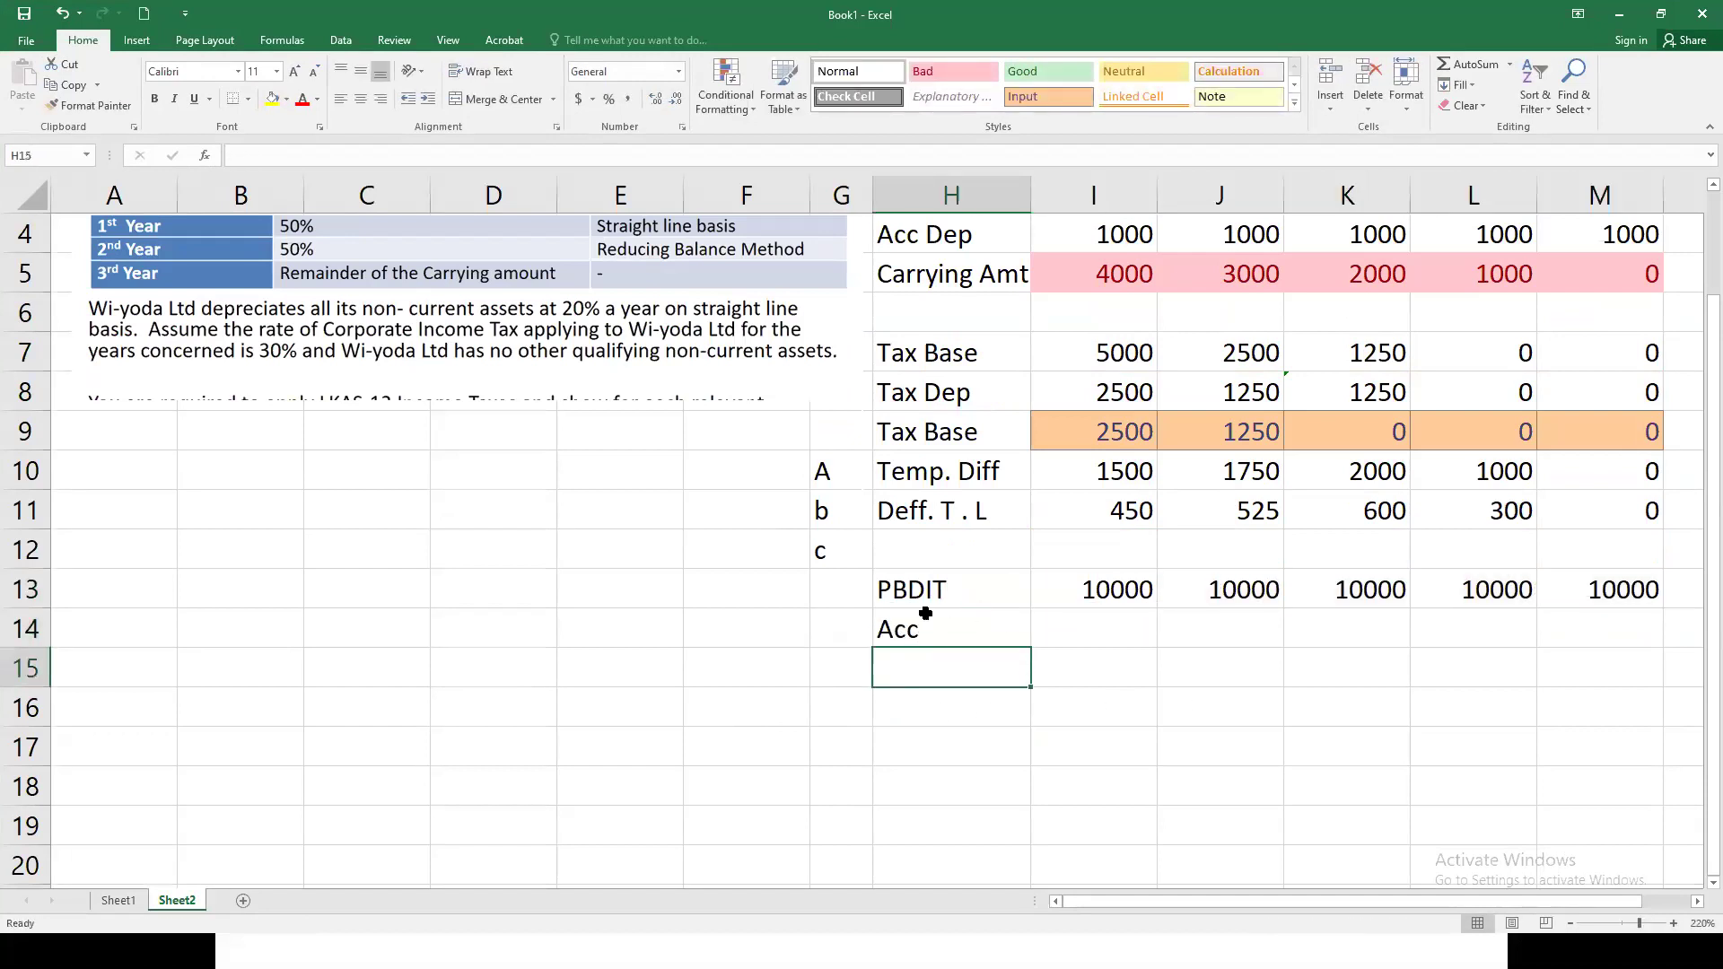
{"action": "left_click", "coordinate": [1067, 624]}
{"action": "type", "text": "="}
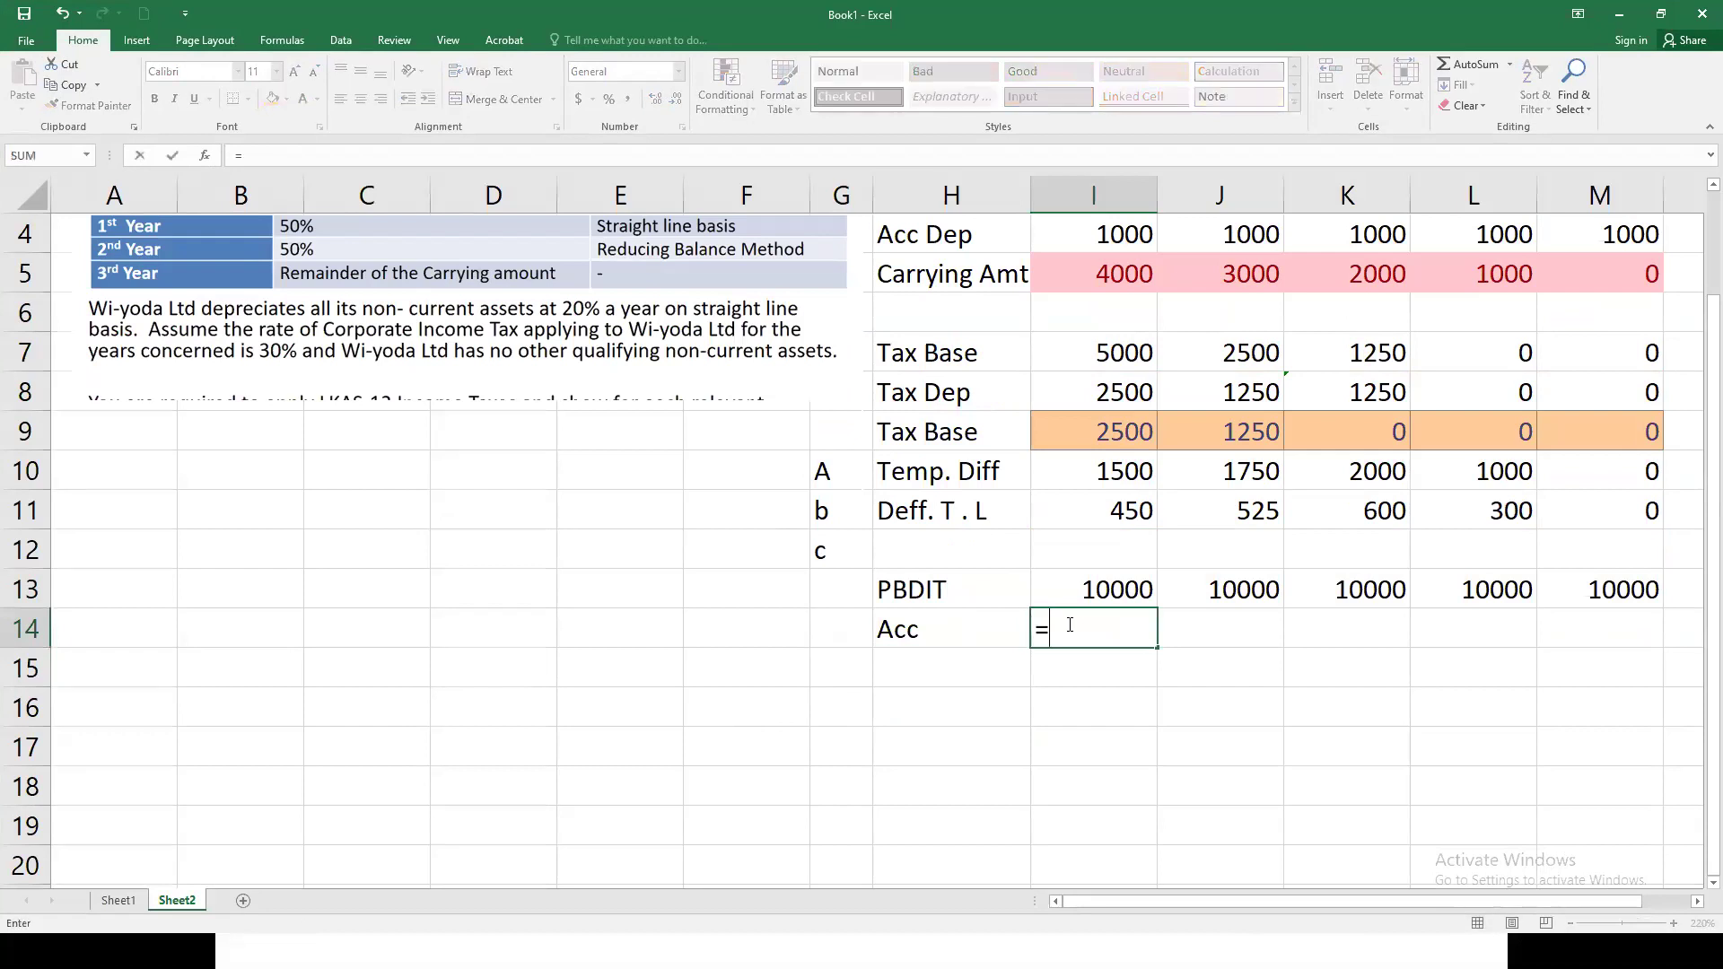
{"action": "scroll", "coordinate": [1067, 623], "scroll_direction": "up", "scroll_amount": 1}
{"action": "left_click", "coordinate": [1110, 353]}
{"action": "key", "text": "Return"}
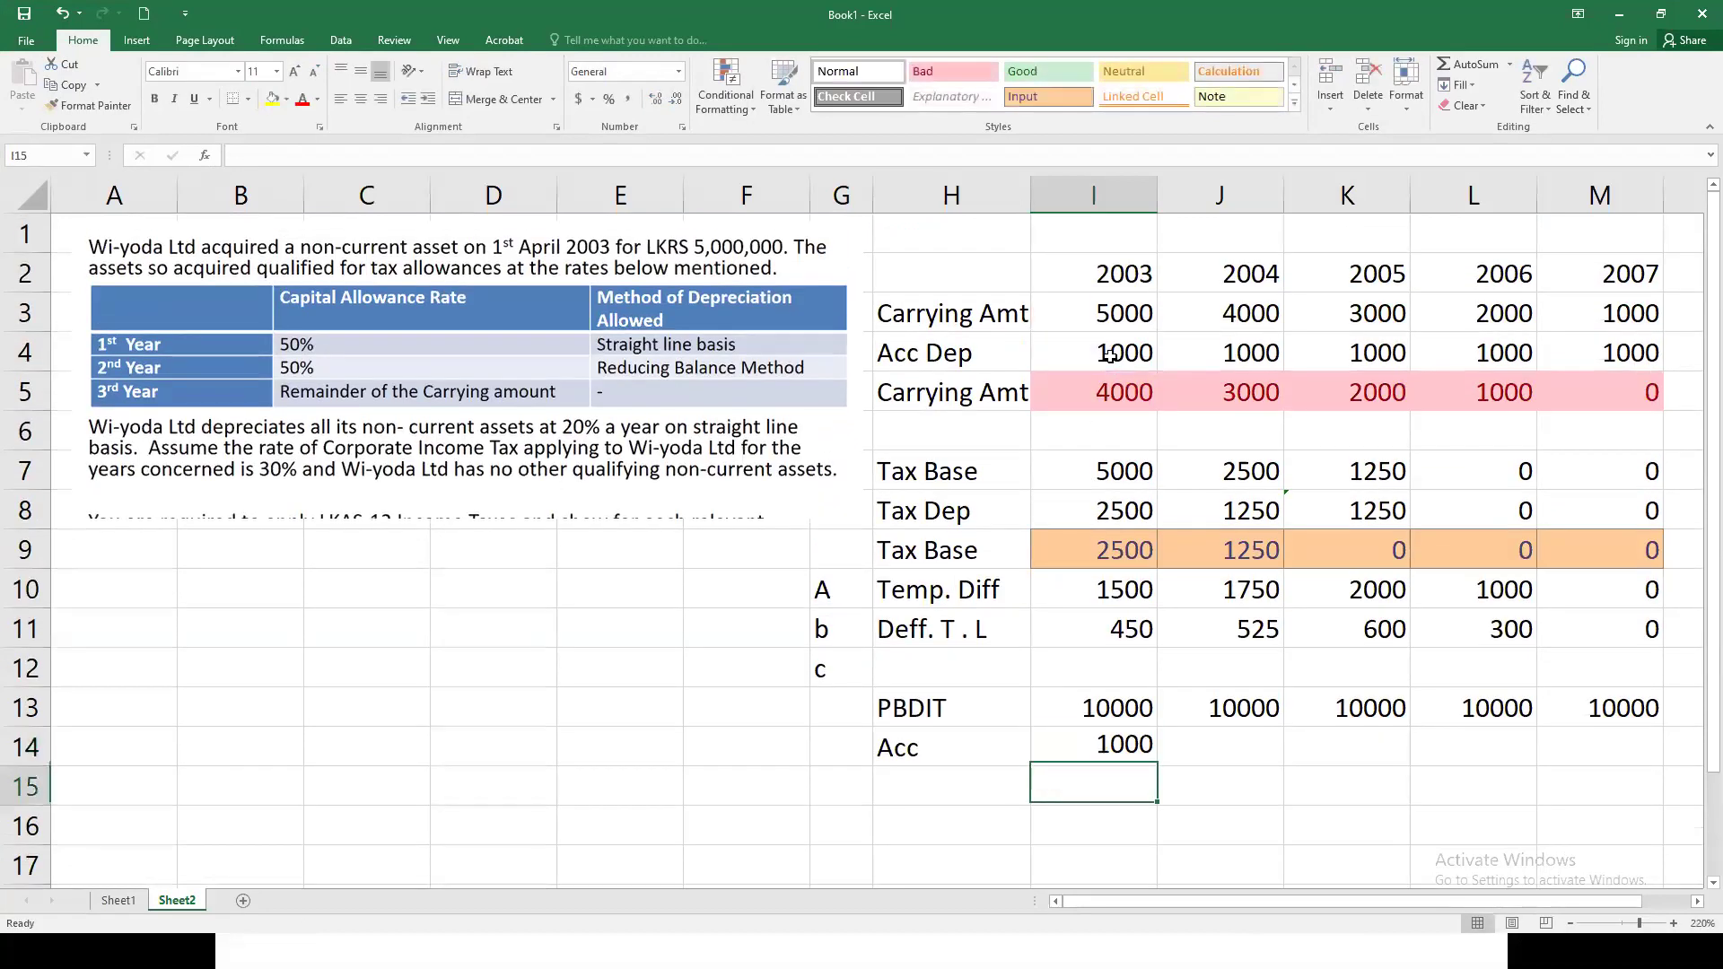
{"action": "left_click", "coordinate": [1111, 752]}
{"action": "left_click_drag", "start_coordinate": [1156, 766], "coordinate": [1546, 769]}
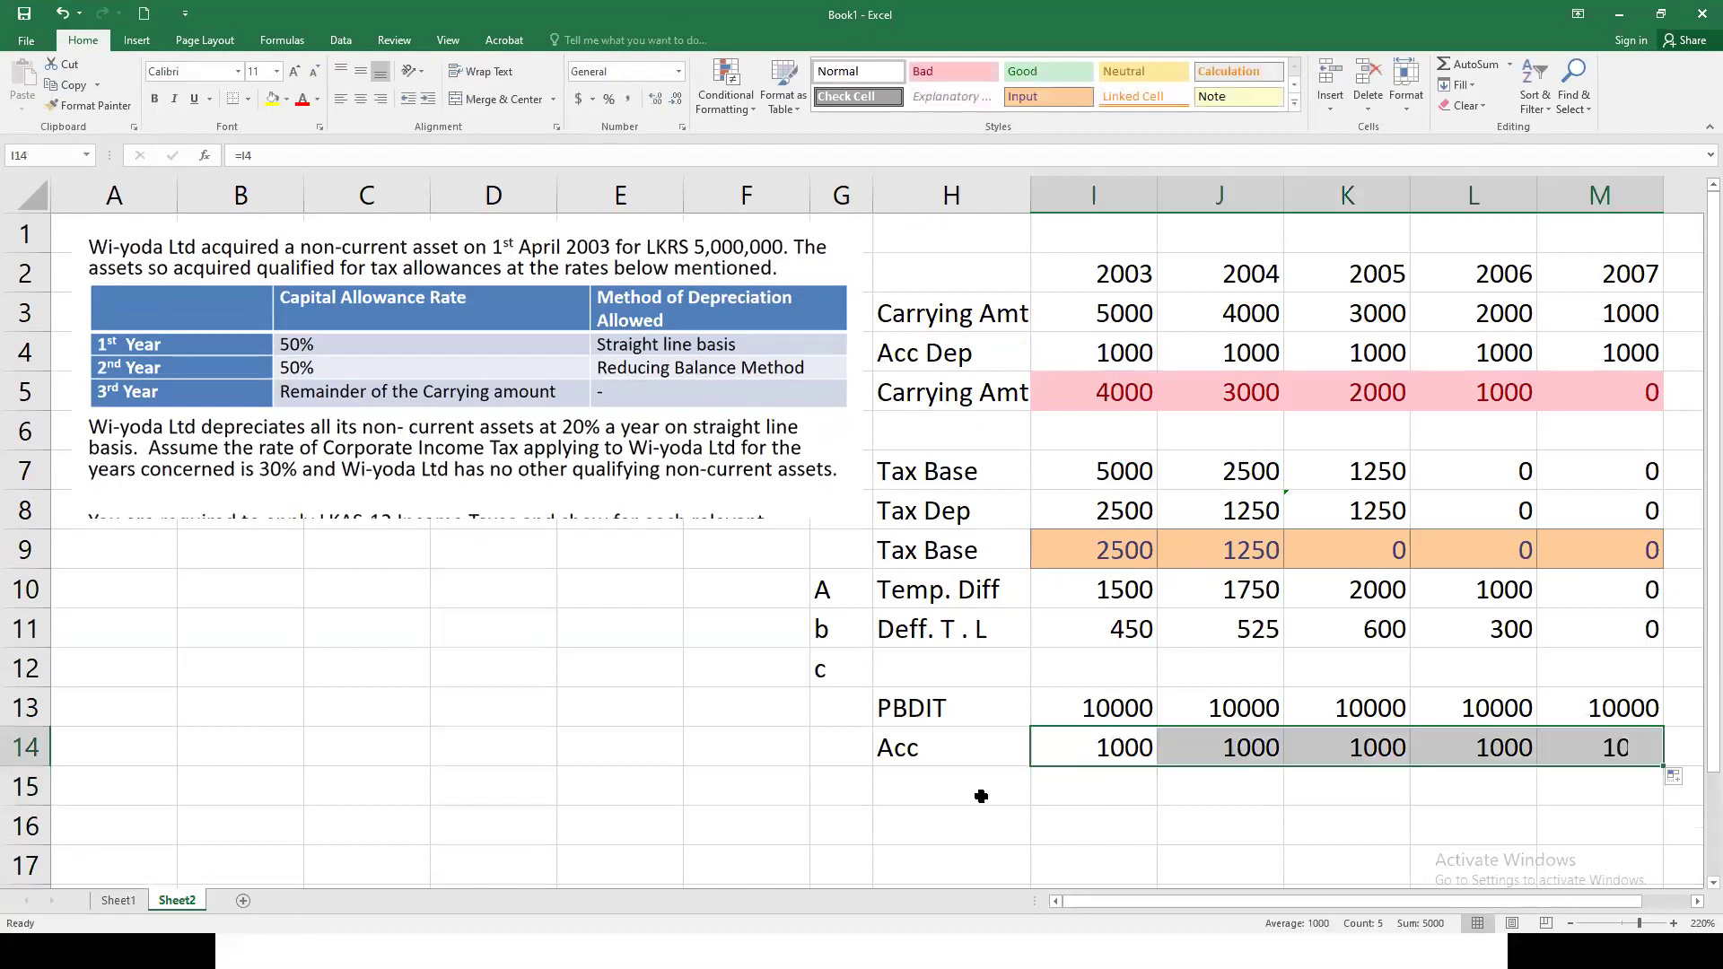
Step: Add a "PAD" row in row 15 calculated as =I13-I14 and fill it across to M15
{"action": "left_click", "coordinate": [977, 796]}
{"action": "type", "text": "PAD"}
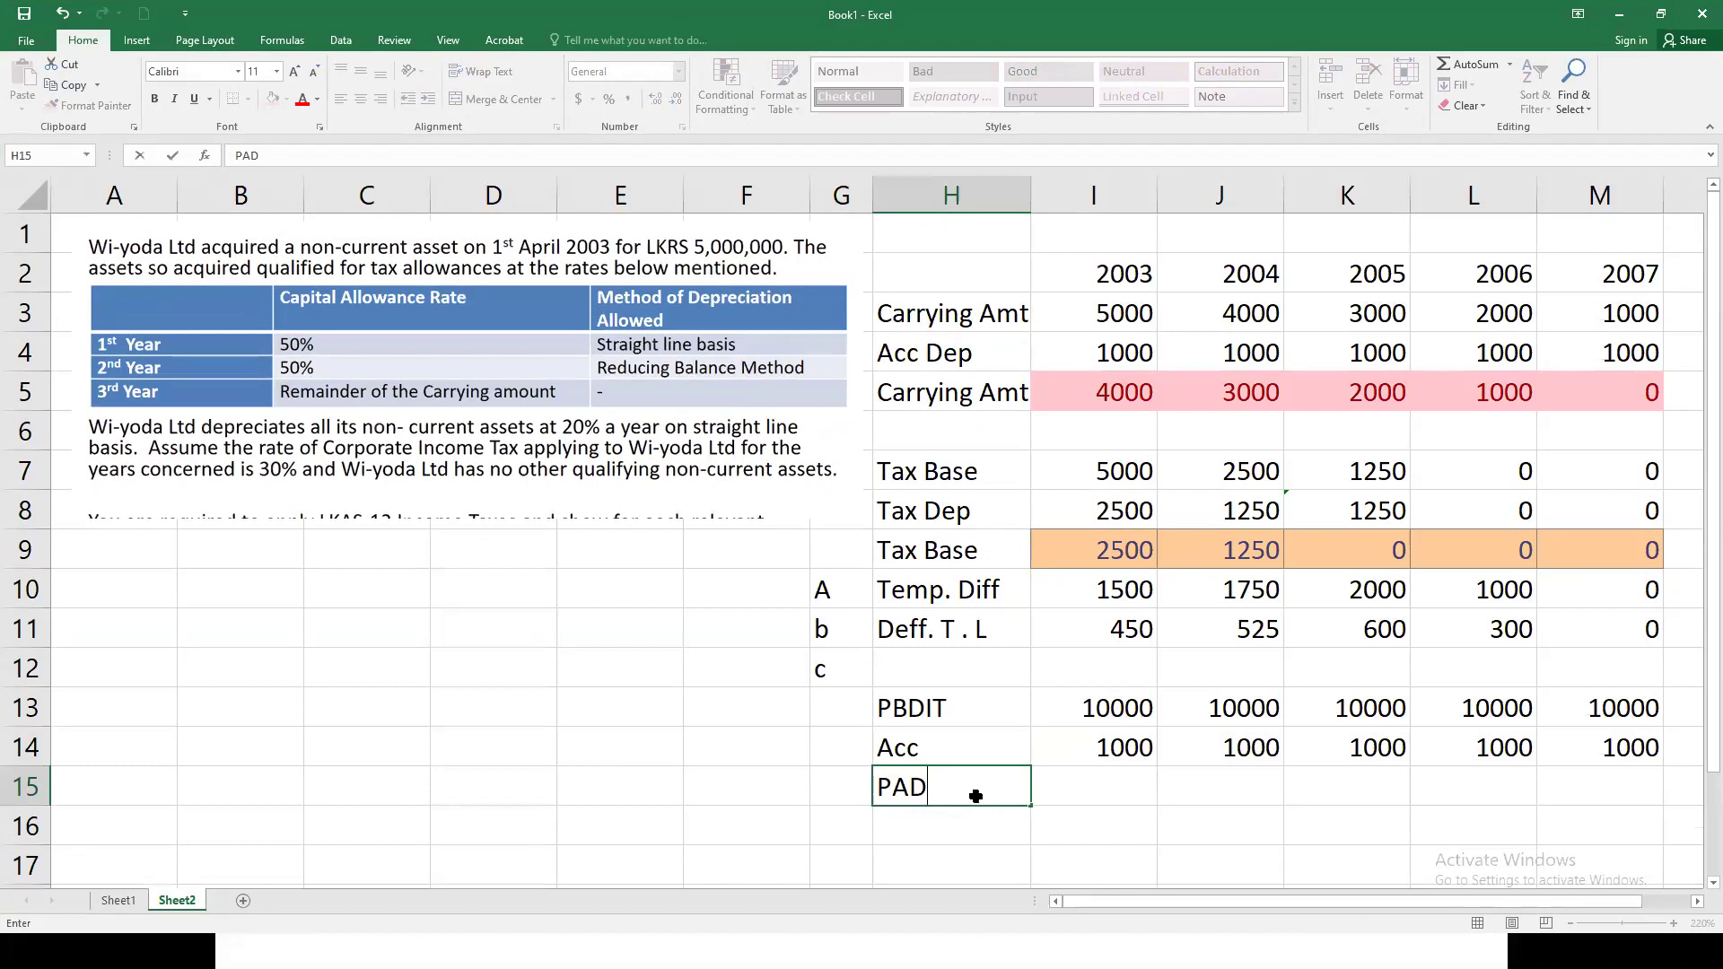
{"action": "key", "text": "Tab"}
{"action": "type", "text": "="}
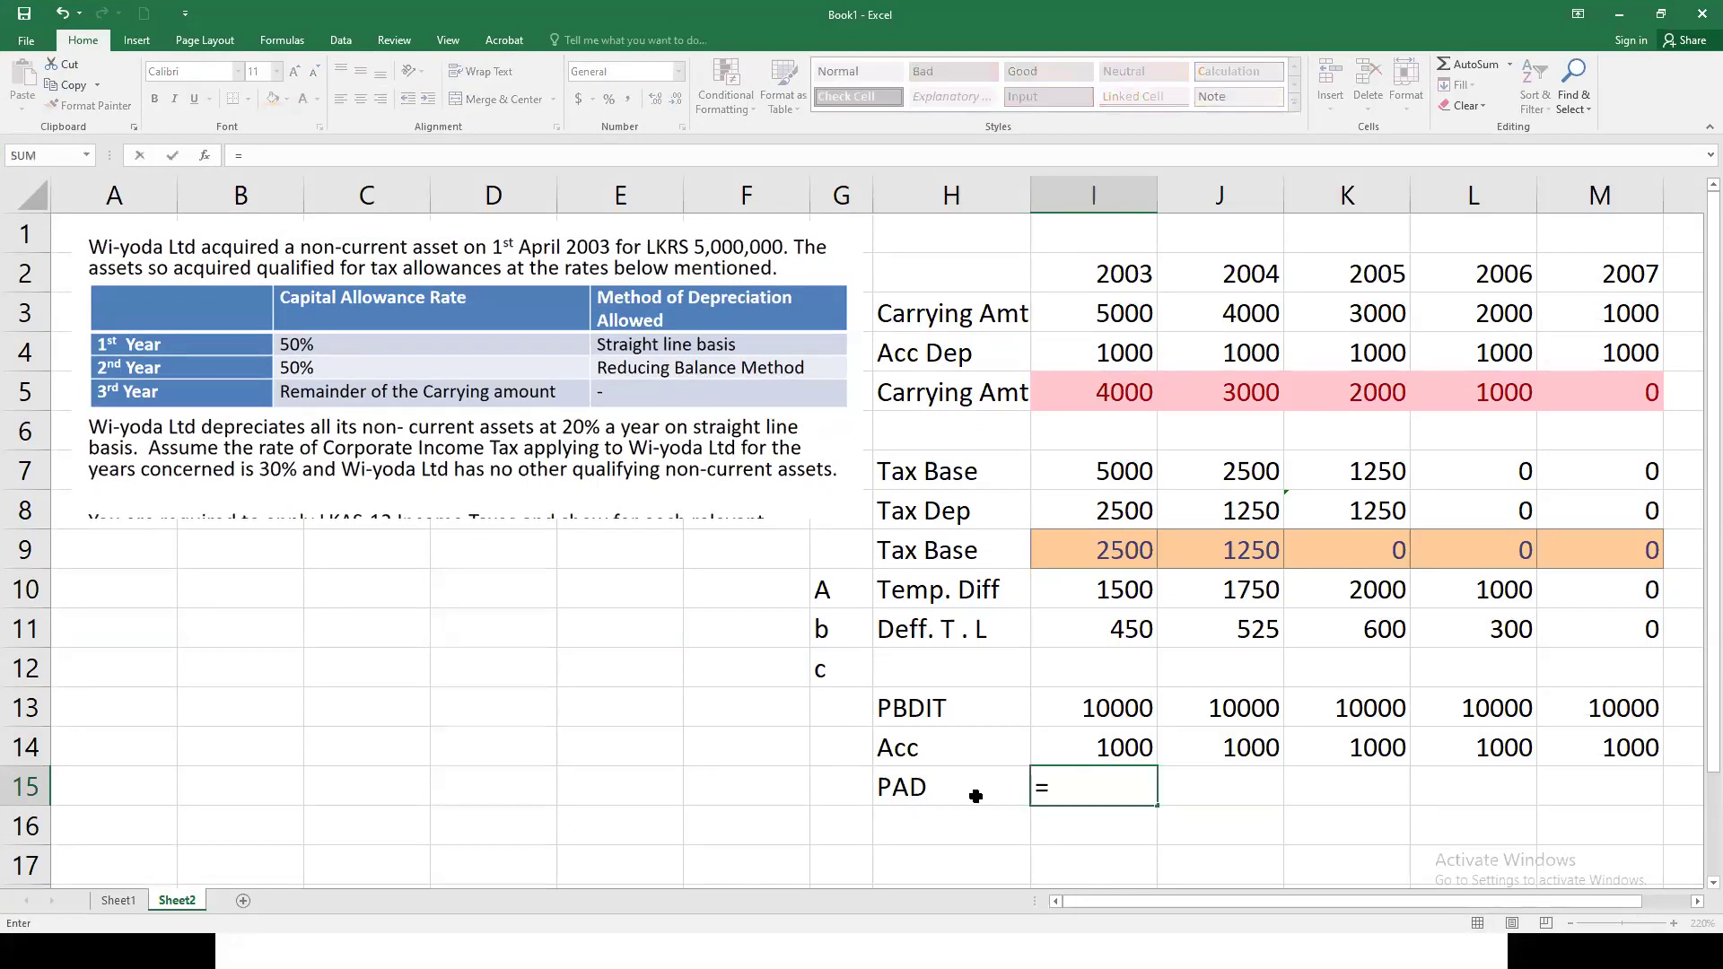
{"action": "left_click", "coordinate": [1082, 711]}
{"action": "type", "text": "-"}
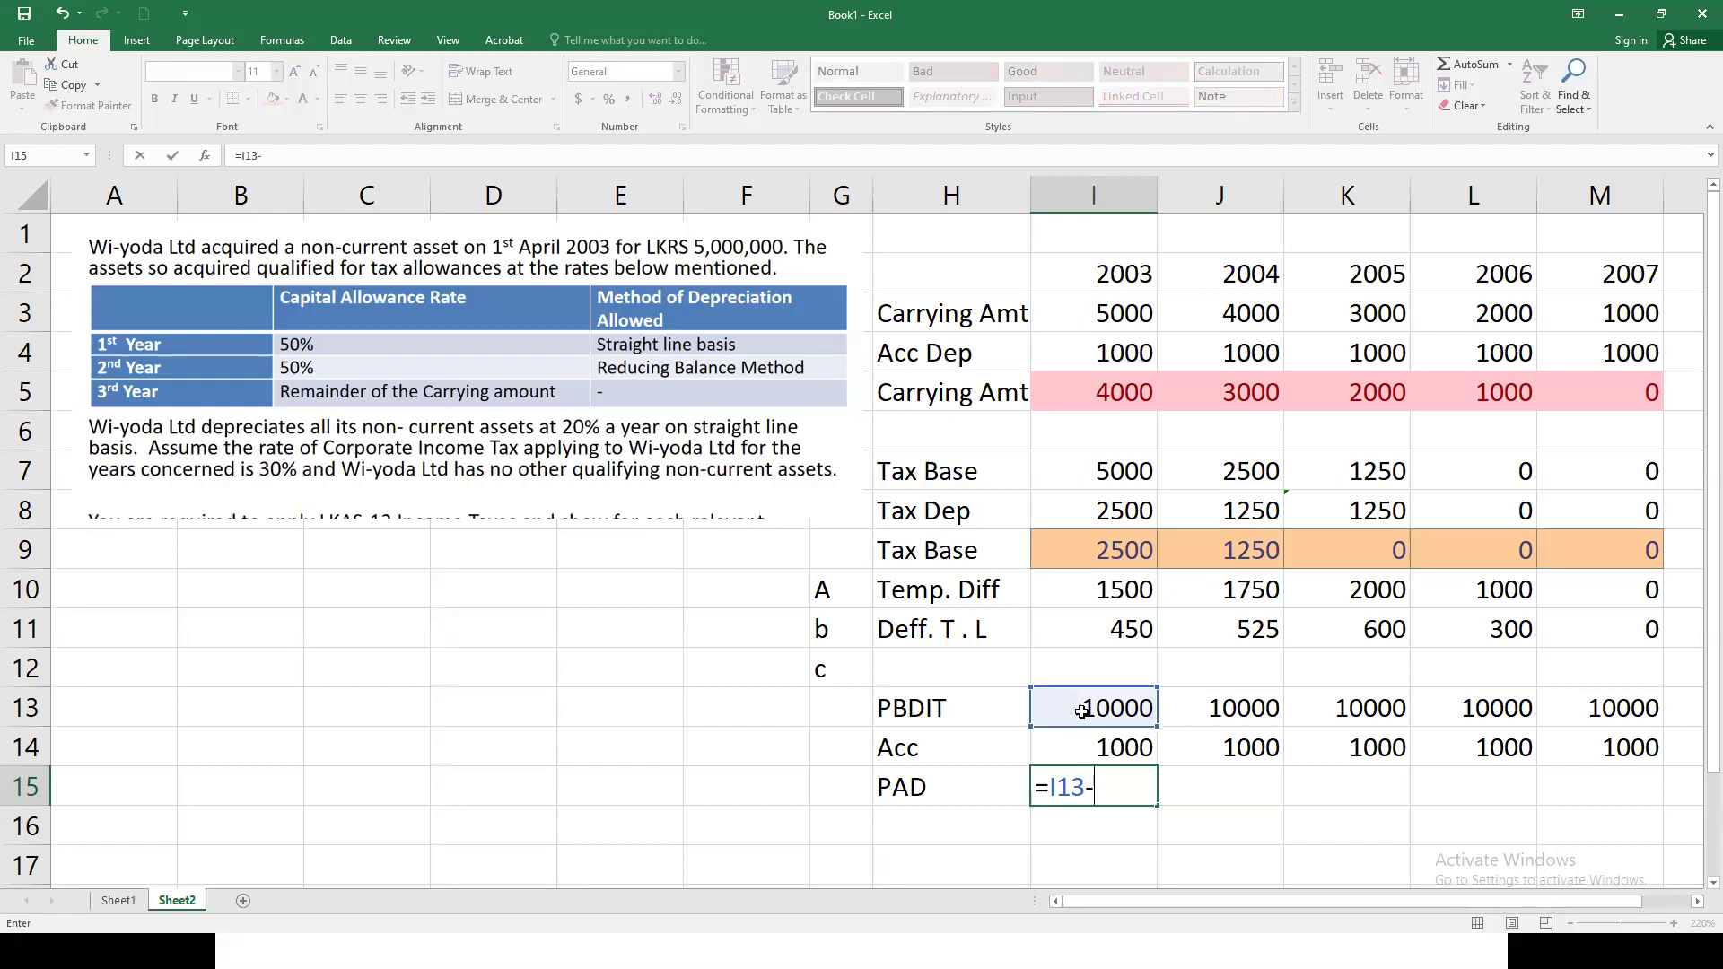
{"action": "left_click", "coordinate": [1065, 751]}
{"action": "key", "text": "Return"}
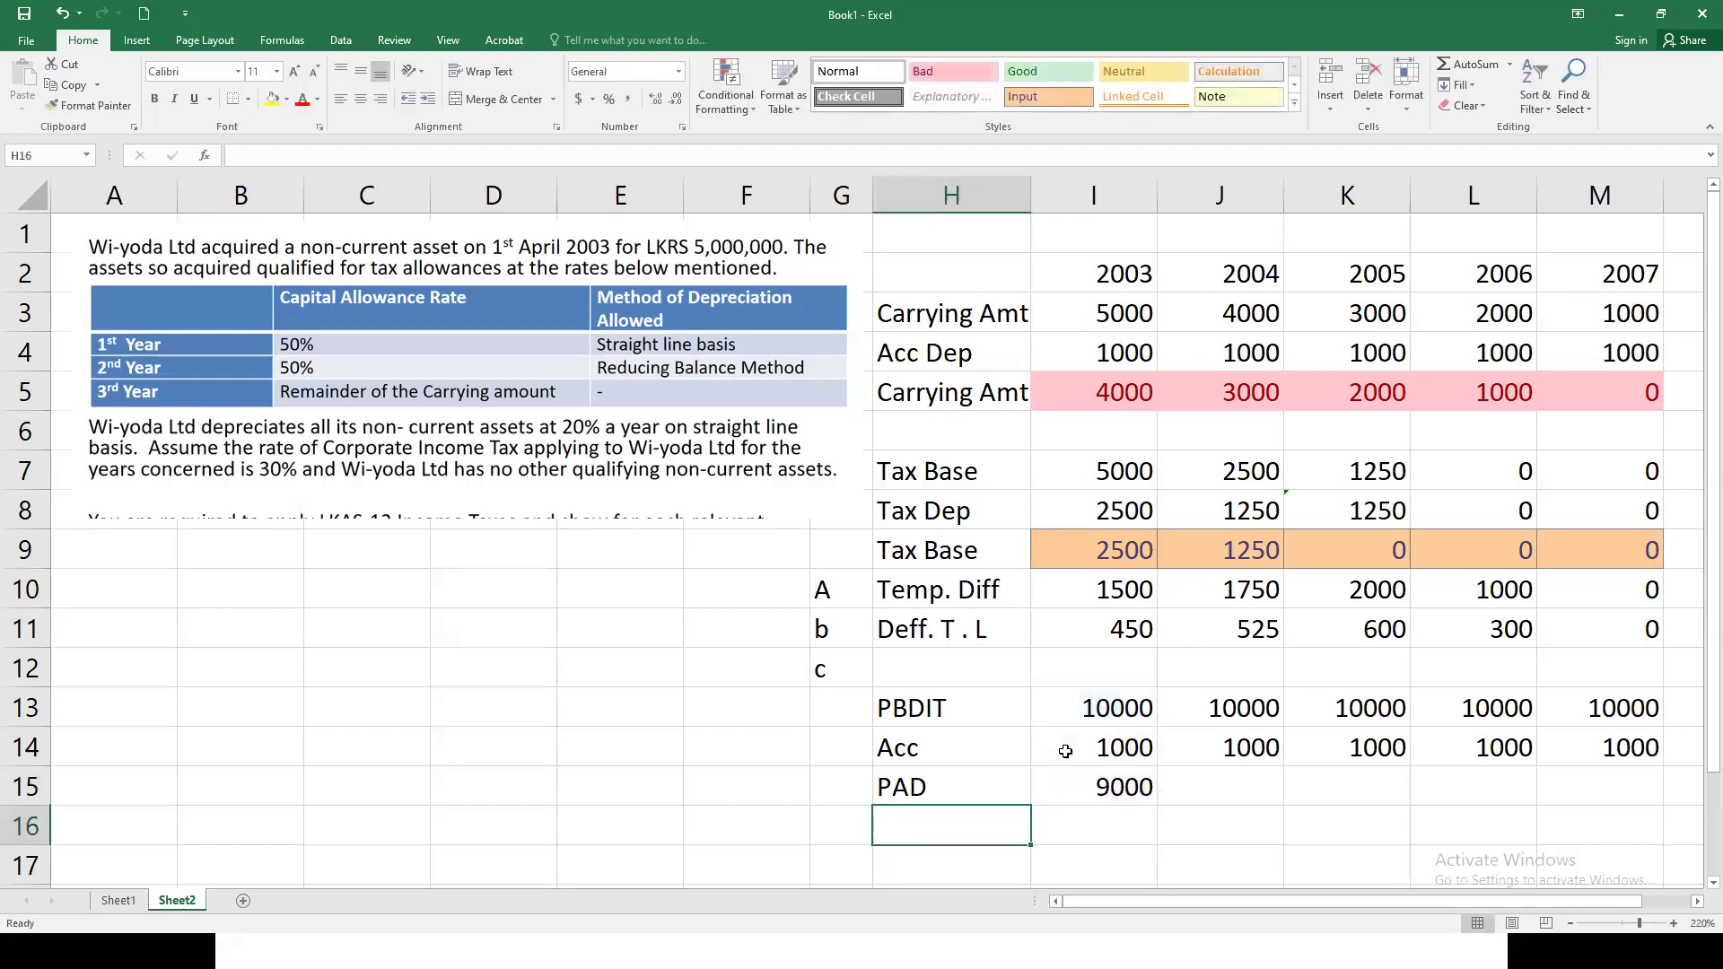
{"action": "left_click", "coordinate": [1104, 787]}
{"action": "left_click_drag", "start_coordinate": [1157, 805], "coordinate": [1608, 801]}
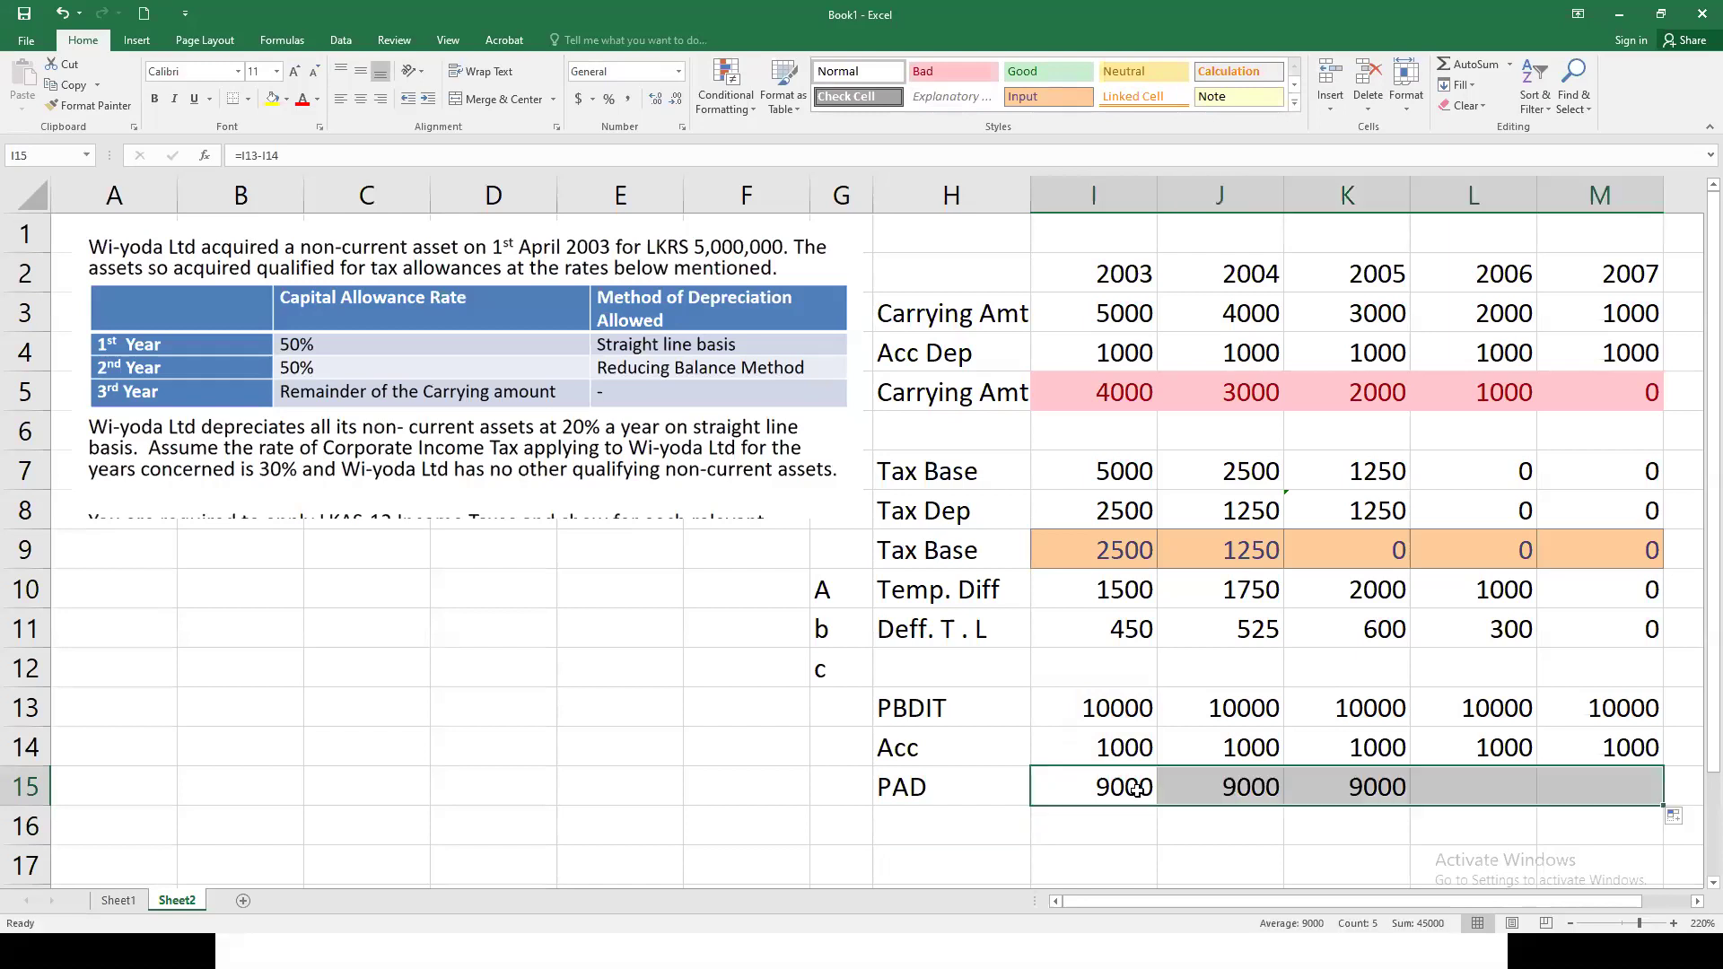
Step: Label H16 "Tax" and calculate the 2003 tax in I16 as I15 multiplied by 0.3
{"action": "left_click", "coordinate": [921, 832]}
{"action": "type", "text": "Tax"}
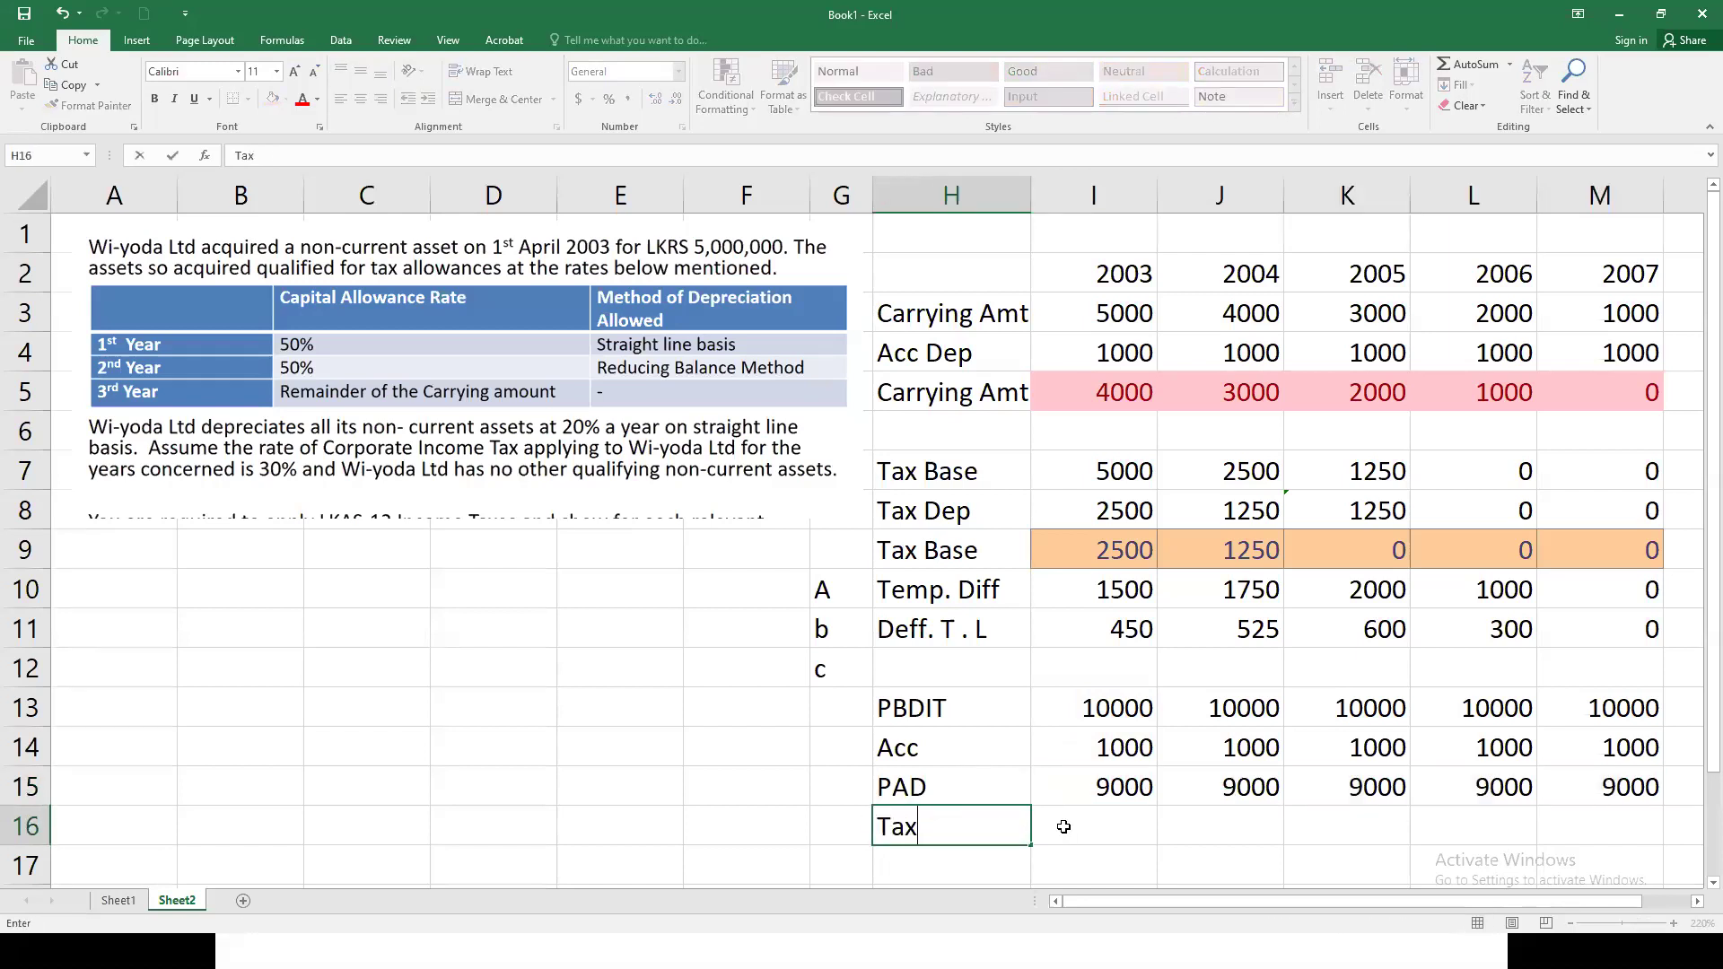
{"action": "key", "text": "Tab"}
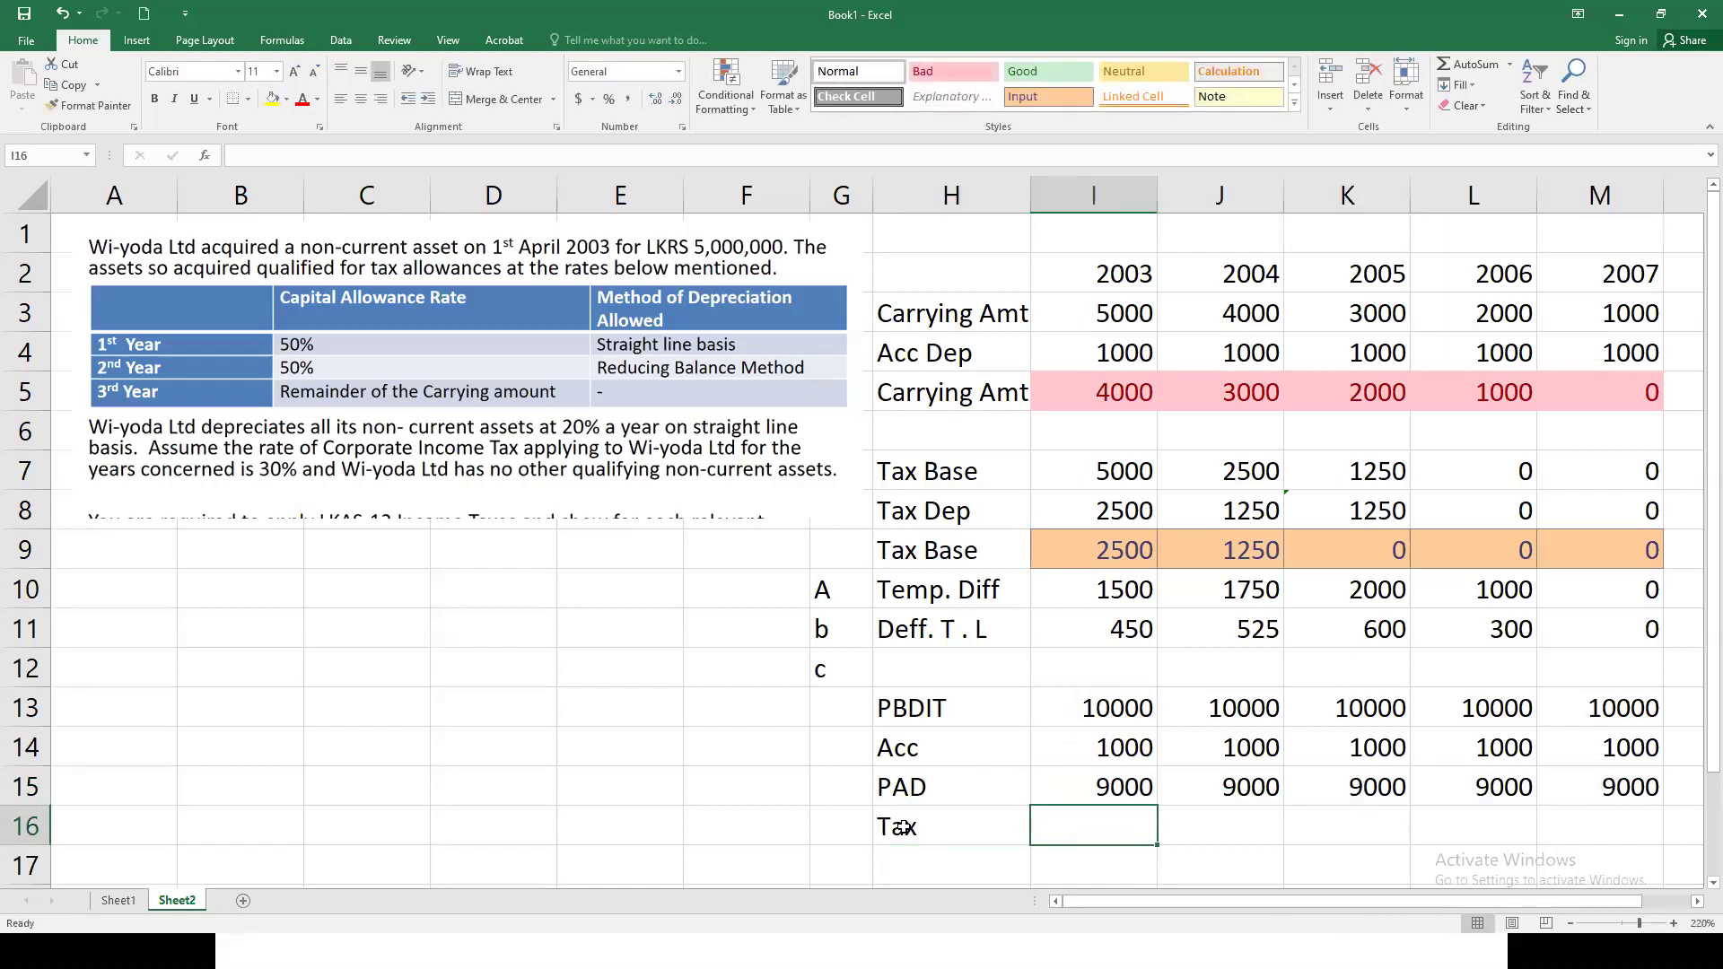
{"action": "type", "text": "="}
{"action": "left_click", "coordinate": [1073, 787]}
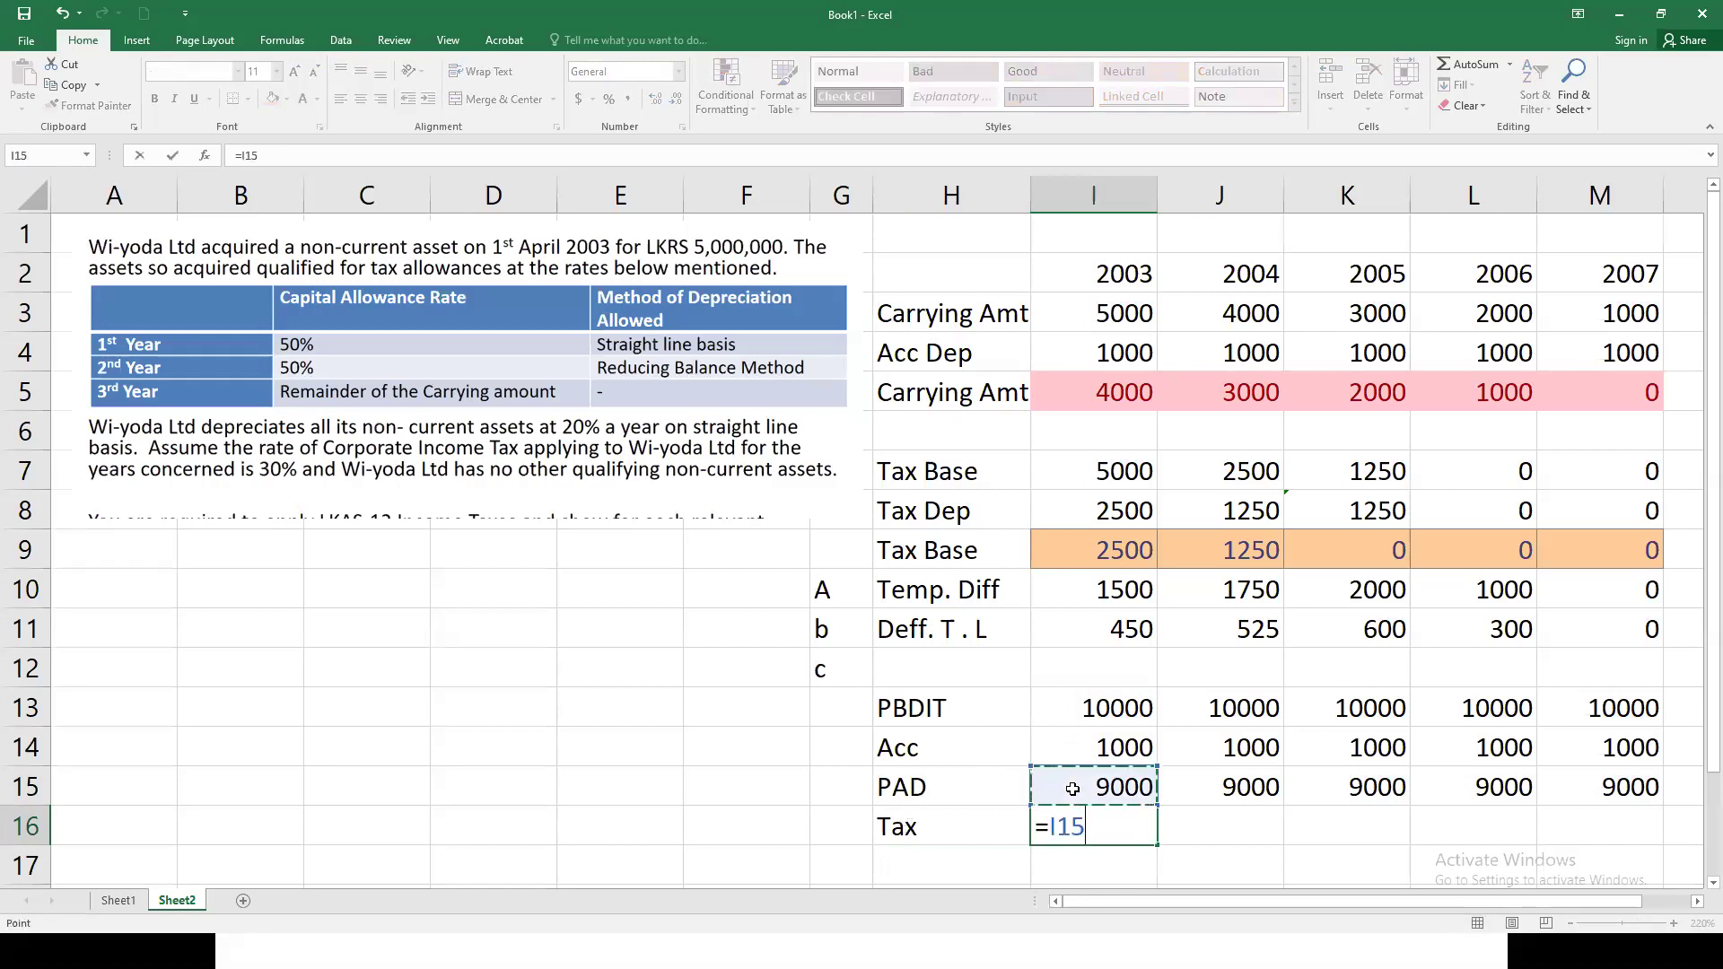
{"action": "type", "text": "*.3"}
{"action": "key", "text": "Return"}
Step: Label H17 "PAT" and calculate the 2003 figure in I17 as I15 minus I16
{"action": "scroll", "coordinate": [1088, 682], "scroll_direction": "down", "scroll_amount": 1}
{"action": "left_click", "coordinate": [913, 751]}
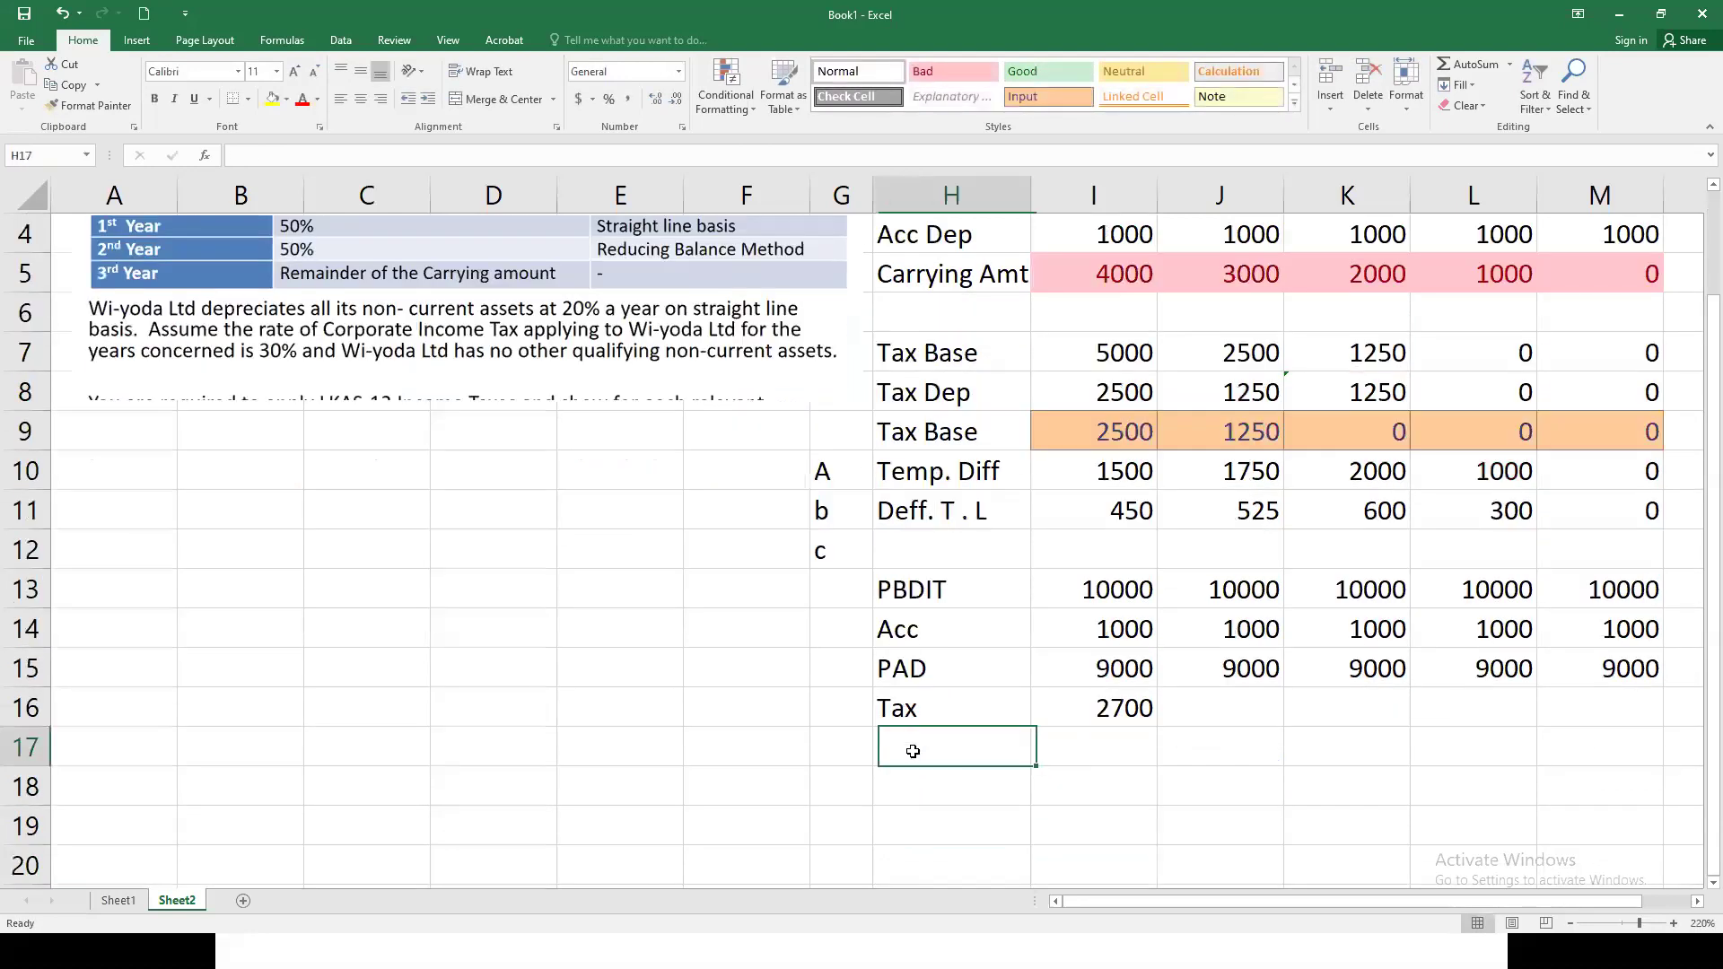
{"action": "type", "text": "PAD"}
{"action": "key", "text": "BackSpace"}
{"action": "type", "text": "T"}
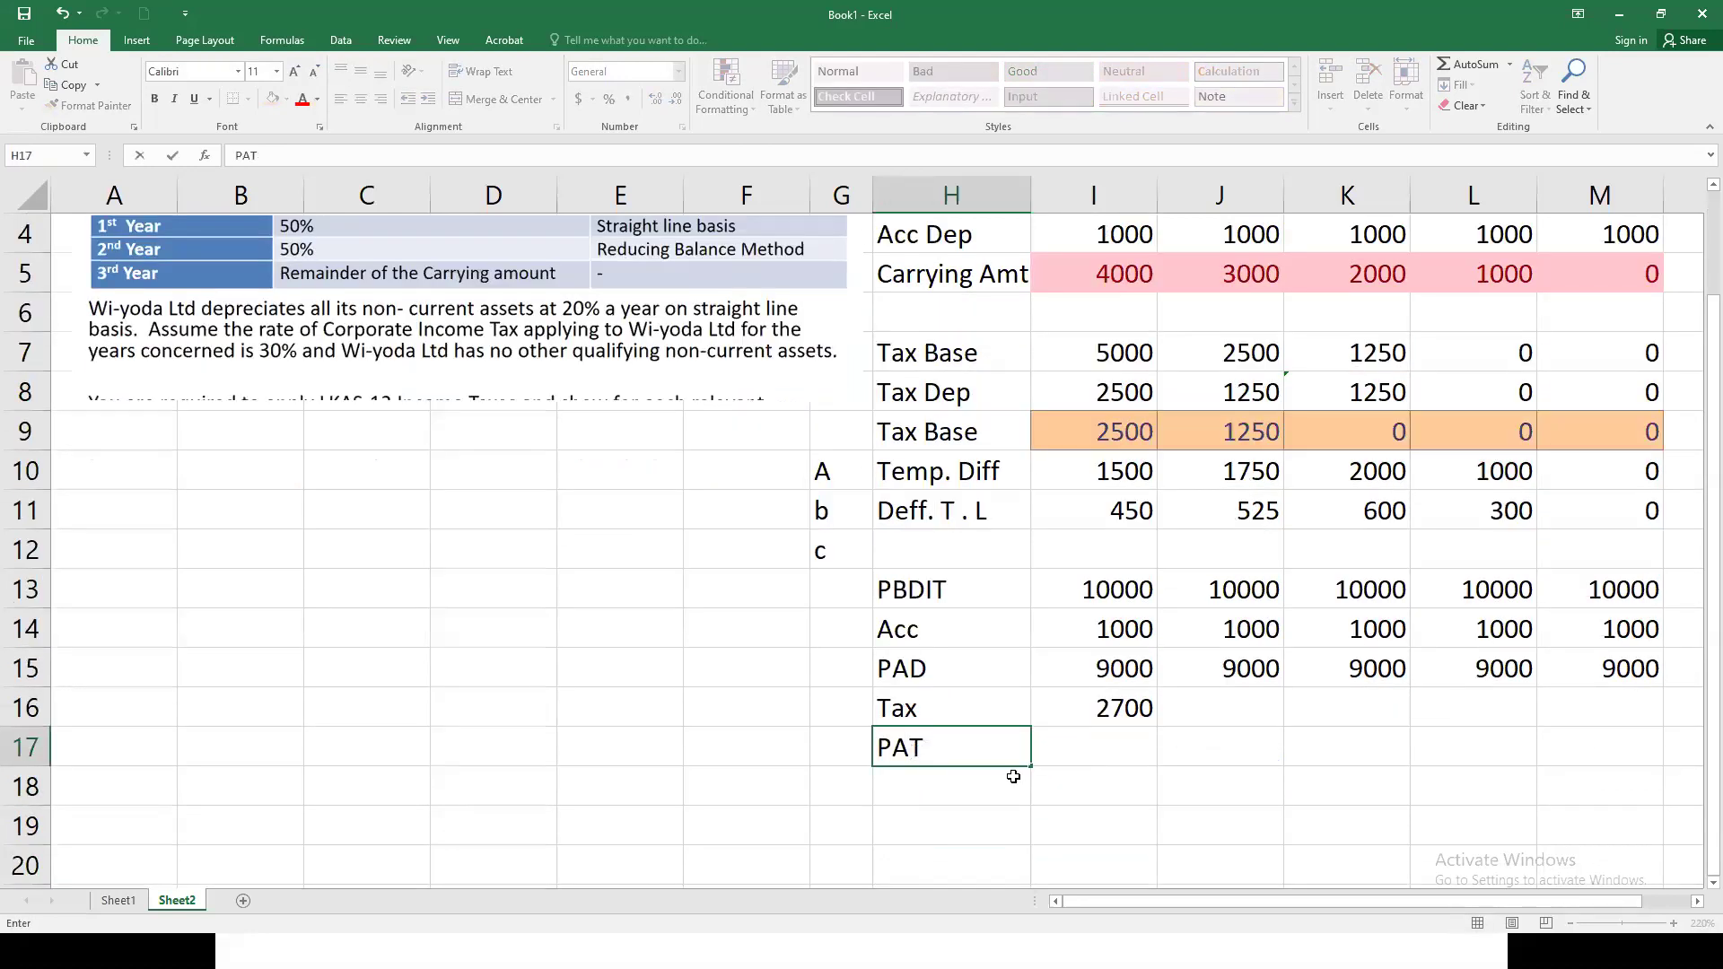
{"action": "left_click", "coordinate": [1083, 753]}
{"action": "type", "text": "="}
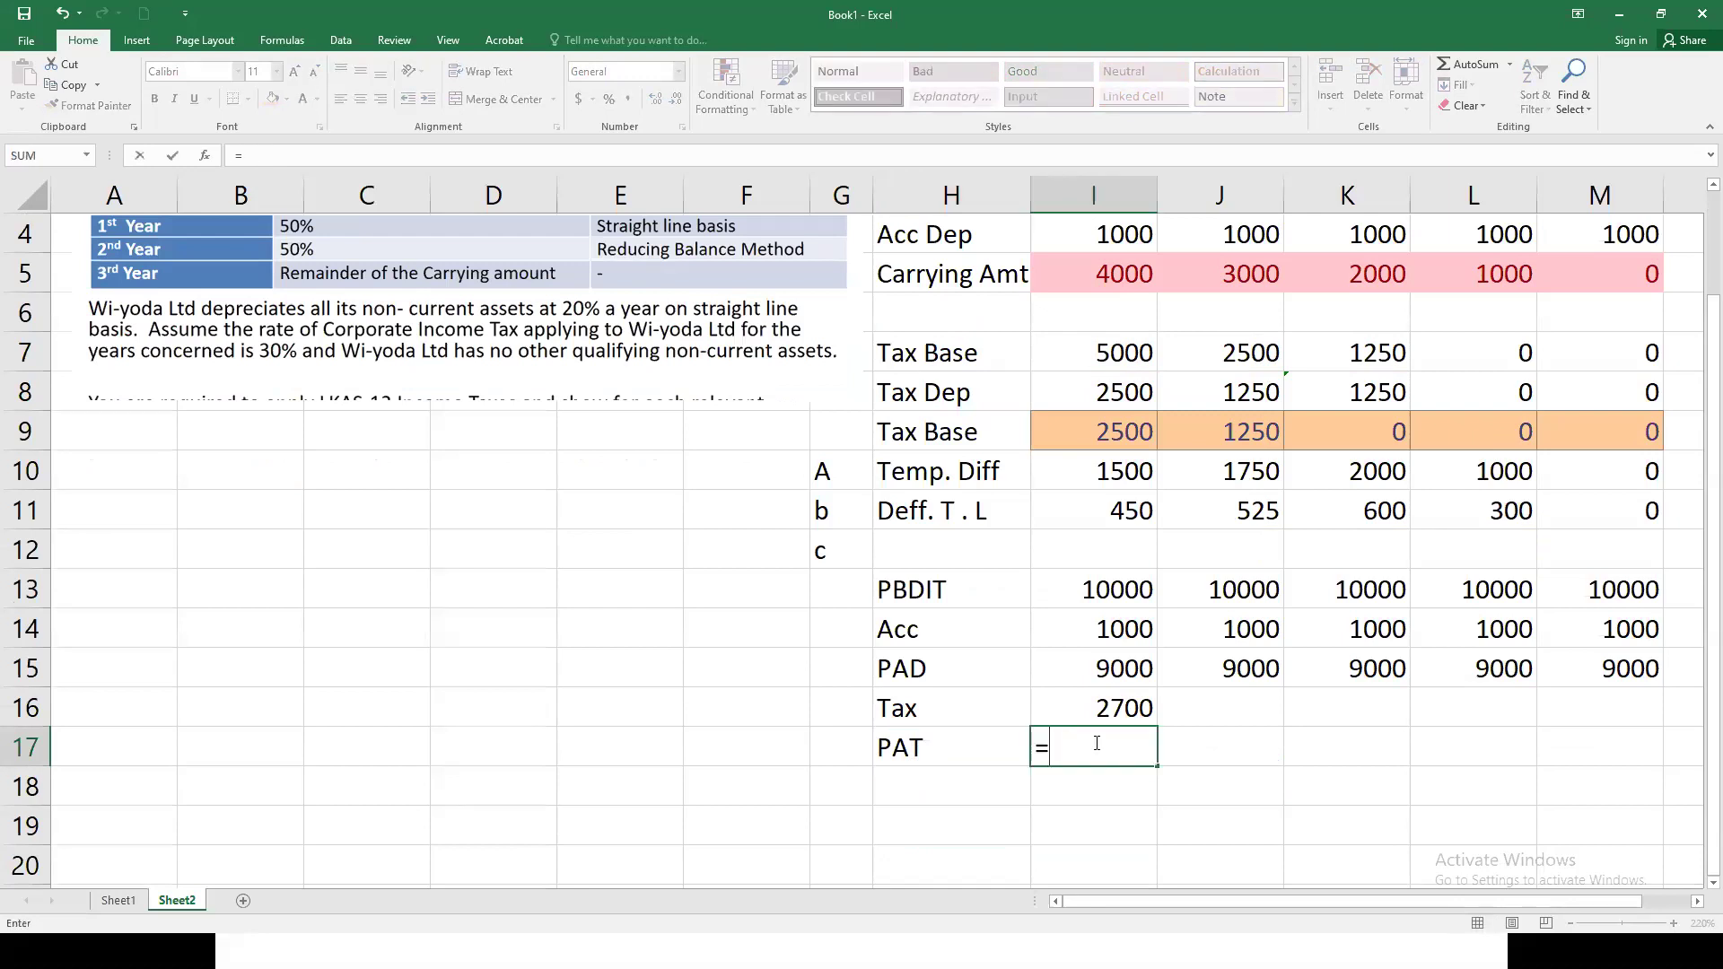
{"action": "left_click", "coordinate": [1101, 673]}
{"action": "type", "text": "-"}
{"action": "left_click", "coordinate": [1126, 711]}
{"action": "key", "text": "Return"}
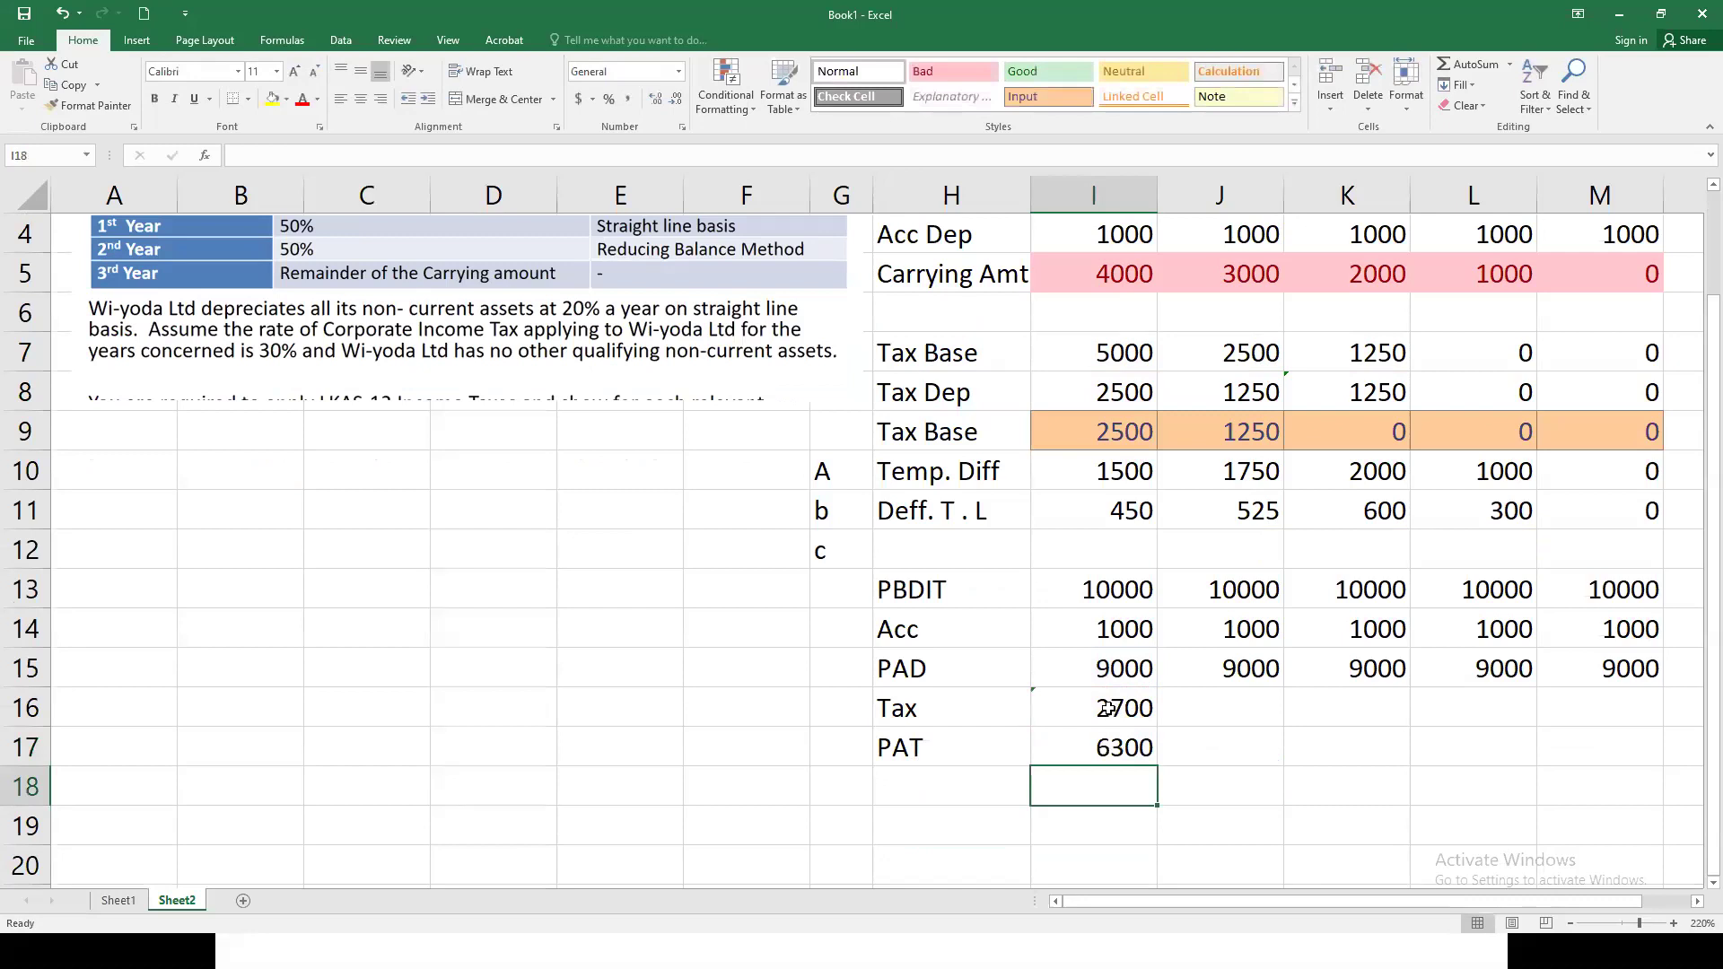
Step: Fill the 2003 PAT and Tax formulas across to the 2007 column
{"action": "left_click", "coordinate": [1126, 743]}
{"action": "left_click_drag", "start_coordinate": [1157, 766], "coordinate": [1608, 772]}
{"action": "left_click", "coordinate": [1137, 712]}
{"action": "left_click_drag", "start_coordinate": [1160, 725], "coordinate": [1606, 723]}
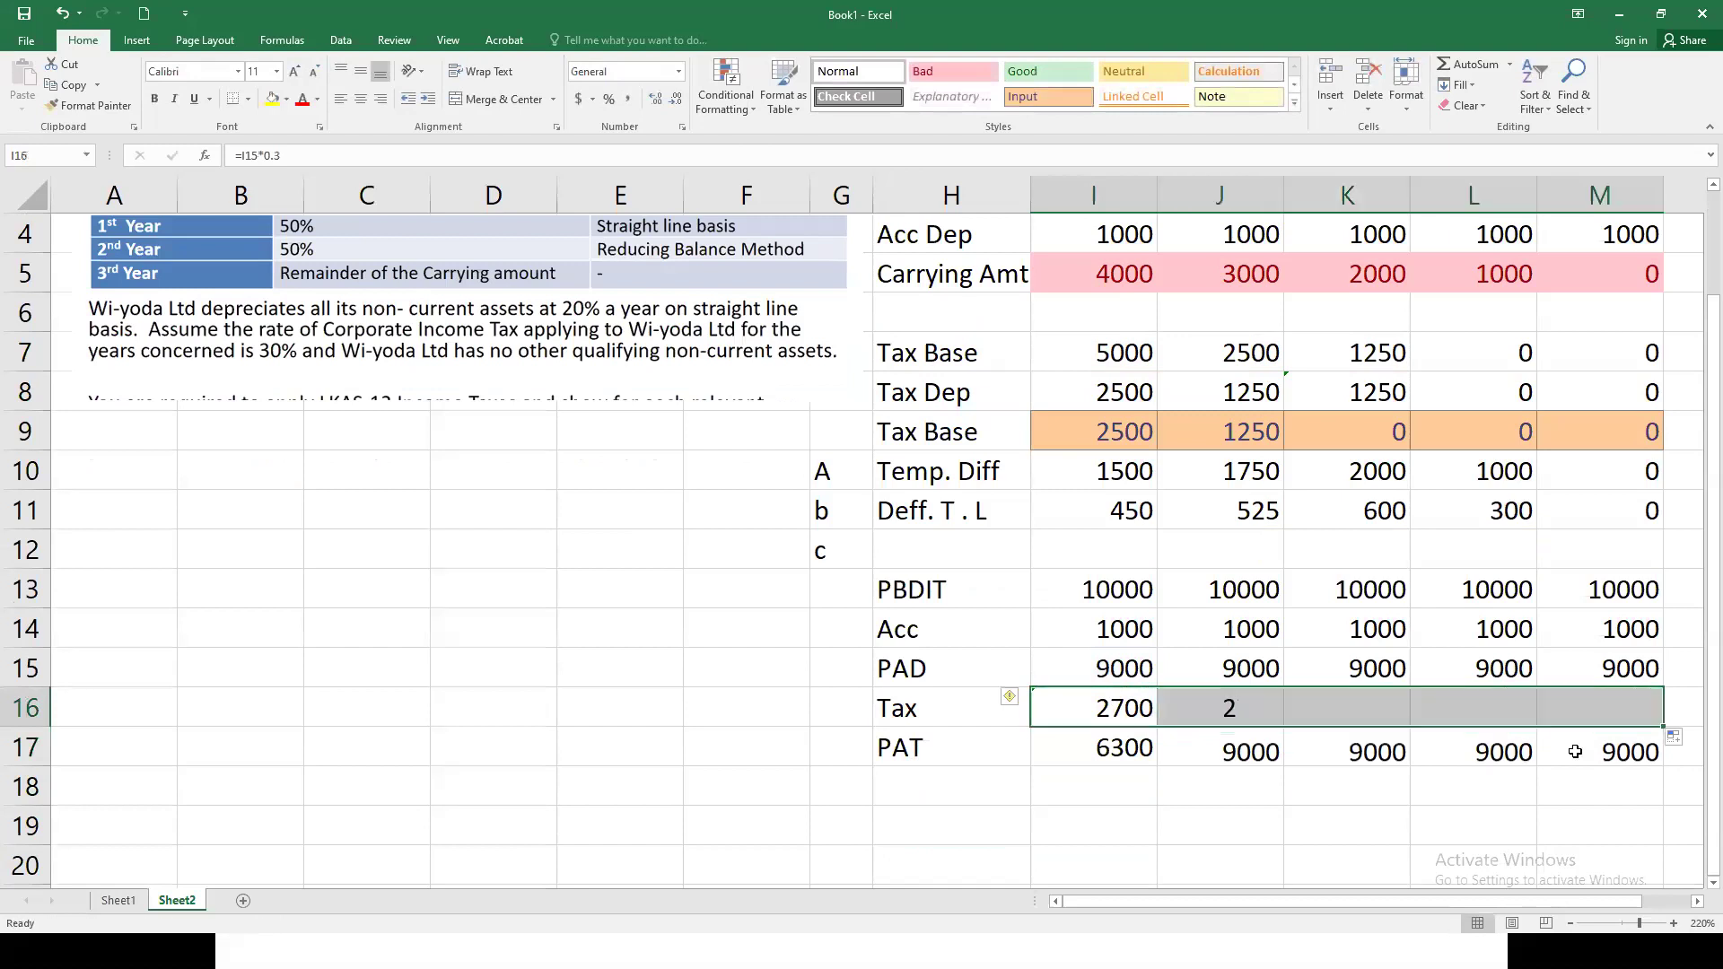
{"action": "left_click", "coordinate": [1274, 814]}
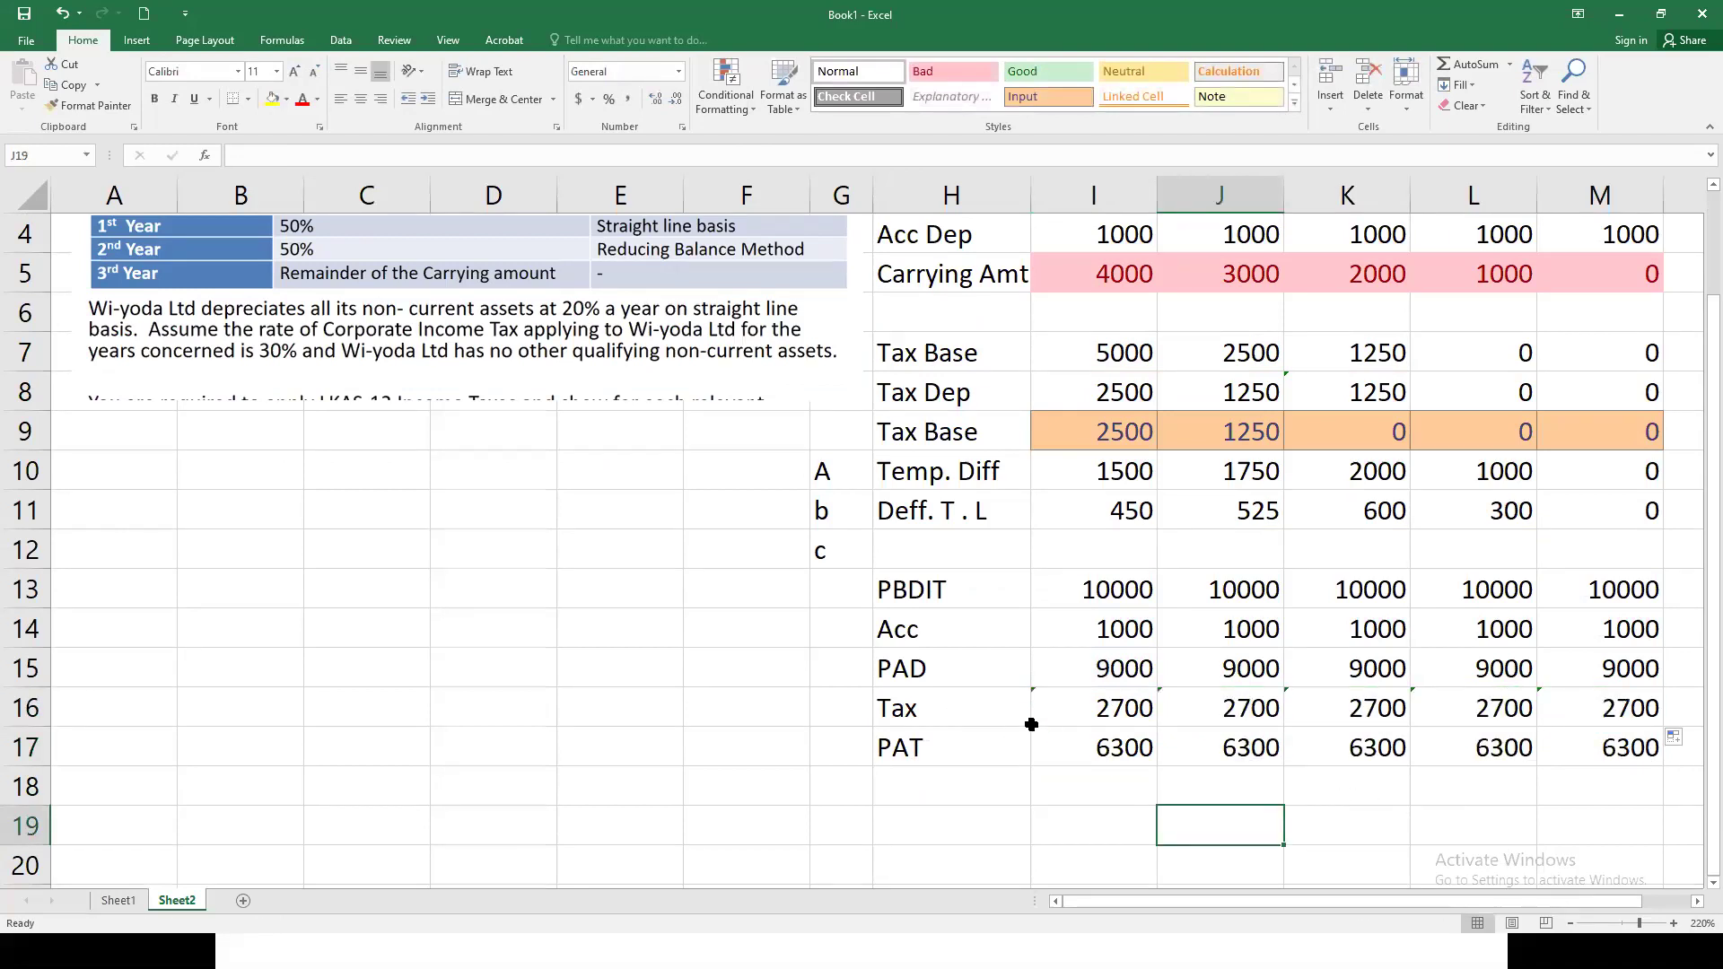
Step: Apply the Neutral cell style to the Tax figures in I16:M16 and check the formulas of individual years
{"action": "left_click_drag", "start_coordinate": [1130, 722], "coordinate": [1615, 707]}
{"action": "left_click", "coordinate": [1134, 73]}
{"action": "left_click", "coordinate": [1214, 762]}
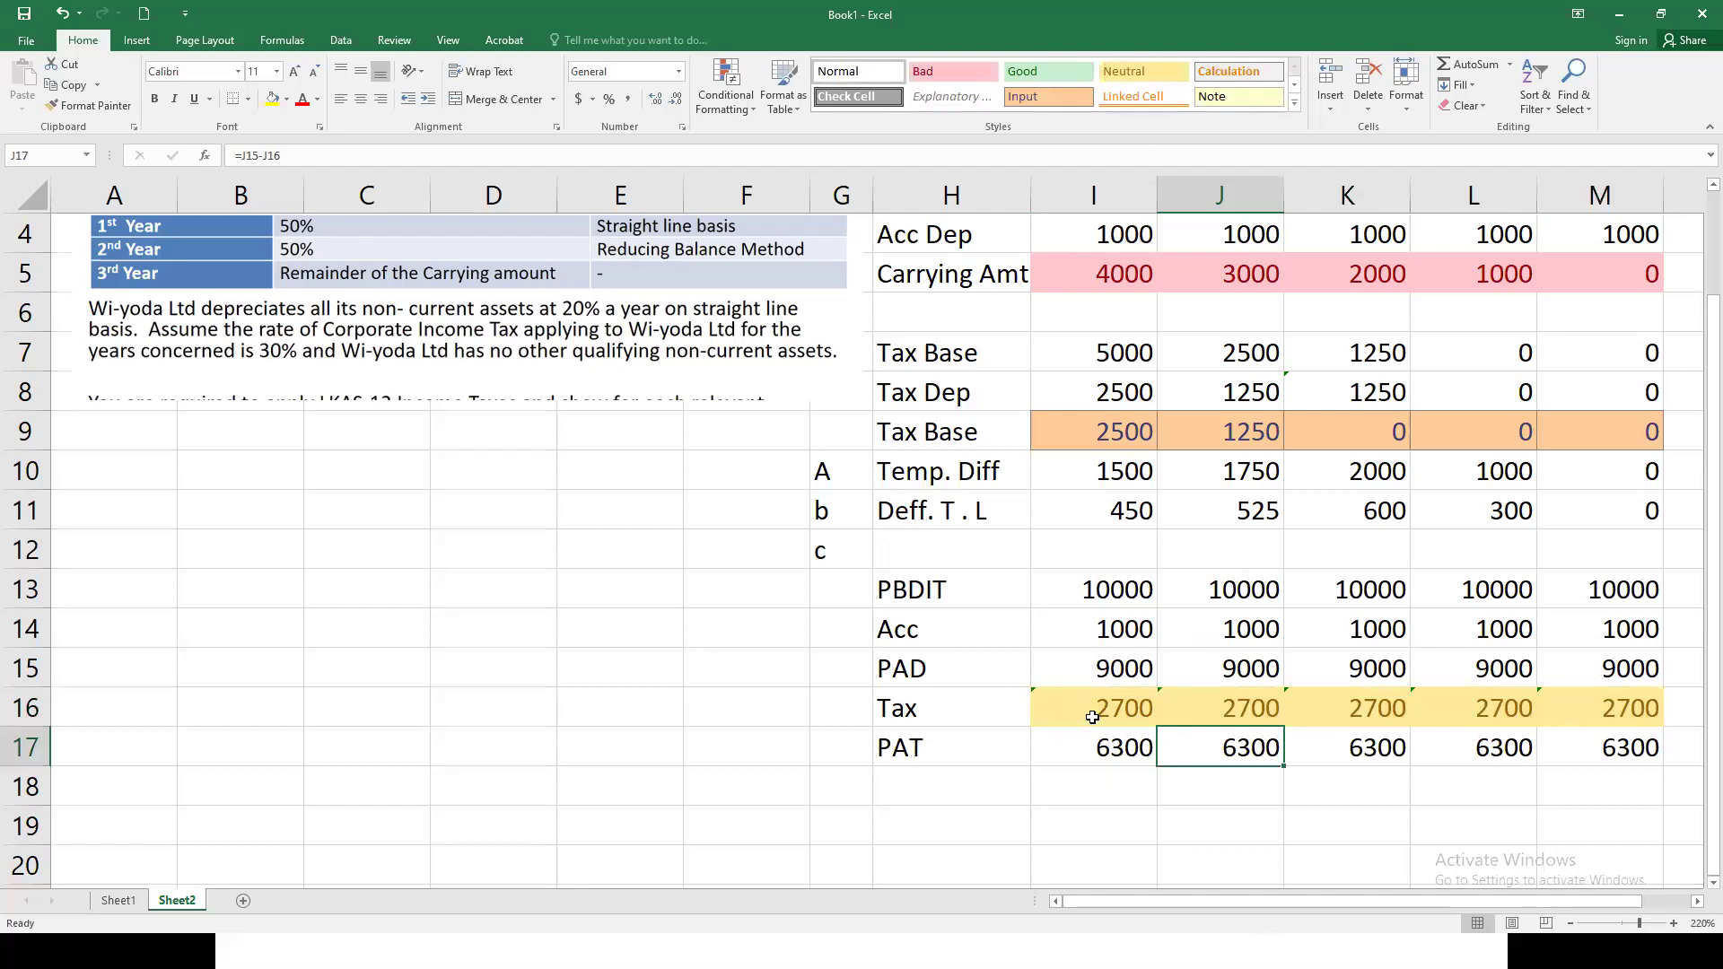
{"action": "left_click", "coordinate": [1346, 709]}
{"action": "left_click", "coordinate": [1481, 709]}
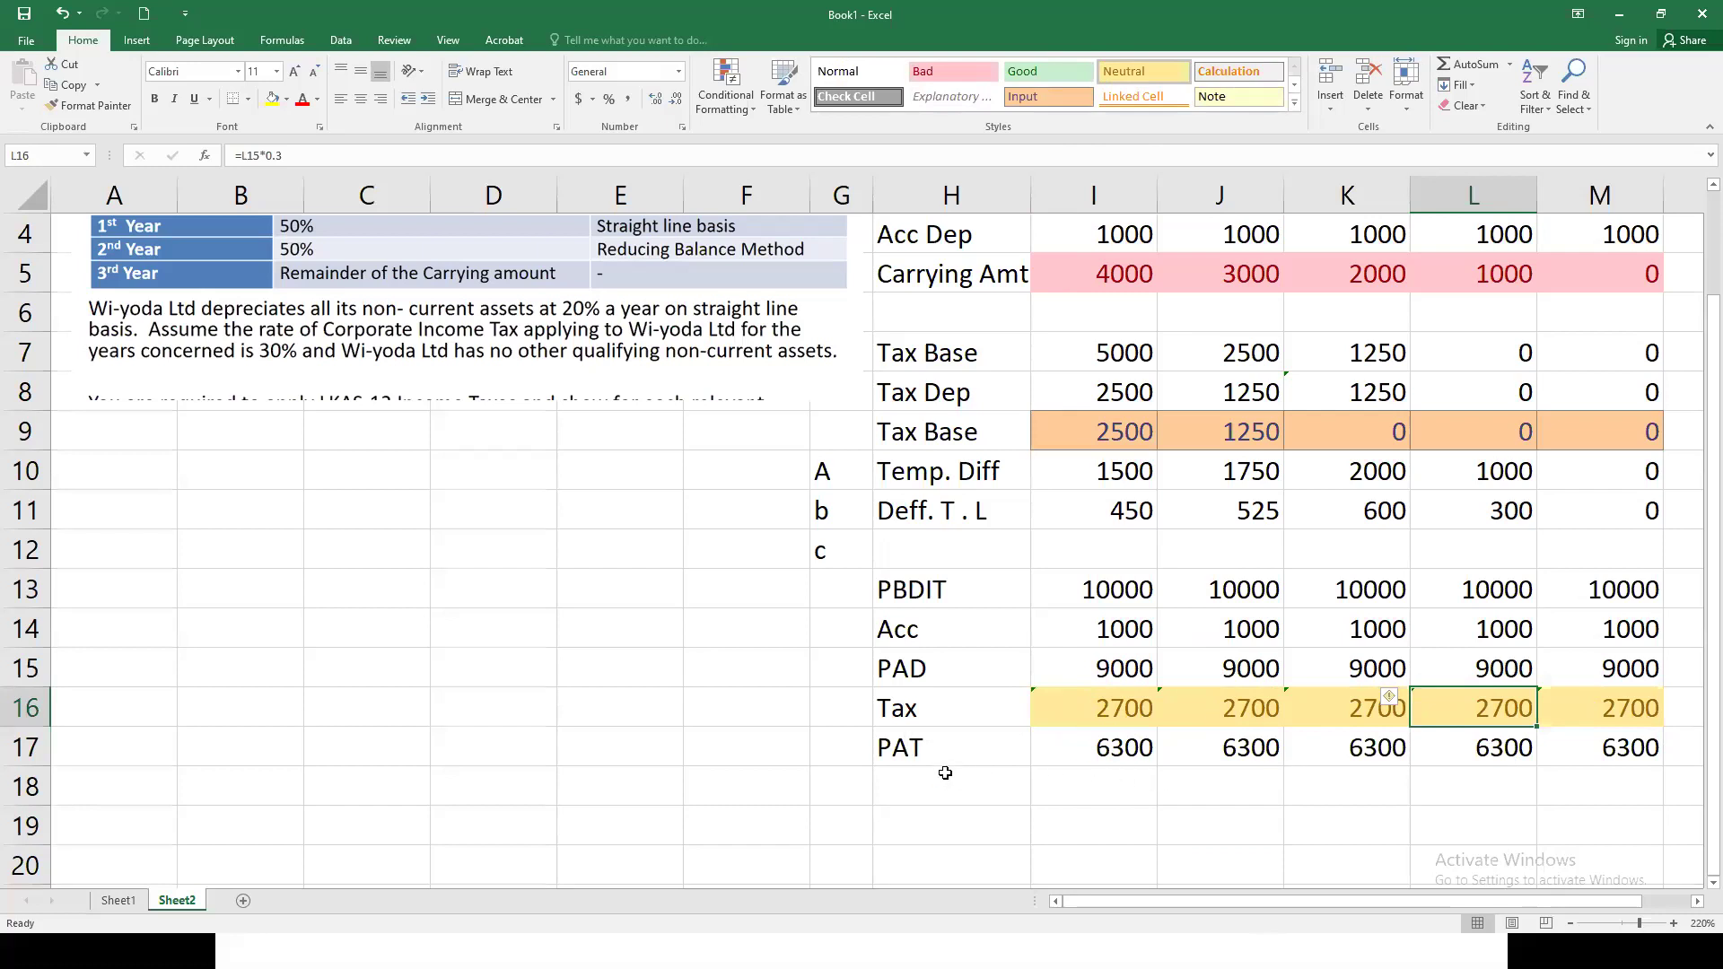
Step: Extend the label in H17 to "PAT Acc"
{"action": "double_click", "coordinate": [936, 747]}
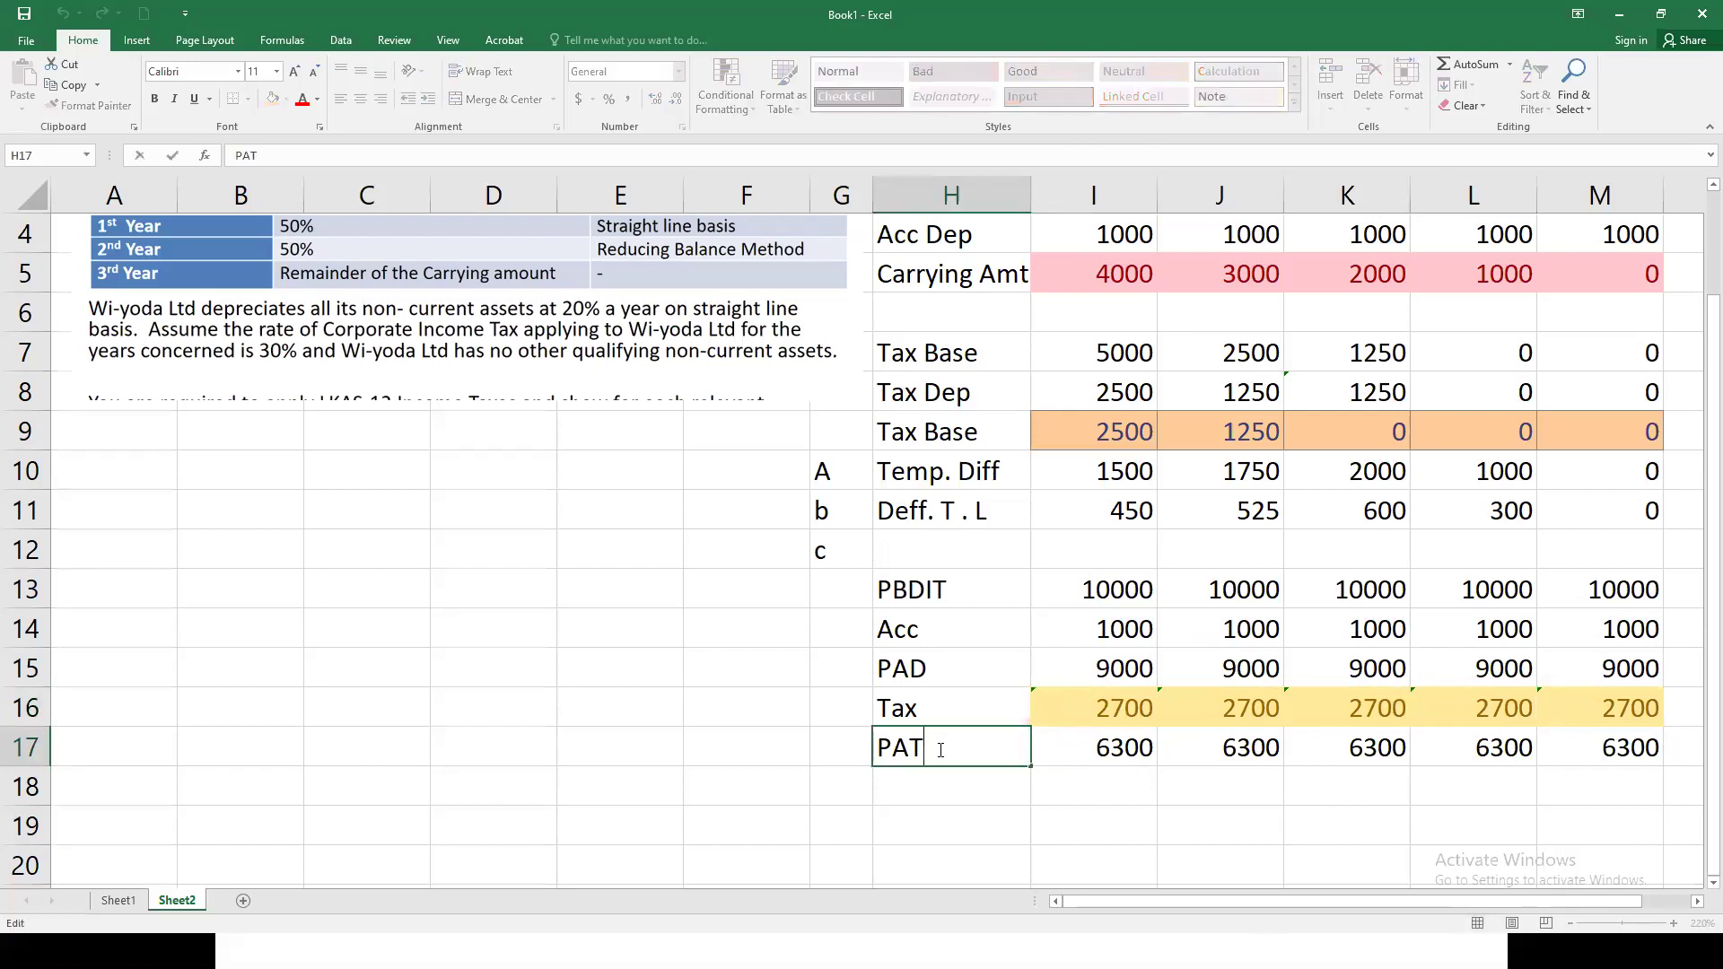
{"action": "type", "text": "Acc"}
{"action": "left_click", "coordinate": [992, 822]}
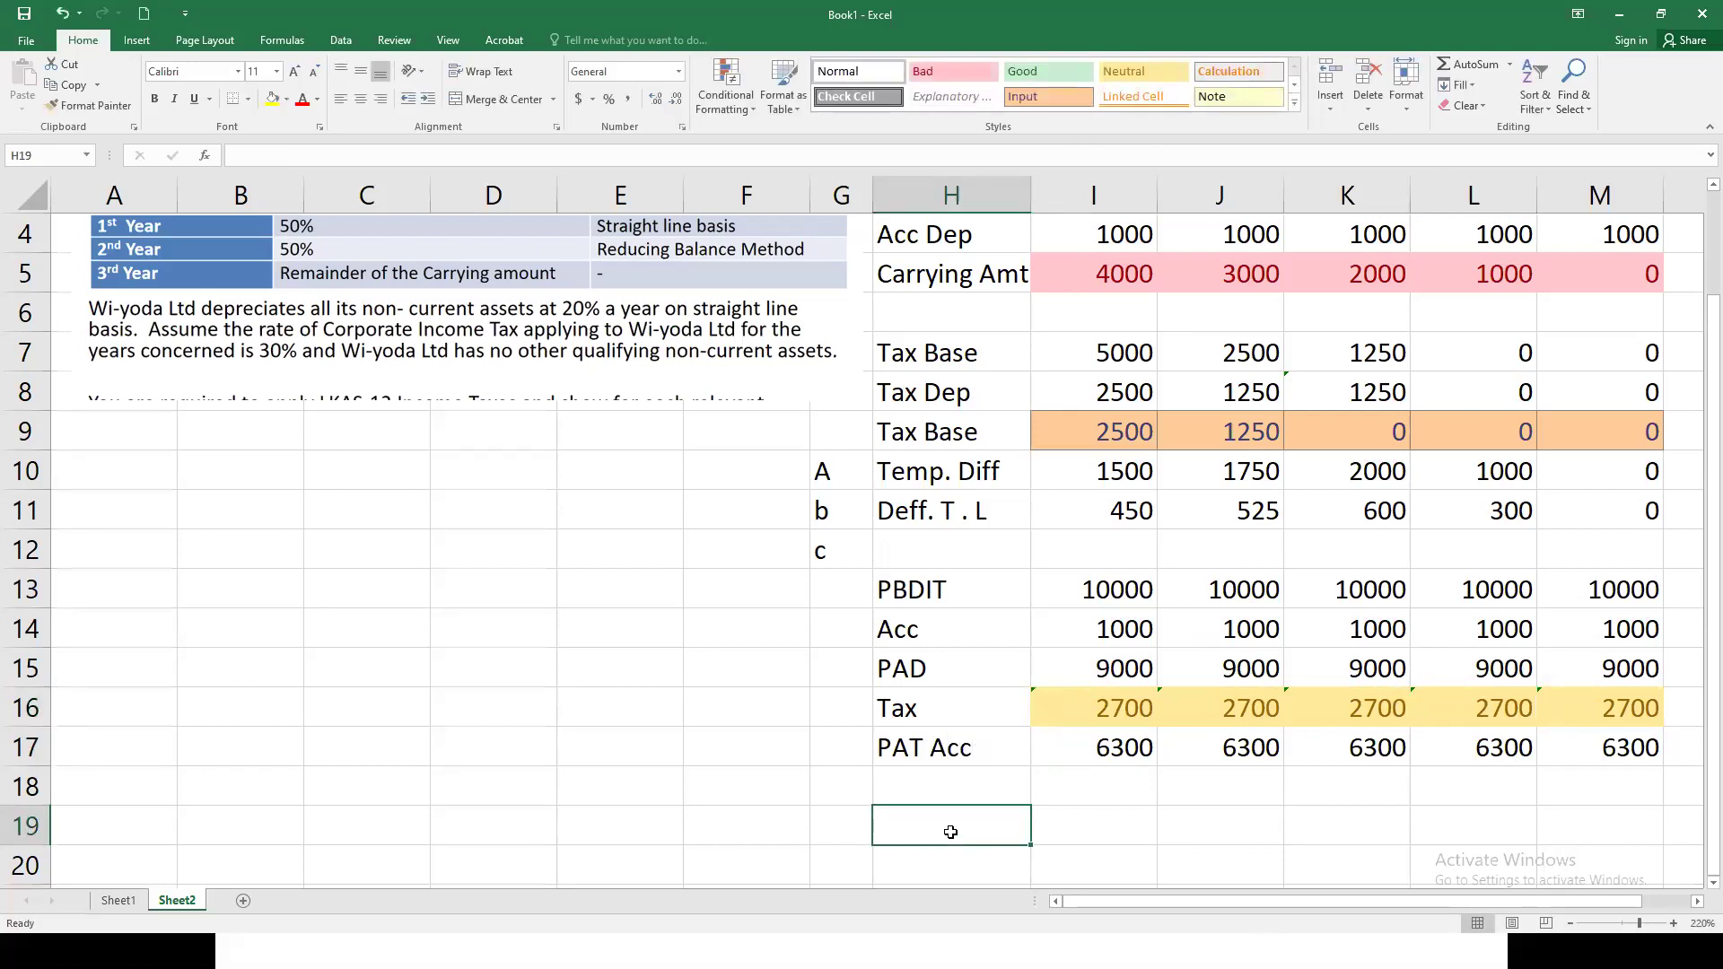
Step: Copy the PBDIT row H13:M13, including its label, into row 19 starting at H19
{"action": "left_click_drag", "start_coordinate": [917, 583], "coordinate": [1606, 595]}
{"action": "key", "text": "ctrl+c"}
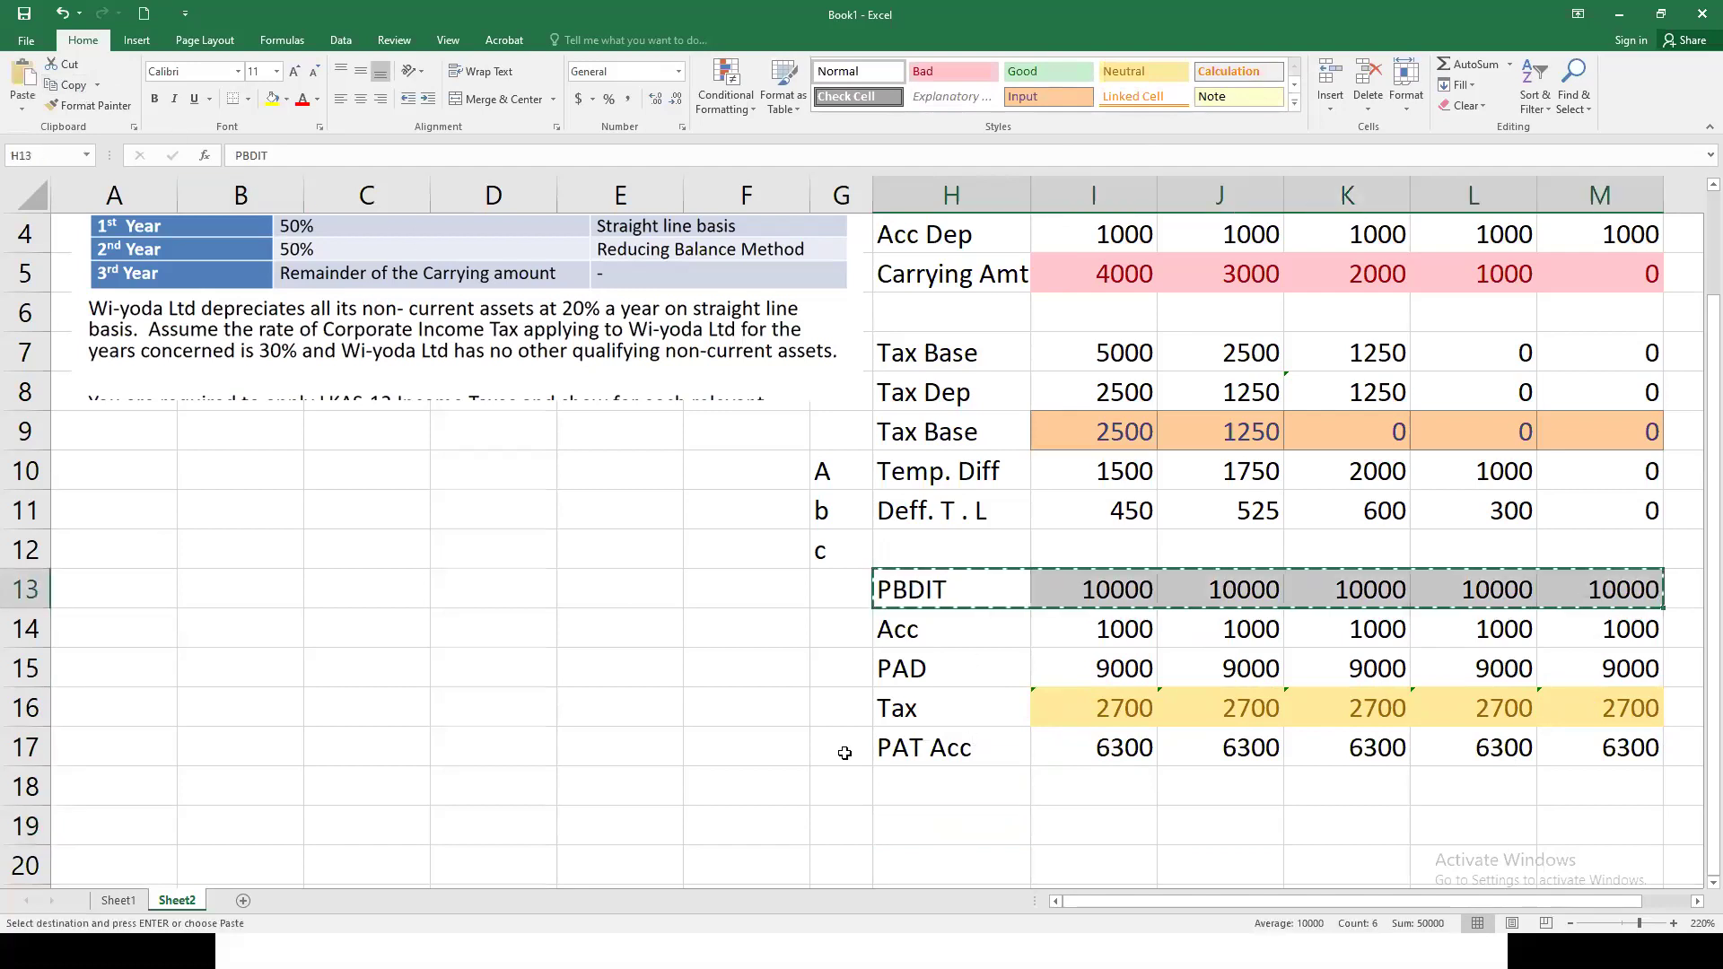
{"action": "left_click", "coordinate": [922, 794]}
{"action": "left_click", "coordinate": [921, 820]}
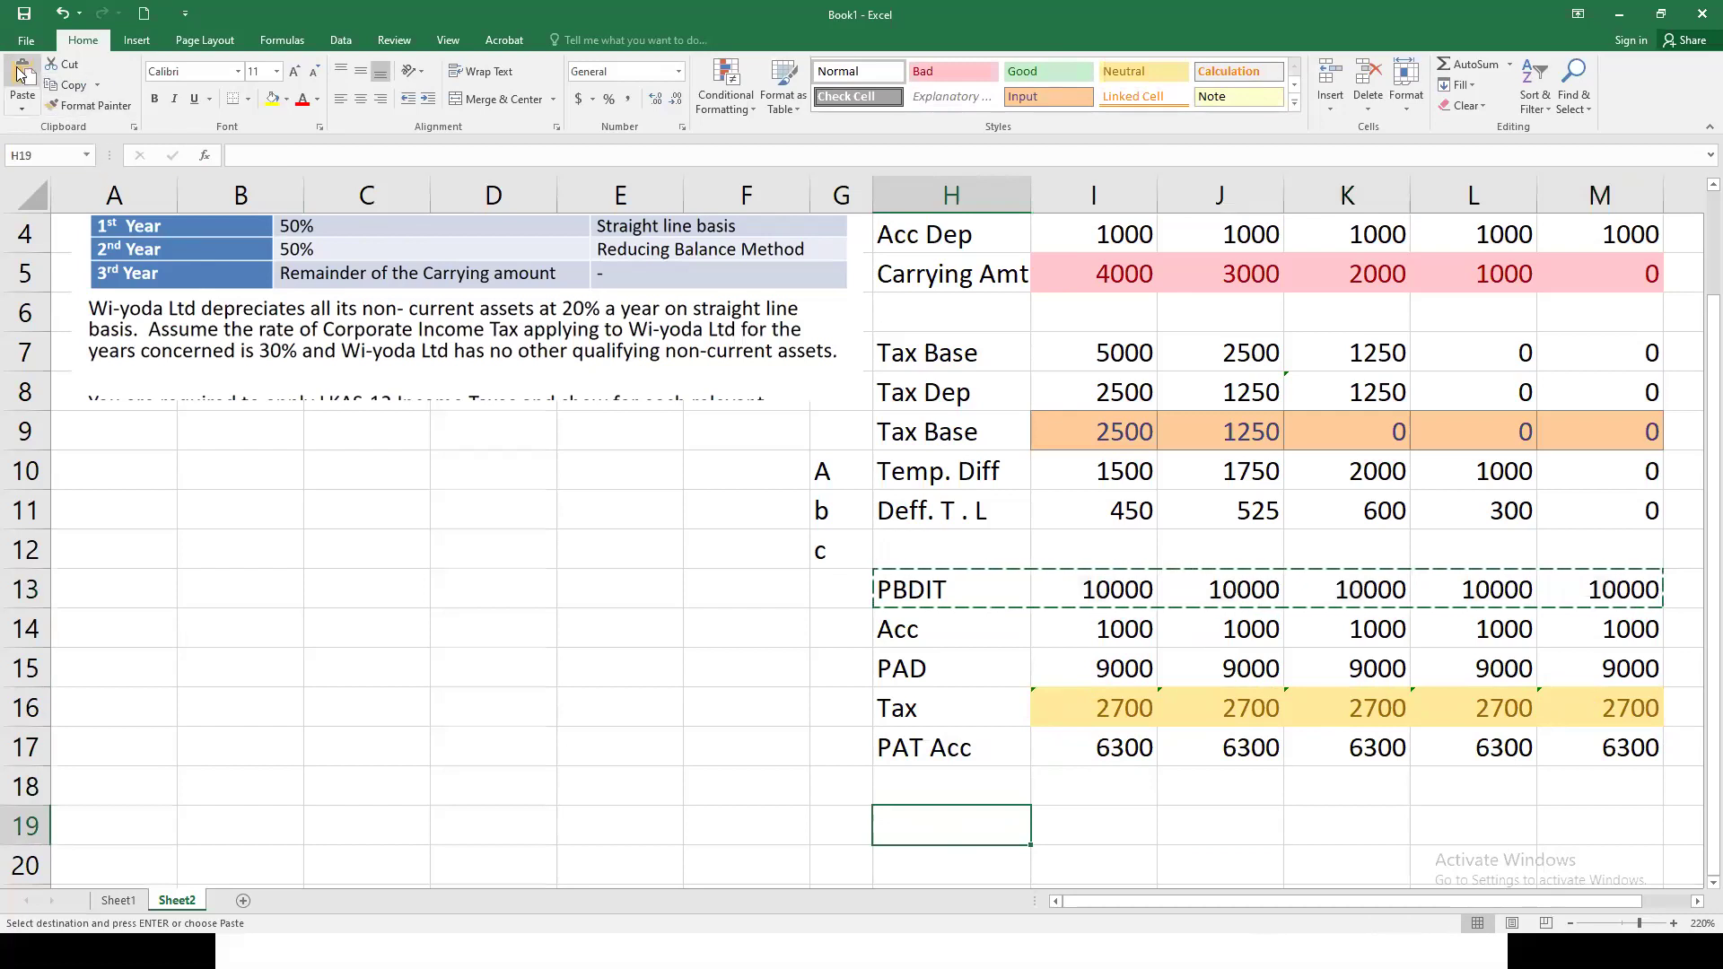
{"action": "key", "text": "ctrl+v"}
Step: Label H20 "Tax dep" and link the 2003 figure in I20 to the tax depreciation in I8
{"action": "scroll", "coordinate": [358, 447], "scroll_direction": "down", "scroll_amount": 3}
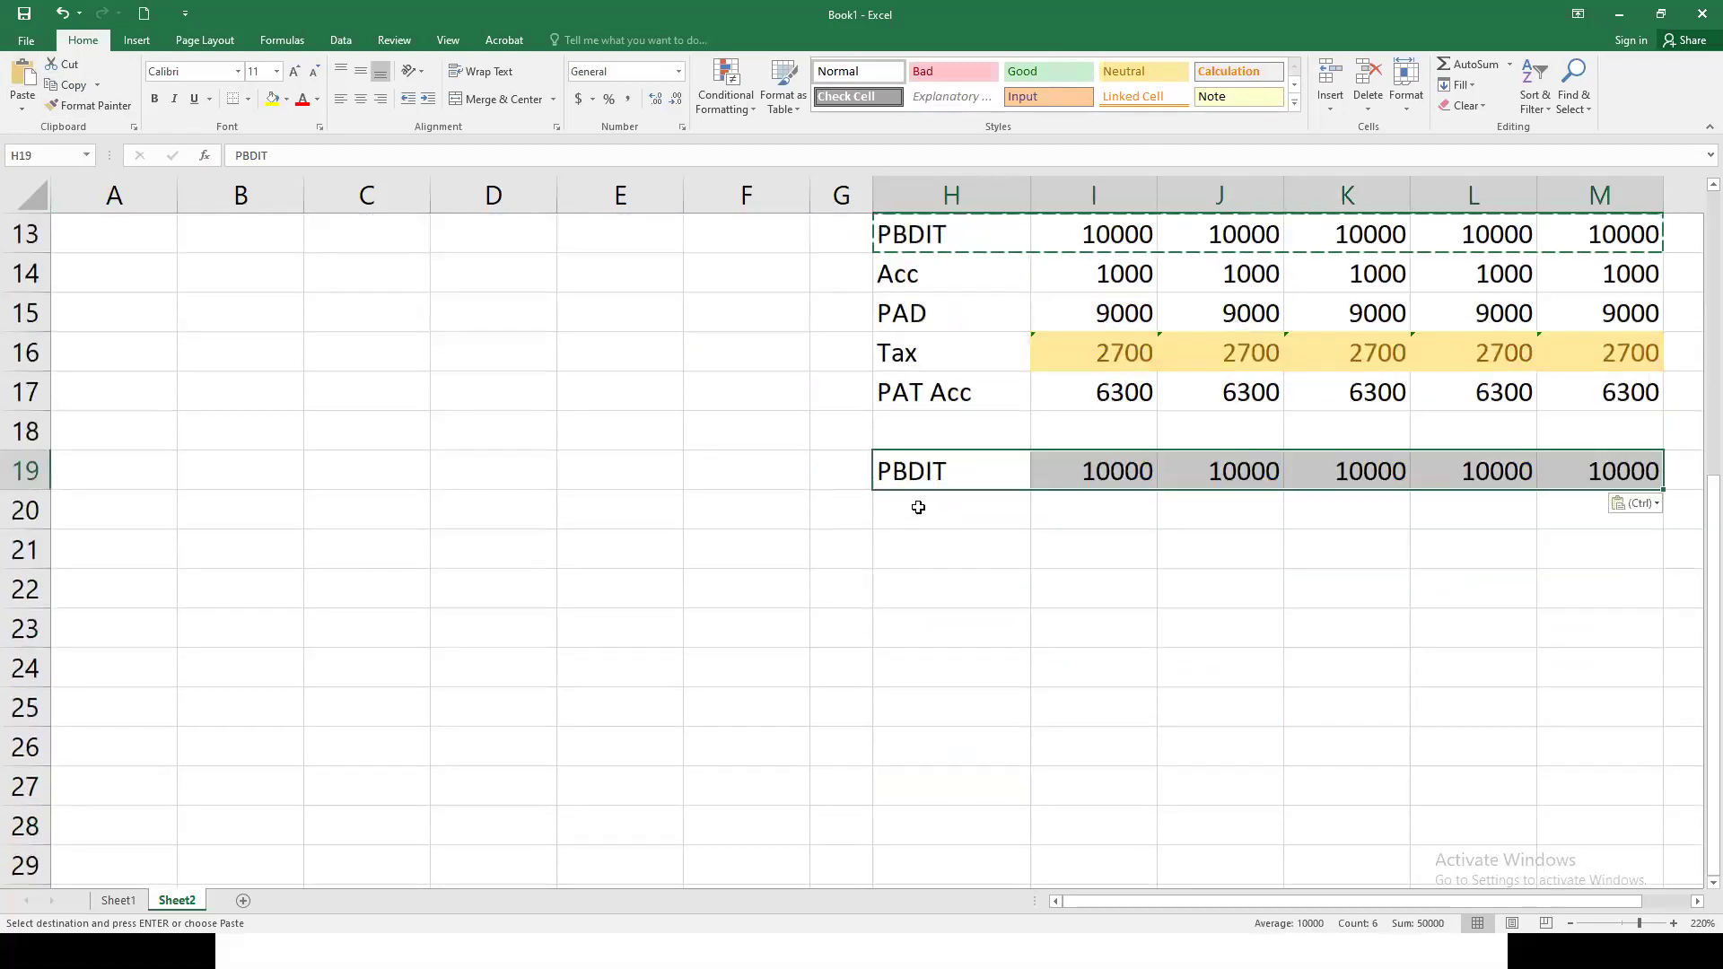
{"action": "left_click", "coordinate": [918, 508]}
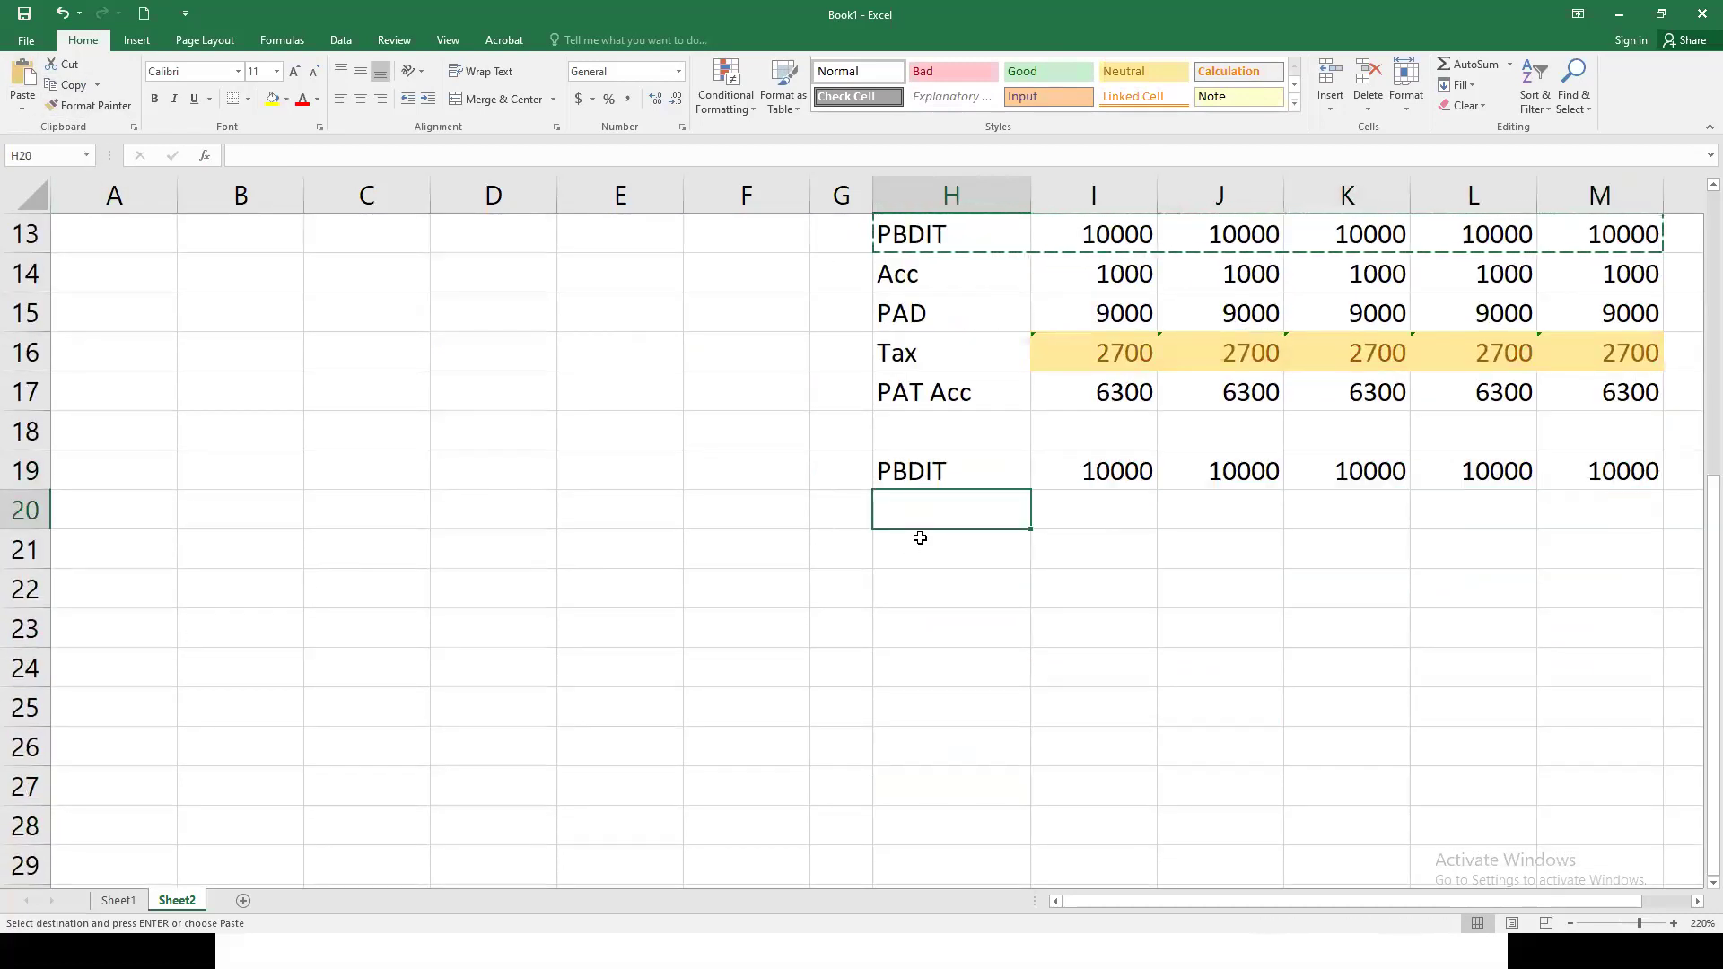
{"action": "type", "text": "TA"}
{"action": "key", "text": "BackSpace"}
{"action": "type", "text": "ax dep"}
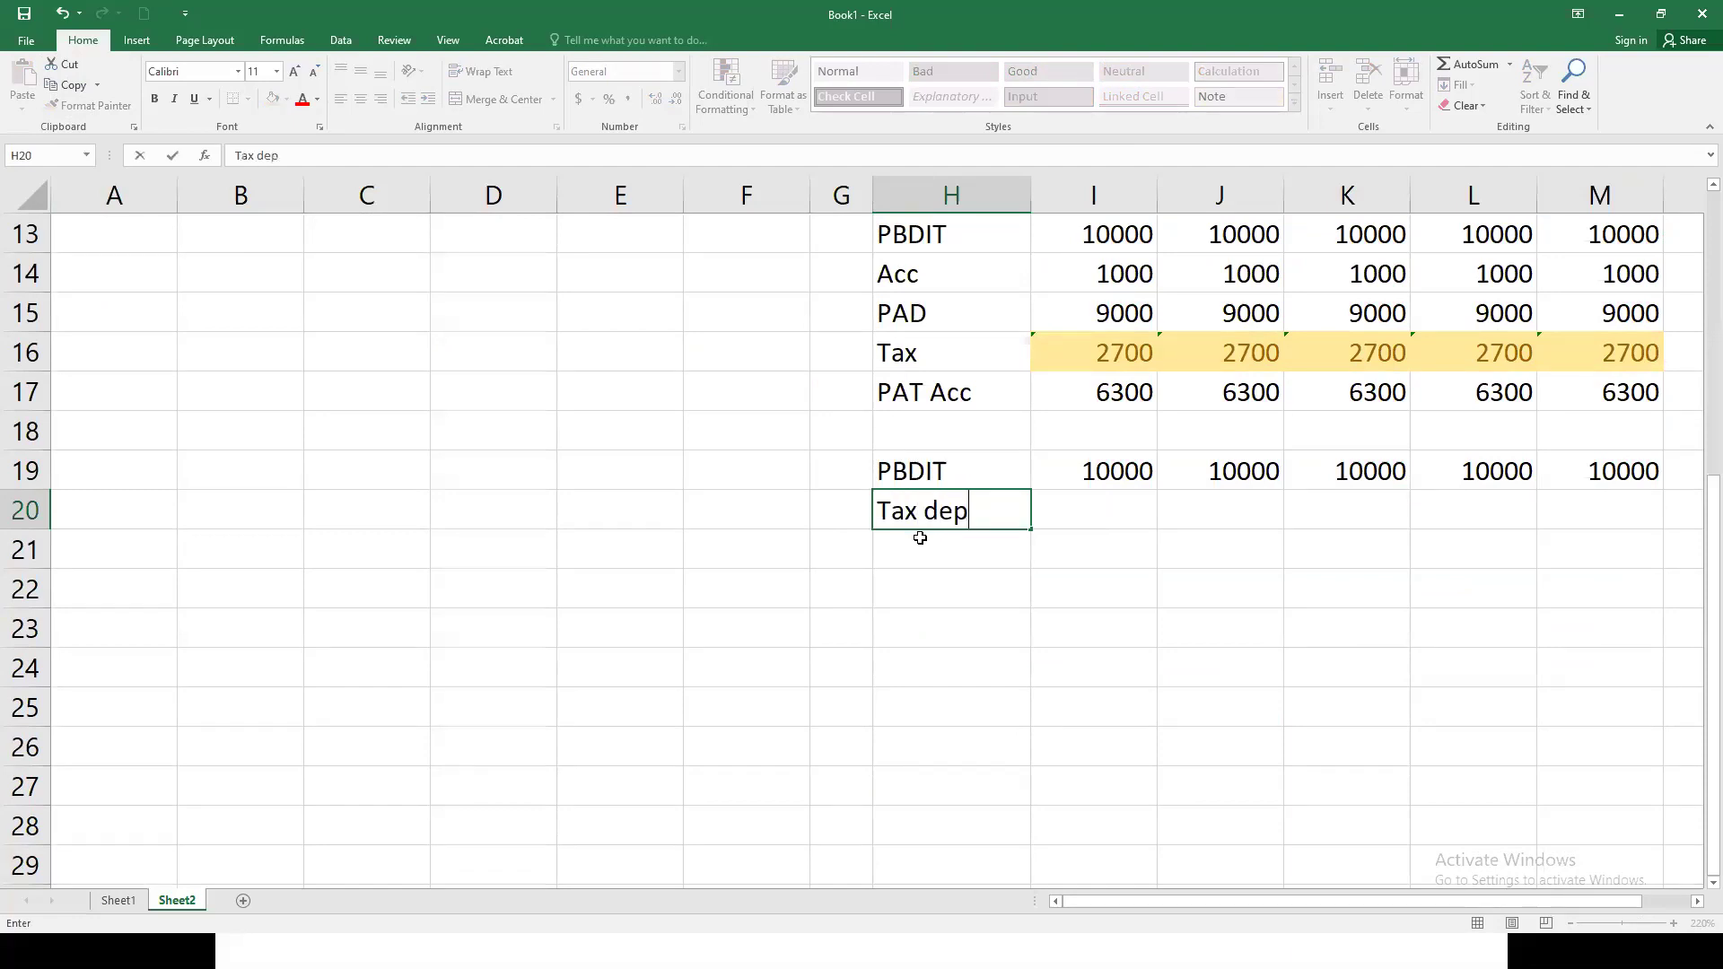
{"action": "left_click", "coordinate": [1122, 516]}
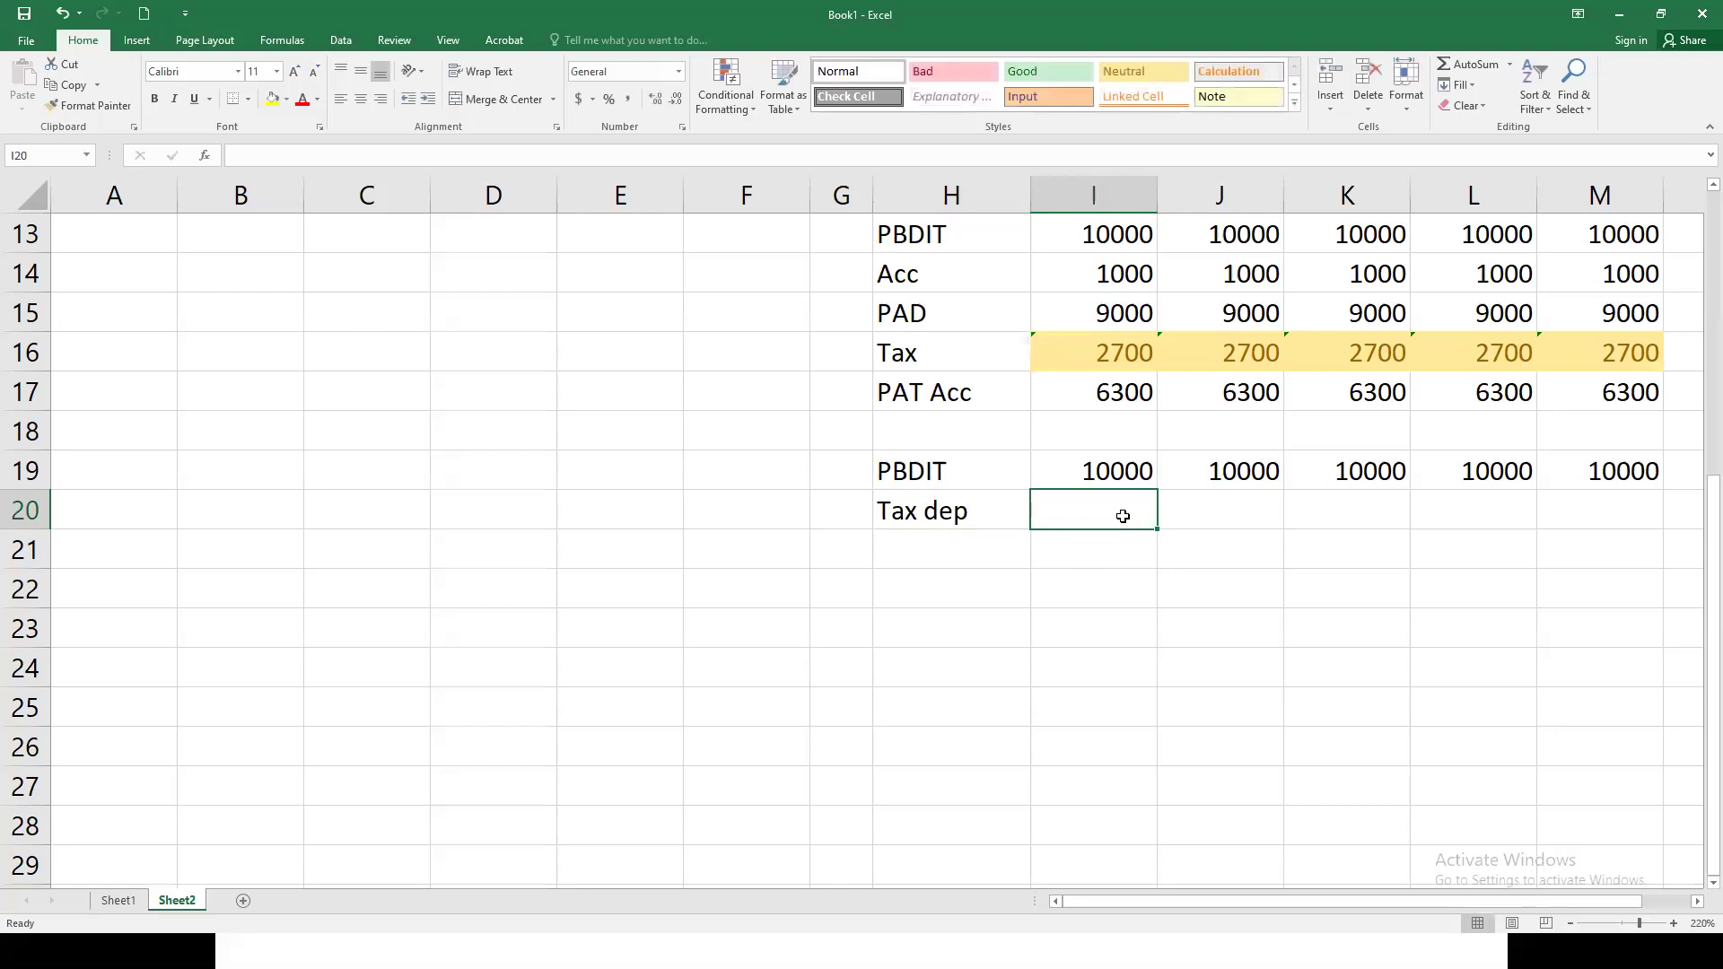
{"action": "type", "text": "="}
{"action": "scroll", "coordinate": [1104, 507], "scroll_direction": "up", "scroll_amount": 4}
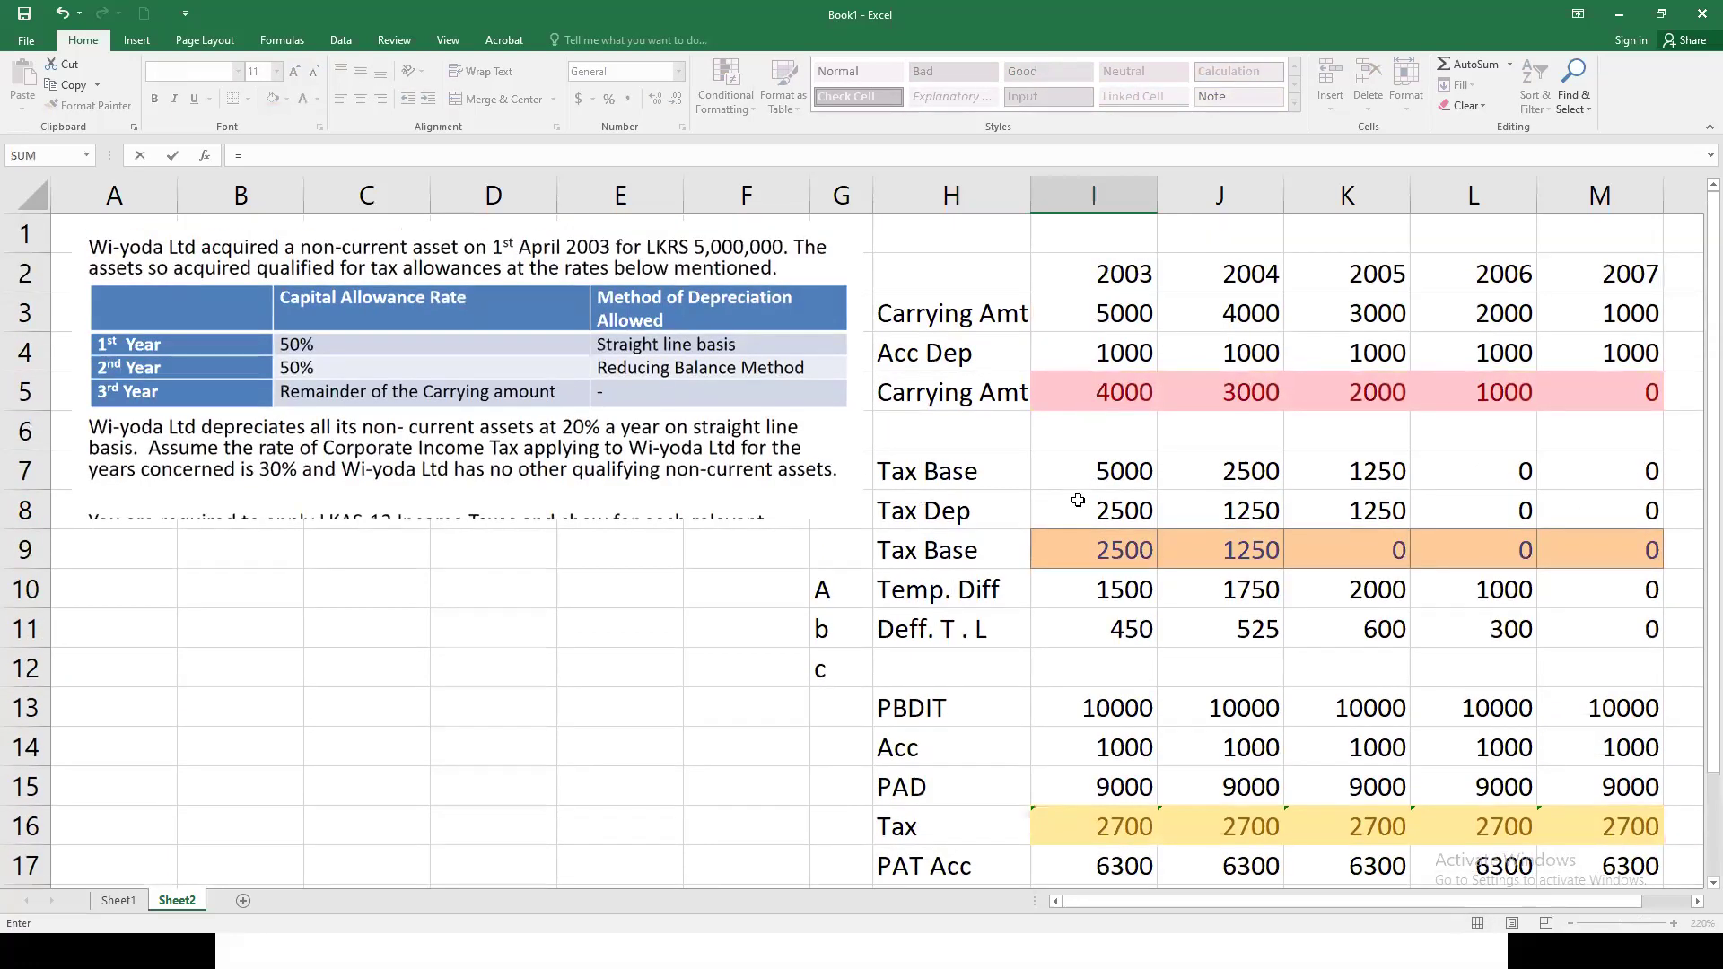
{"action": "left_click", "coordinate": [1083, 511]}
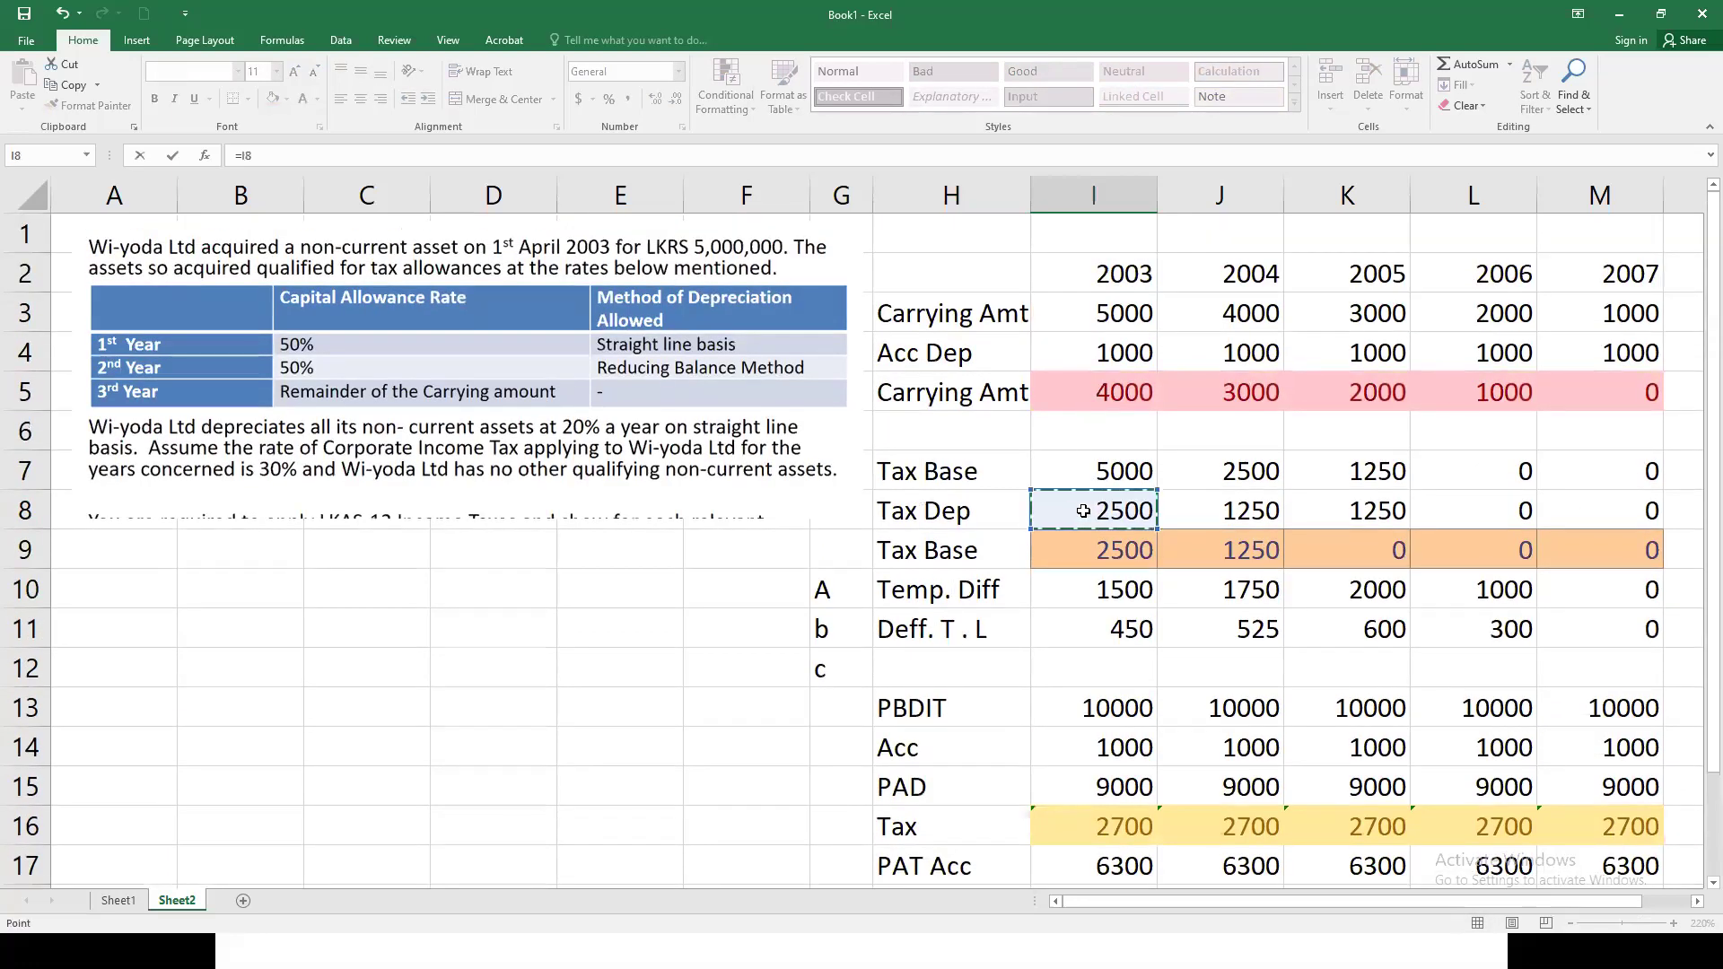
{"action": "key", "text": "Return"}
Step: Fill the 2003 Tax dep formula in I20 across to the 2007 column, M20
{"action": "scroll", "coordinate": [1140, 628], "scroll_direction": "down", "scroll_amount": 2}
{"action": "left_click", "coordinate": [1135, 594]}
{"action": "left_click_drag", "start_coordinate": [1157, 608], "coordinate": [1625, 614]}
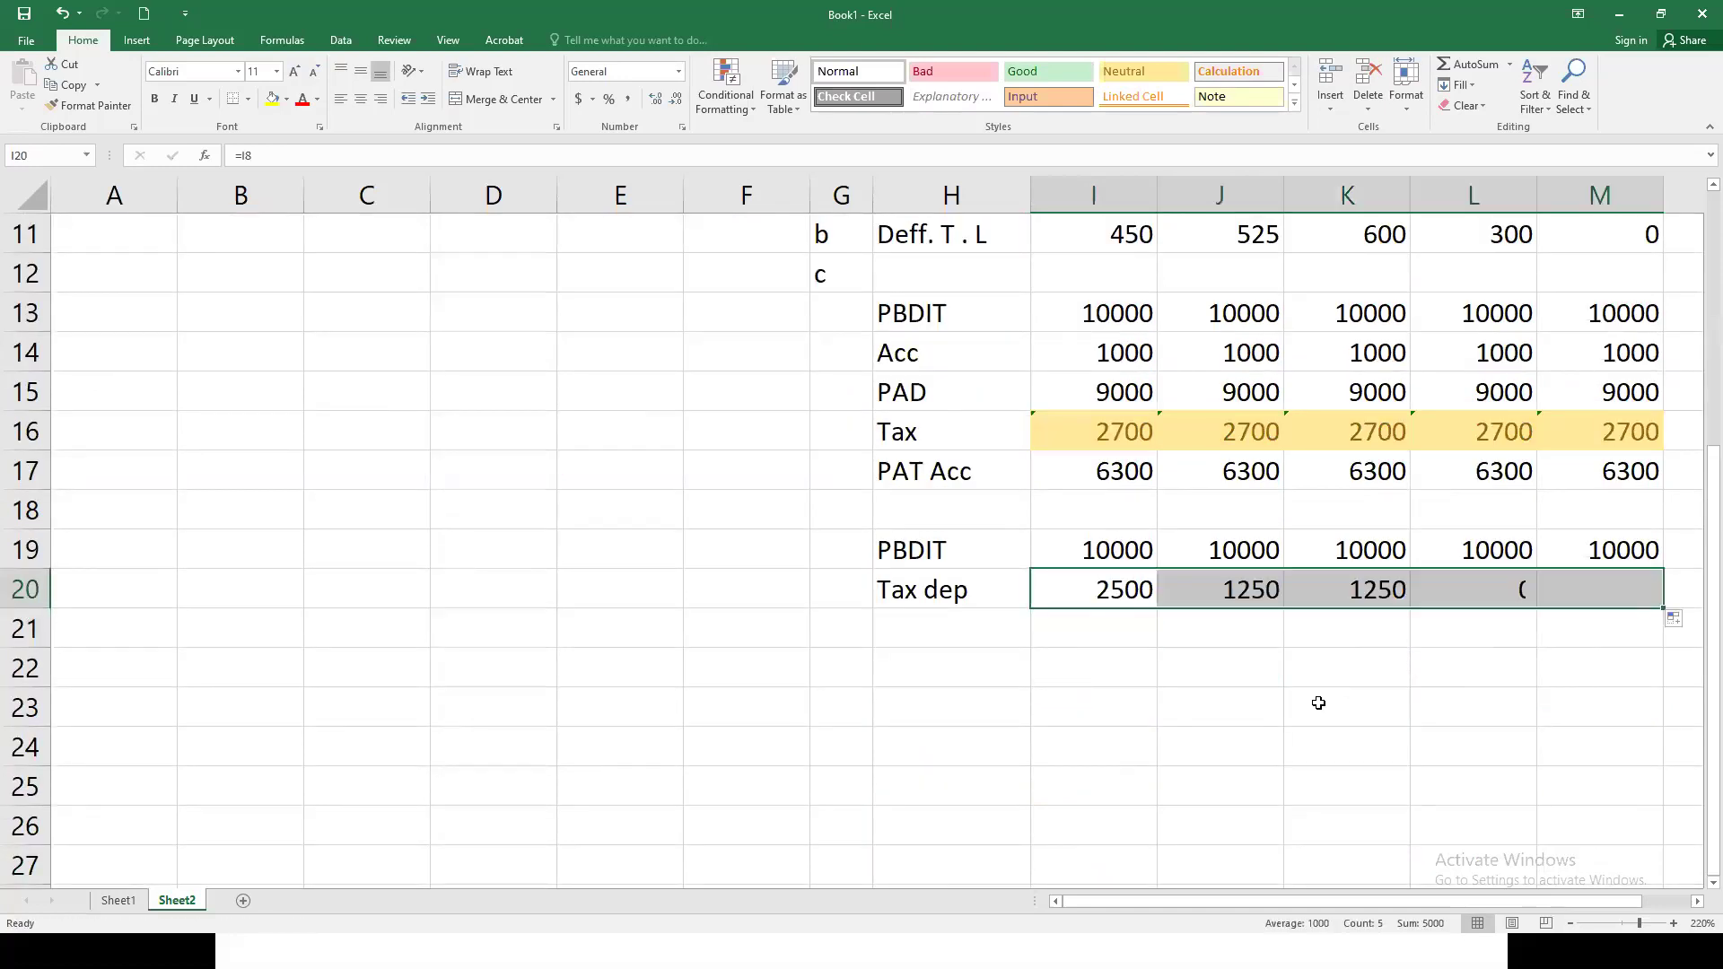
{"action": "left_click", "coordinate": [940, 632]}
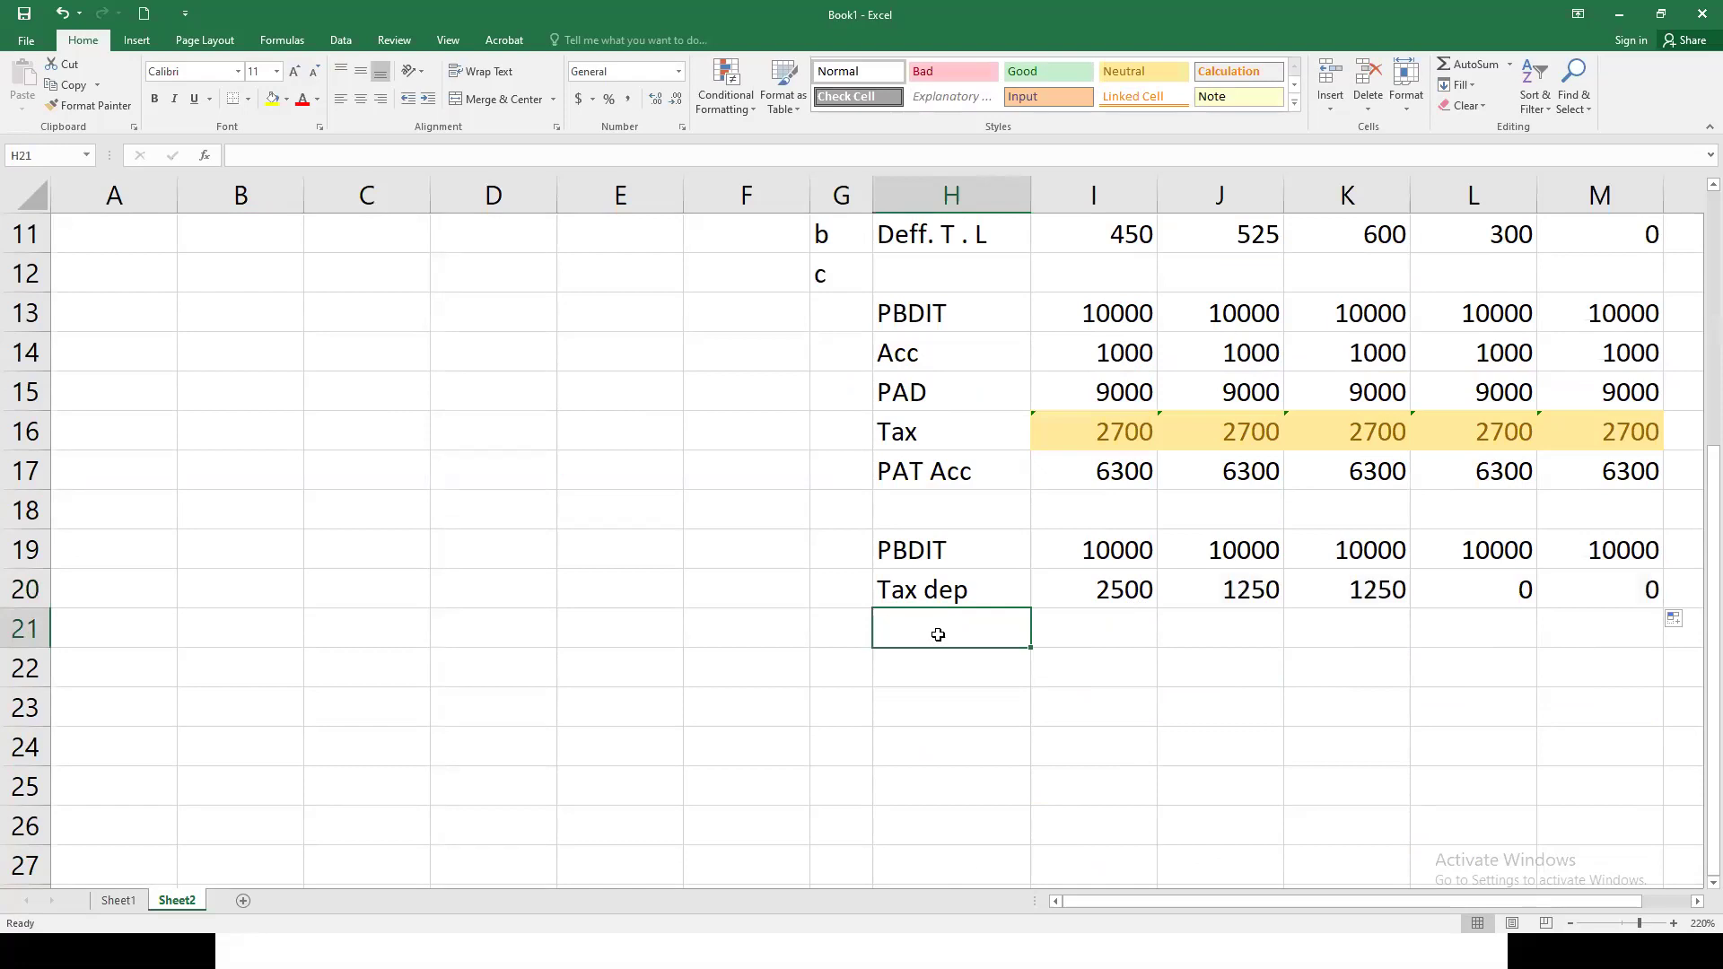
Step: Copy the labels PAD, Tax and PAT Acc from H15:H17 into H21:H23
{"action": "left_click_drag", "start_coordinate": [902, 394], "coordinate": [934, 473]}
{"action": "left_click", "coordinate": [51, 88]}
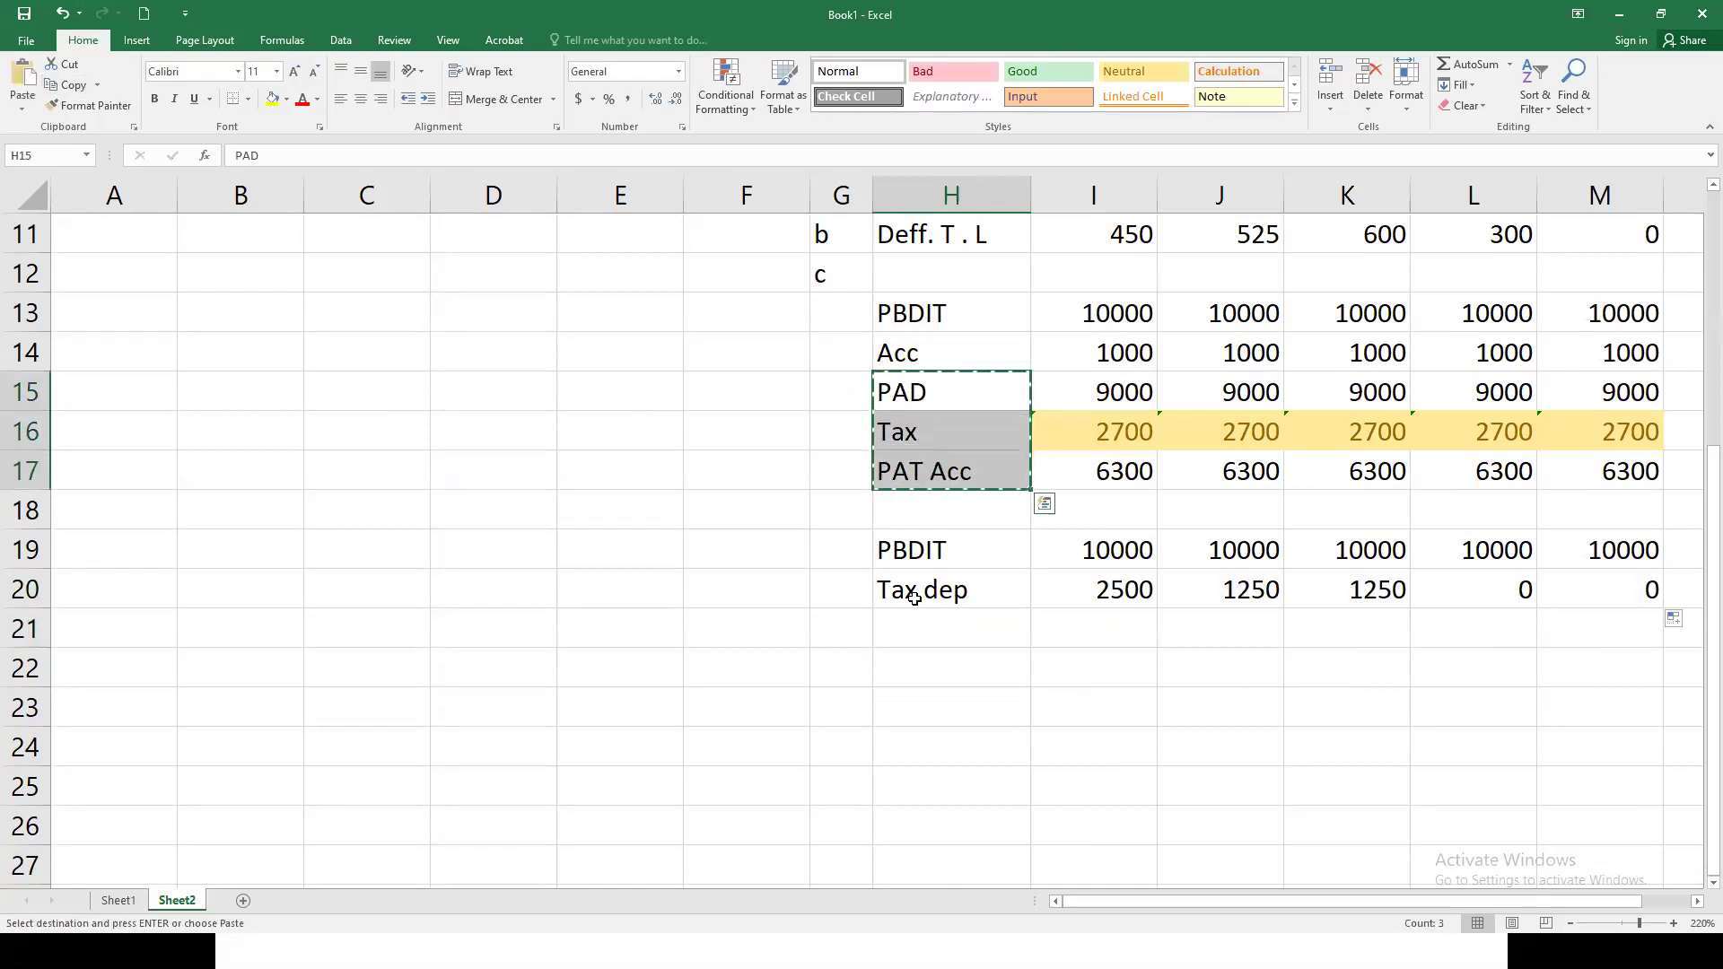
{"action": "left_click", "coordinate": [926, 630]}
{"action": "left_click", "coordinate": [22, 79]}
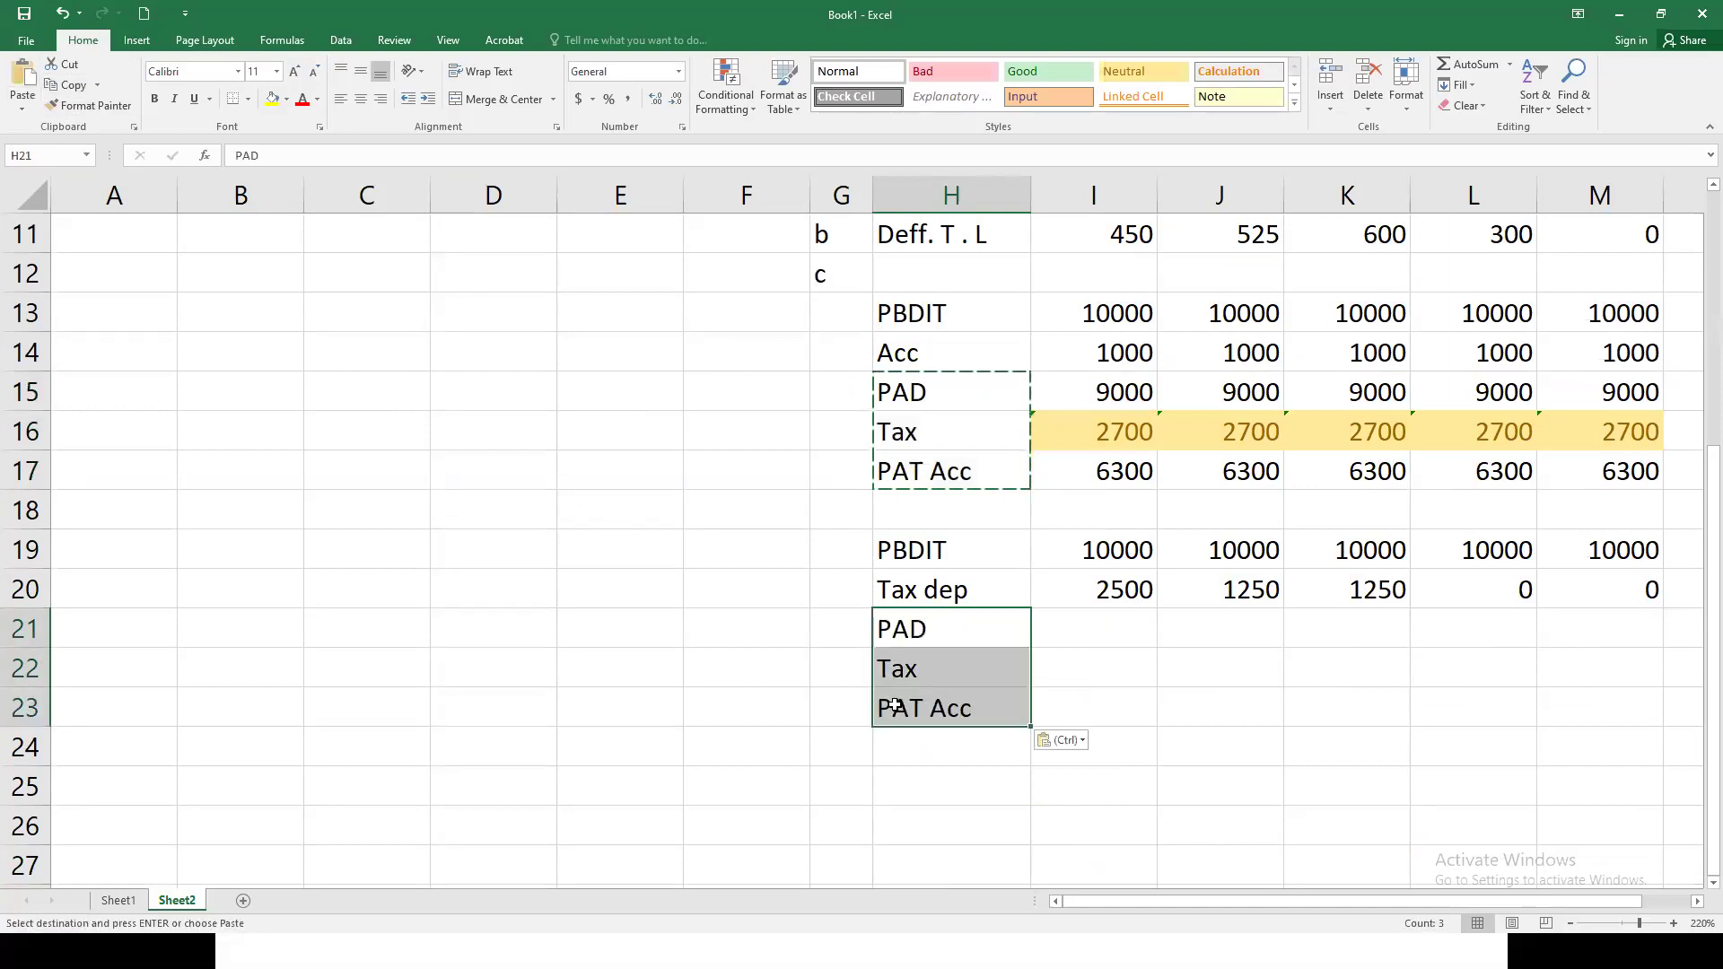
Step: Calculate the first year's PAD in I21 as PBDIT minus tax depreciation, using =I19-I20
{"action": "left_click", "coordinate": [1138, 626]}
{"action": "type", "text": "="}
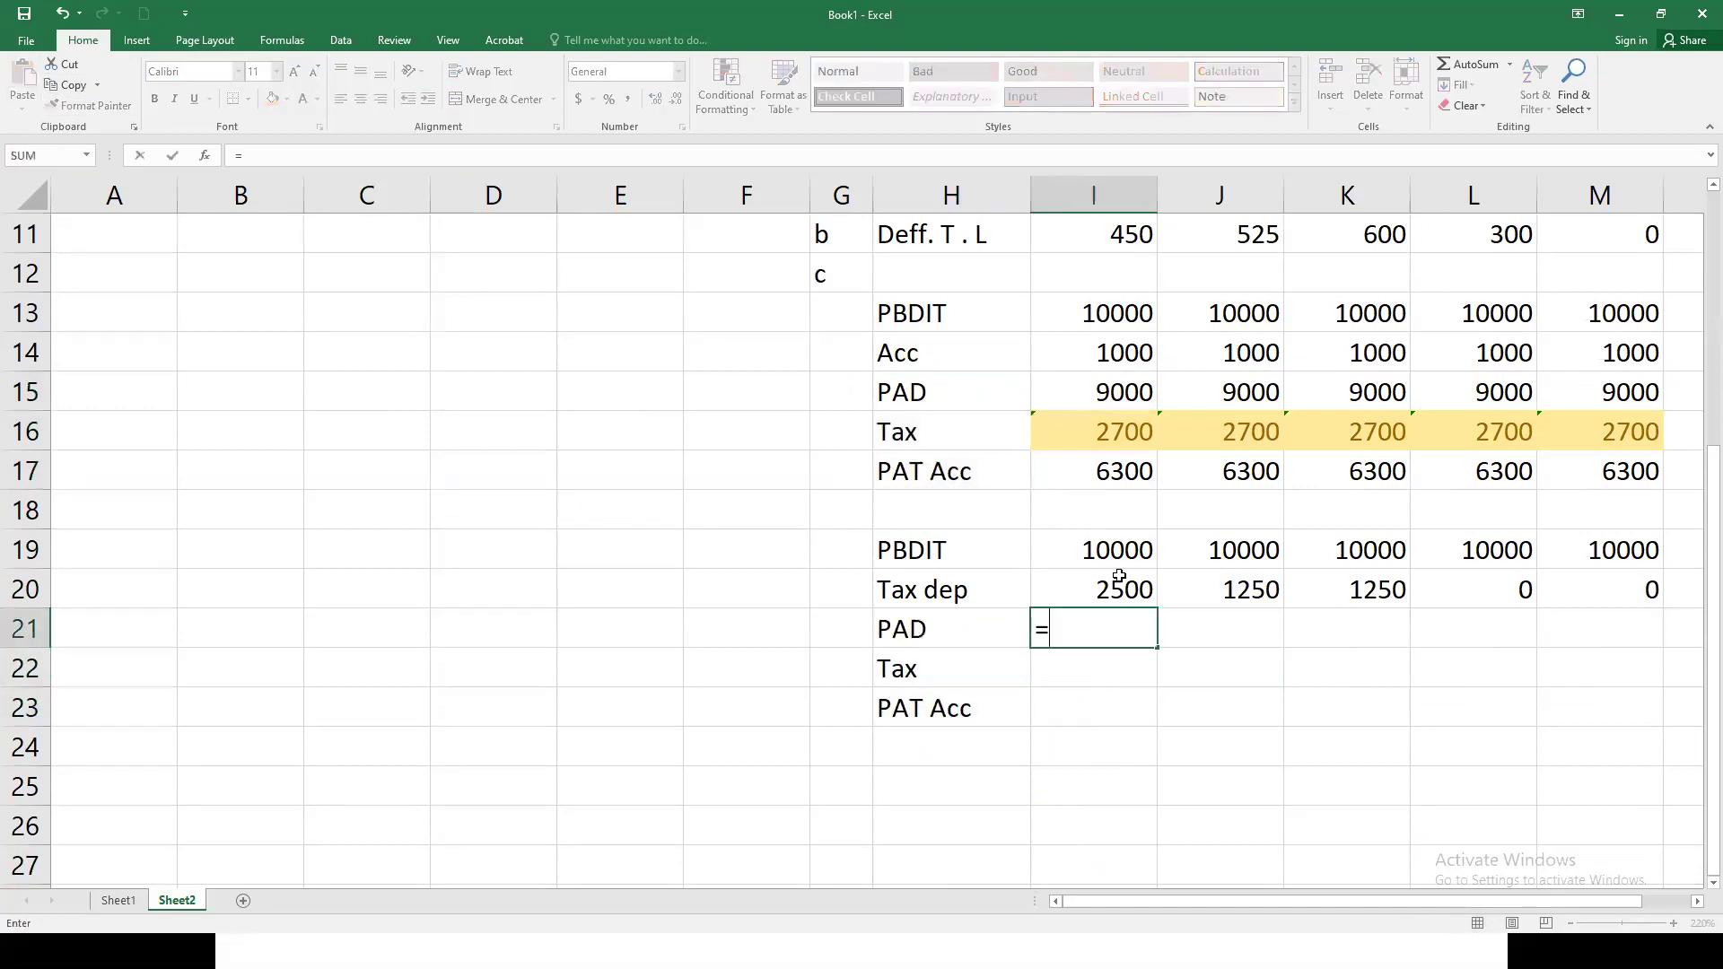
{"action": "left_click", "coordinate": [1119, 552]}
{"action": "type", "text": "-"}
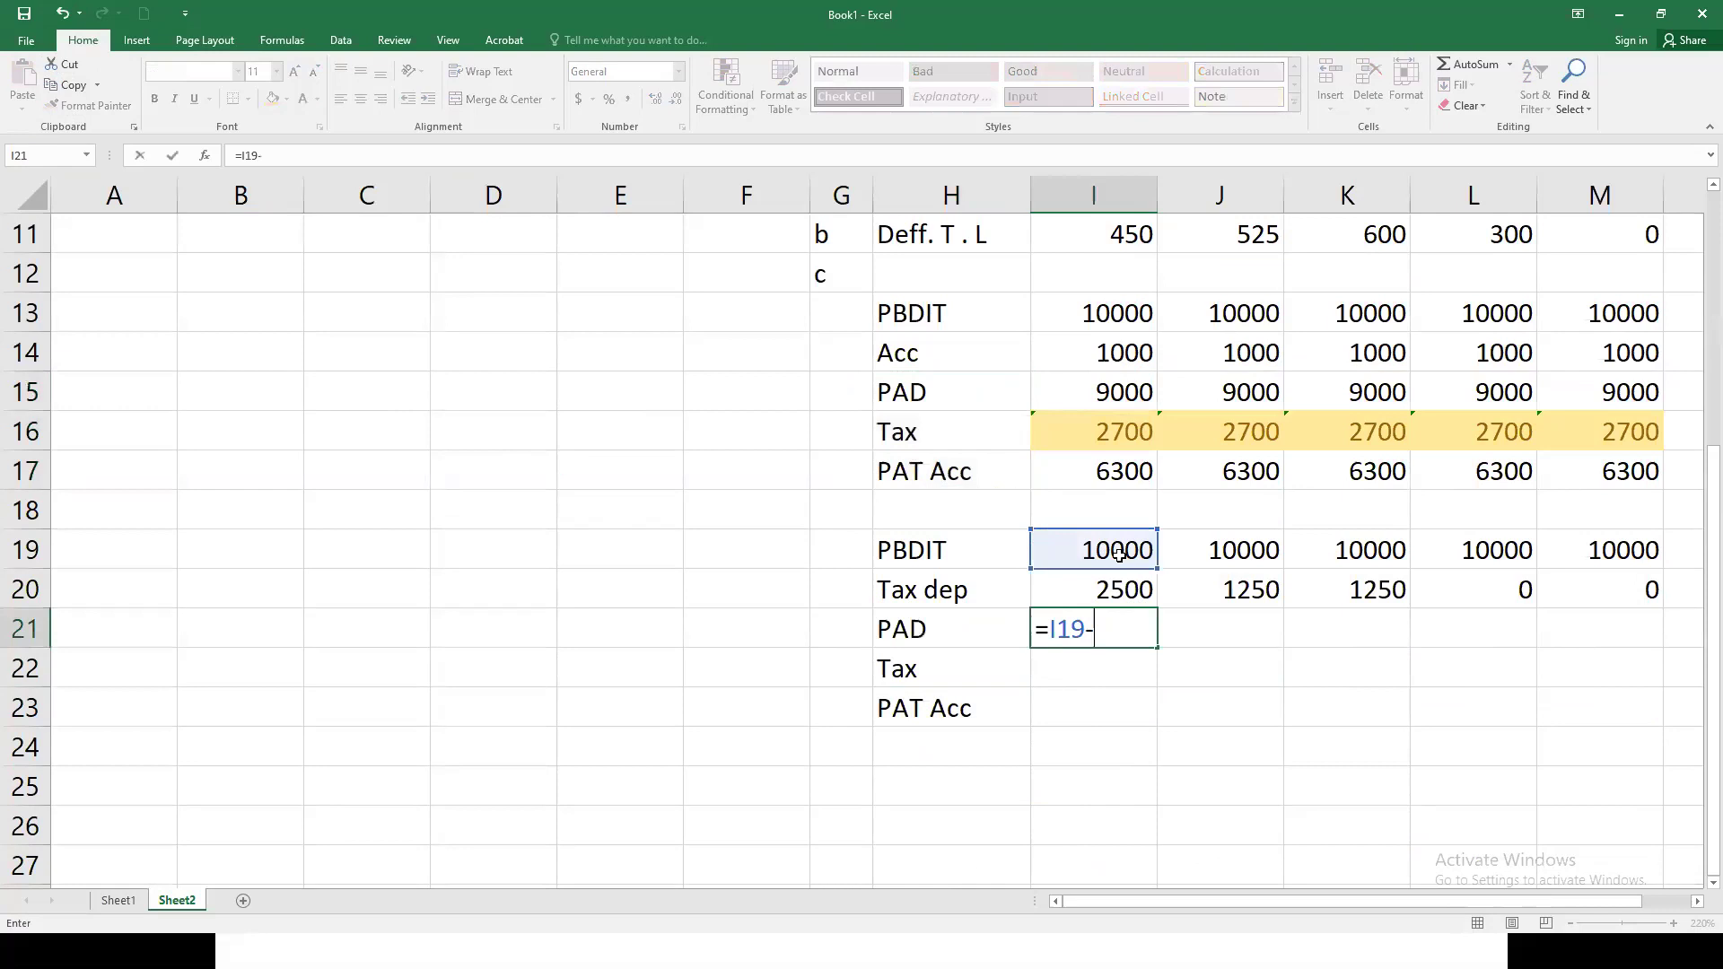
{"action": "left_click", "coordinate": [1145, 588]}
{"action": "key", "text": "Return"}
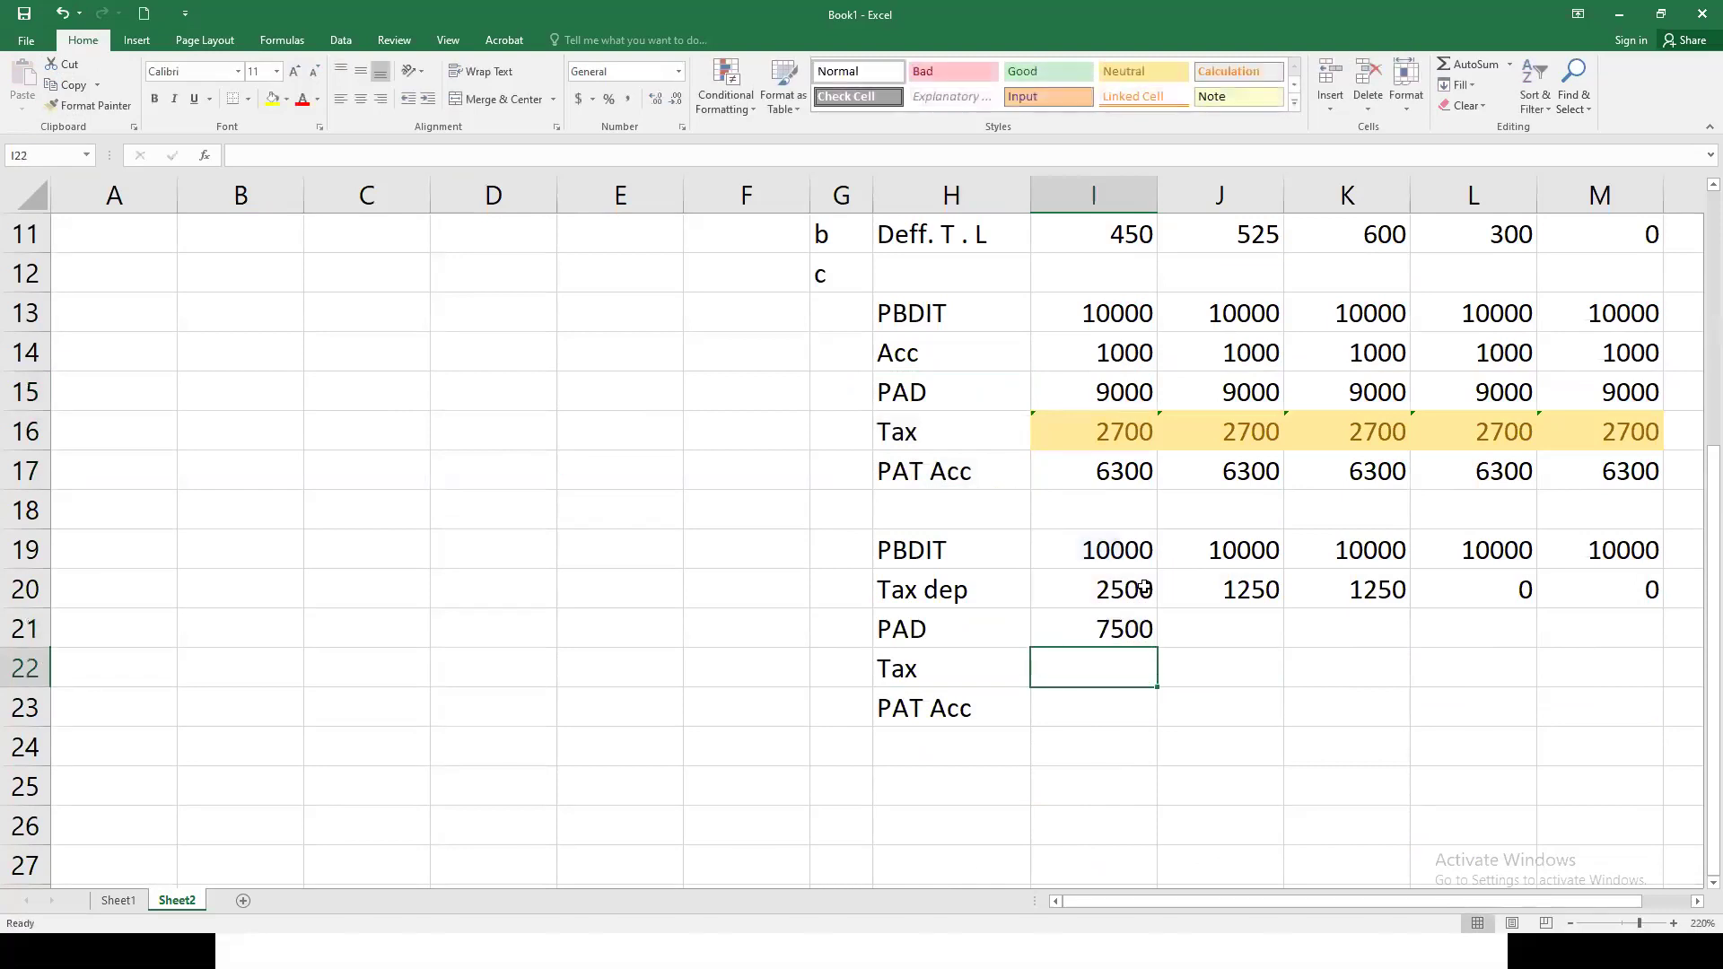
{"action": "left_click", "coordinate": [1080, 630]}
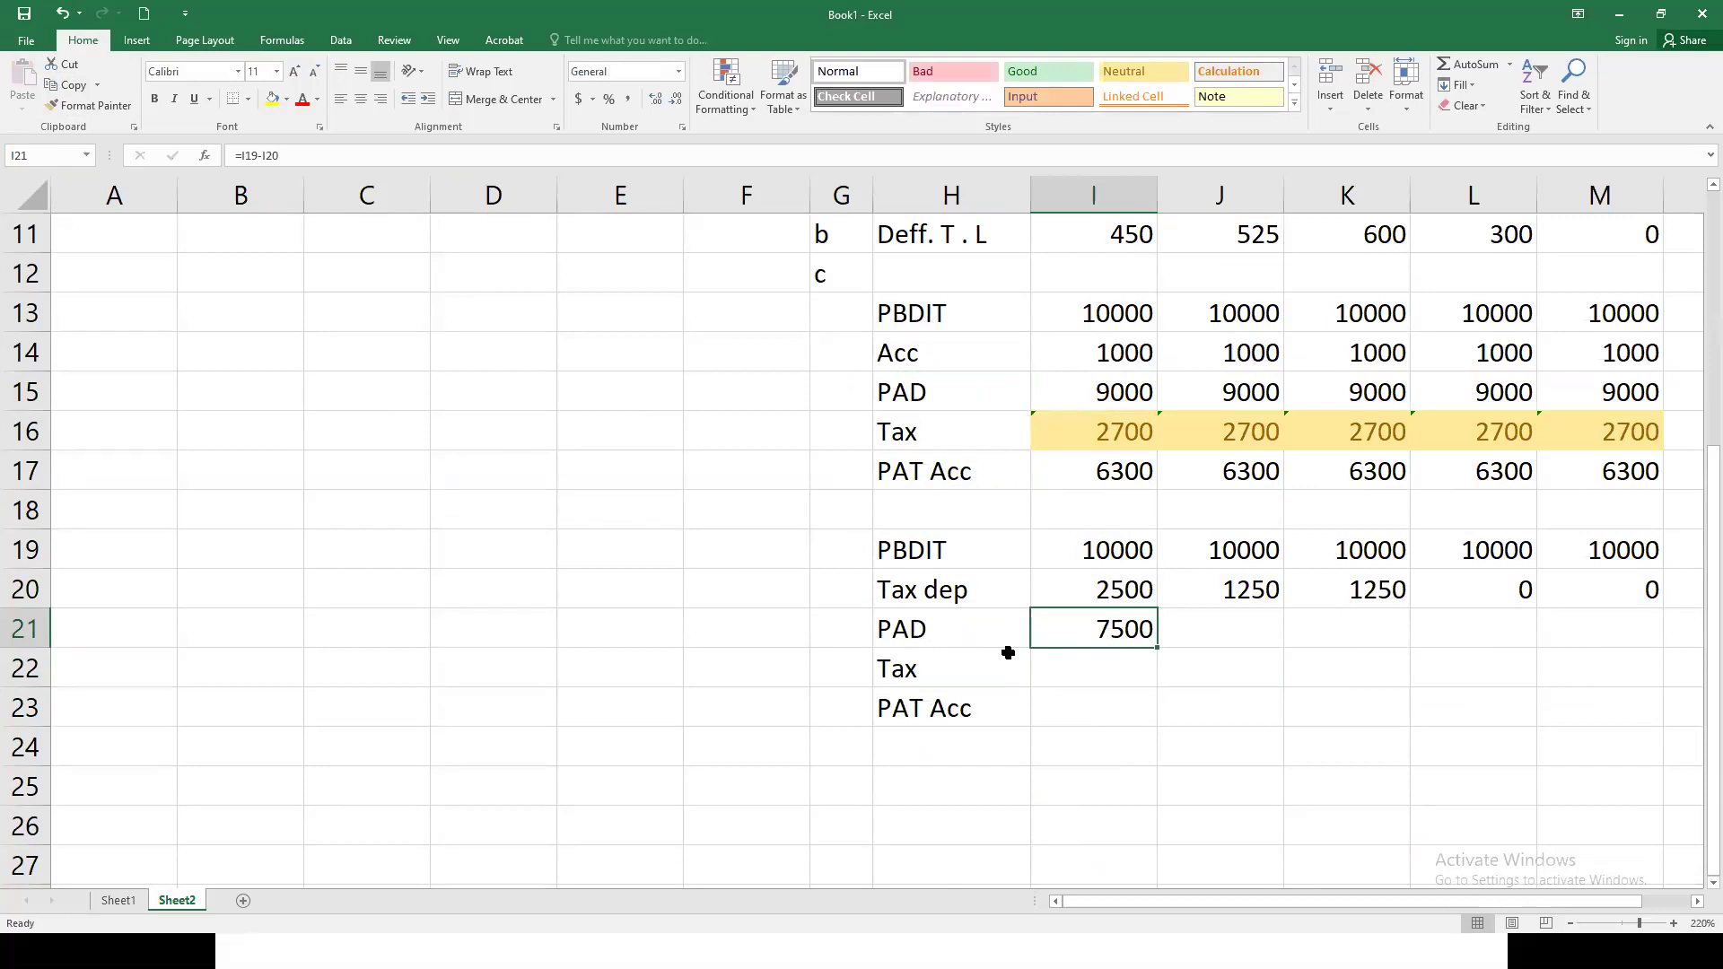
Step: Calculate the first year's tax in I22 as 30% of PAD, using =I21*.3
{"action": "left_click_drag", "start_coordinate": [1096, 659], "coordinate": [1100, 692]}
{"action": "left_click", "coordinate": [1085, 672]}
{"action": "type", "text": "="}
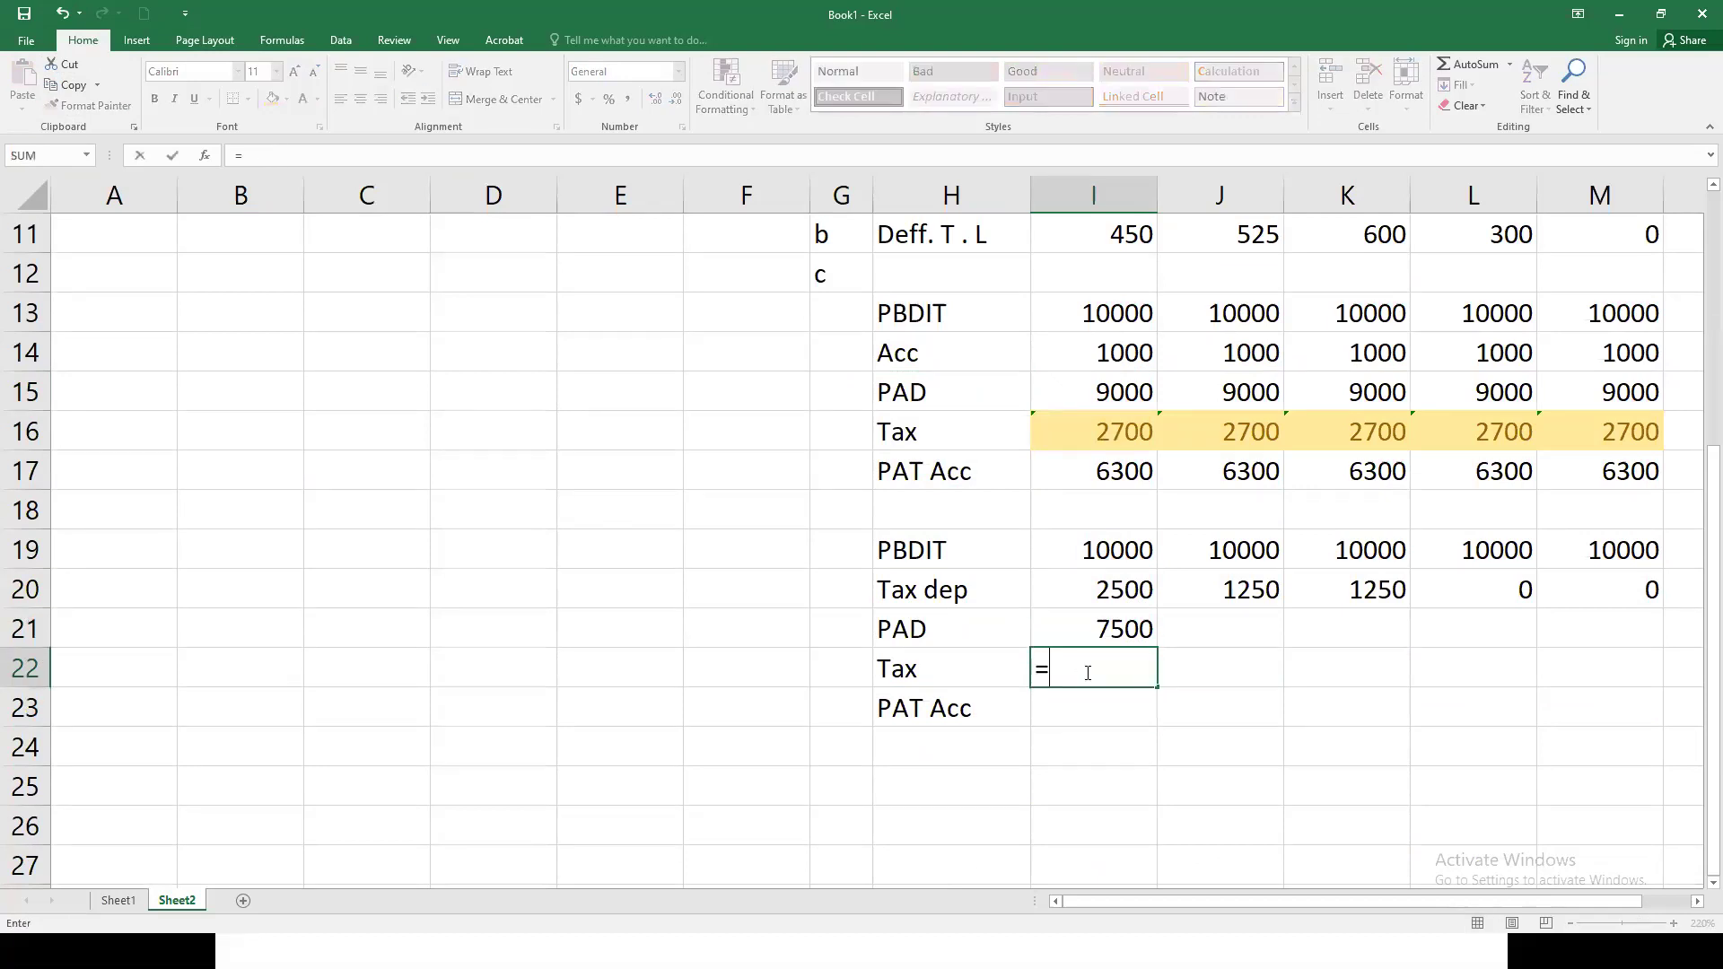
{"action": "left_click", "coordinate": [1130, 639]}
{"action": "type", "text": "*"}
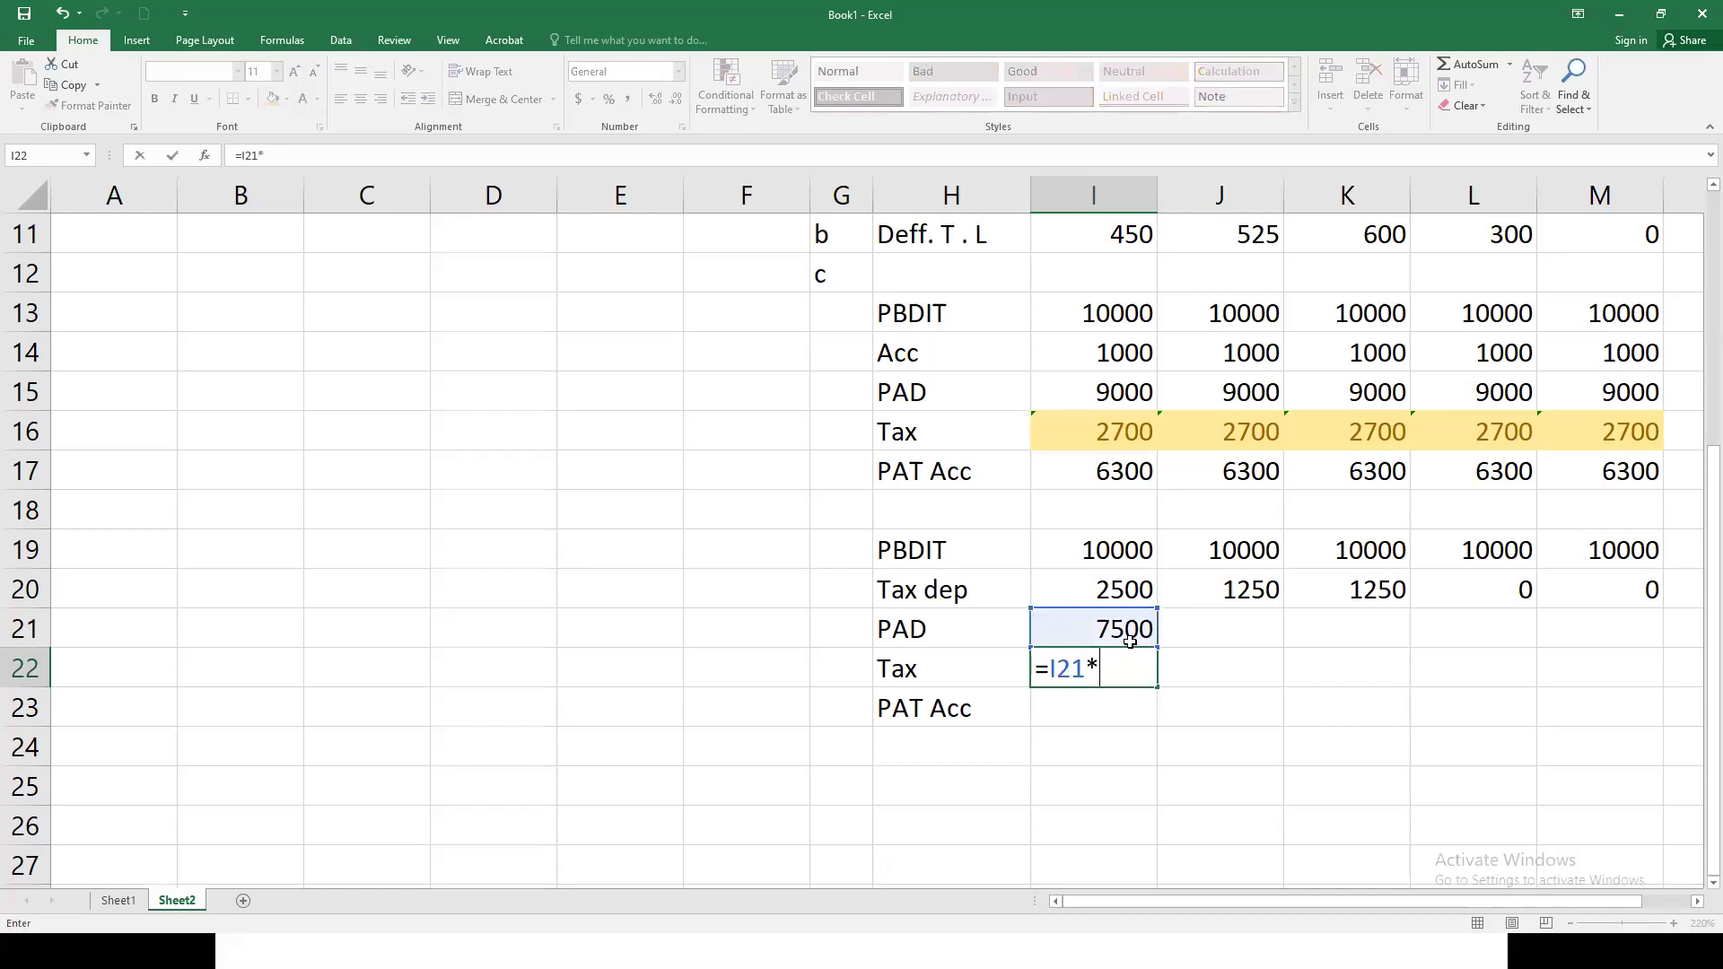
{"action": "type", "text": ".3"}
{"action": "key", "text": "Return"}
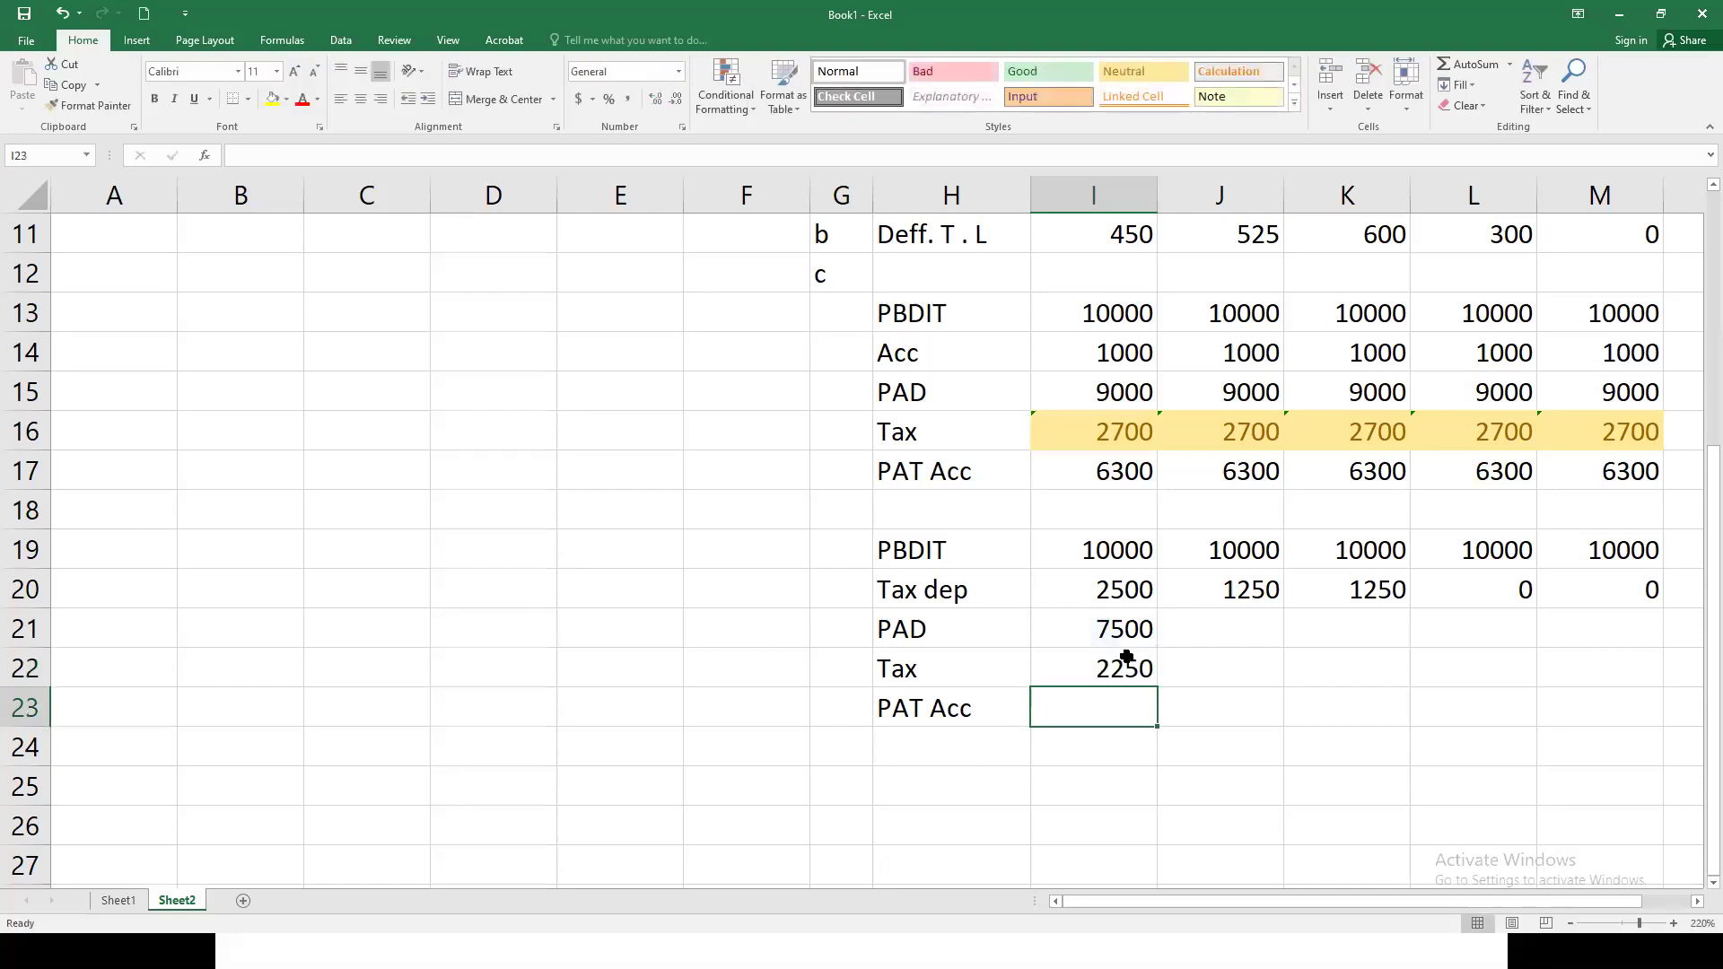
Step: Calculate PAT Acc in I23 with =I21-I22 and fill the formulas in I21:I23 across to column M
{"action": "type", "text": "="}
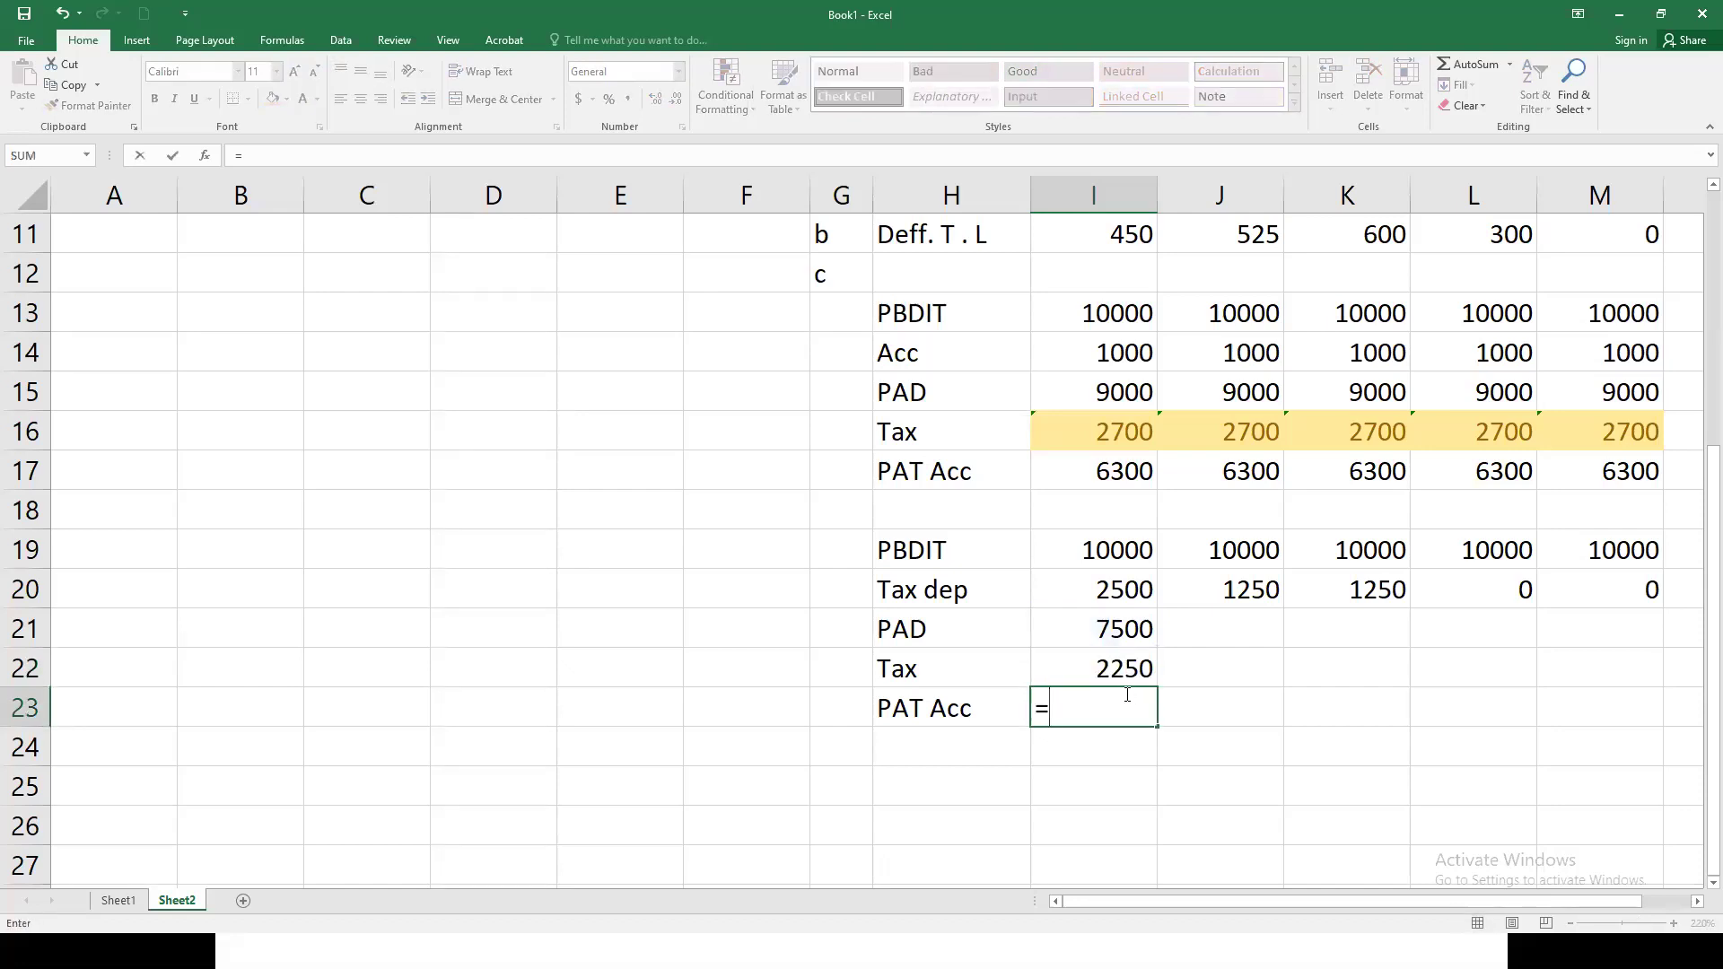
{"action": "left_click", "coordinate": [1116, 636]}
{"action": "type", "text": "-"}
{"action": "left_click", "coordinate": [1119, 669]}
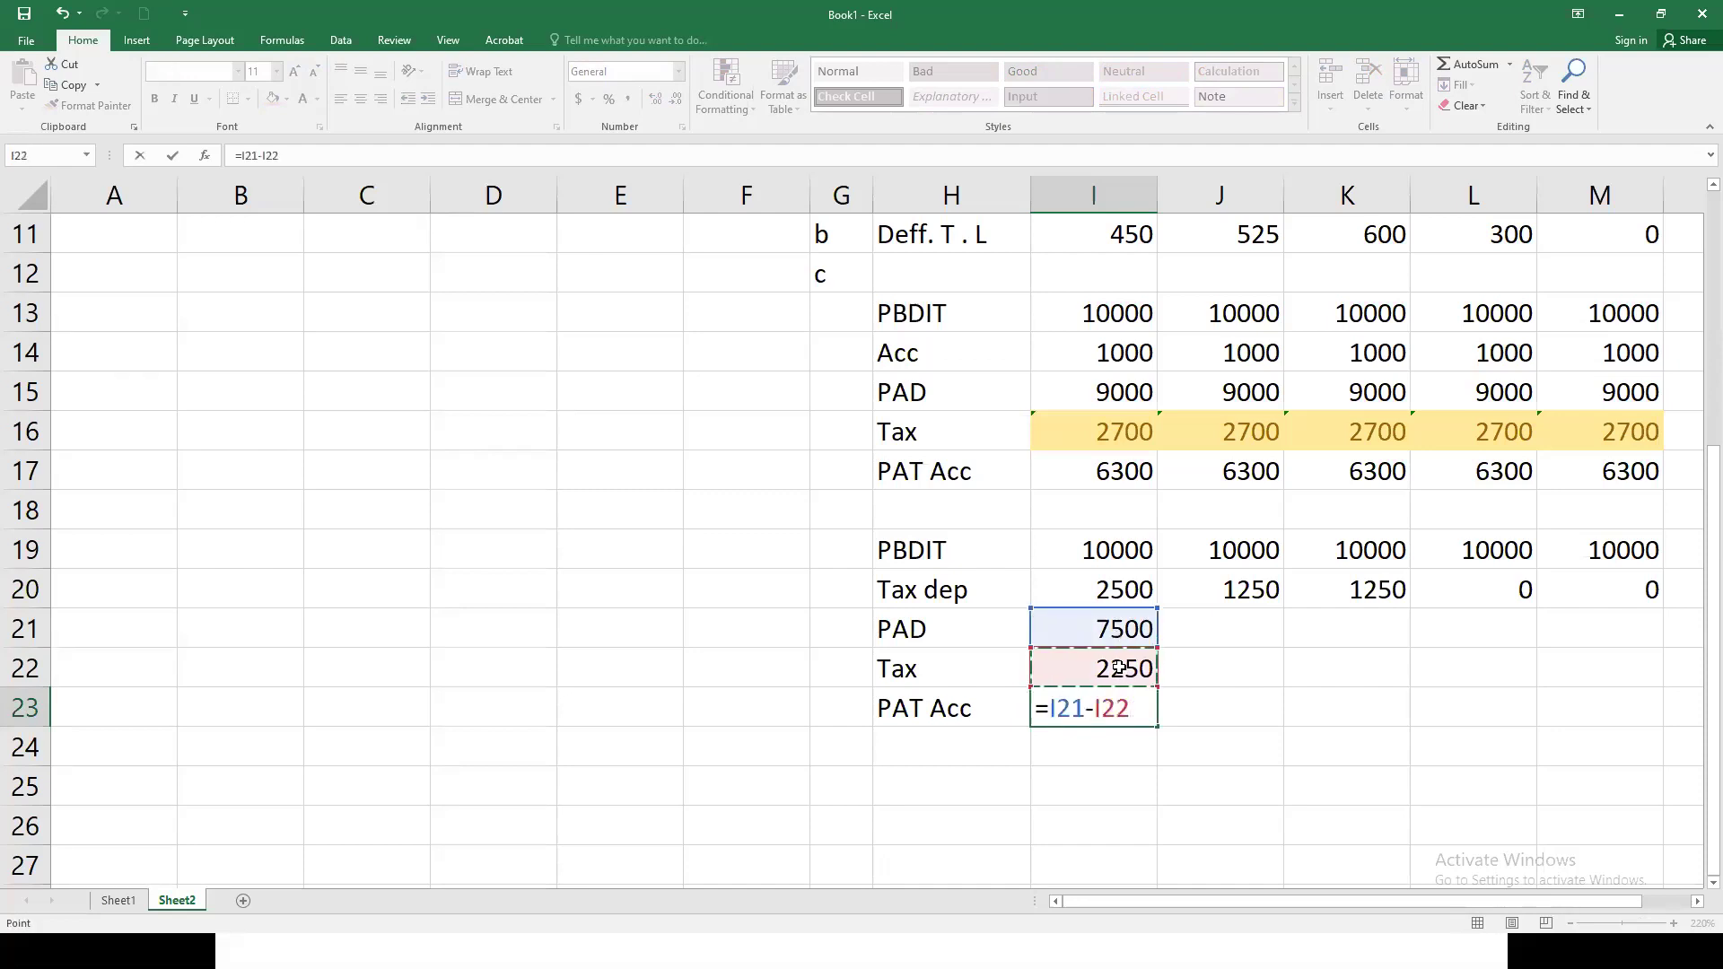
{"action": "key", "text": "Return"}
{"action": "left_click_drag", "start_coordinate": [1104, 635], "coordinate": [1656, 727]}
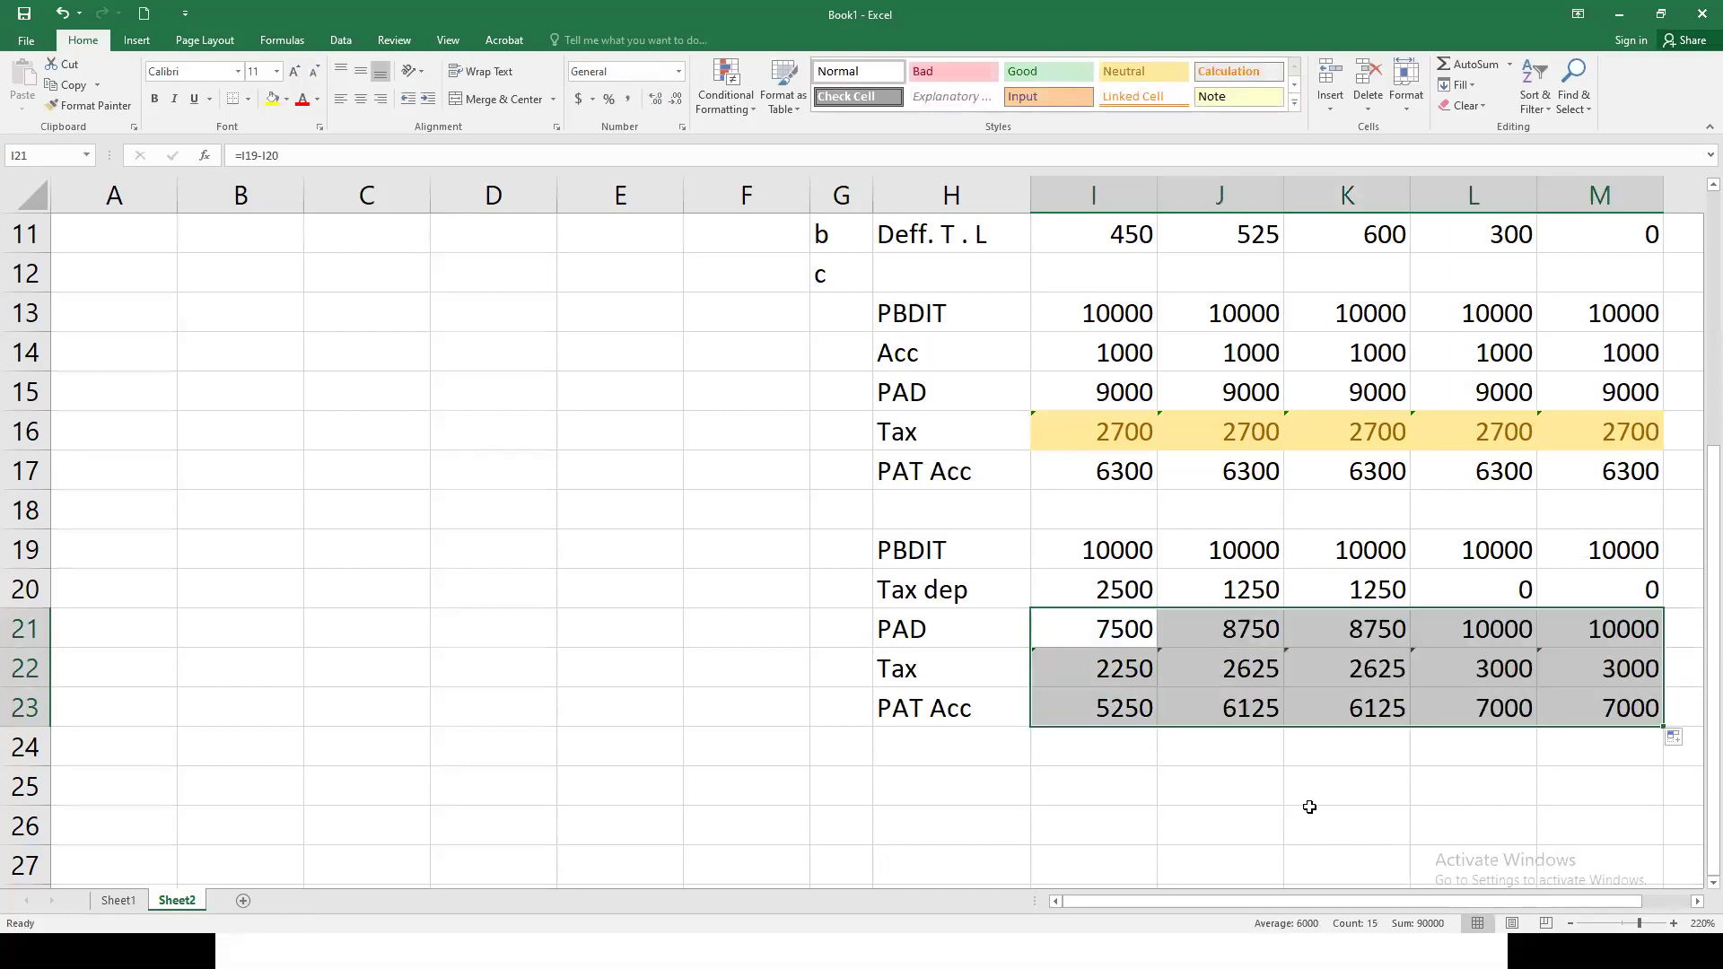
Step: Apply the Good cell style to the tax figures in I22:M22
{"action": "left_click", "coordinate": [1225, 662]}
{"action": "left_click", "coordinate": [1393, 672]}
{"action": "left_click", "coordinate": [1530, 669]}
{"action": "left_click", "coordinate": [1582, 673]}
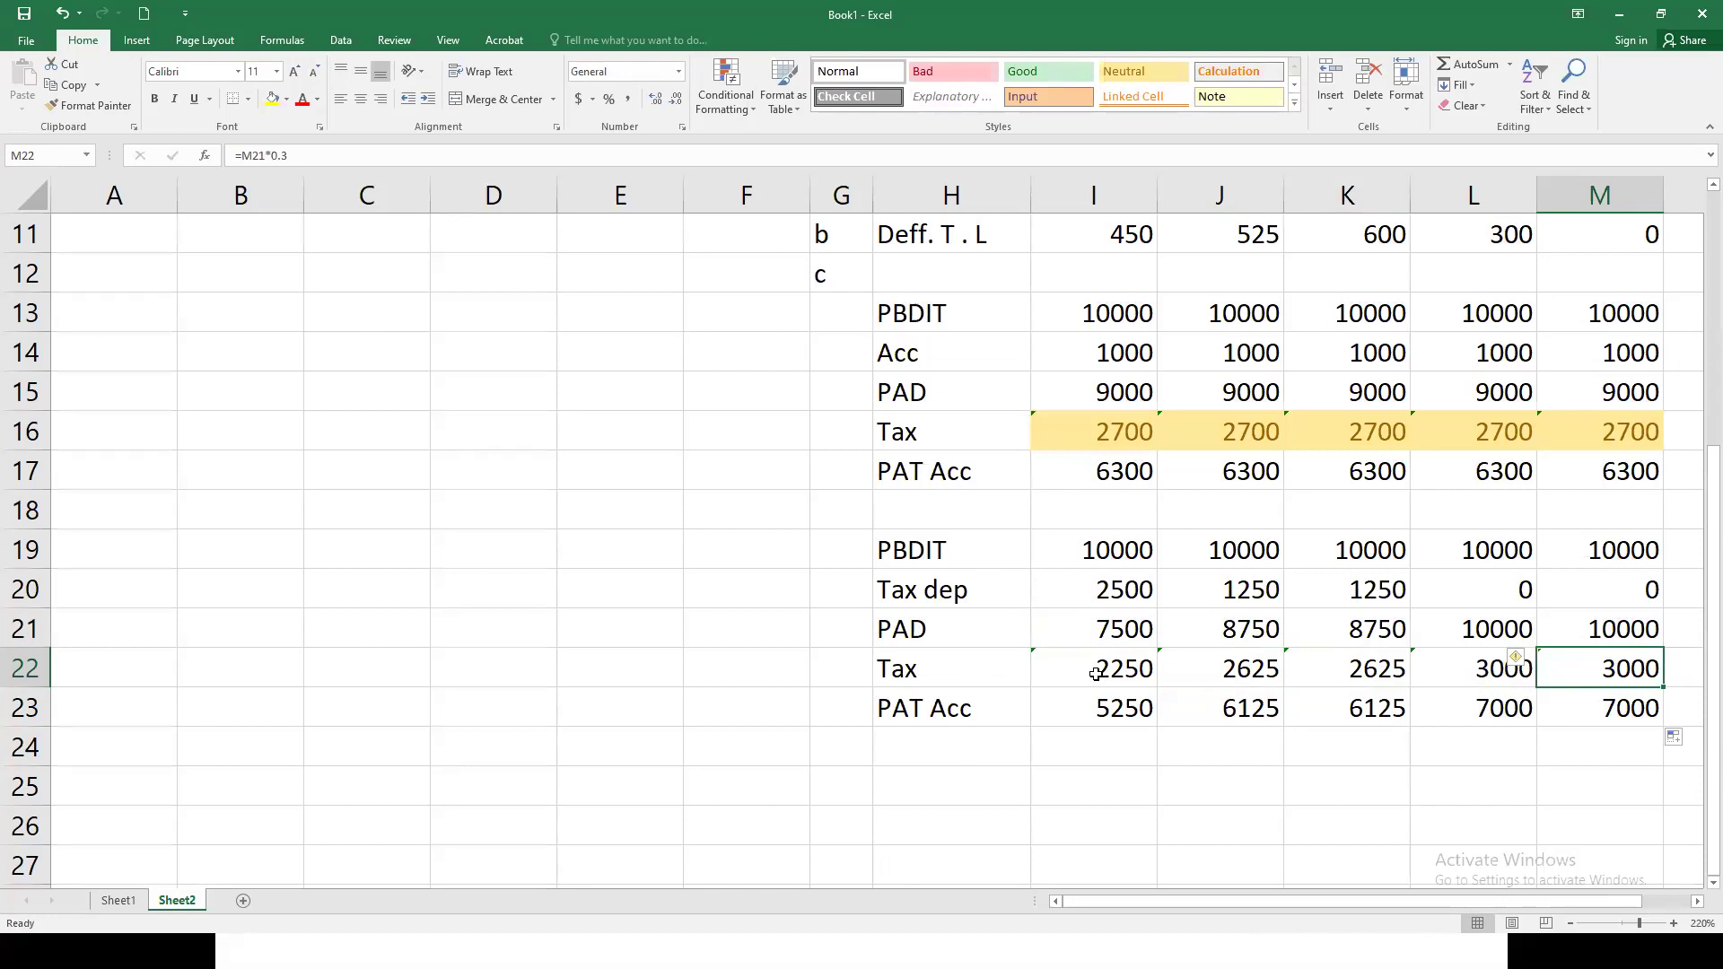
{"action": "left_click_drag", "start_coordinate": [1095, 673], "coordinate": [1585, 669]}
{"action": "left_click", "coordinate": [1052, 80]}
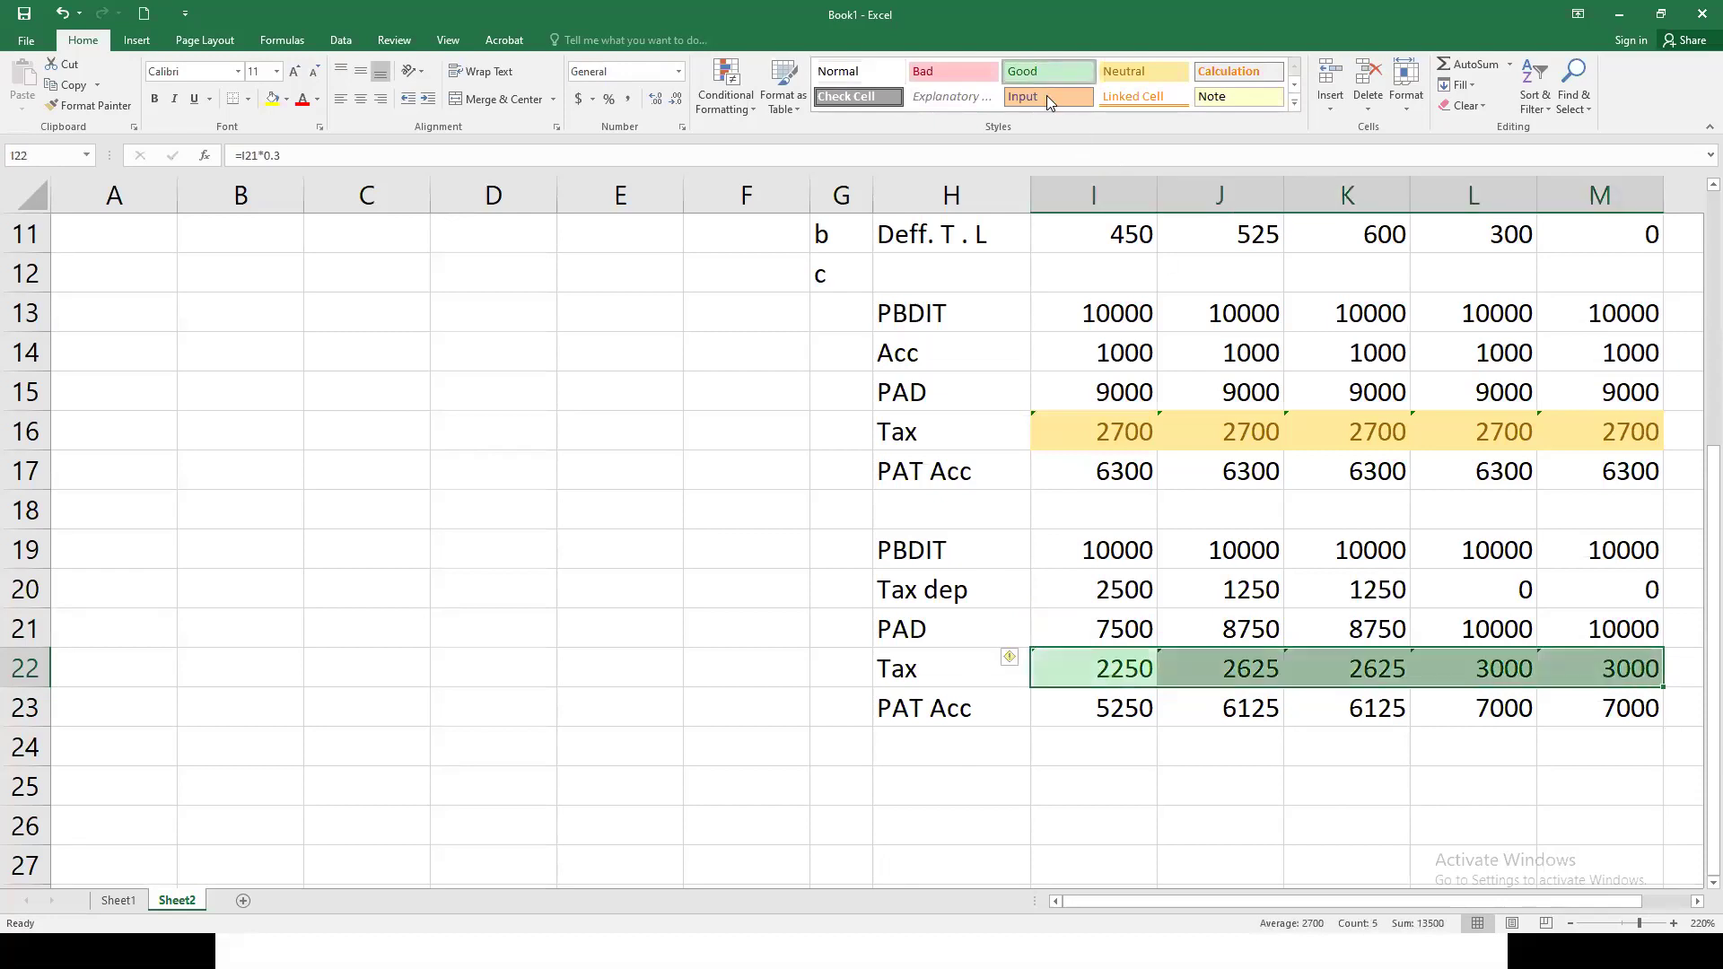
{"action": "left_click", "coordinate": [1132, 722]}
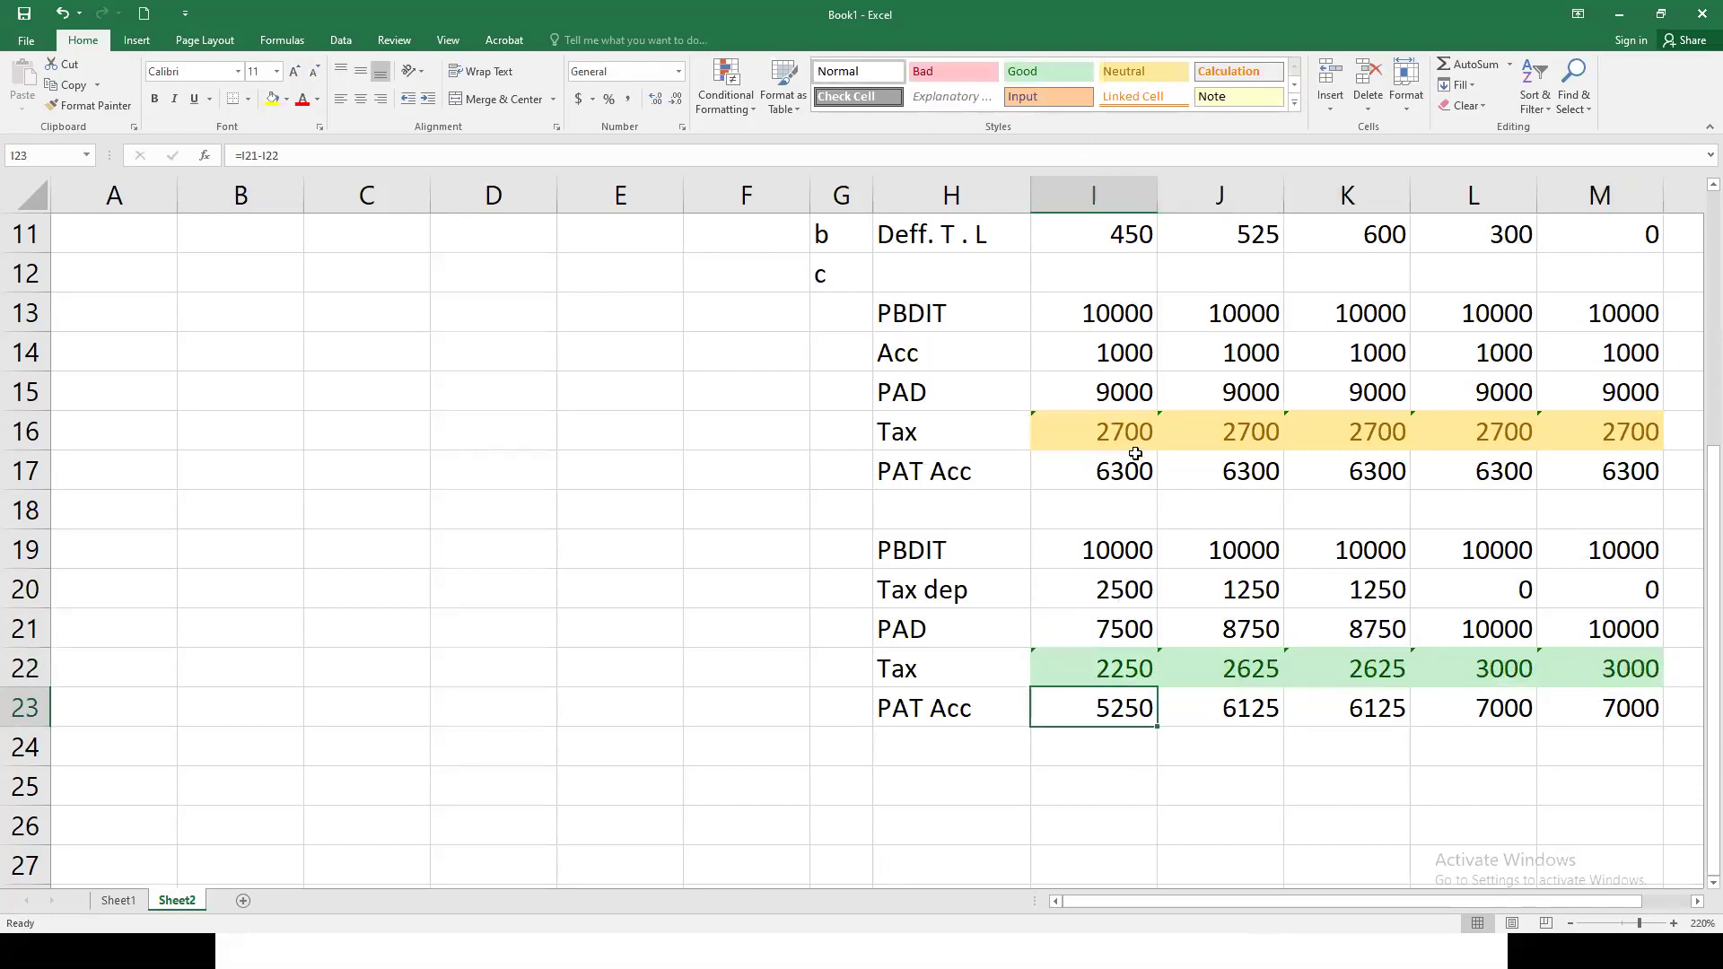
Step: Calculate the difference between the two first-year tax figures in I25, using =I22-I16
{"action": "left_click", "coordinate": [1109, 438]}
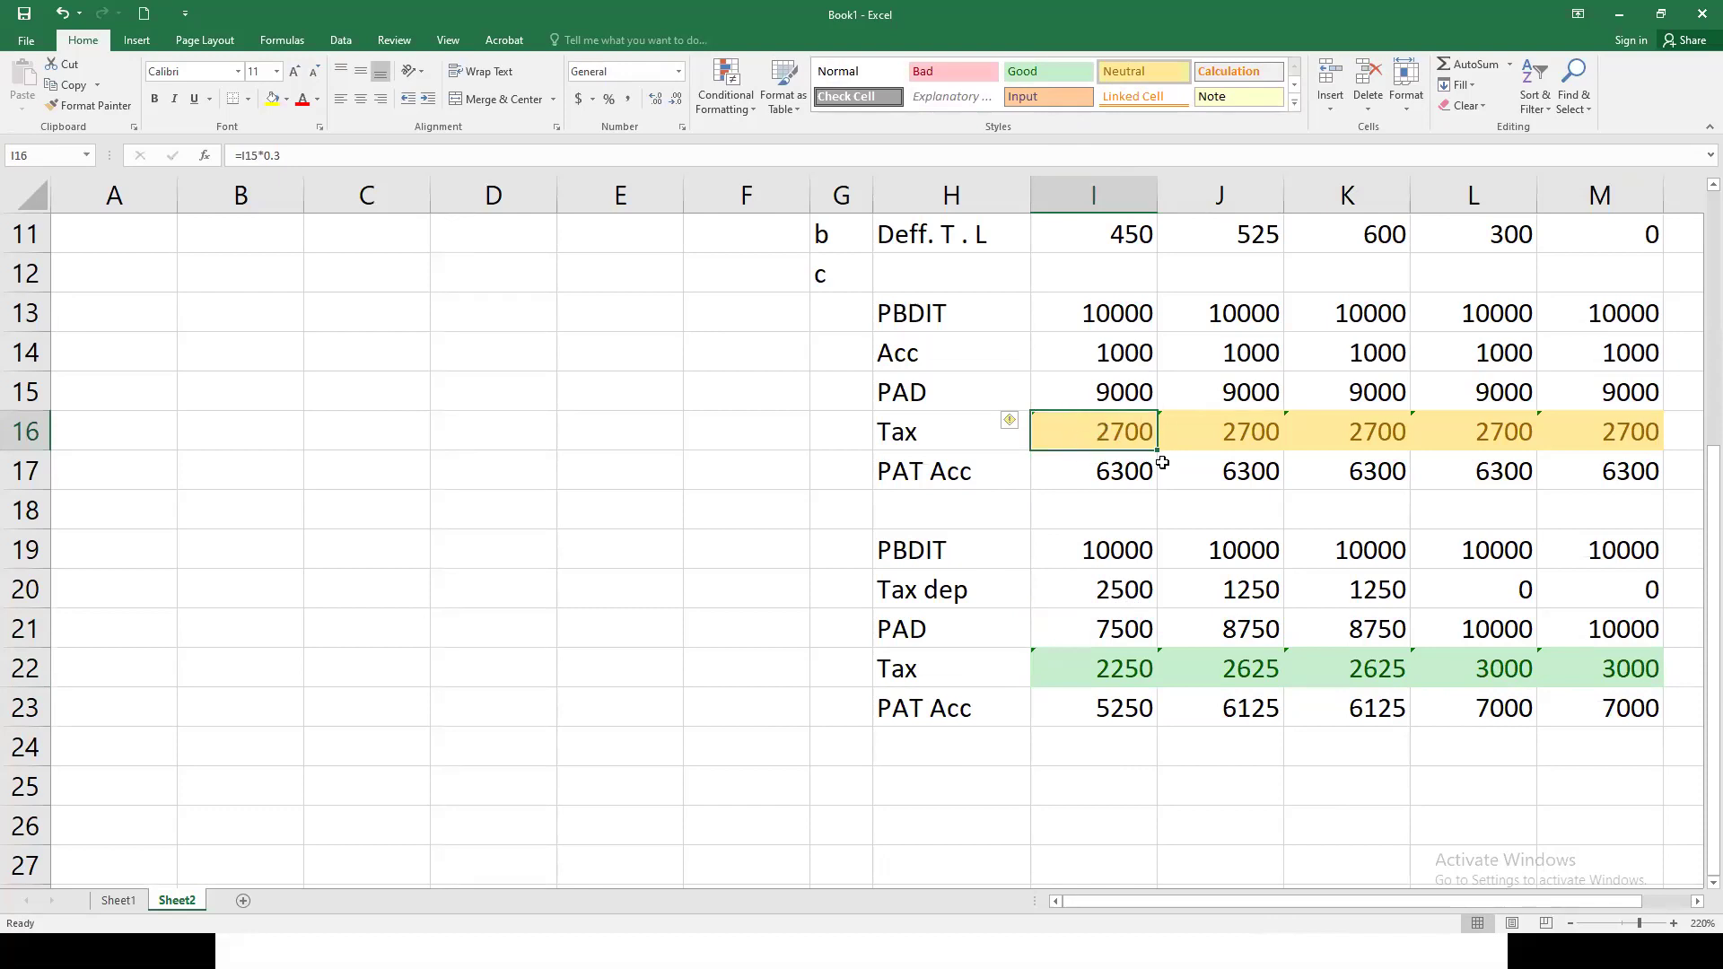
{"action": "left_click", "coordinate": [1128, 680]}
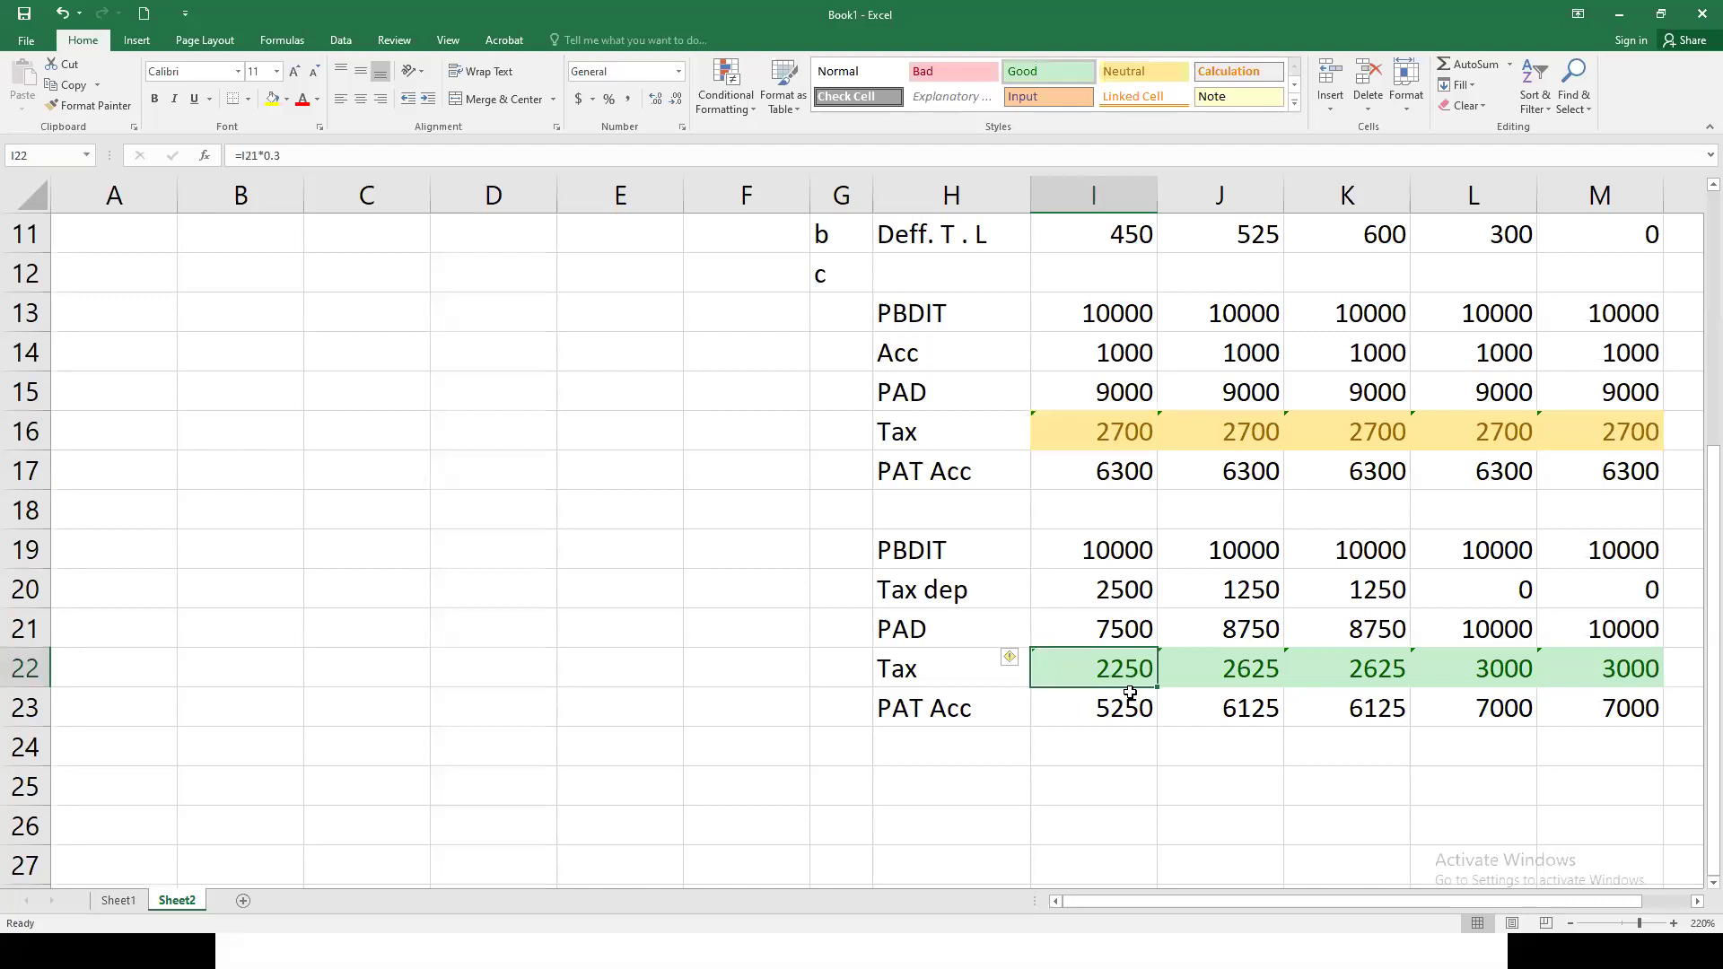
{"action": "left_click", "coordinate": [1136, 775]}
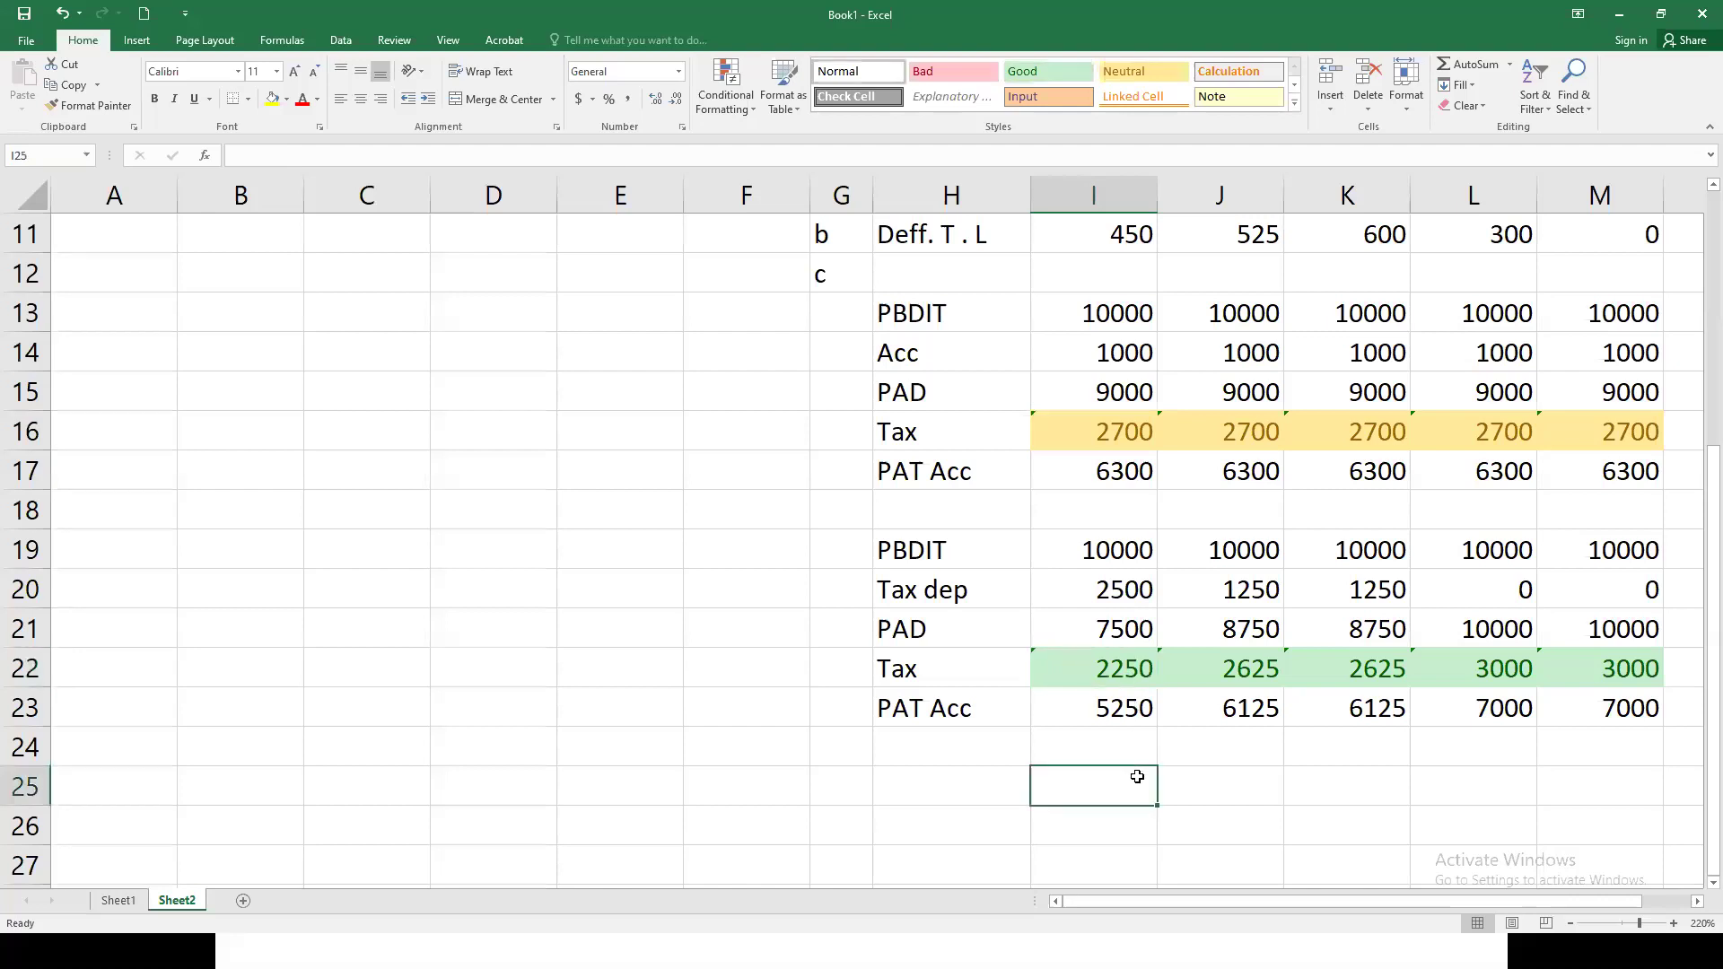
{"action": "type", "text": "="}
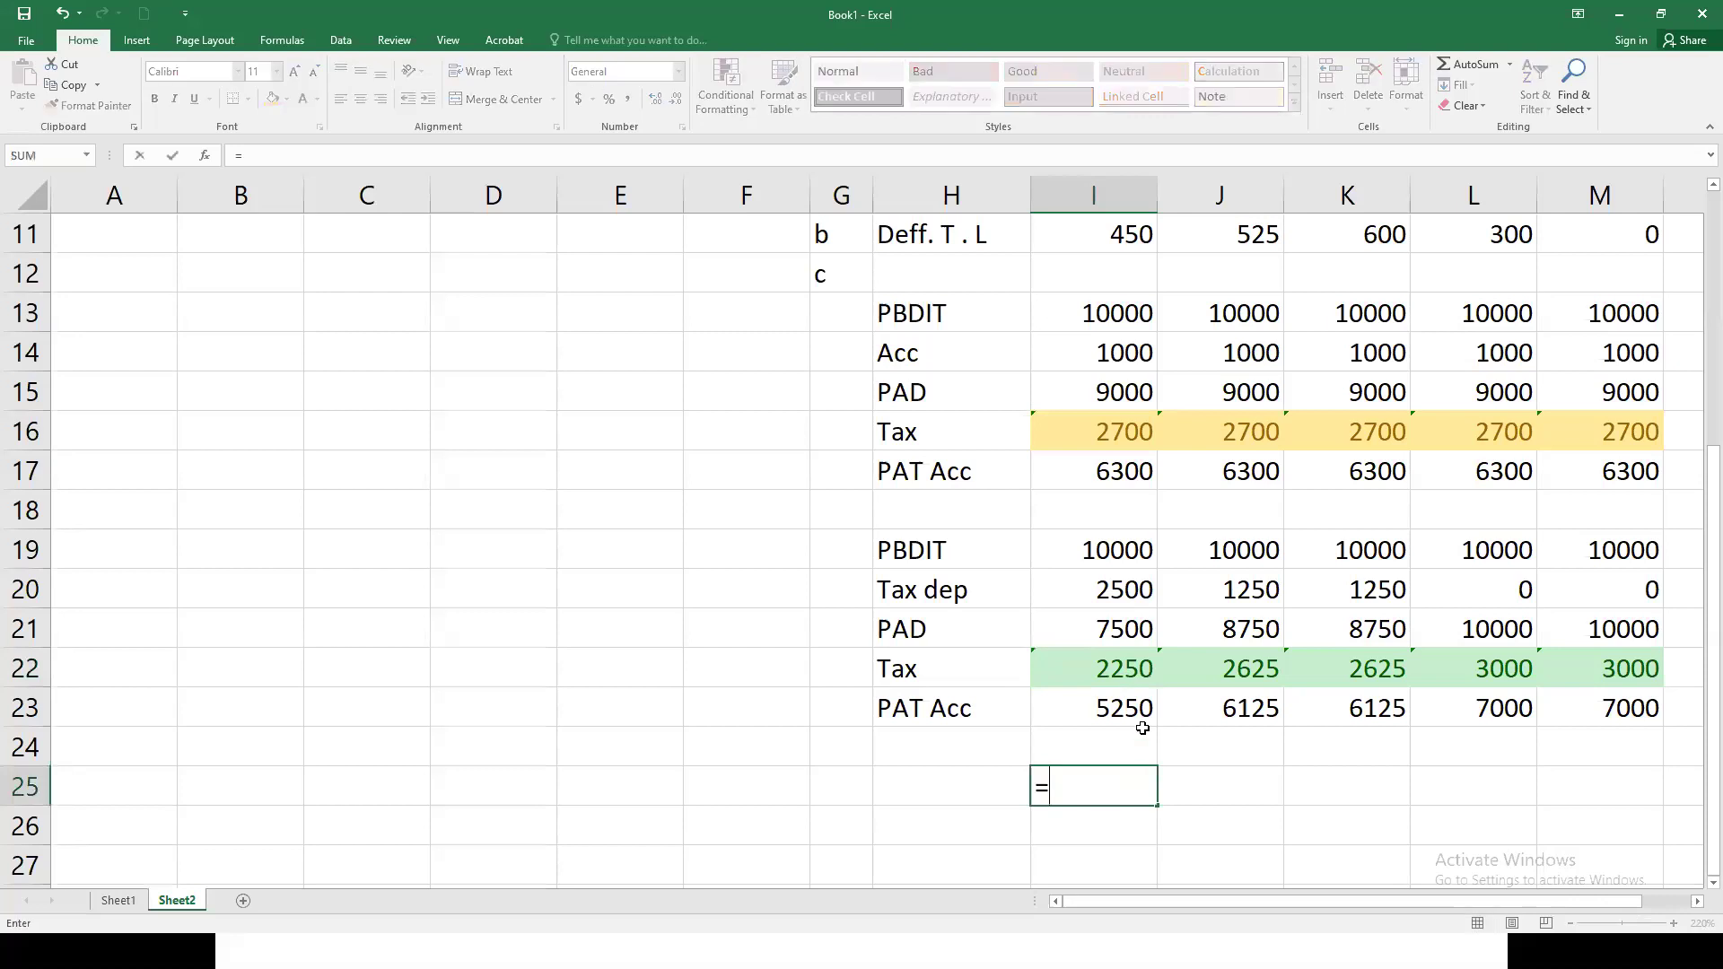
{"action": "left_click", "coordinate": [1128, 668]}
{"action": "type", "text": "-"}
{"action": "left_click", "coordinate": [1123, 436]}
{"action": "key", "text": "Return"}
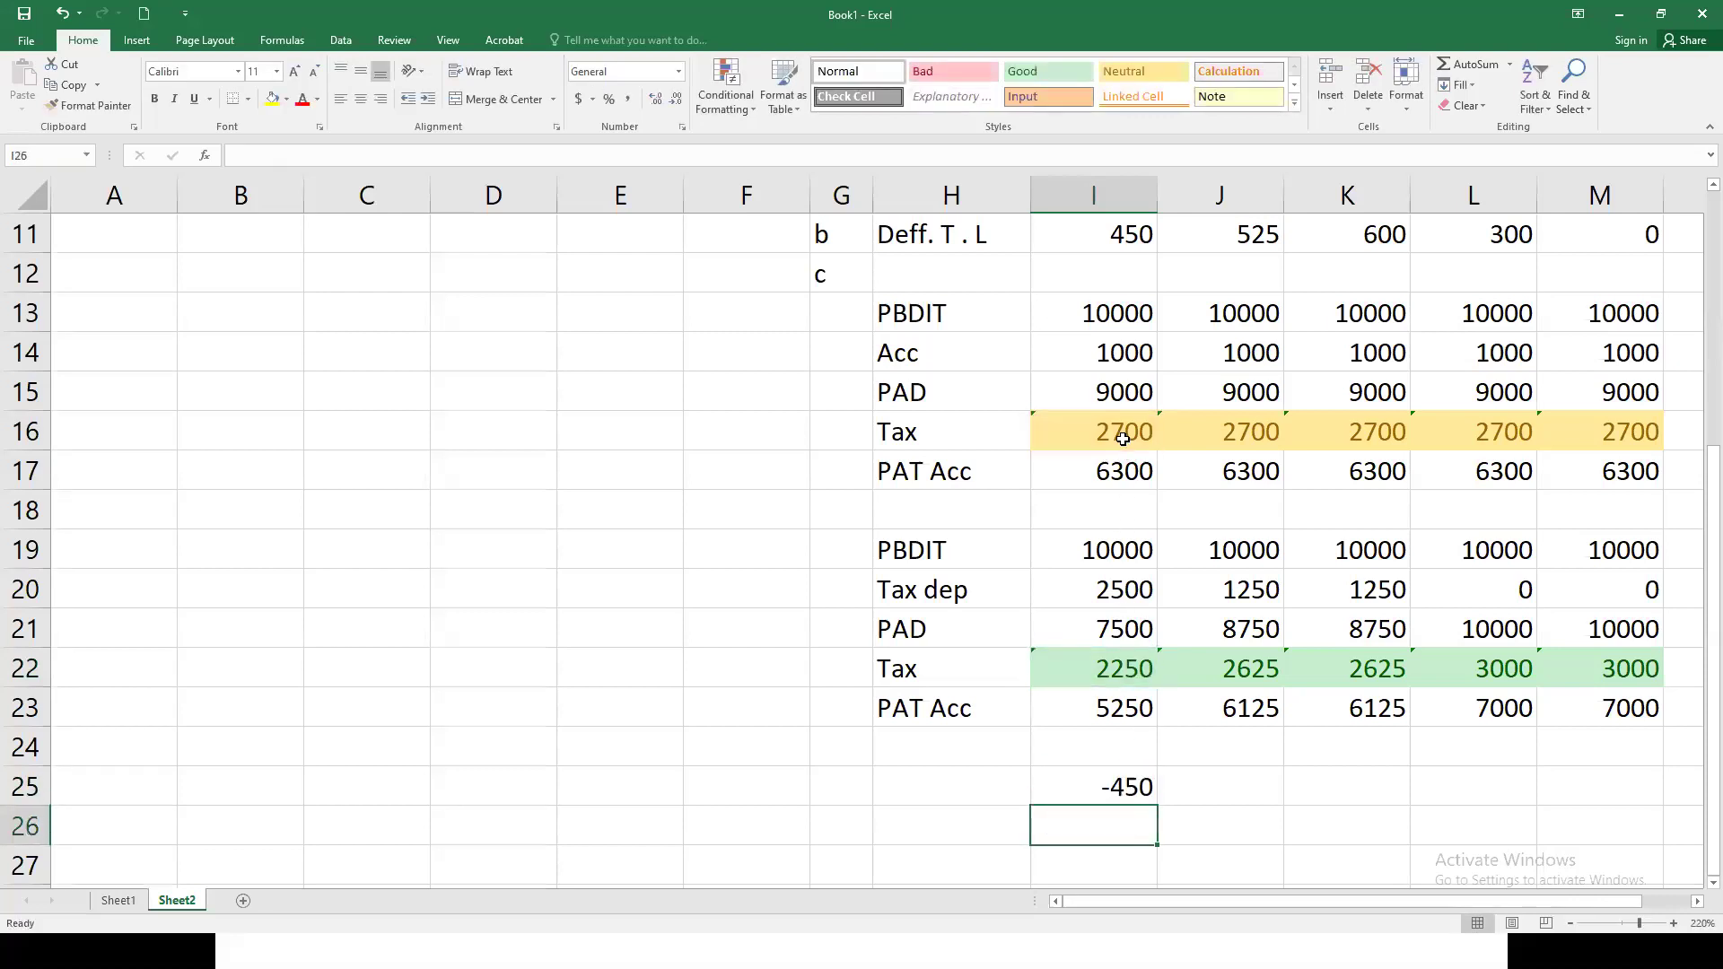
{"action": "left_click", "coordinate": [1128, 783]}
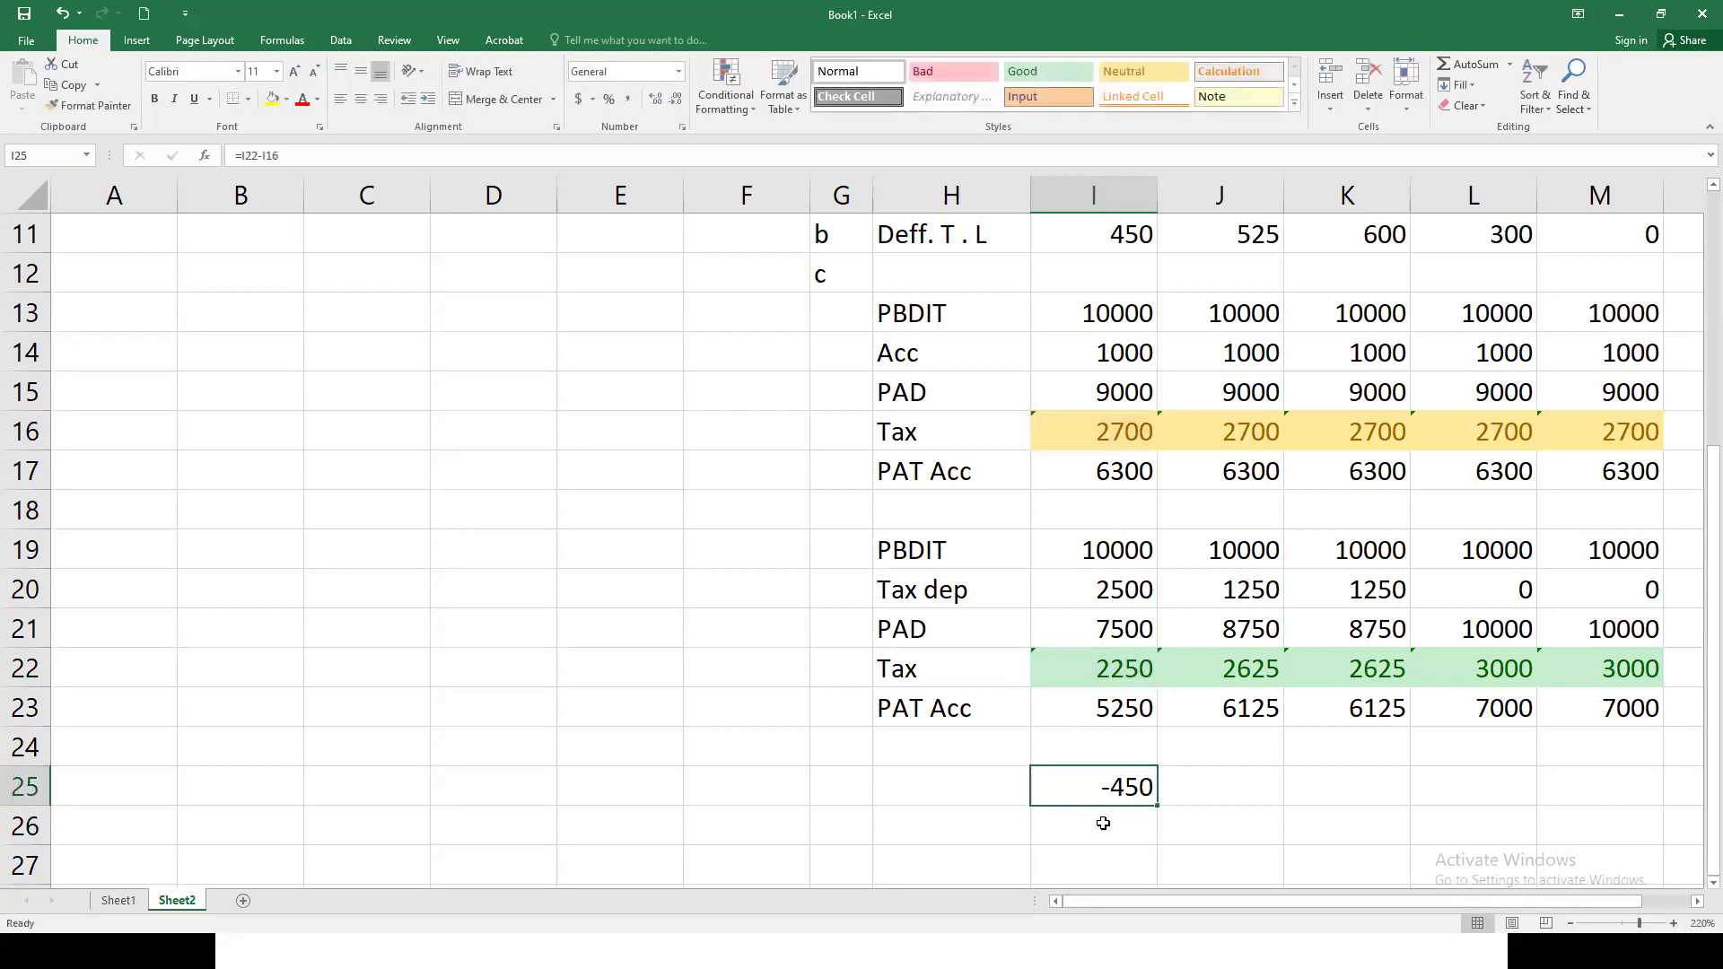
{"action": "left_click", "coordinate": [1024, 791]}
Step: Delete the question picture from the sheet and clear the A, b, c labels in G10:G12
{"action": "scroll", "coordinate": [1069, 818], "scroll_direction": "up", "scroll_amount": 1}
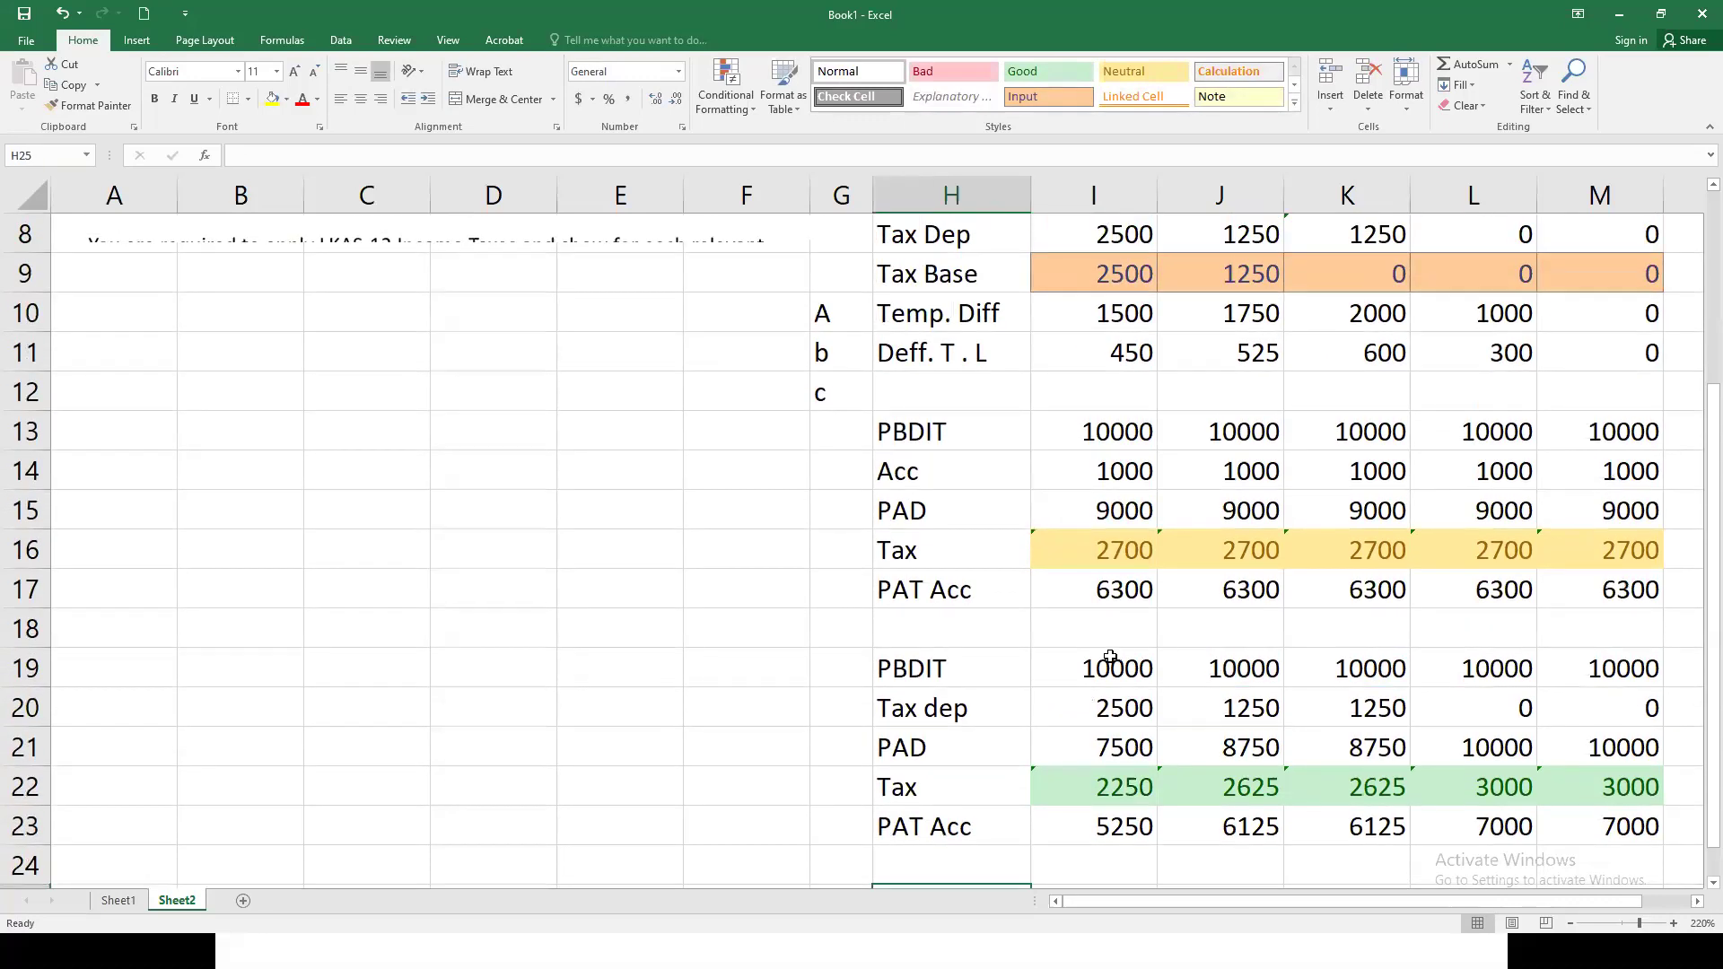
{"action": "scroll", "coordinate": [1110, 656], "scroll_direction": "down", "scroll_amount": 1}
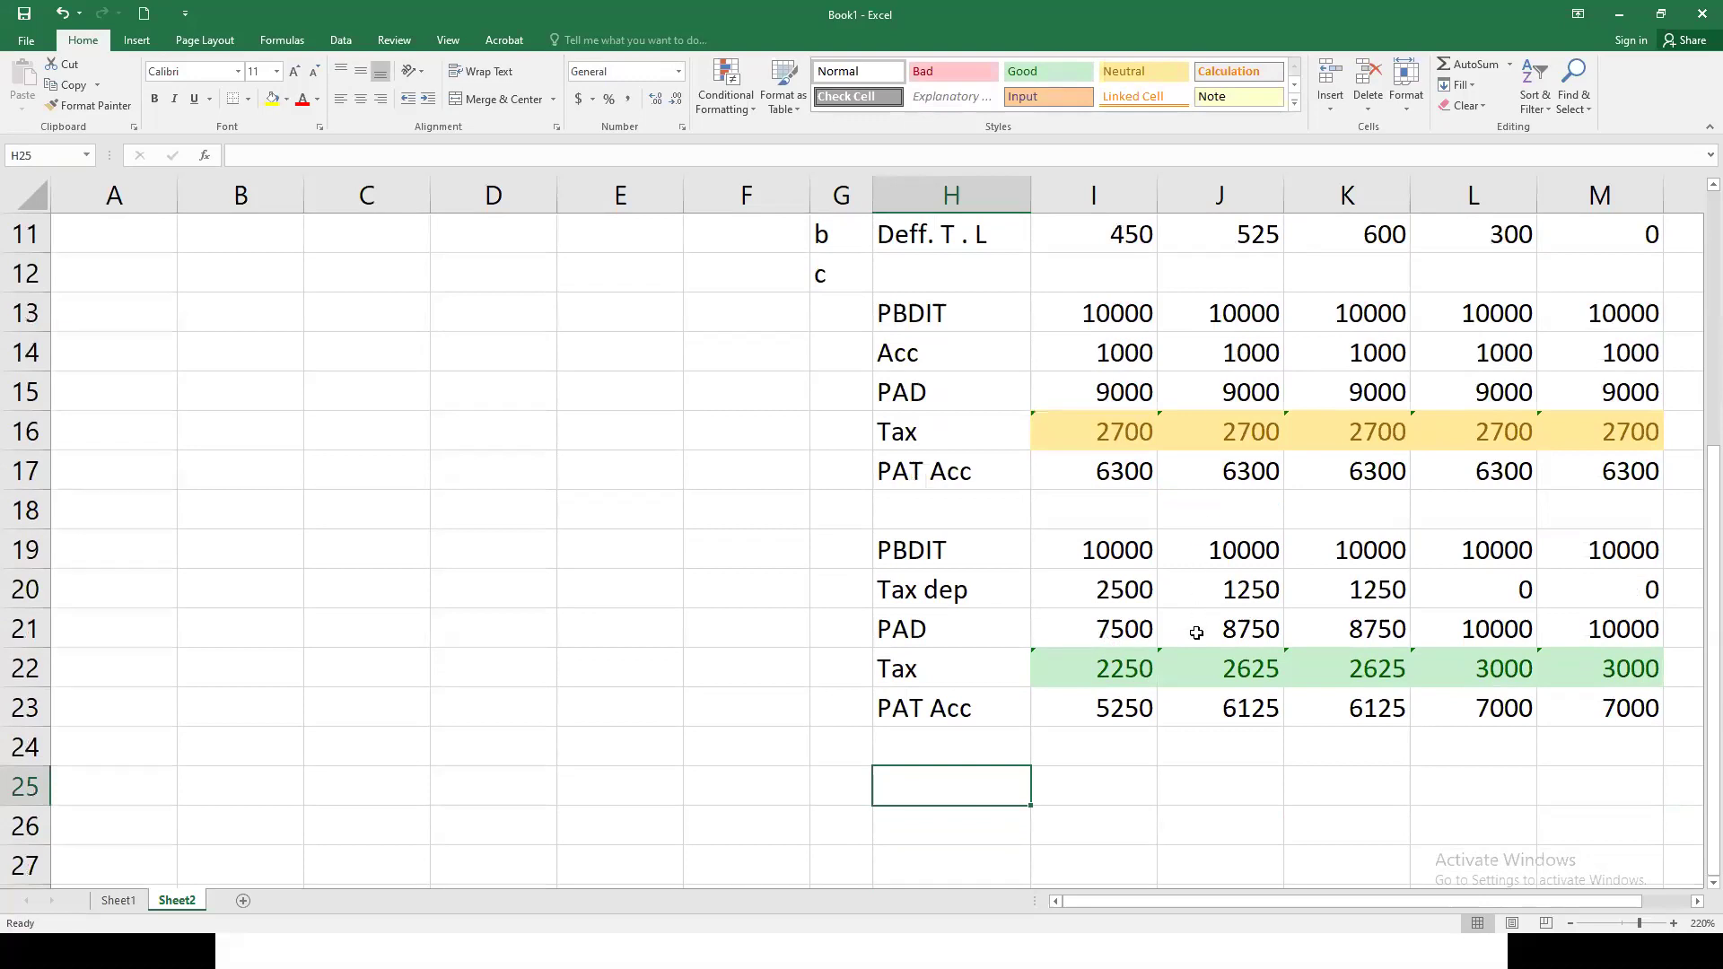
{"action": "scroll", "coordinate": [1180, 641], "scroll_direction": "up", "scroll_amount": 3}
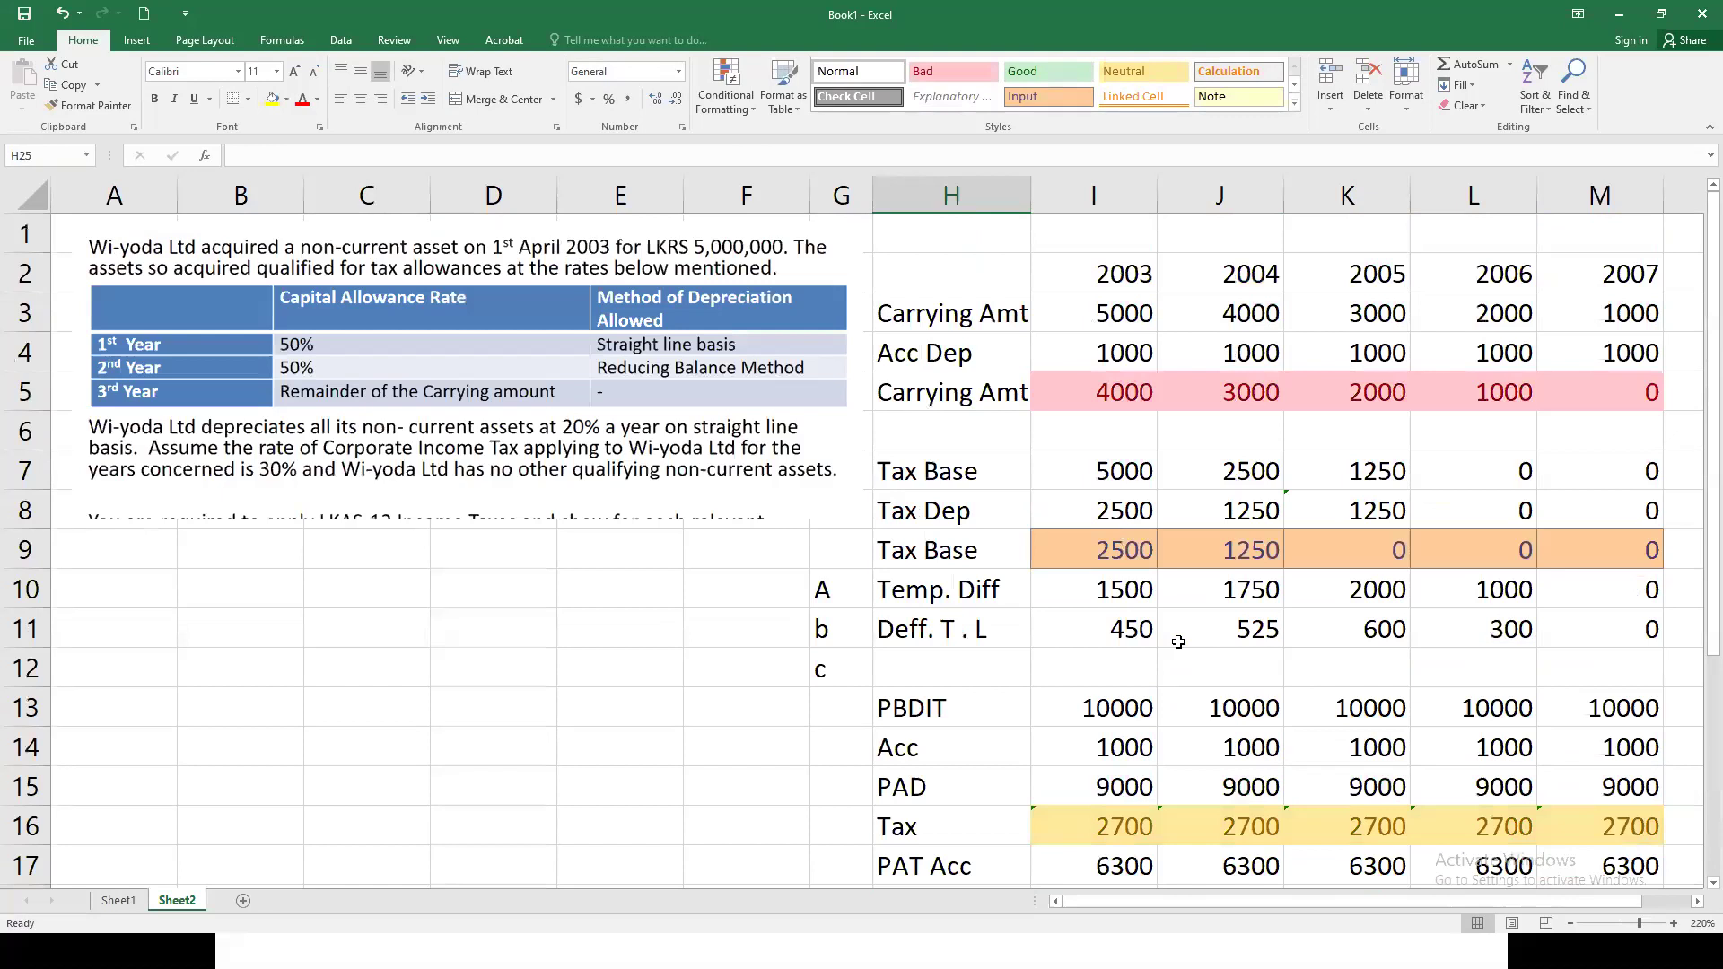
{"action": "left_click", "coordinate": [646, 327]}
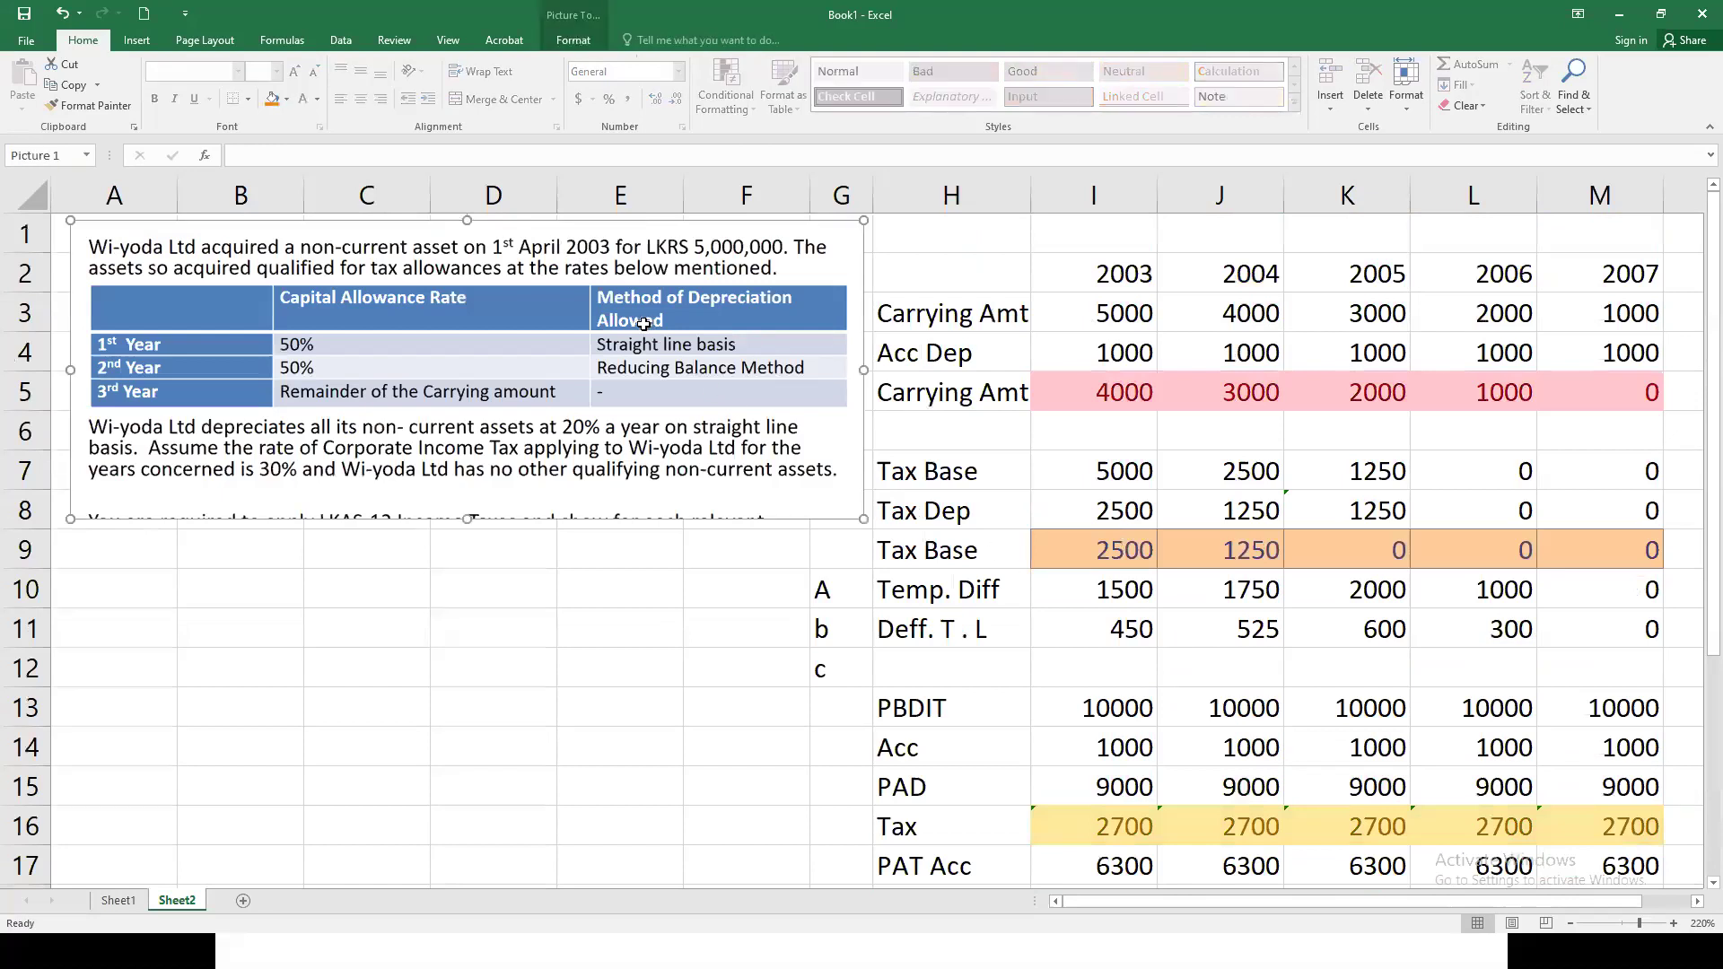
{"action": "key", "text": "Delete"}
{"action": "left_click_drag", "start_coordinate": [824, 583], "coordinate": [824, 675]}
{"action": "key", "text": "Delete"}
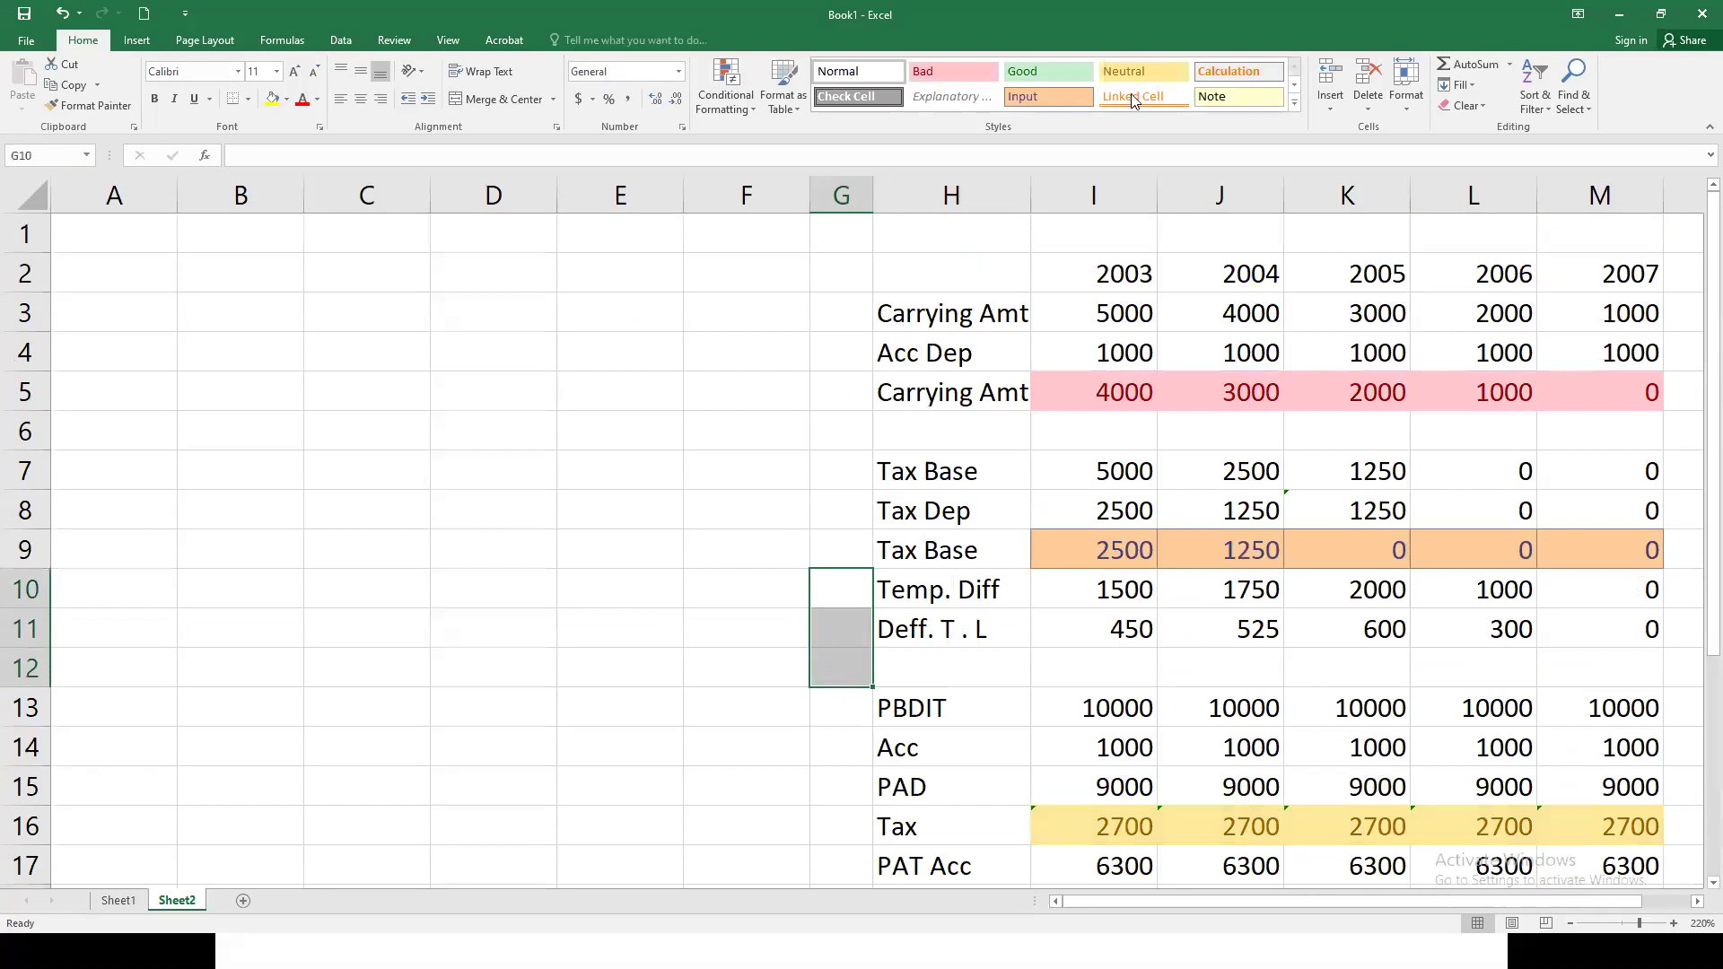
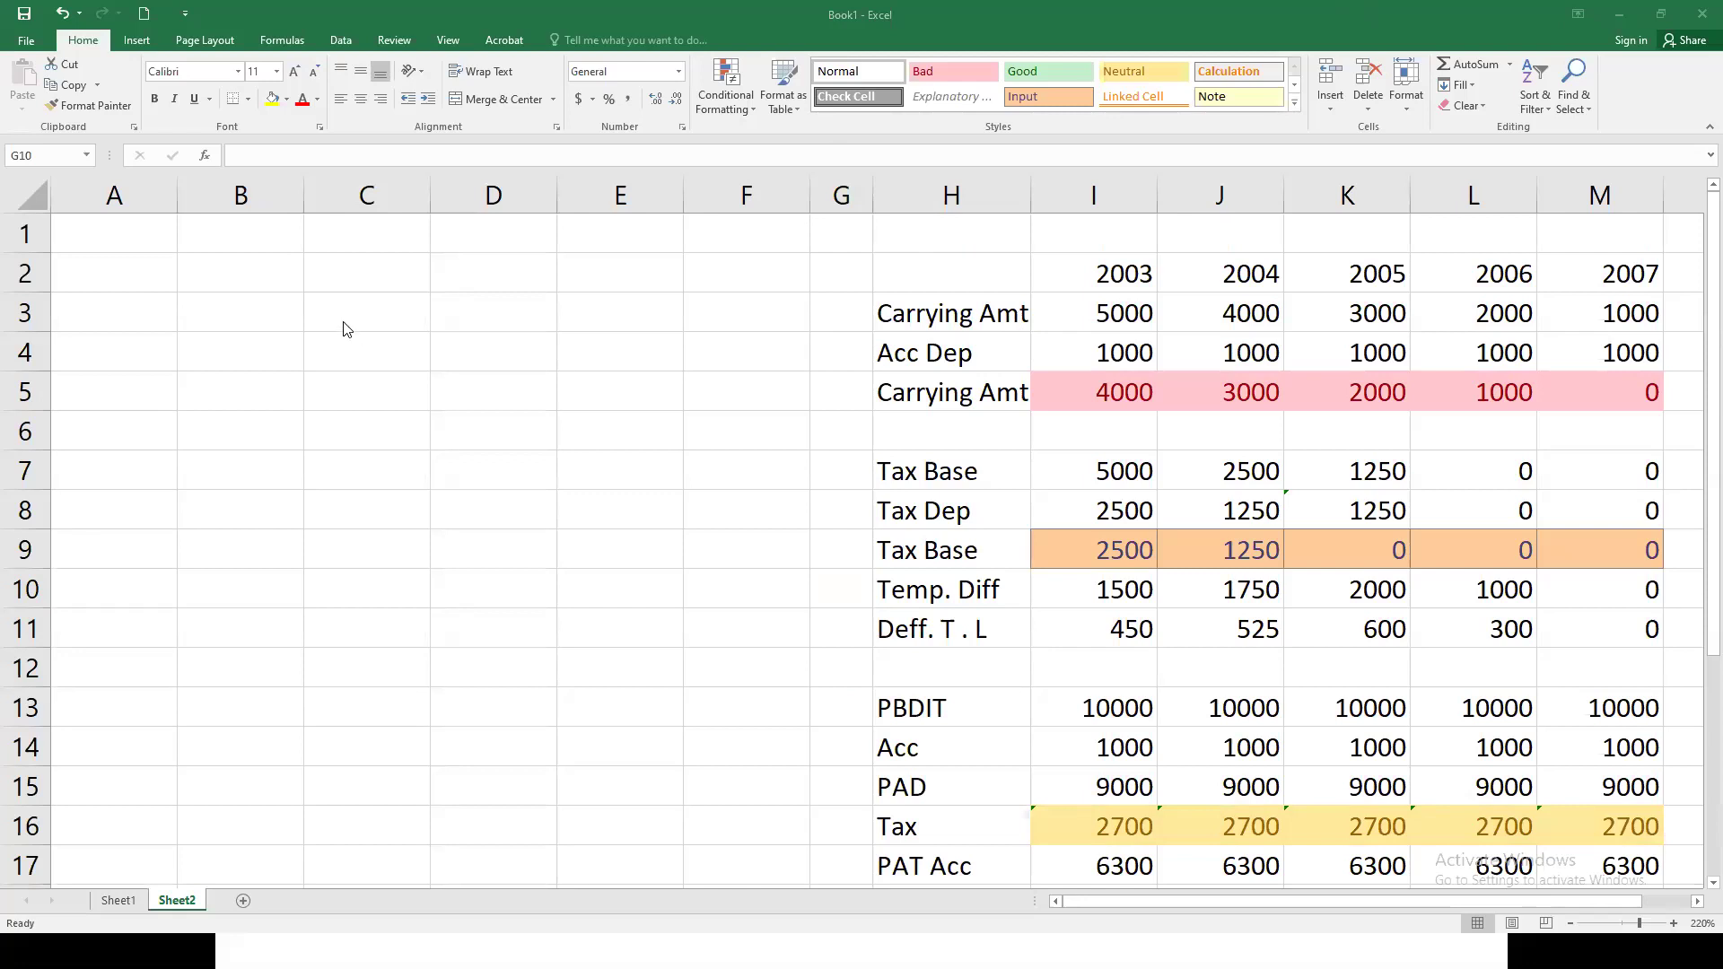
Step: Label H25 as Tax and link I25 to the first year's tax figure in the tax-depreciation computation with =I22
{"action": "left_click", "coordinate": [158, 296]}
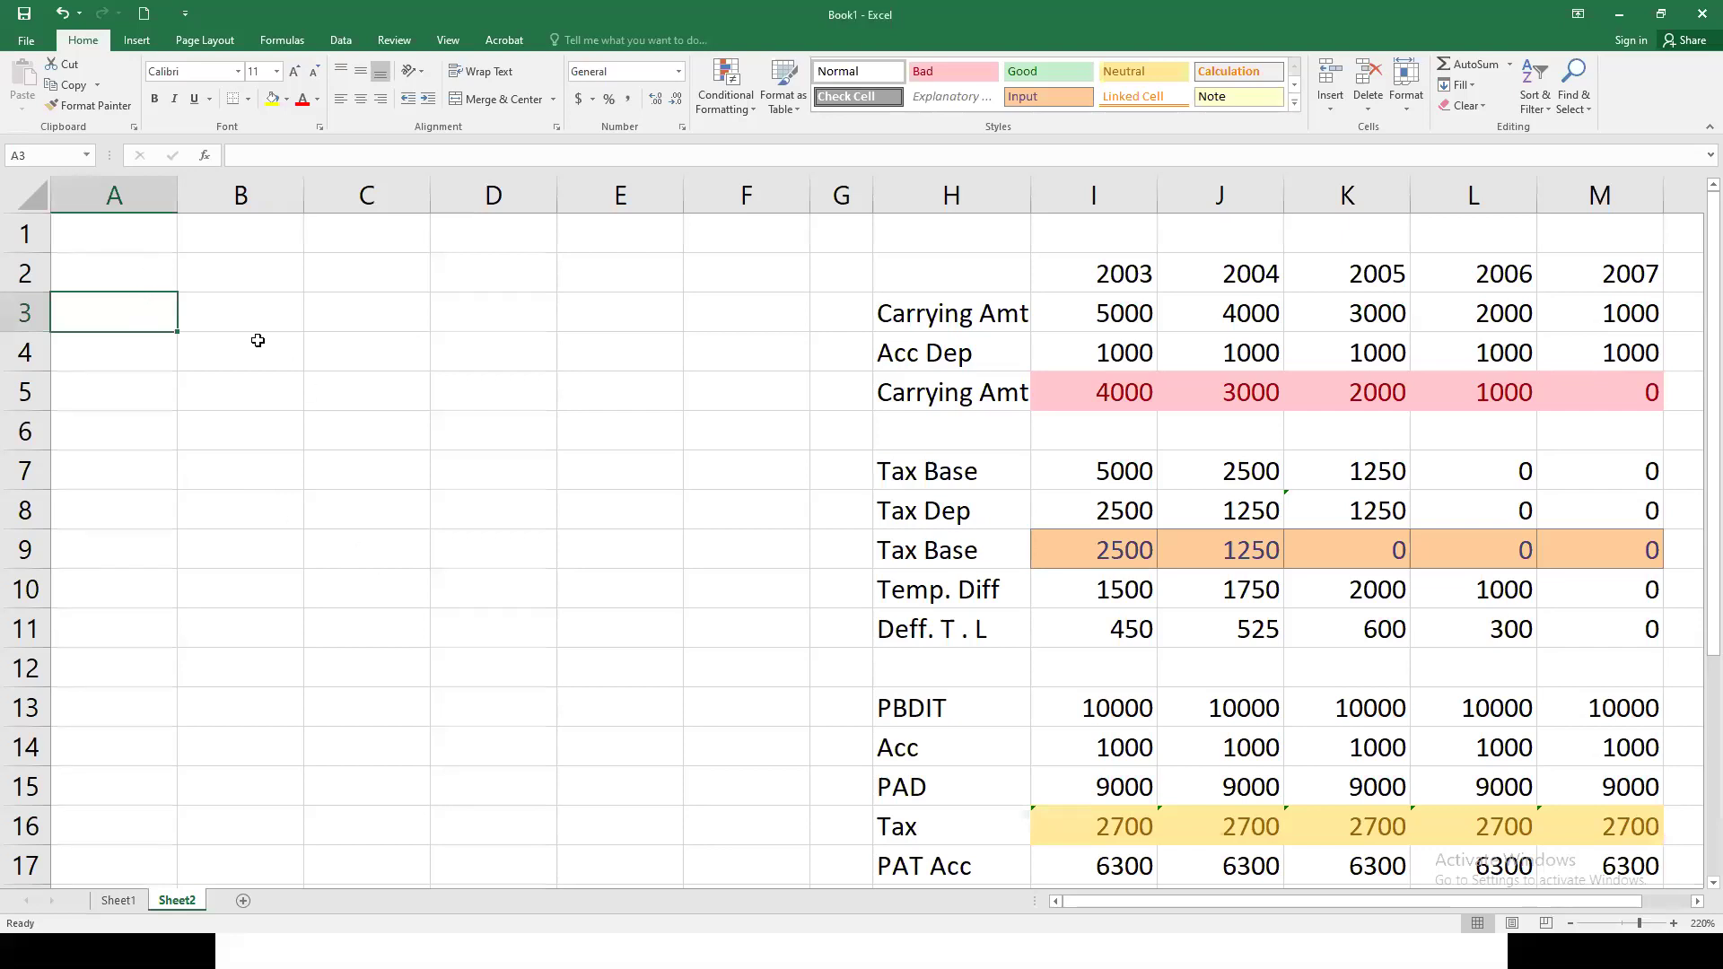
{"action": "scroll", "coordinate": [1099, 791], "scroll_direction": "down", "scroll_amount": 1}
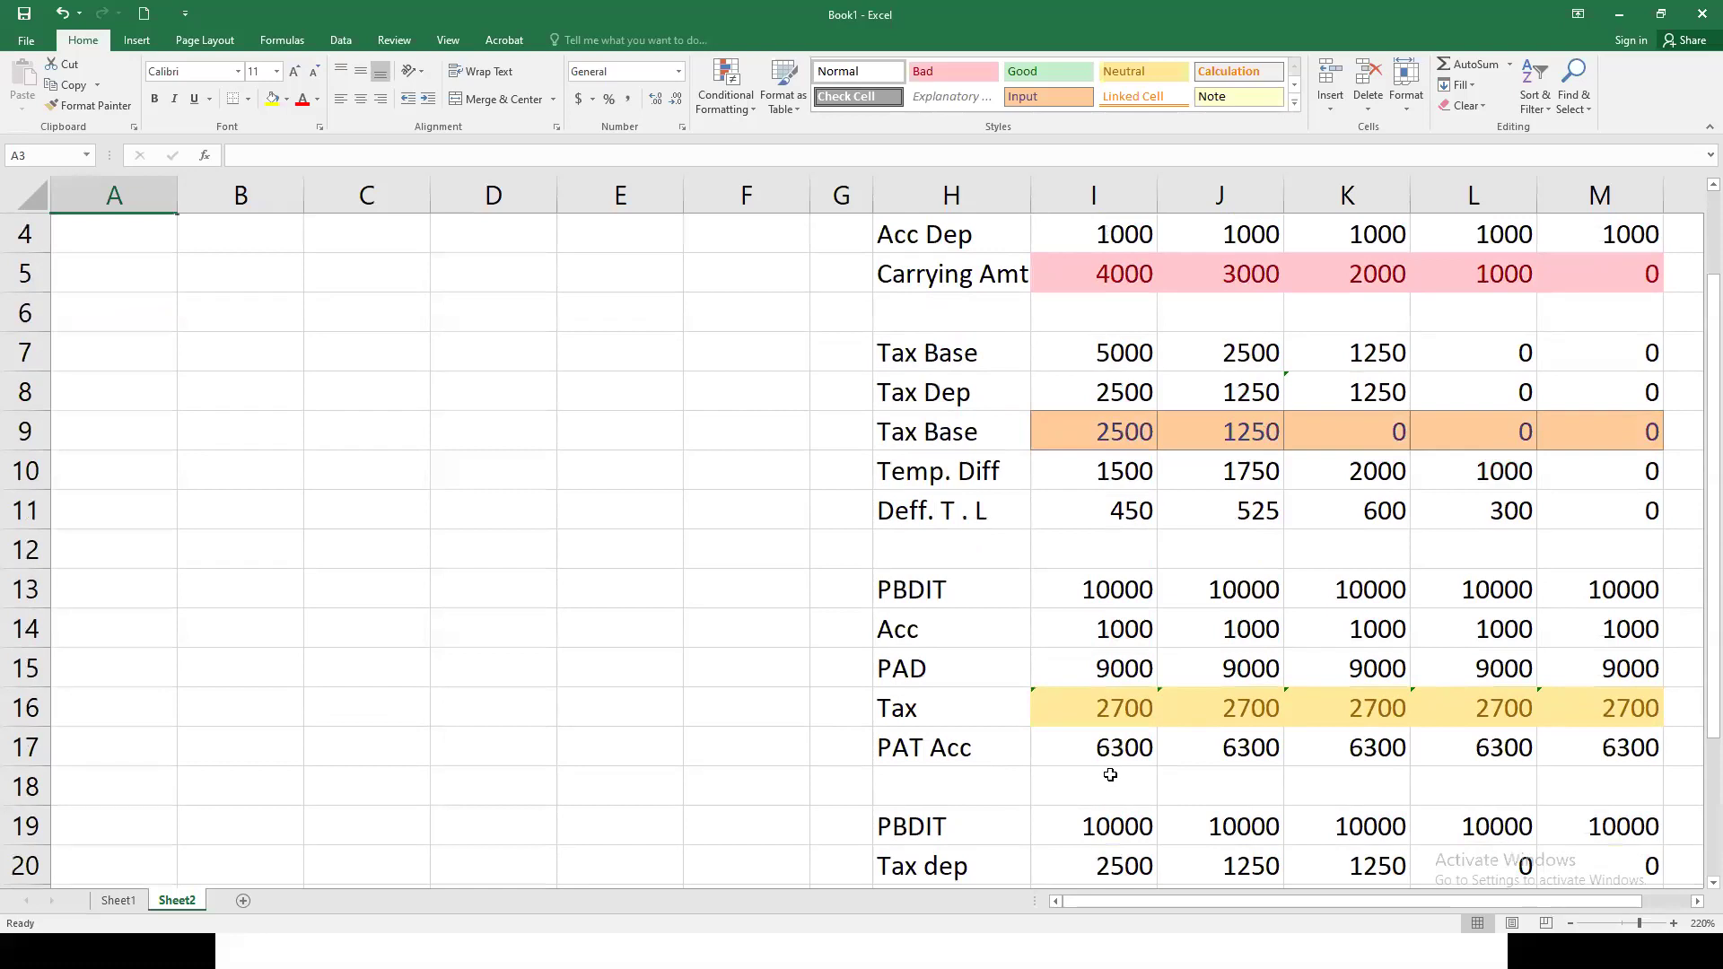
{"action": "scroll", "coordinate": [1110, 769], "scroll_direction": "down", "scroll_amount": 3}
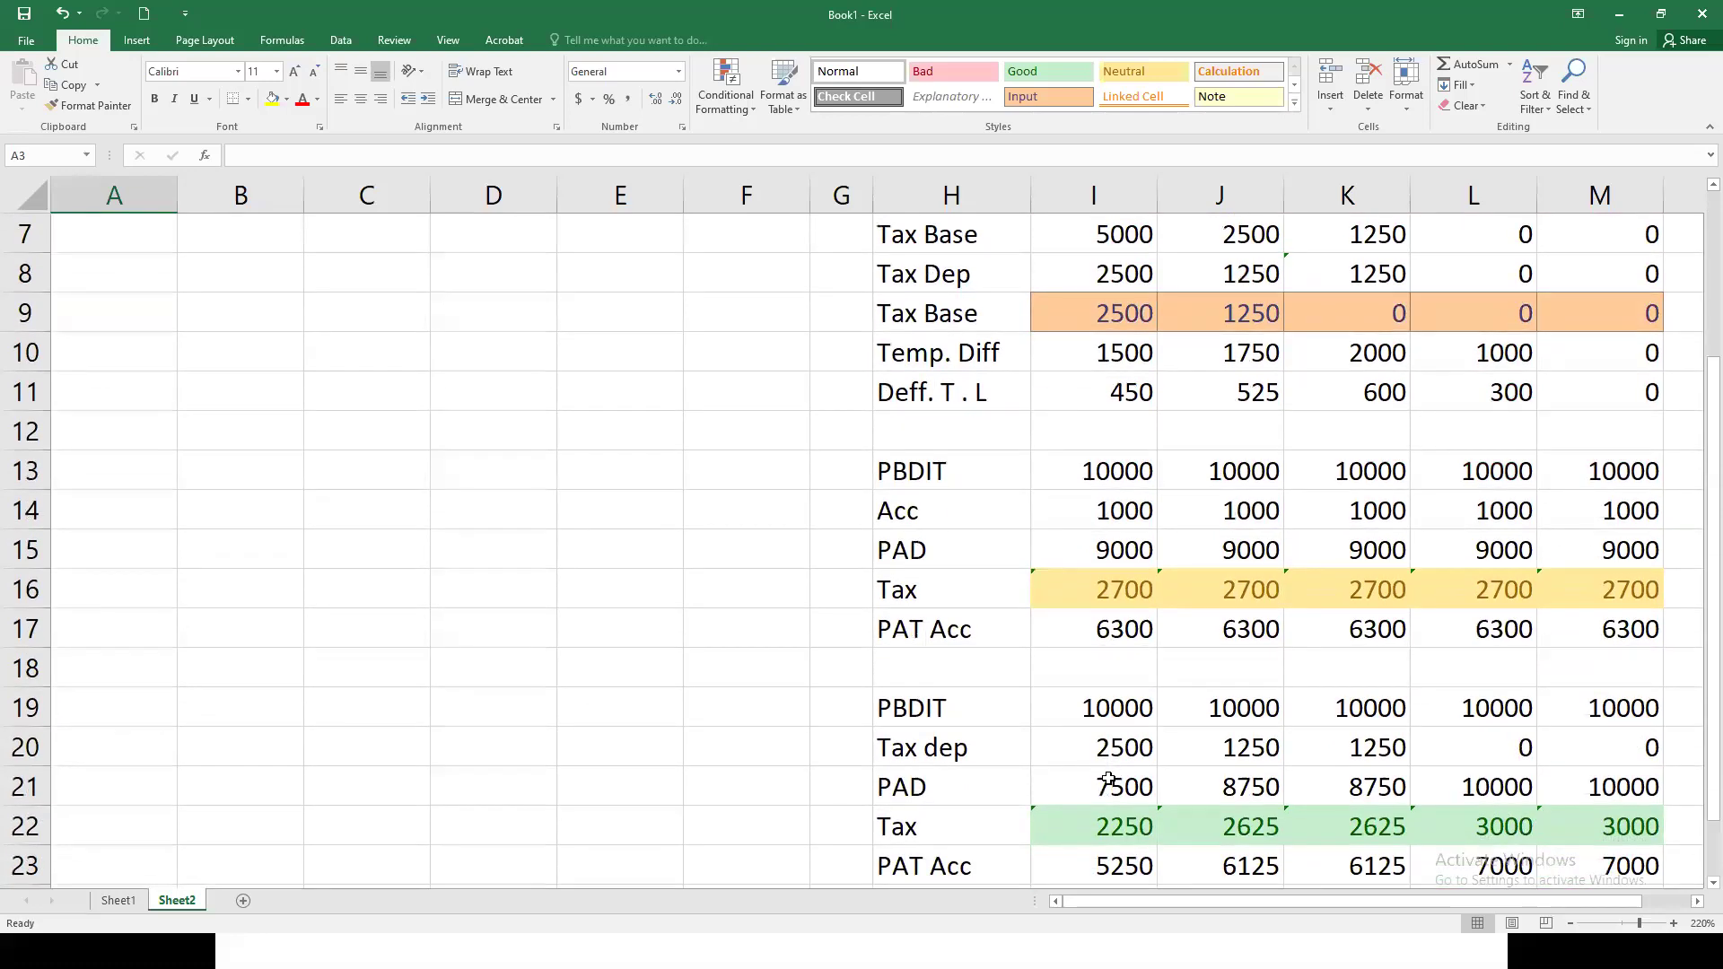
{"action": "left_click", "coordinate": [1119, 600]}
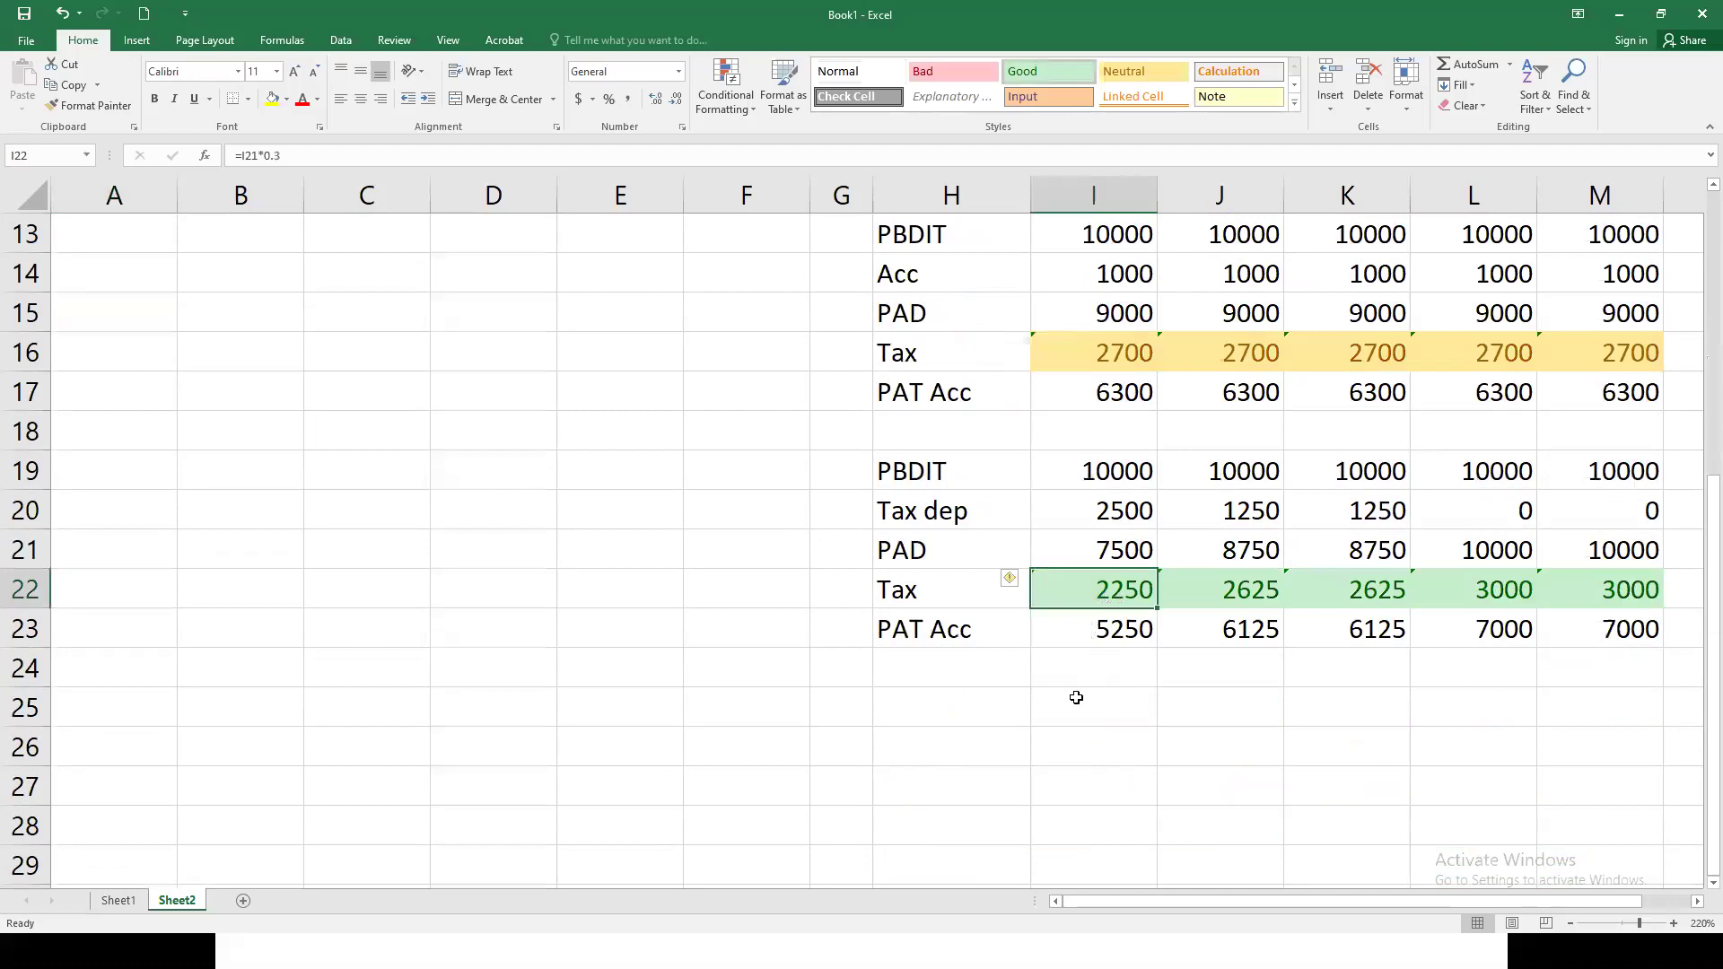
{"action": "left_click", "coordinate": [936, 716]}
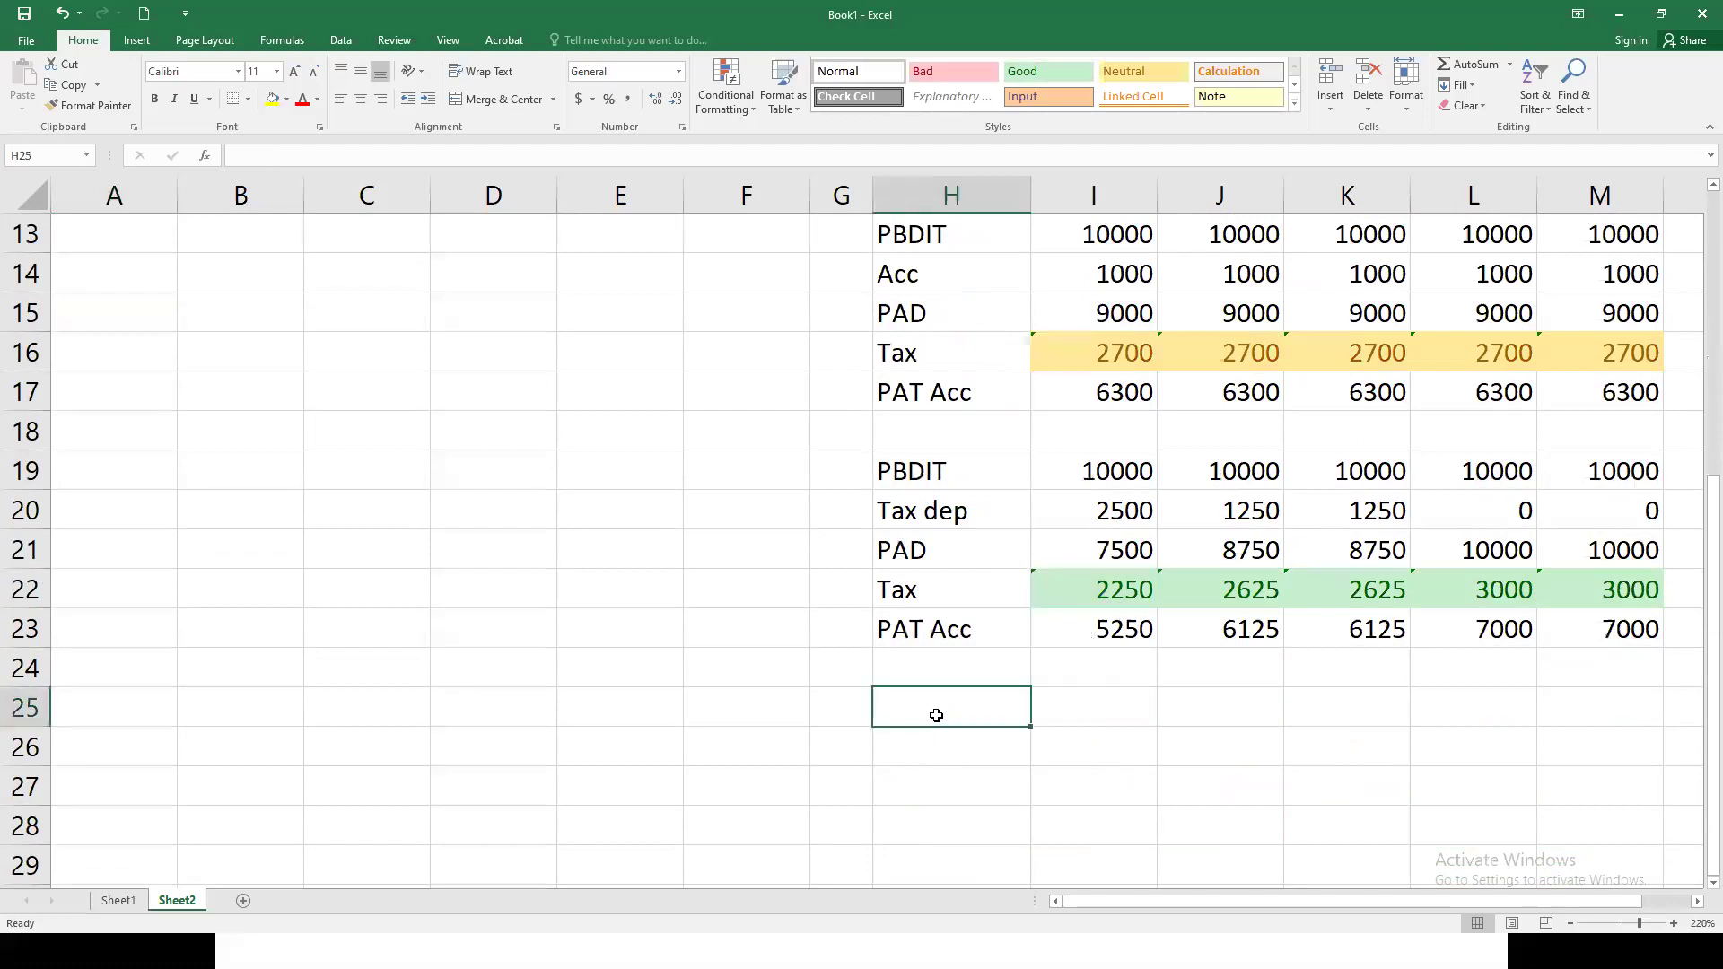
{"action": "type", "text": "Tax"}
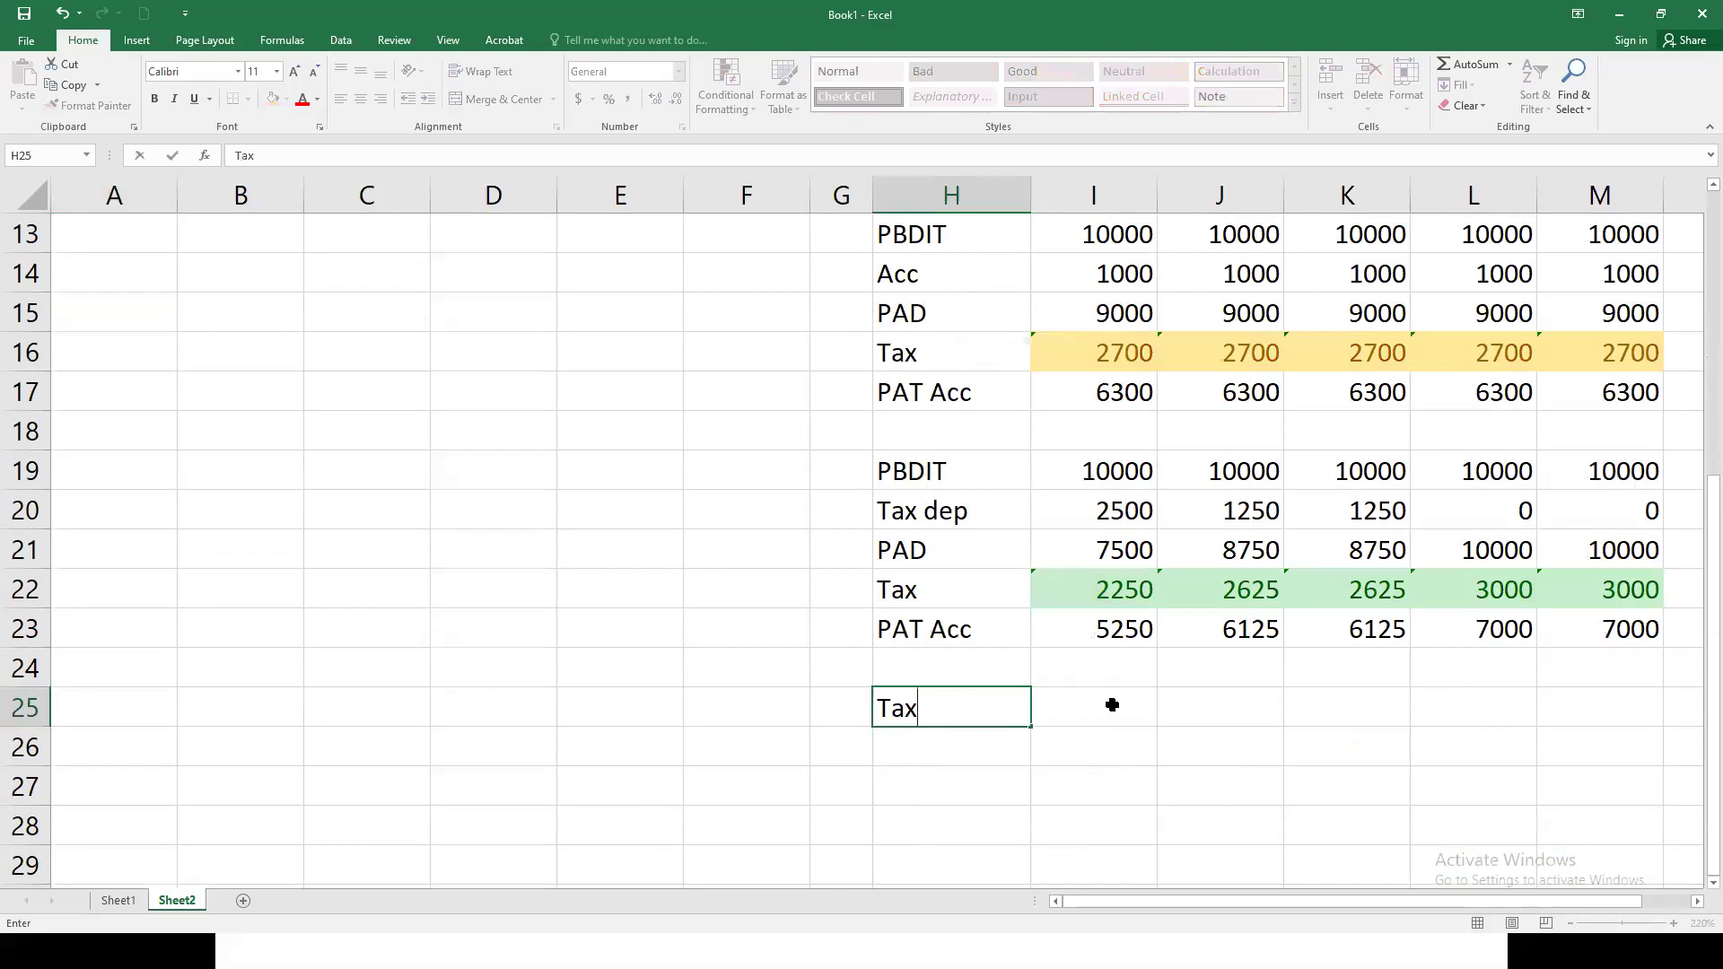
{"action": "left_click", "coordinate": [1112, 705]}
{"action": "type", "text": "="}
{"action": "left_click", "coordinate": [1114, 585]}
{"action": "key", "text": "Return"}
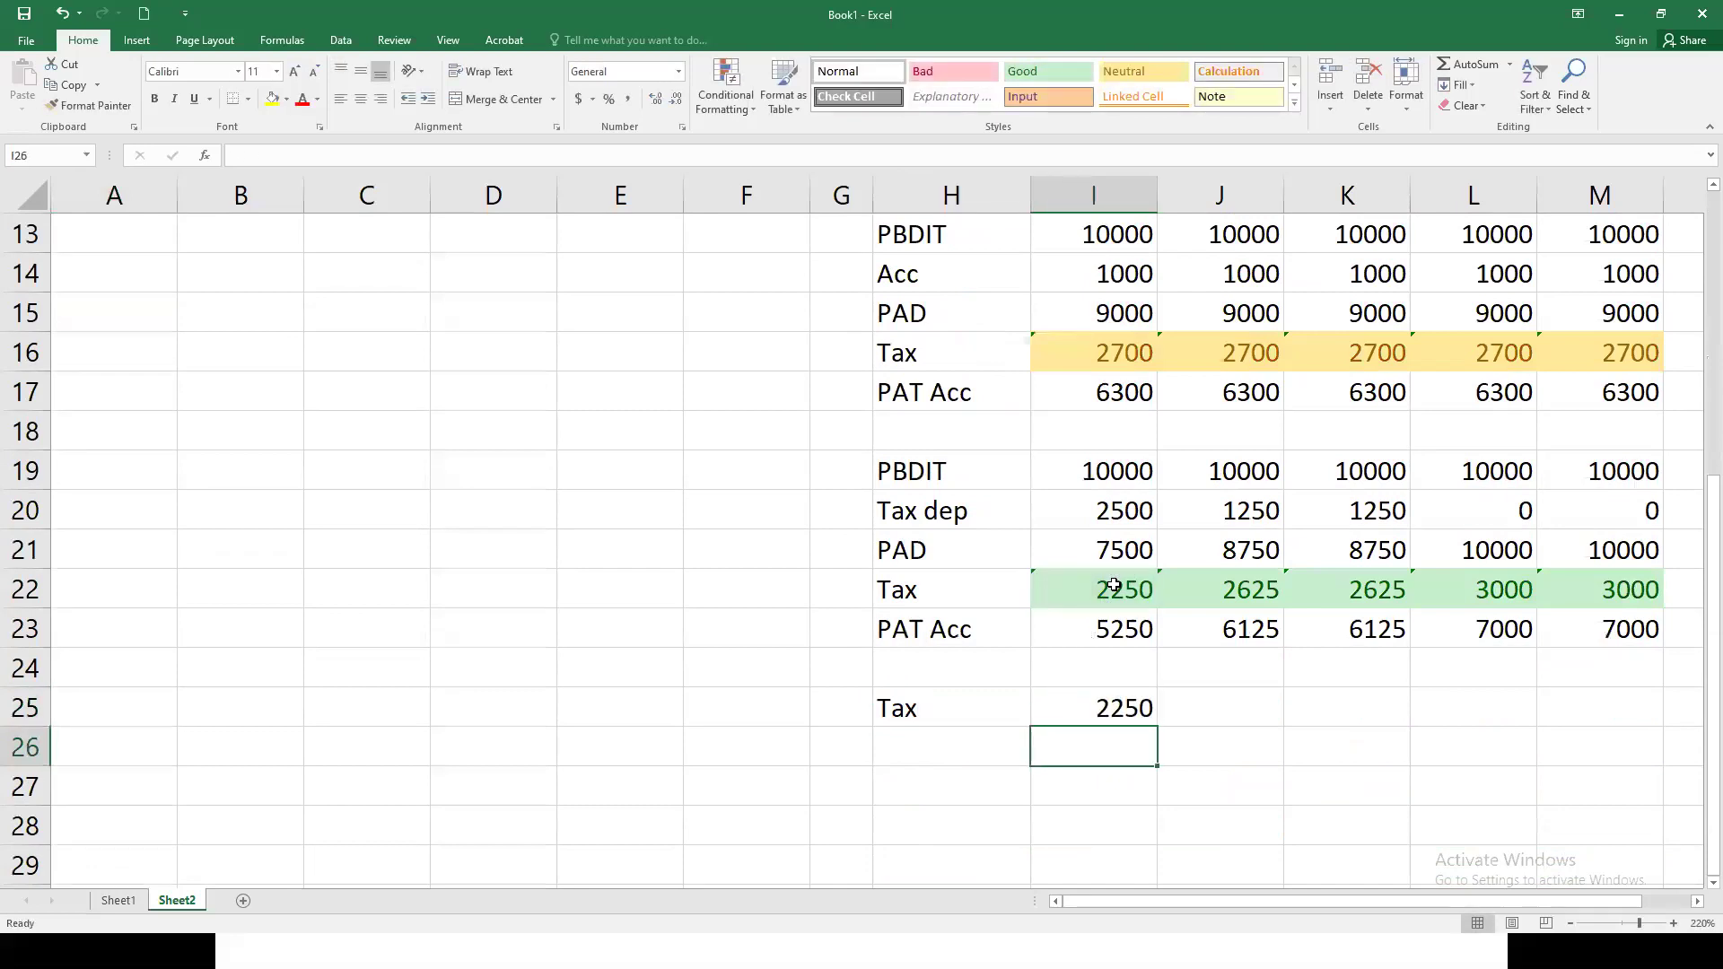
{"action": "left_click", "coordinate": [926, 755]}
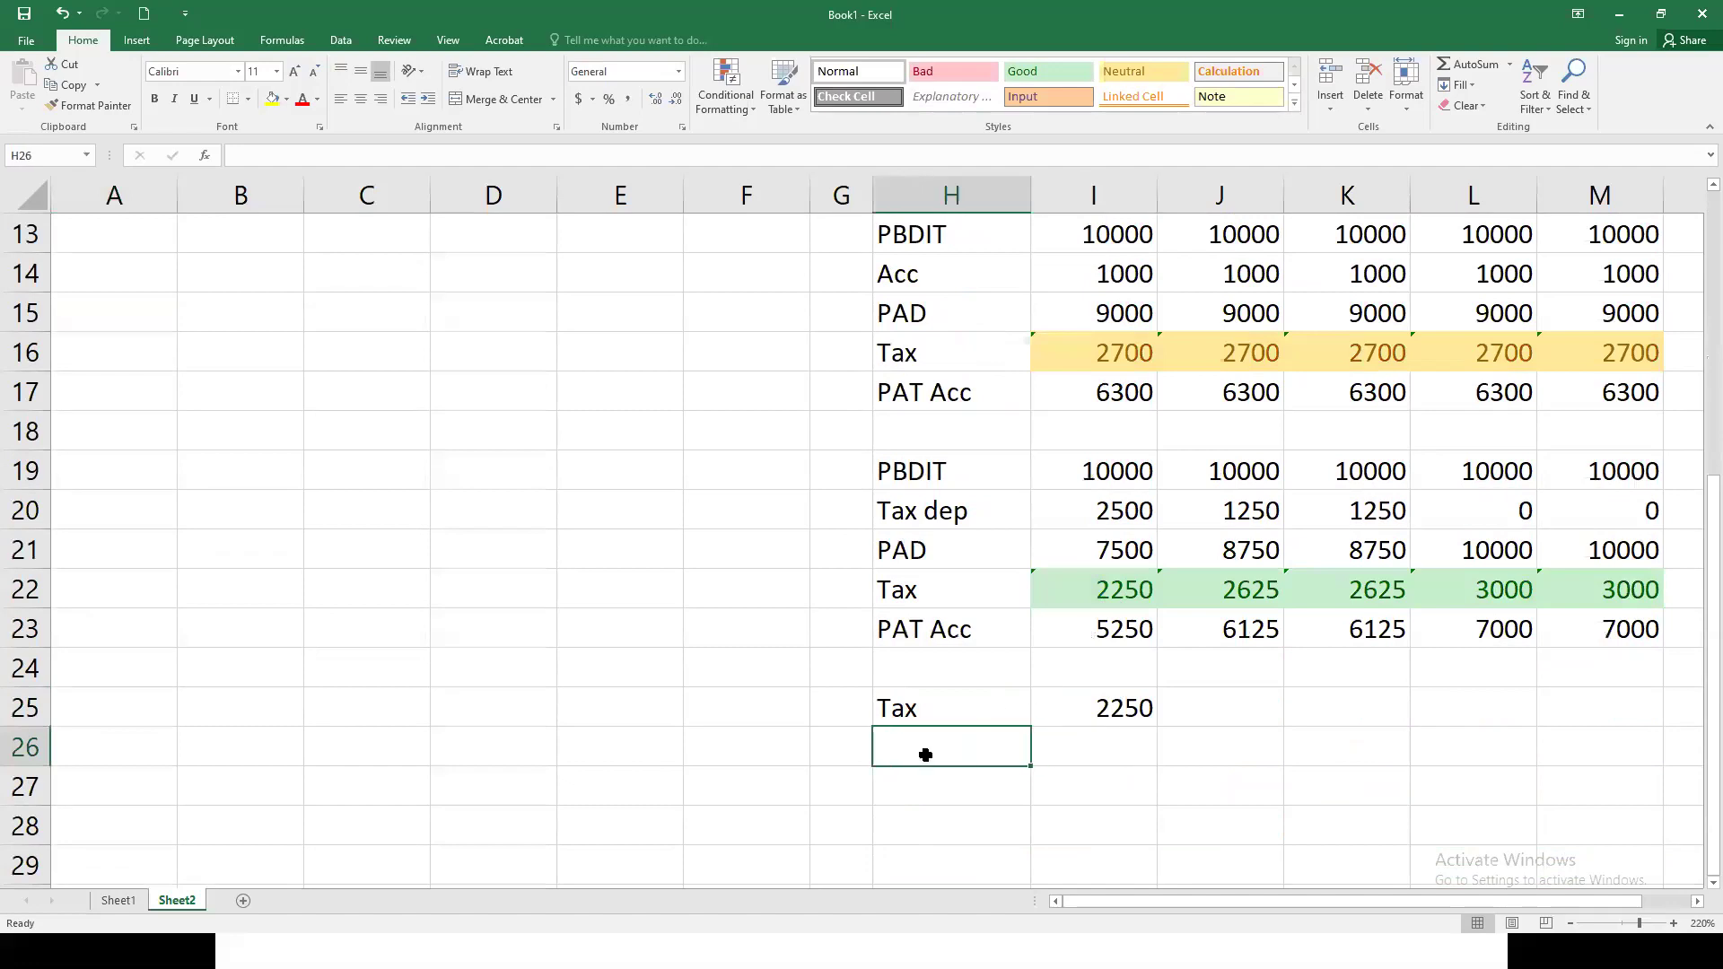
Step: Label H26 as Cash and link J26 to the first year's tax-depreciation tax figure with =I22
{"action": "type", "text": "Cash"}
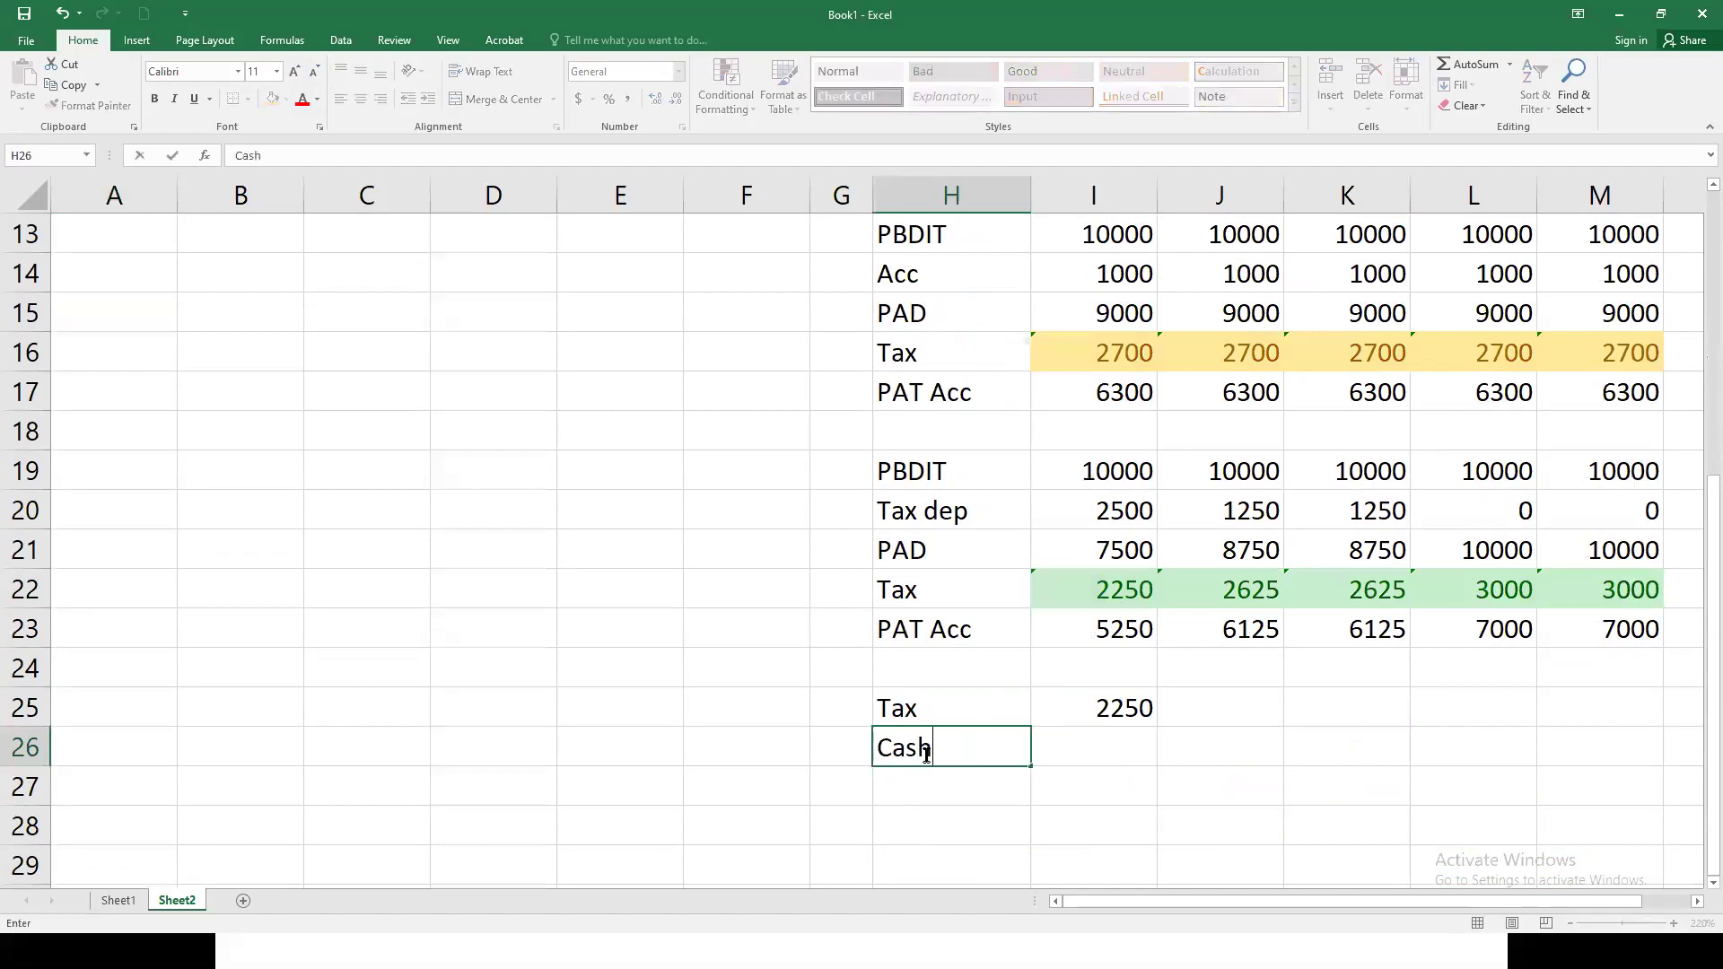
{"action": "key", "text": "Return"}
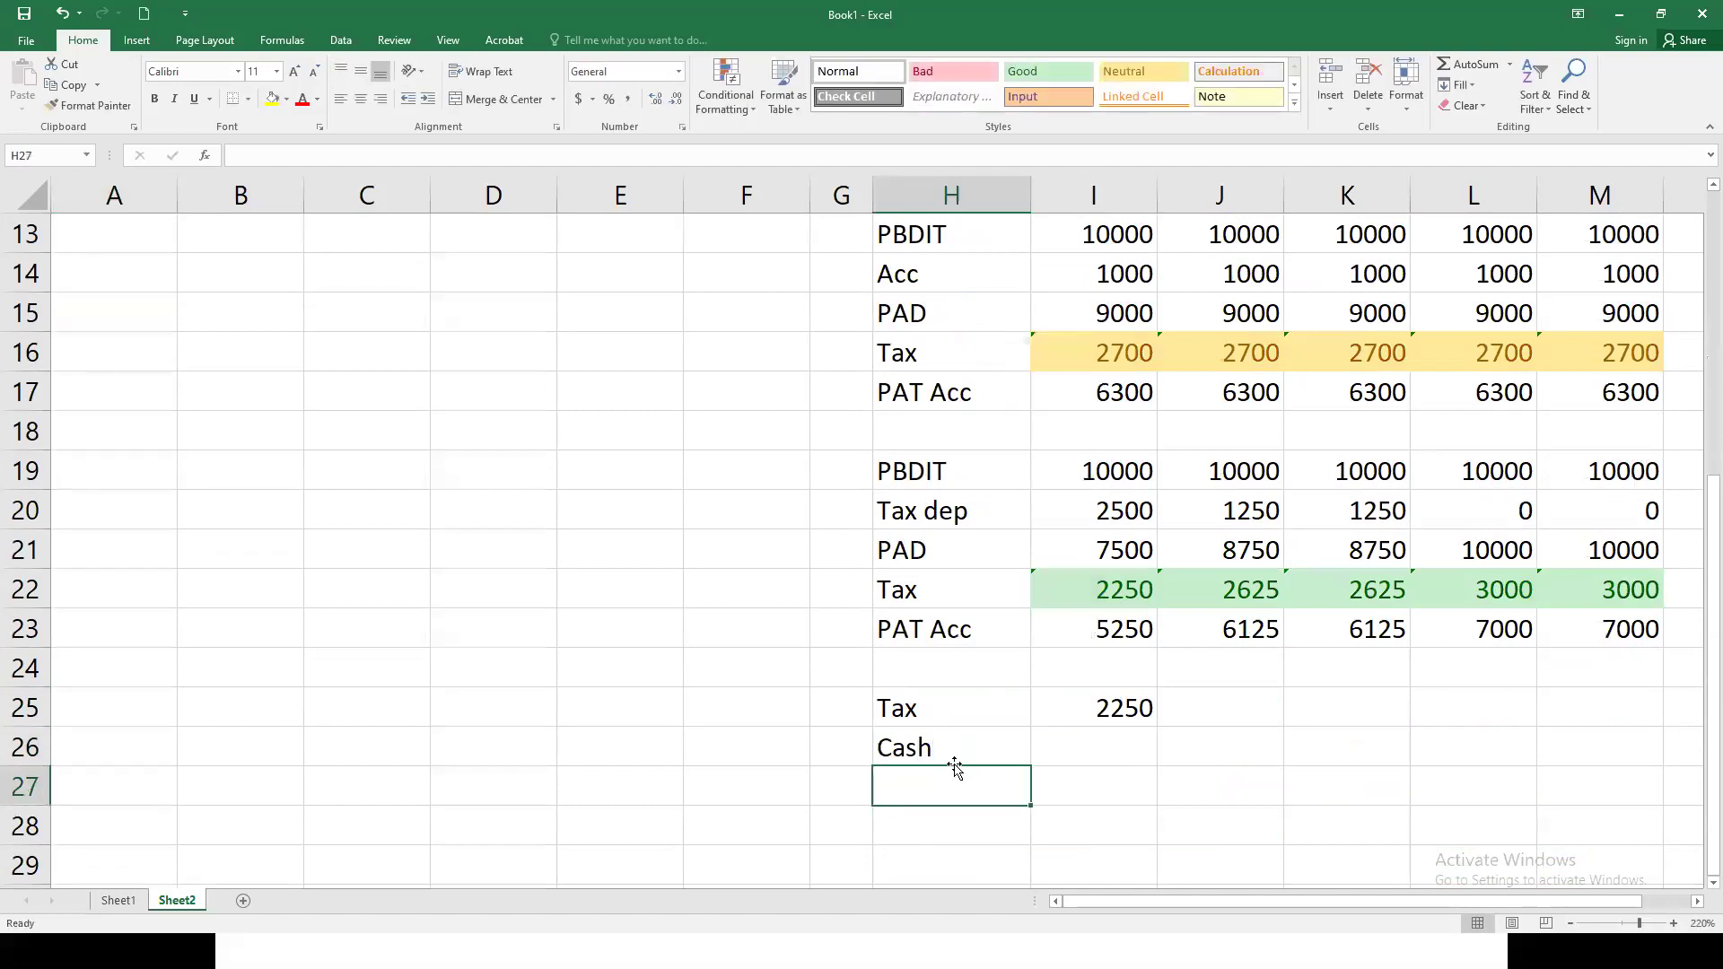
{"action": "left_click", "coordinate": [1207, 753]}
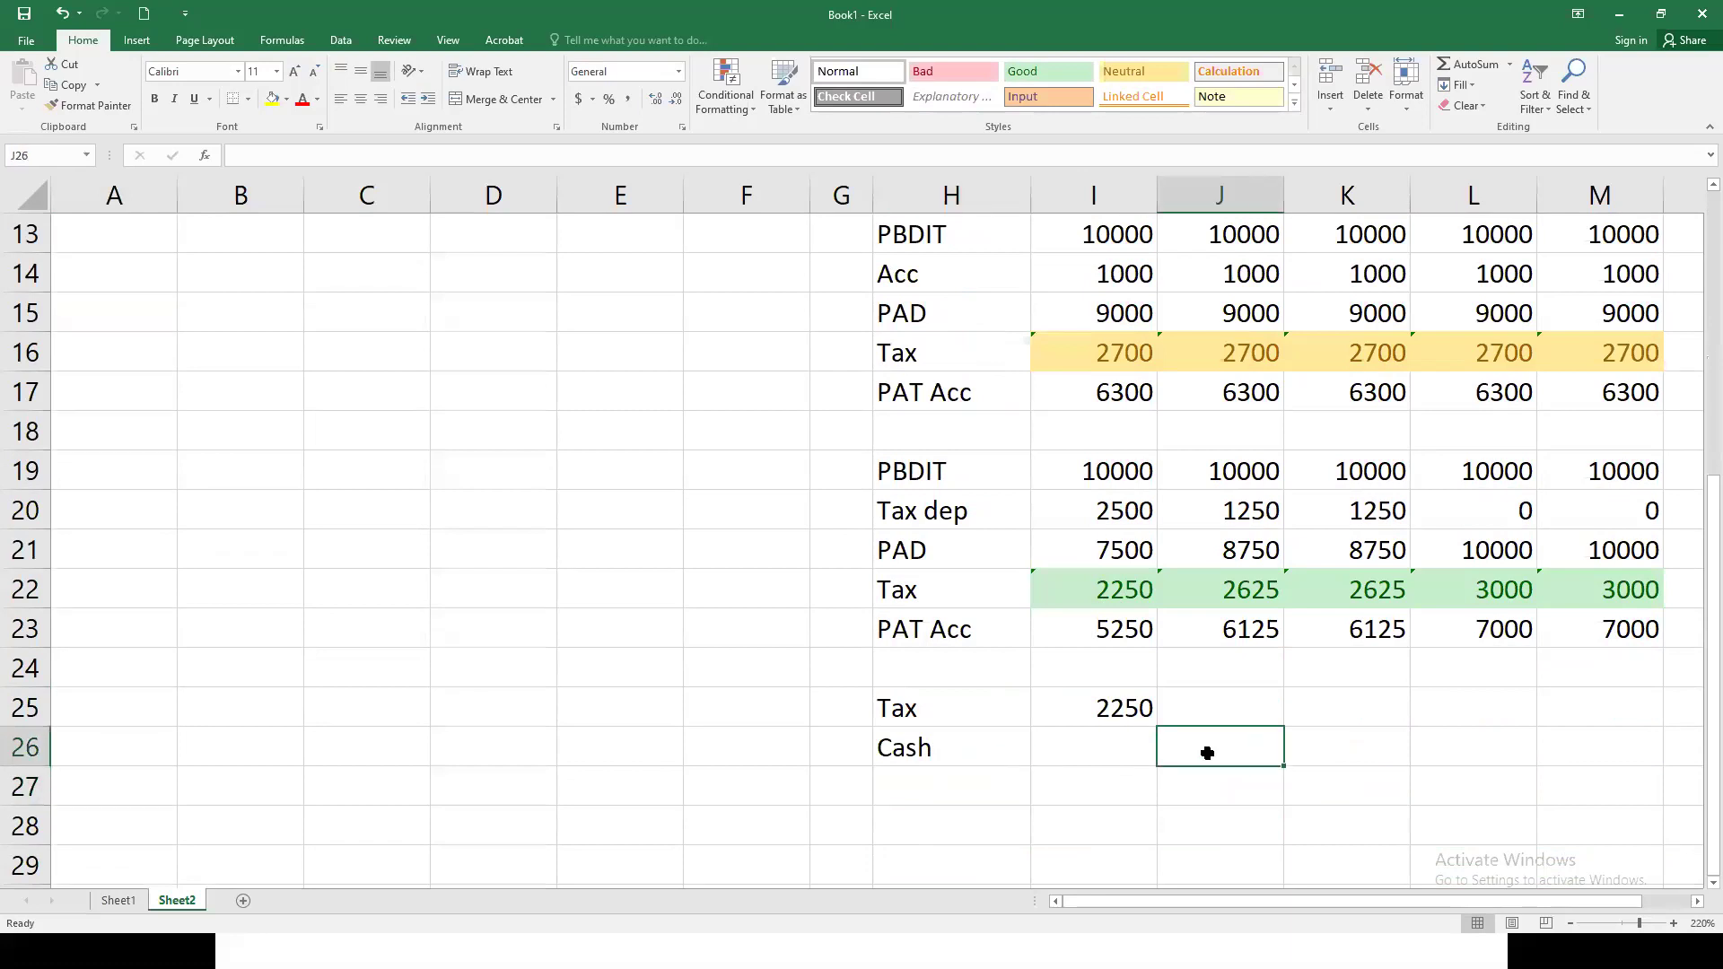
{"action": "type", "text": "="}
{"action": "left_click", "coordinate": [1099, 588]}
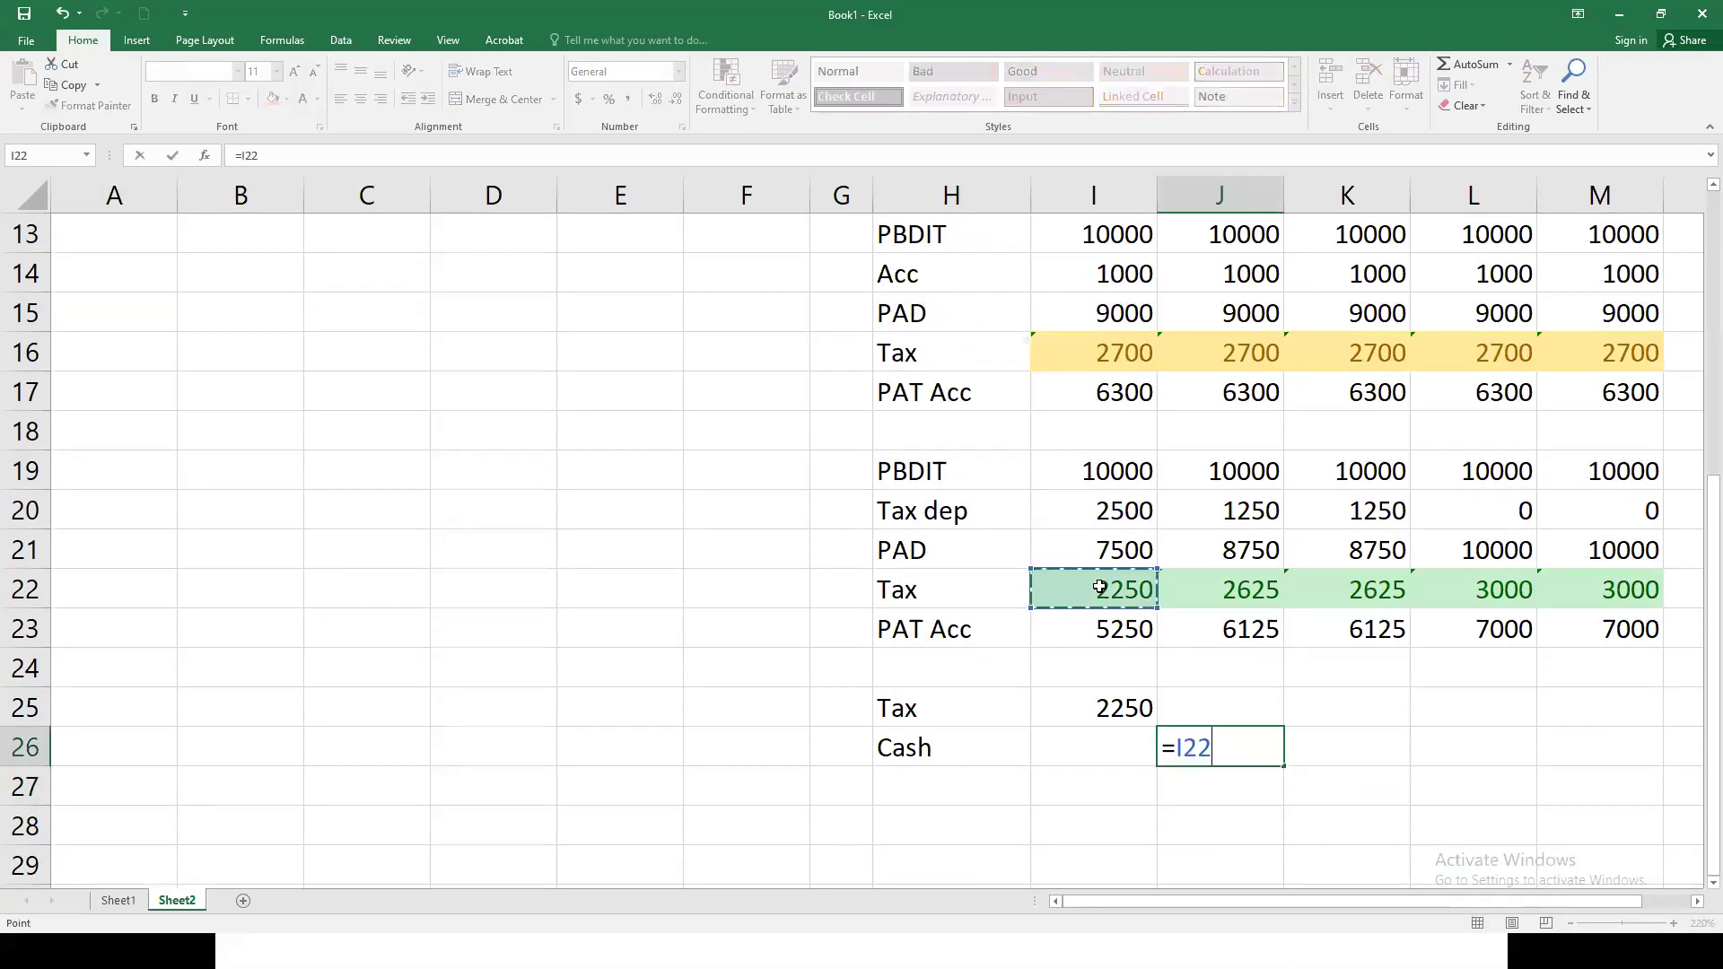
{"action": "key", "text": "Return"}
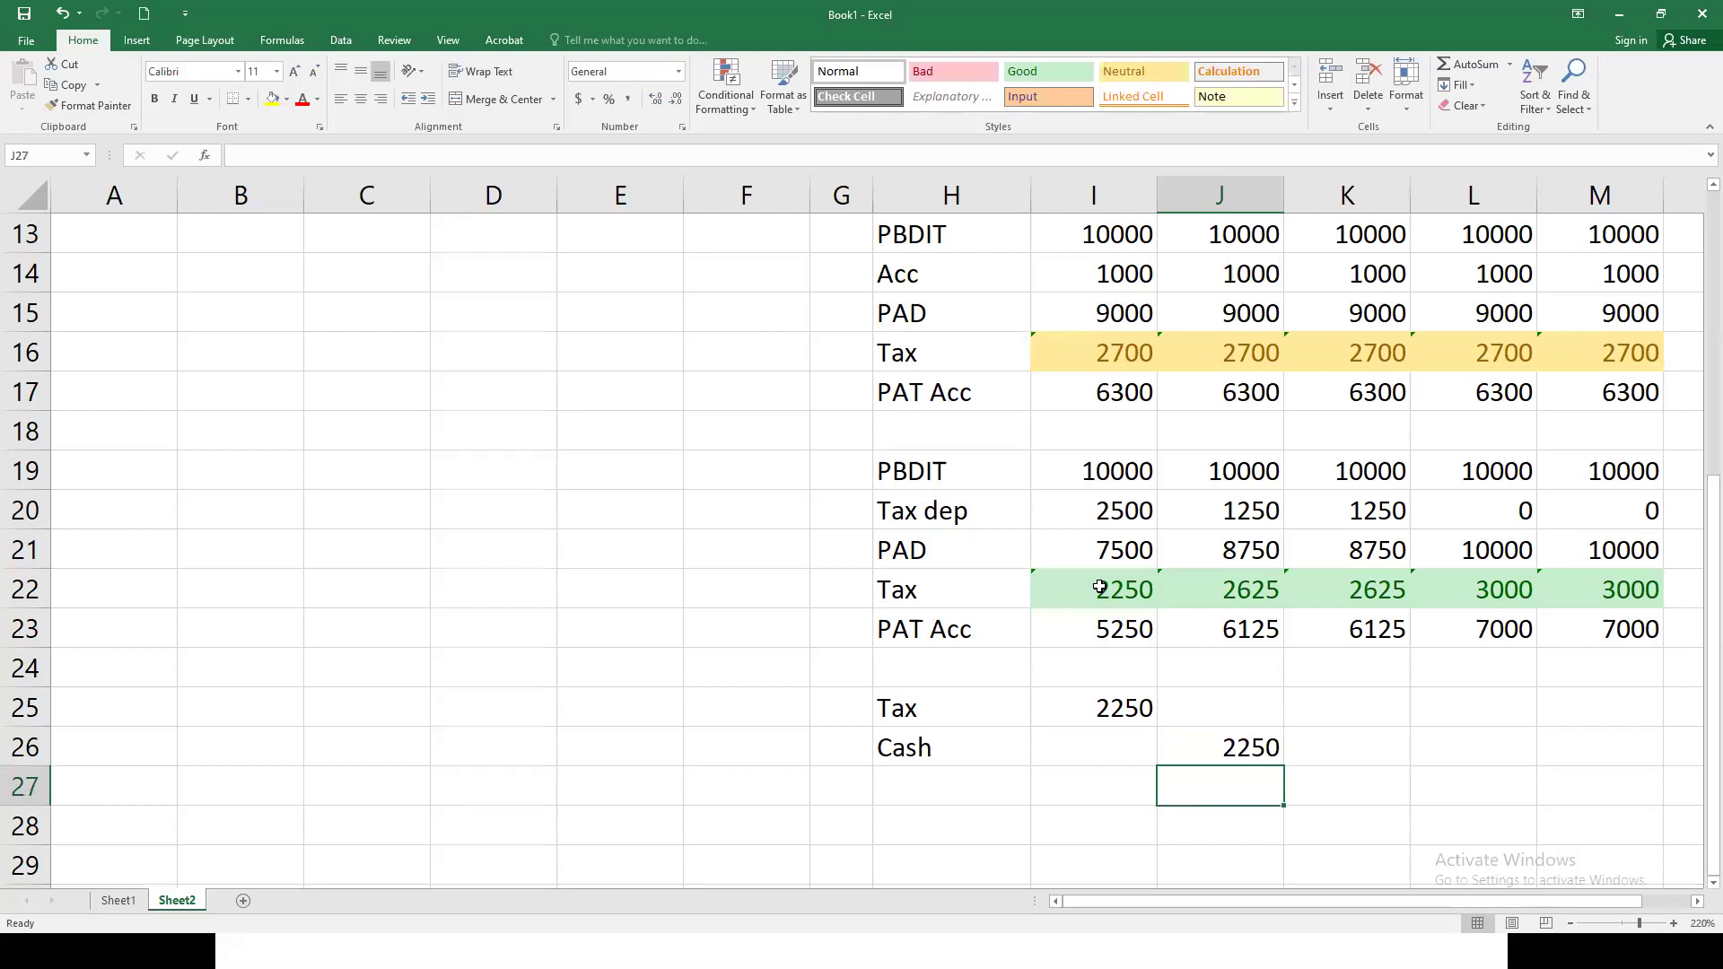
{"action": "left_click", "coordinate": [1109, 711]}
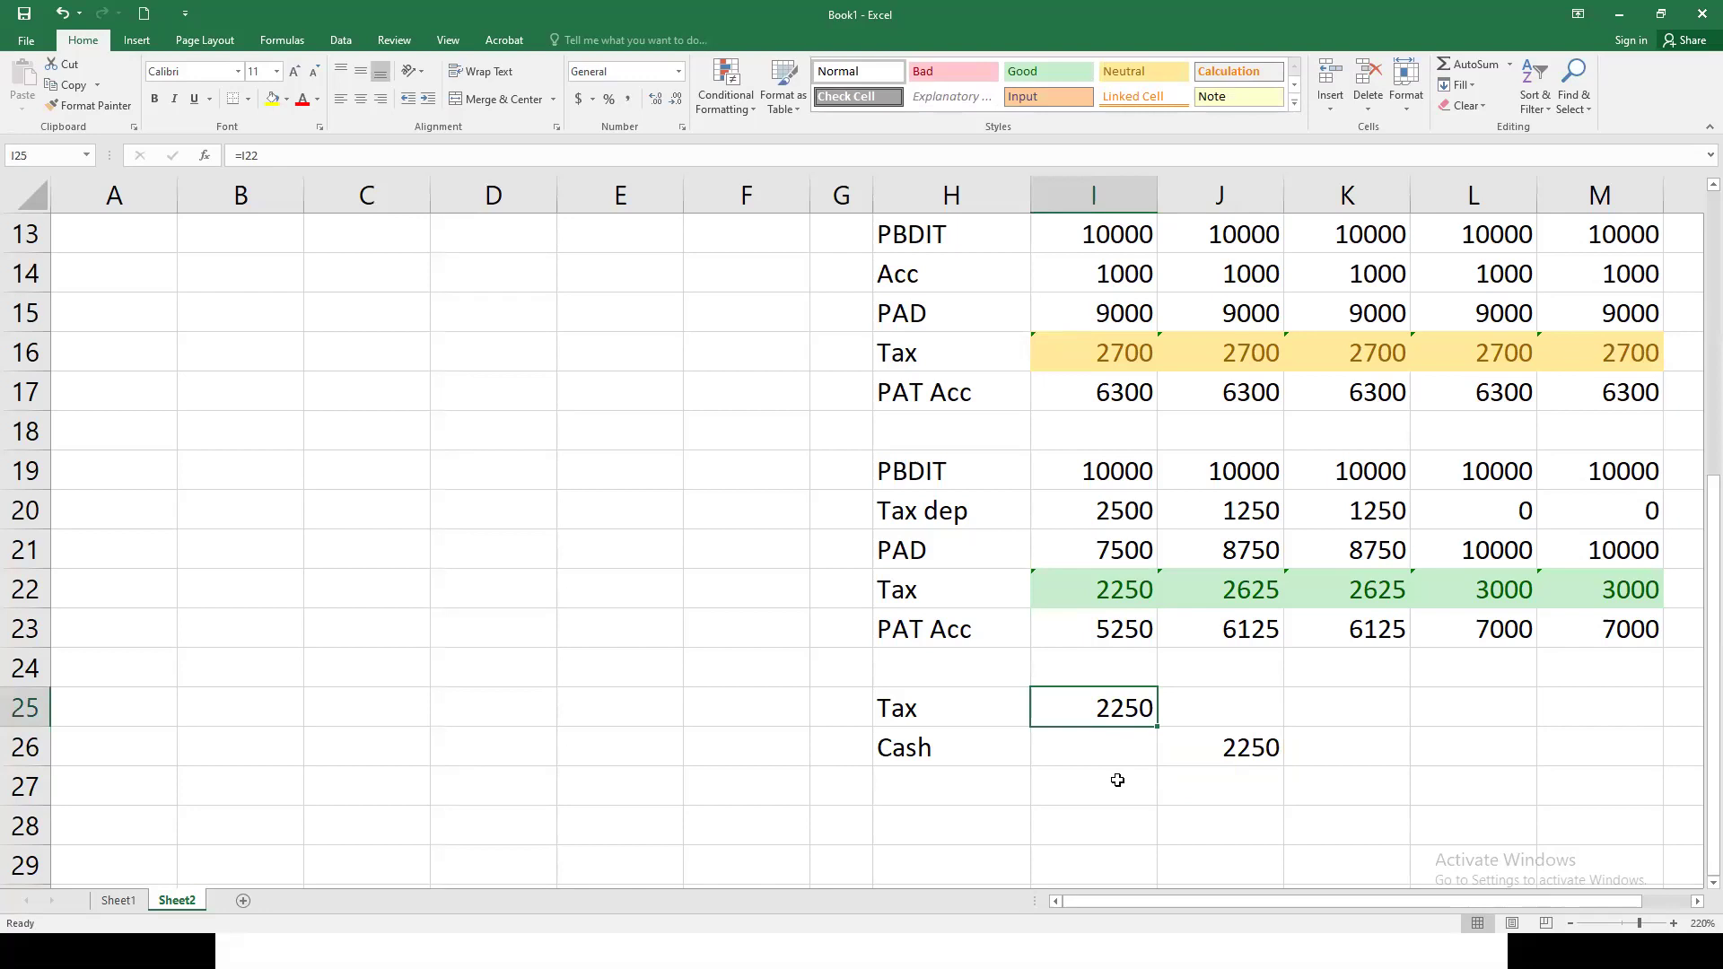
{"action": "scroll", "coordinate": [1117, 780], "scroll_direction": "up", "scroll_amount": 1}
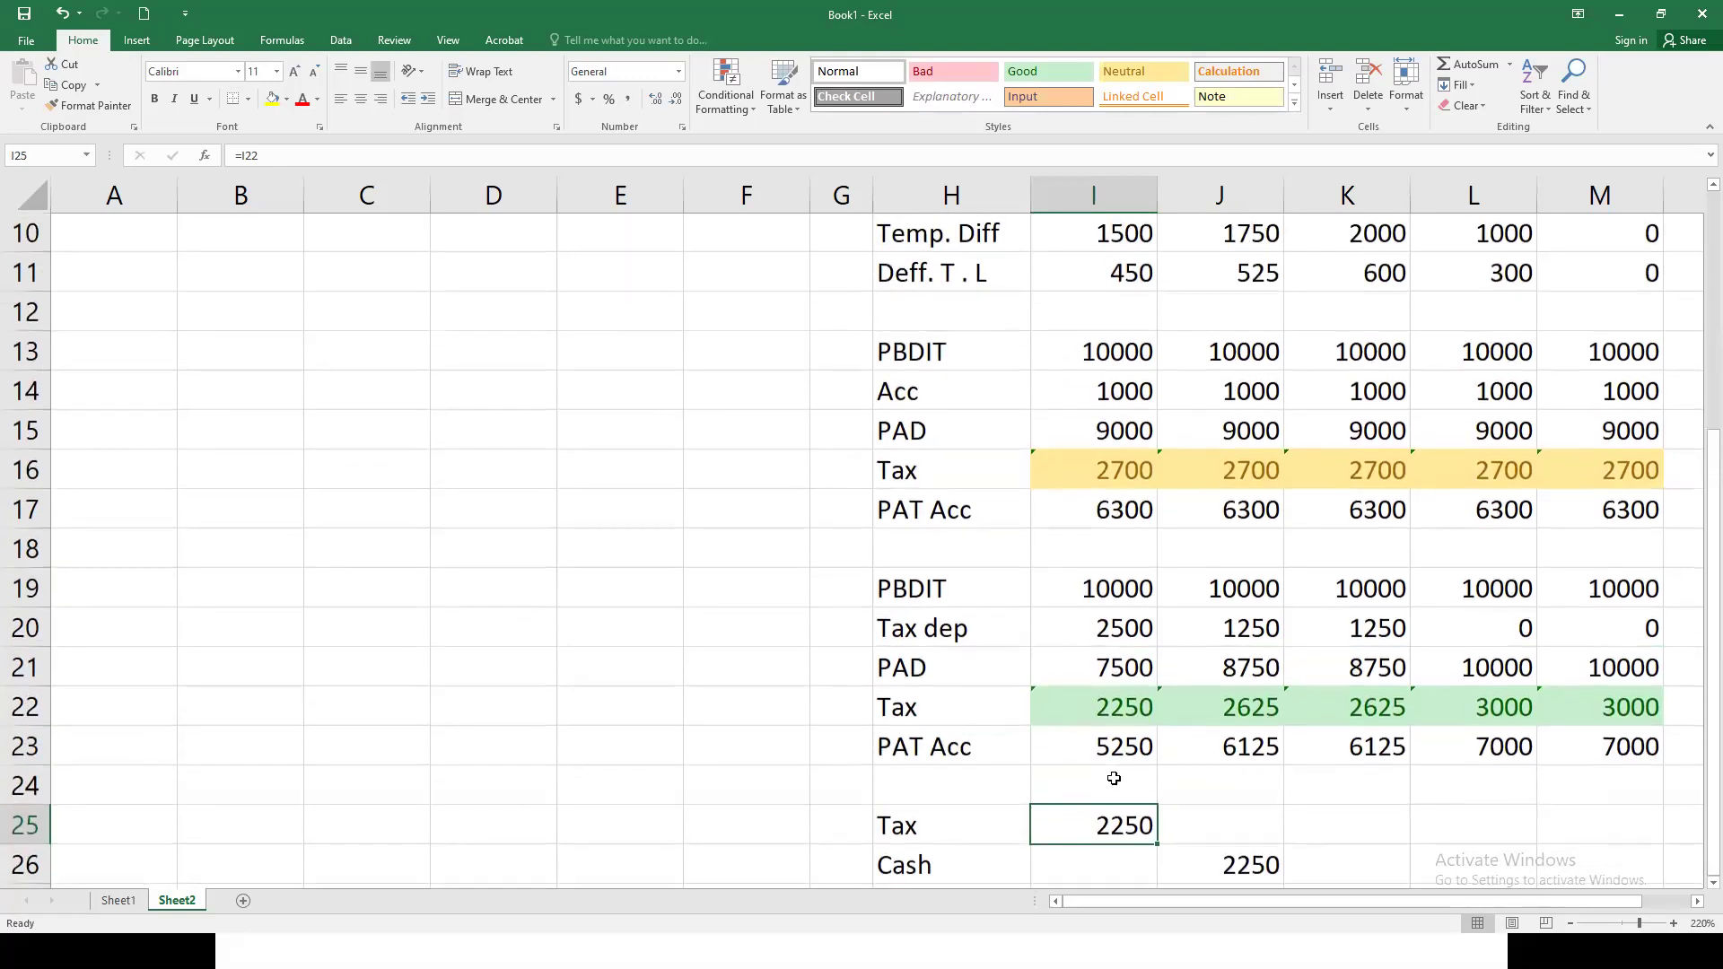
{"action": "left_click", "coordinate": [1110, 468]}
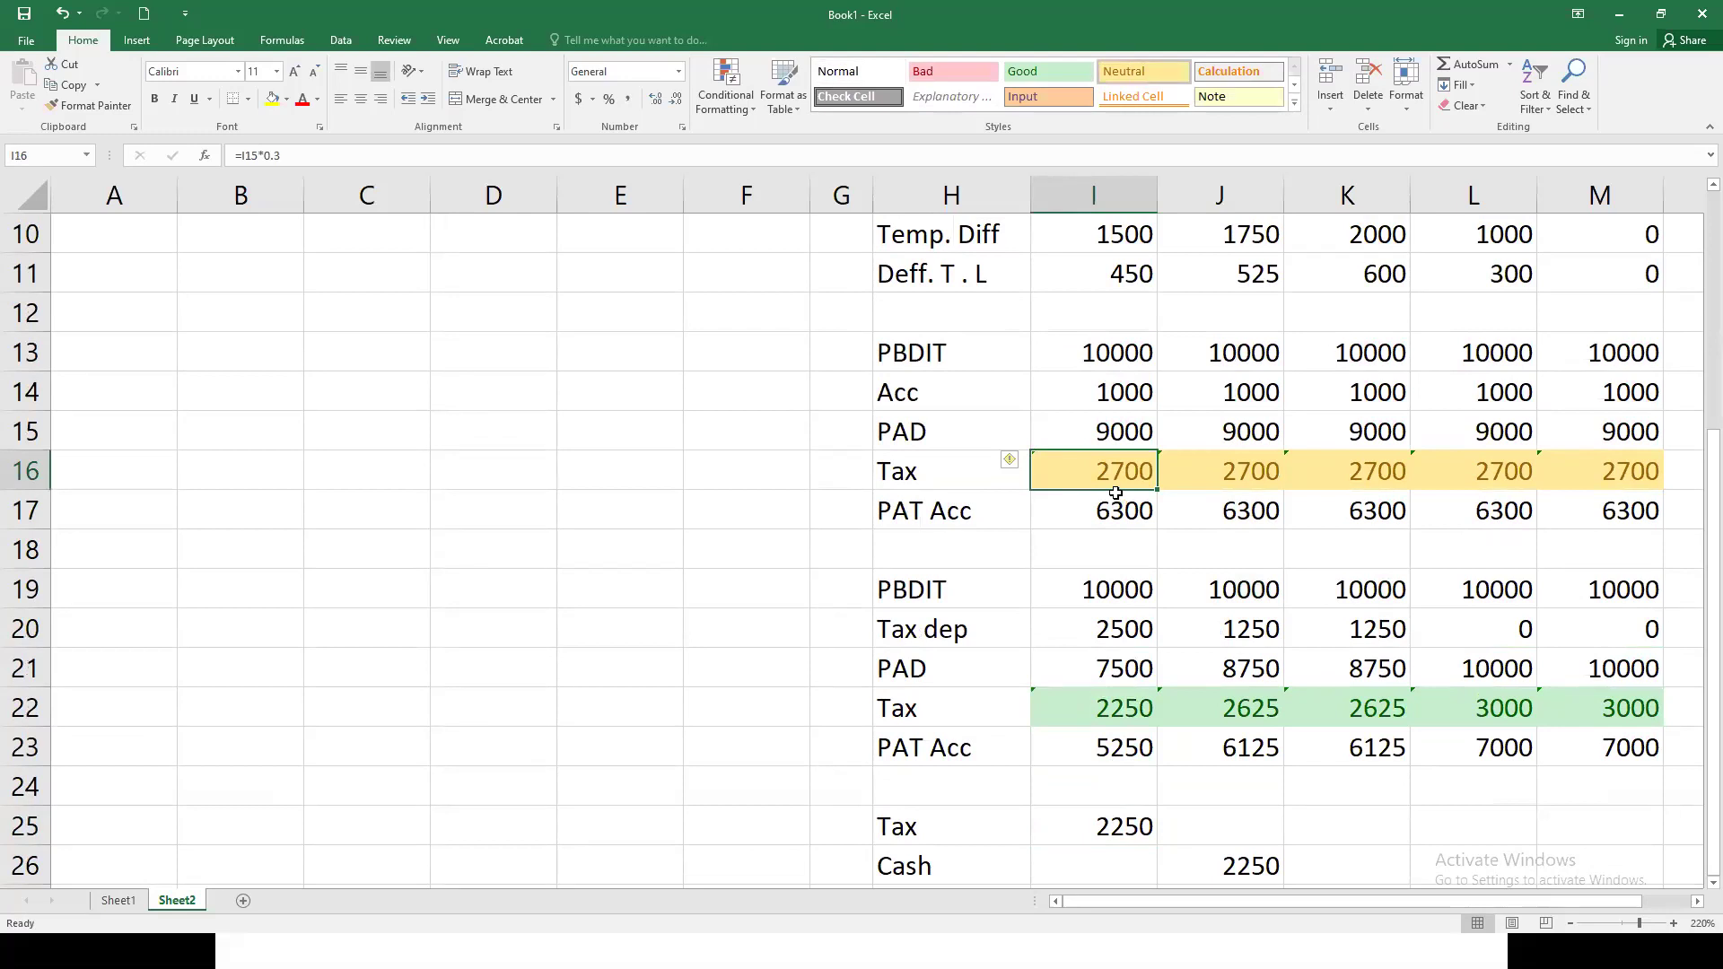
{"action": "left_click", "coordinate": [1116, 833]}
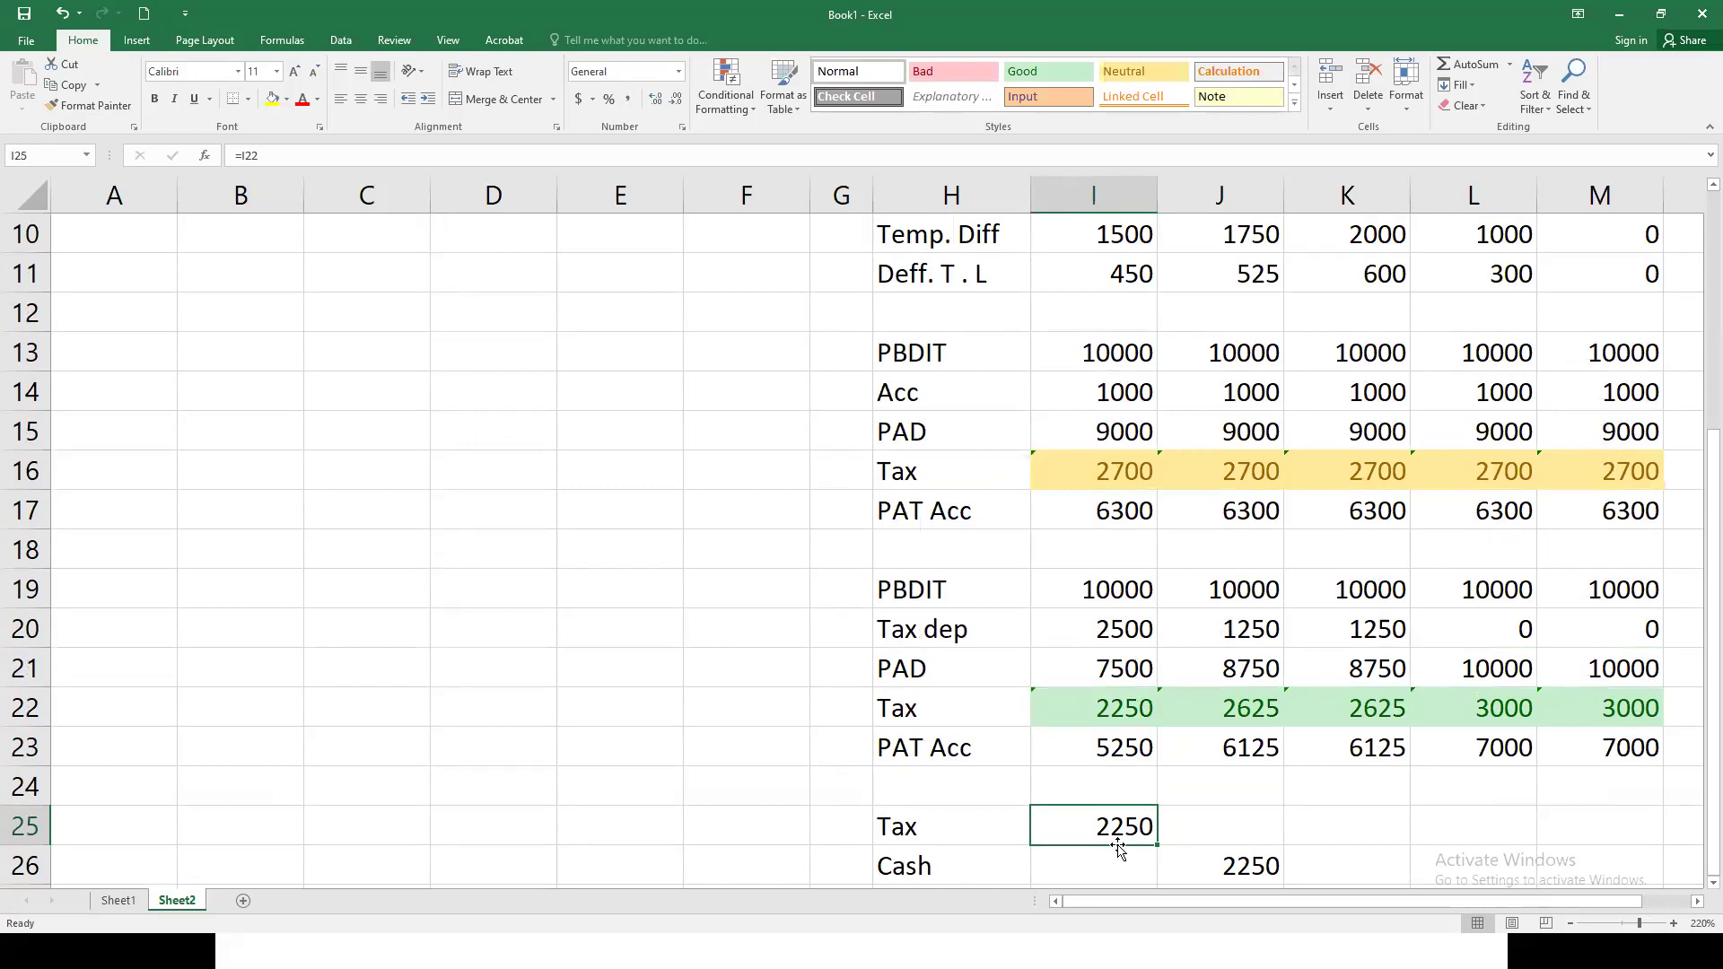
{"action": "scroll", "coordinate": [1095, 819], "scroll_direction": "down", "scroll_amount": 1}
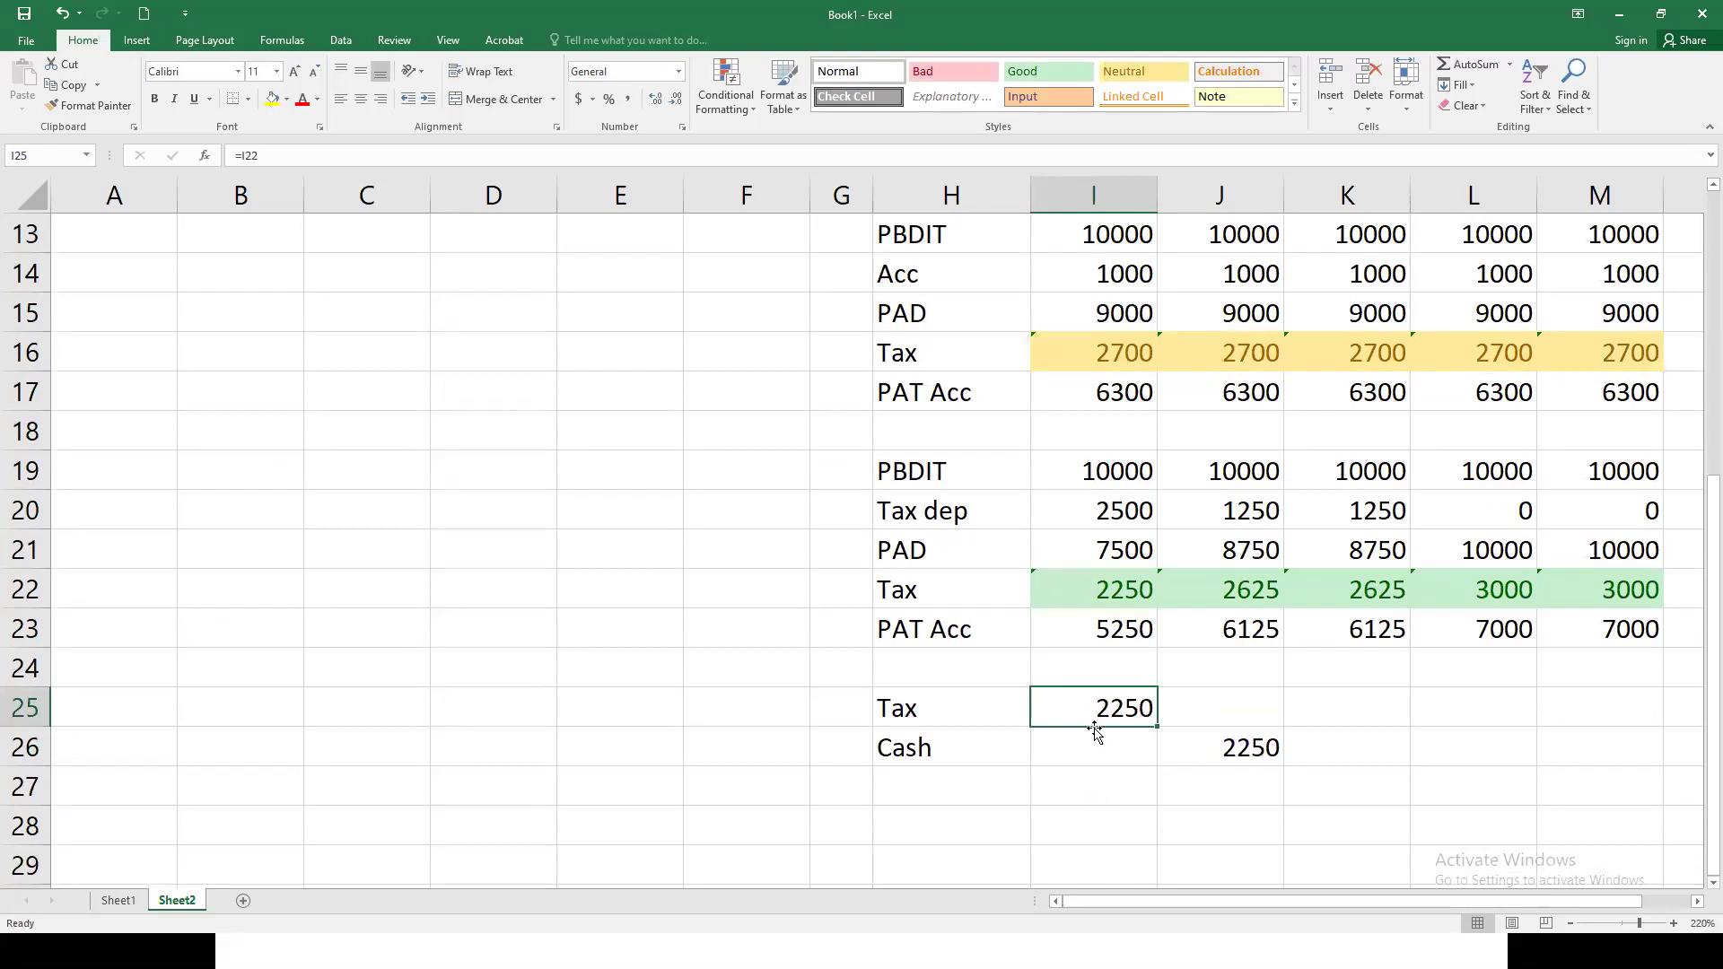
Step: Calculate the first-year difference between the two tax figures in I27 with =I16-I22 and label H27 as DTE
{"action": "left_click", "coordinate": [954, 782]}
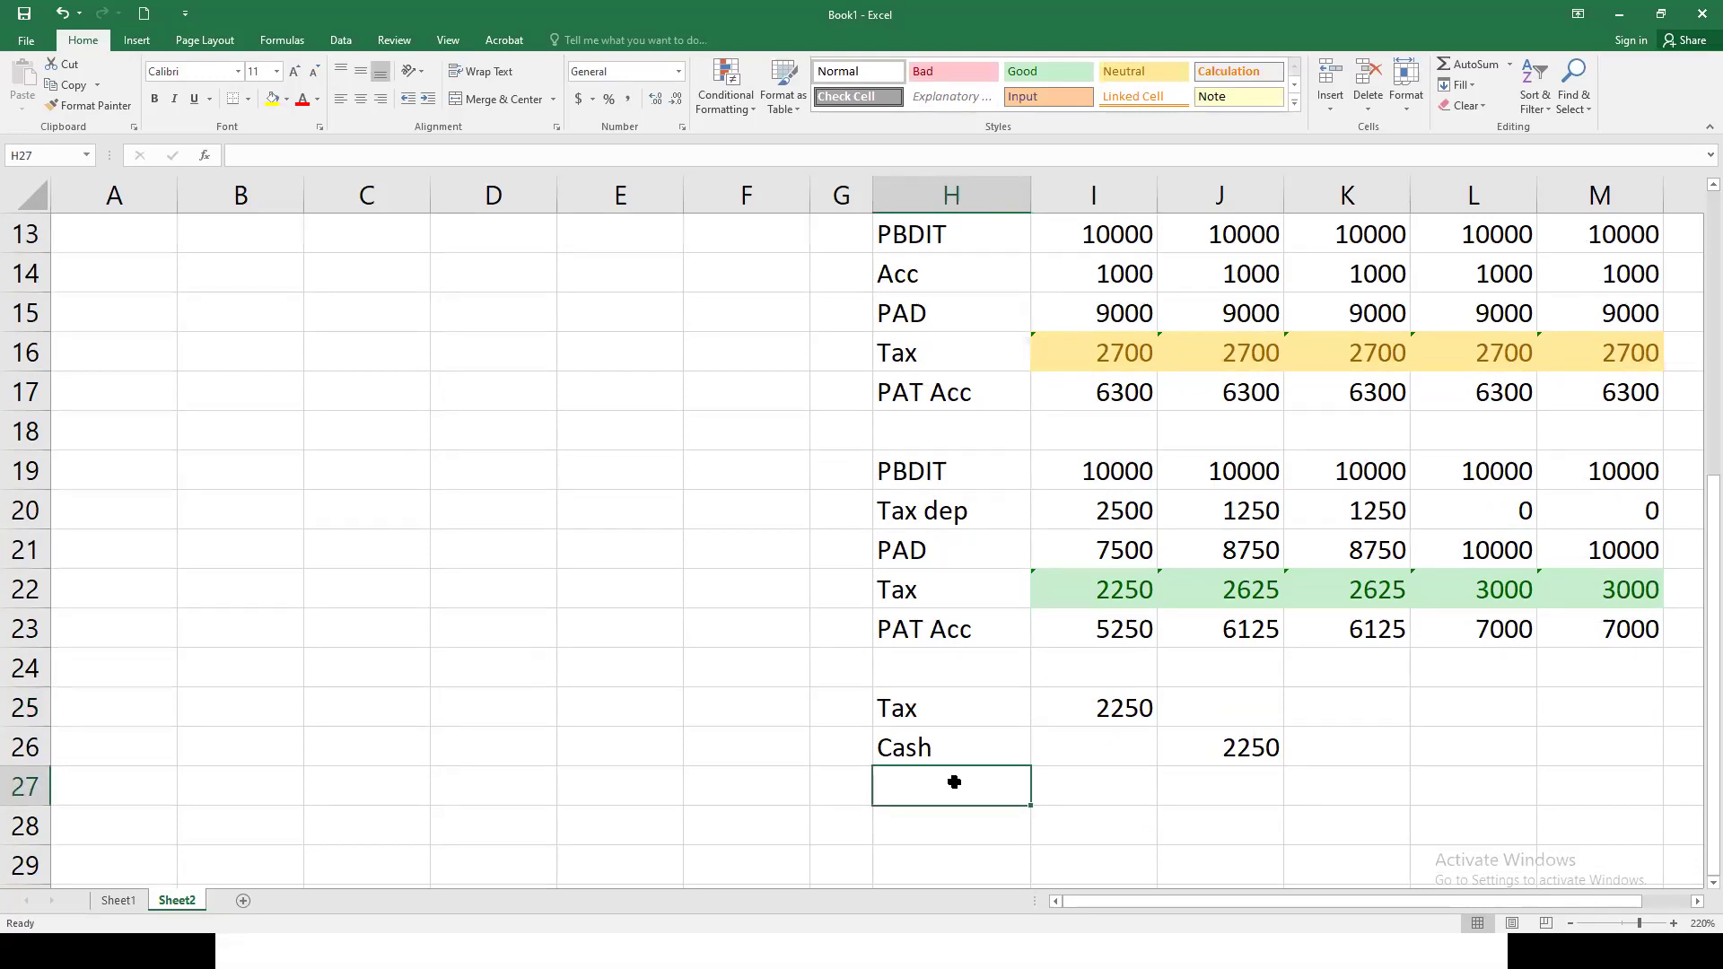
{"action": "left_click", "coordinate": [1085, 791]}
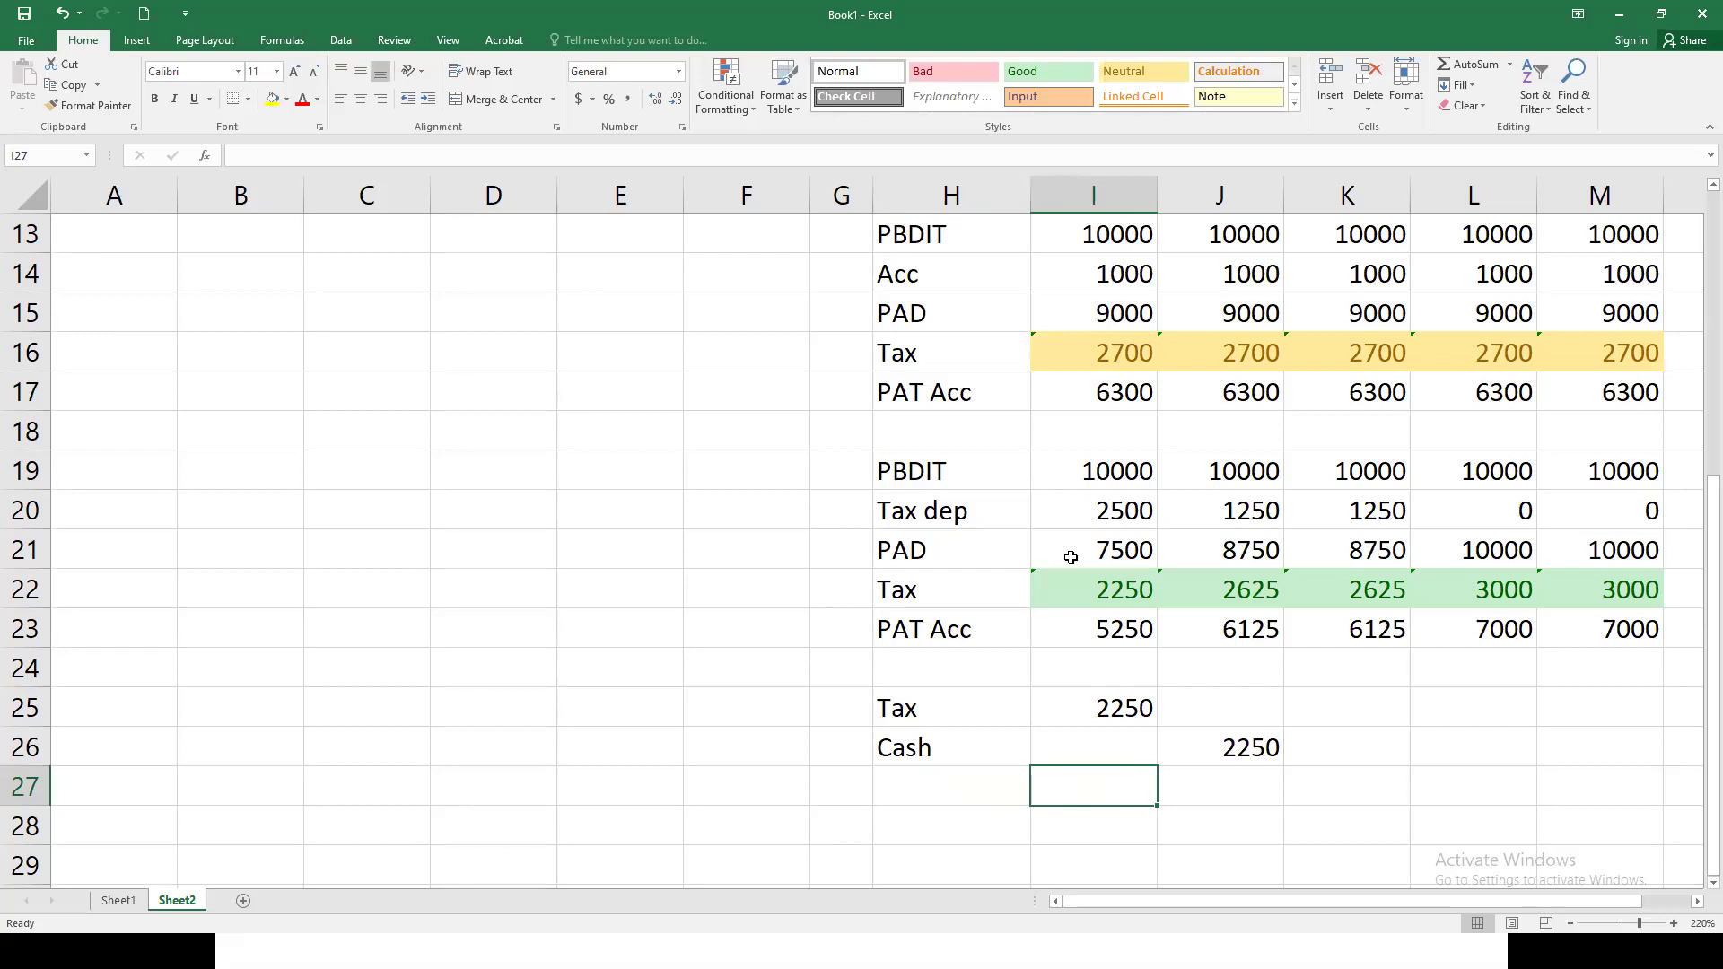
{"action": "type", "text": "="}
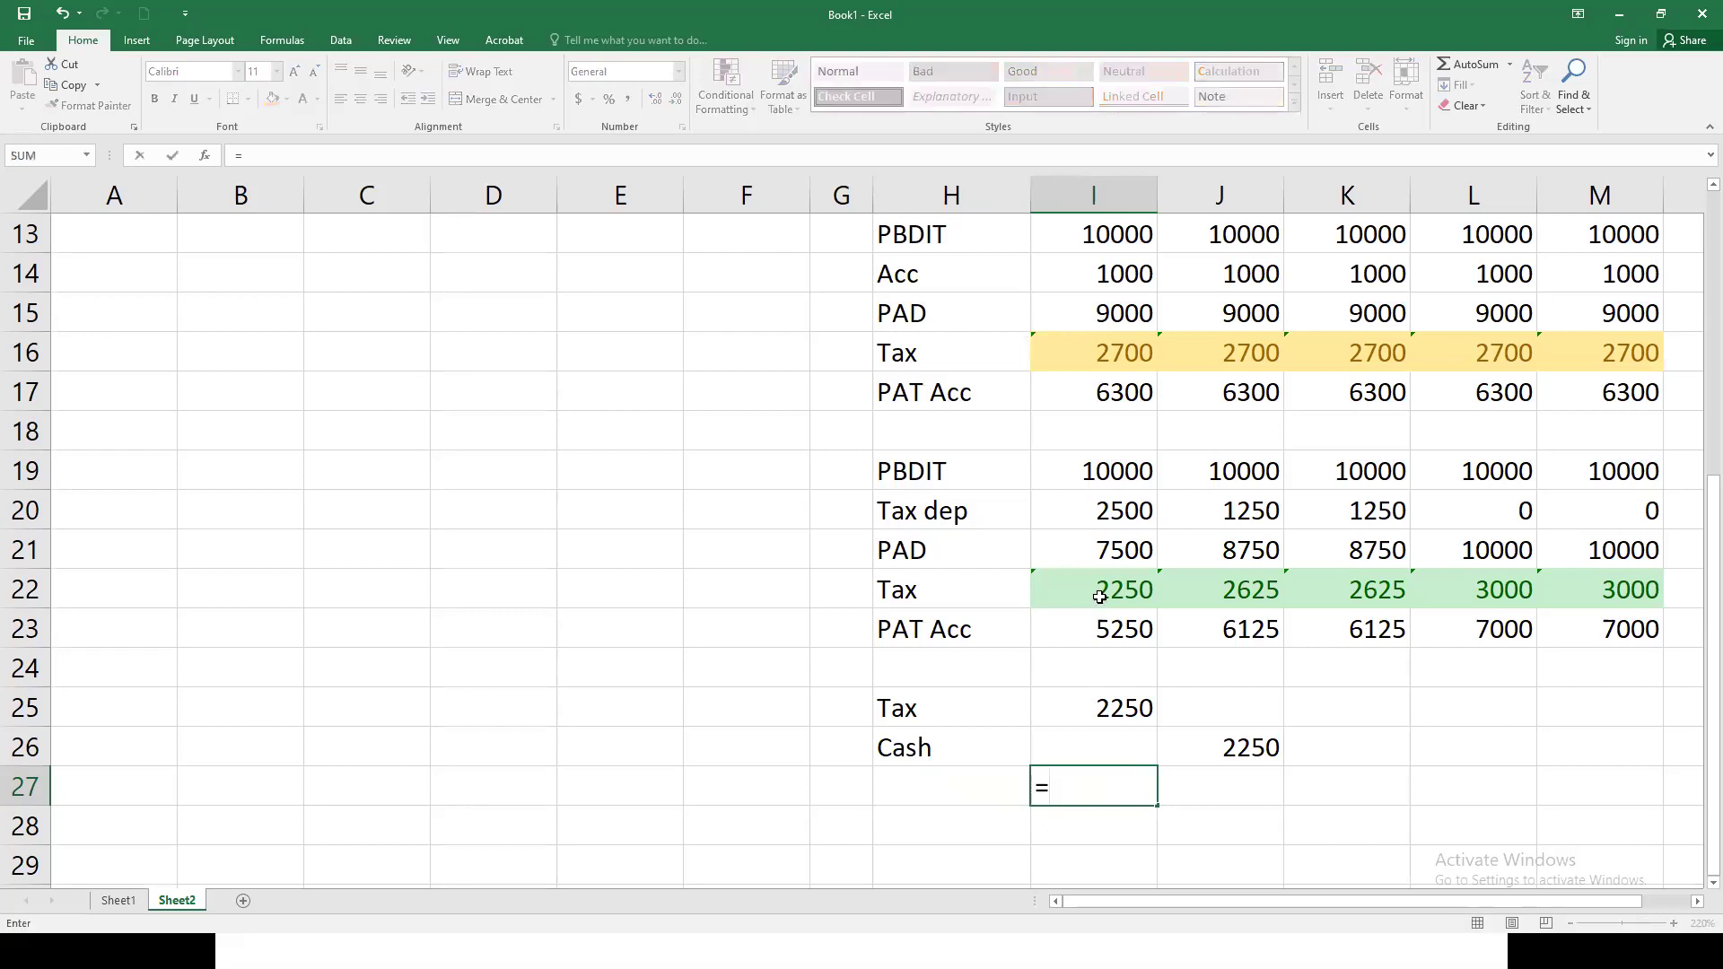
{"action": "left_click", "coordinate": [1098, 358]}
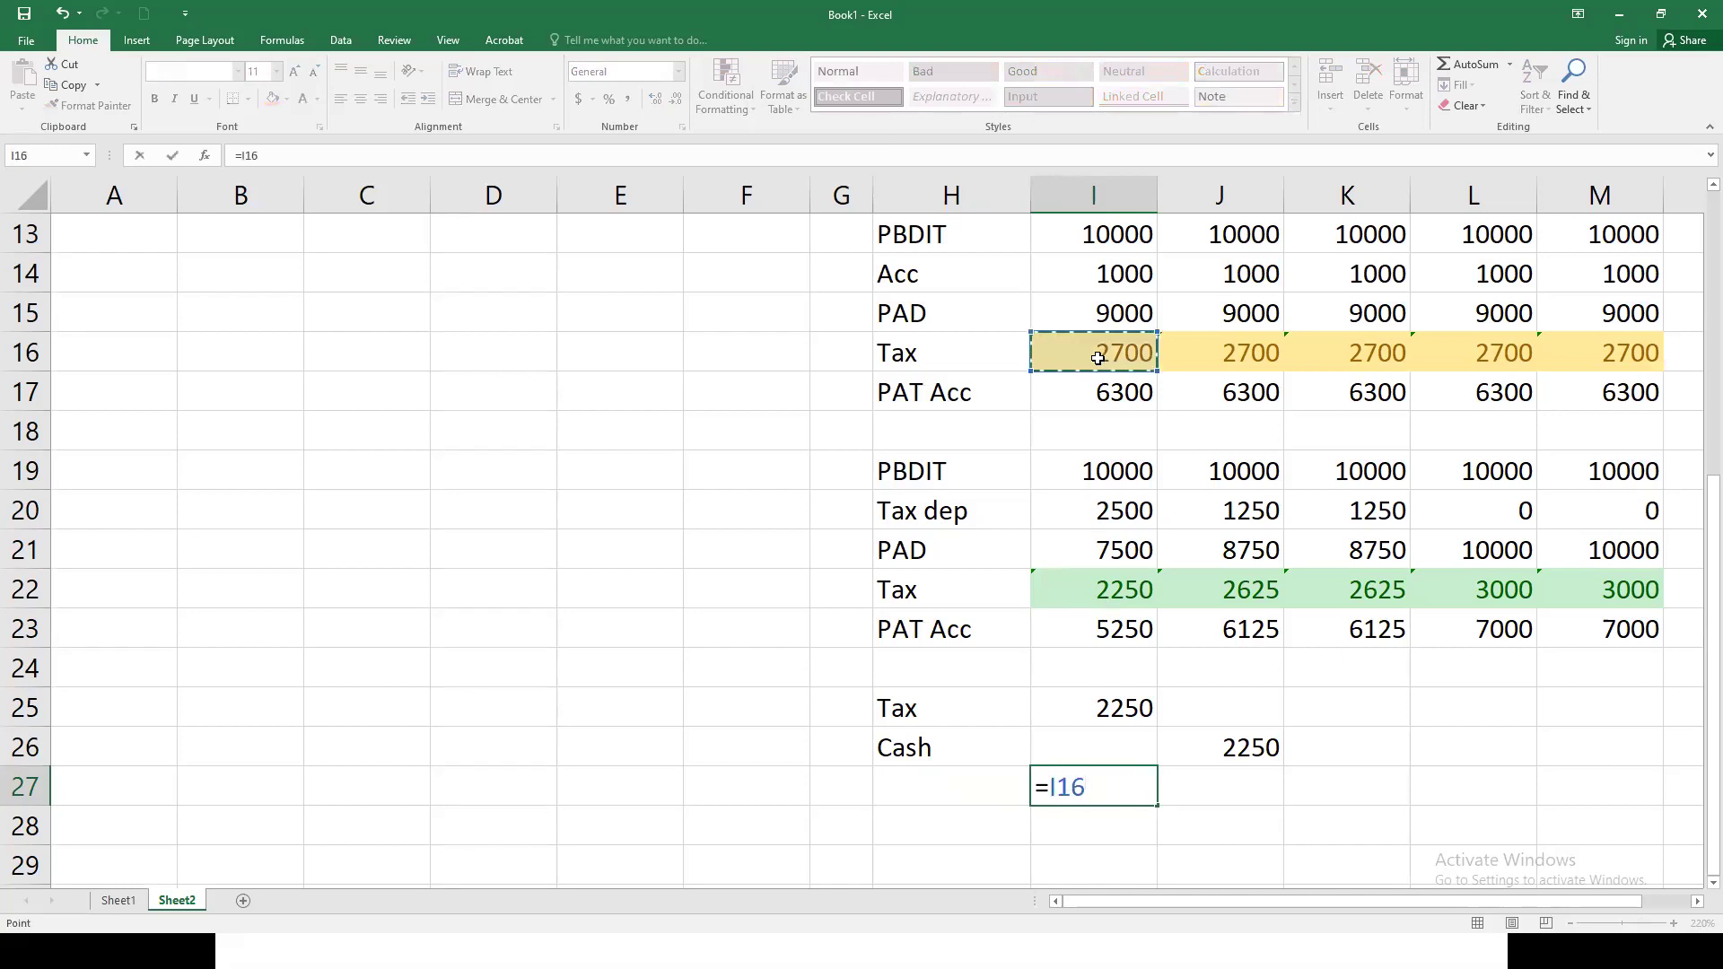
{"action": "type", "text": "-"}
{"action": "left_click", "coordinate": [1097, 585]}
{"action": "key", "text": "Return"}
{"action": "left_click", "coordinate": [951, 782]}
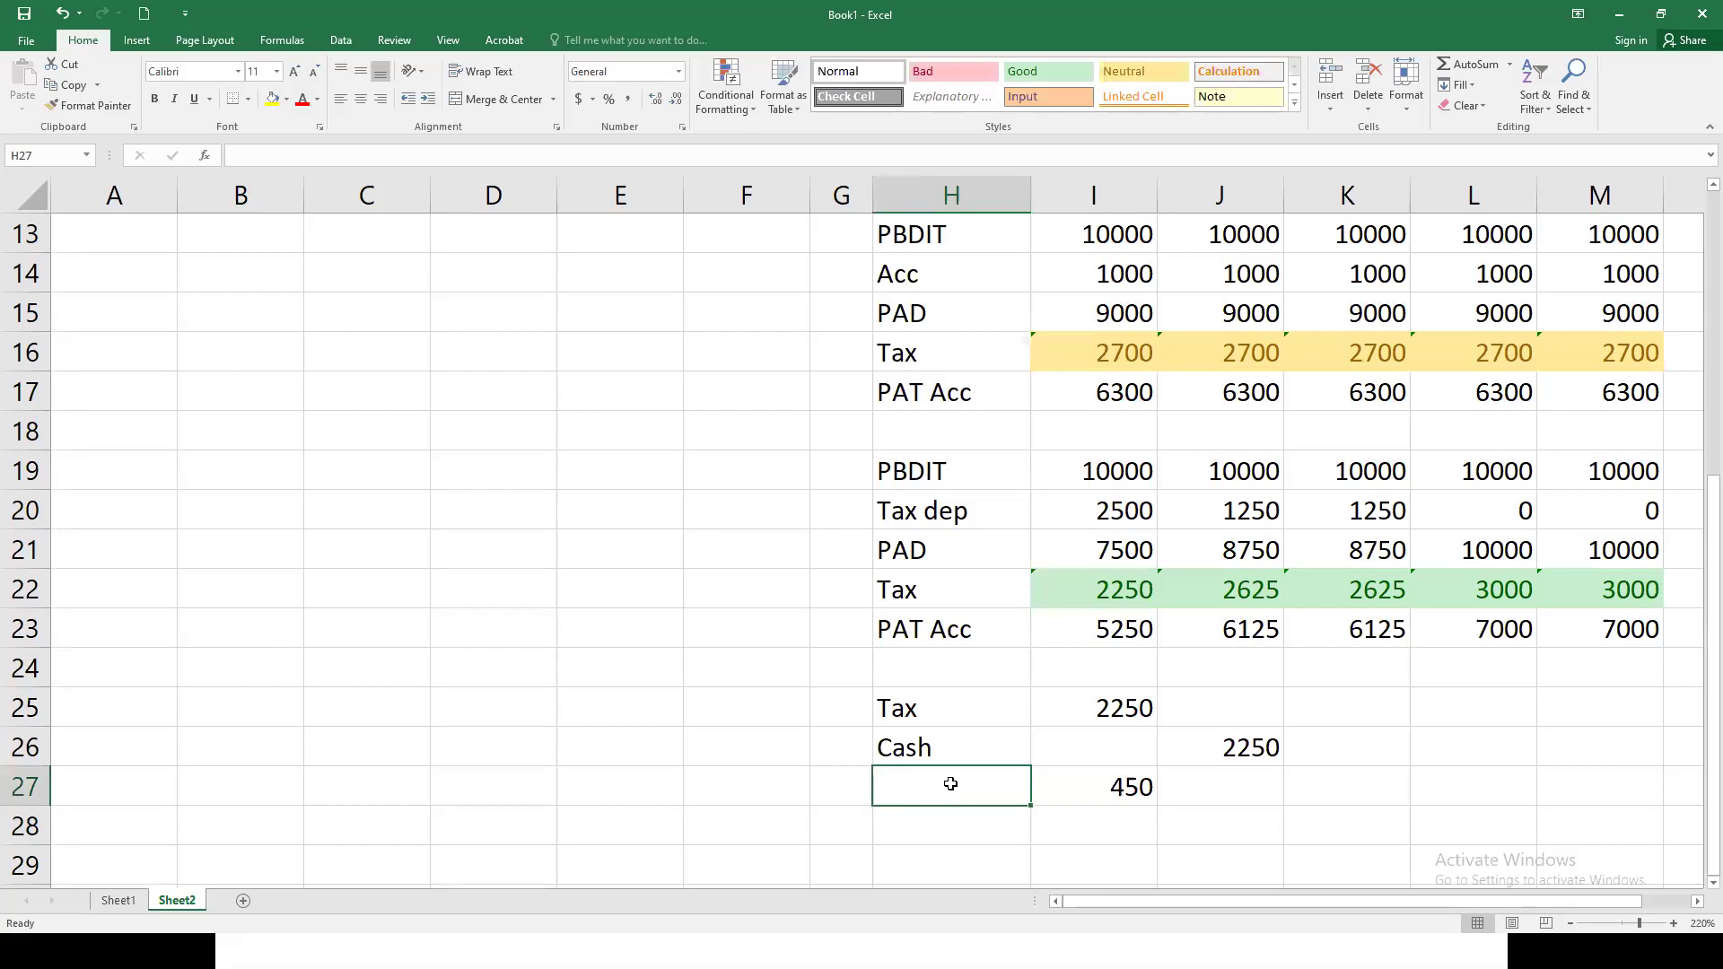
{"action": "type", "text": "DTE"}
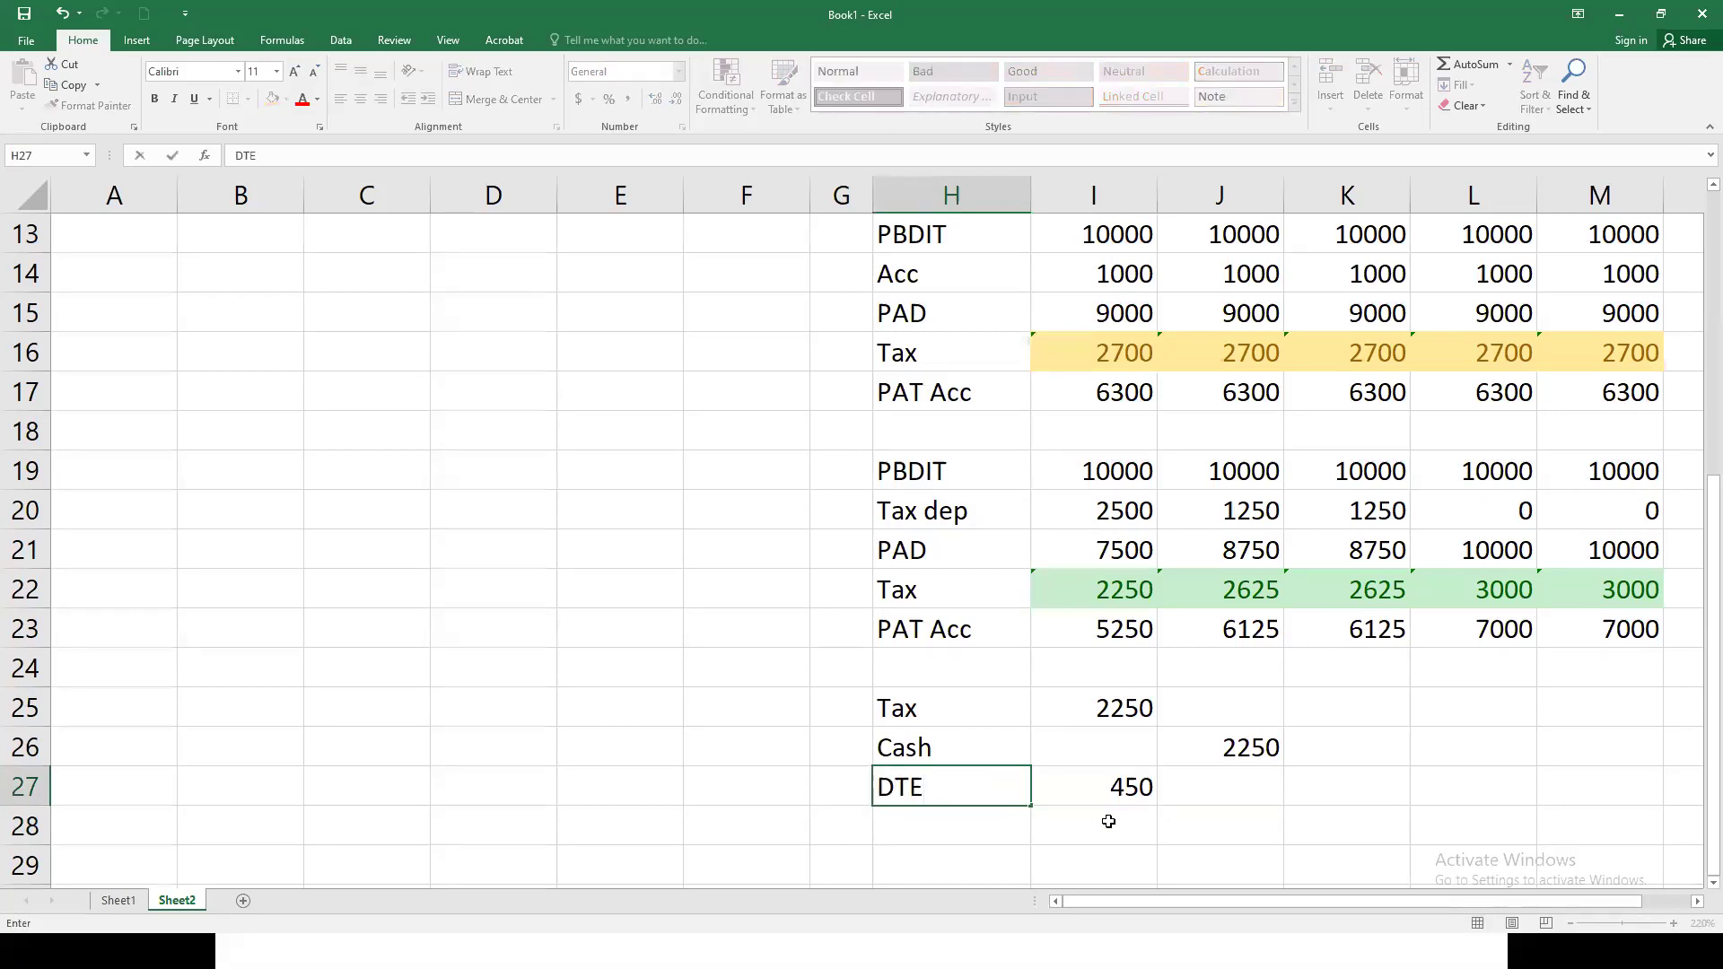
Step: Label H28 as DTL and link J28 to the DTE amount with =I27
{"action": "left_click", "coordinate": [965, 826]}
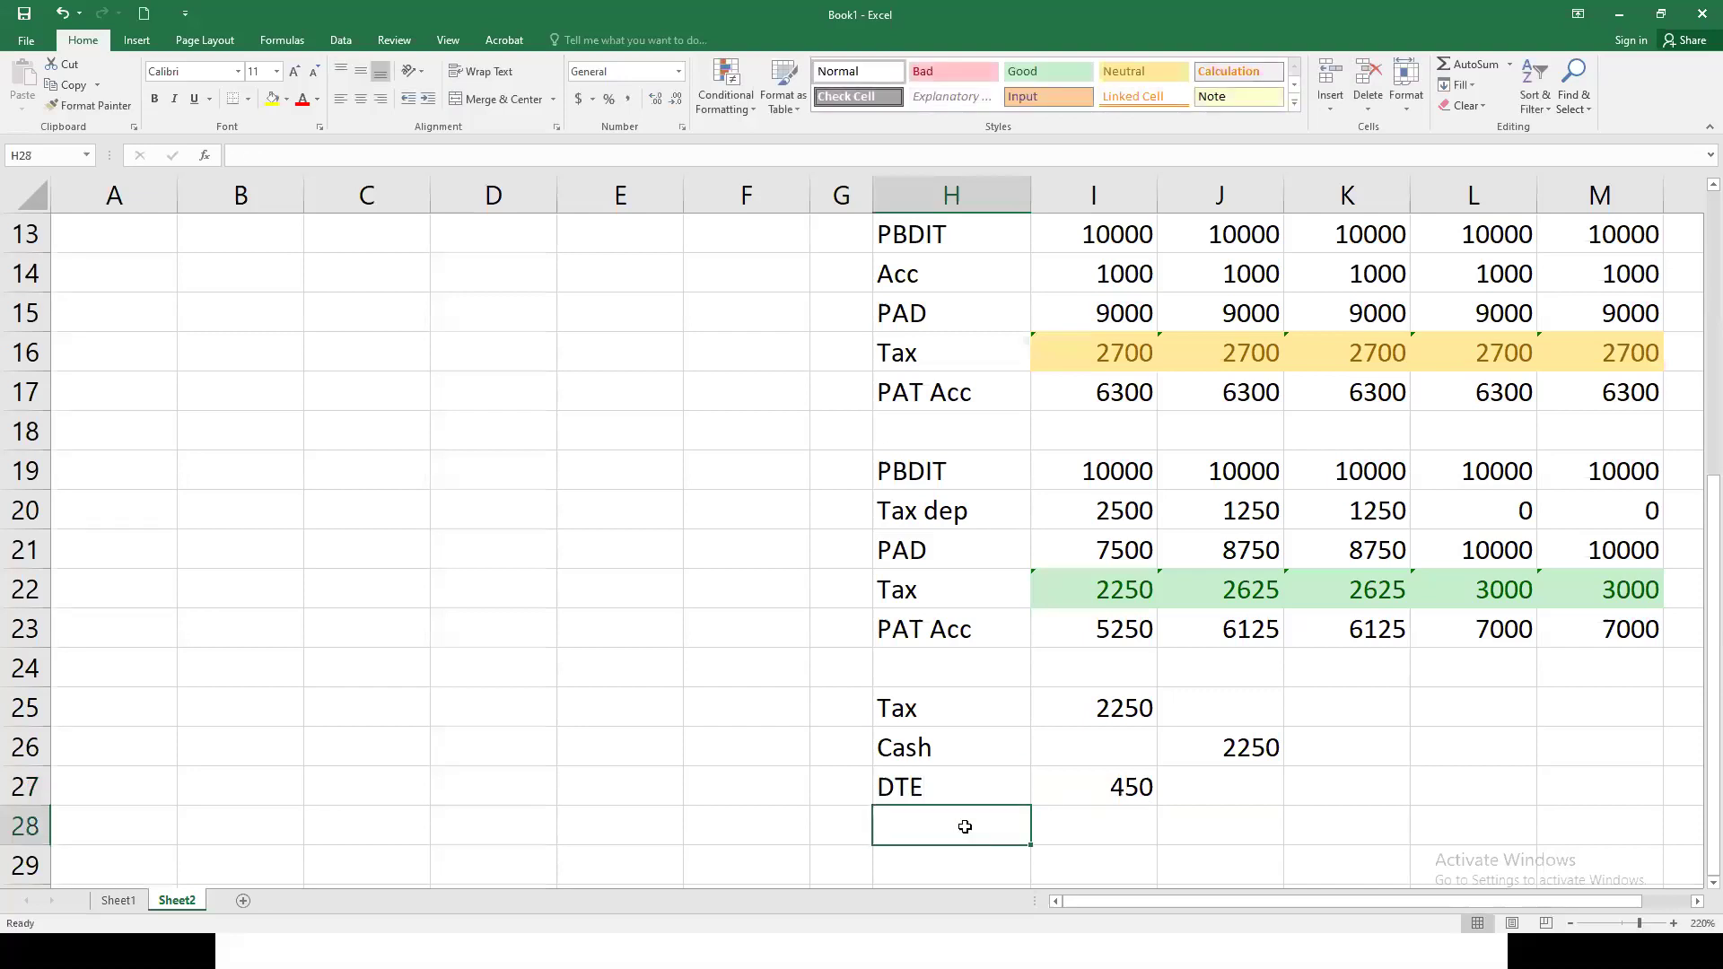
{"action": "type", "text": "DTL"}
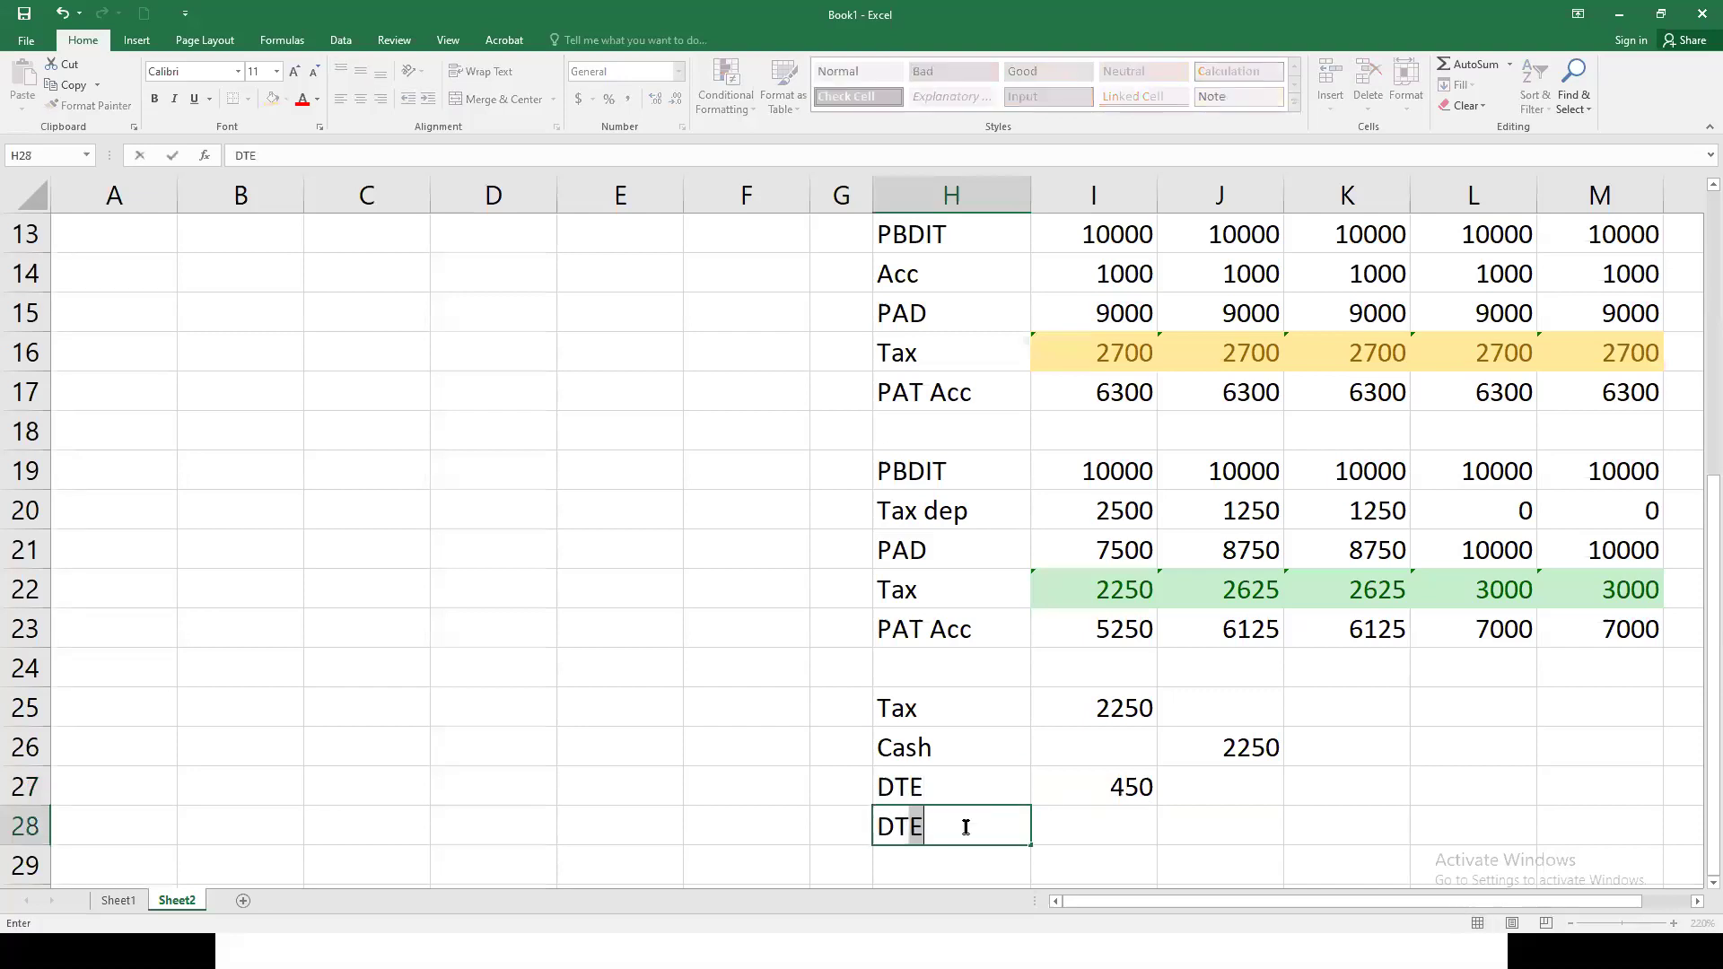
{"action": "left_click", "coordinate": [1190, 814]}
{"action": "type", "text": "="}
{"action": "left_click", "coordinate": [1116, 786]}
{"action": "key", "text": "Return"}
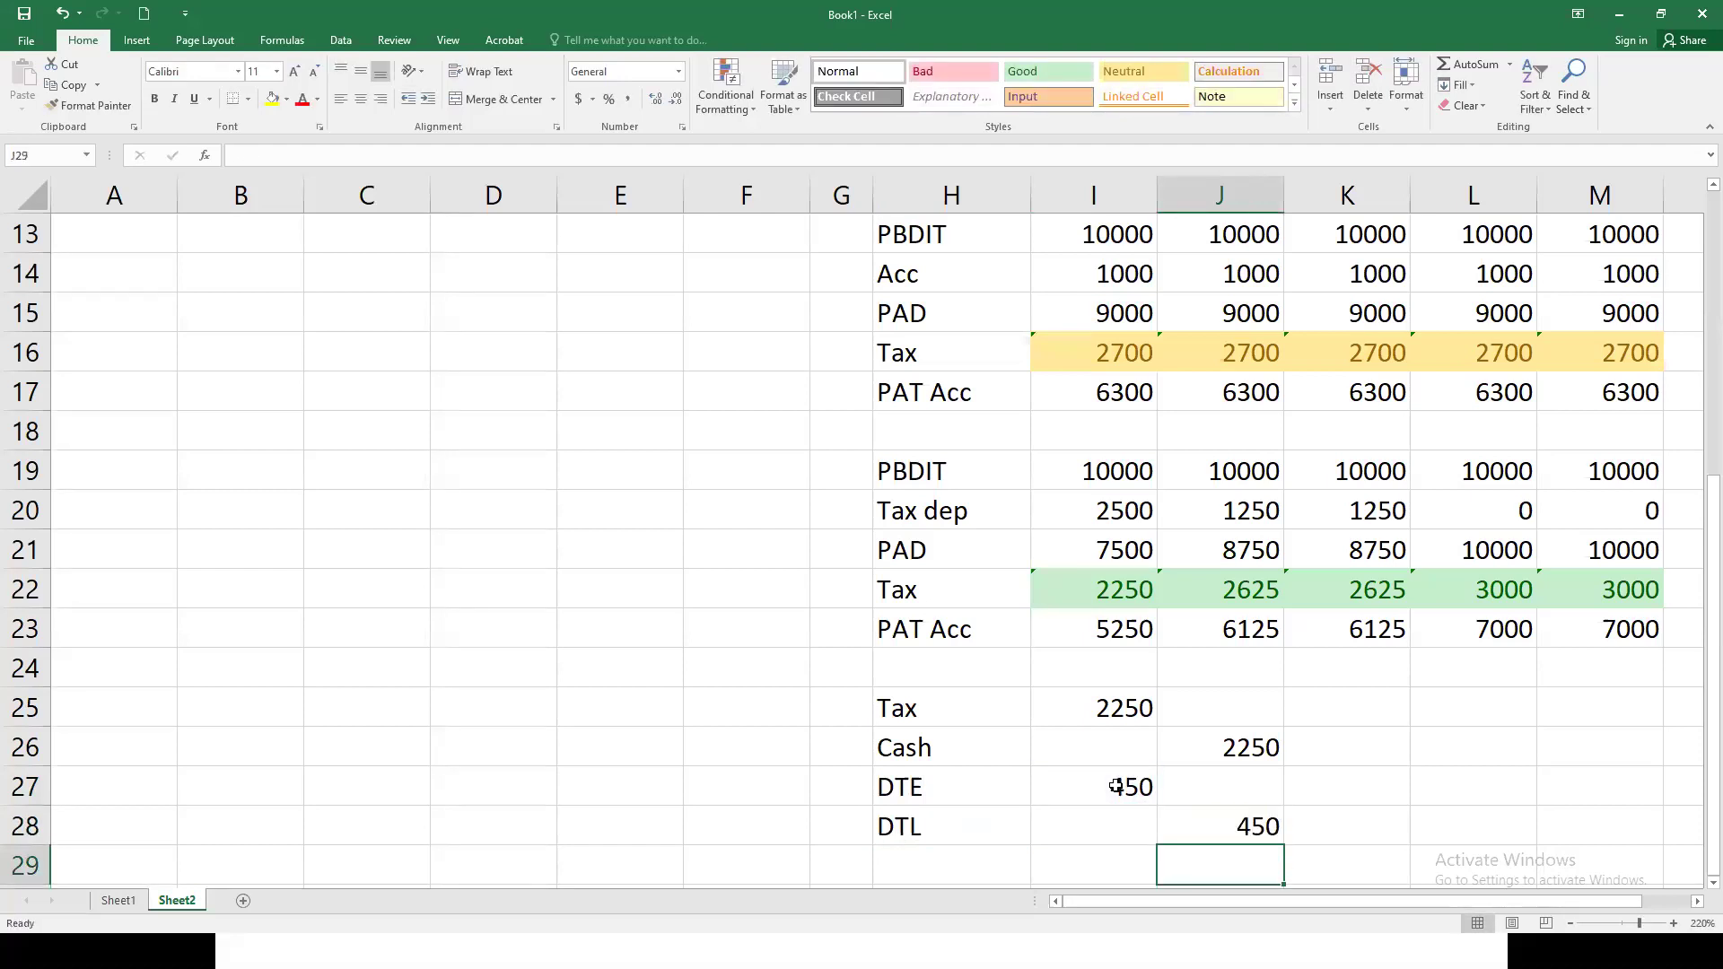
Step: Extend the Tax label in H25 to read Tax PL
{"action": "scroll", "coordinate": [1119, 796], "scroll_direction": "down", "scroll_amount": 1}
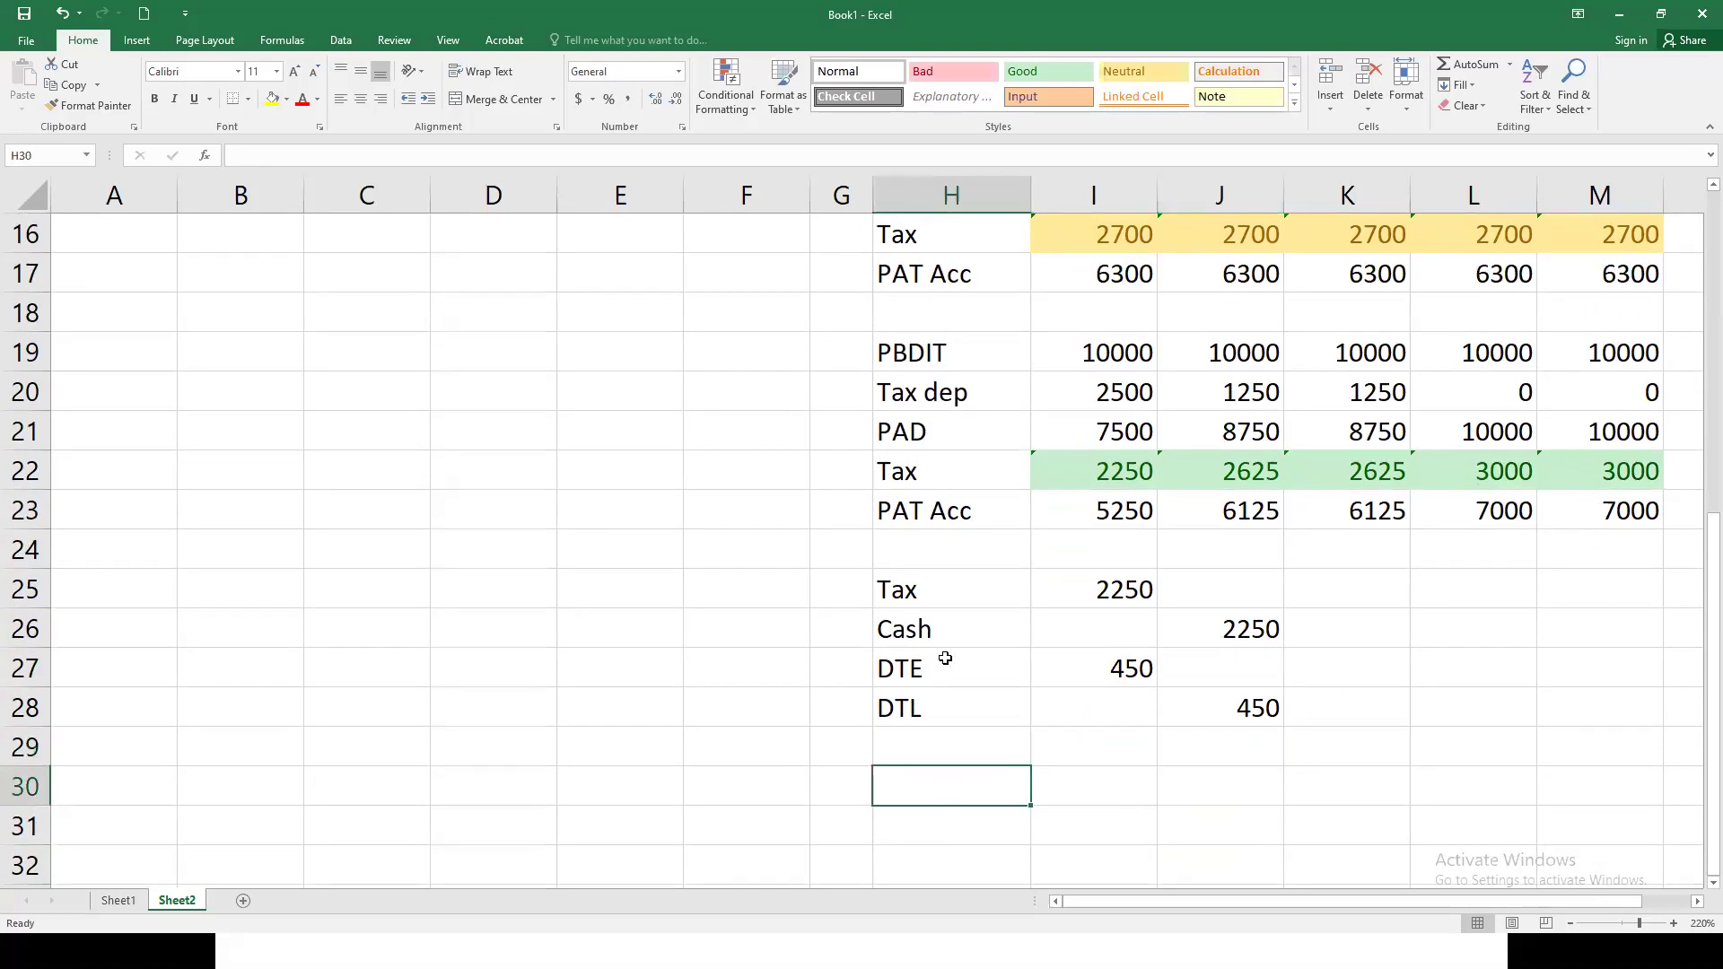
{"action": "left_click", "coordinate": [937, 595]}
{"action": "double_click", "coordinate": [939, 594]}
{"action": "type", "text": "PL"}
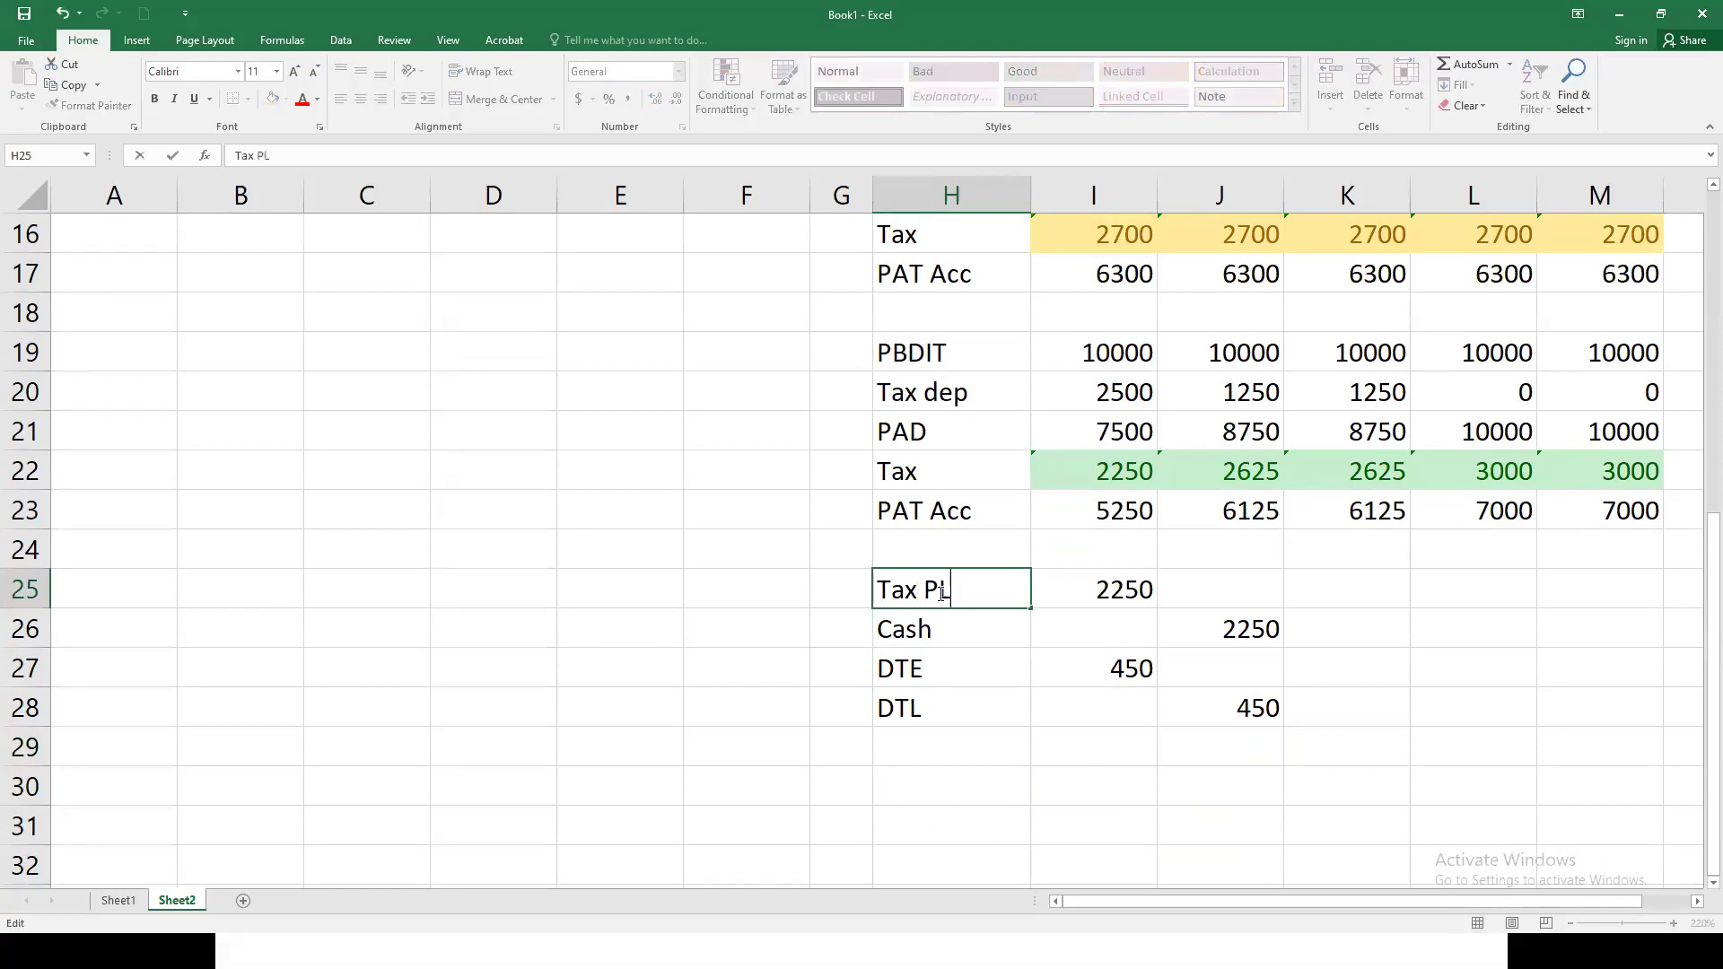
{"action": "key", "text": "Return"}
Step: Extend the label in H27 to DTE PL and the label in H28 to DTL BS
{"action": "left_click", "coordinate": [940, 665]}
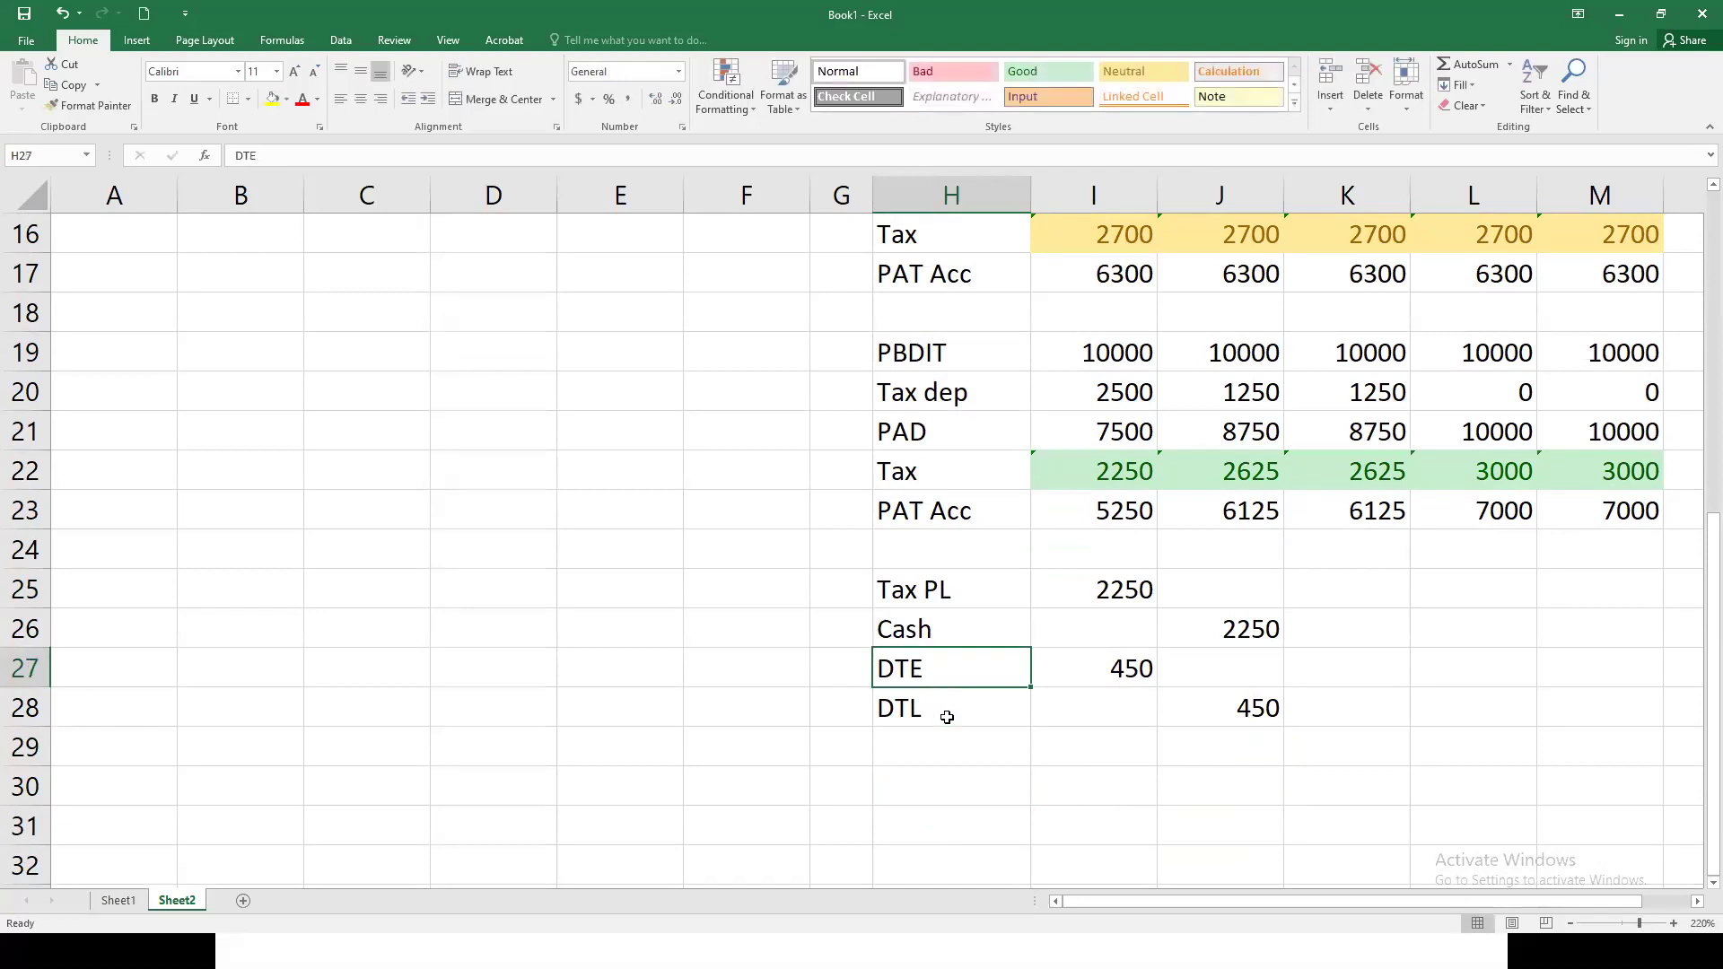
{"action": "double_click", "coordinate": [946, 668]}
{"action": "type", "text": "P"}
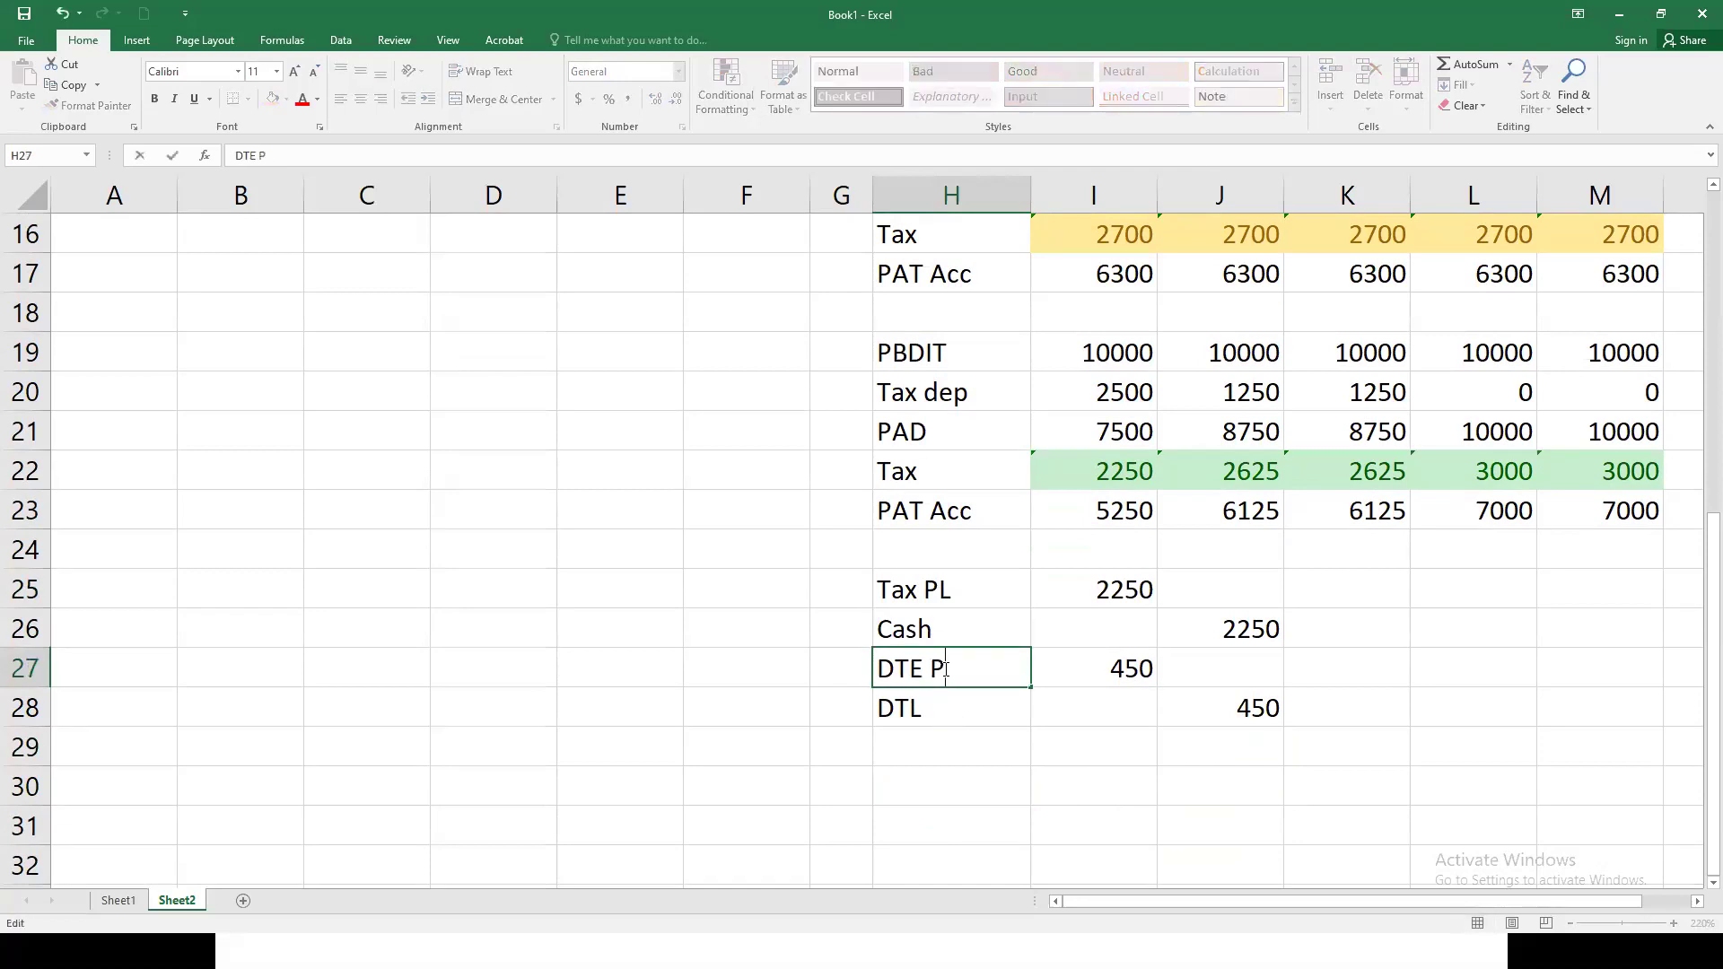
{"action": "type", "text": "L"}
{"action": "key", "text": "Return"}
{"action": "double_click", "coordinate": [958, 699]}
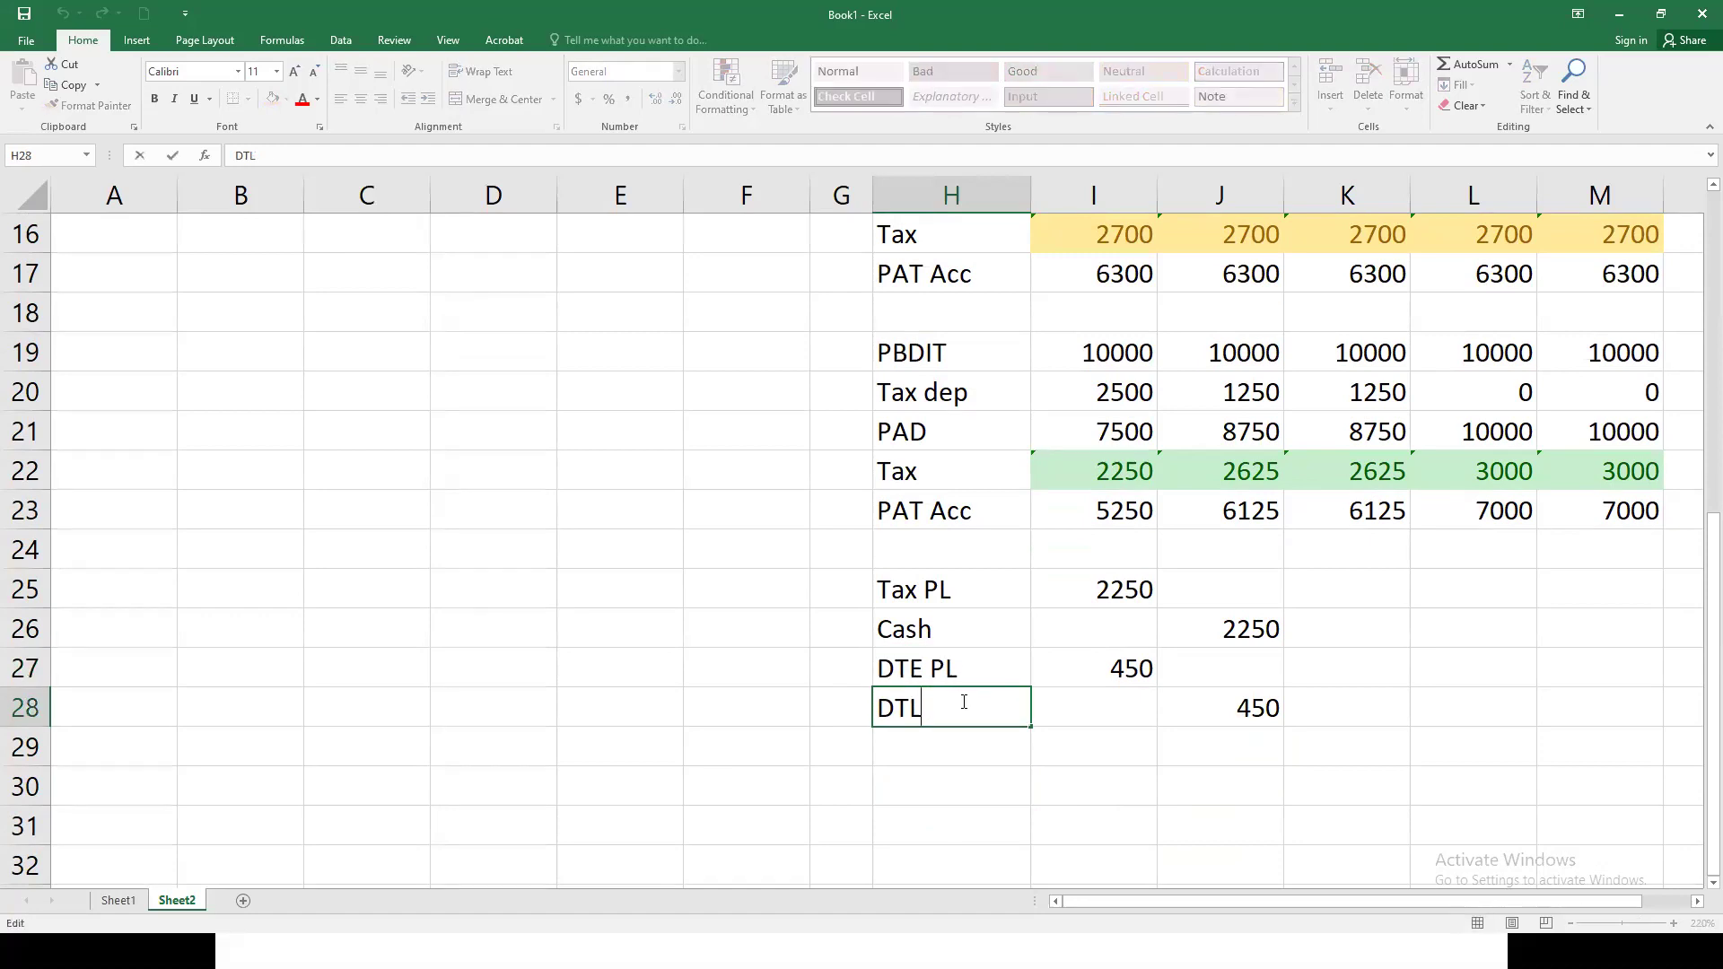
{"action": "type", "text": "BS"}
{"action": "key", "text": "Return"}
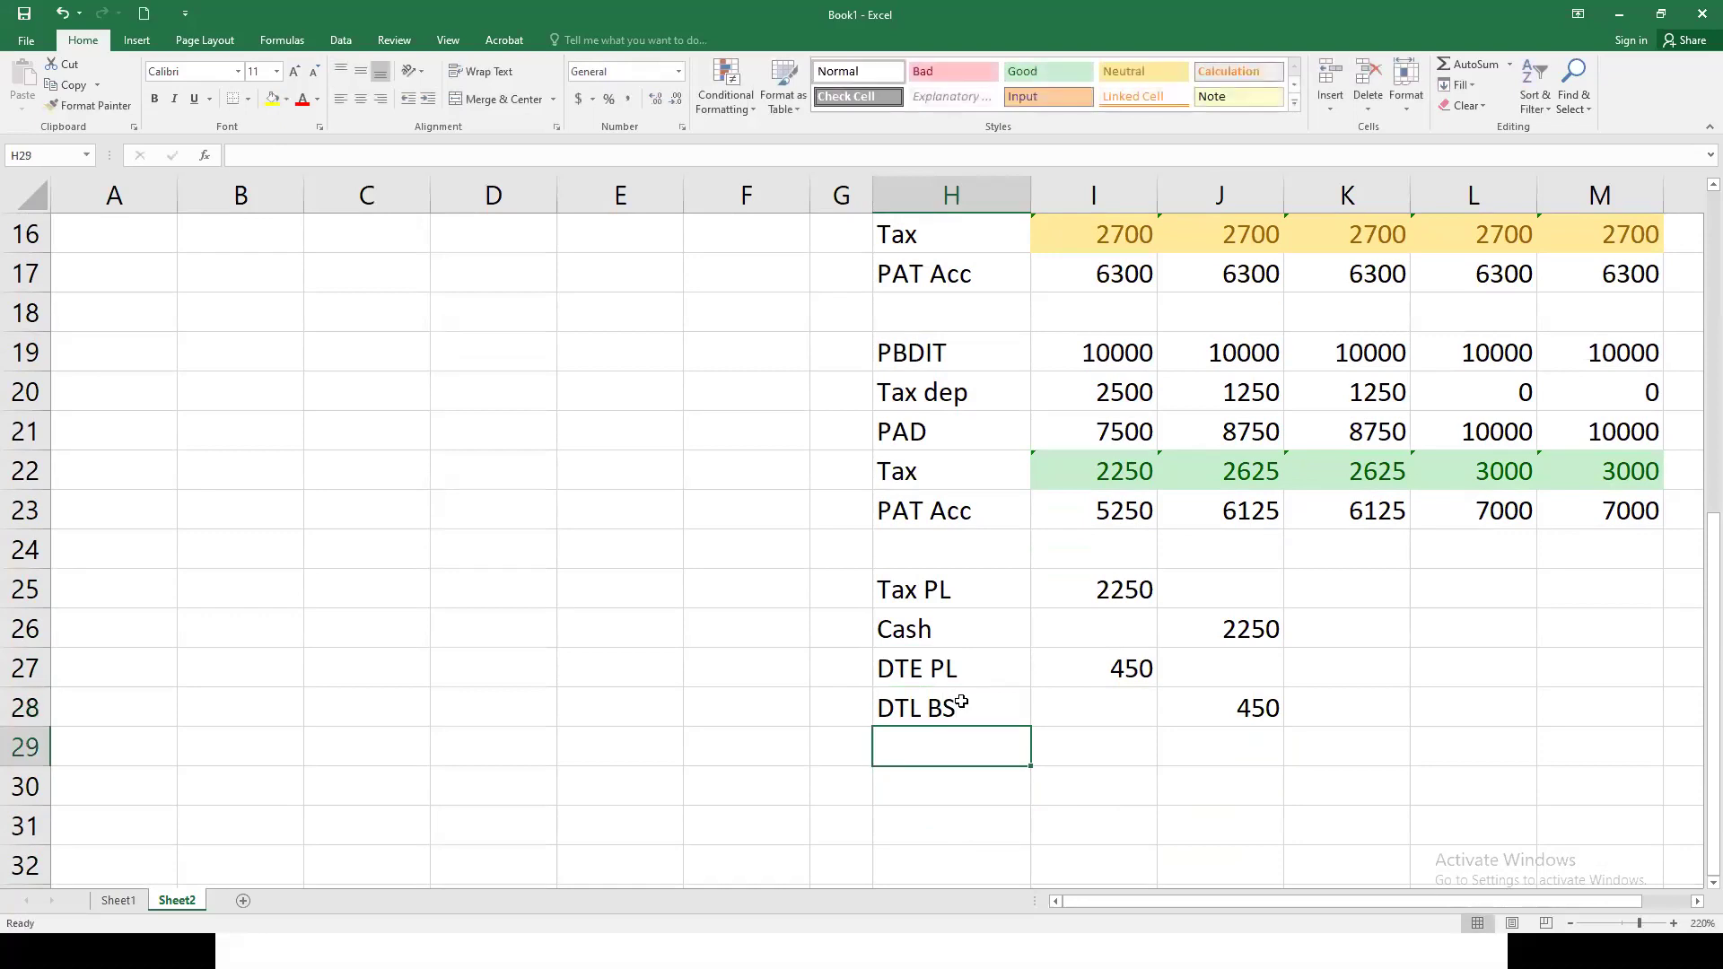
Step: Add a PBT row below the journal entries, with the label in H30 and 10000 in I30
{"action": "left_click", "coordinate": [968, 790]}
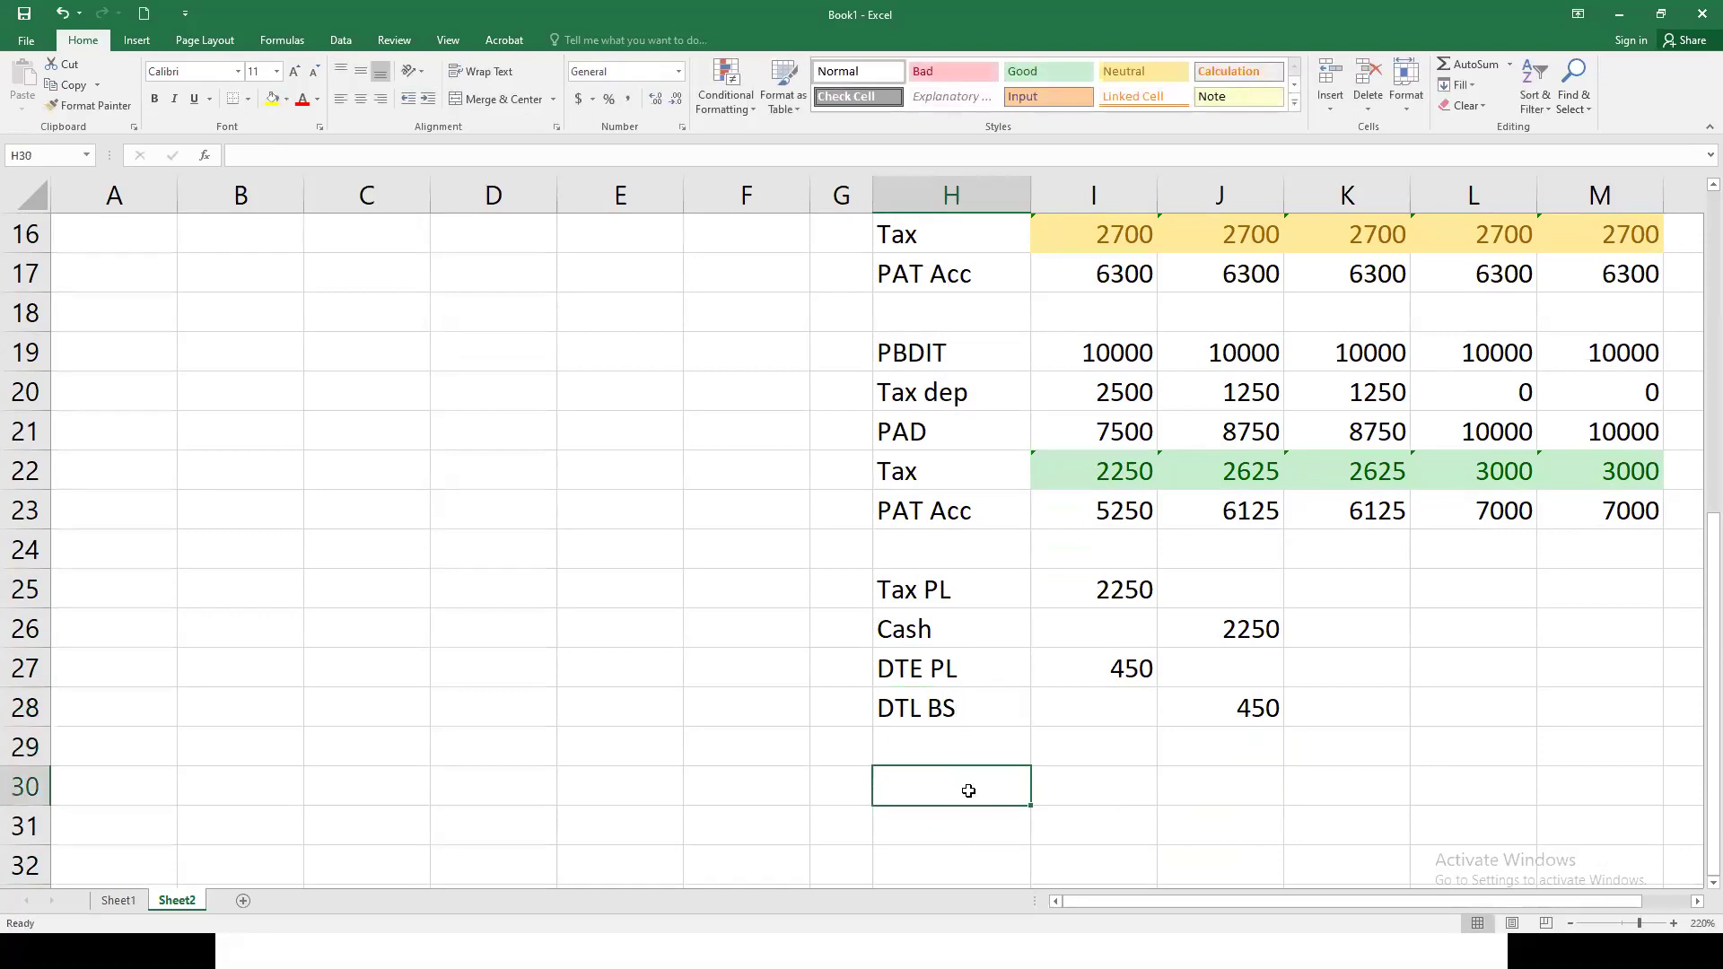
{"action": "left_click", "coordinate": [1119, 790]}
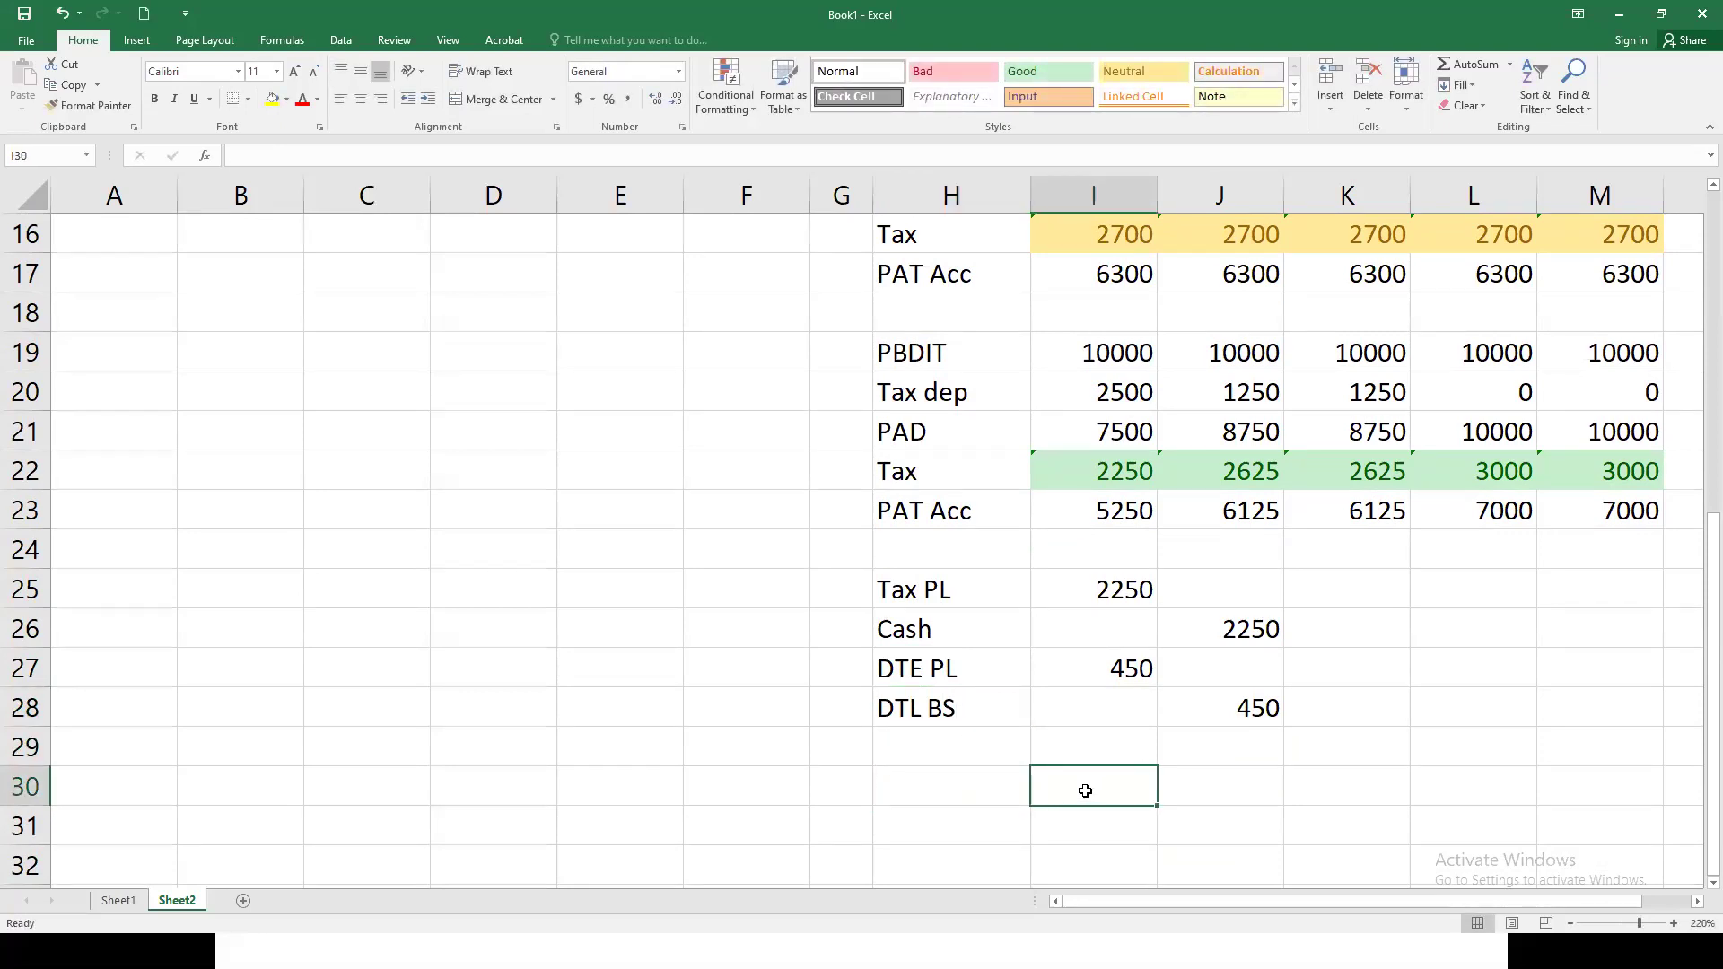
{"action": "left_click", "coordinate": [968, 800]}
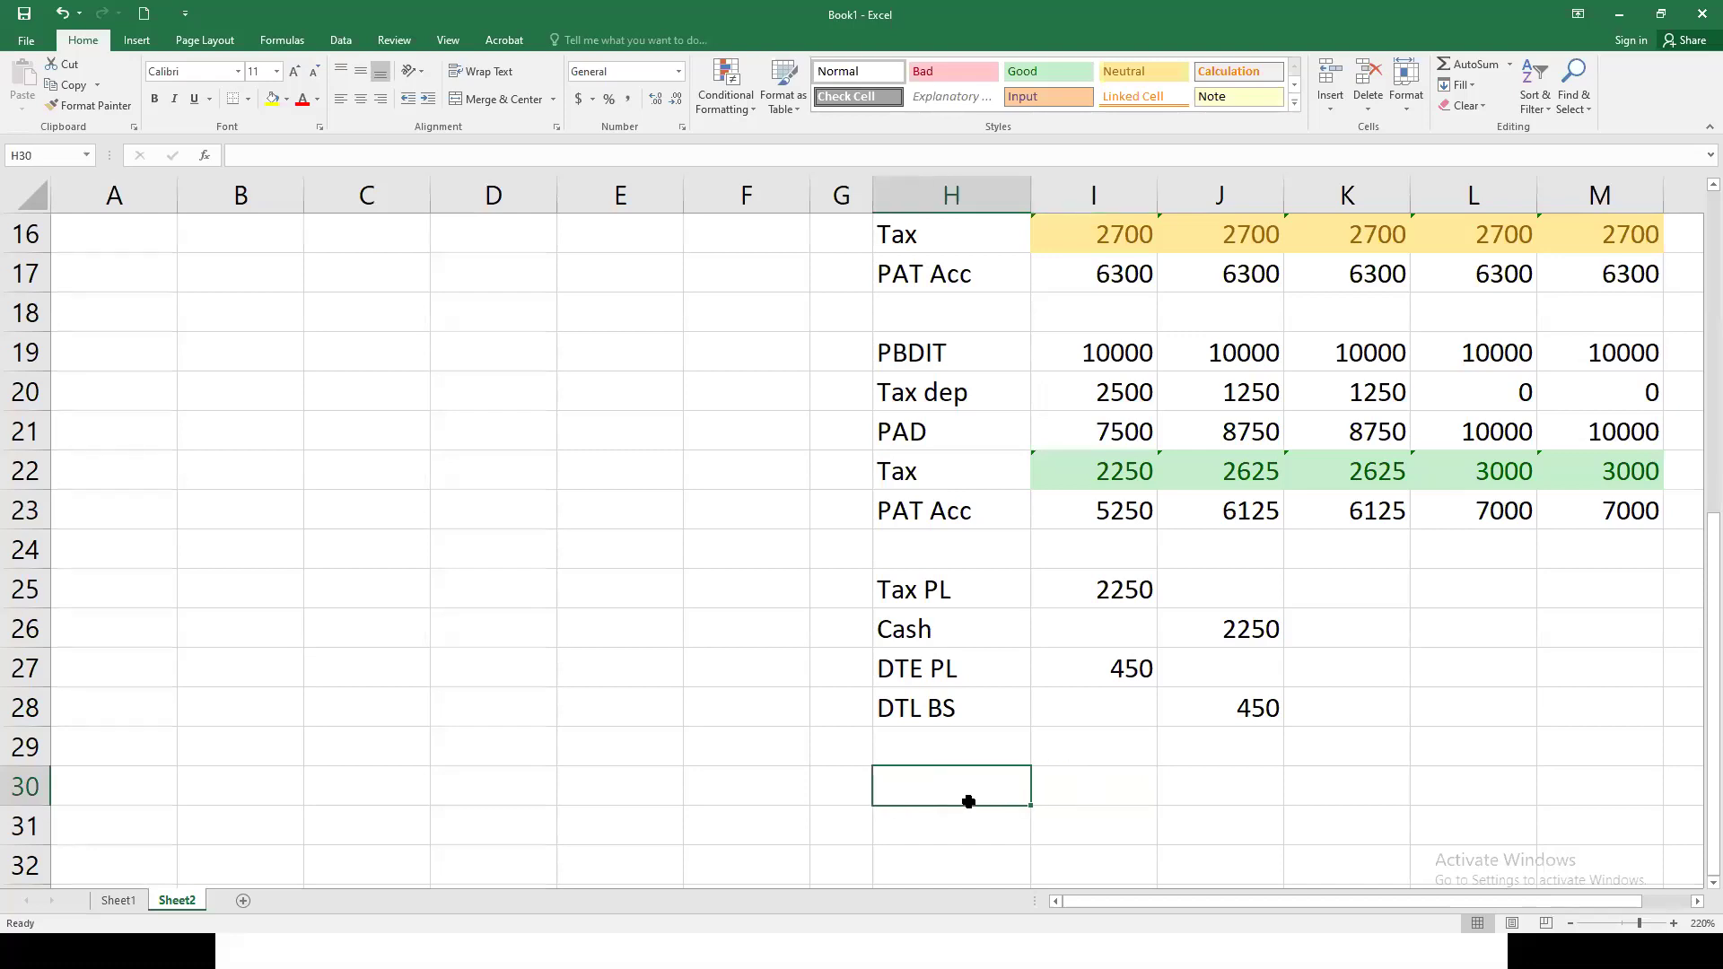
{"action": "type", "text": "P"}
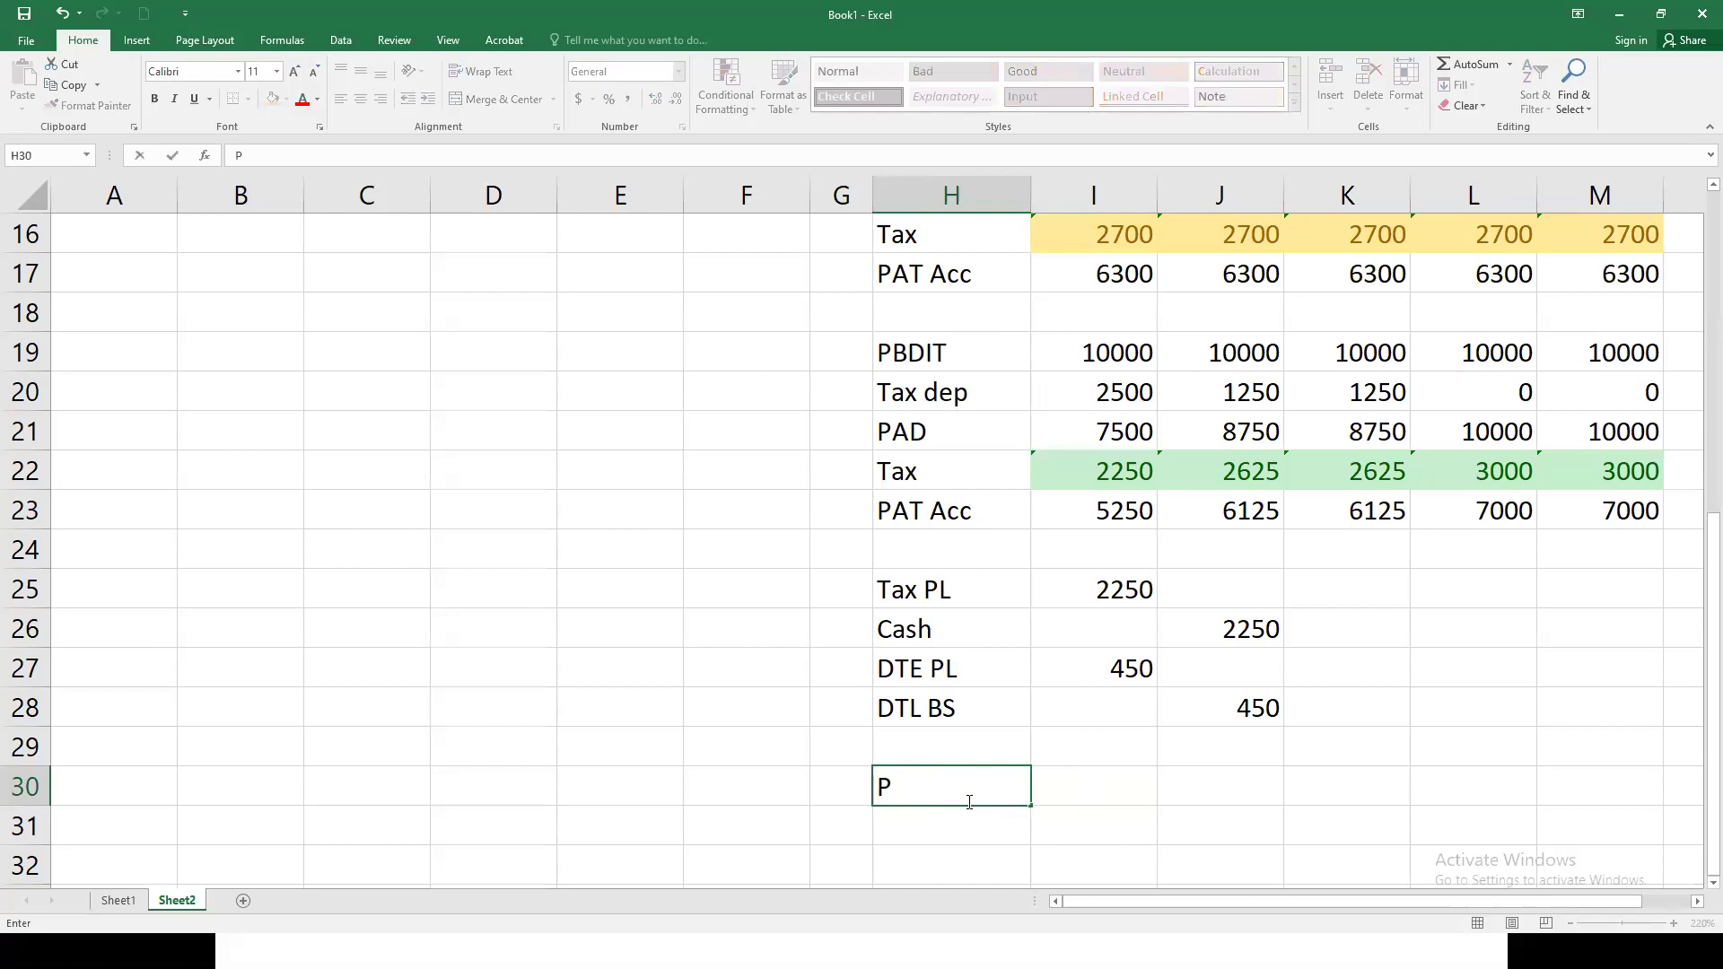
{"action": "type", "text": "BT"}
{"action": "key", "text": "Tab"}
{"action": "type", "text": "10000"}
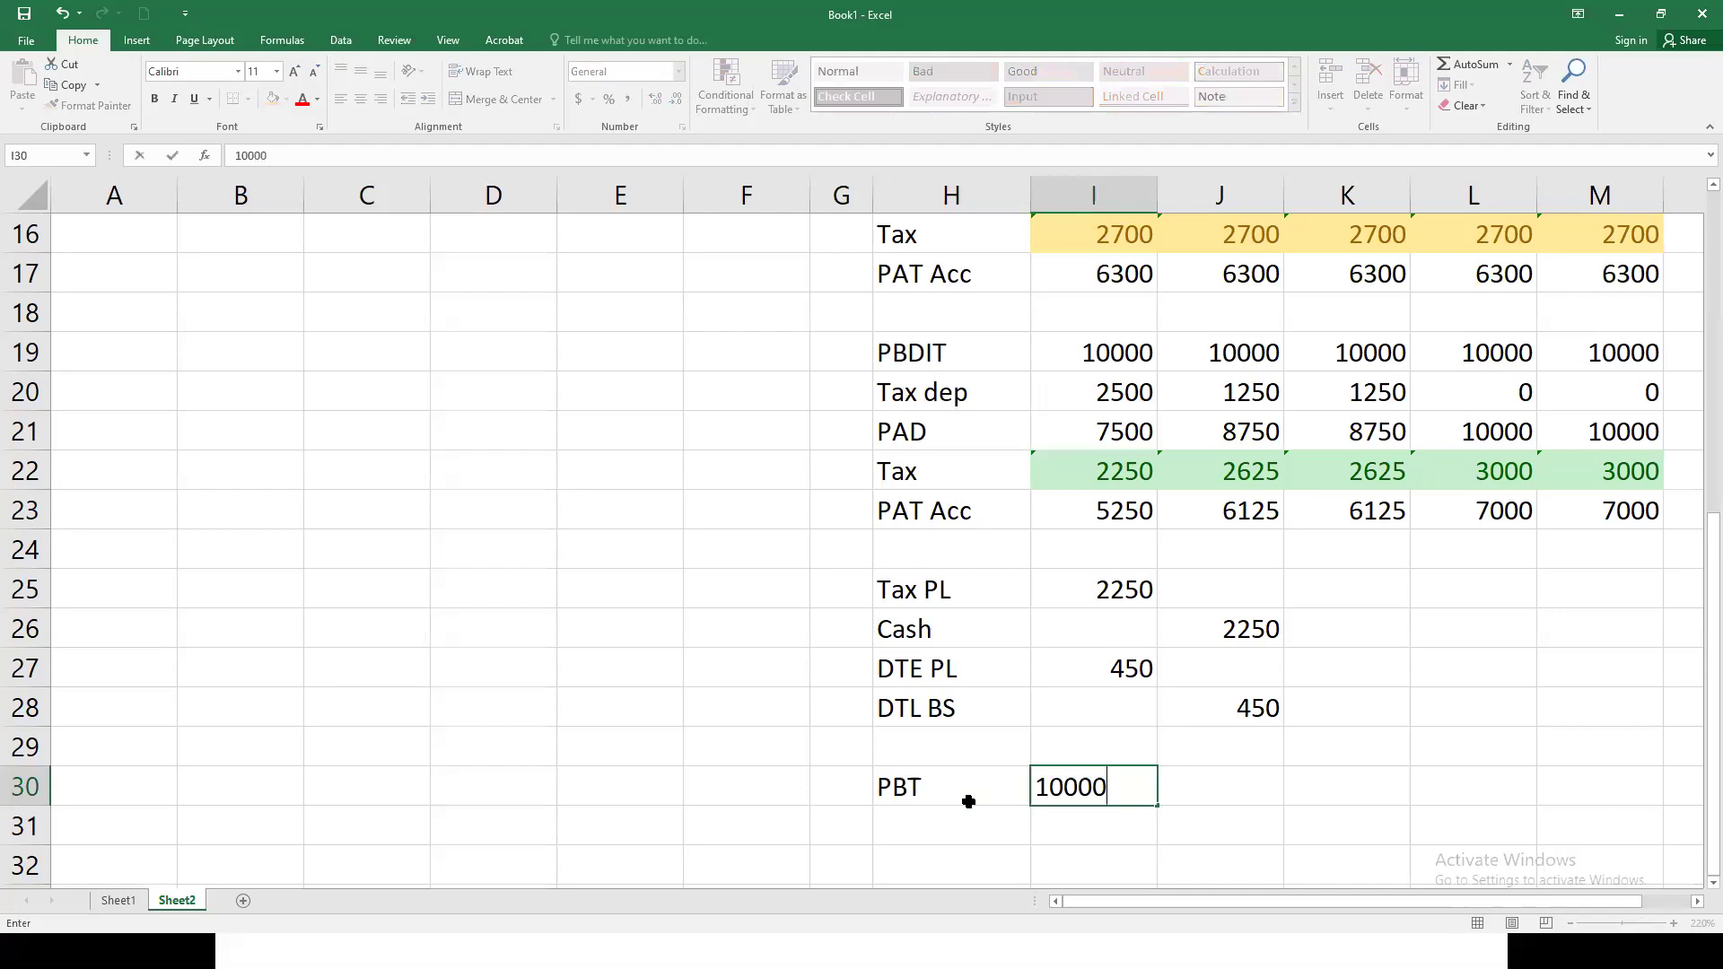
{"action": "key", "text": "Return"}
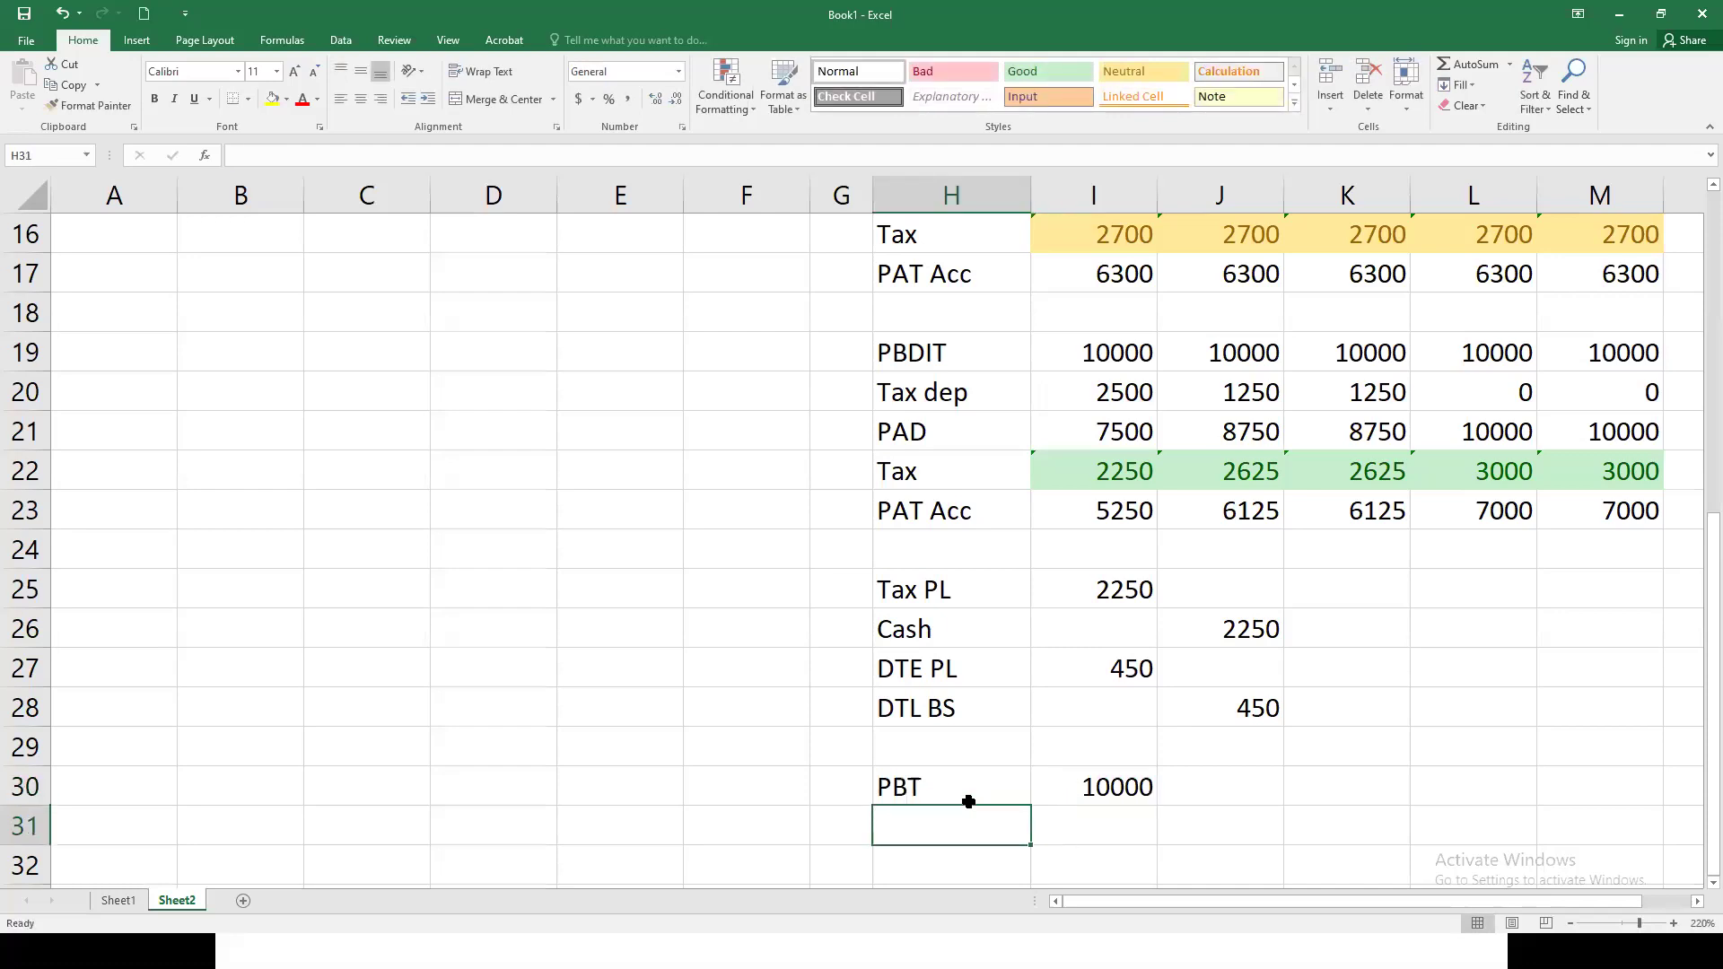
Step: Label H31 as Current and link I31 to the Tax PL amount with =I25
{"action": "type", "text": "In"}
{"action": "key", "text": "BackSpace"}
{"action": "key", "text": "BackSpace"}
{"action": "type", "text": "C"}
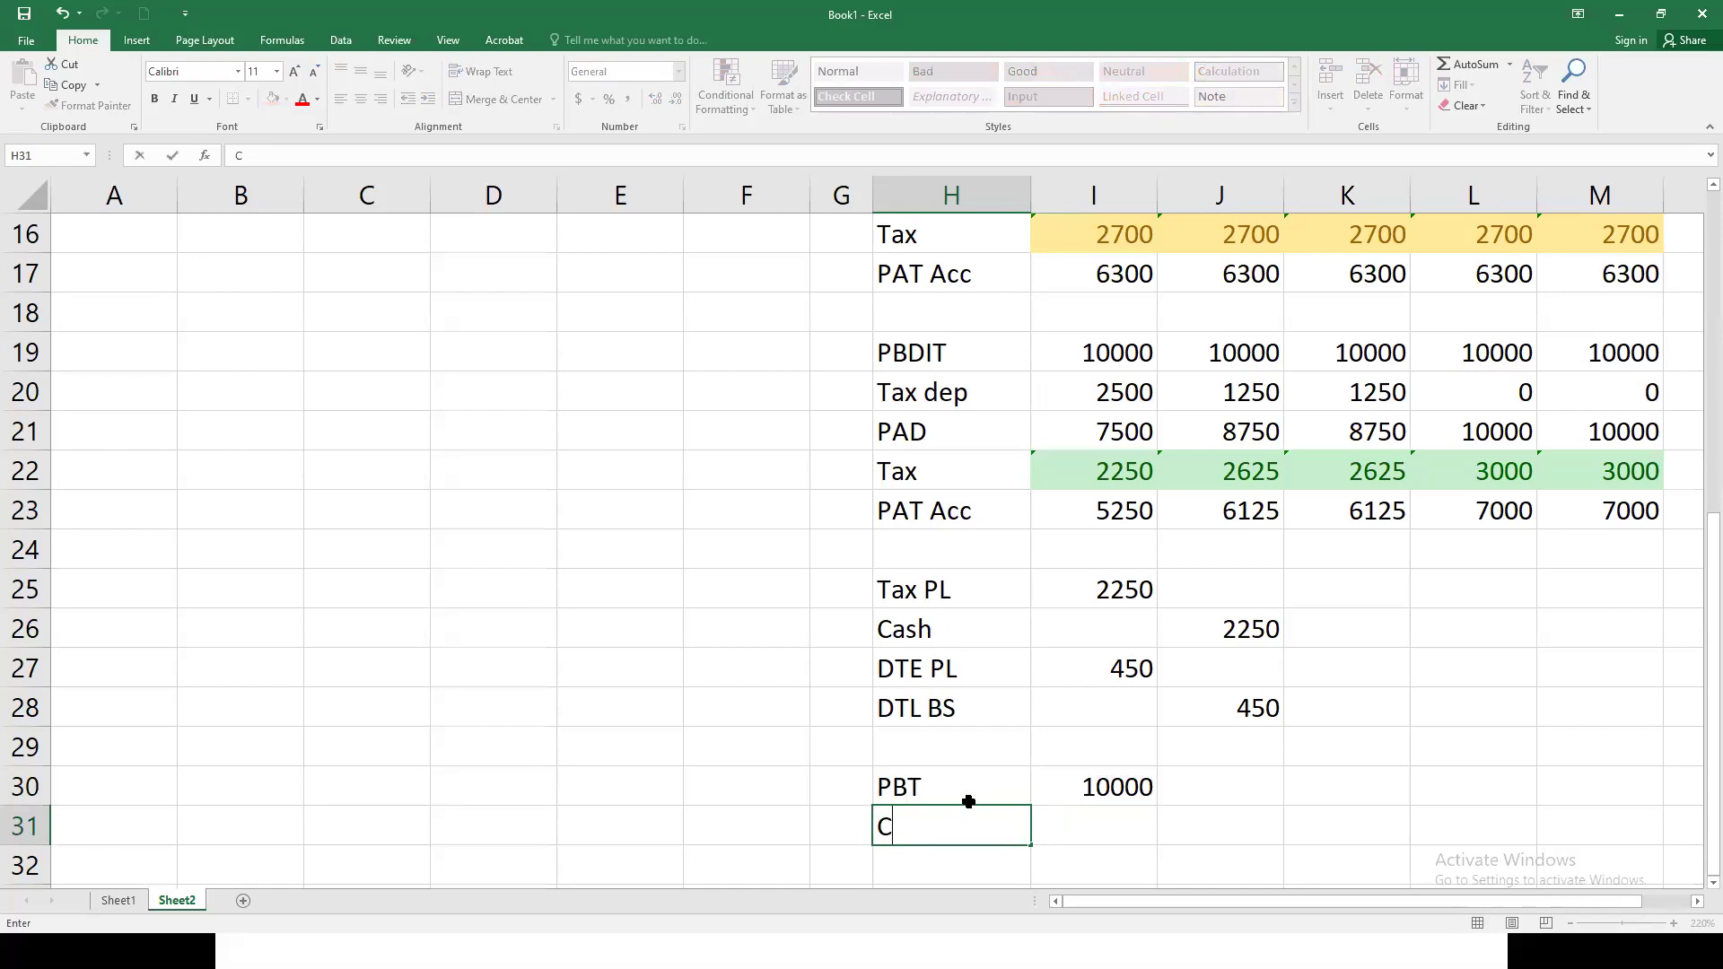
{"action": "type", "text": "urren"}
{"action": "type", "text": "t"}
{"action": "left_click", "coordinate": [1060, 821]}
{"action": "type", "text": "="}
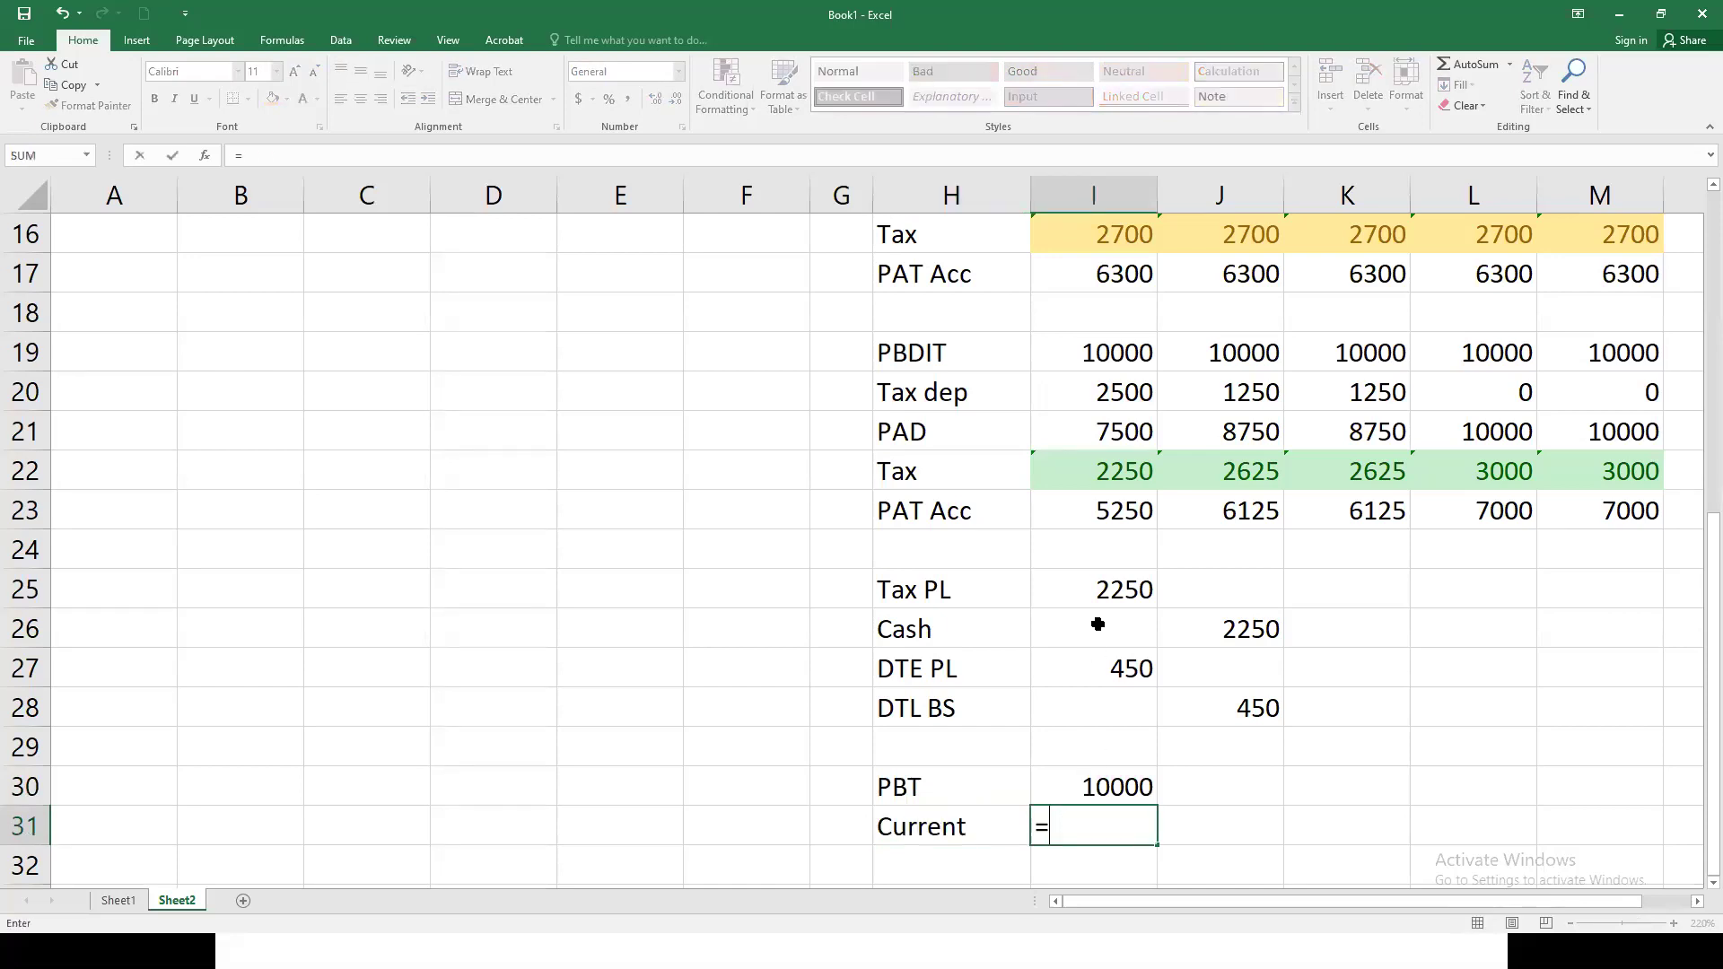
{"action": "left_click", "coordinate": [1113, 587]}
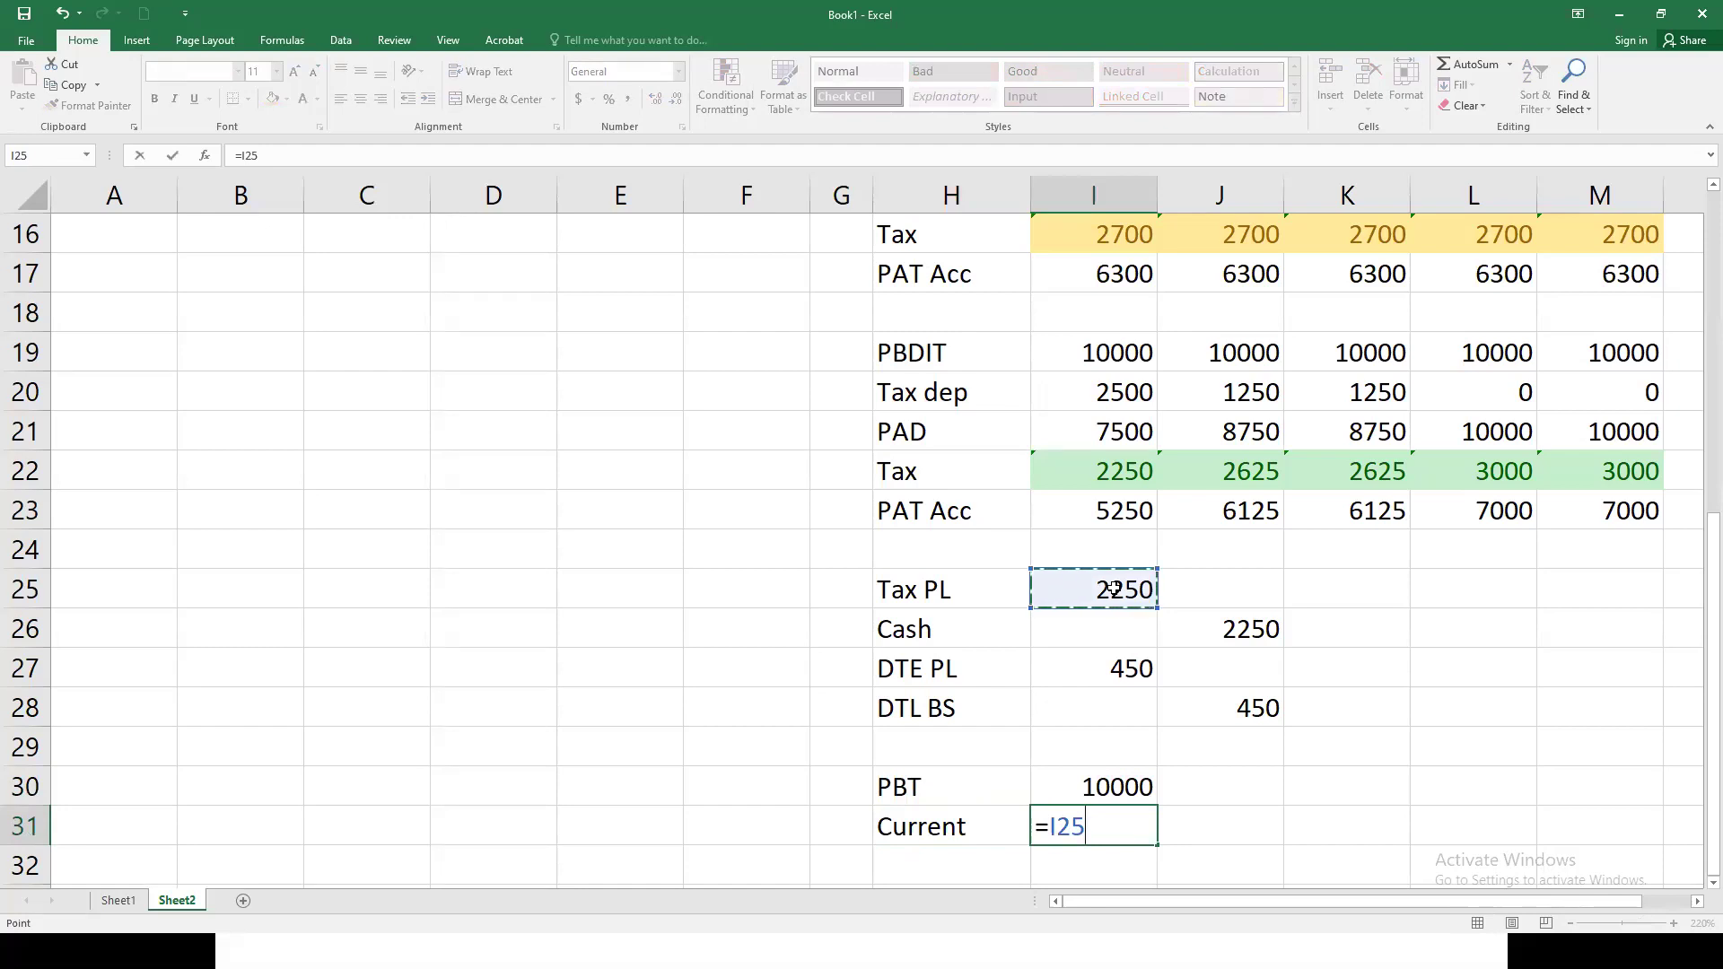
{"action": "key", "text": "Return"}
{"action": "left_click", "coordinate": [950, 865]}
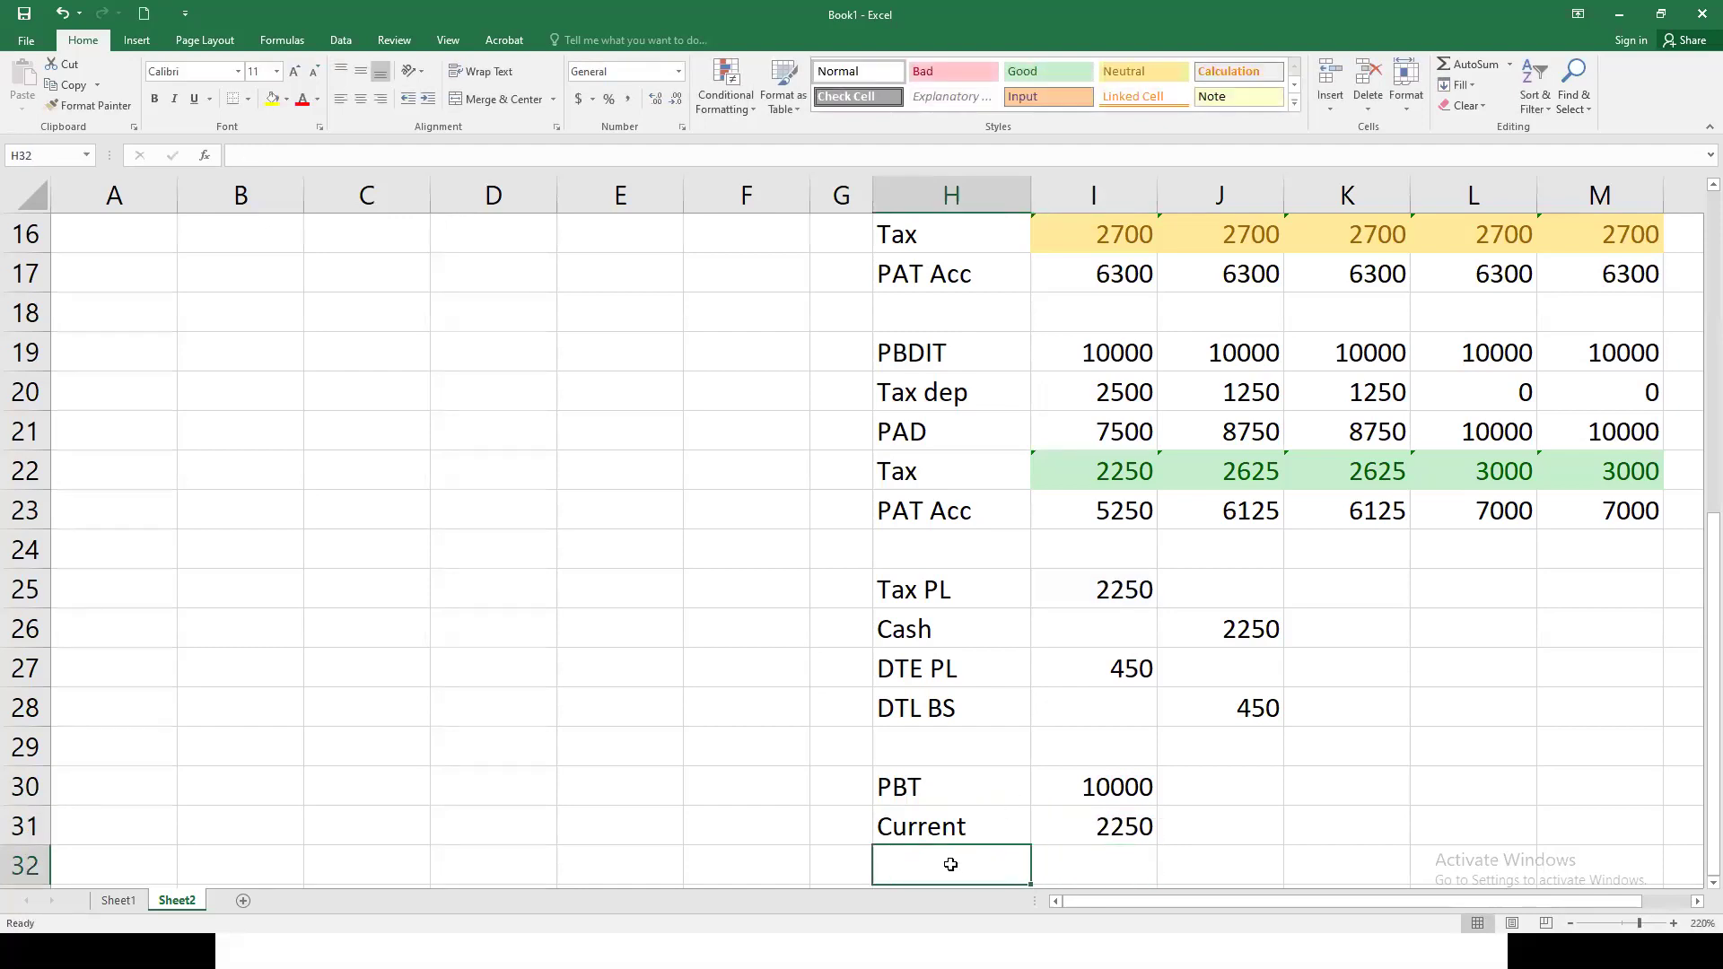
Step: Label H32 as DT and link I32 to the DTE PL amount with =I27
{"action": "type", "text": "Dt"}
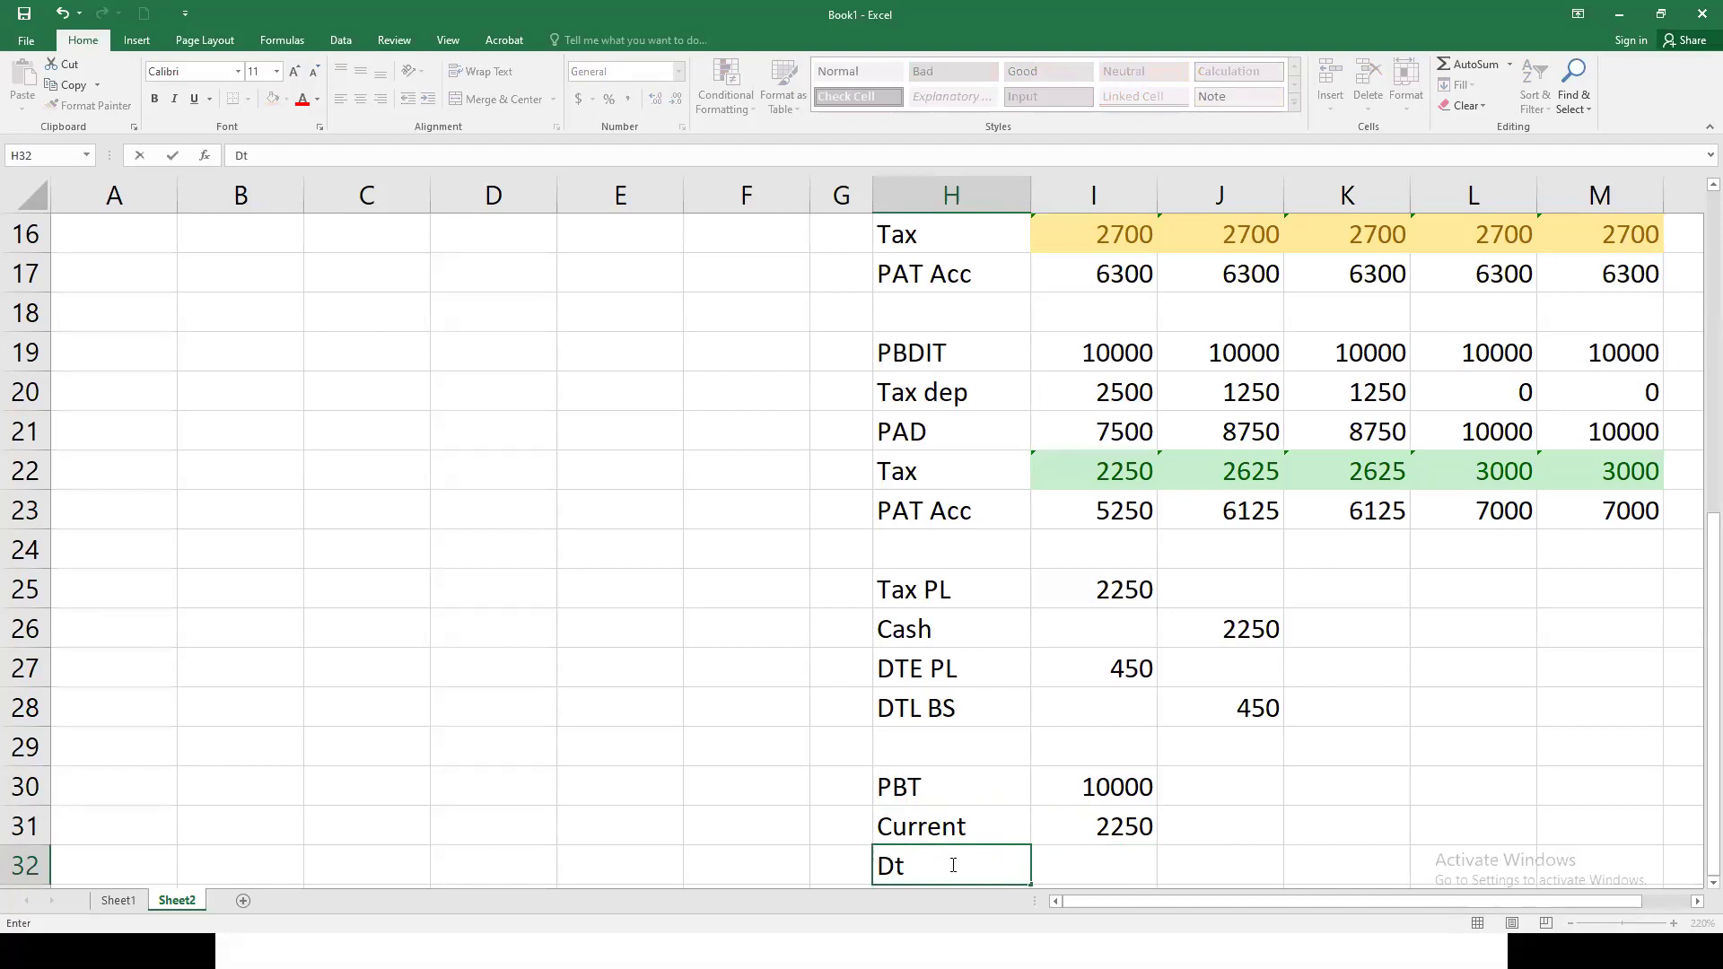
{"action": "key", "text": "BackSpace"}
{"action": "type", "text": "T"}
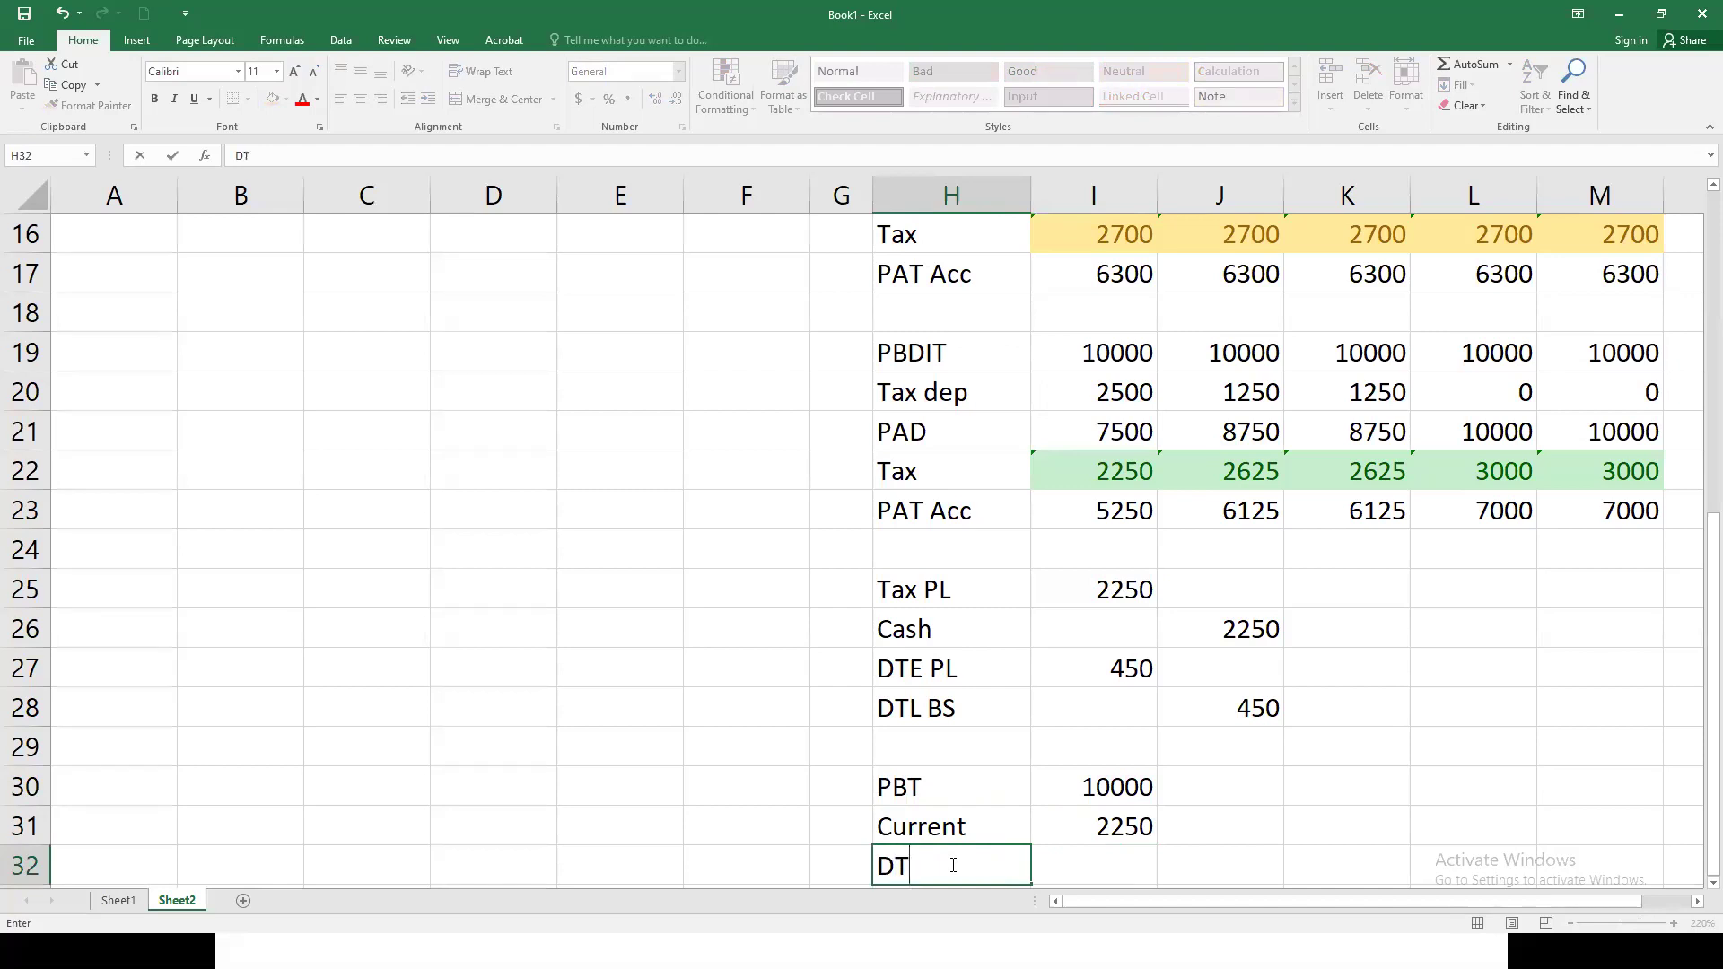
{"action": "left_click", "coordinate": [1130, 862]}
{"action": "type", "text": "="}
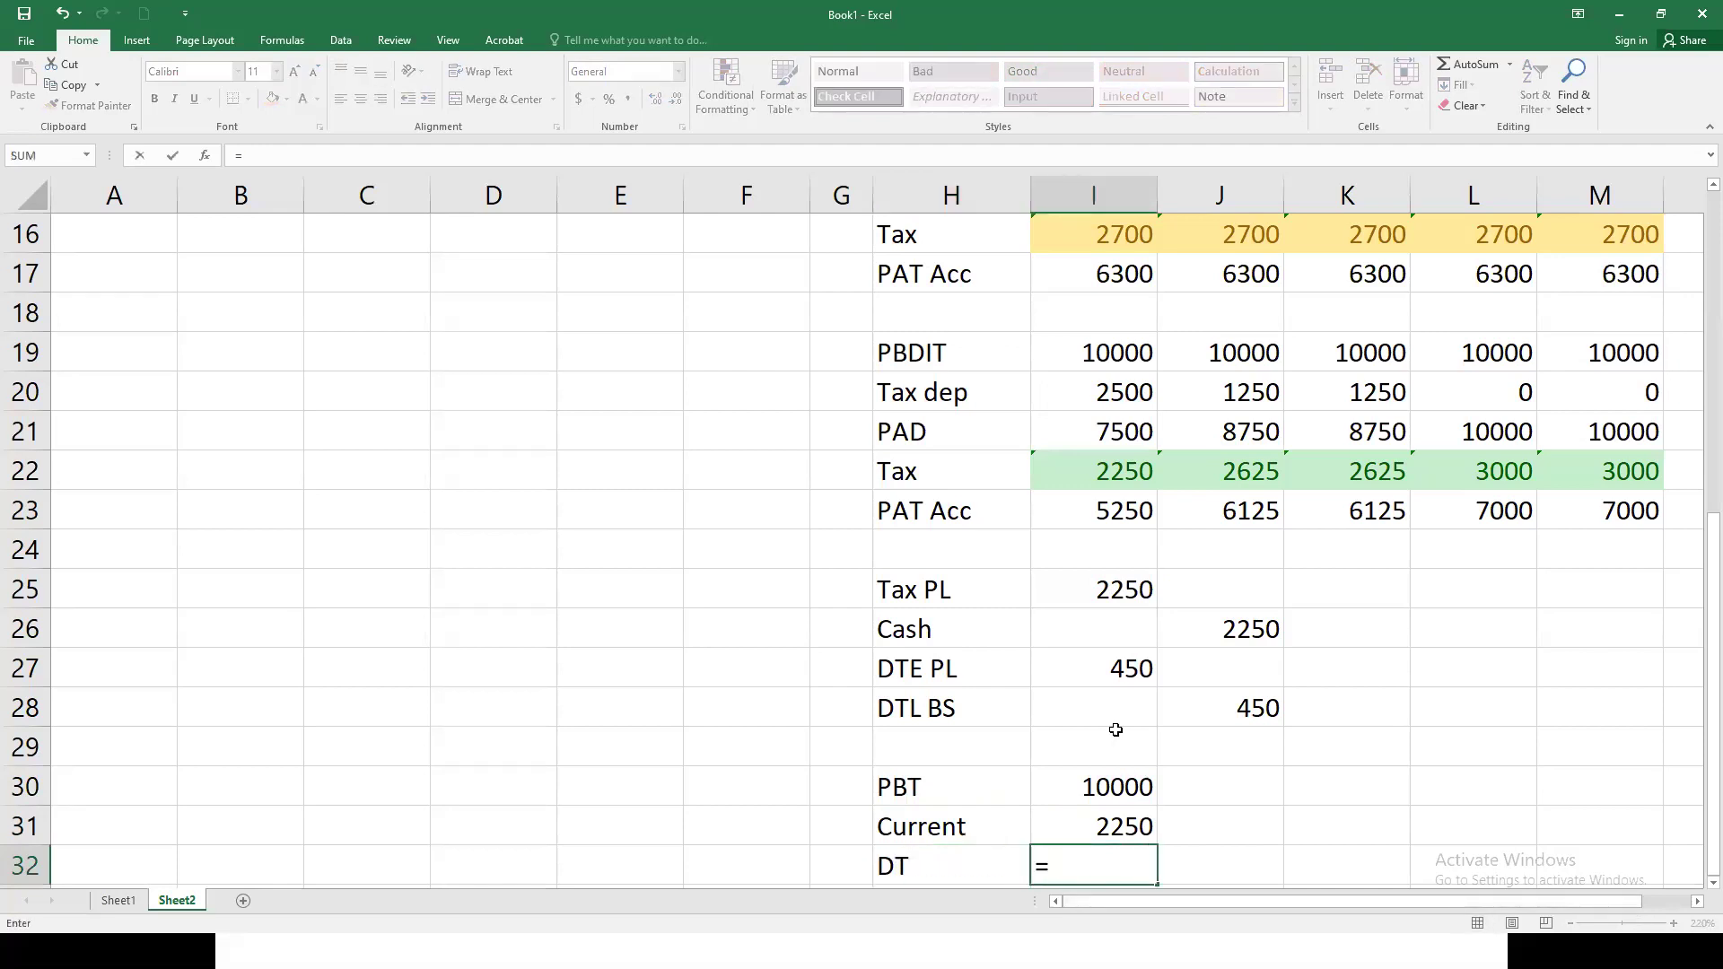
{"action": "left_click", "coordinate": [1096, 675]}
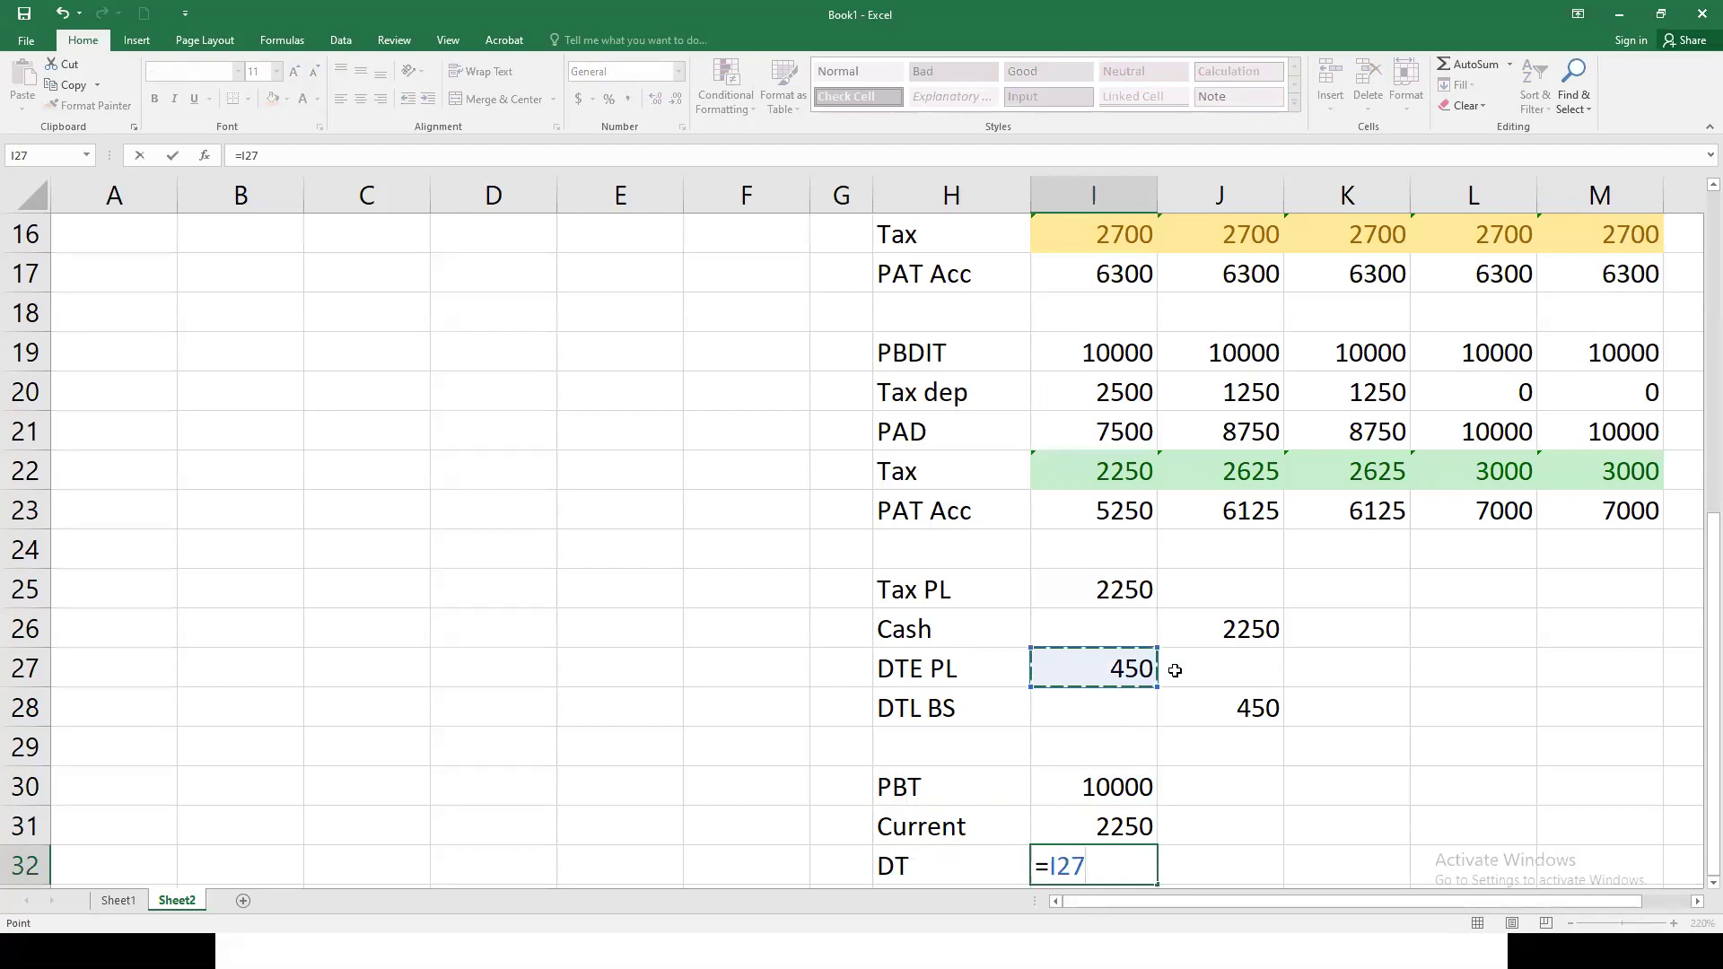
{"action": "key", "text": "Return"}
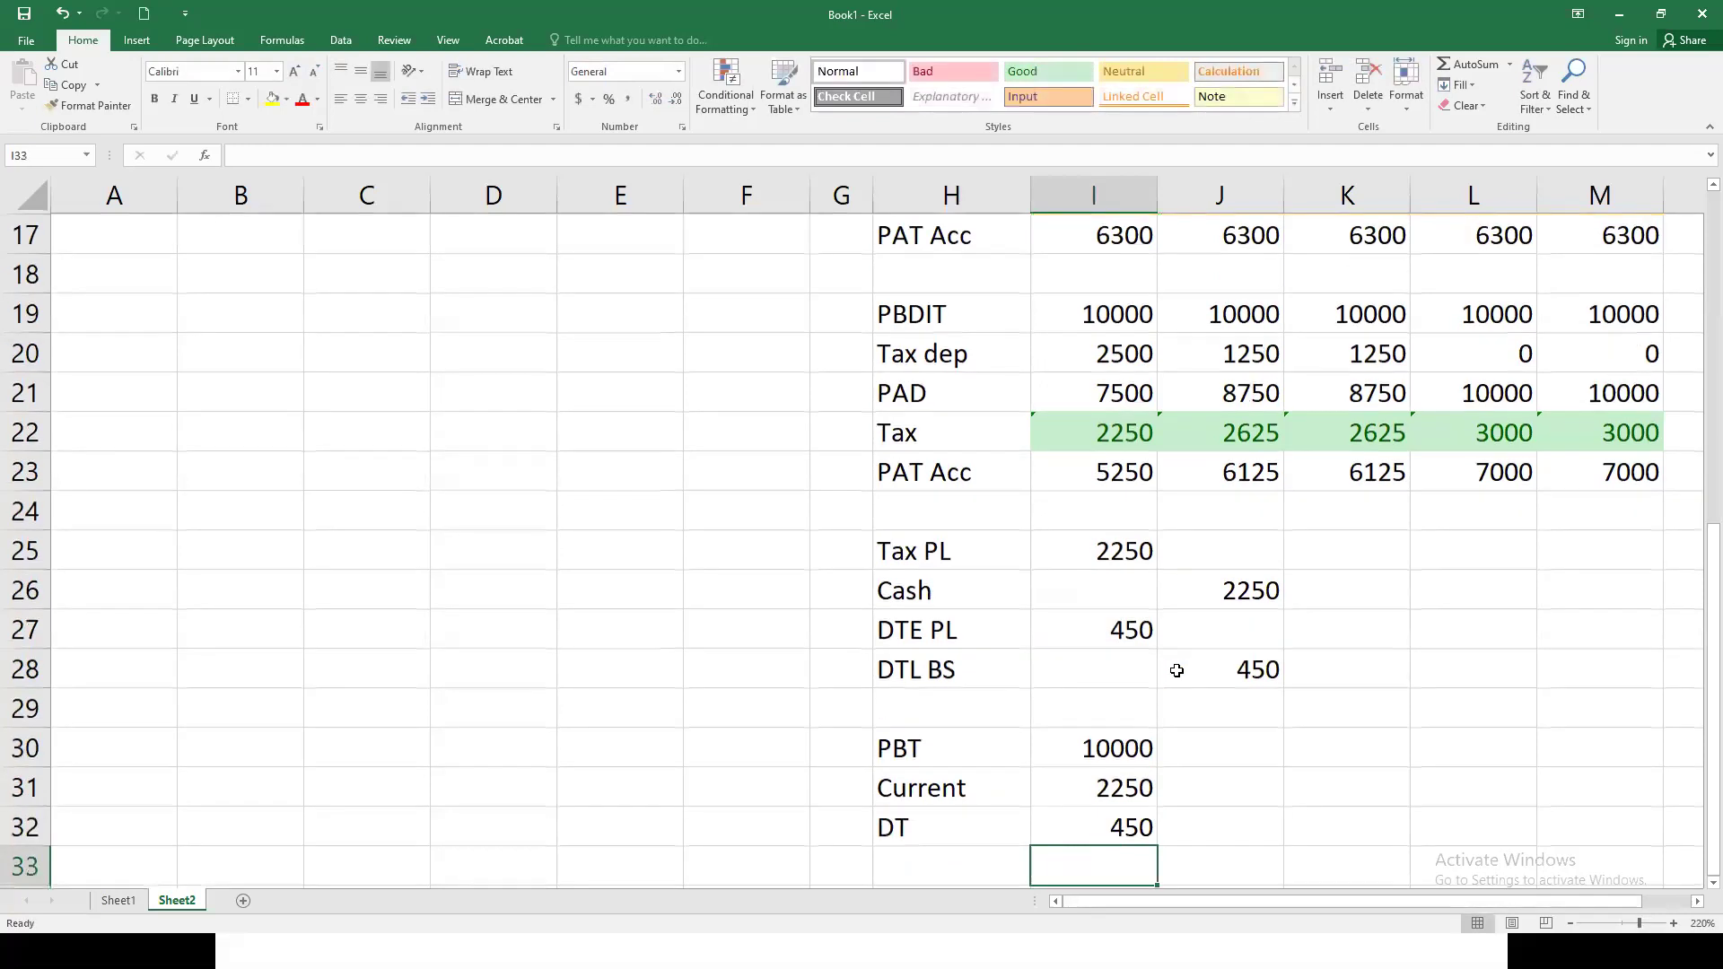
Step: Clear the PBT amount in I30
{"action": "left_click", "coordinate": [1111, 754]}
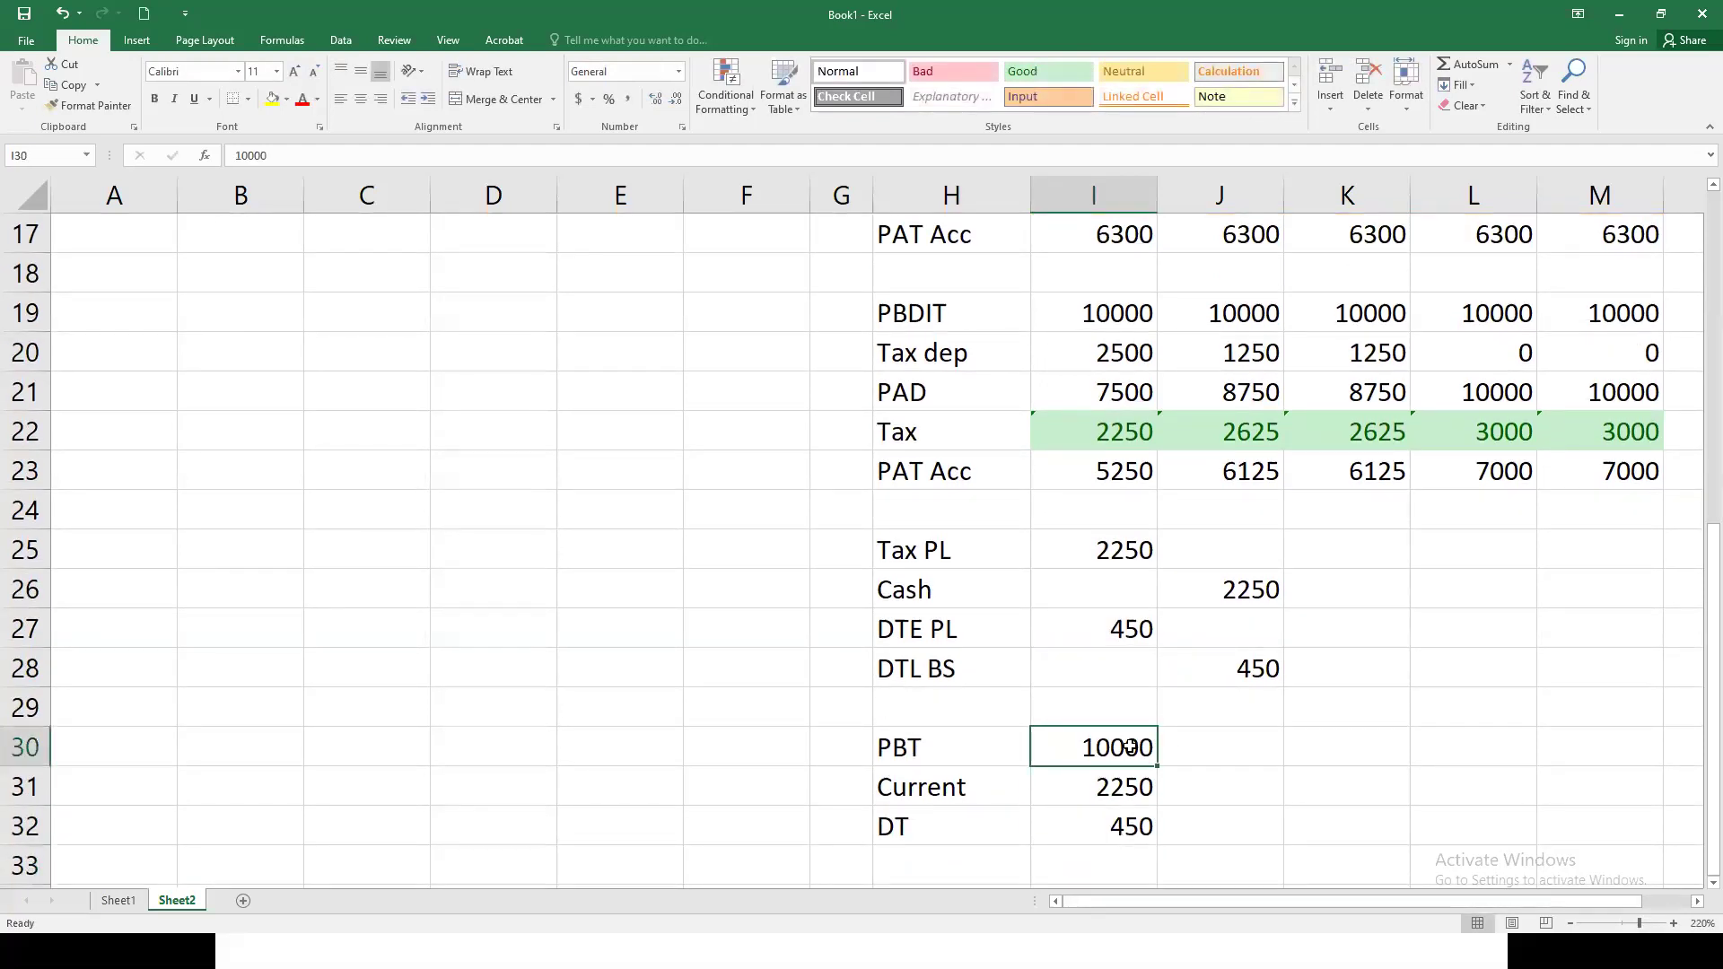
{"action": "key", "text": "Delete"}
{"action": "left_click", "coordinate": [1216, 752]}
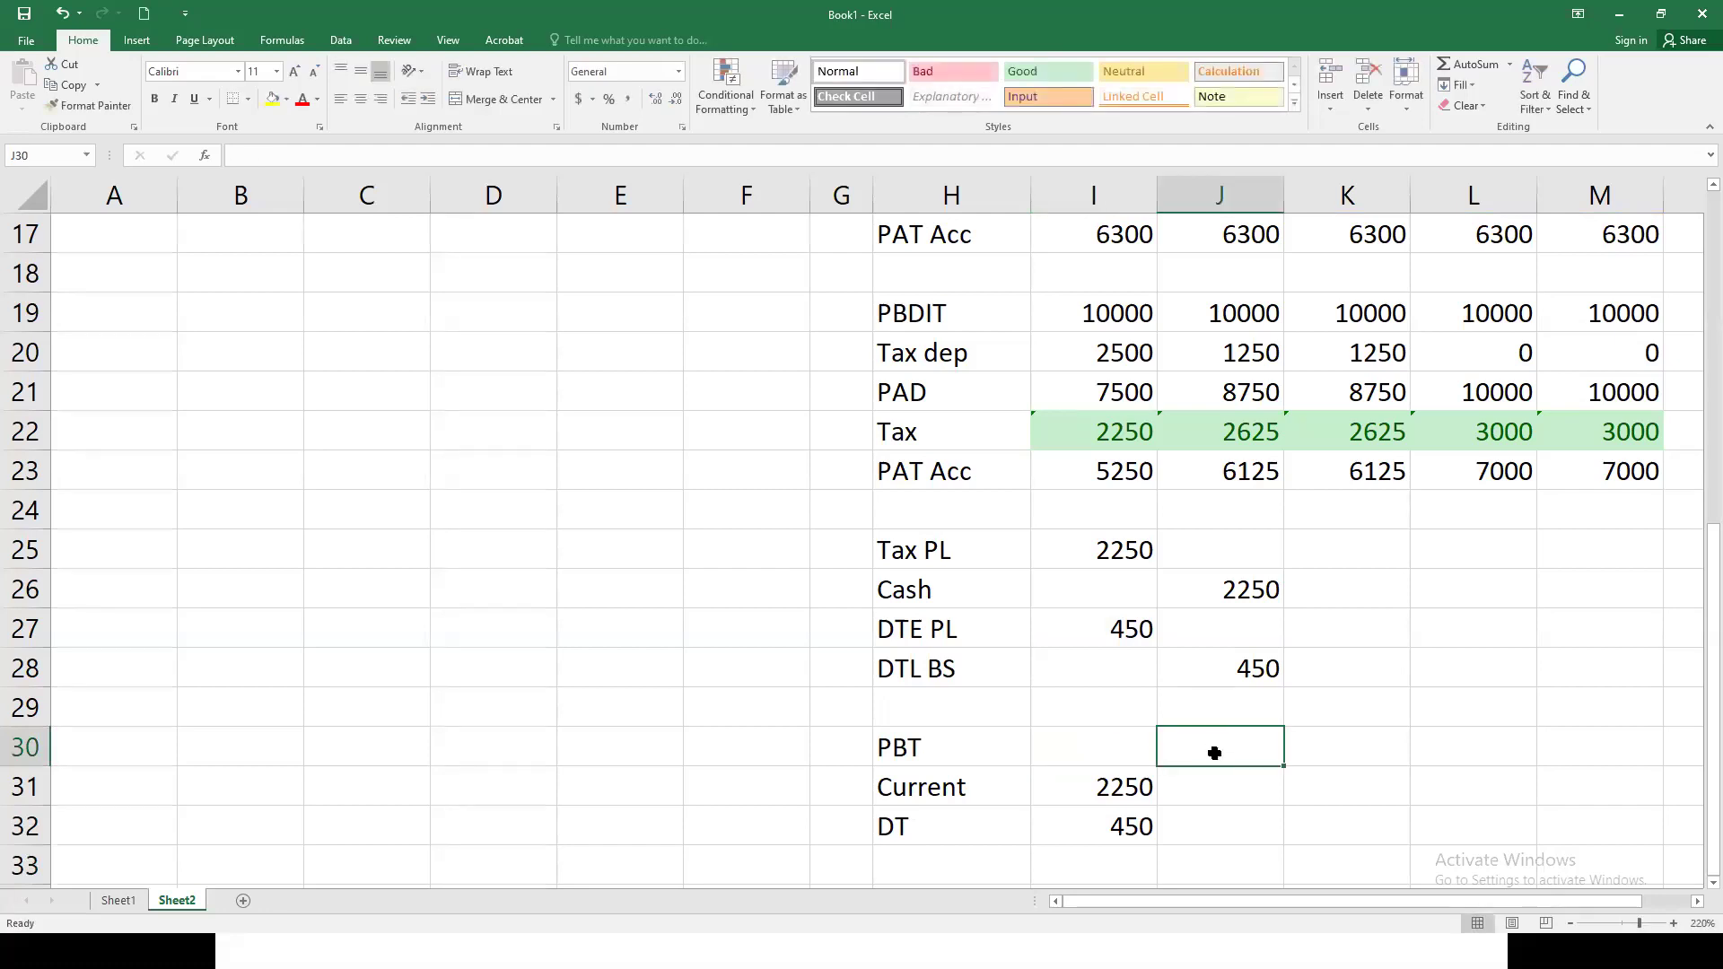
{"action": "left_click", "coordinate": [1132, 755]}
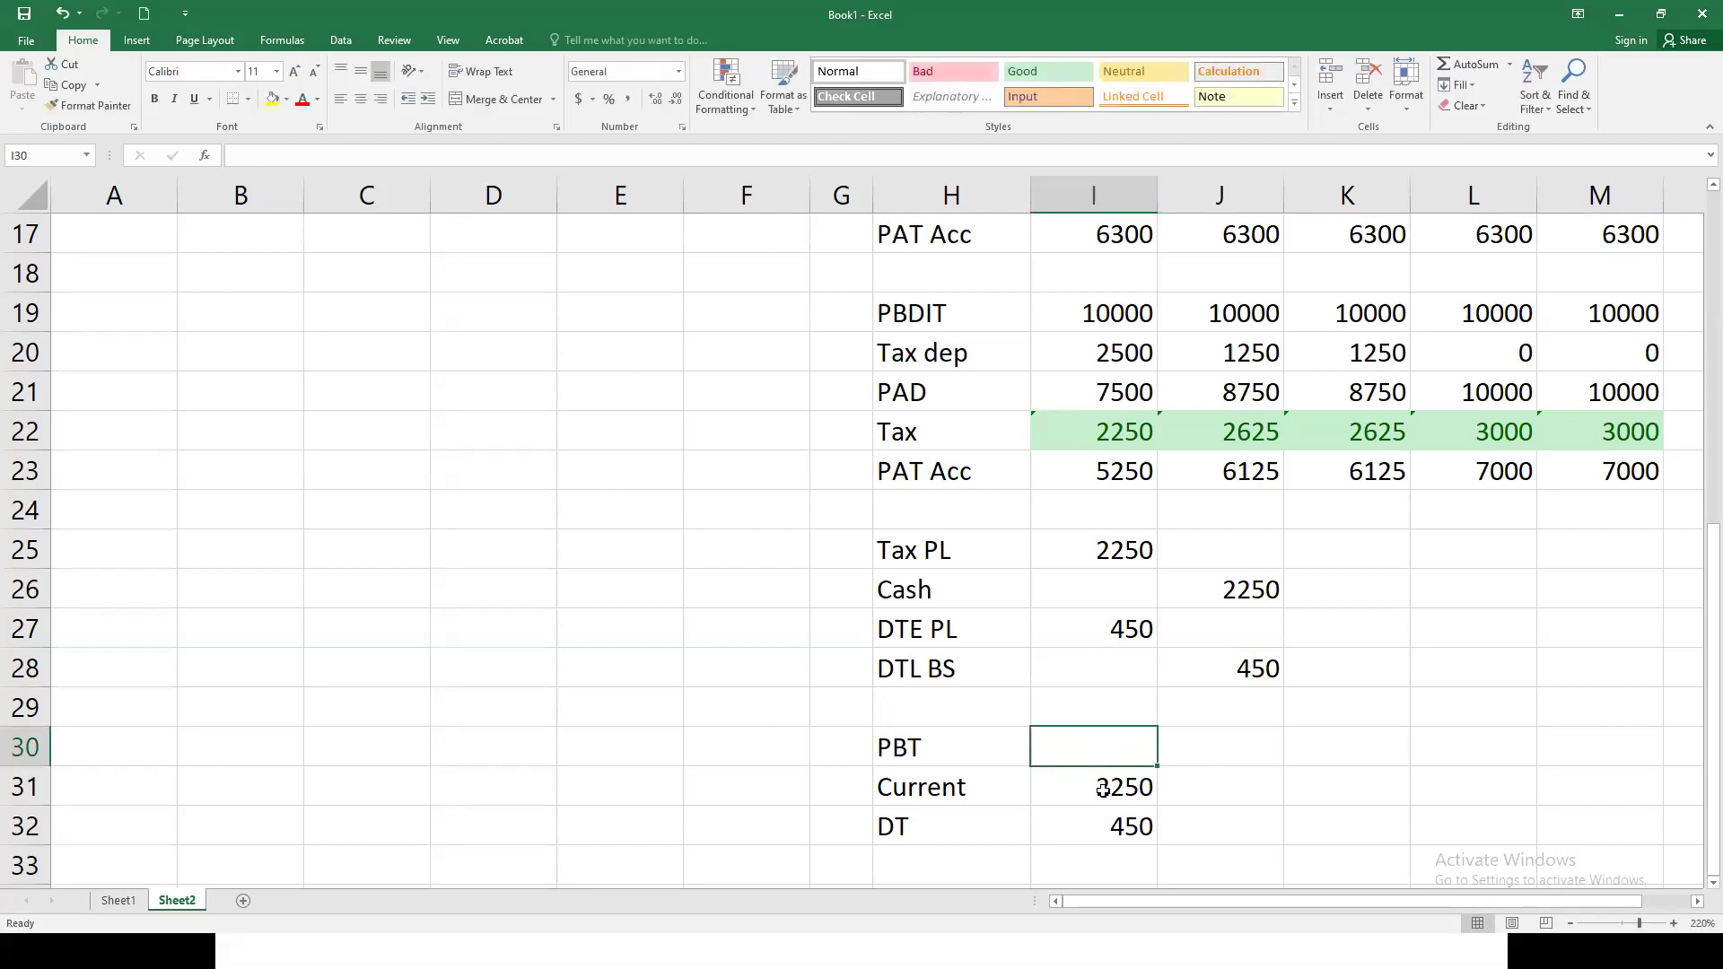
Step: Add the label Total Tax in H33, below the DT row
{"action": "left_click", "coordinate": [988, 868]}
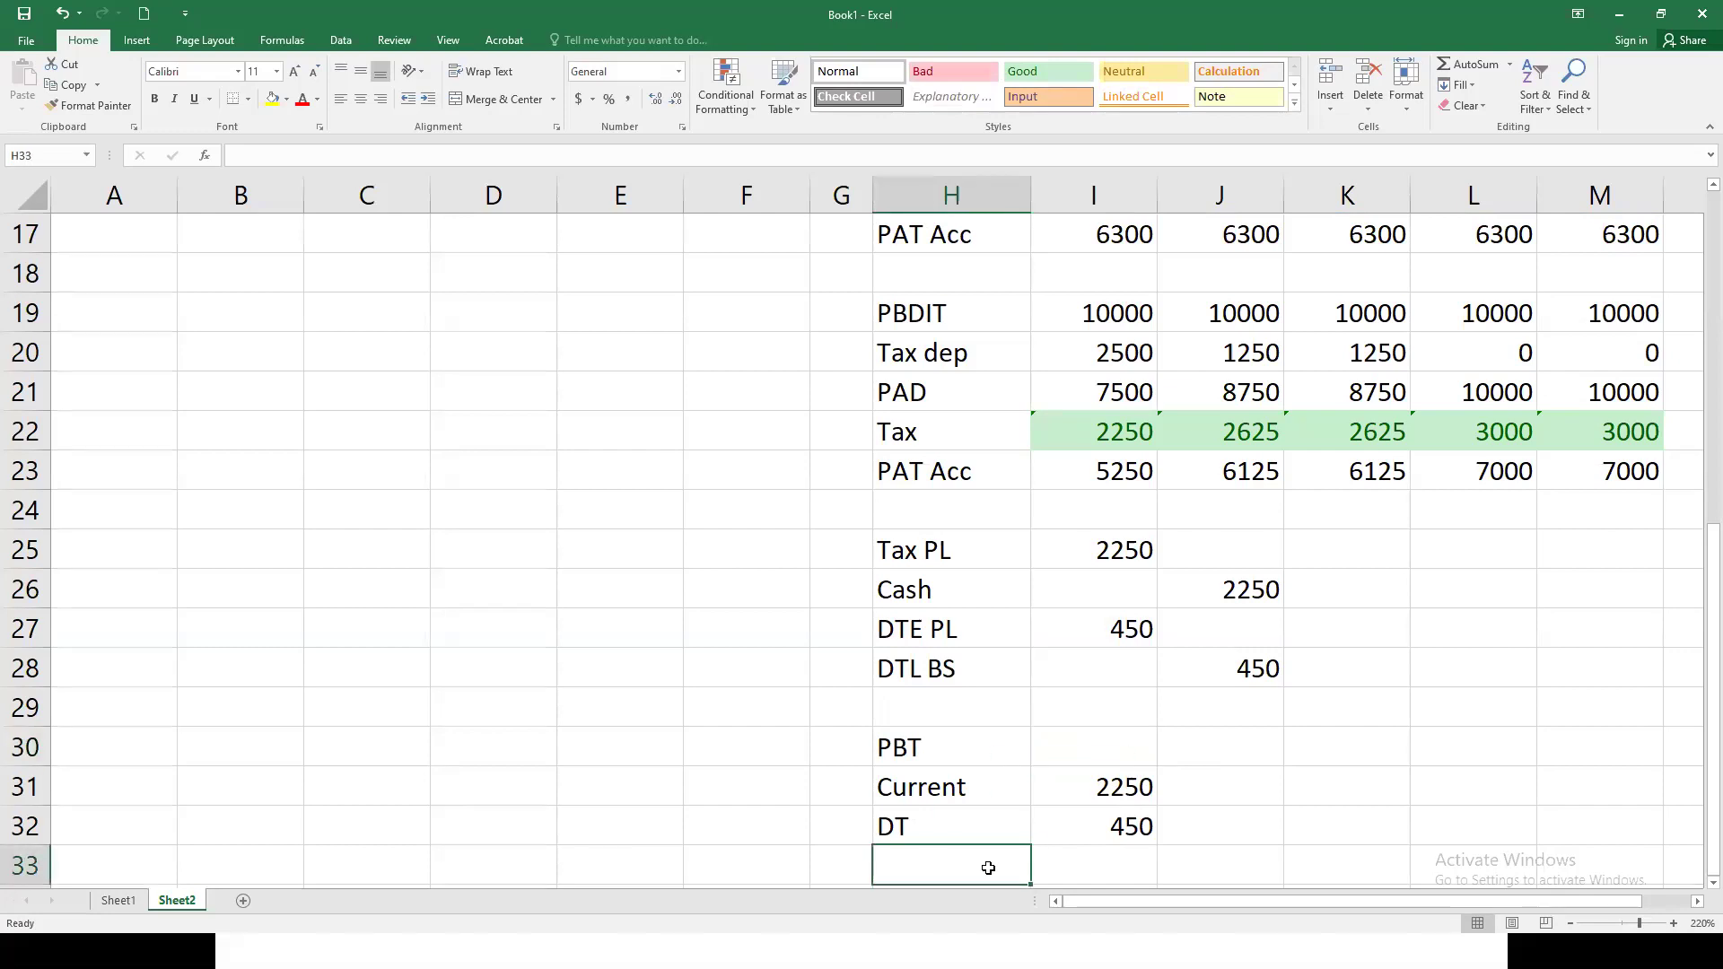
{"action": "type", "text": "Total "}
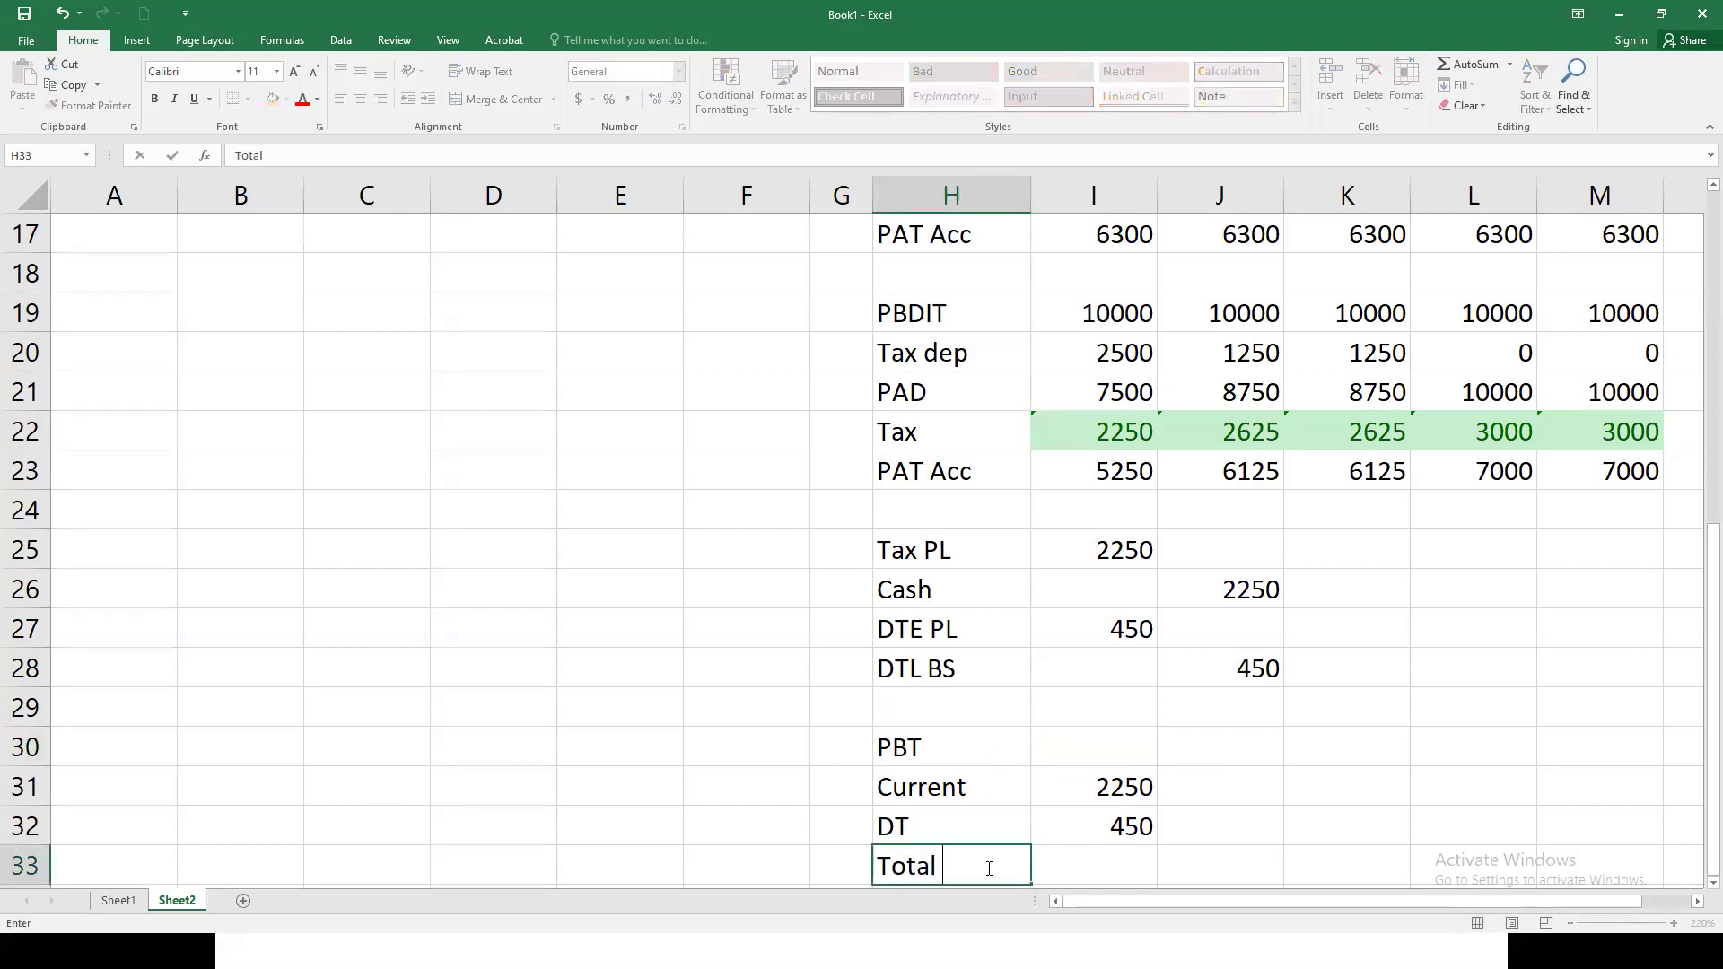
{"action": "type", "text": "Tax"}
{"action": "left_click", "coordinate": [1039, 863]}
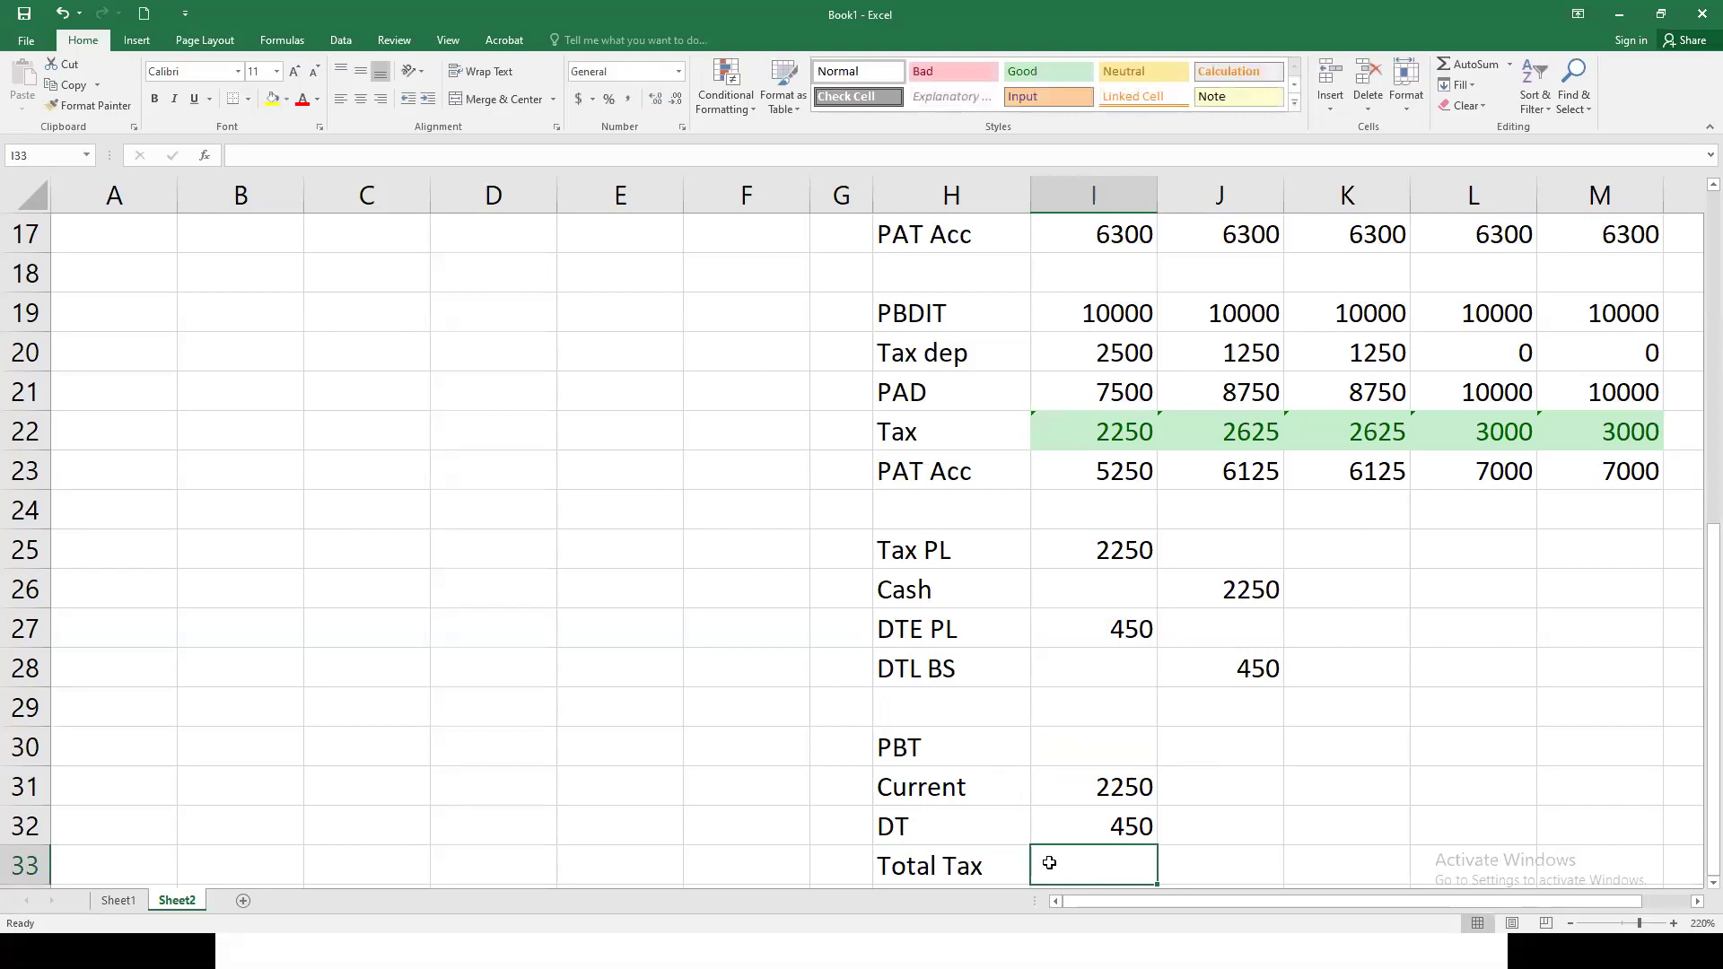
Step: Enter 10000 as the PBT amount in I30
{"action": "scroll", "coordinate": [1049, 862], "scroll_direction": "down", "scroll_amount": 1}
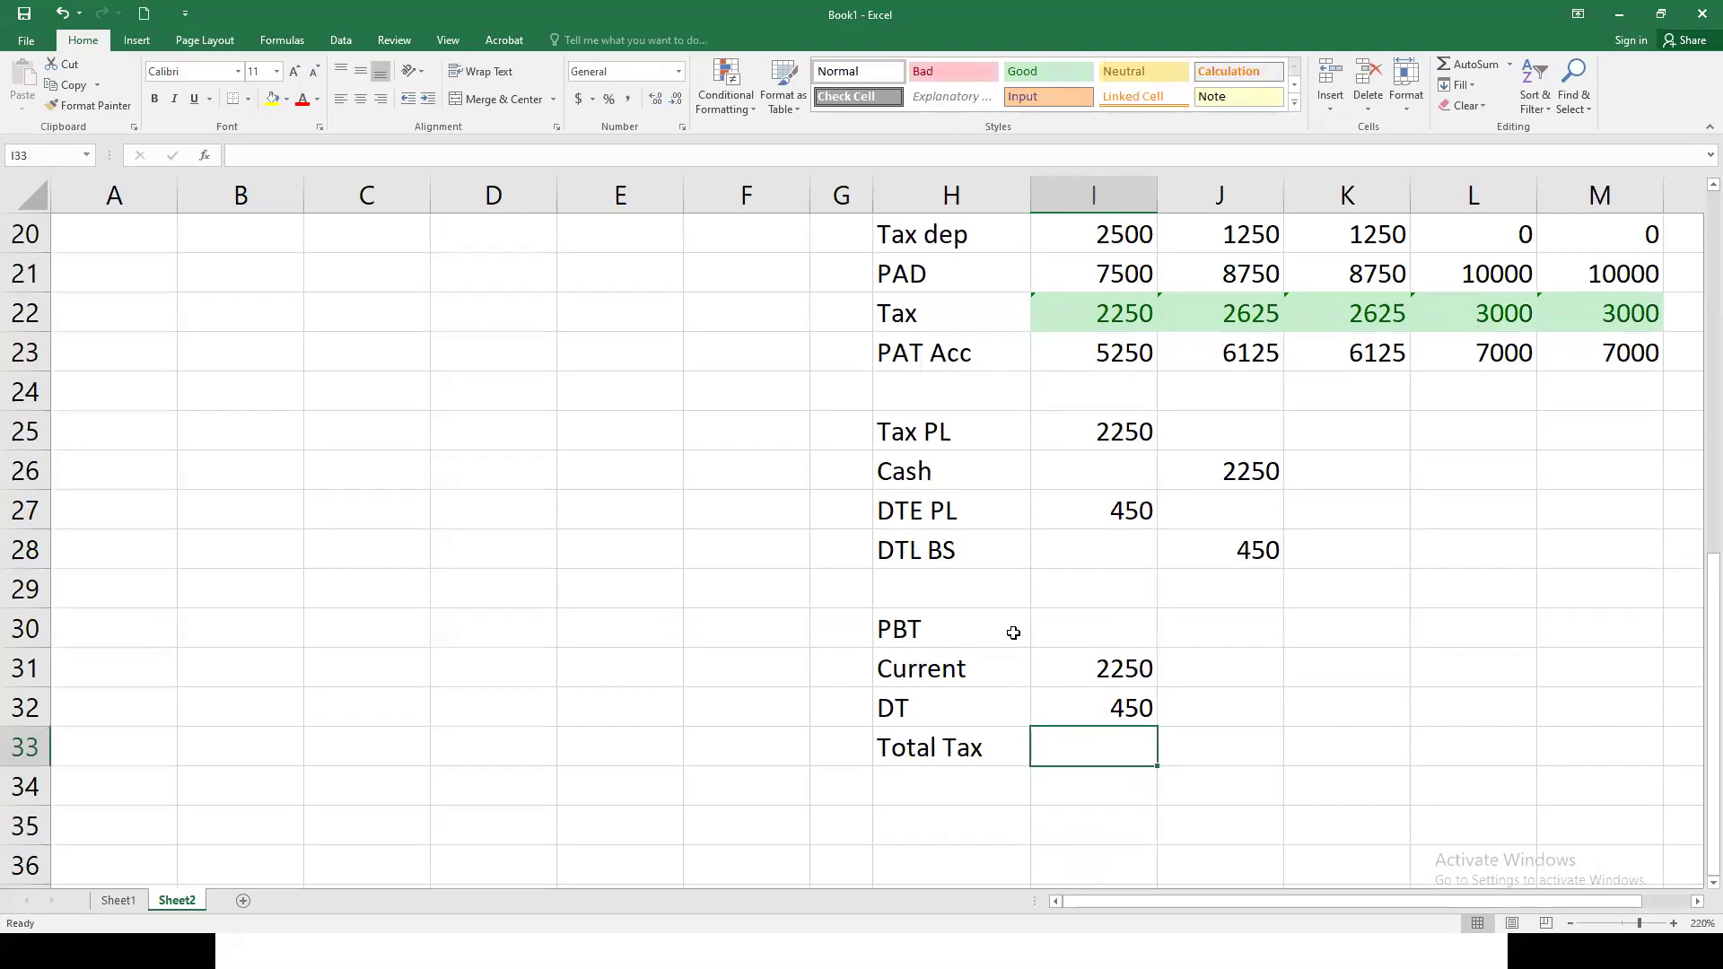
{"action": "left_click", "coordinate": [1081, 633]}
{"action": "type", "text": "100000"}
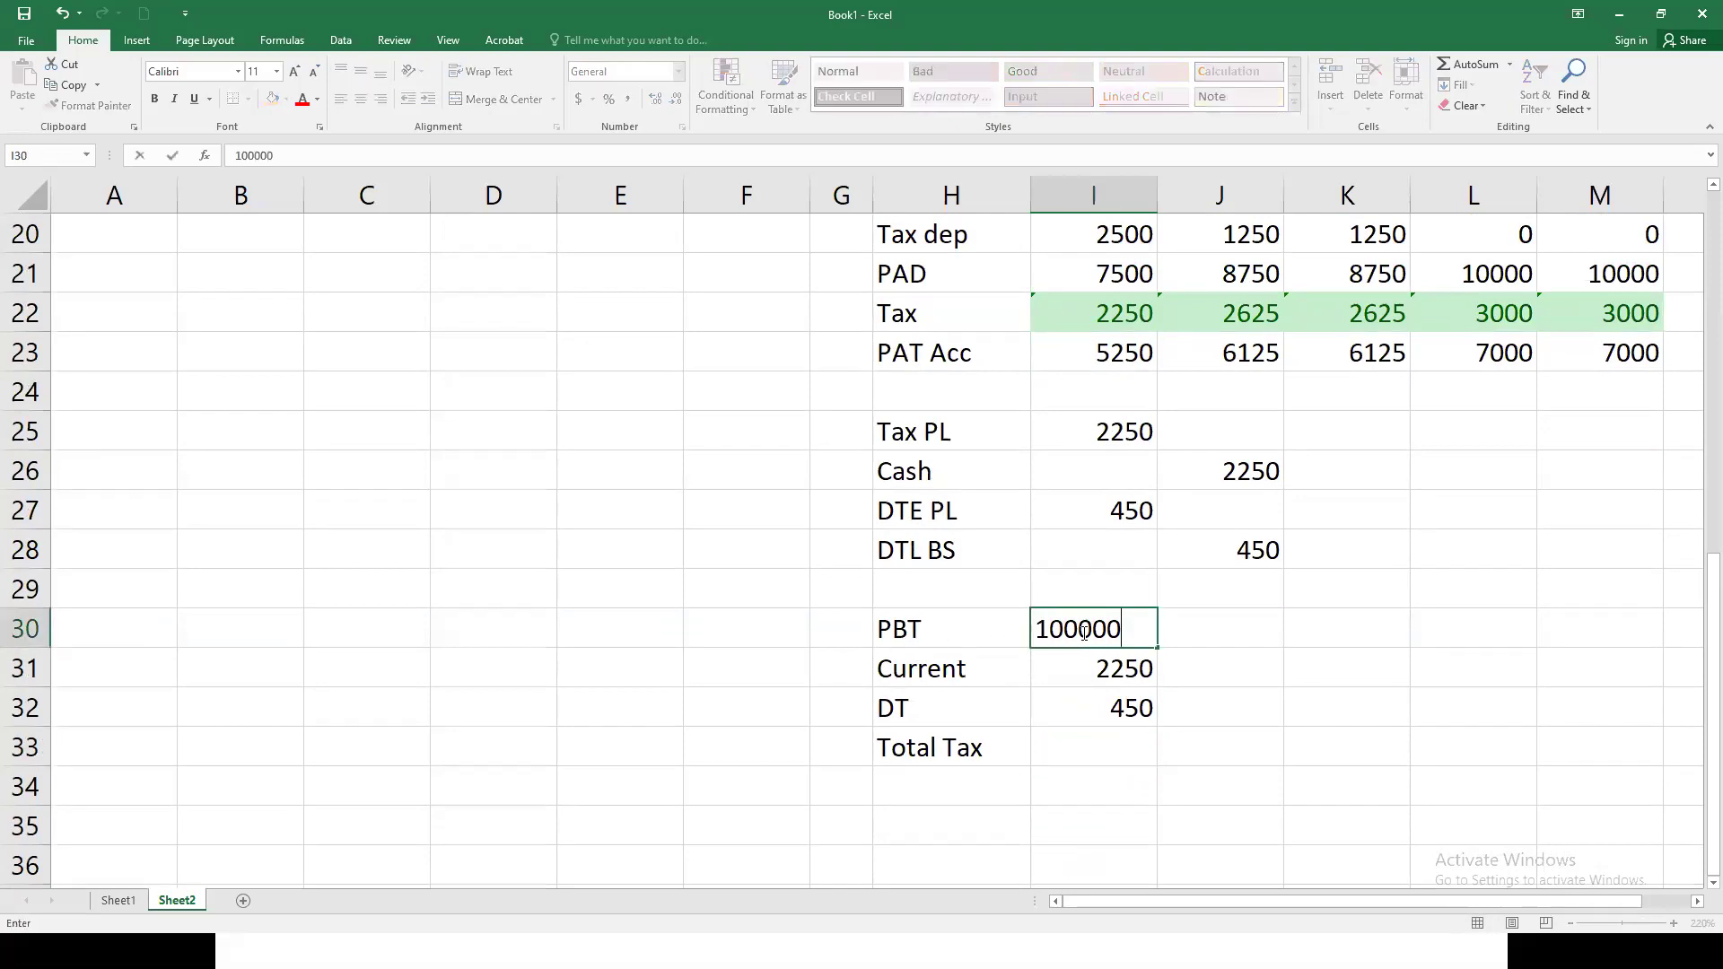
{"action": "key", "text": "BackSpace"}
{"action": "key", "text": "BackSpace"}
{"action": "type", "text": "0"}
{"action": "key", "text": "Return"}
Step: Calculate Total Tax in I33 with =I31+I32 and compare it with the 2003 accounting Tax in I16
{"action": "left_click", "coordinate": [1101, 743]}
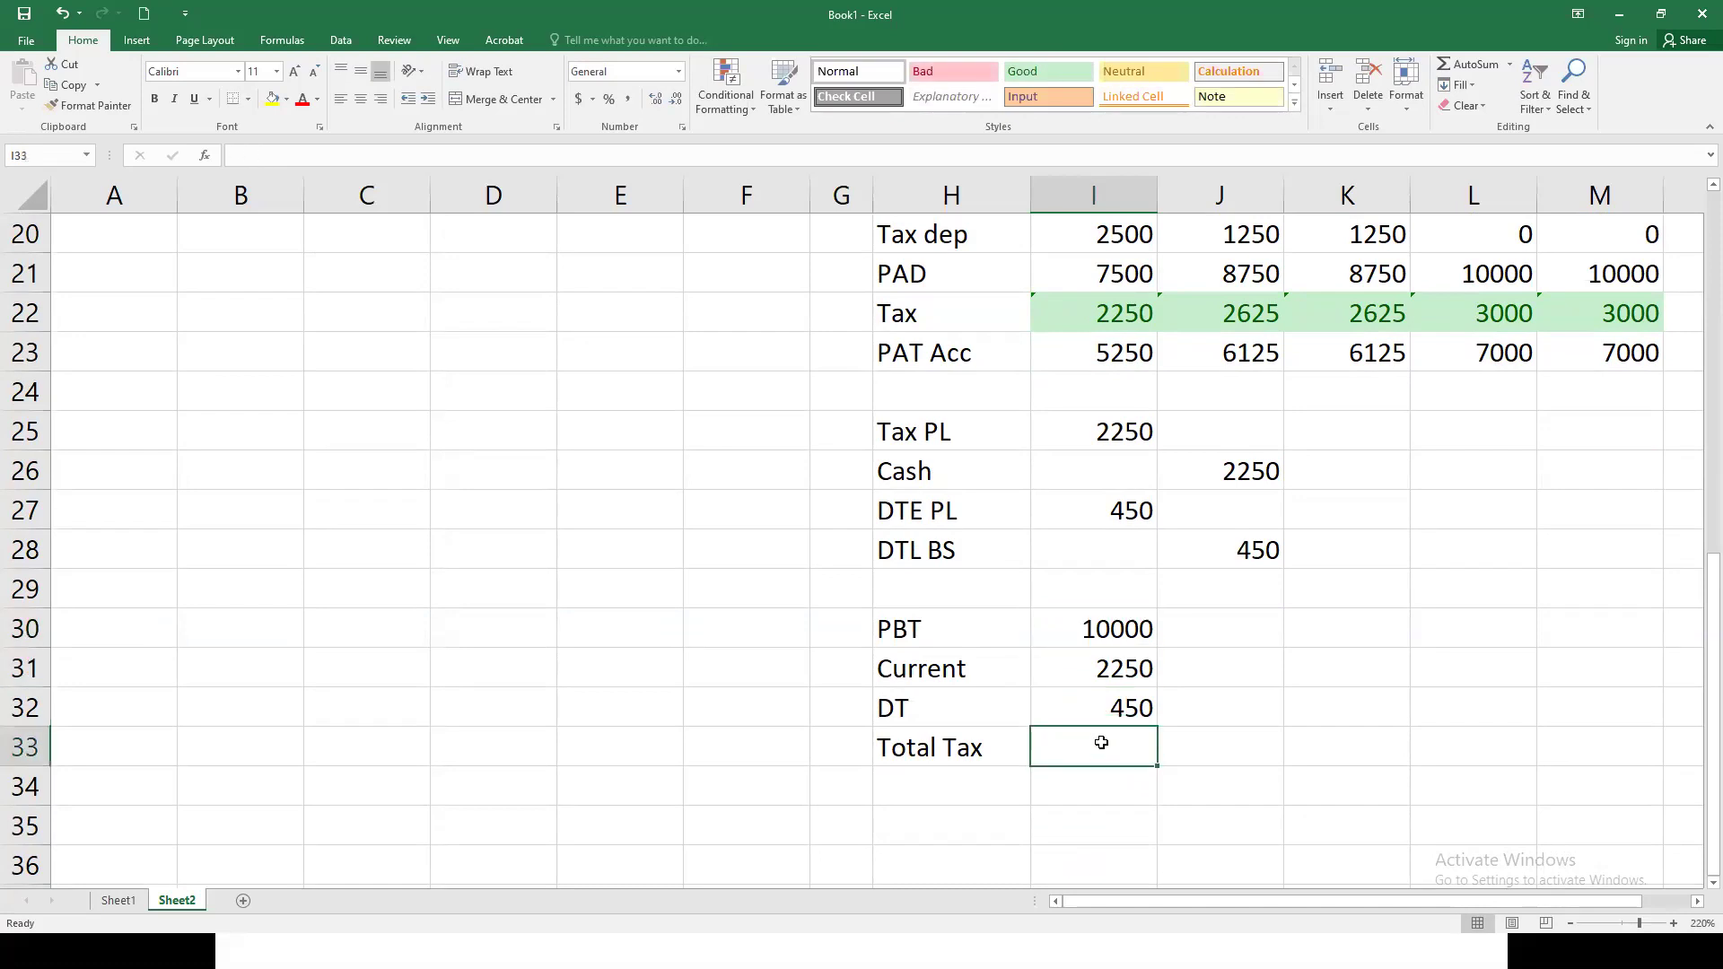
{"action": "type", "text": "="}
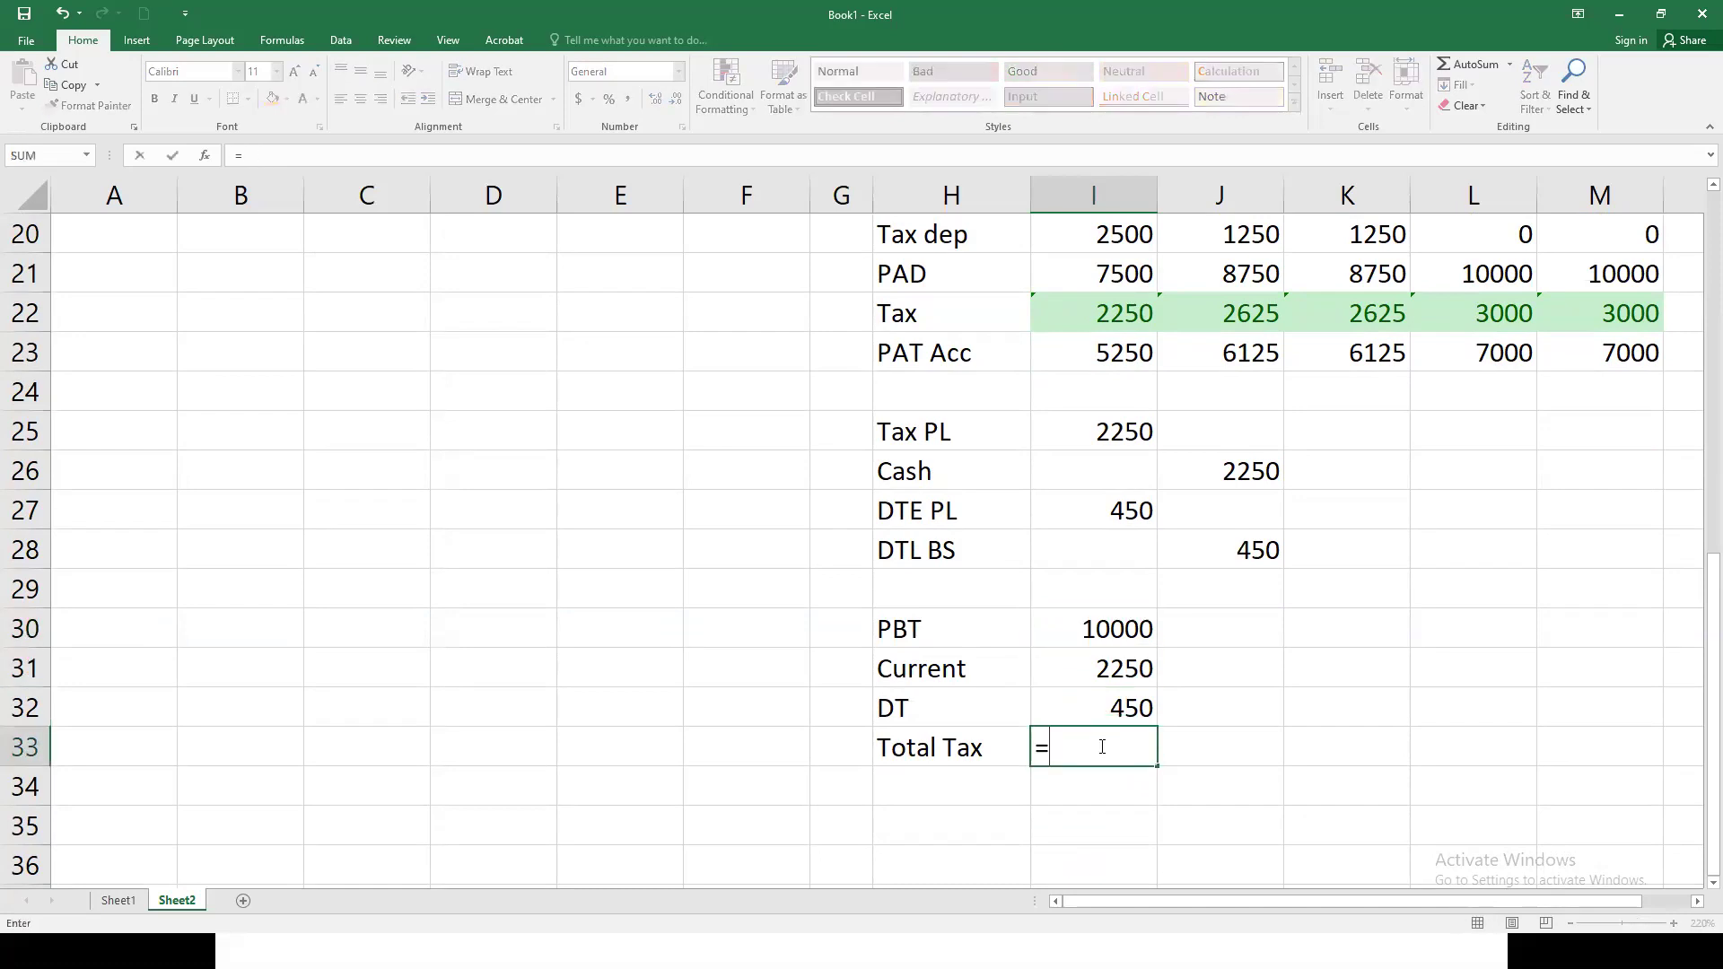
{"action": "left_click", "coordinate": [1069, 662]}
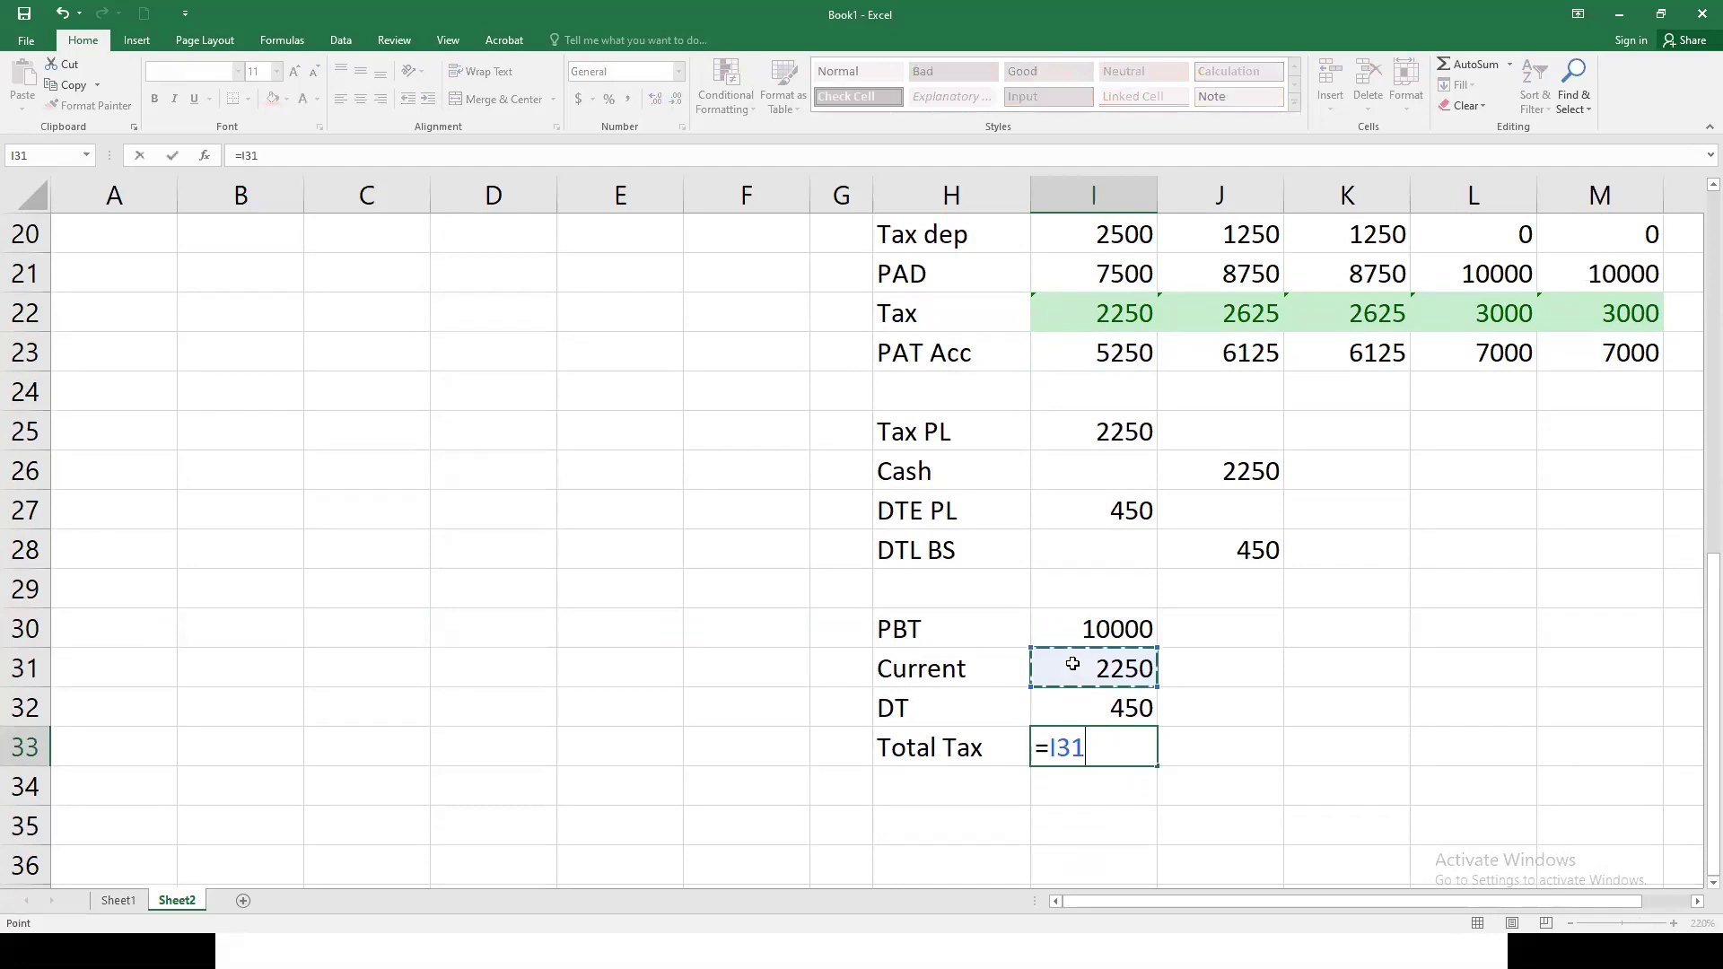
{"action": "type", "text": "+"}
{"action": "left_click", "coordinate": [1085, 699]}
{"action": "key", "text": "Return"}
{"action": "left_click", "coordinate": [1096, 750]}
{"action": "scroll", "coordinate": [1100, 735], "scroll_direction": "up", "scroll_amount": 2}
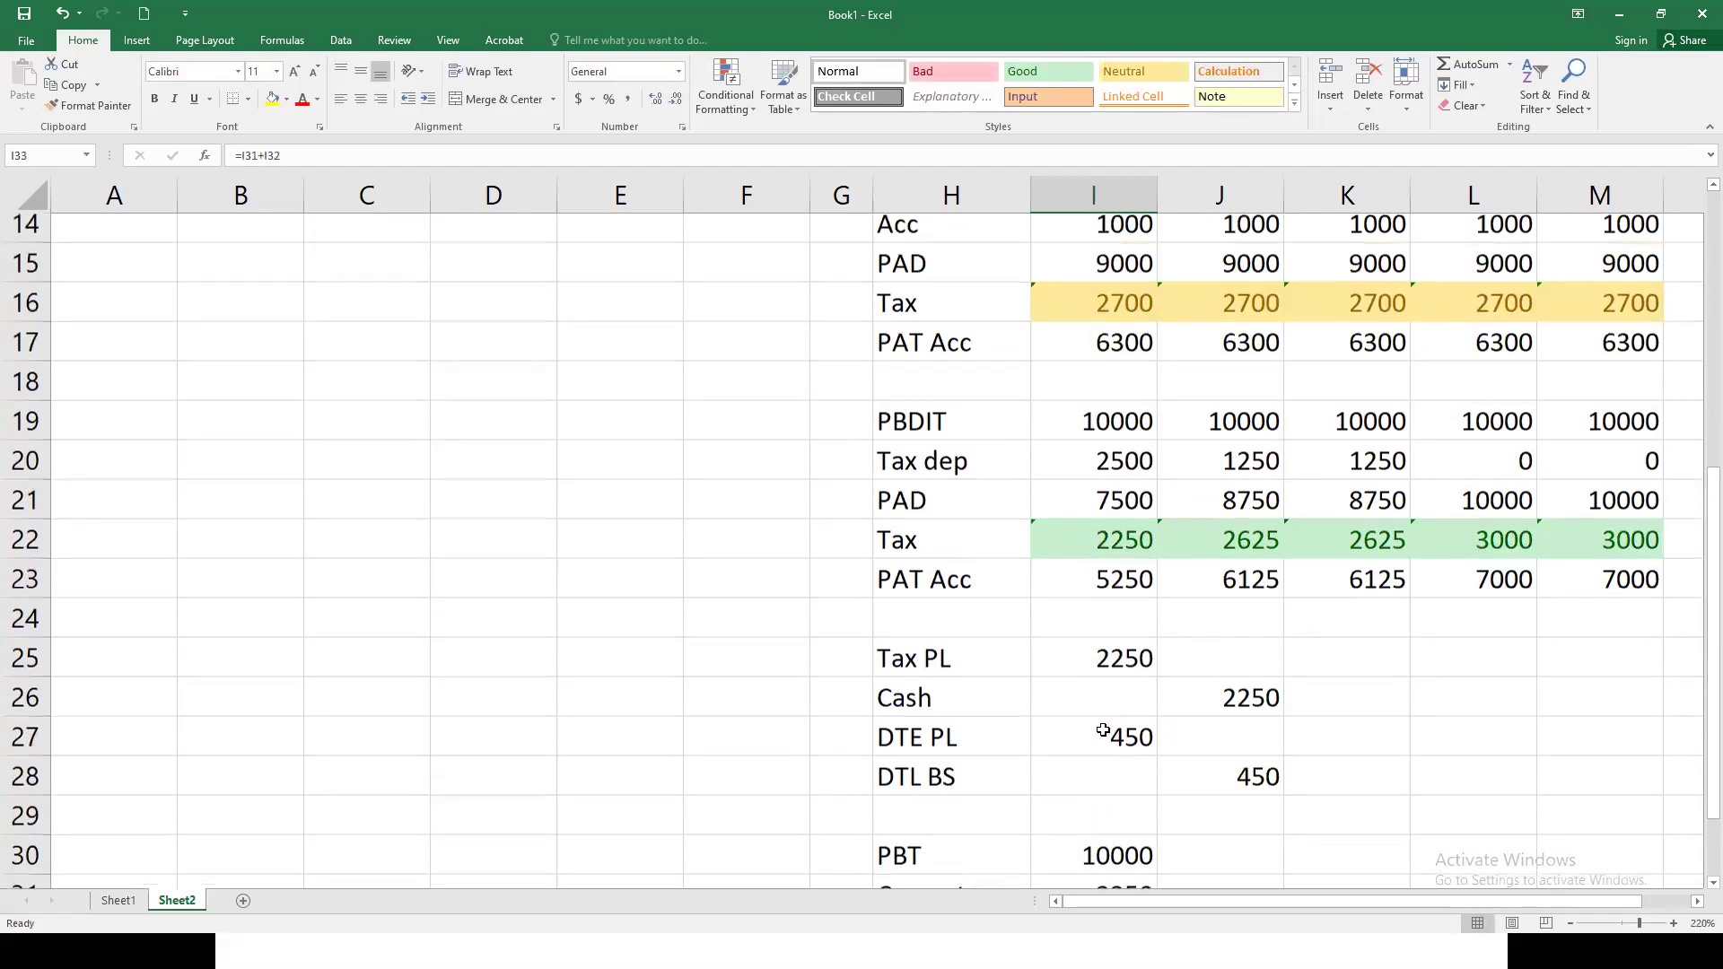
{"action": "left_click", "coordinate": [1129, 311]}
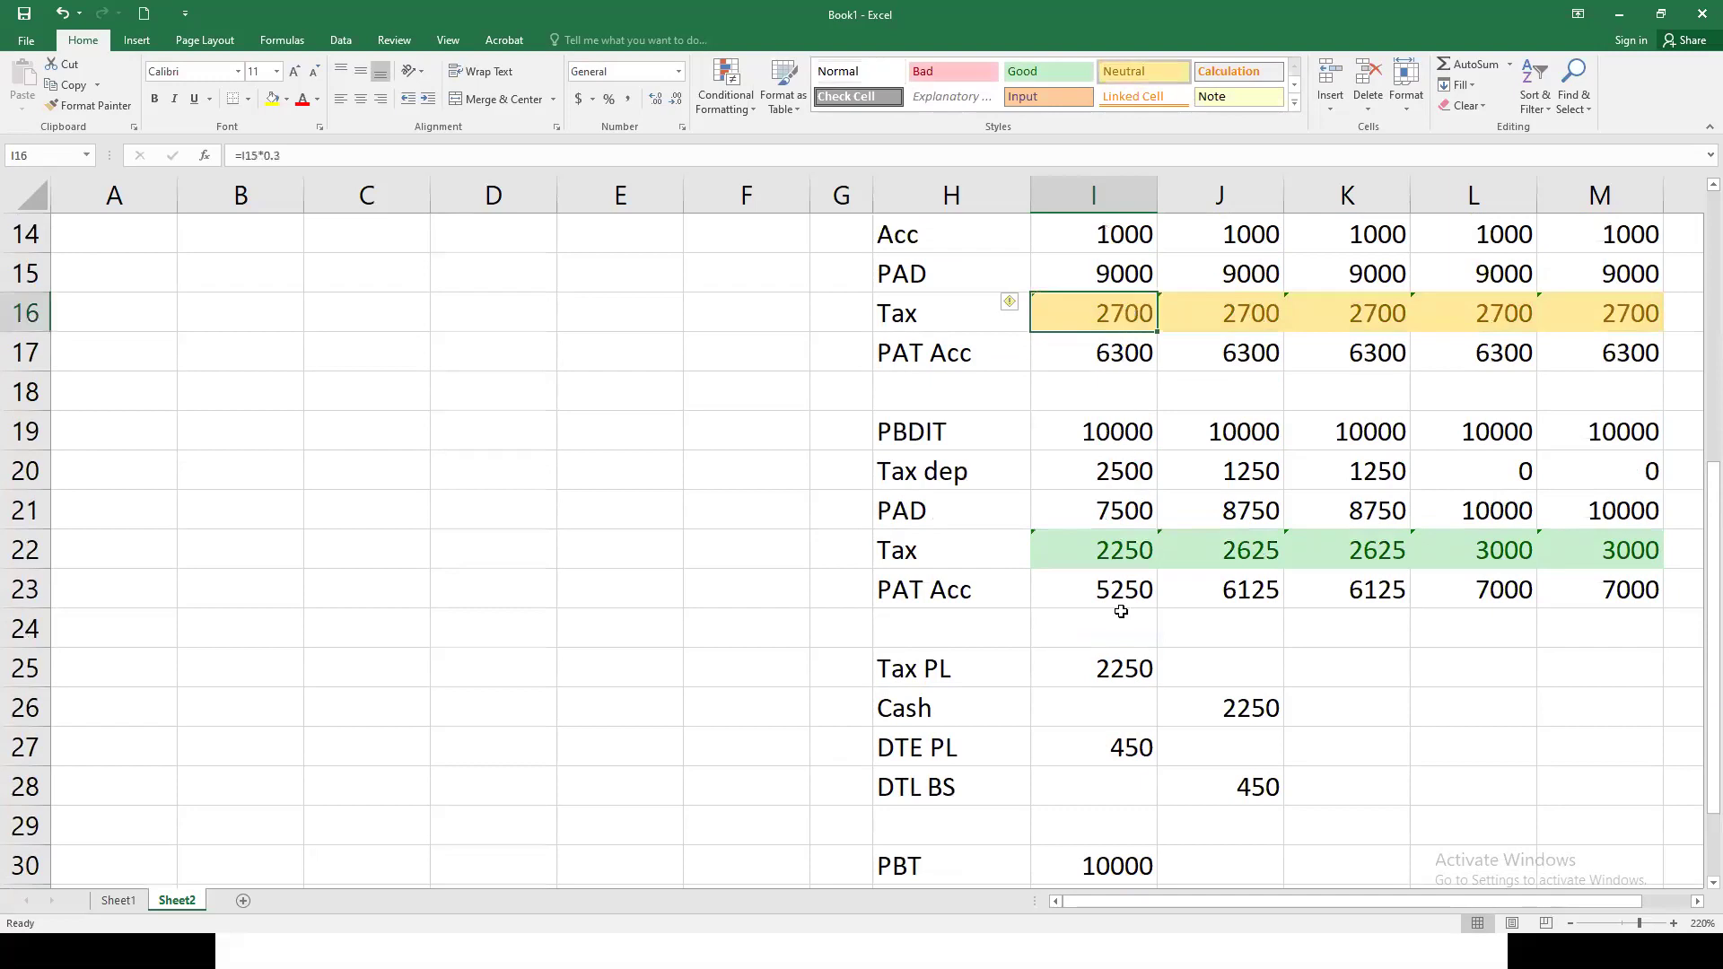
{"action": "scroll", "coordinate": [1122, 714], "scroll_direction": "down", "scroll_amount": 2}
{"action": "left_click", "coordinate": [1082, 749]}
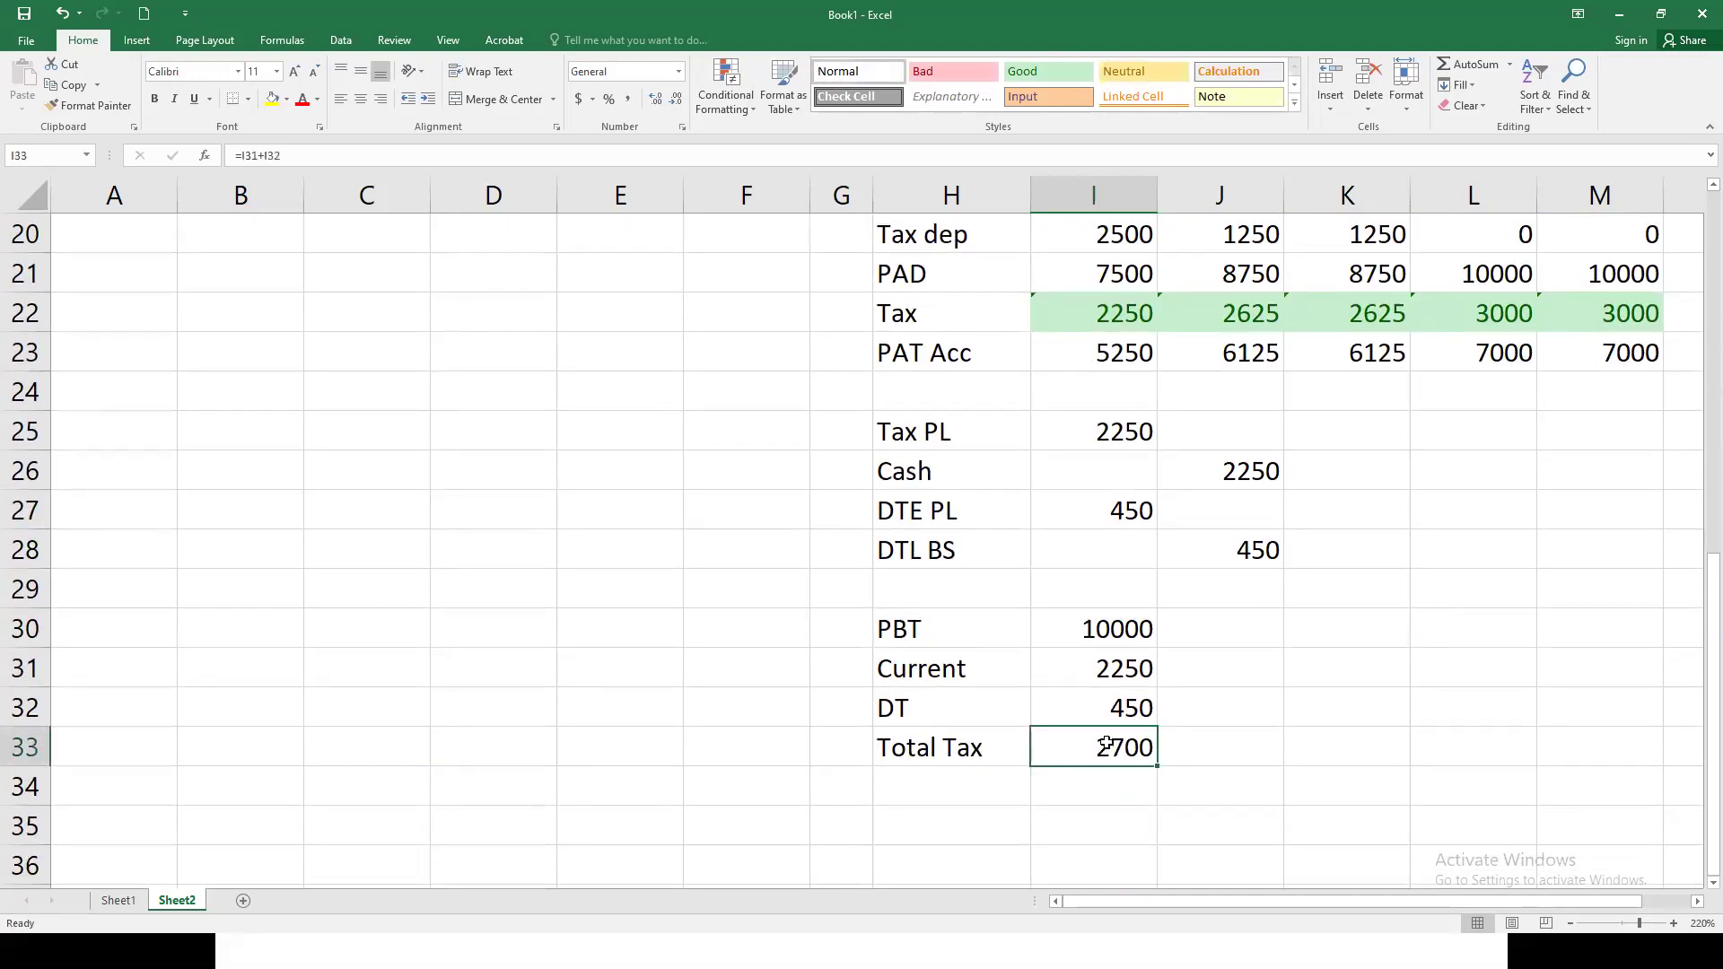
Step: Add a PAT row with the label in H34 and the formula =I30-I33 in I34
{"action": "left_click", "coordinate": [970, 794]}
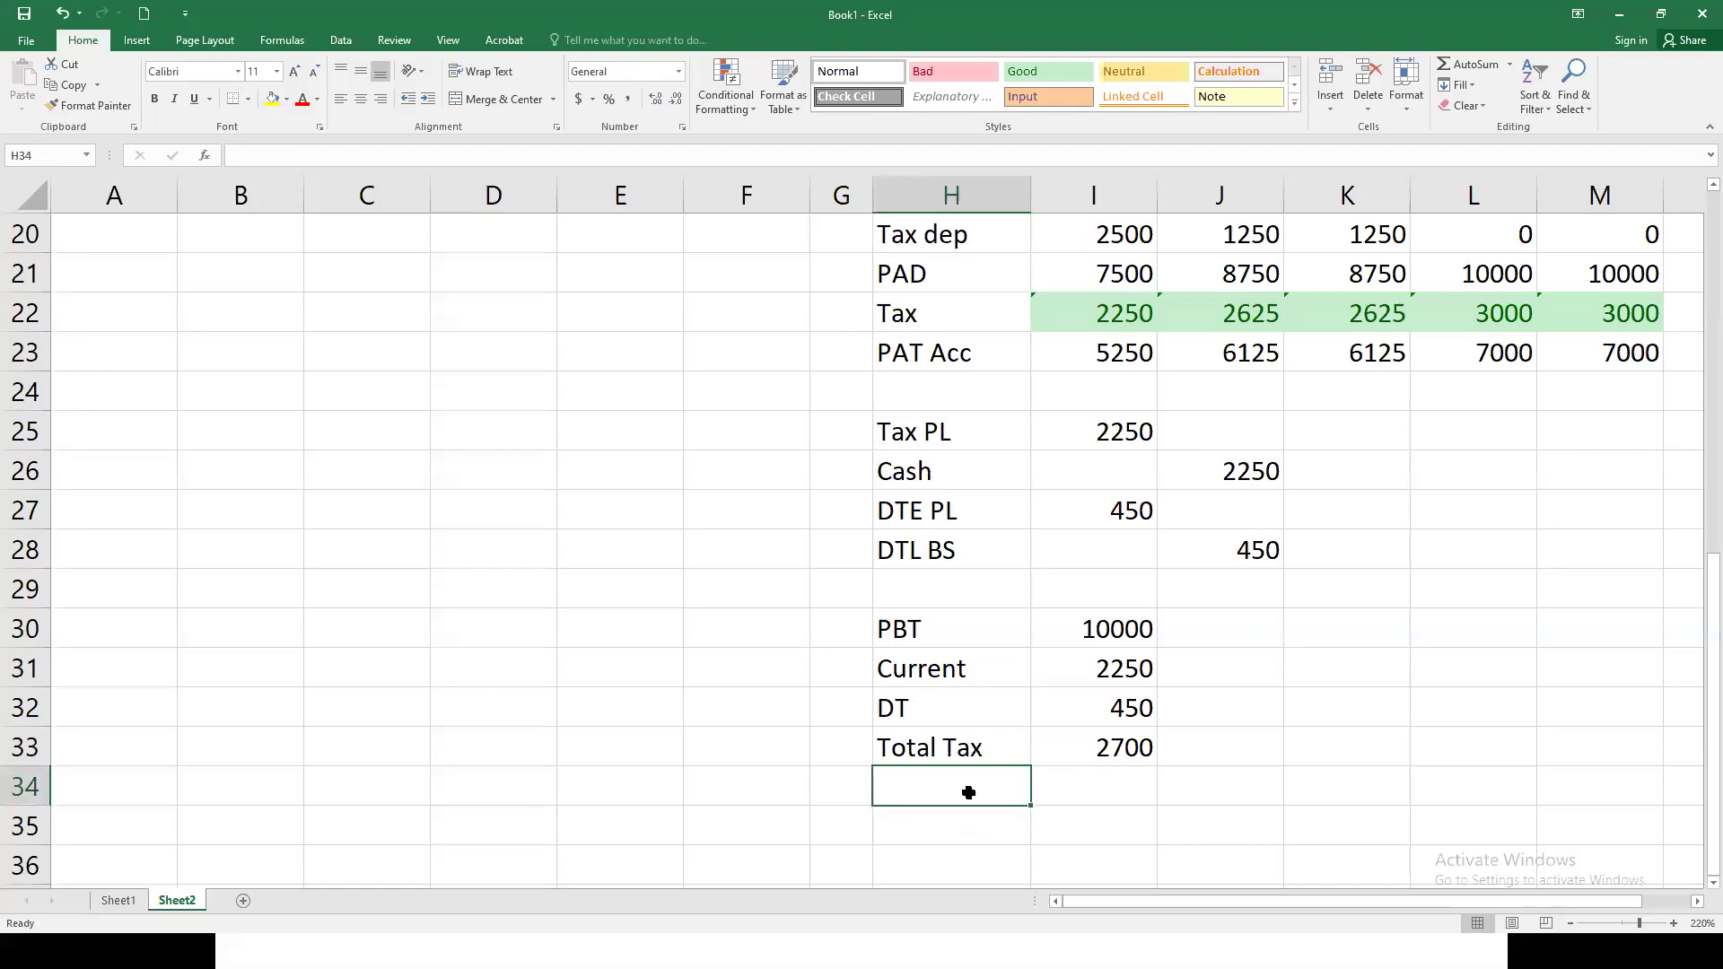
{"action": "type", "text": "PAT`"}
{"action": "key", "text": "BackSpace"}
{"action": "key", "text": "Tab"}
{"action": "type", "text": "="}
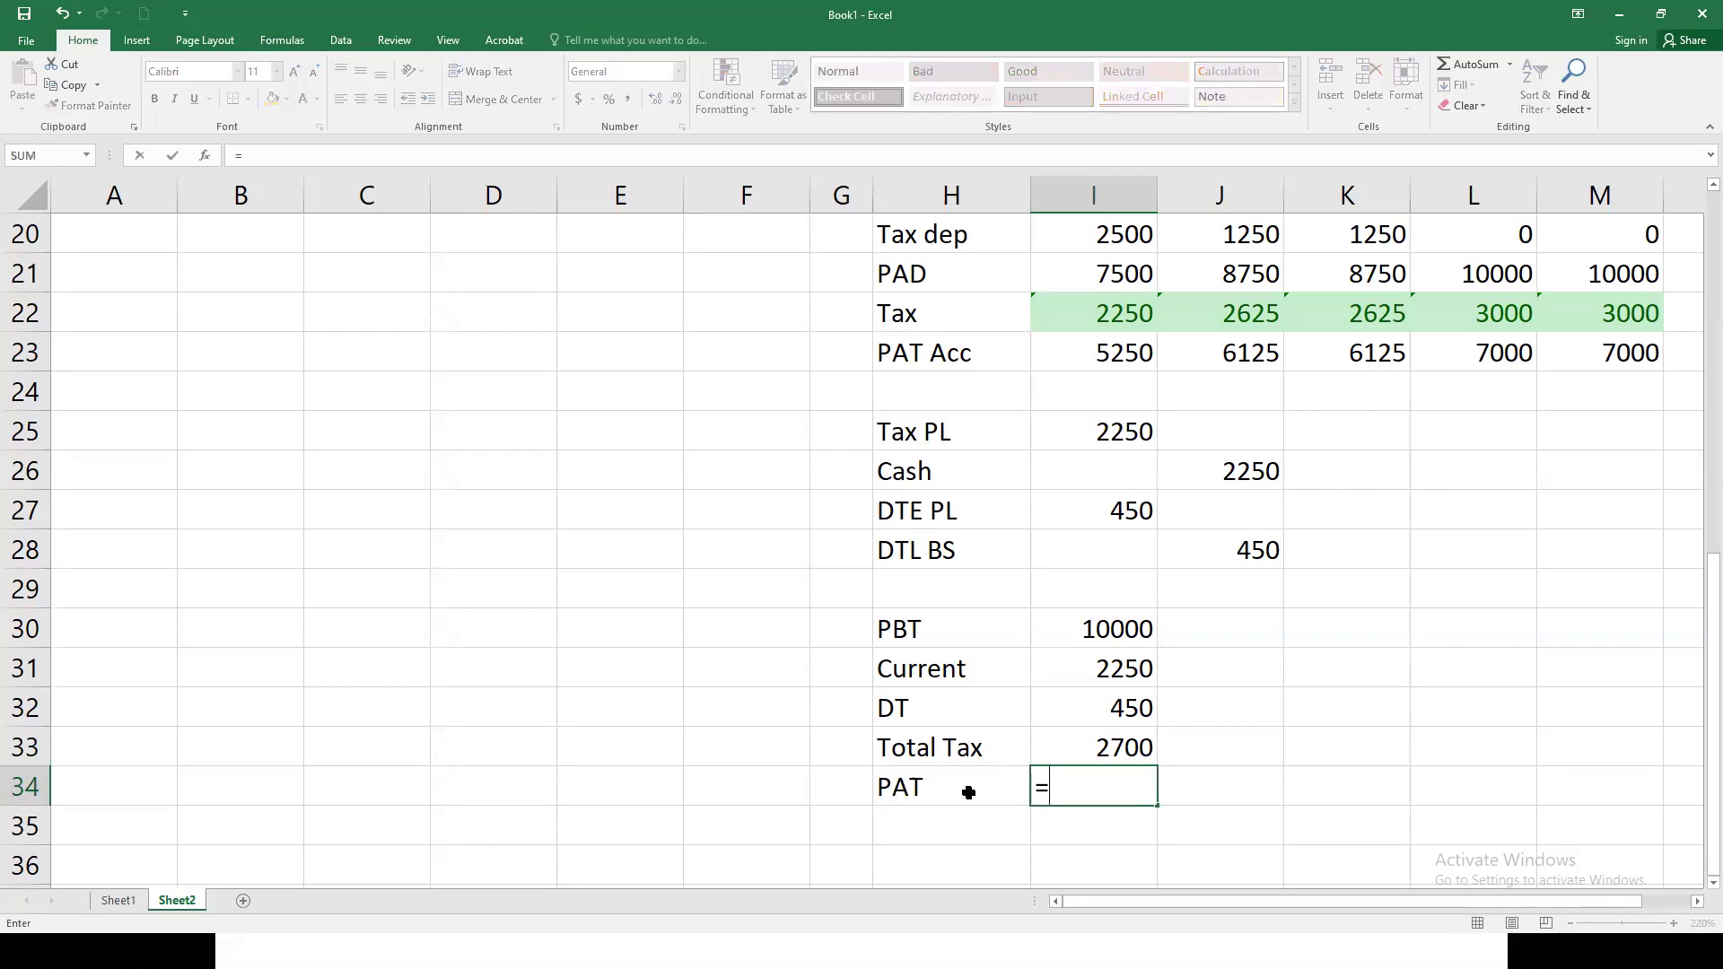
{"action": "left_click", "coordinate": [1081, 627]}
{"action": "type", "text": "-"}
{"action": "left_click", "coordinate": [1089, 743]}
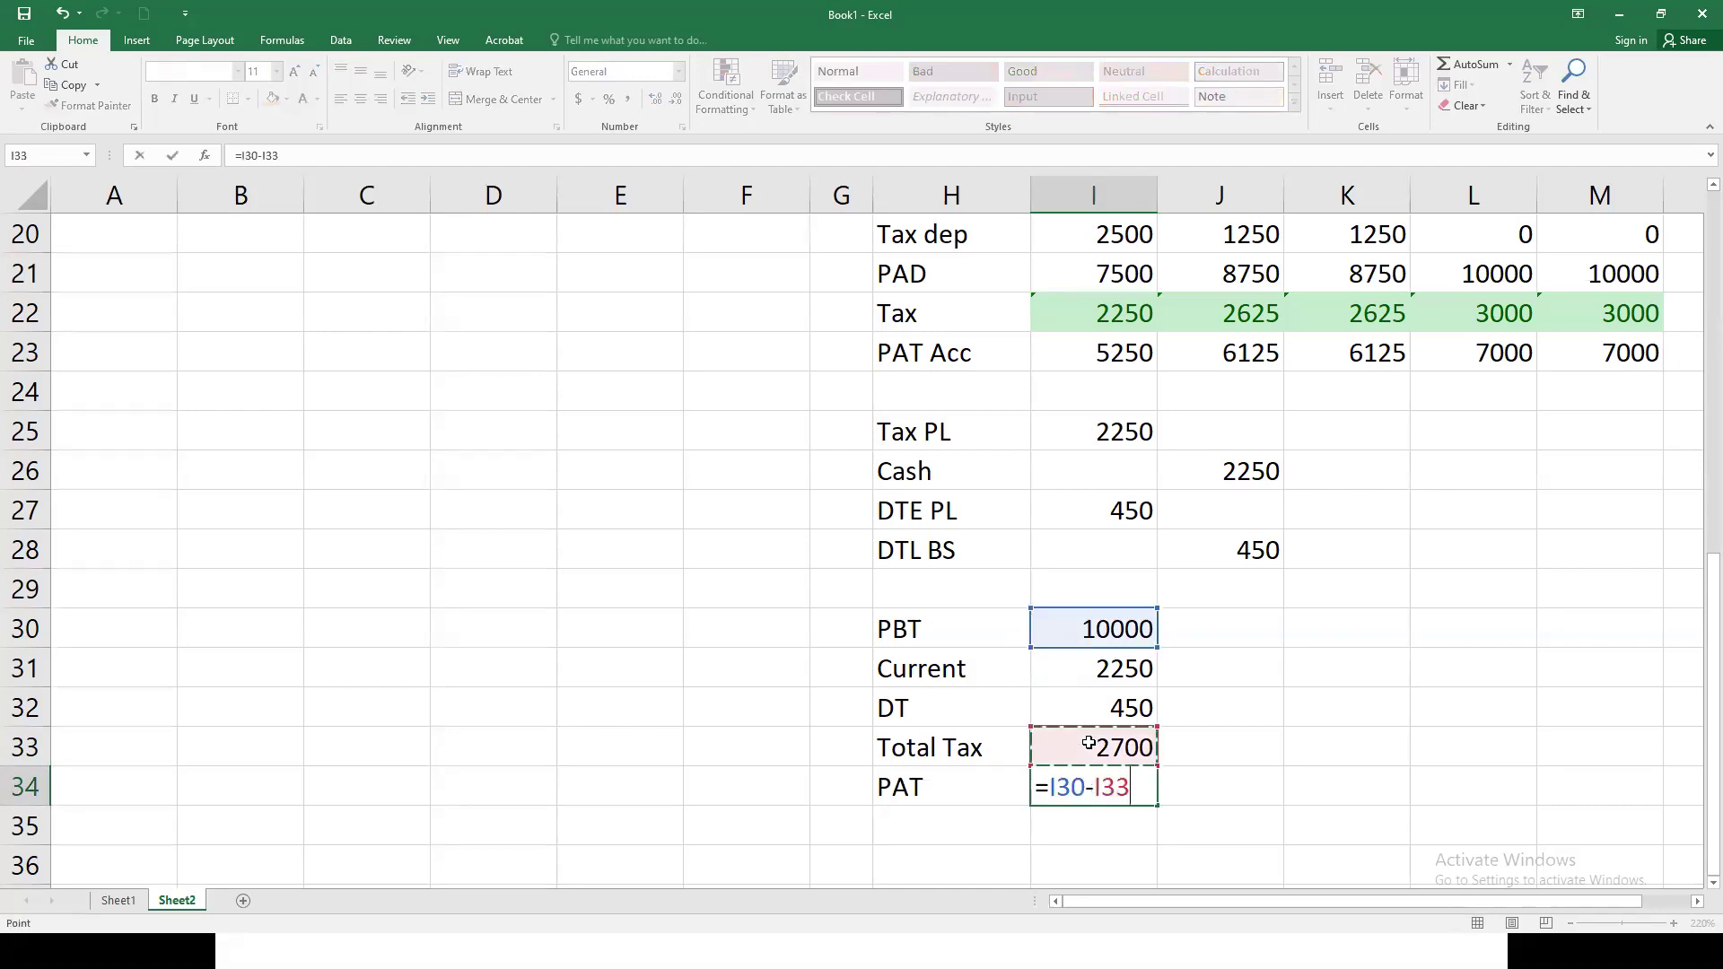
{"action": "key", "text": "Return"}
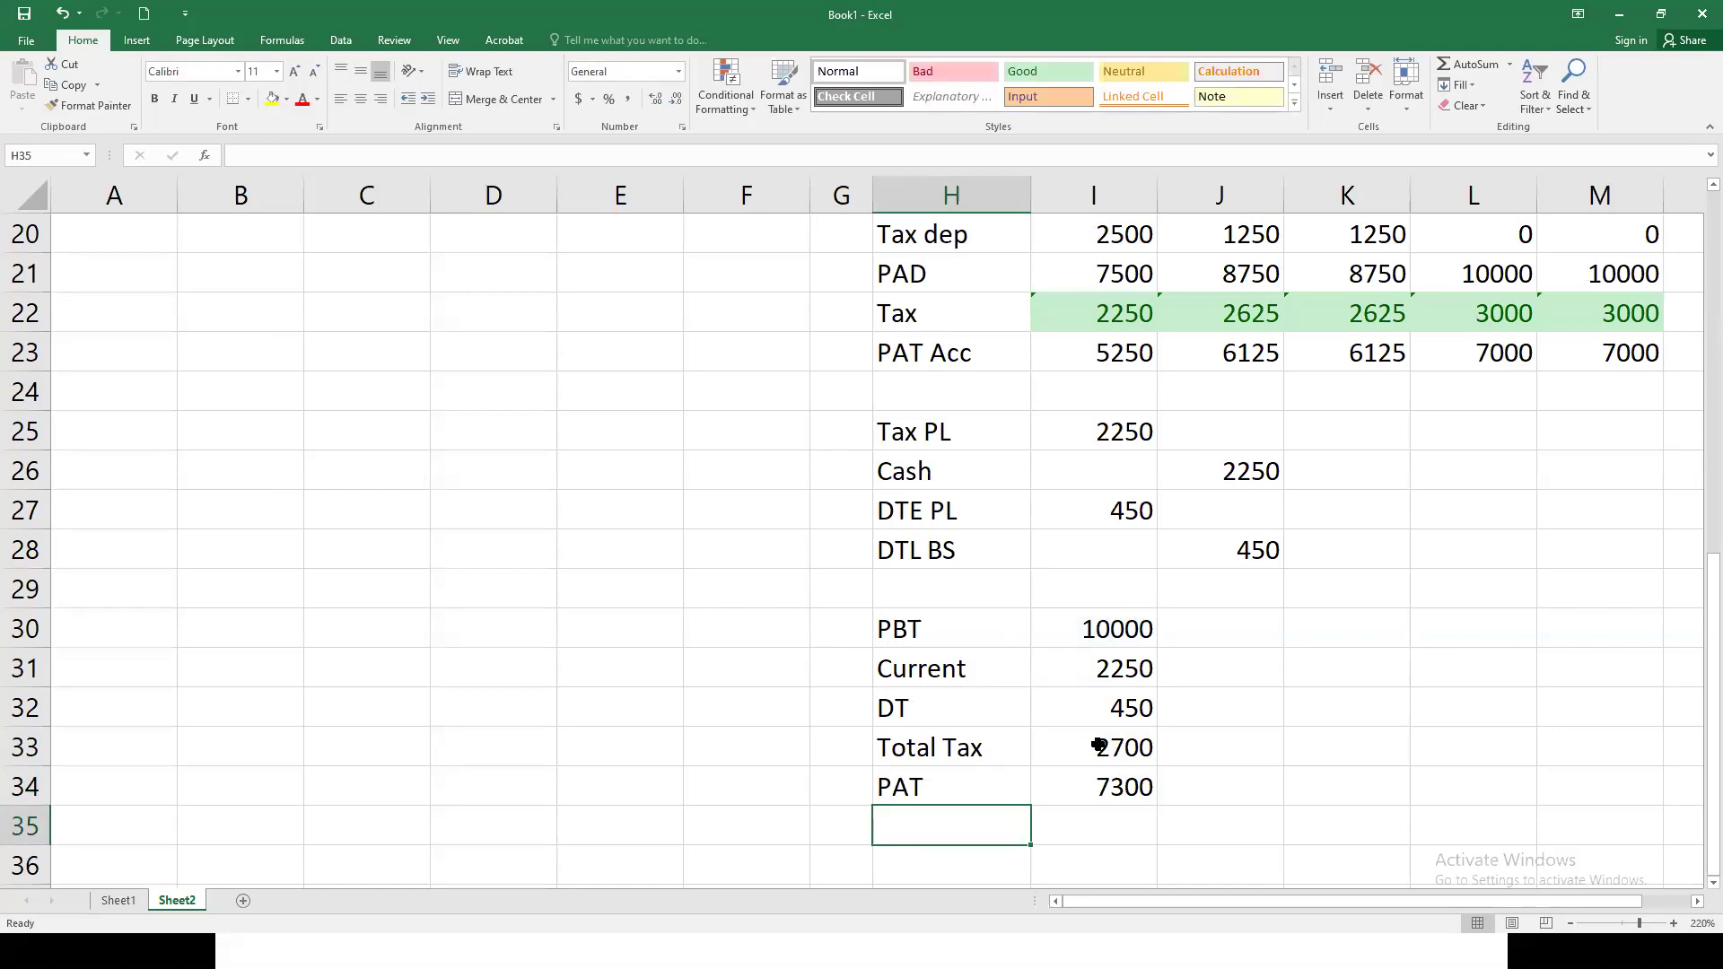
Step: Check the accounting figures for 2003 and set the PBT amount in I30 to 9000
{"action": "scroll", "coordinate": [1163, 754], "scroll_direction": "up", "scroll_amount": 2}
{"action": "scroll", "coordinate": [1163, 753], "scroll_direction": "up", "scroll_amount": 1}
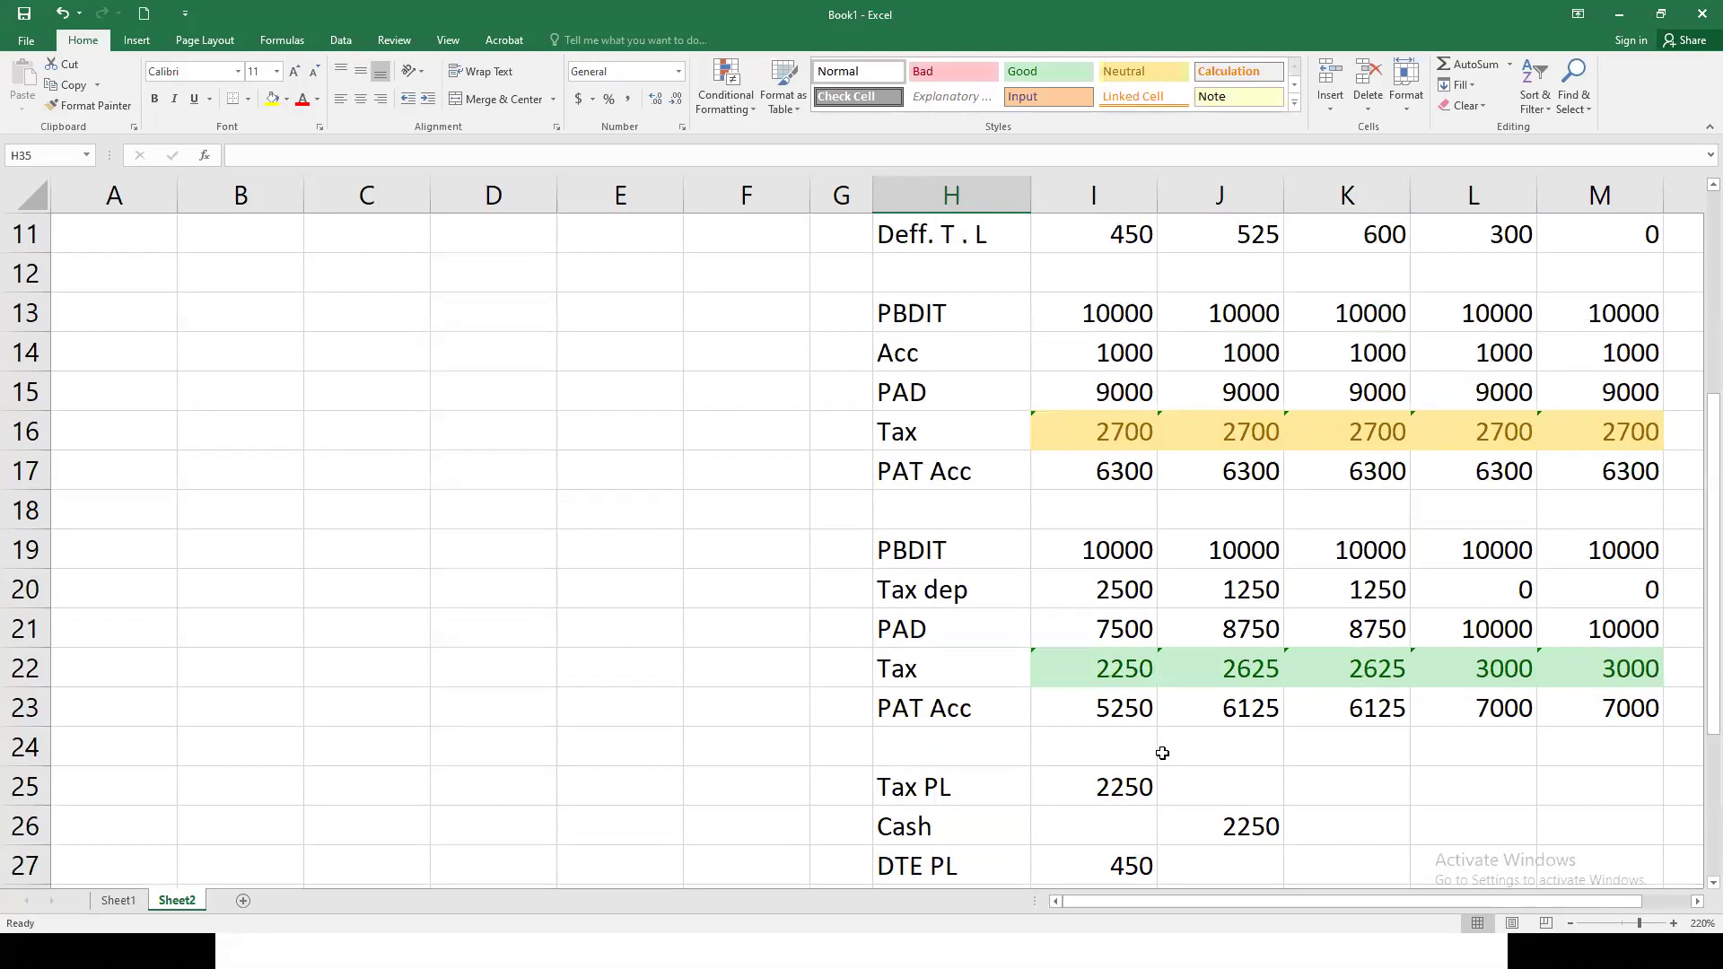
{"action": "scroll", "coordinate": [1163, 754], "scroll_direction": "down", "scroll_amount": 1}
{"action": "scroll", "coordinate": [1169, 759], "scroll_direction": "down", "scroll_amount": 2}
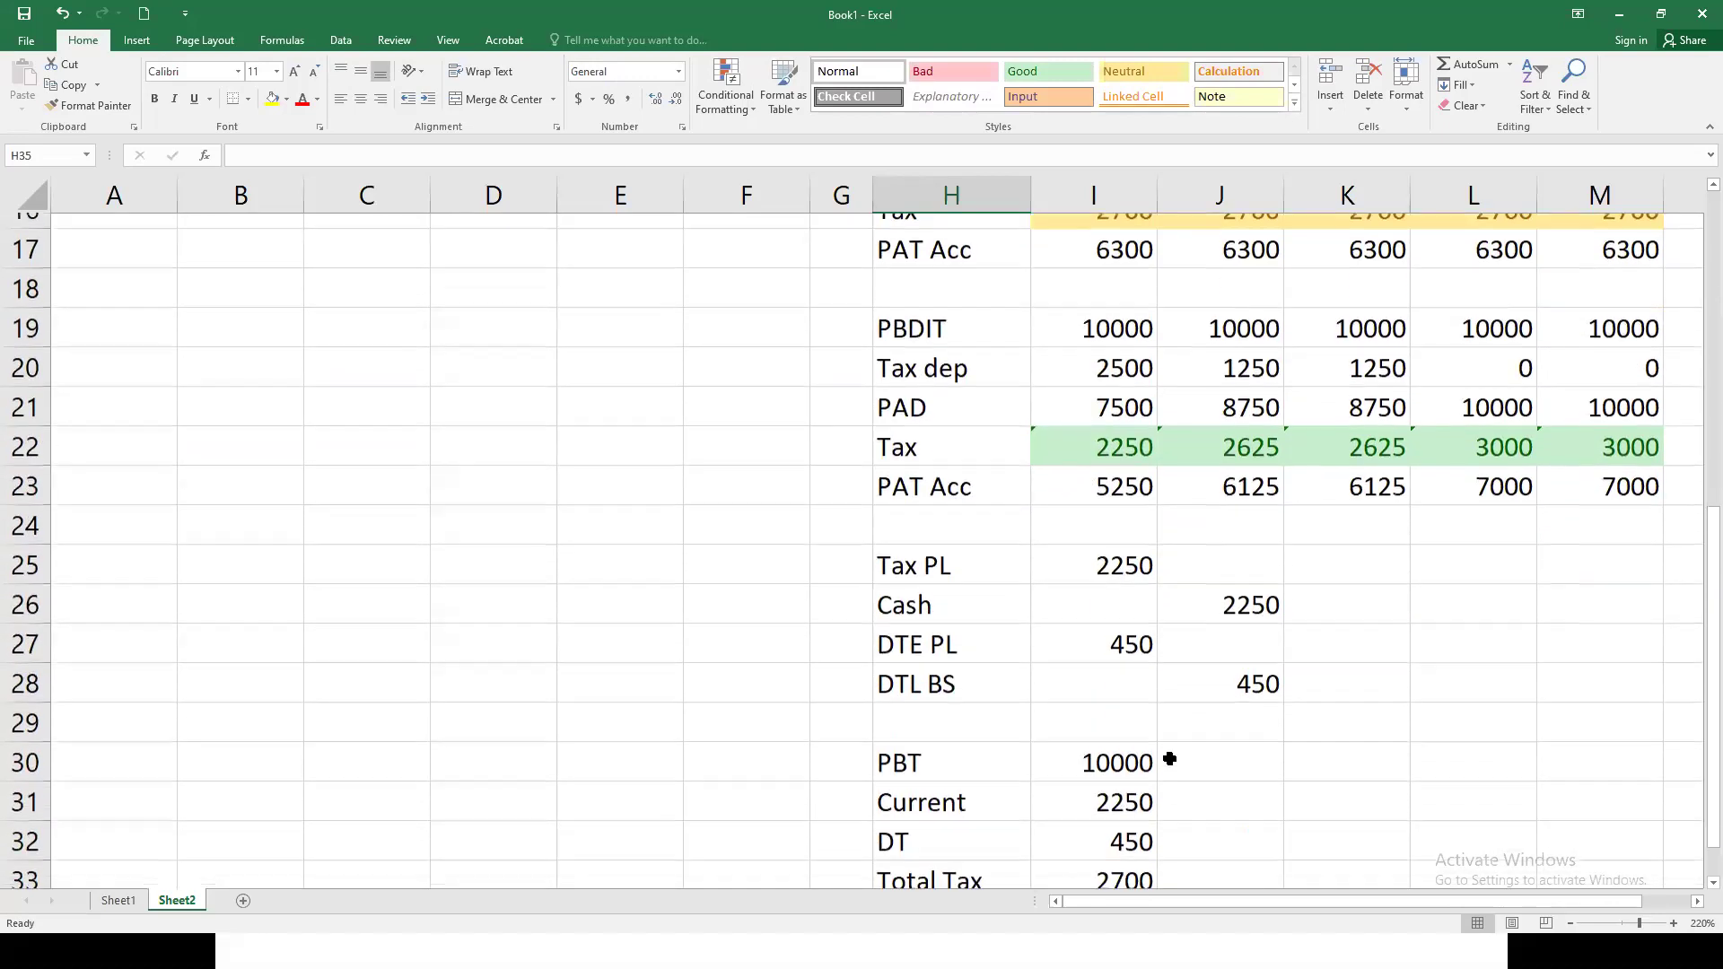
{"action": "left_click", "coordinate": [1132, 629]}
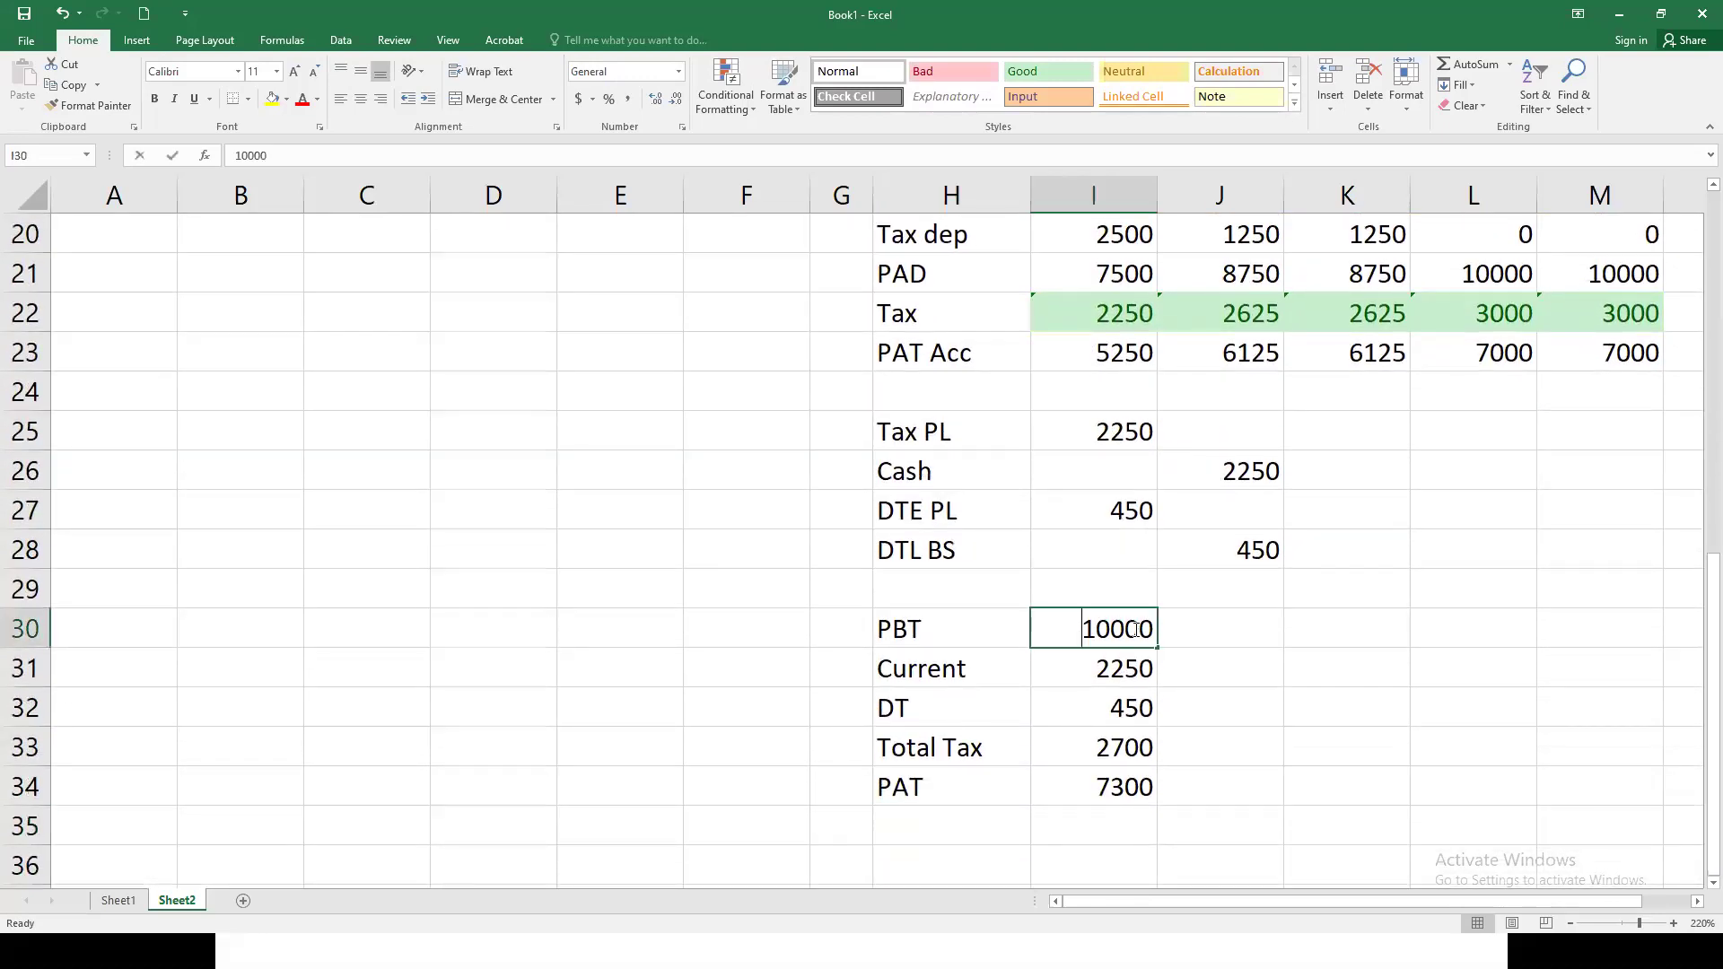
{"action": "type", "text": "9000"}
{"action": "key", "text": "Return"}
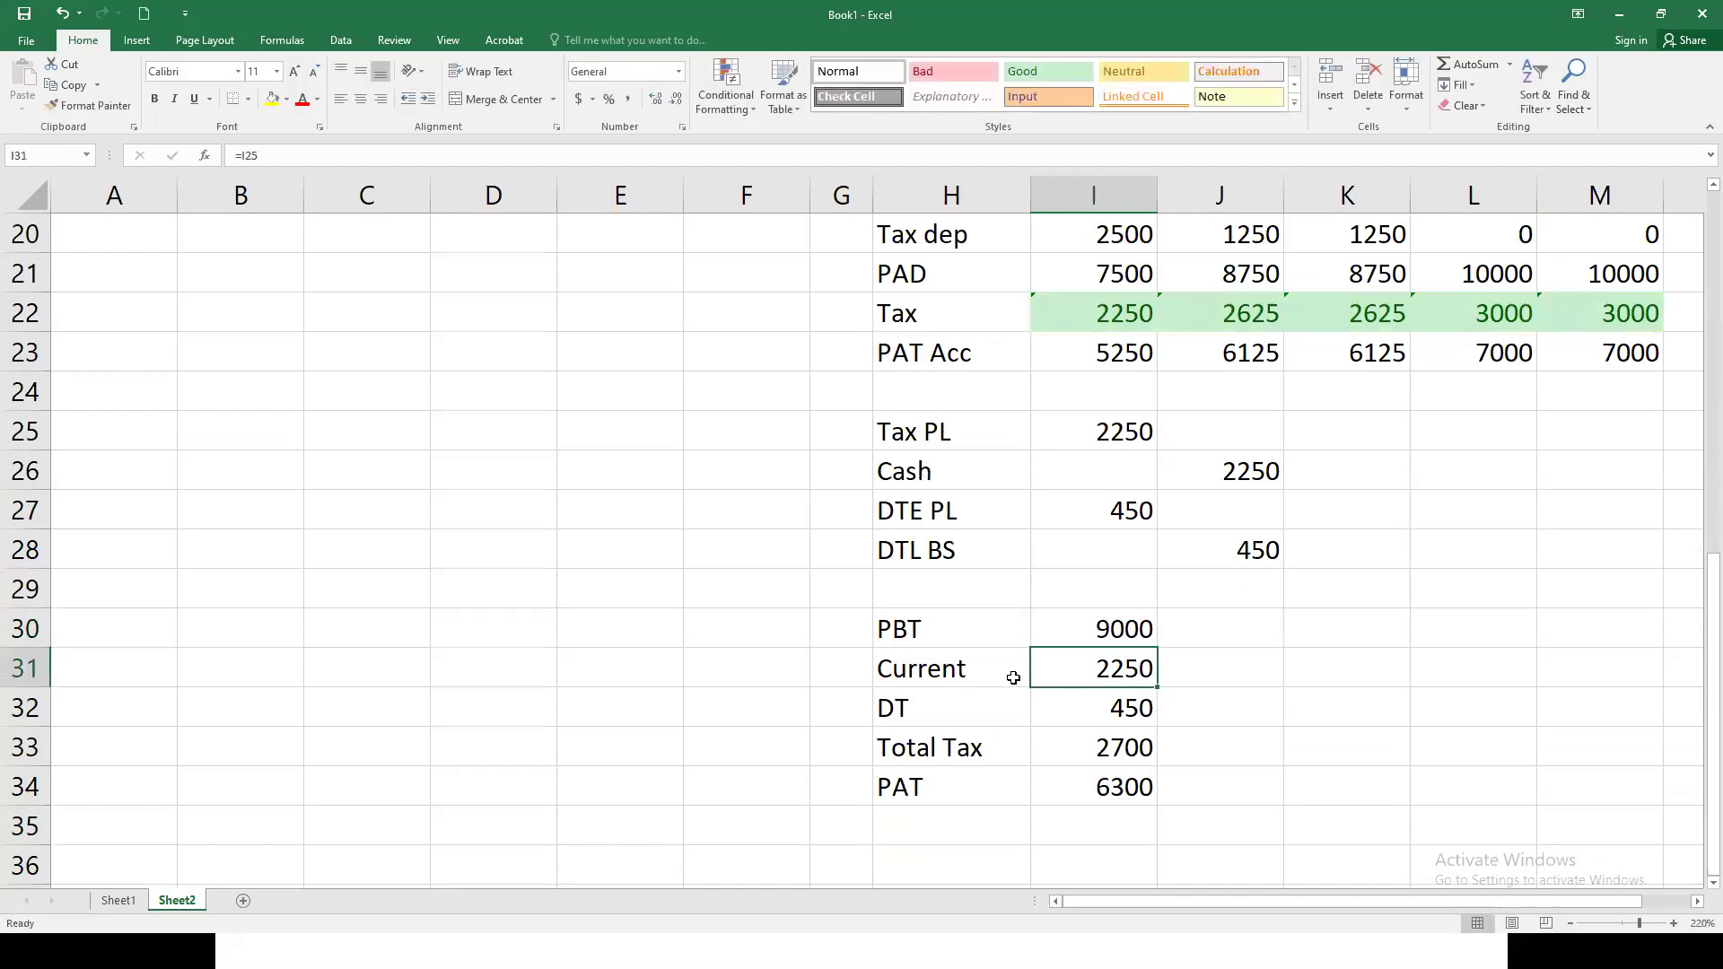
Step: Compare the PAT of the profit extract in I34 with the 2003 PAT Acc in I17, reviewing its PBT and tax amounts
{"action": "scroll", "coordinate": [1115, 673], "scroll_direction": "up", "scroll_amount": 4}
{"action": "scroll", "coordinate": [1121, 624], "scroll_direction": "up", "scroll_amount": 1}
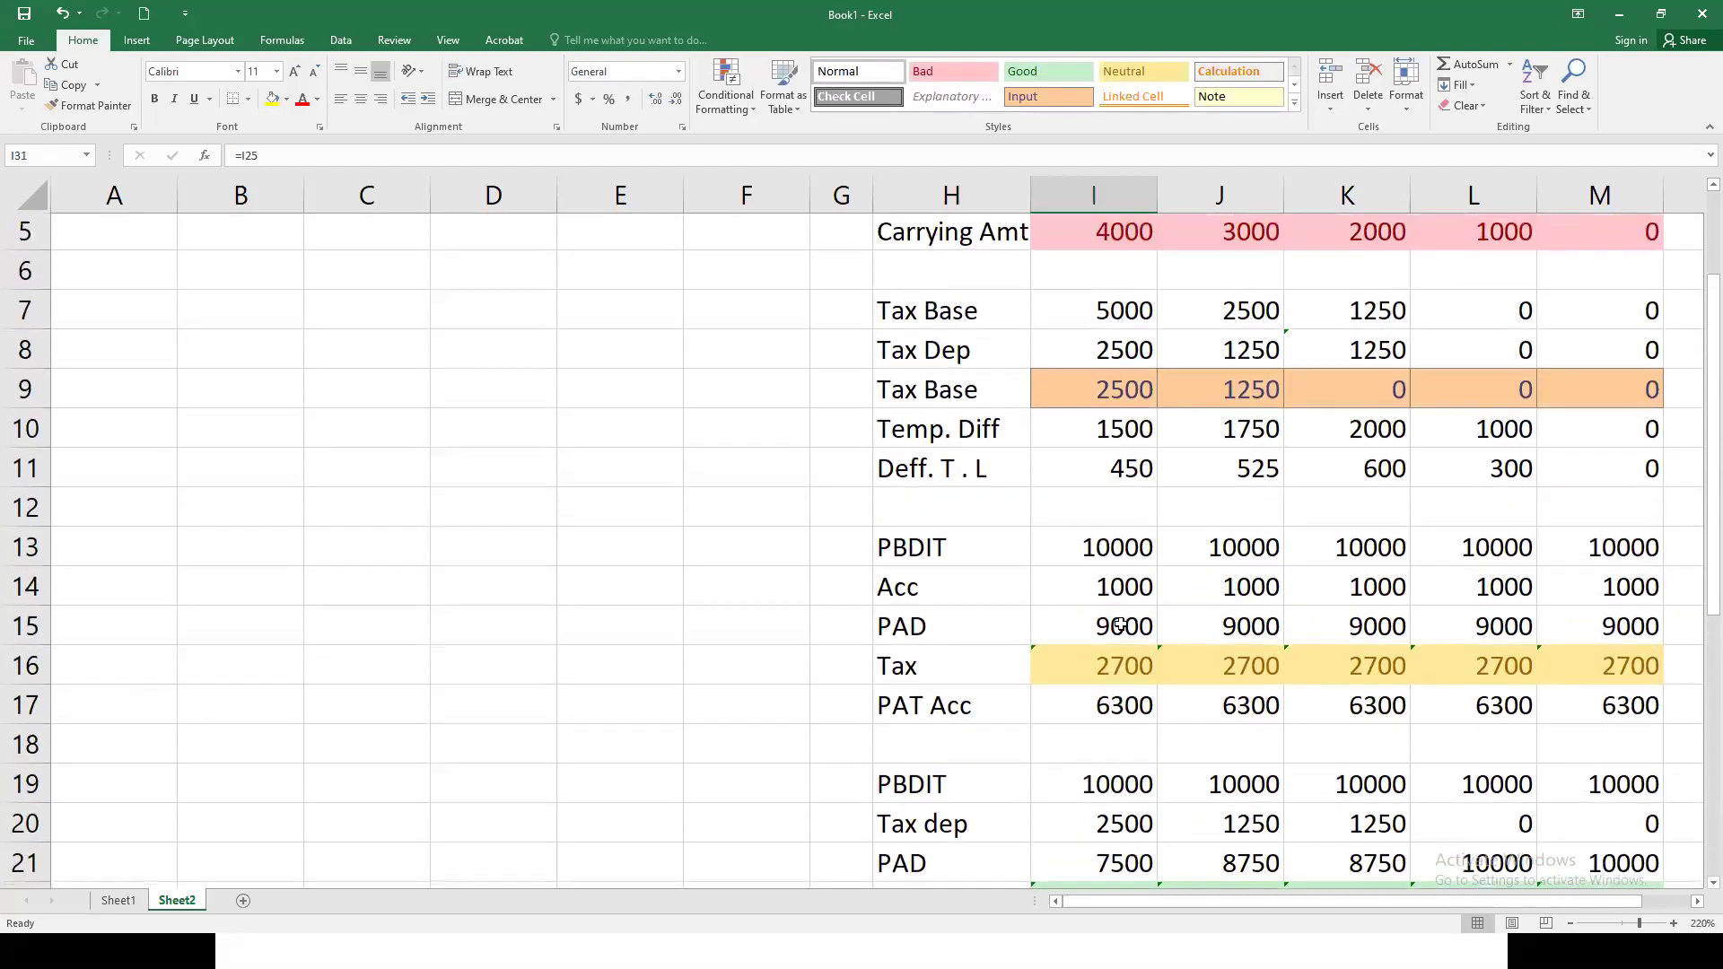
{"action": "left_click", "coordinate": [1115, 714]}
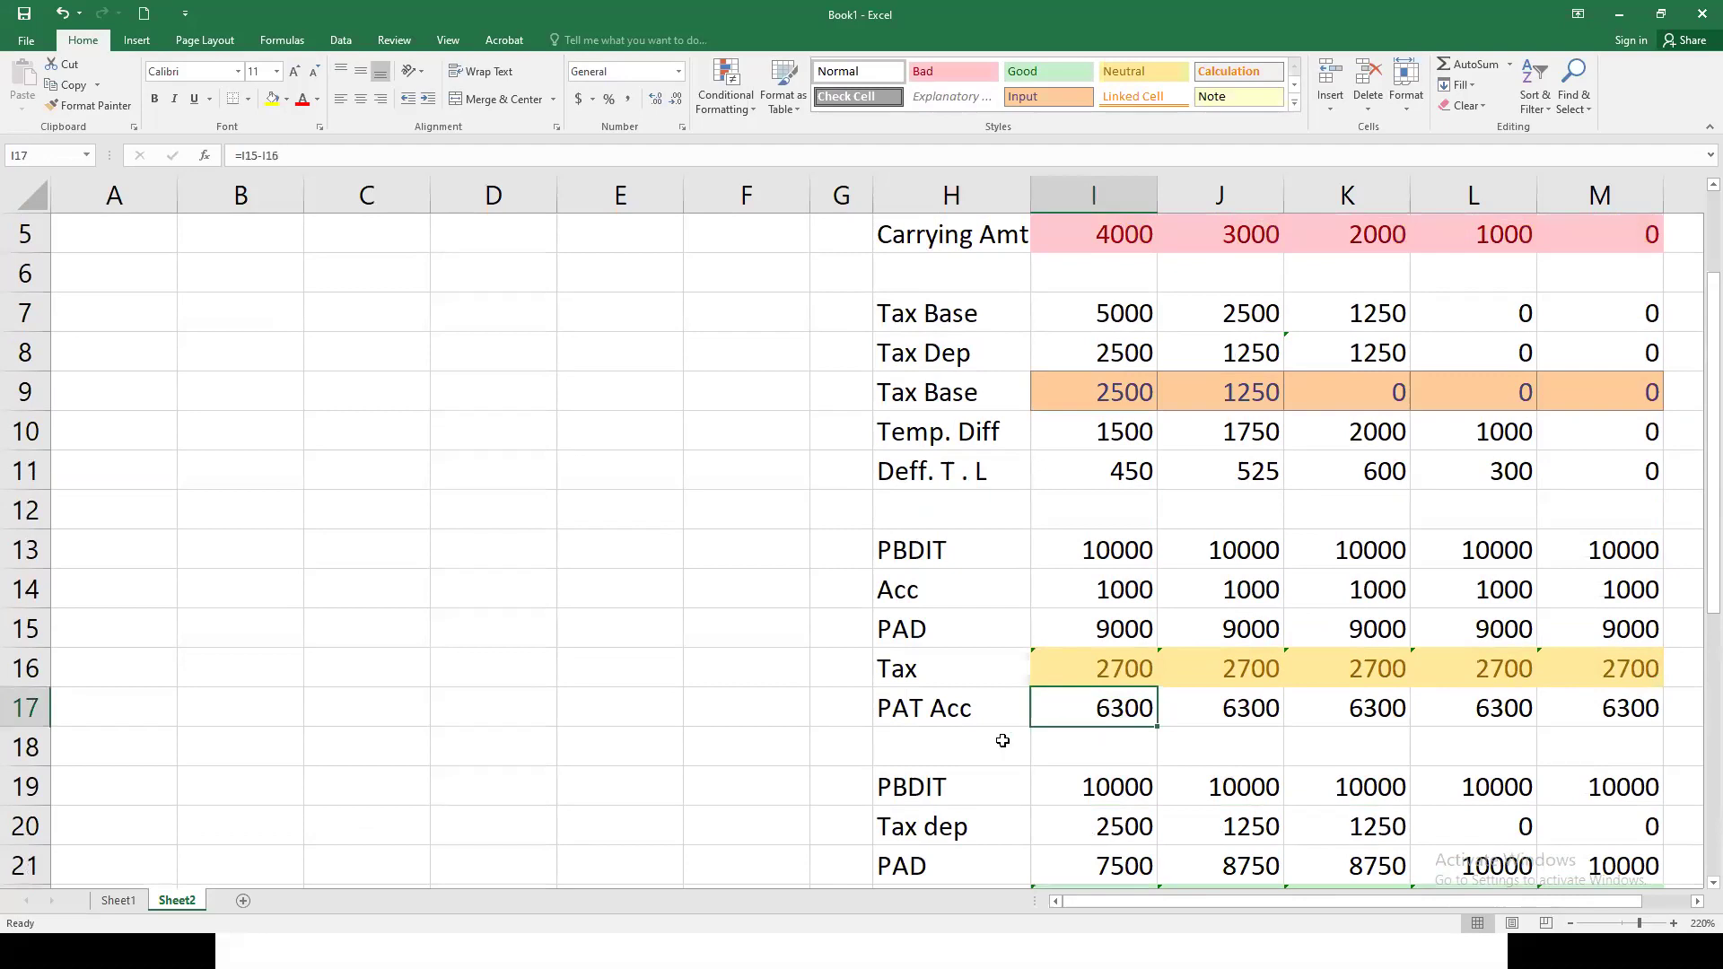
{"action": "scroll", "coordinate": [1116, 763], "scroll_direction": "down", "scroll_amount": 4}
{"action": "scroll", "coordinate": [1112, 848], "scroll_direction": "down", "scroll_amount": 2}
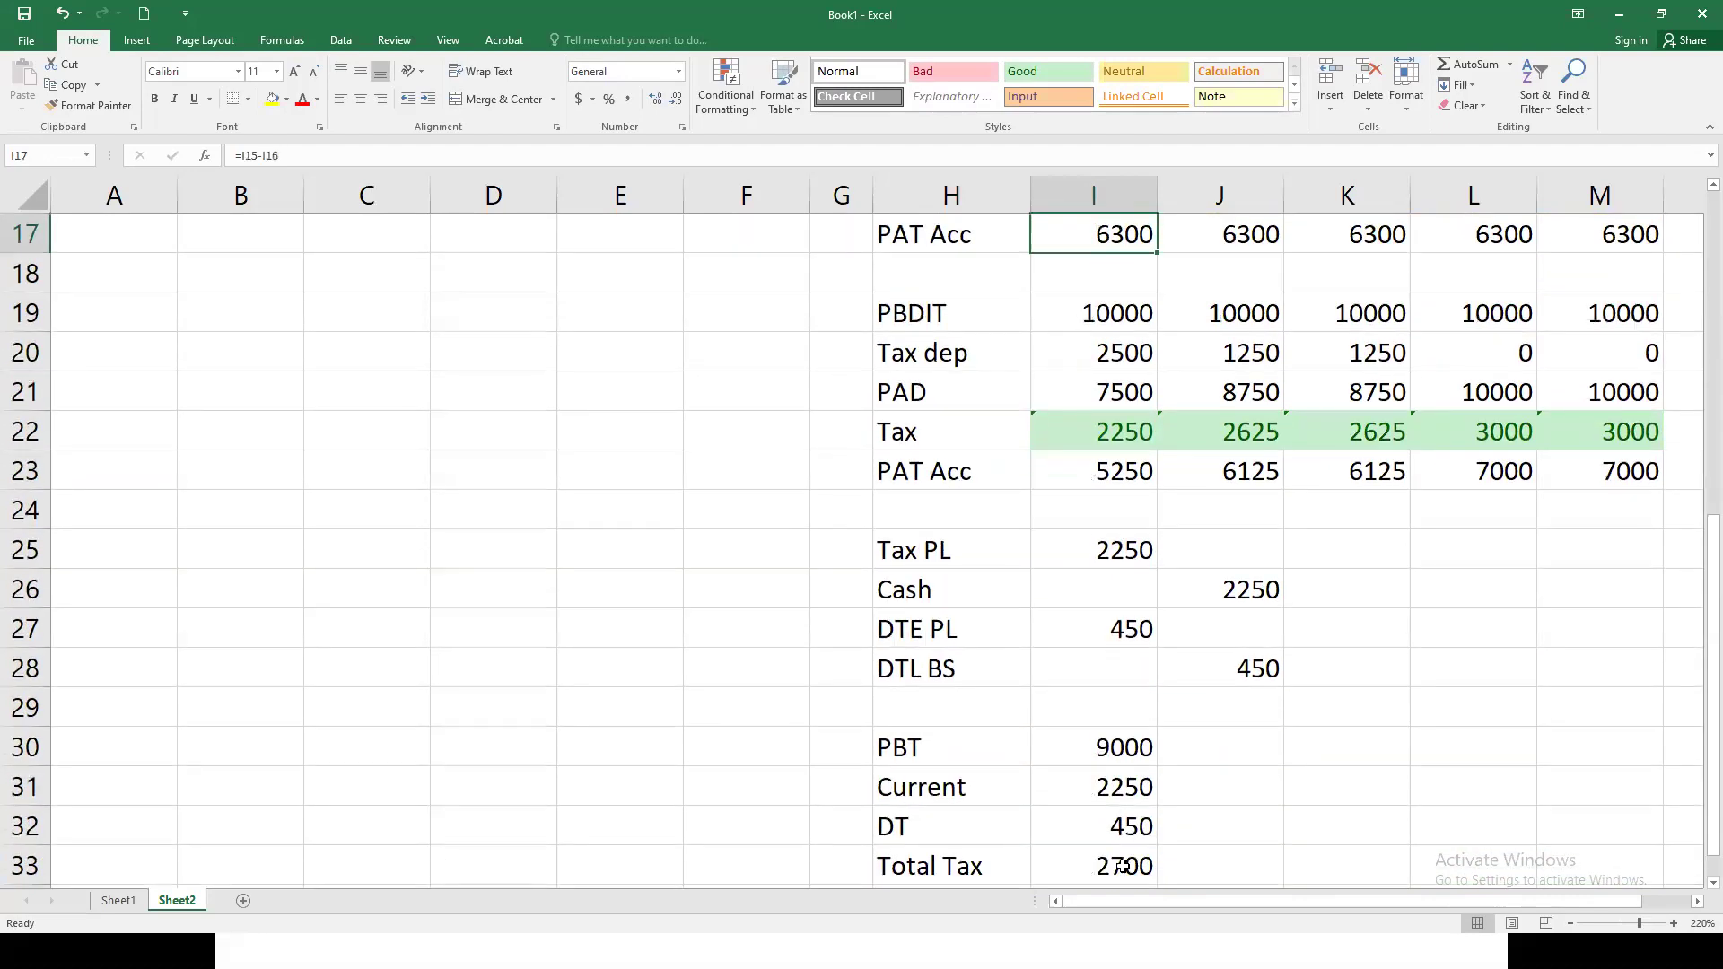
{"action": "left_click", "coordinate": [1129, 787]}
{"action": "left_click", "coordinate": [1142, 748]}
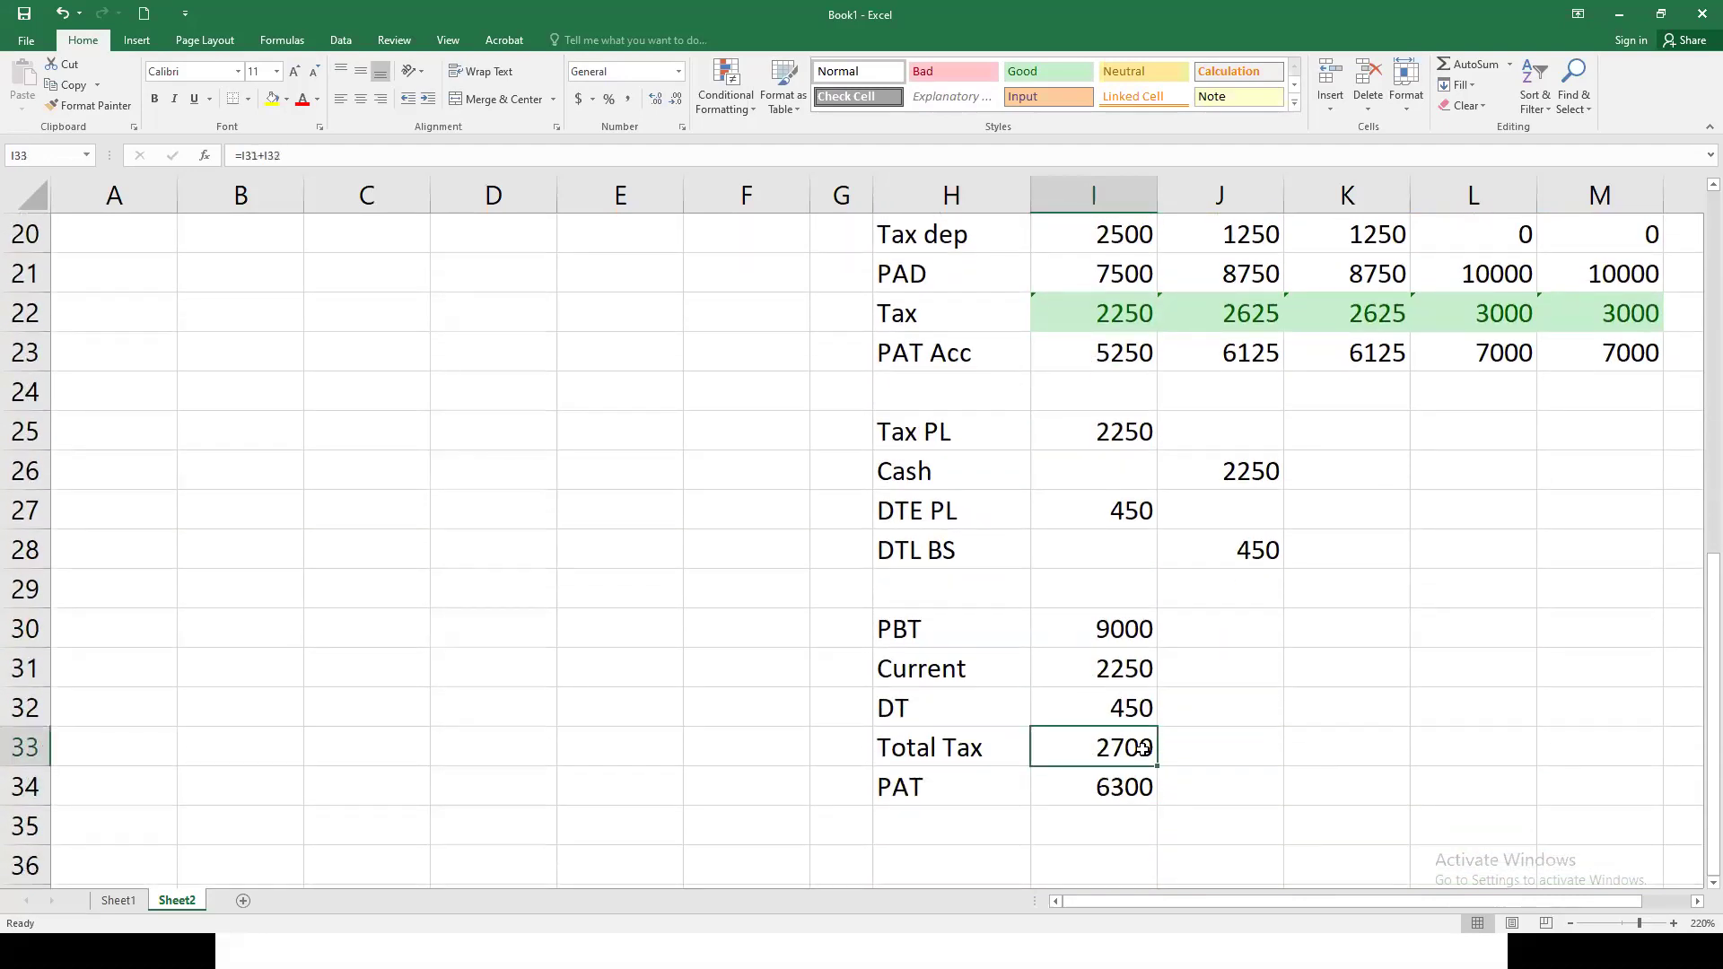
{"action": "left_click", "coordinate": [1131, 784]}
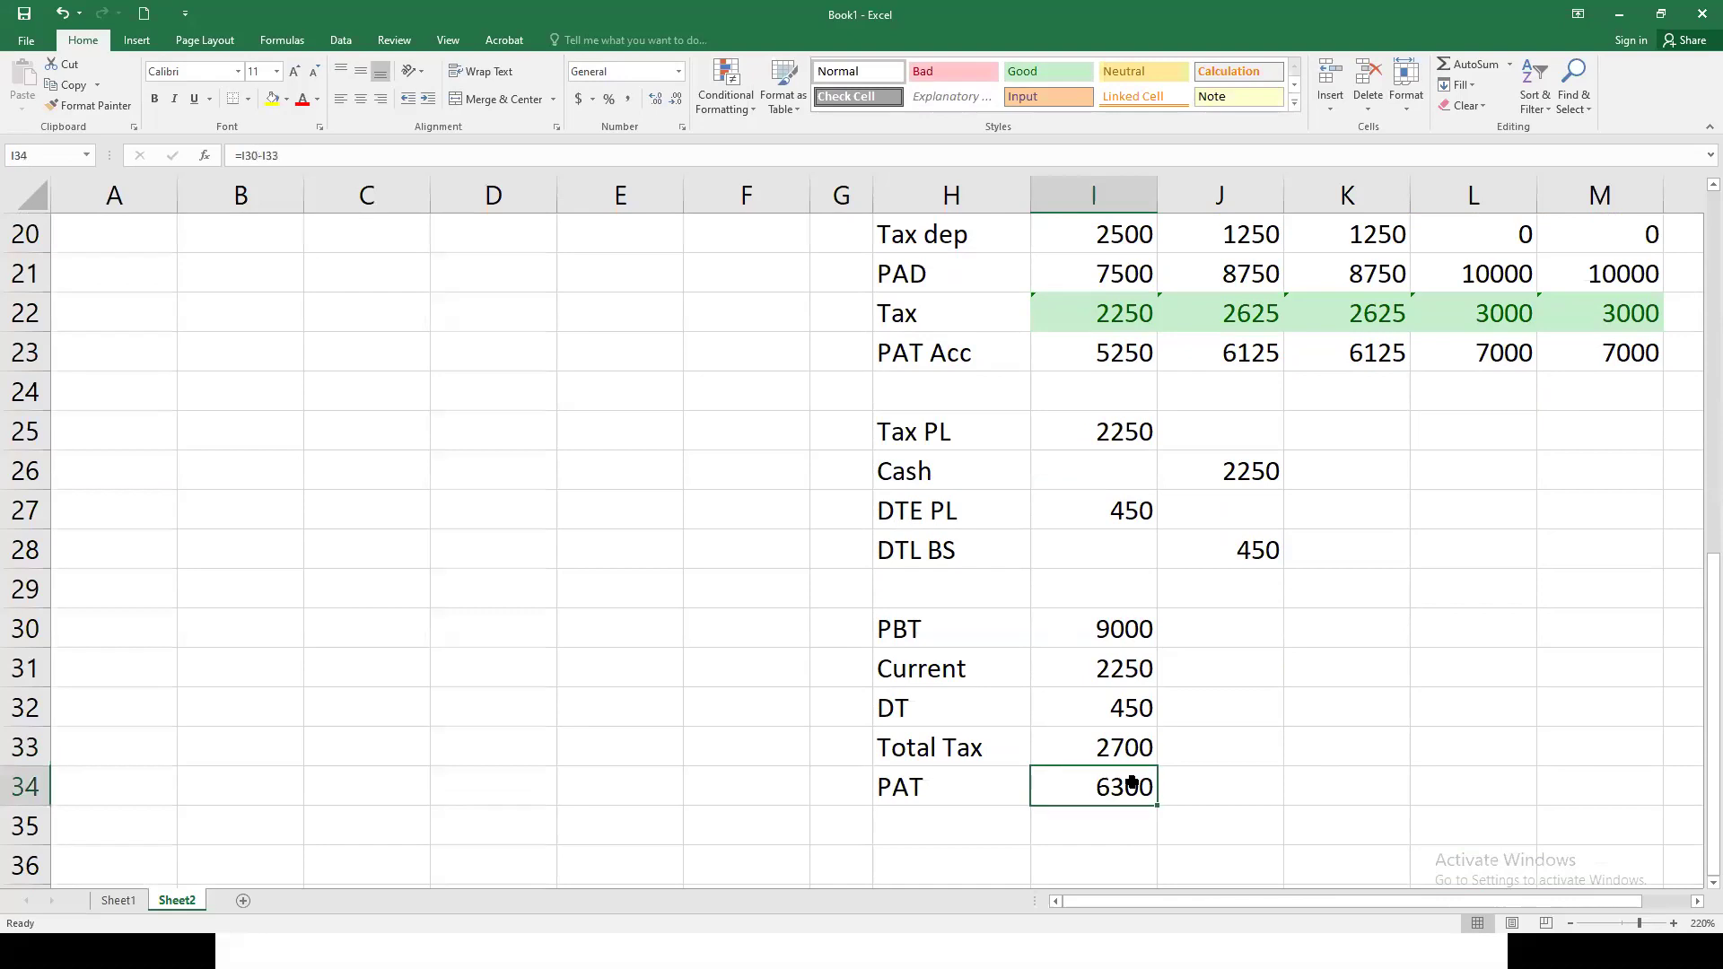
{"action": "left_click", "coordinate": [1095, 634]}
Step: Review the 2004 figures, checking the tax computation's Tax in J22 and the deferred tax liability in J11
{"action": "scroll", "coordinate": [1078, 758], "scroll_direction": "up", "scroll_amount": 2}
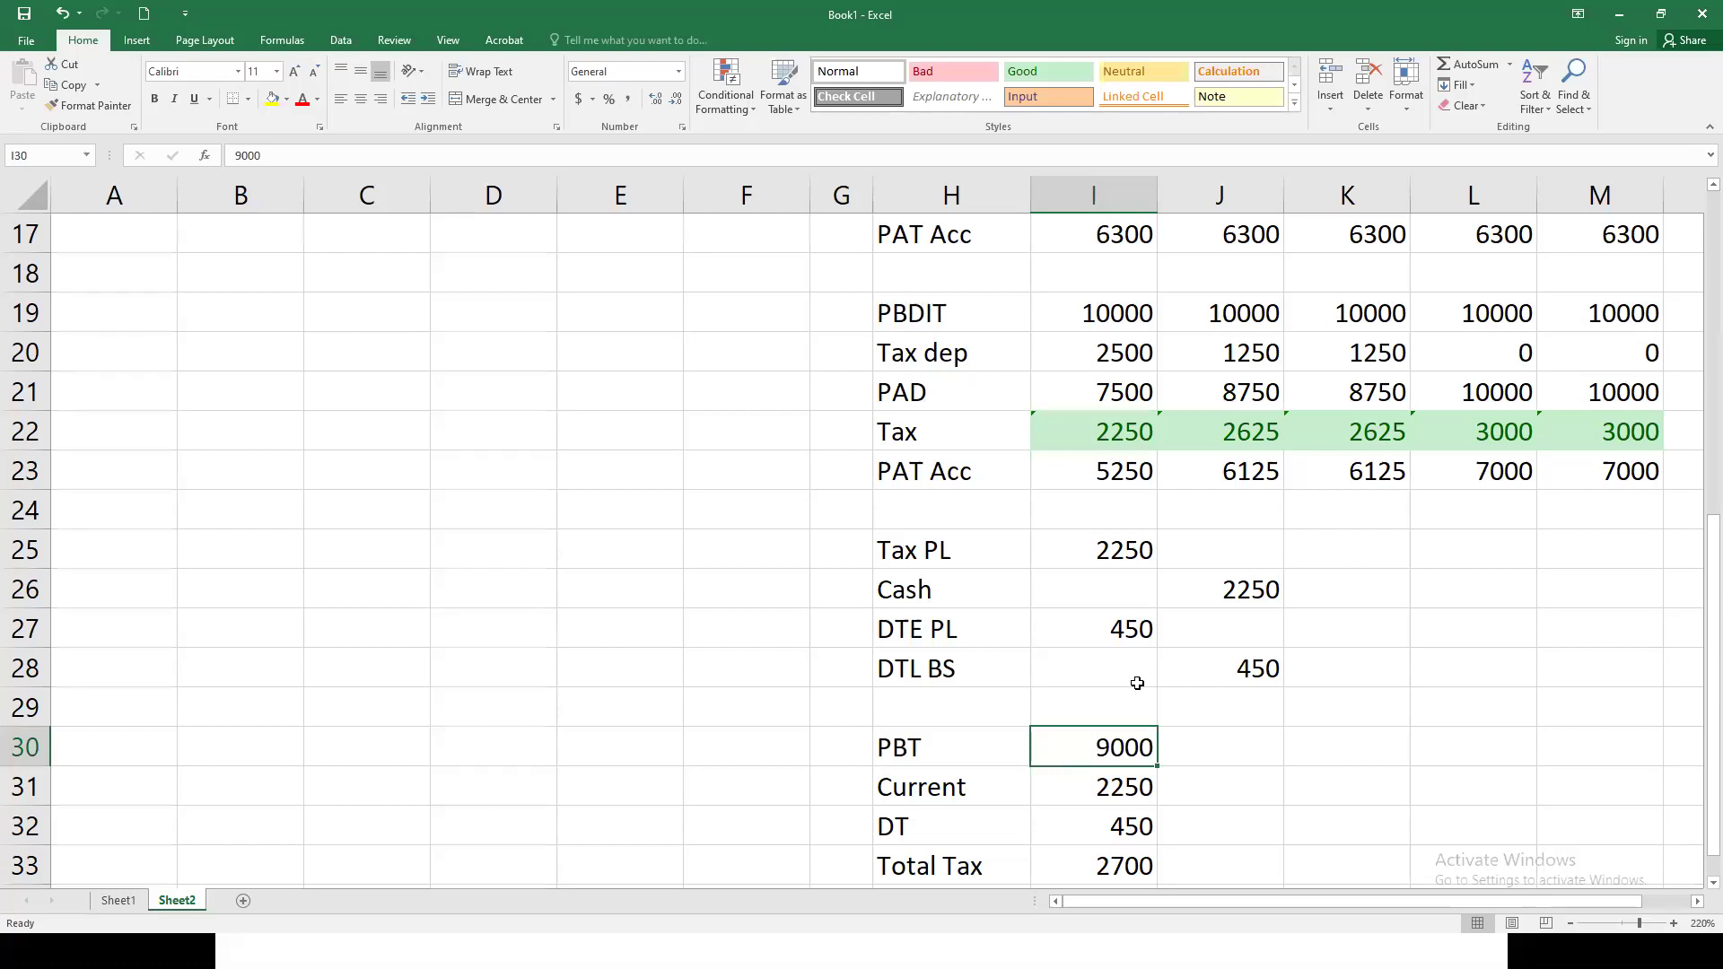
{"action": "scroll", "coordinate": [1124, 716], "scroll_direction": "up", "scroll_amount": 3}
{"action": "scroll", "coordinate": [1128, 718], "scroll_direction": "up", "scroll_amount": 2}
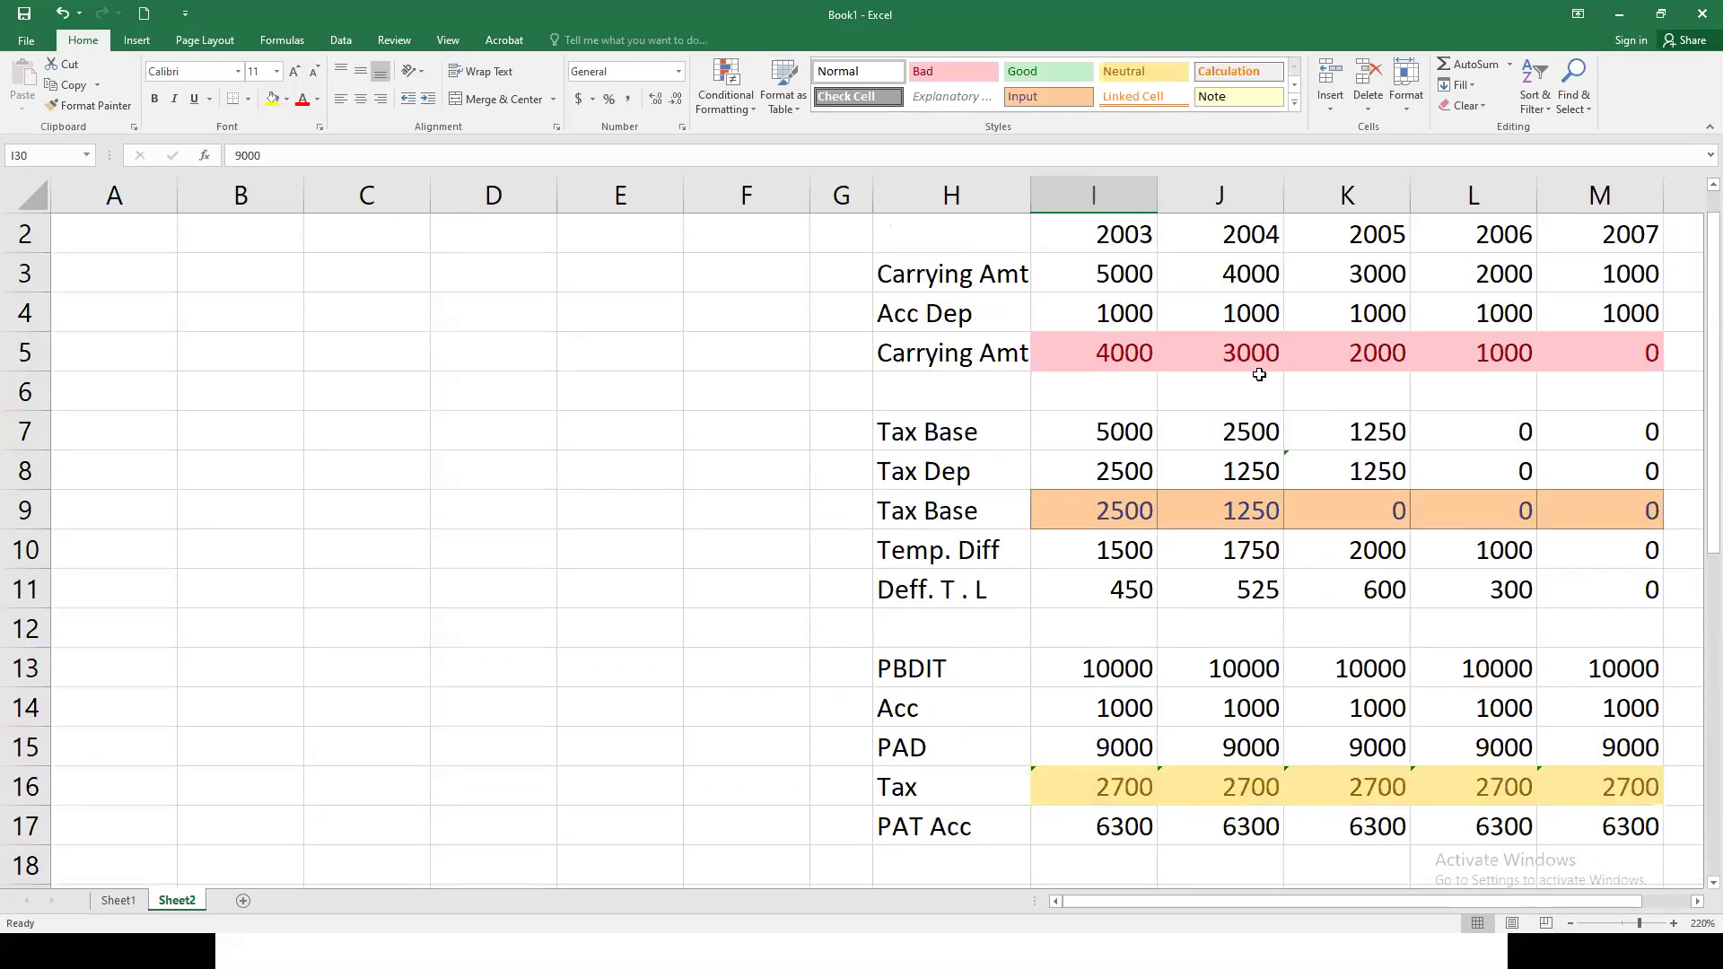
{"action": "left_click", "coordinate": [1241, 231]}
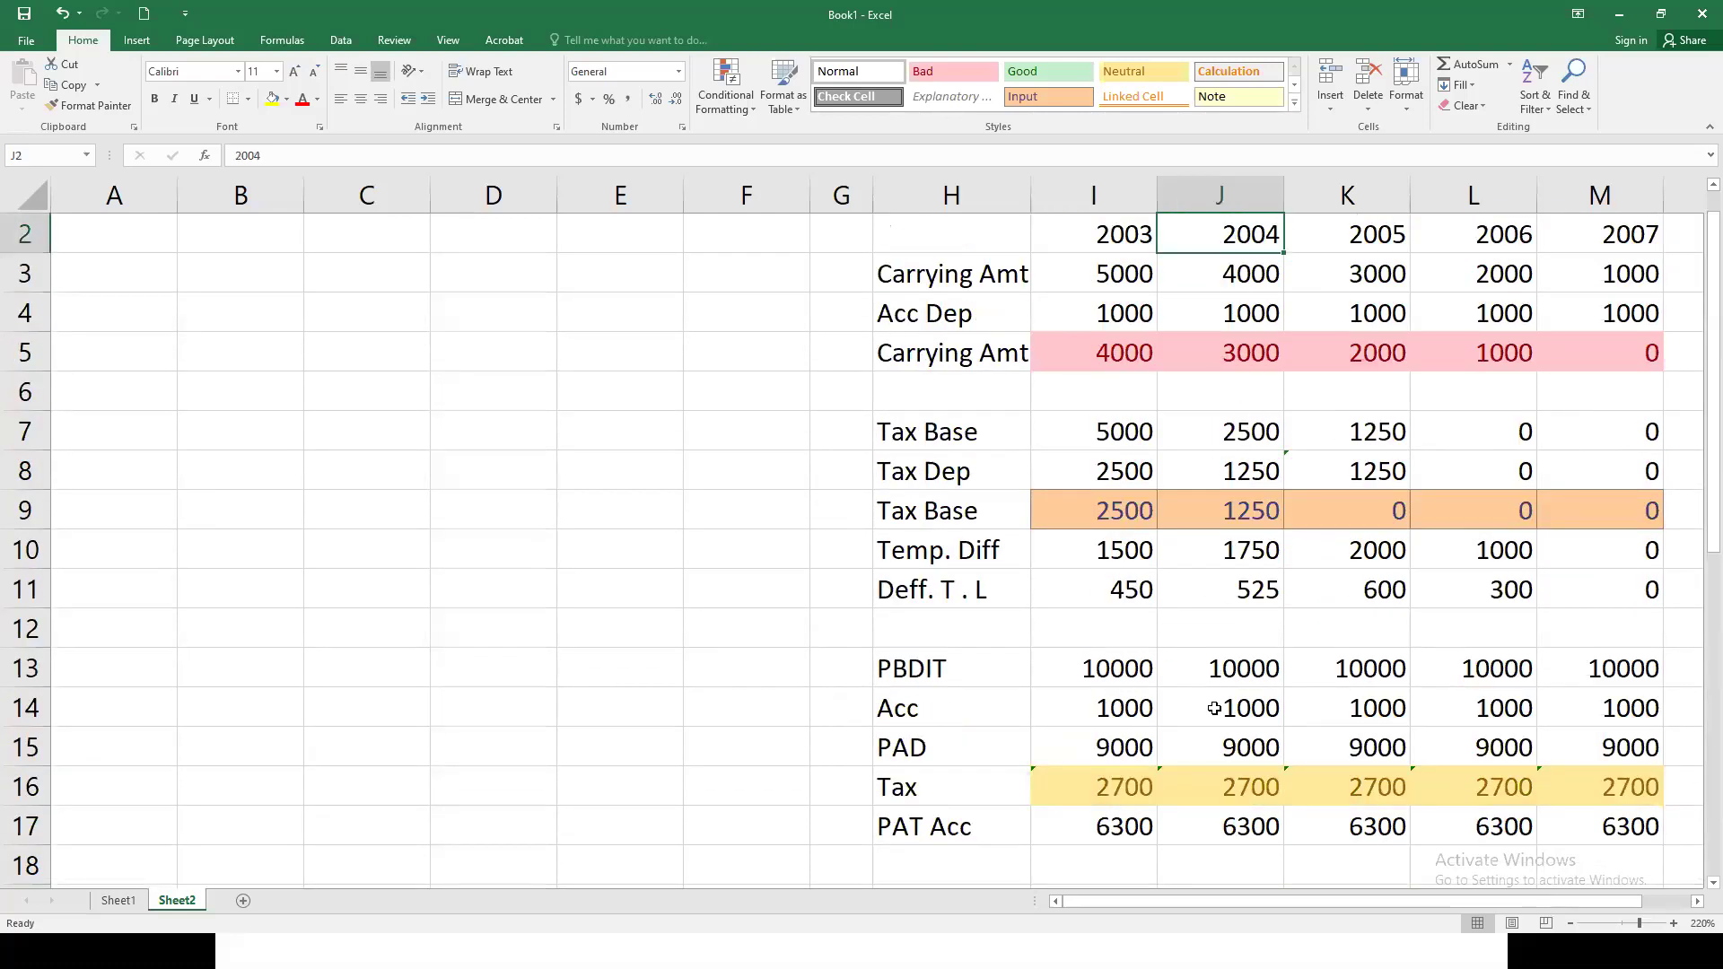
{"action": "scroll", "coordinate": [1218, 707], "scroll_direction": "down", "scroll_amount": 1}
{"action": "scroll", "coordinate": [1221, 718], "scroll_direction": "down", "scroll_amount": 1}
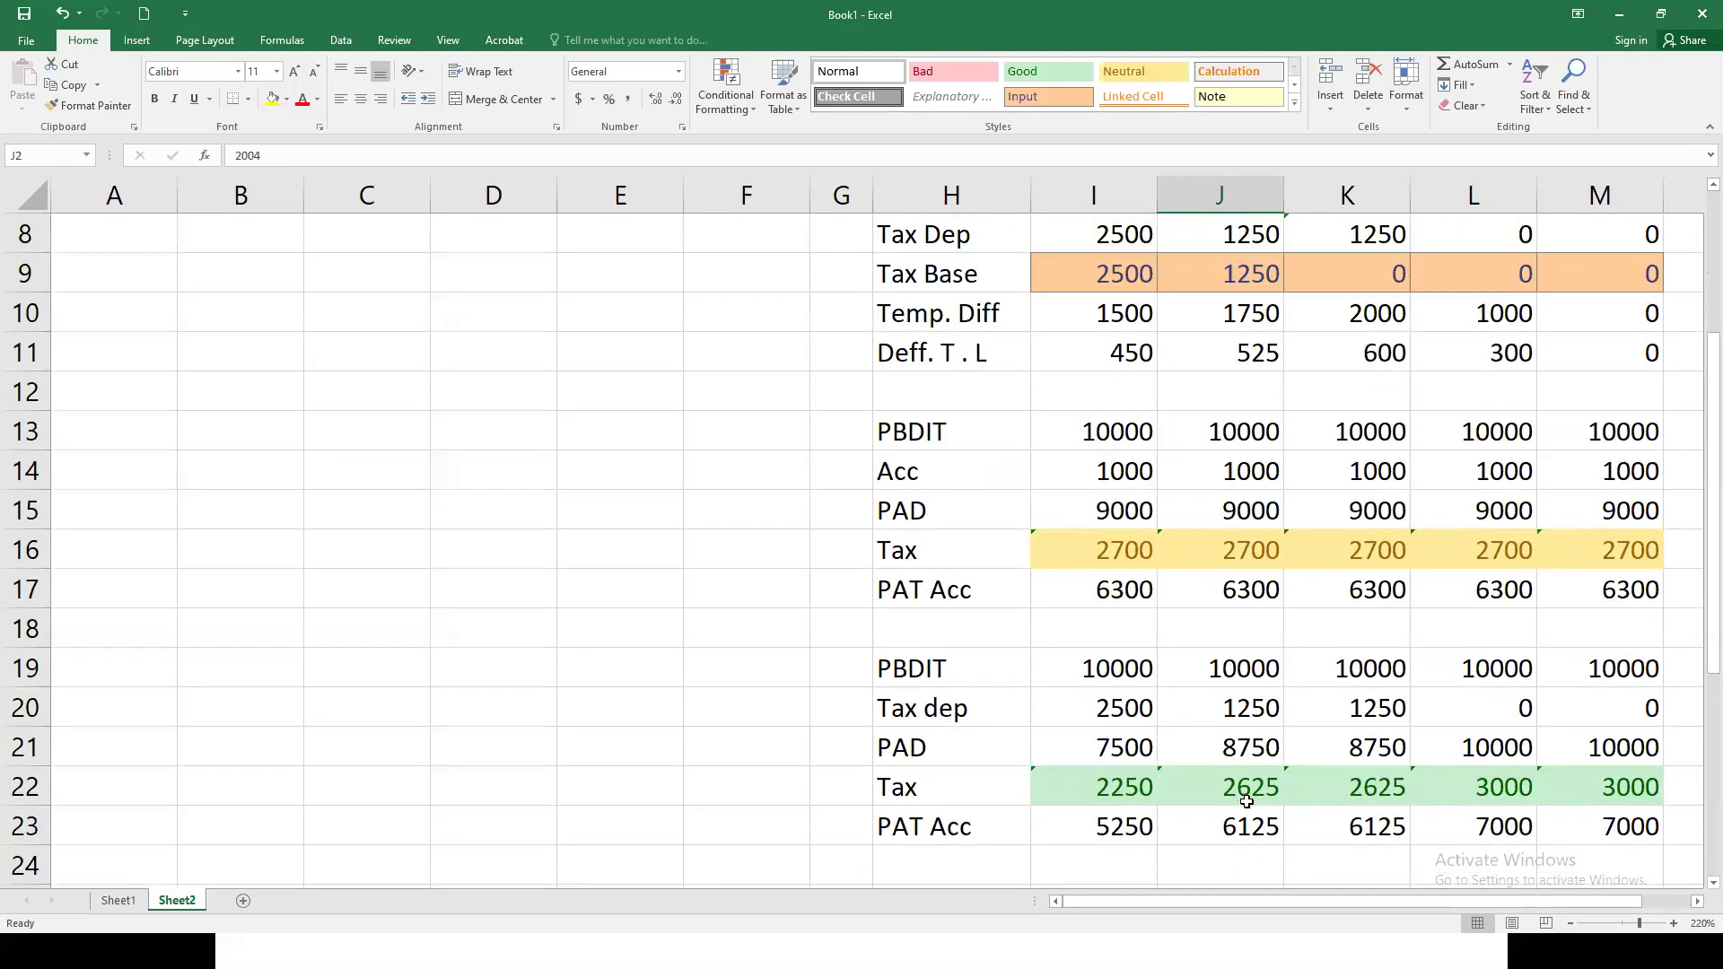
{"action": "scroll", "coordinate": [1248, 801], "scroll_direction": "down", "scroll_amount": 1}
{"action": "scroll", "coordinate": [1248, 802], "scroll_direction": "up", "scroll_amount": 1}
{"action": "left_click", "coordinate": [1261, 794]}
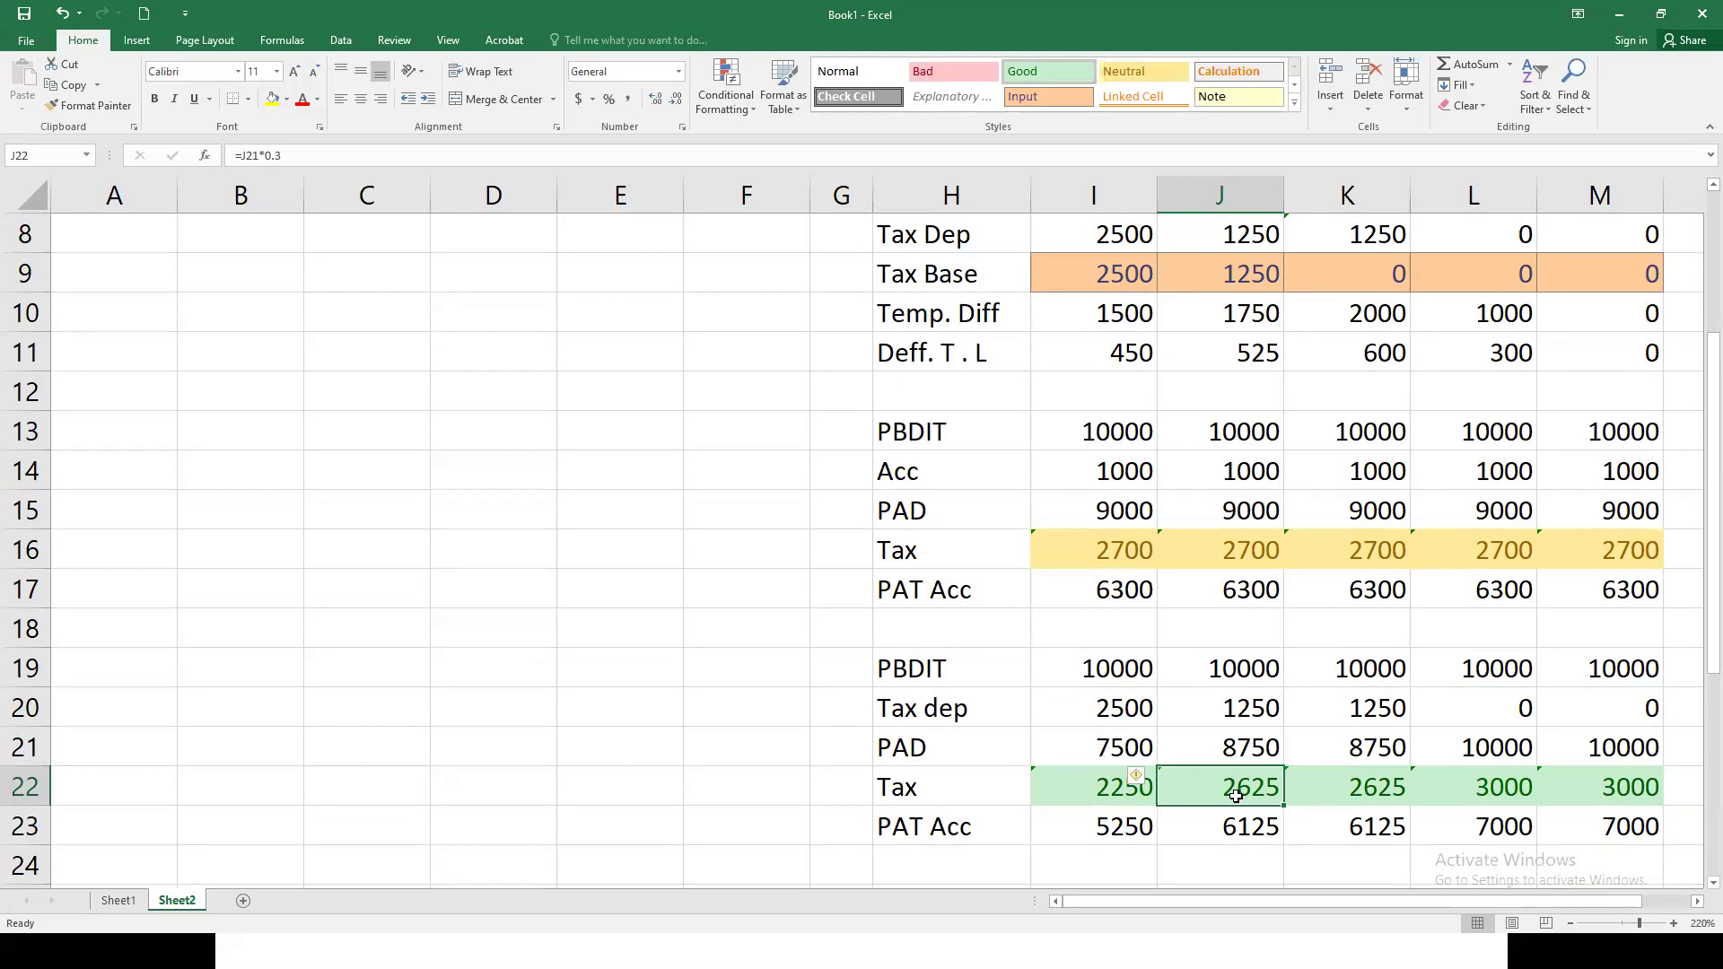
{"action": "left_click", "coordinate": [1220, 360]}
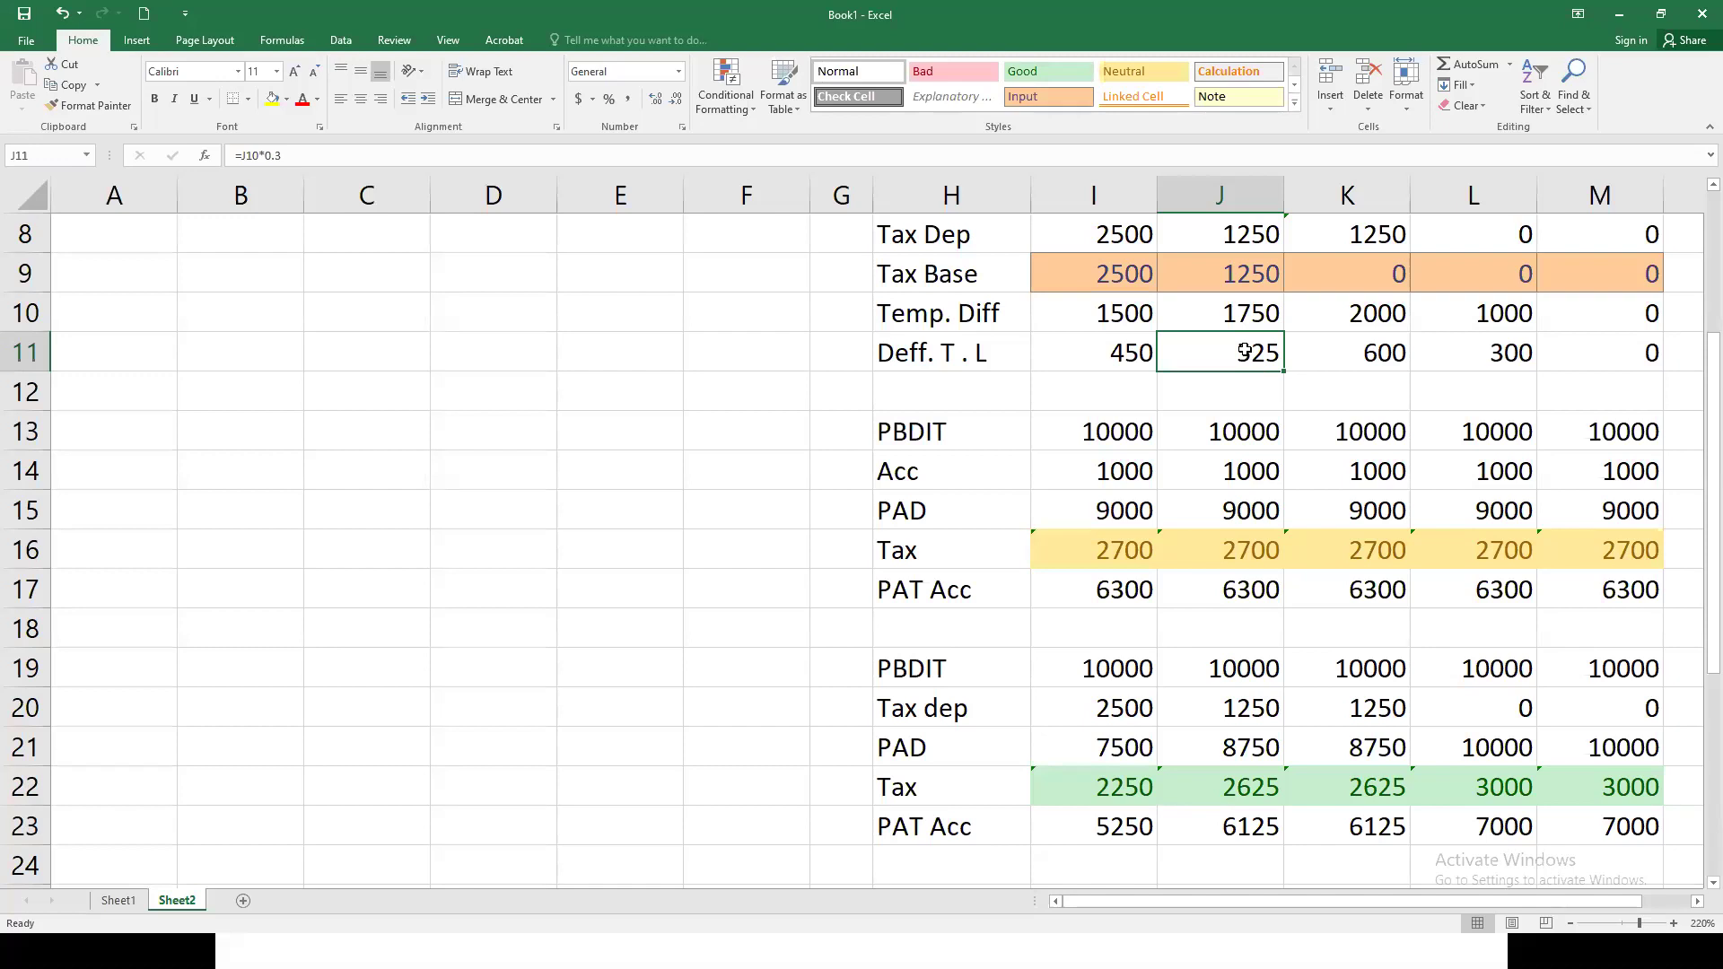
Step: Link the 2004 PBT in J30 of the profit extract to the 2003 amount with =I30
{"action": "scroll", "coordinate": [1243, 655], "scroll_direction": "down", "scroll_amount": 4}
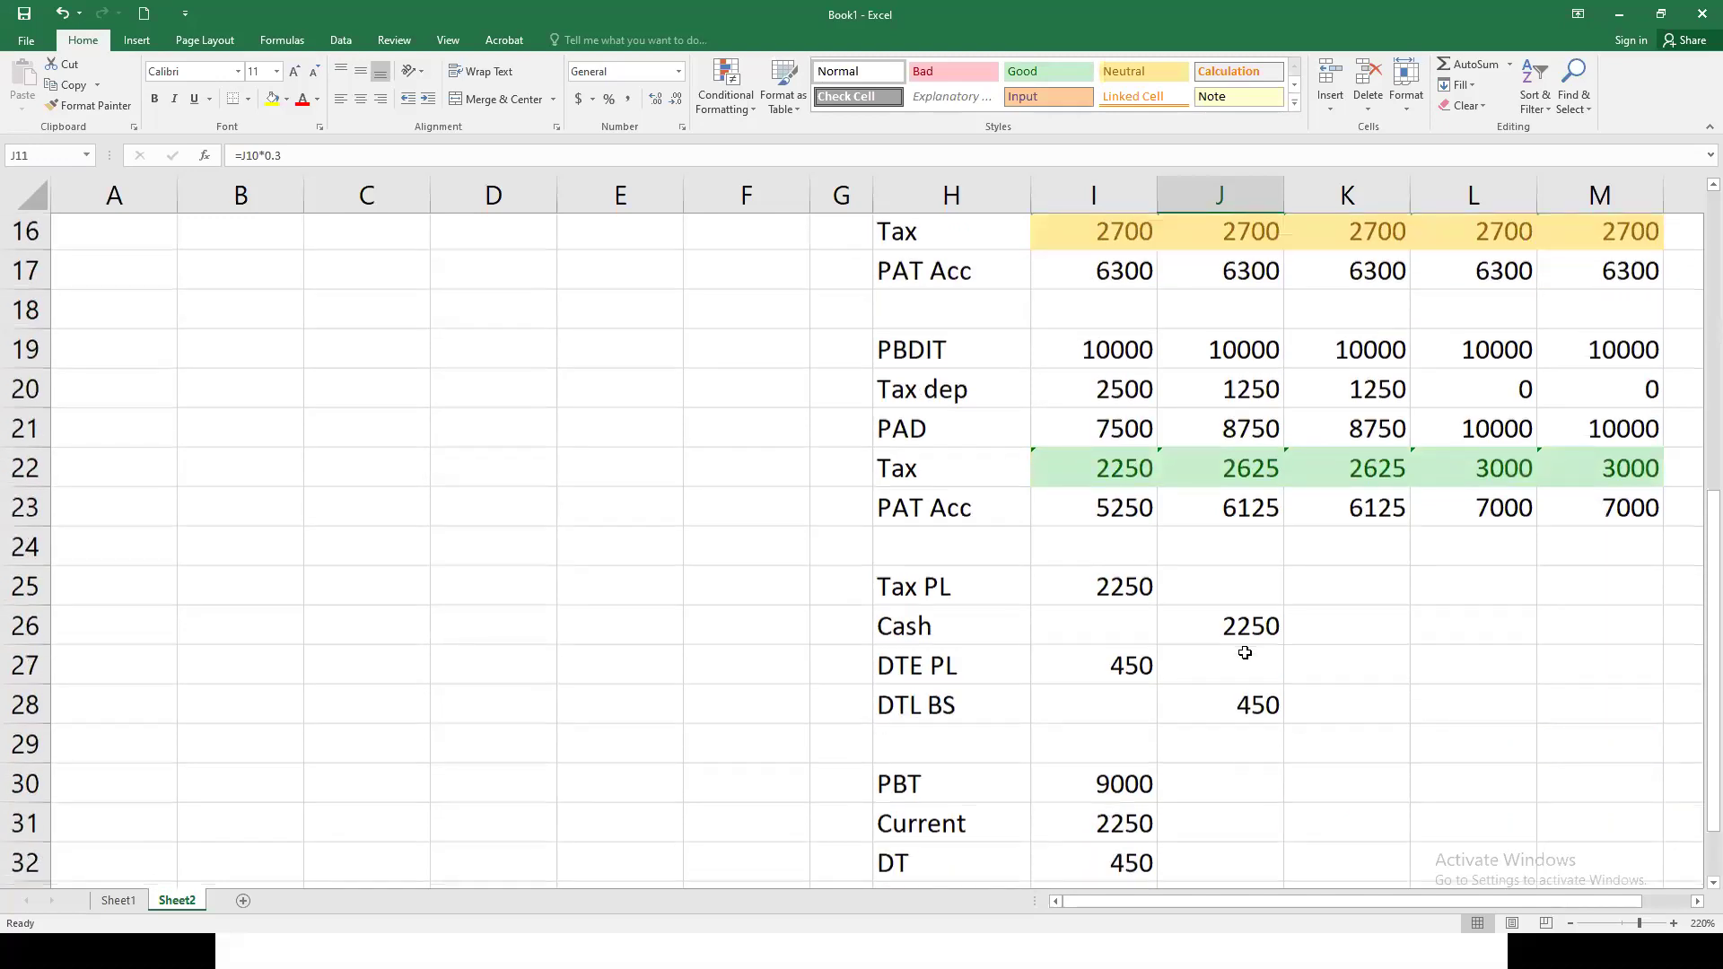
{"action": "left_click", "coordinate": [1258, 625]}
{"action": "type", "text": "="}
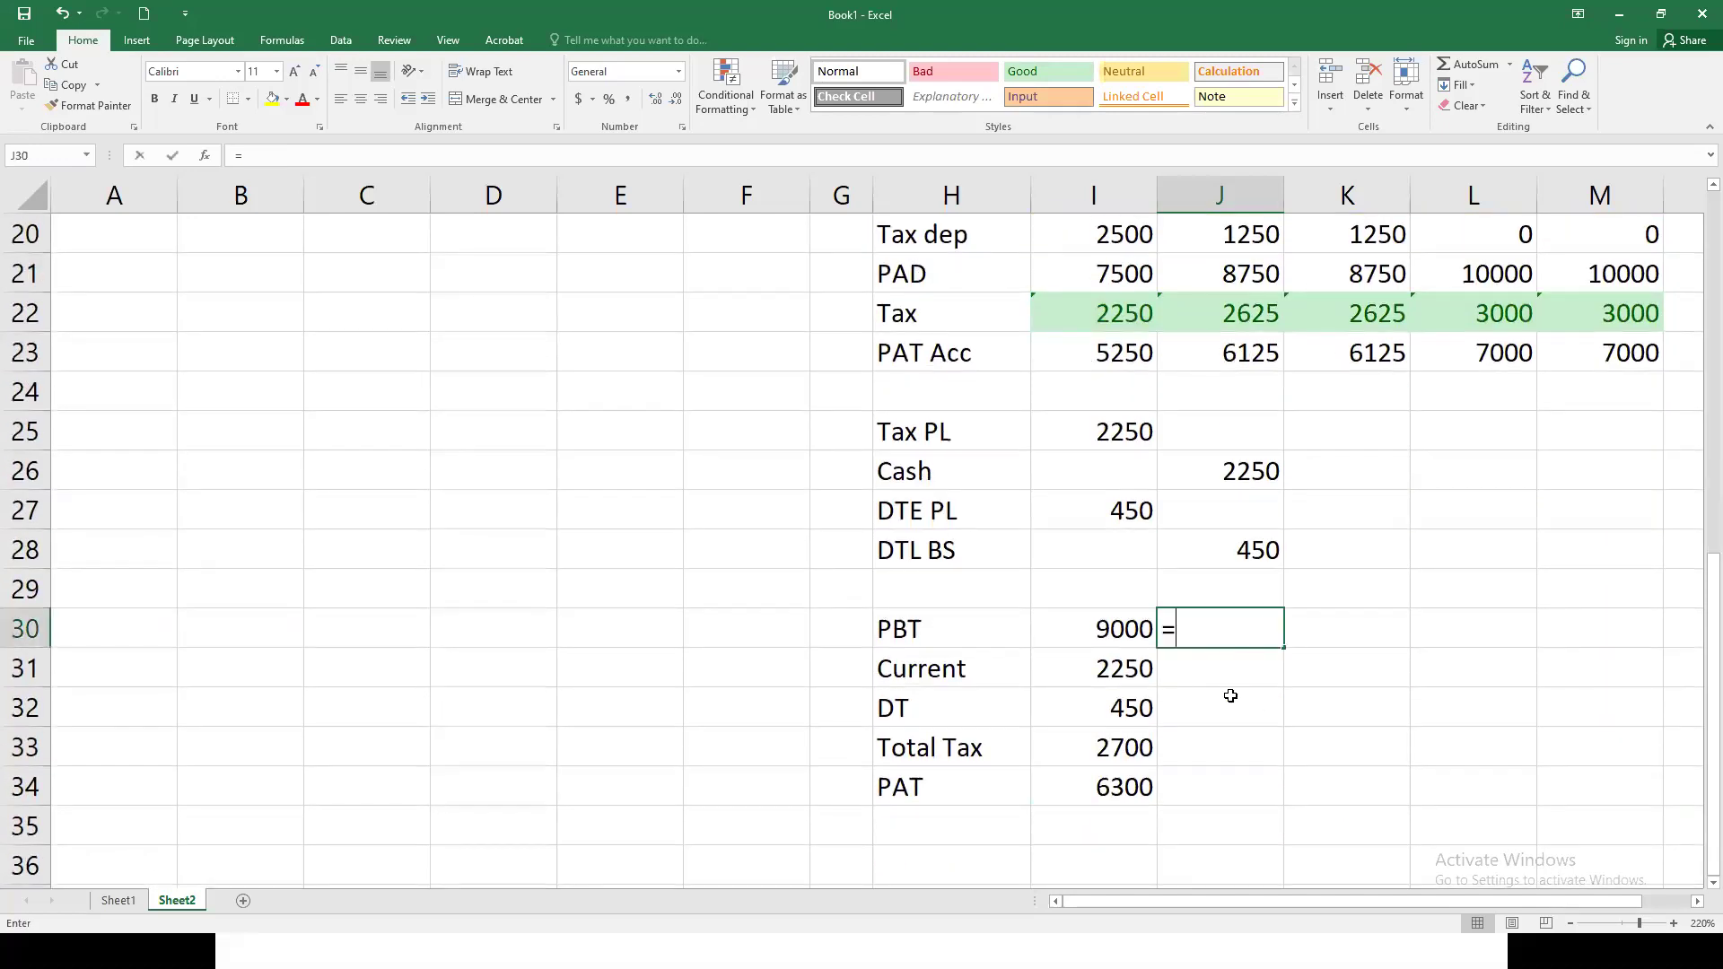
{"action": "scroll", "coordinate": [1230, 697], "scroll_direction": "up", "scroll_amount": 2}
{"action": "scroll", "coordinate": [1225, 700], "scroll_direction": "down", "scroll_amount": 2}
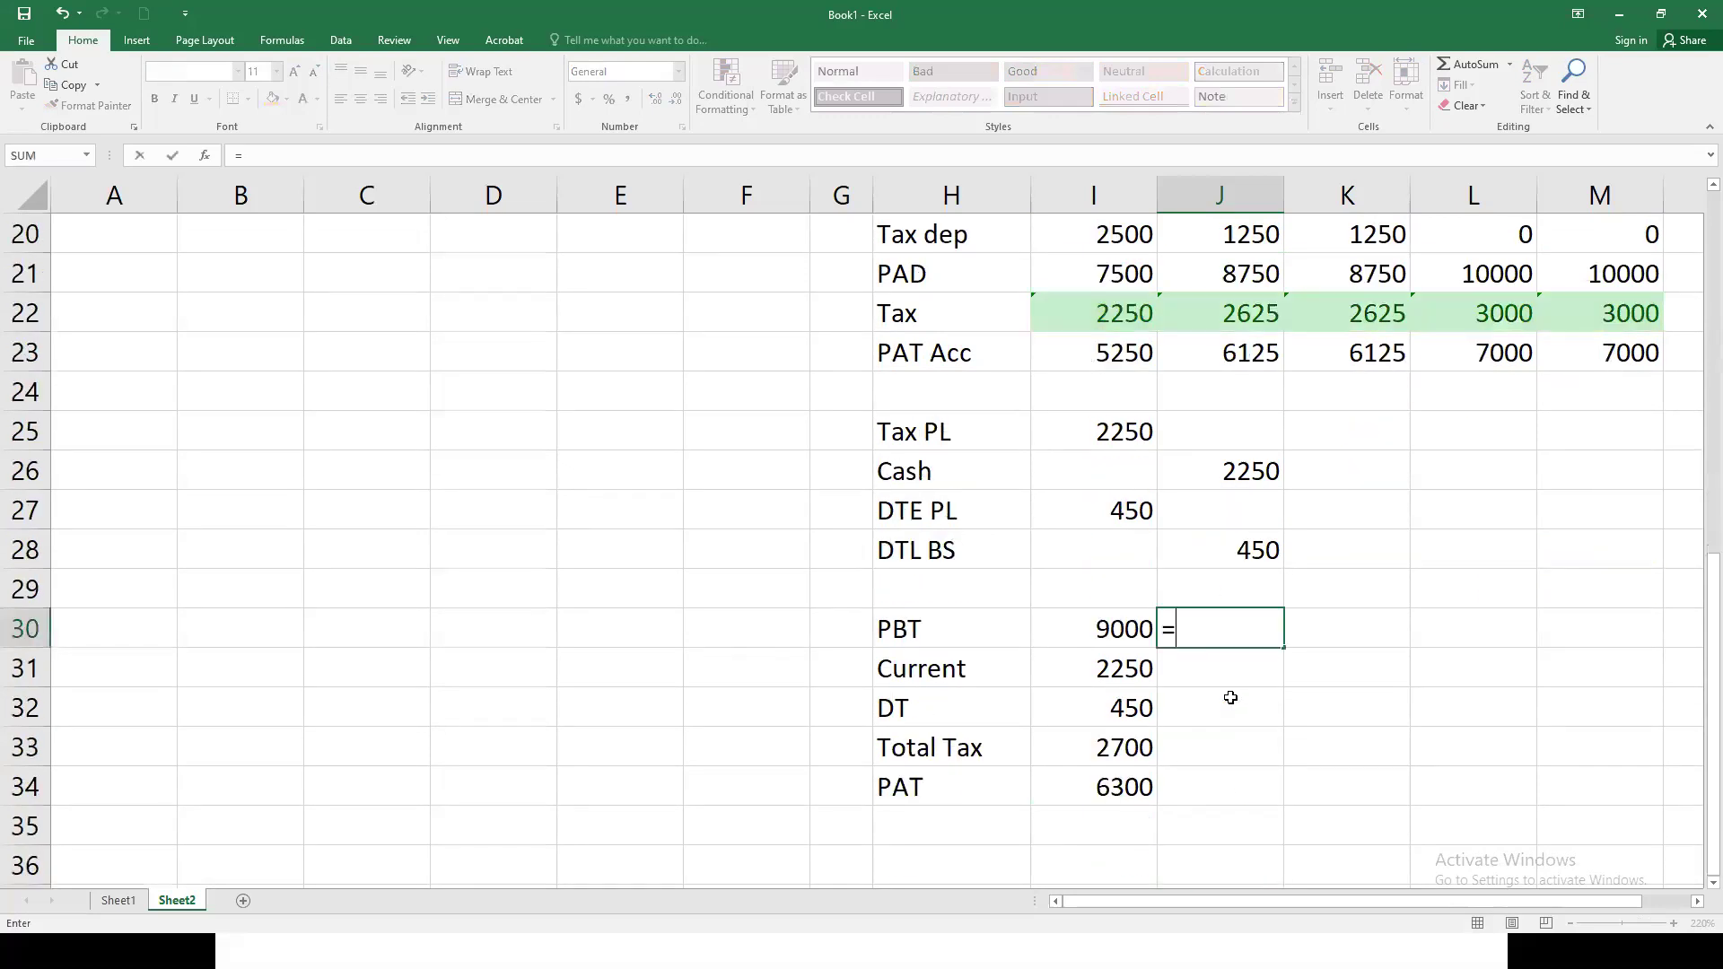
{"action": "left_click", "coordinate": [1085, 635]}
{"action": "key", "text": "Return"}
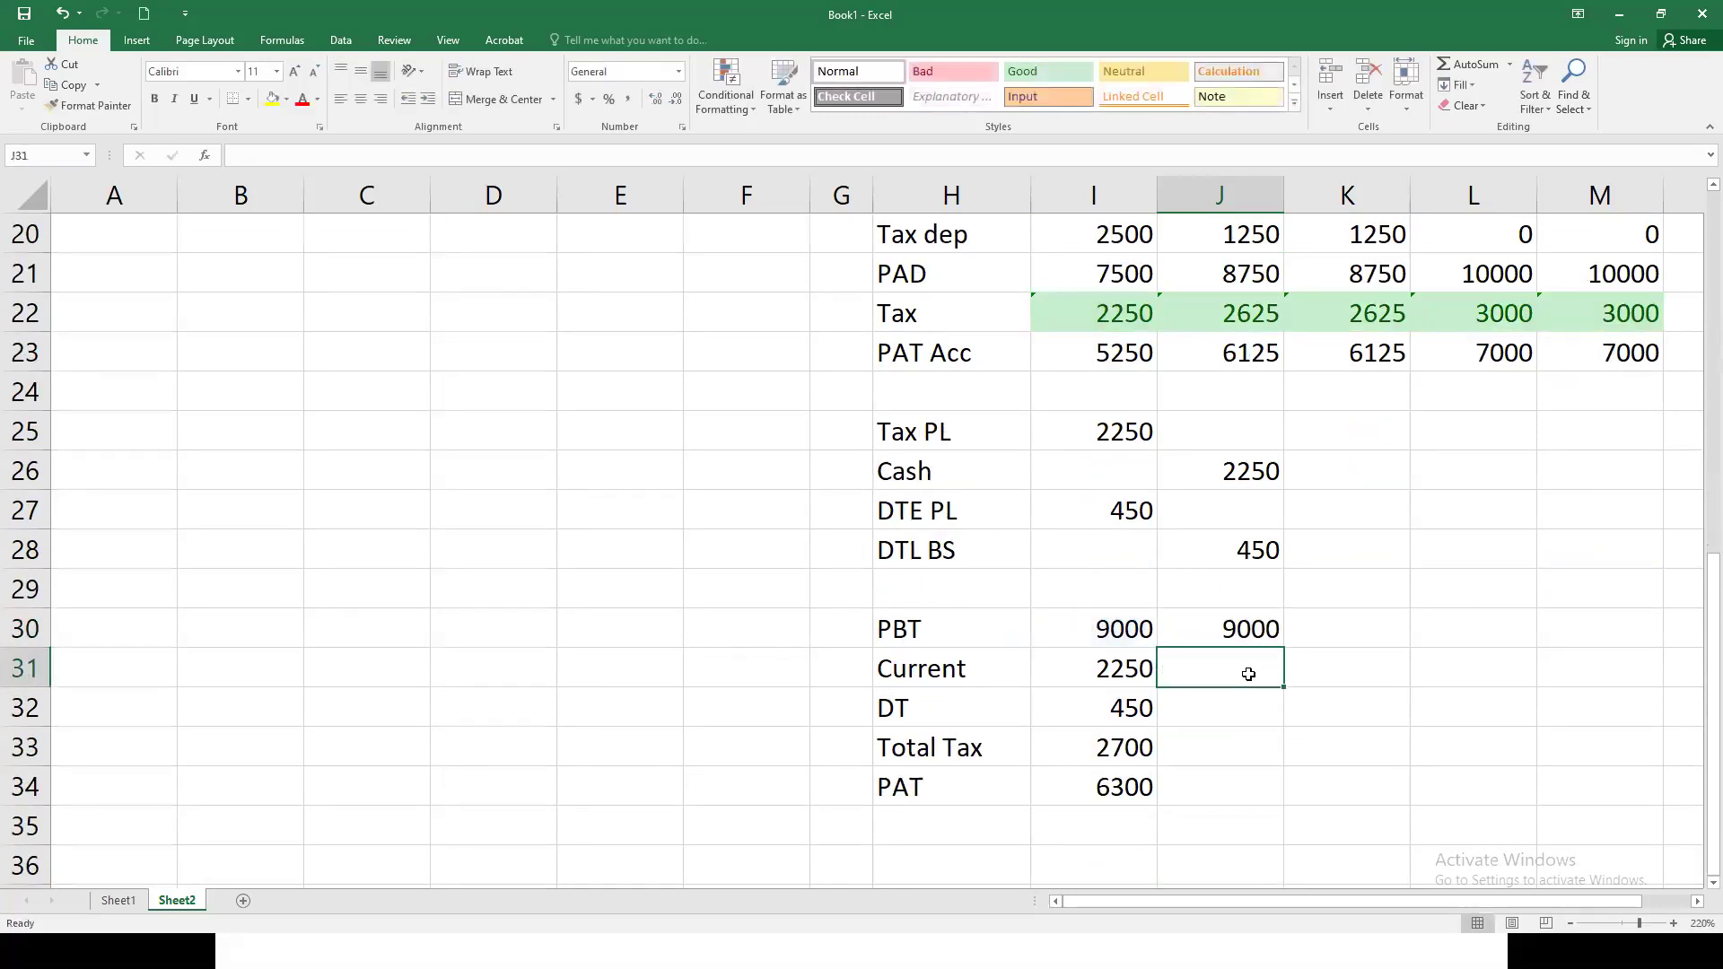
Step: Link the 2004 Current tax in J31 to the tax computation's Tax row with the formula =J22
{"action": "scroll", "coordinate": [1248, 673], "scroll_direction": "up", "scroll_amount": 1}
{"action": "type", "text": "="}
{"action": "left_click", "coordinate": [1265, 435]}
{"action": "key", "text": "F8"}
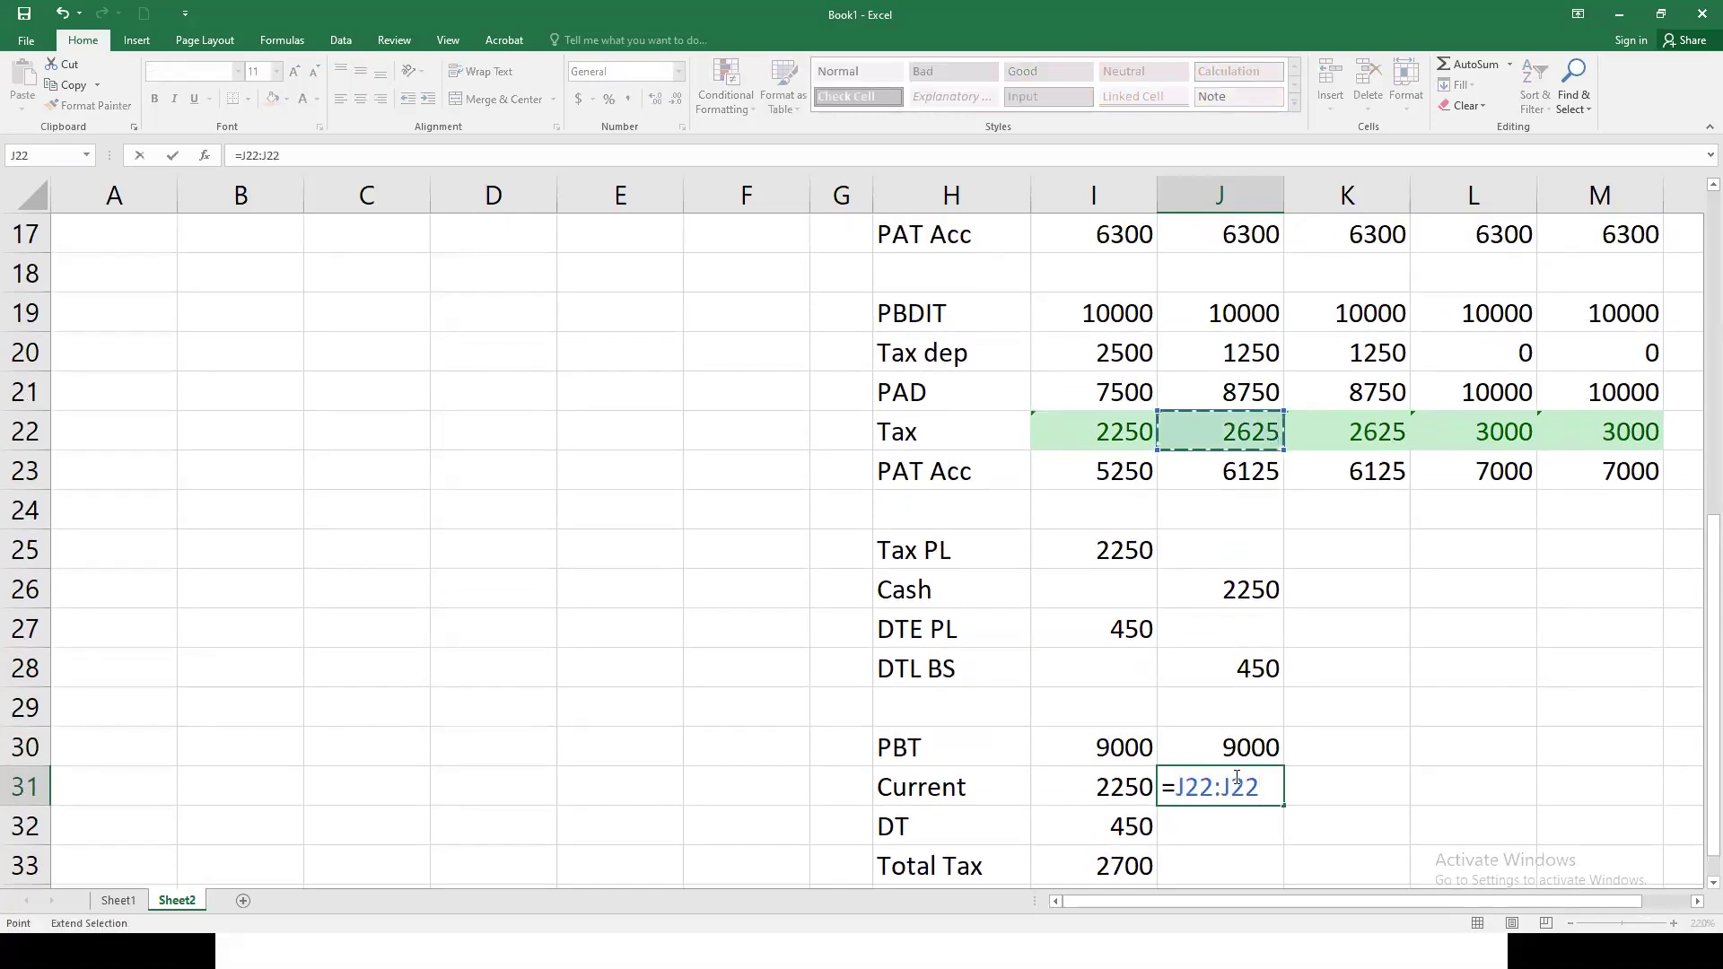
{"action": "key", "text": "Up"}
{"action": "key", "text": "Up"}
{"action": "key", "text": "Up"}
{"action": "key", "text": "Up"}
{"action": "key", "text": "Up"}
{"action": "key", "text": "BackSpace"}
{"action": "key", "text": "BackSpace"}
{"action": "key", "text": "BackSpace"}
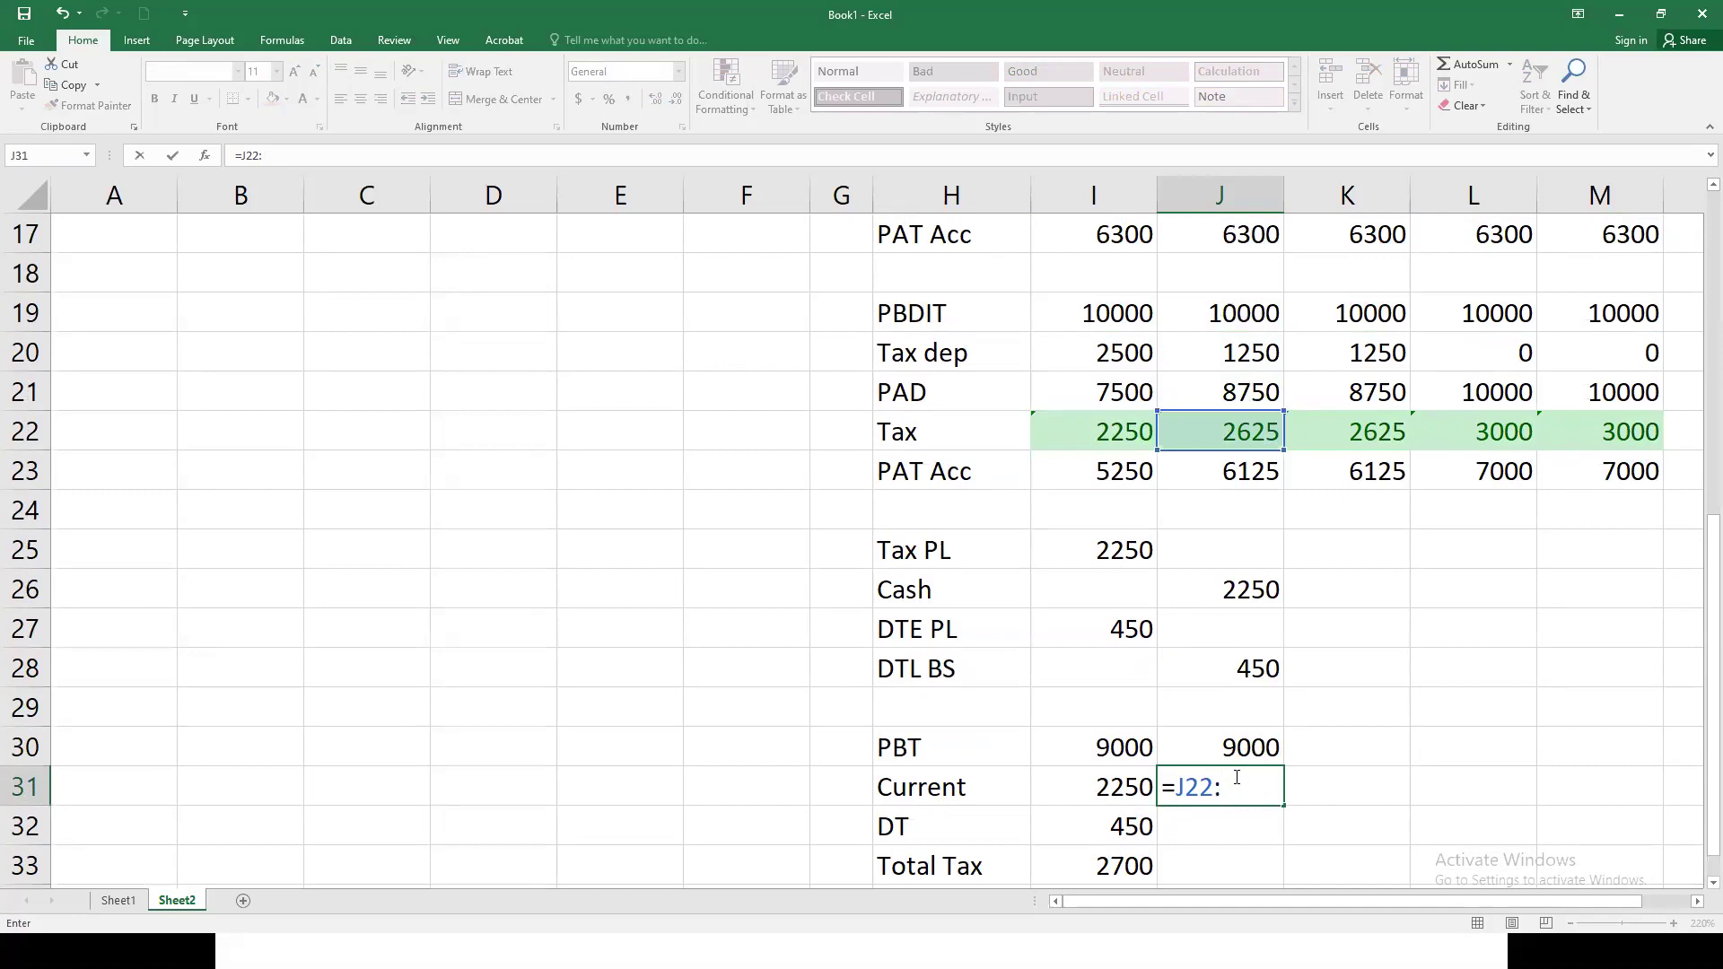
{"action": "type", "text": "."}
{"action": "key", "text": "BackSpace"}
{"action": "key", "text": "Return"}
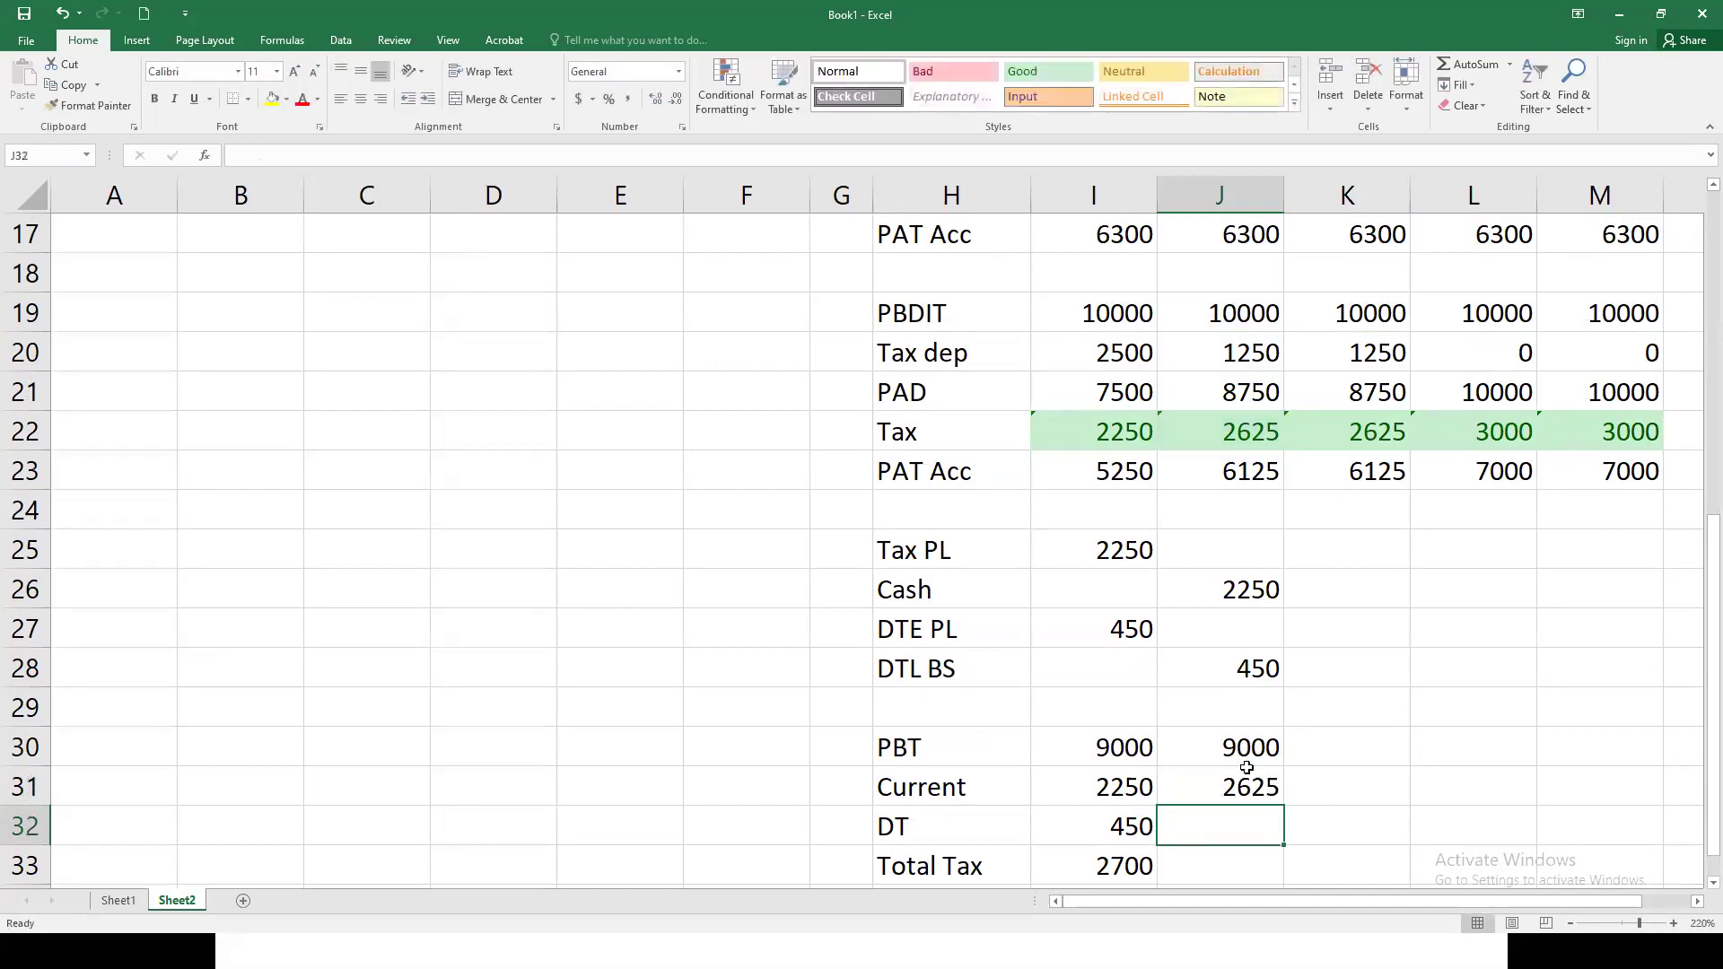
Step: Link the 2004 DT amount in J32 to the Deff. T . L row with the formula =J11
{"action": "type", "text": "="}
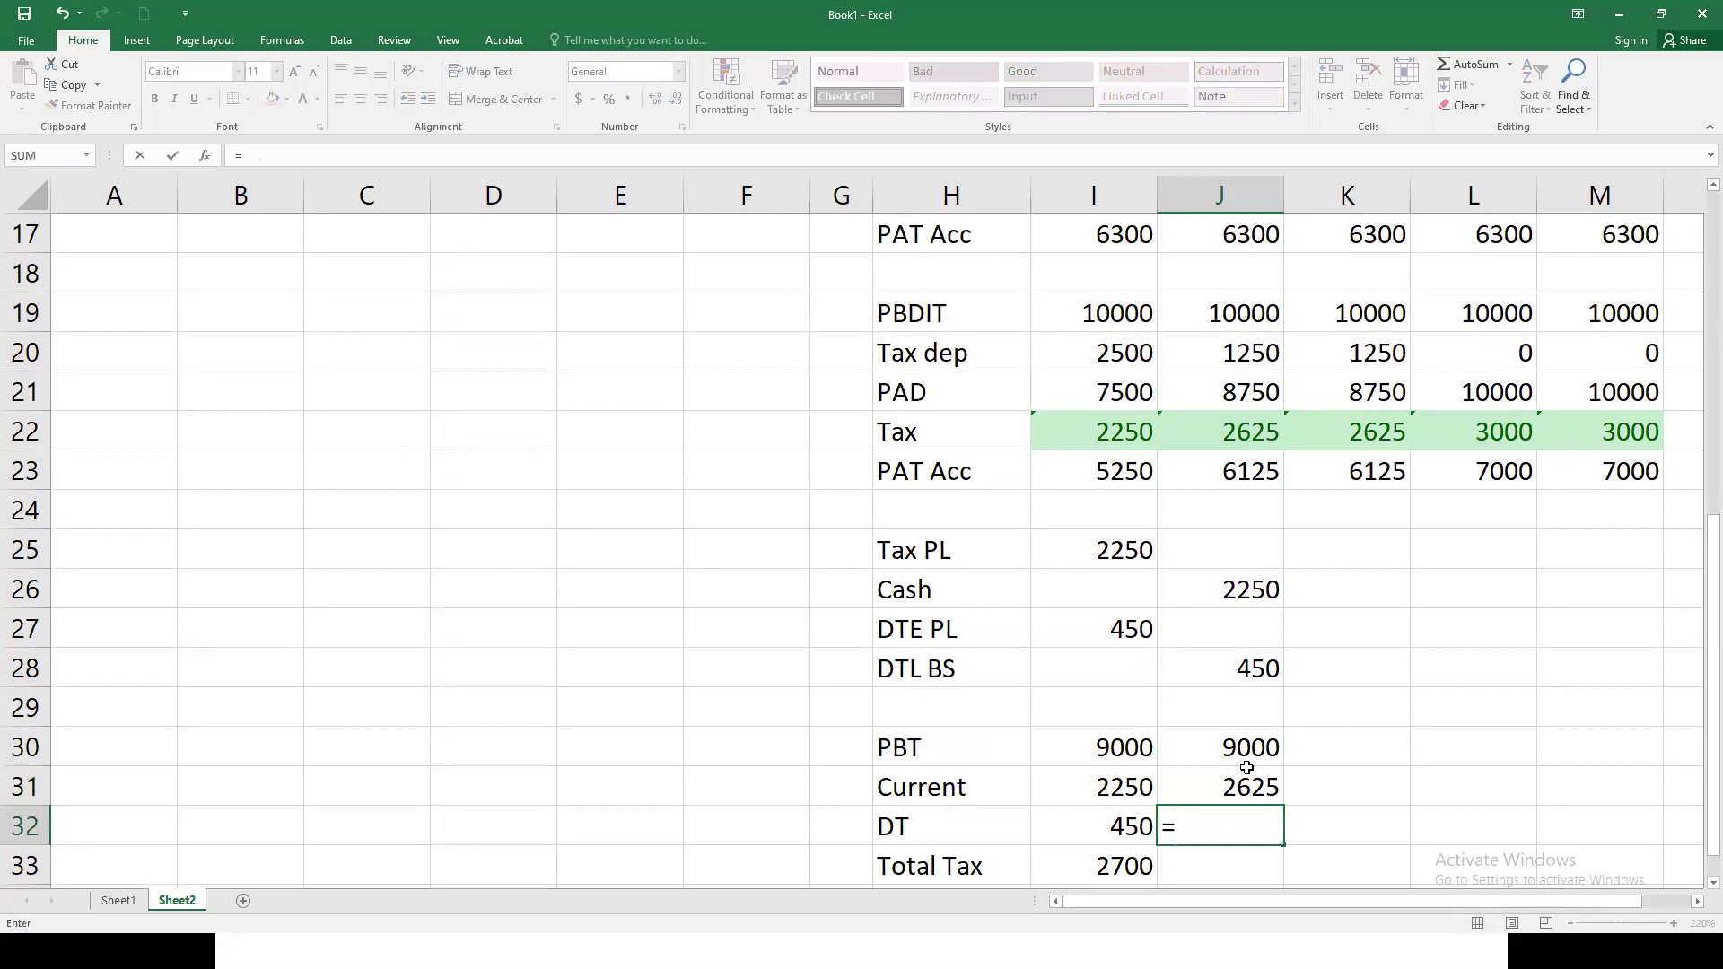
{"action": "scroll", "coordinate": [1248, 539], "scroll_direction": "up", "scroll_amount": 1}
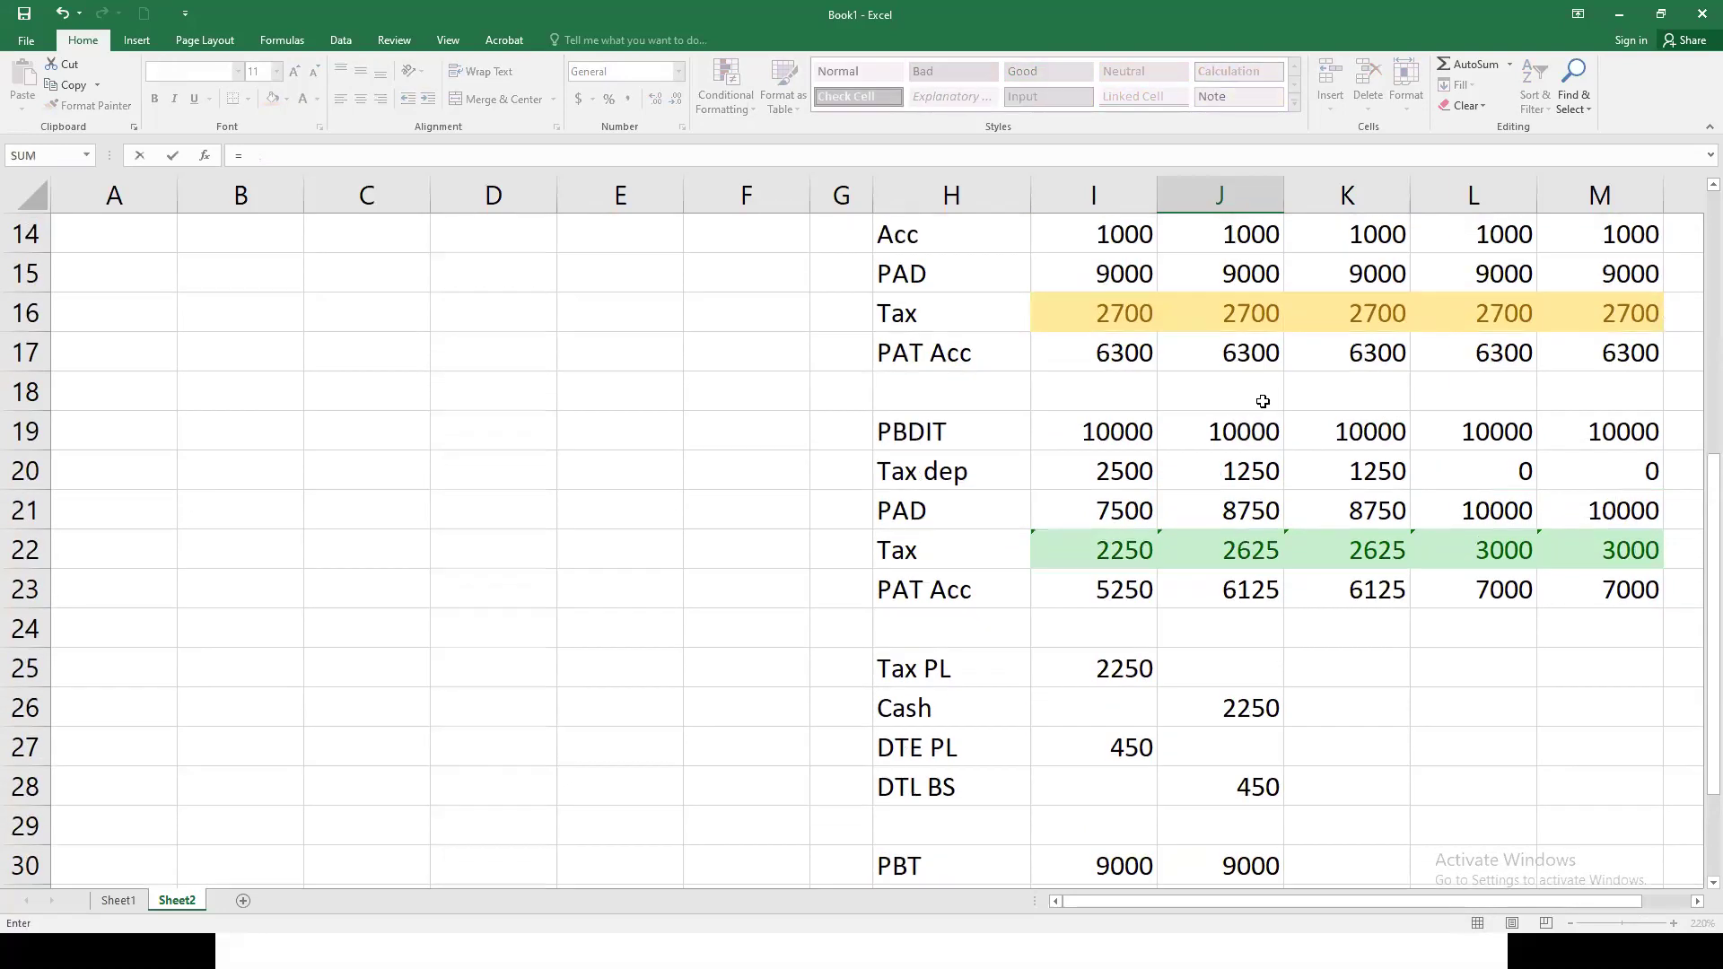
{"action": "scroll", "coordinate": [1252, 431], "scroll_direction": "up", "scroll_amount": 2}
{"action": "left_click", "coordinate": [1261, 352]}
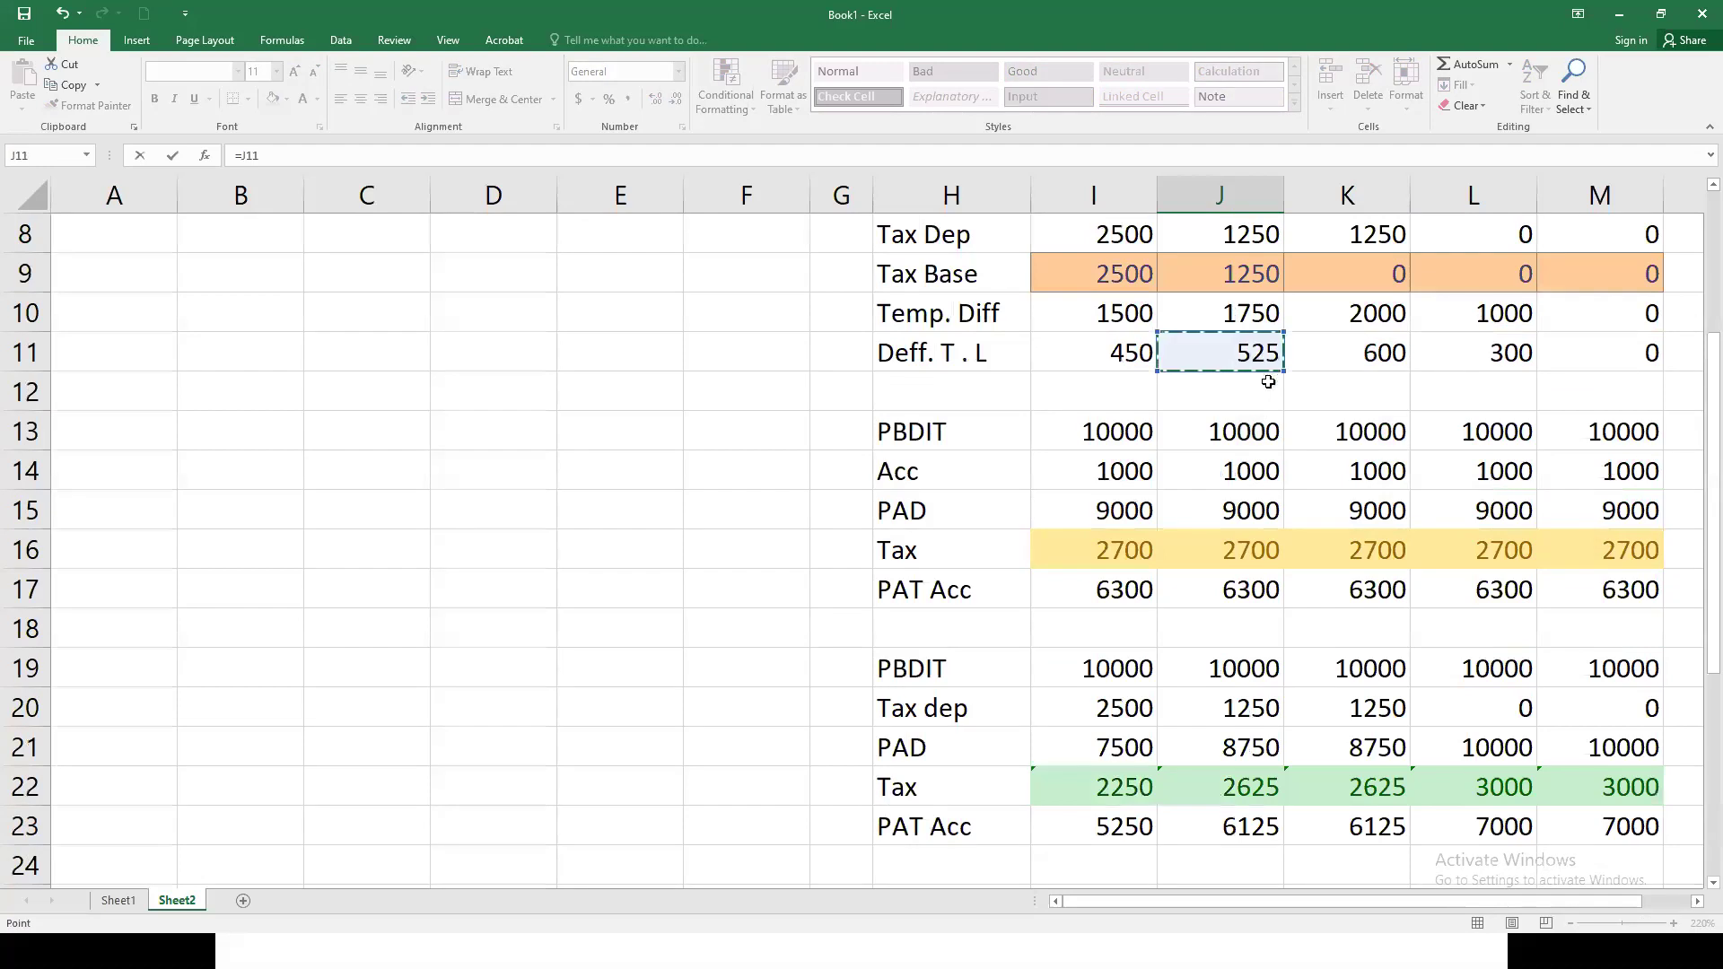
{"action": "key", "text": "Return"}
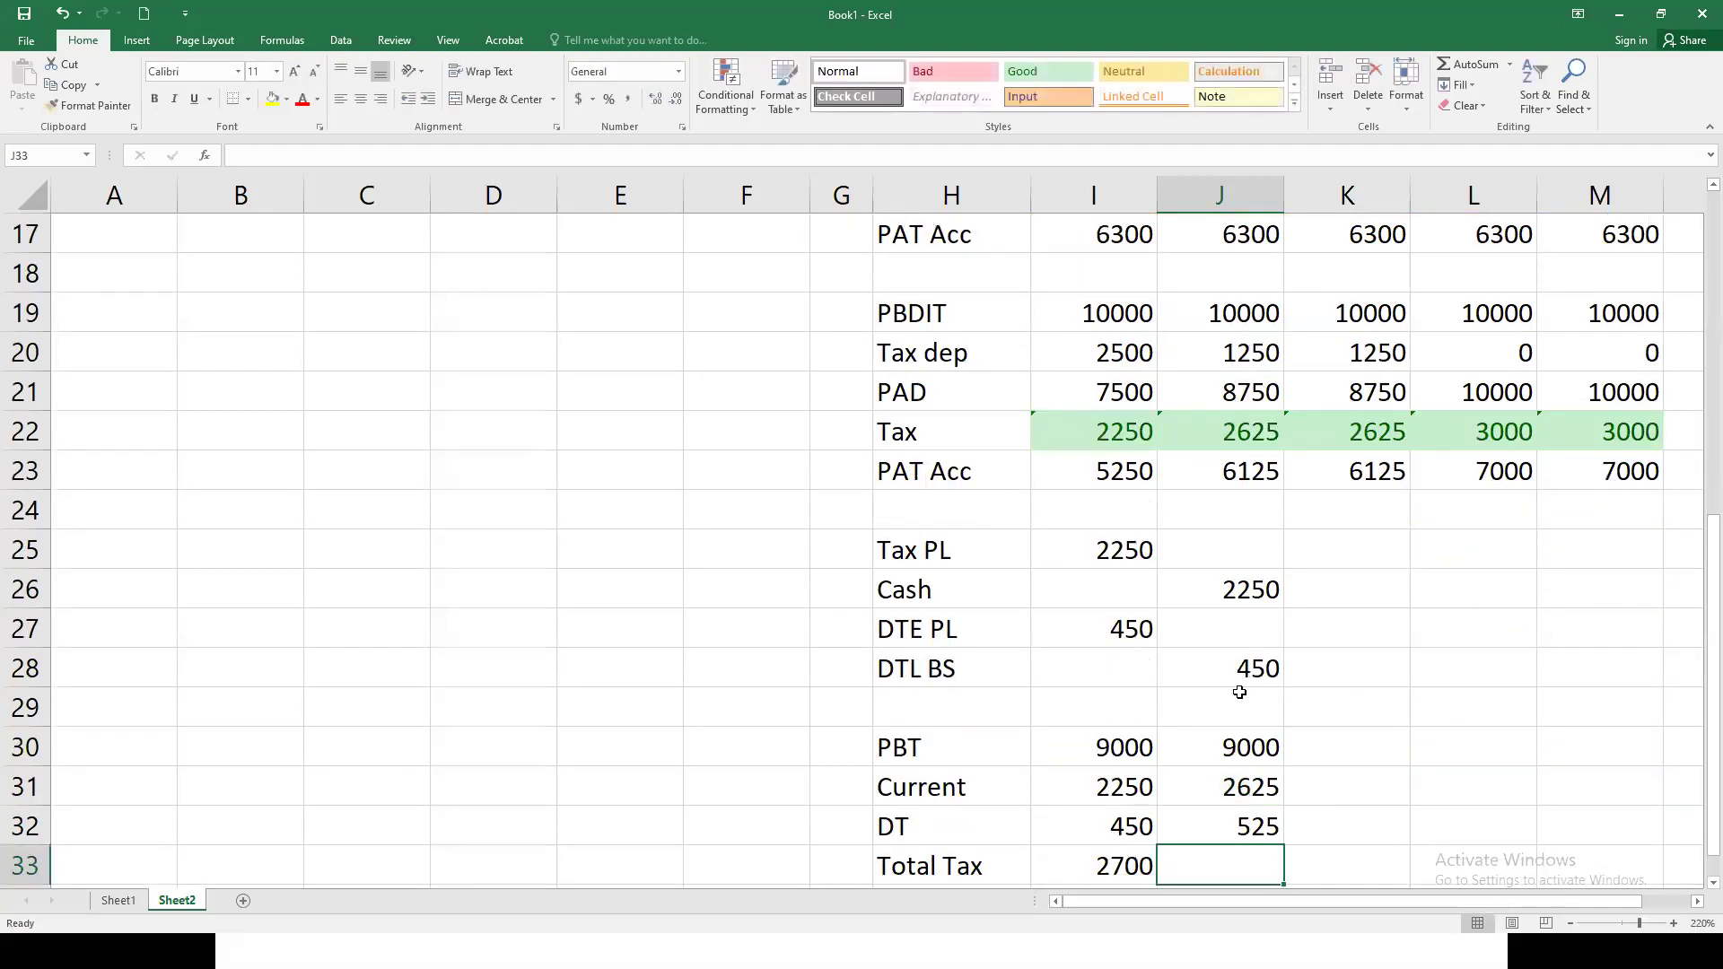
Step: Copy the Total Tax formula from I33 across to J33 for 2004
{"action": "scroll", "coordinate": [1148, 761], "scroll_direction": "down", "scroll_amount": 1}
{"action": "left_click", "coordinate": [1148, 761]}
{"action": "left_click_drag", "start_coordinate": [1155, 765], "coordinate": [1260, 772]}
{"action": "key", "text": "Right"}
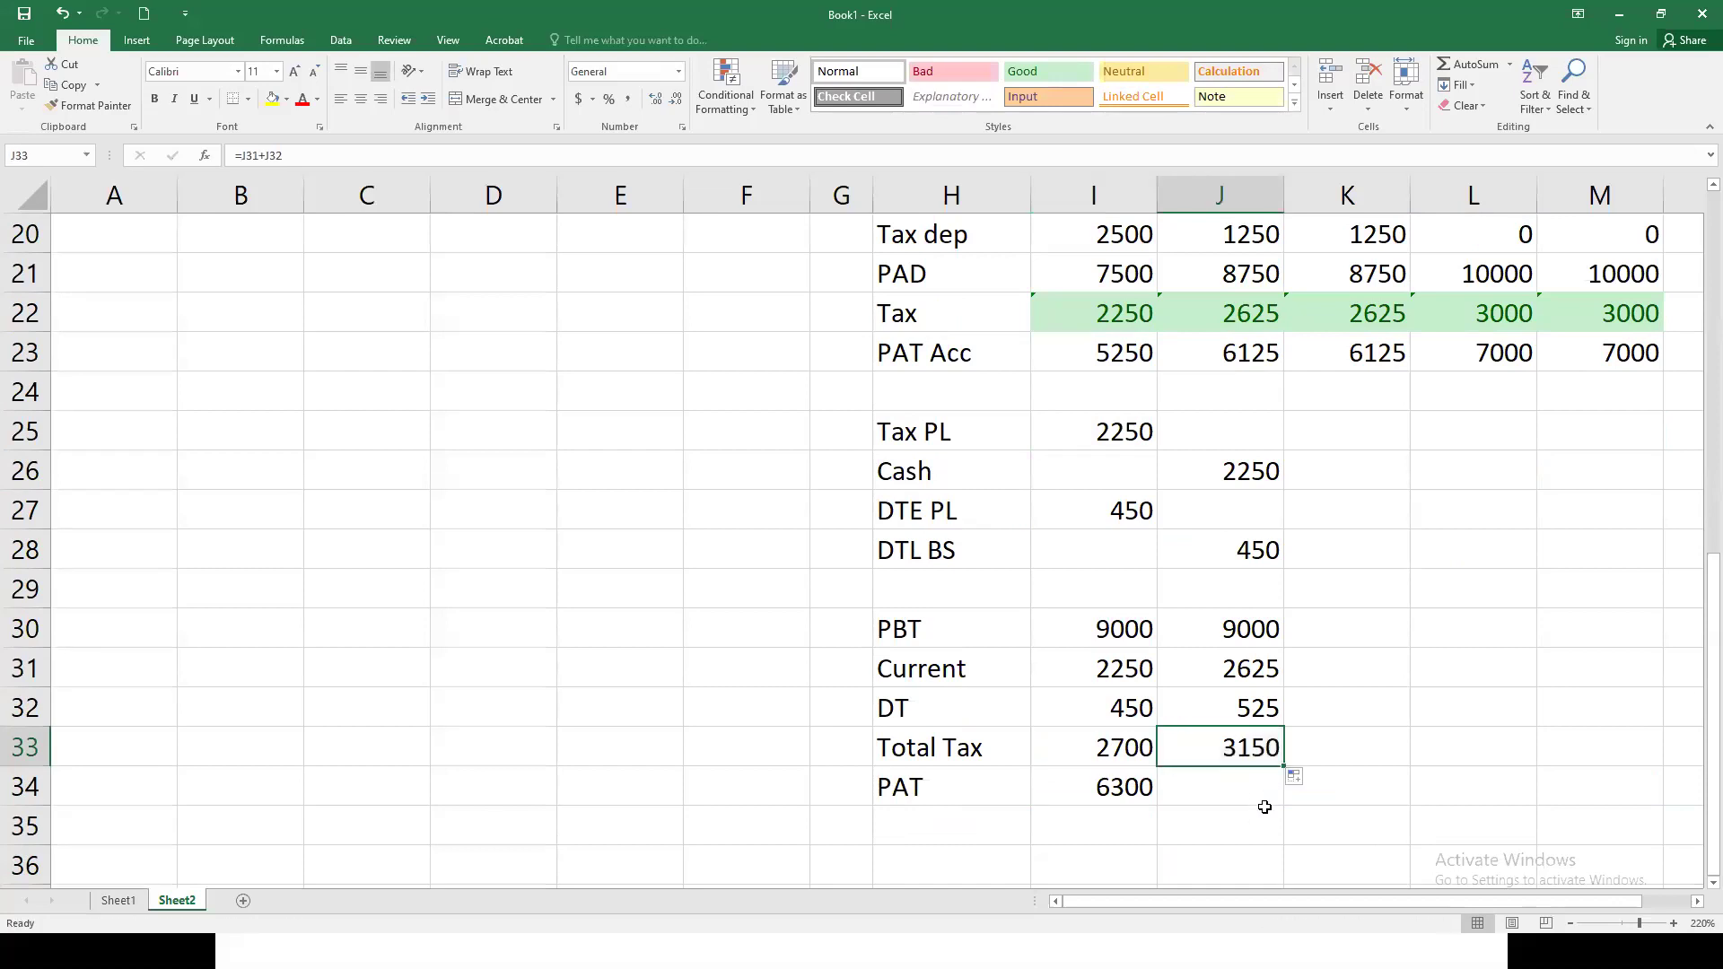
Step: Compare the 2004 Total Tax in J33 with the accounting Tax in row 16, tracing Current and DT in J31:J32 to their sources
{"action": "scroll", "coordinate": [1261, 799], "scroll_direction": "up", "scroll_amount": 4}
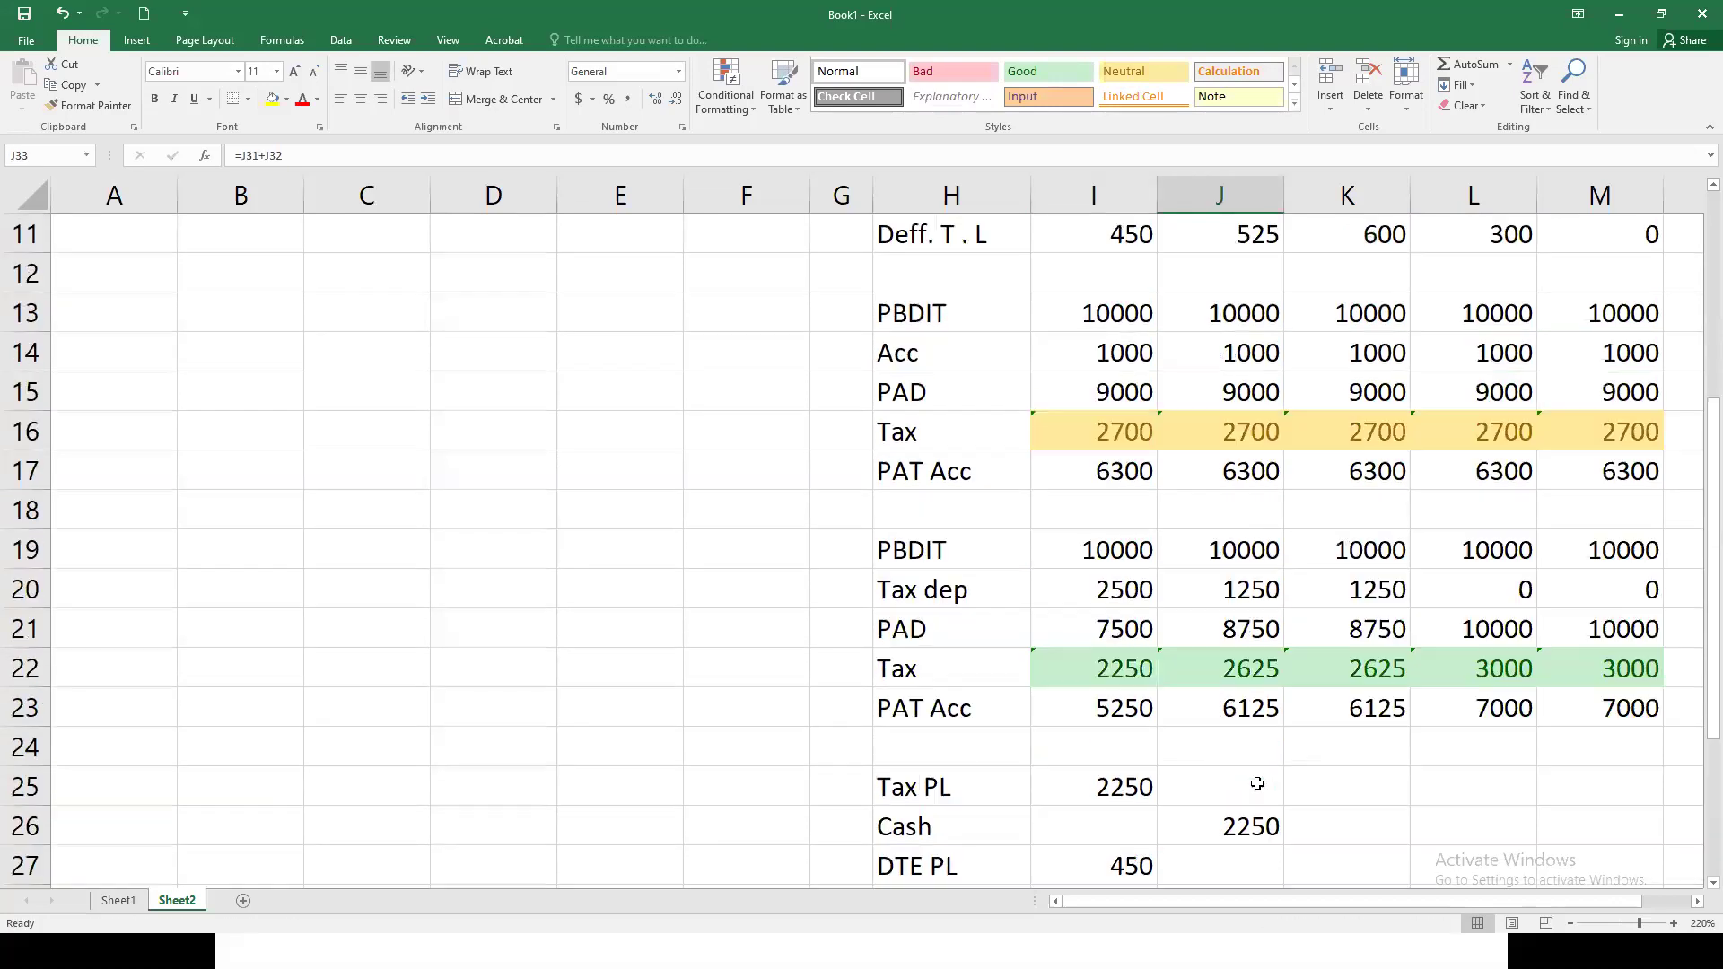
{"action": "scroll", "coordinate": [1250, 691], "scroll_direction": "up", "scroll_amount": 1}
{"action": "scroll", "coordinate": [1256, 648], "scroll_direction": "up", "scroll_amount": 1}
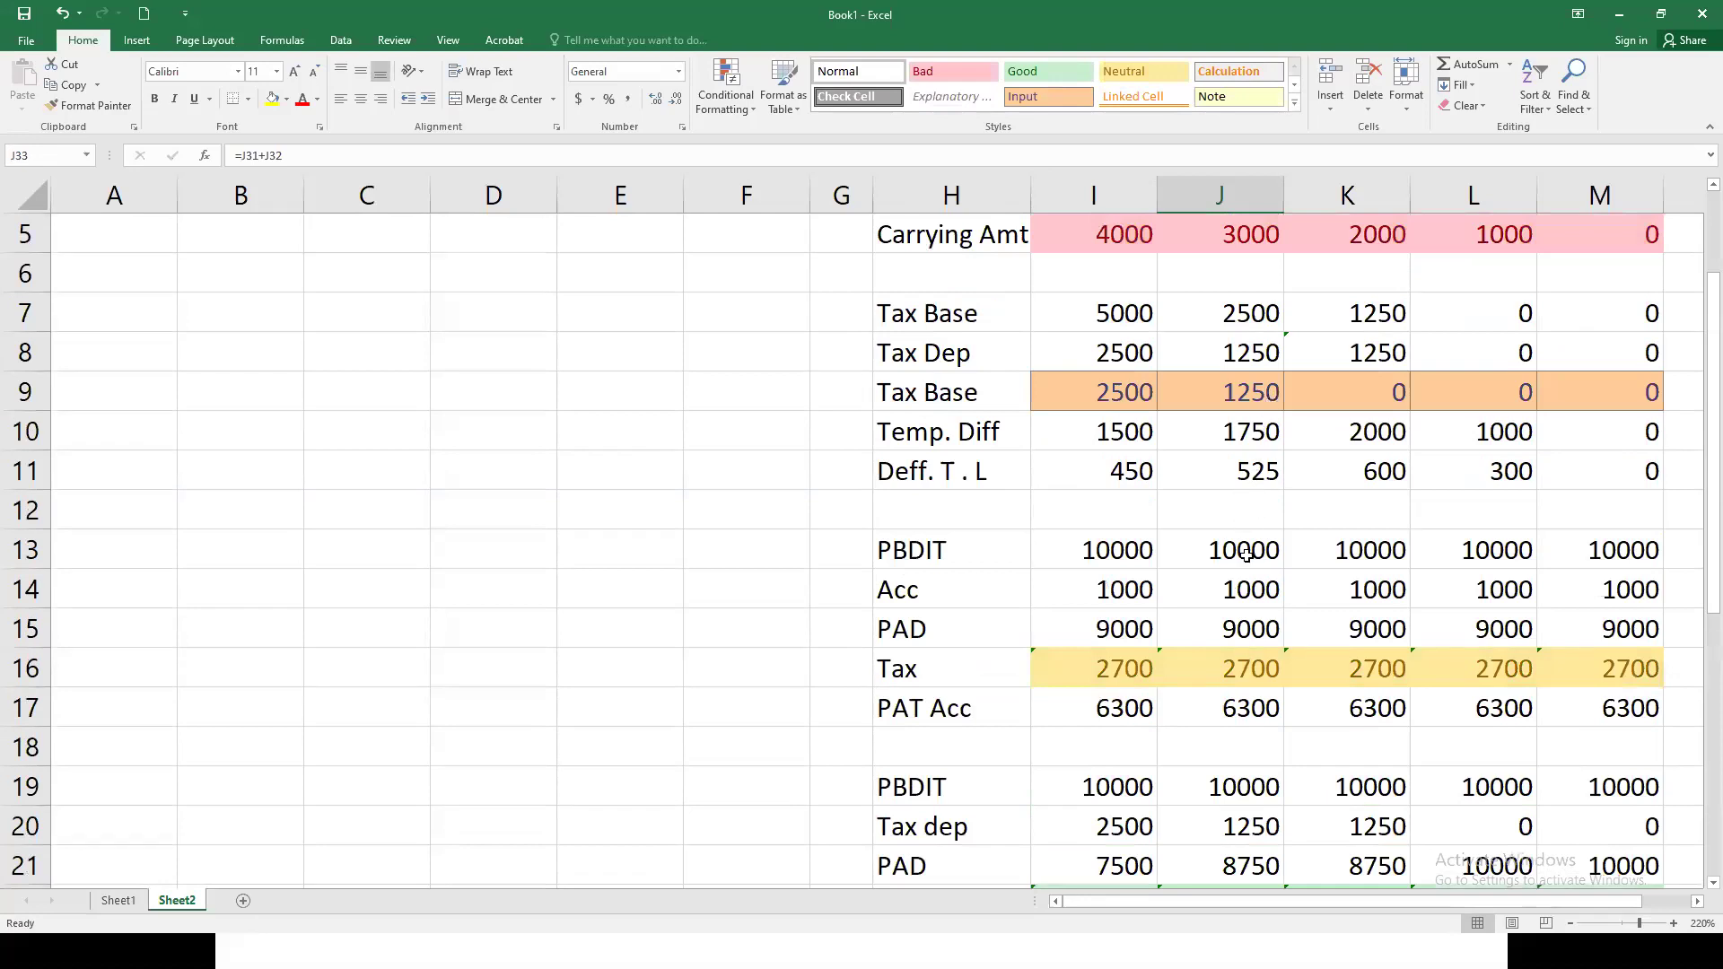
{"action": "scroll", "coordinate": [1251, 589], "scroll_direction": "down", "scroll_amount": 2}
{"action": "scroll", "coordinate": [1254, 611], "scroll_direction": "down", "scroll_amount": 1}
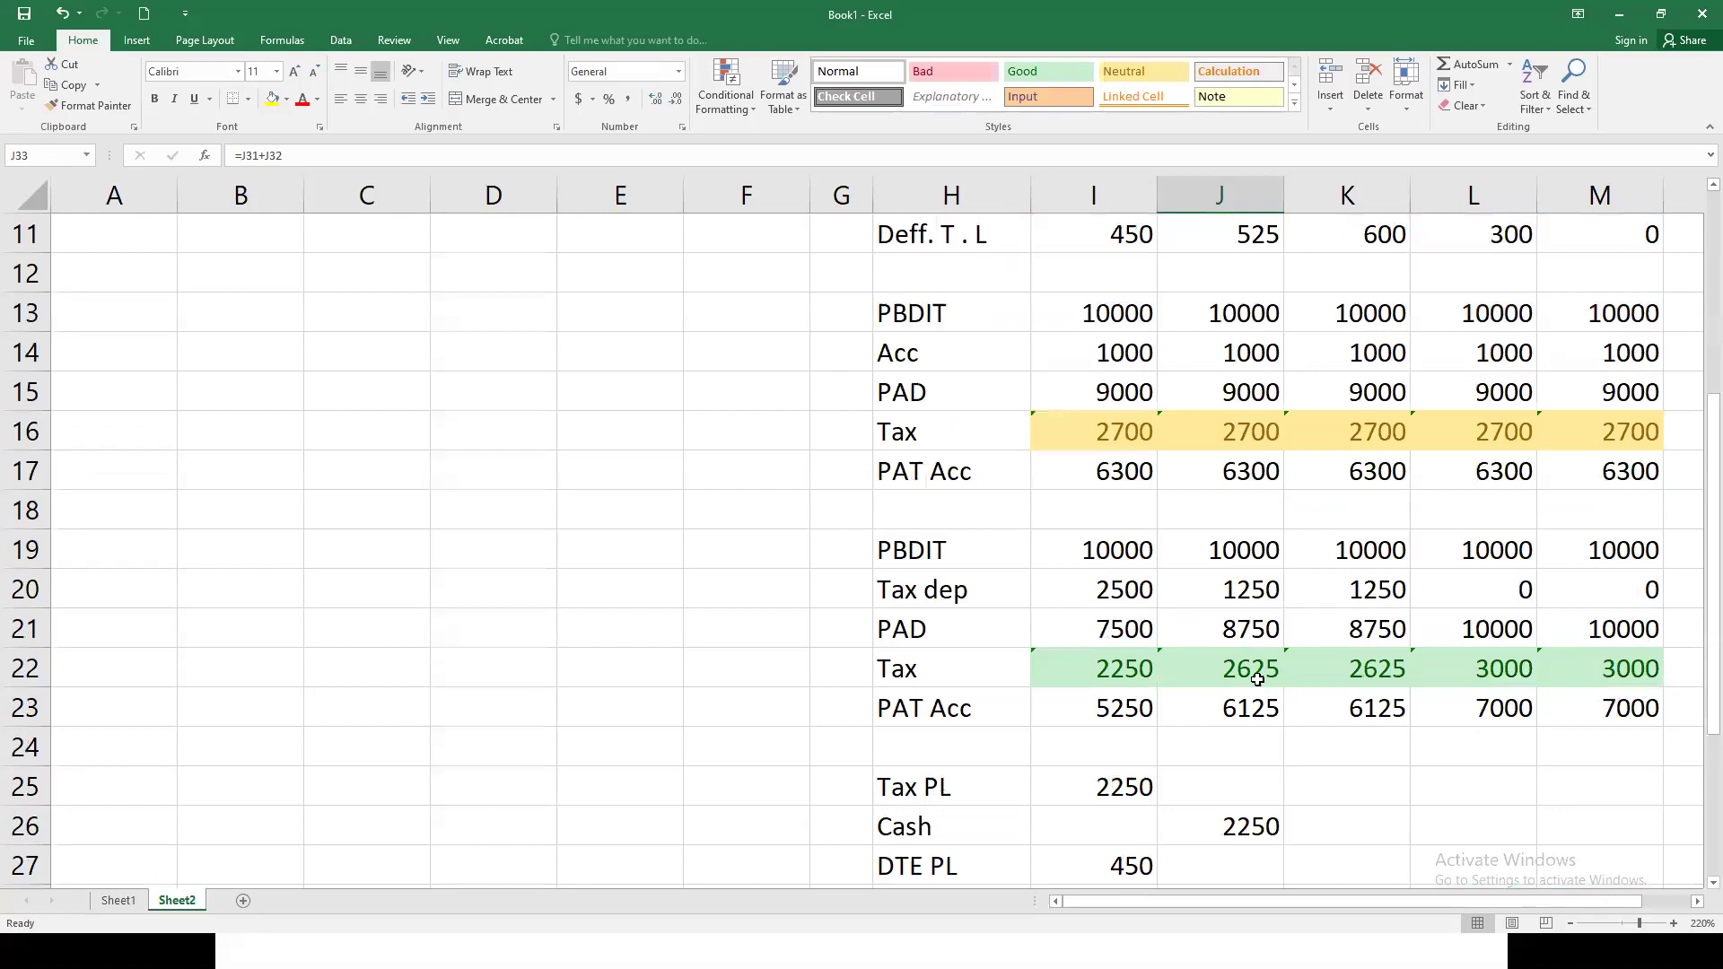
{"action": "scroll", "coordinate": [1257, 680], "scroll_direction": "down", "scroll_amount": 3}
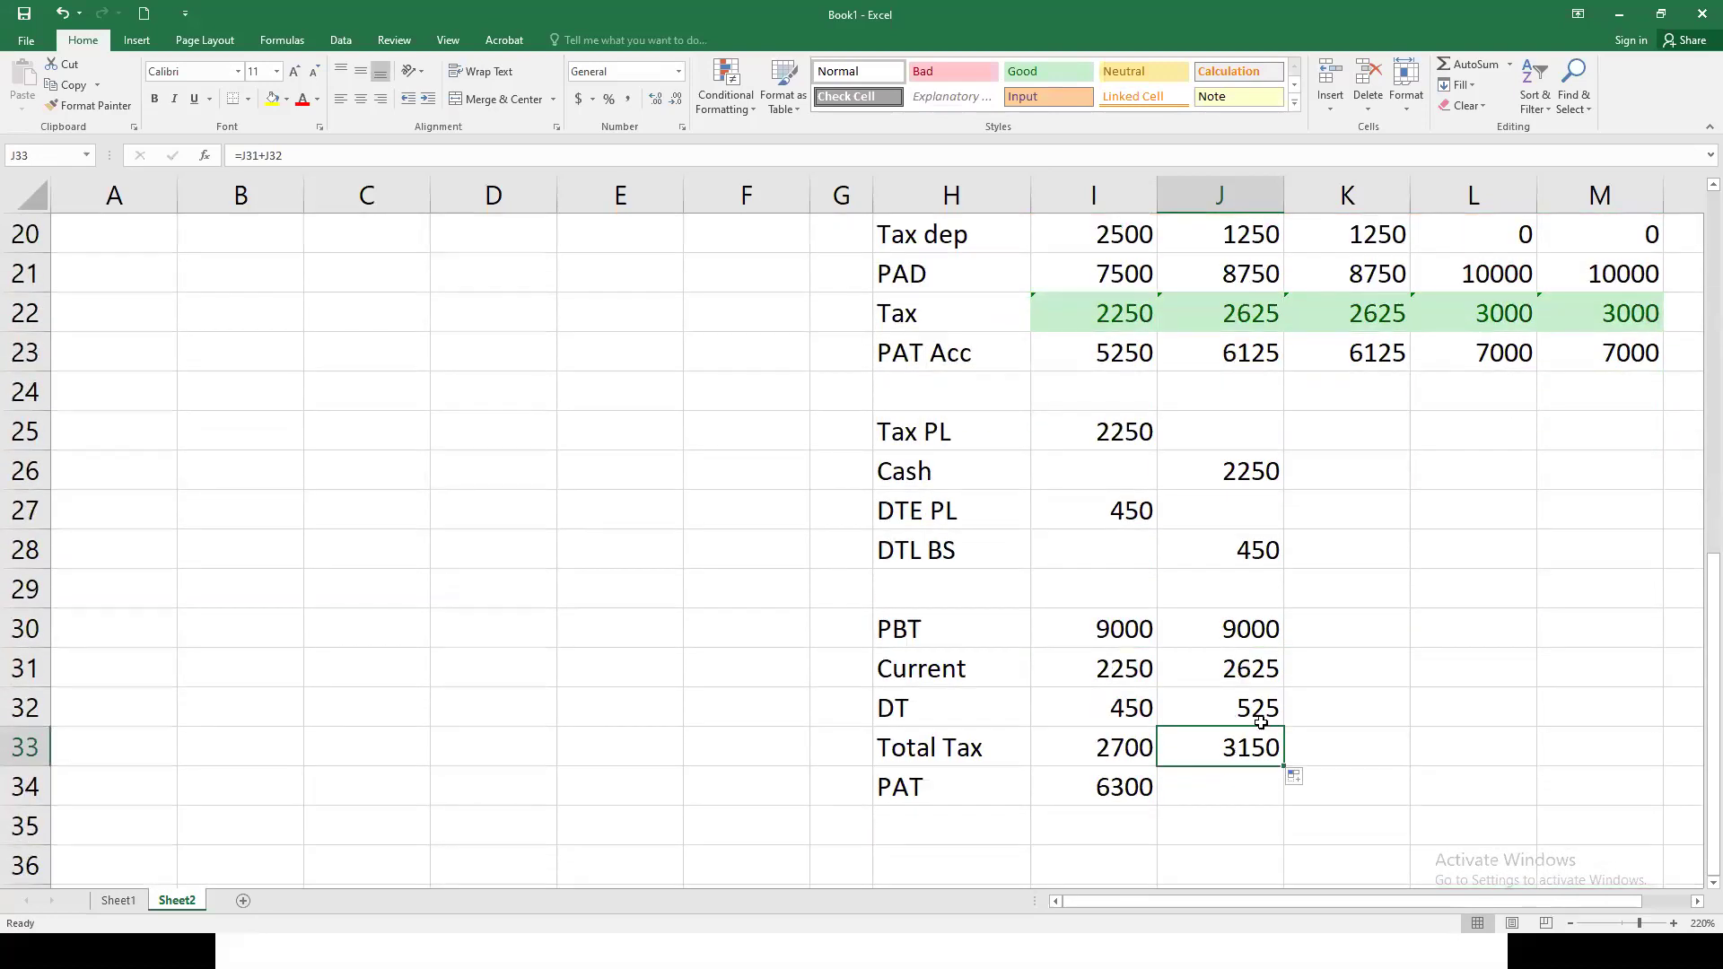
{"action": "left_click", "coordinate": [1255, 777]}
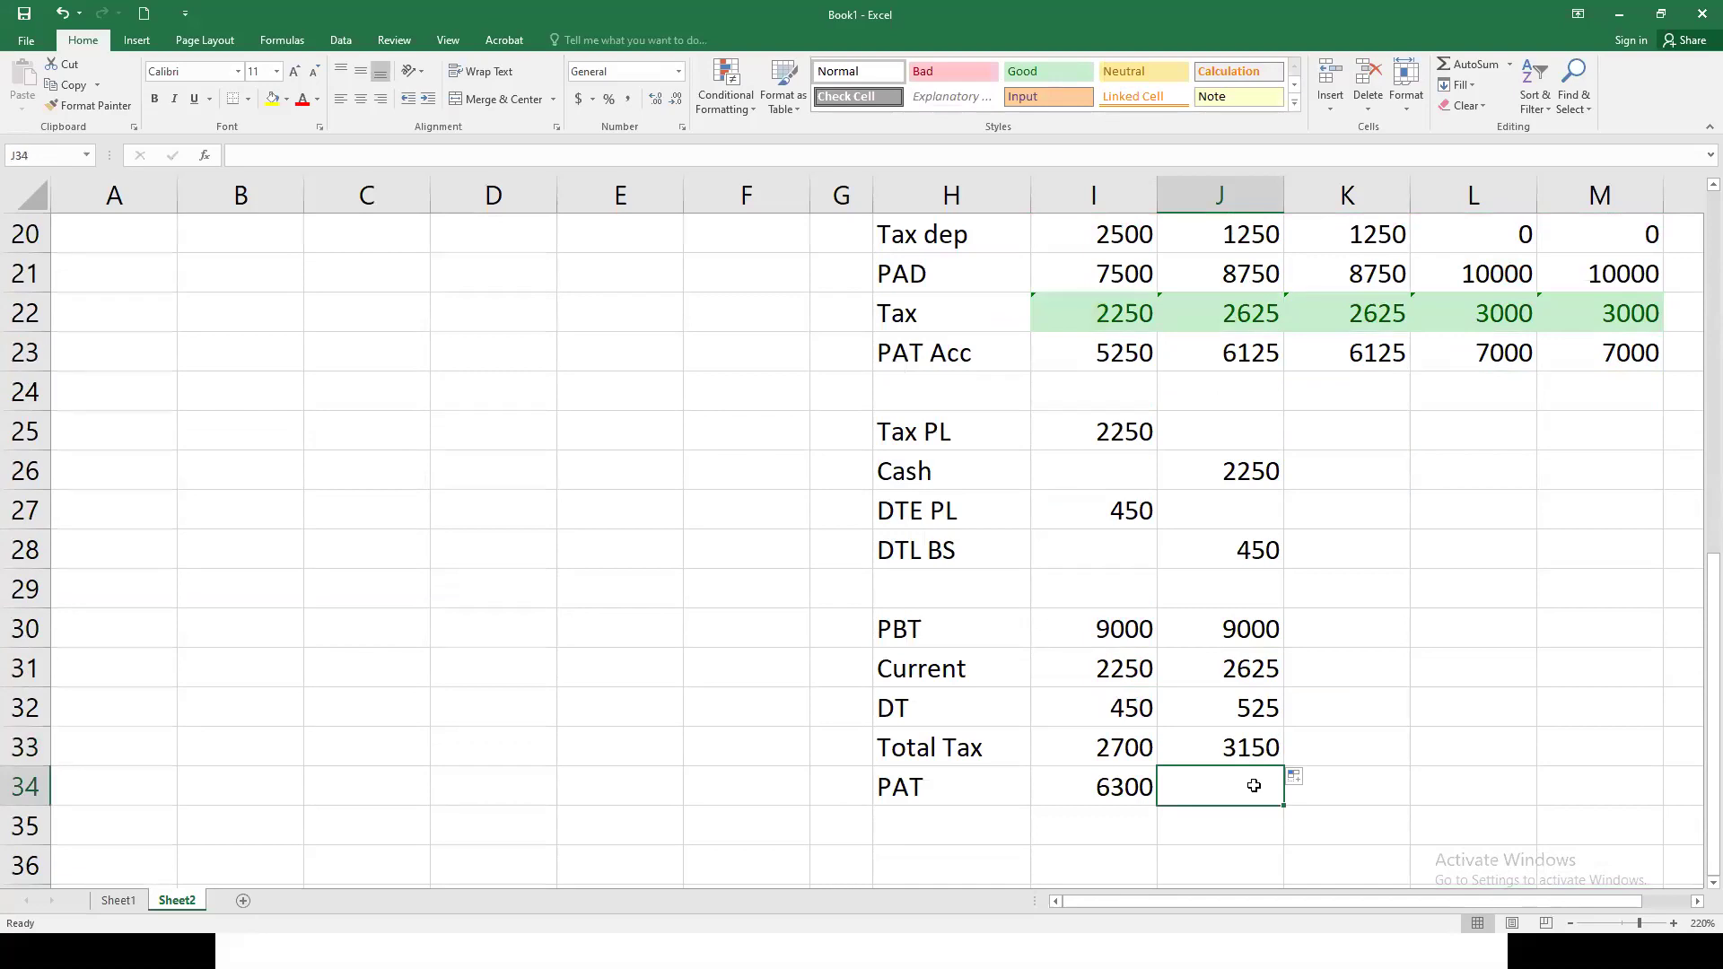
{"action": "left_click", "coordinate": [1239, 714]}
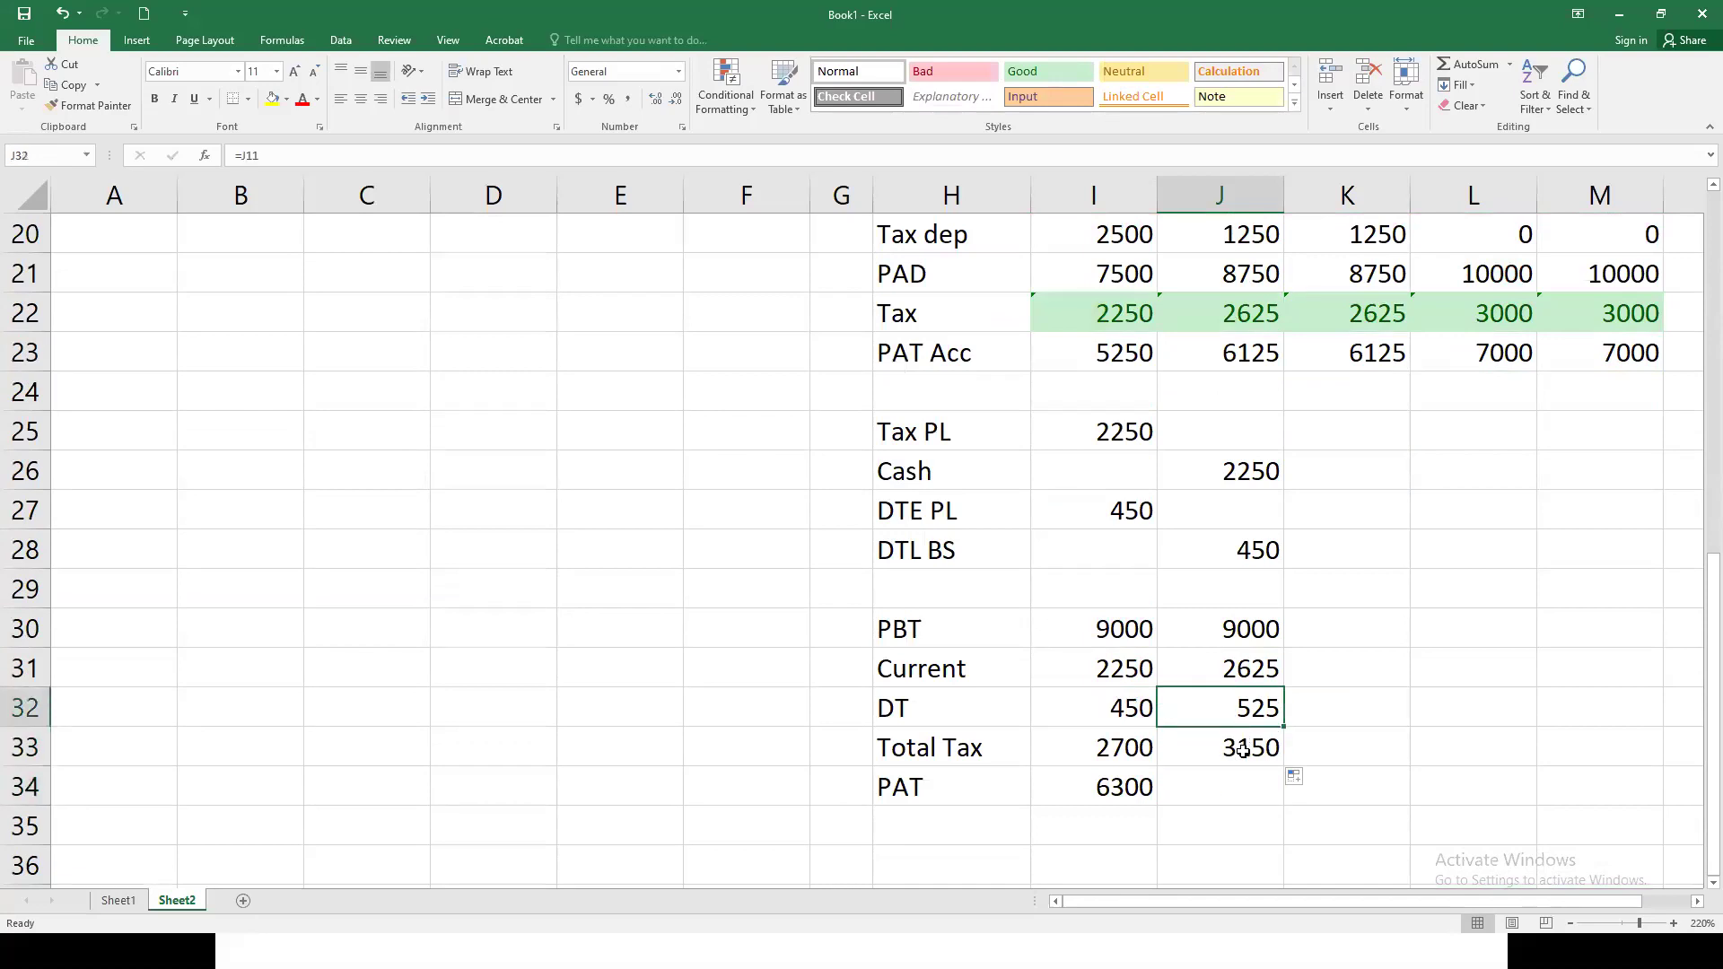
{"action": "left_click", "coordinate": [1236, 675]}
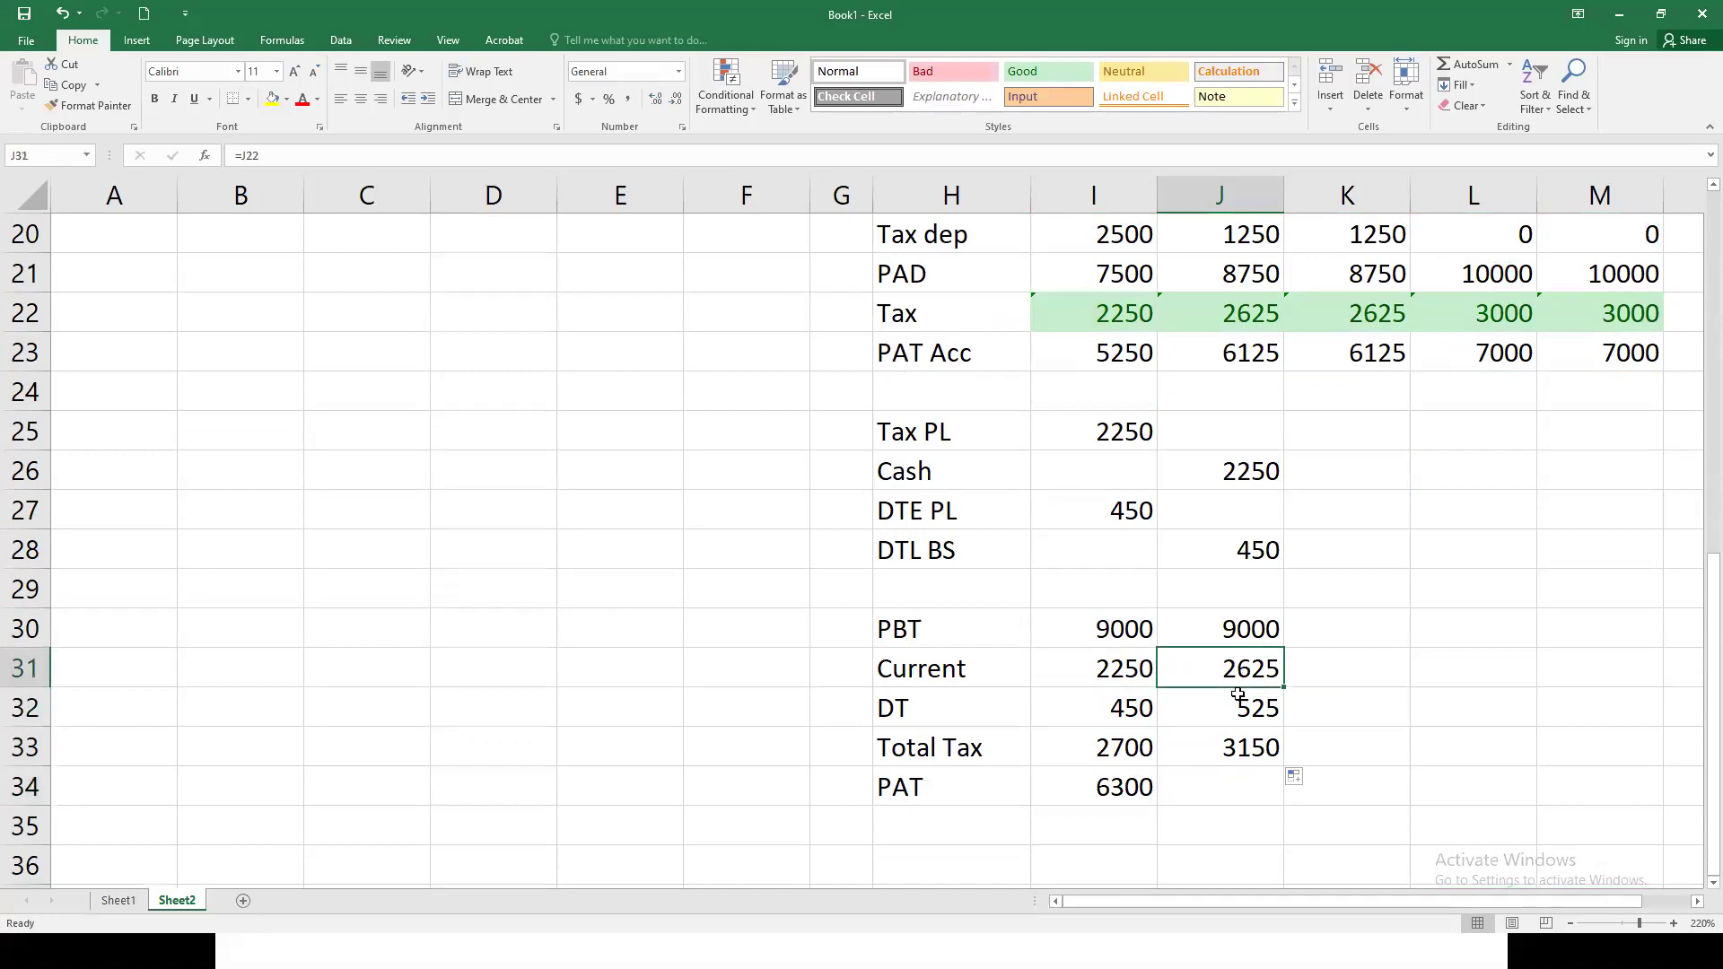
{"action": "left_click", "coordinate": [1240, 710]}
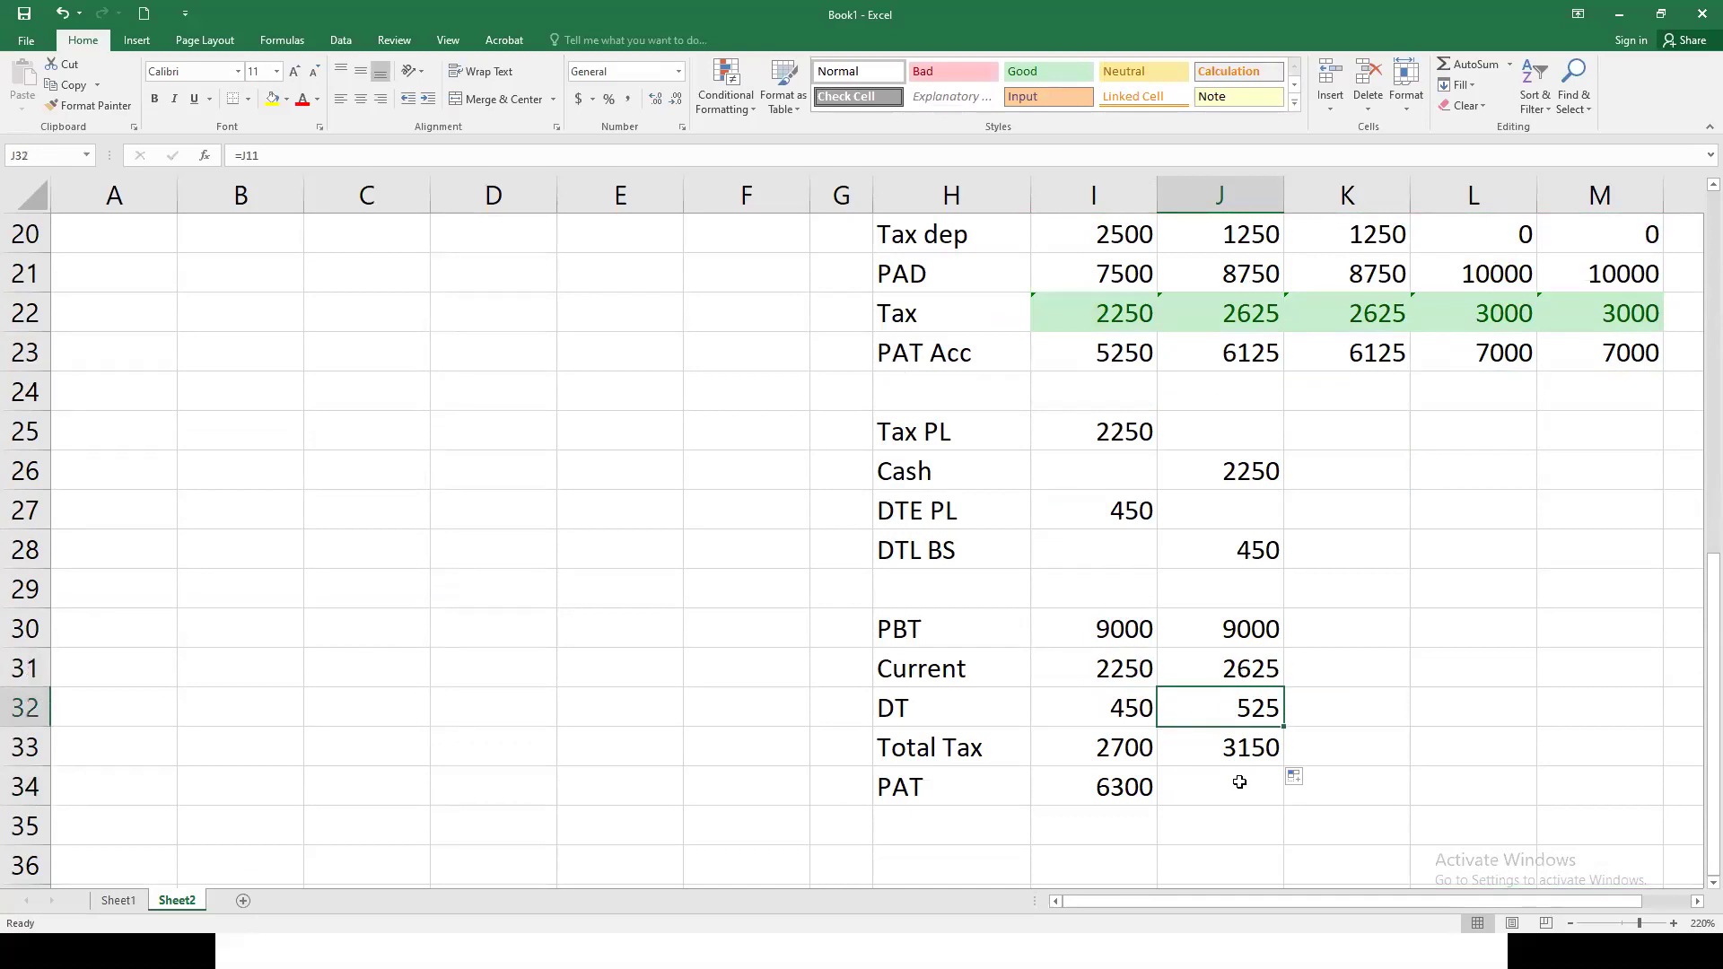
{"action": "scroll", "coordinate": [1239, 782], "scroll_direction": "up", "scroll_amount": 5}
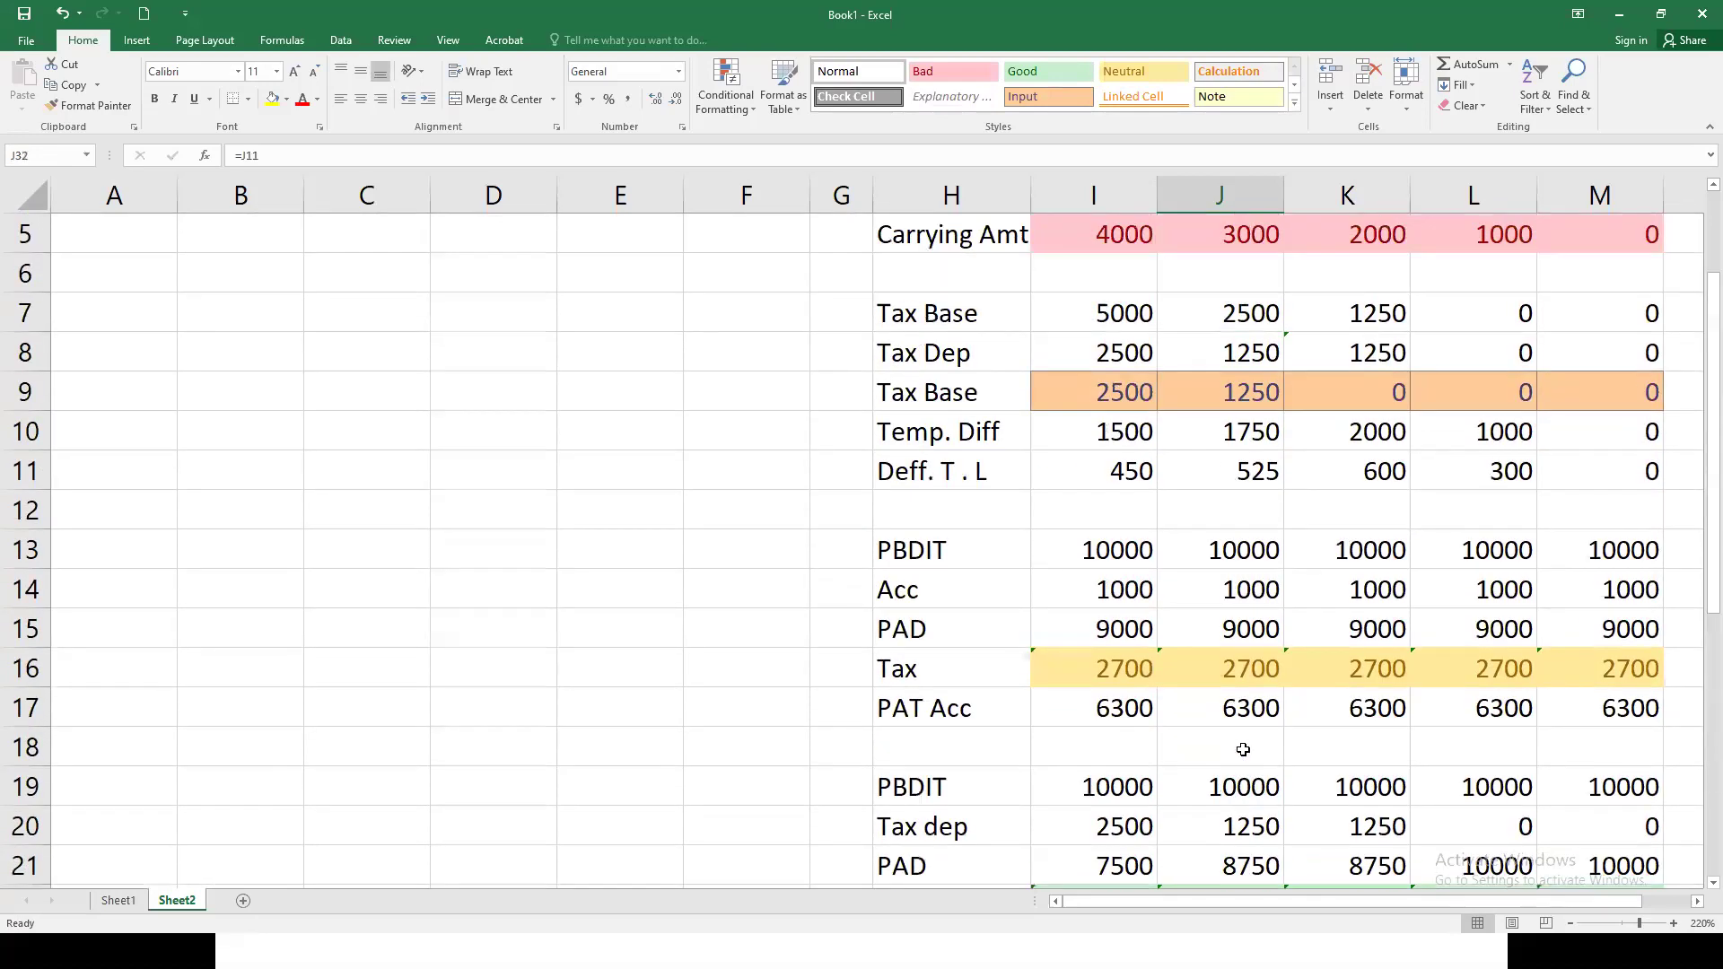
{"action": "left_click", "coordinate": [1264, 480]}
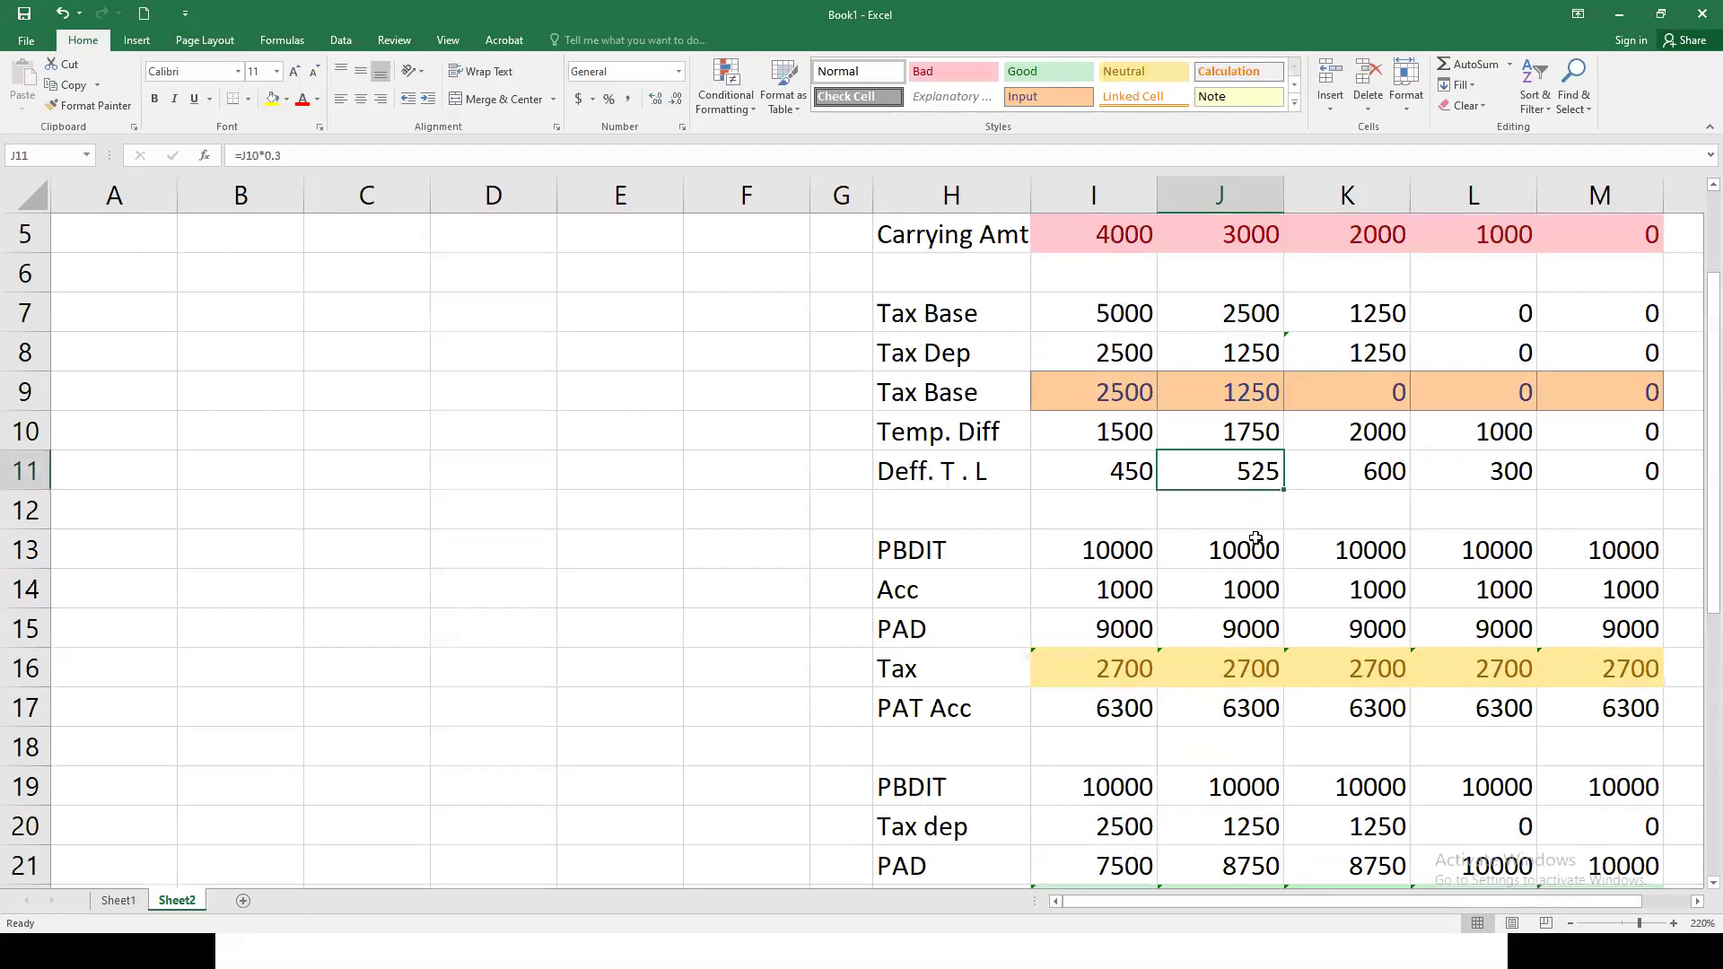
{"action": "scroll", "coordinate": [1254, 538], "scroll_direction": "down", "scroll_amount": 5}
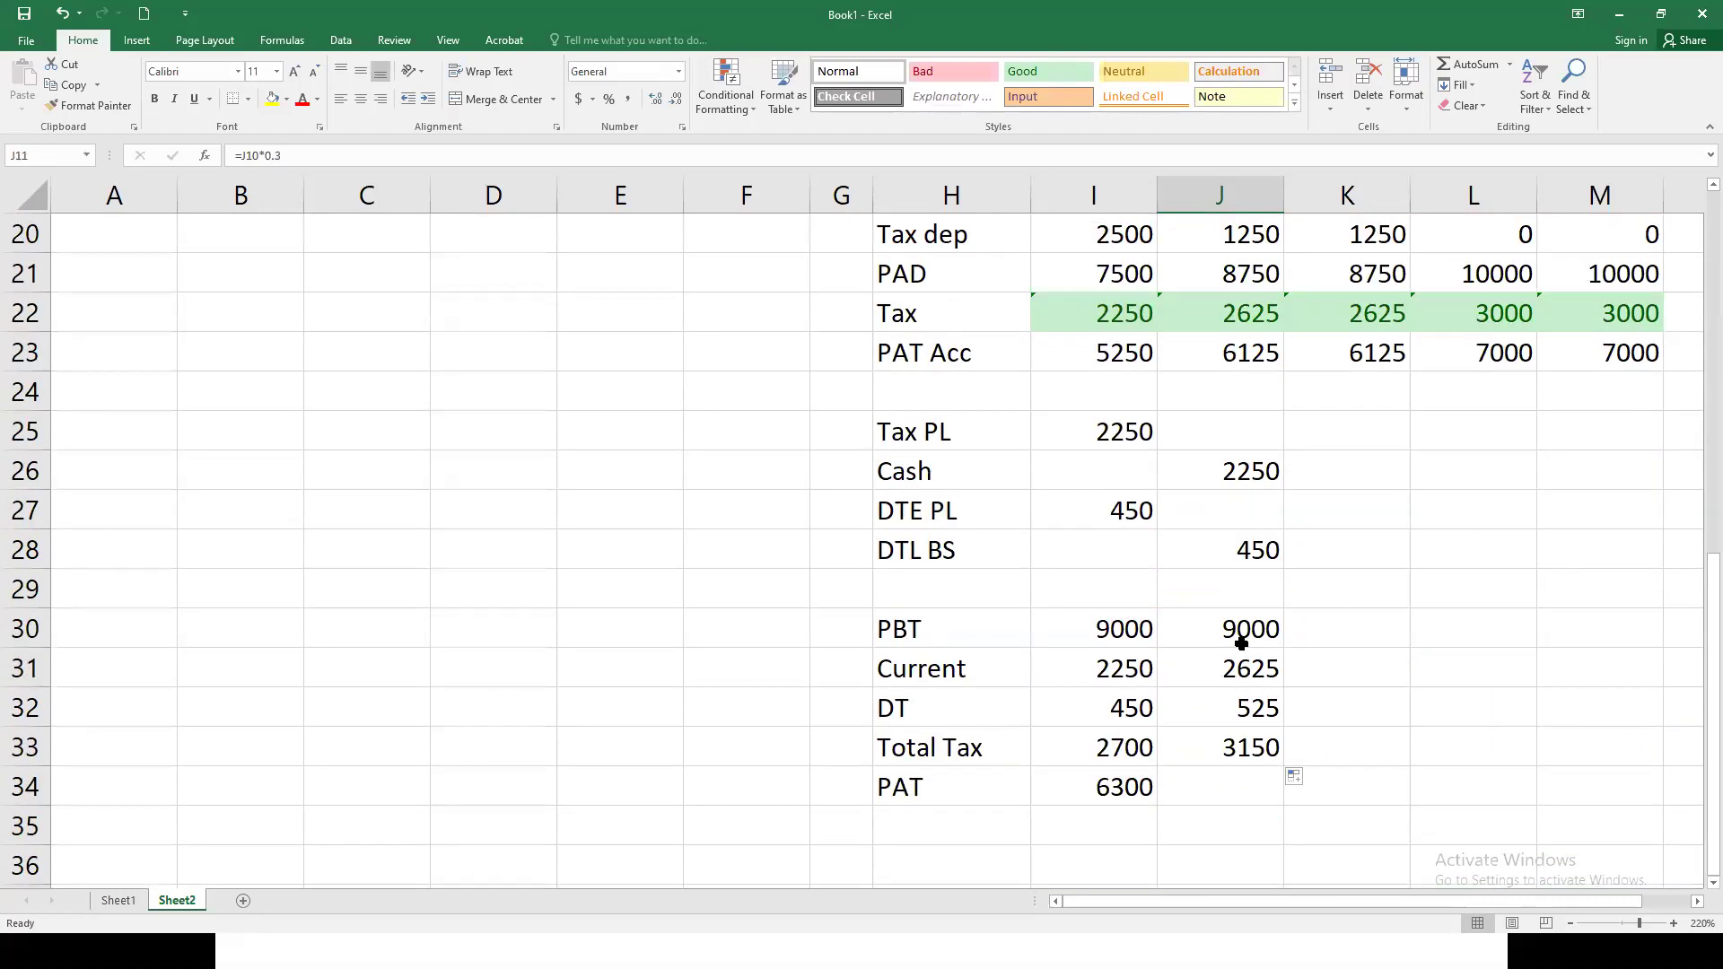
{"action": "left_click", "coordinate": [1240, 786]}
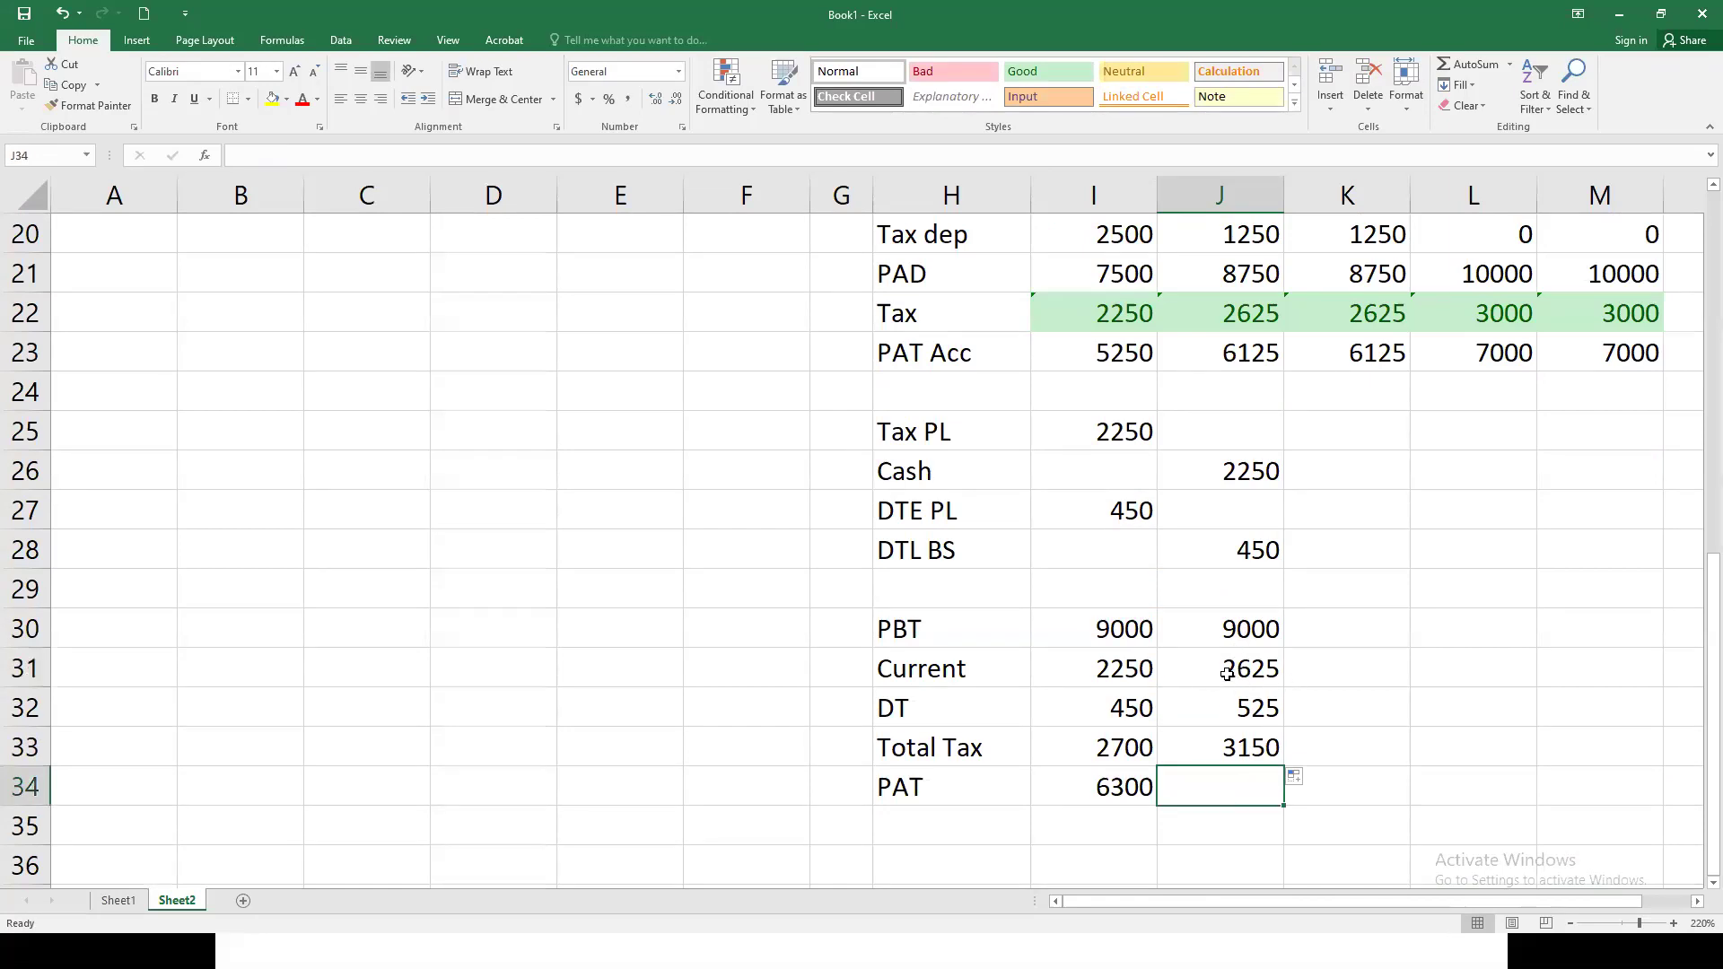
Step: Compare the tax computation's Tax amounts for 2003, 2004 and 2005 in I22:K22
{"action": "scroll", "coordinate": [1273, 684], "scroll_direction": "up", "scroll_amount": 3}
{"action": "scroll", "coordinate": [1273, 684], "scroll_direction": "up", "scroll_amount": 1}
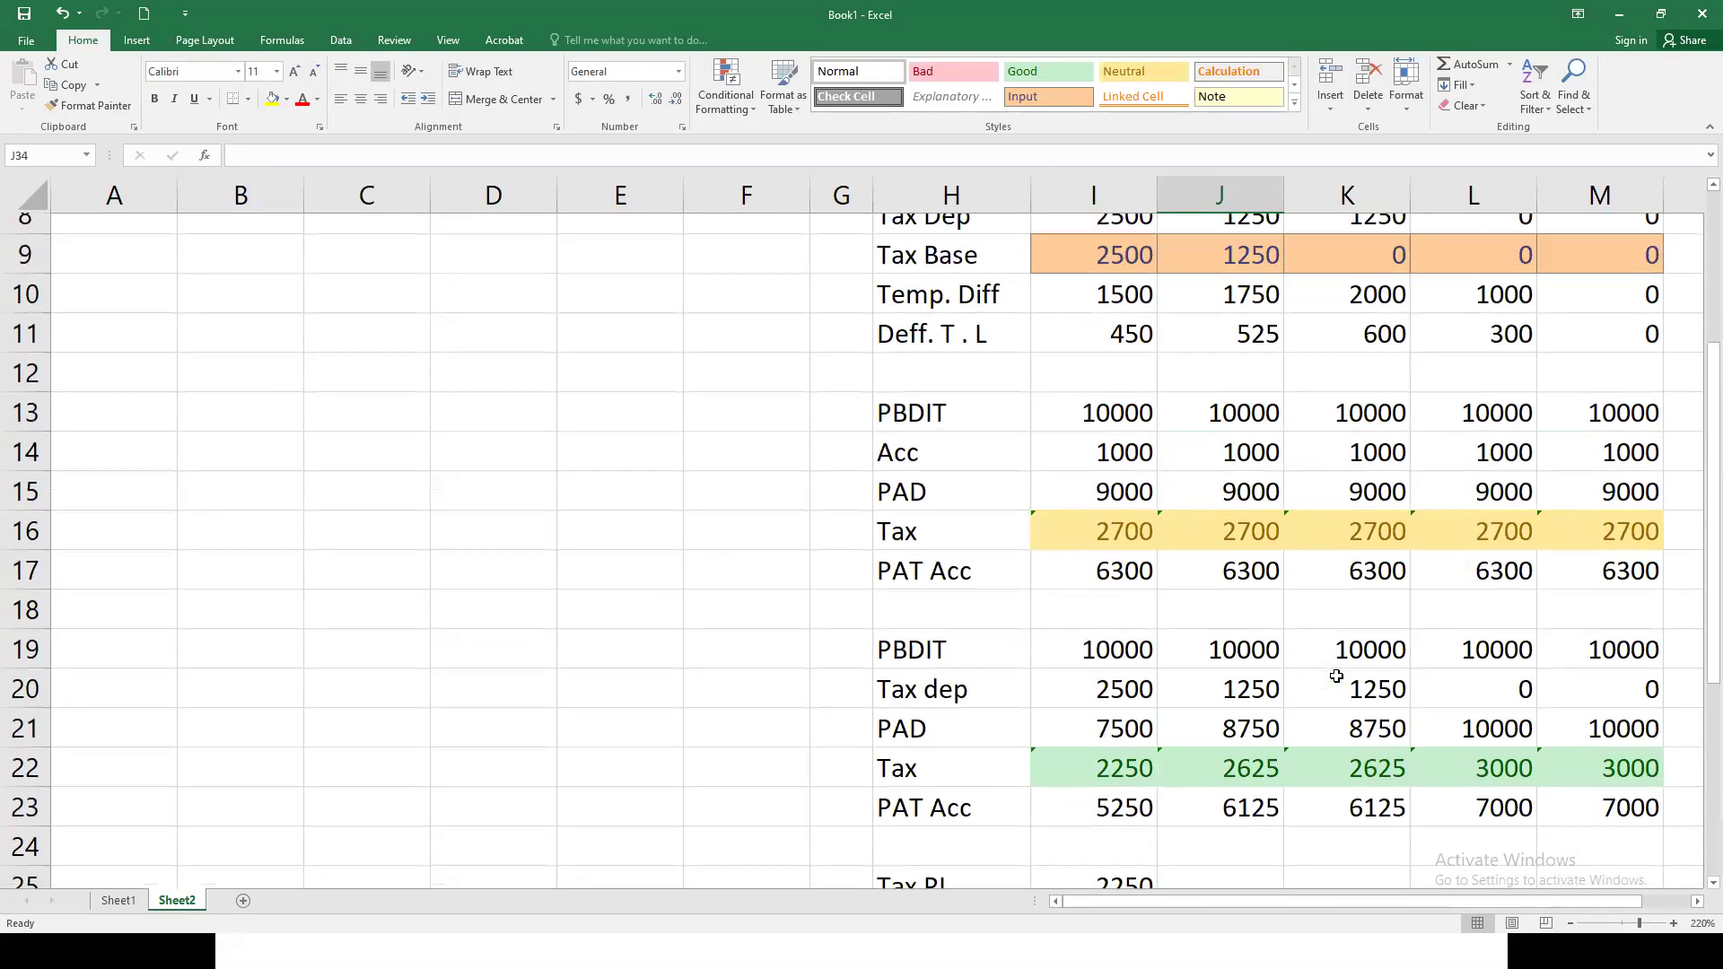
{"action": "left_click", "coordinate": [1366, 794]}
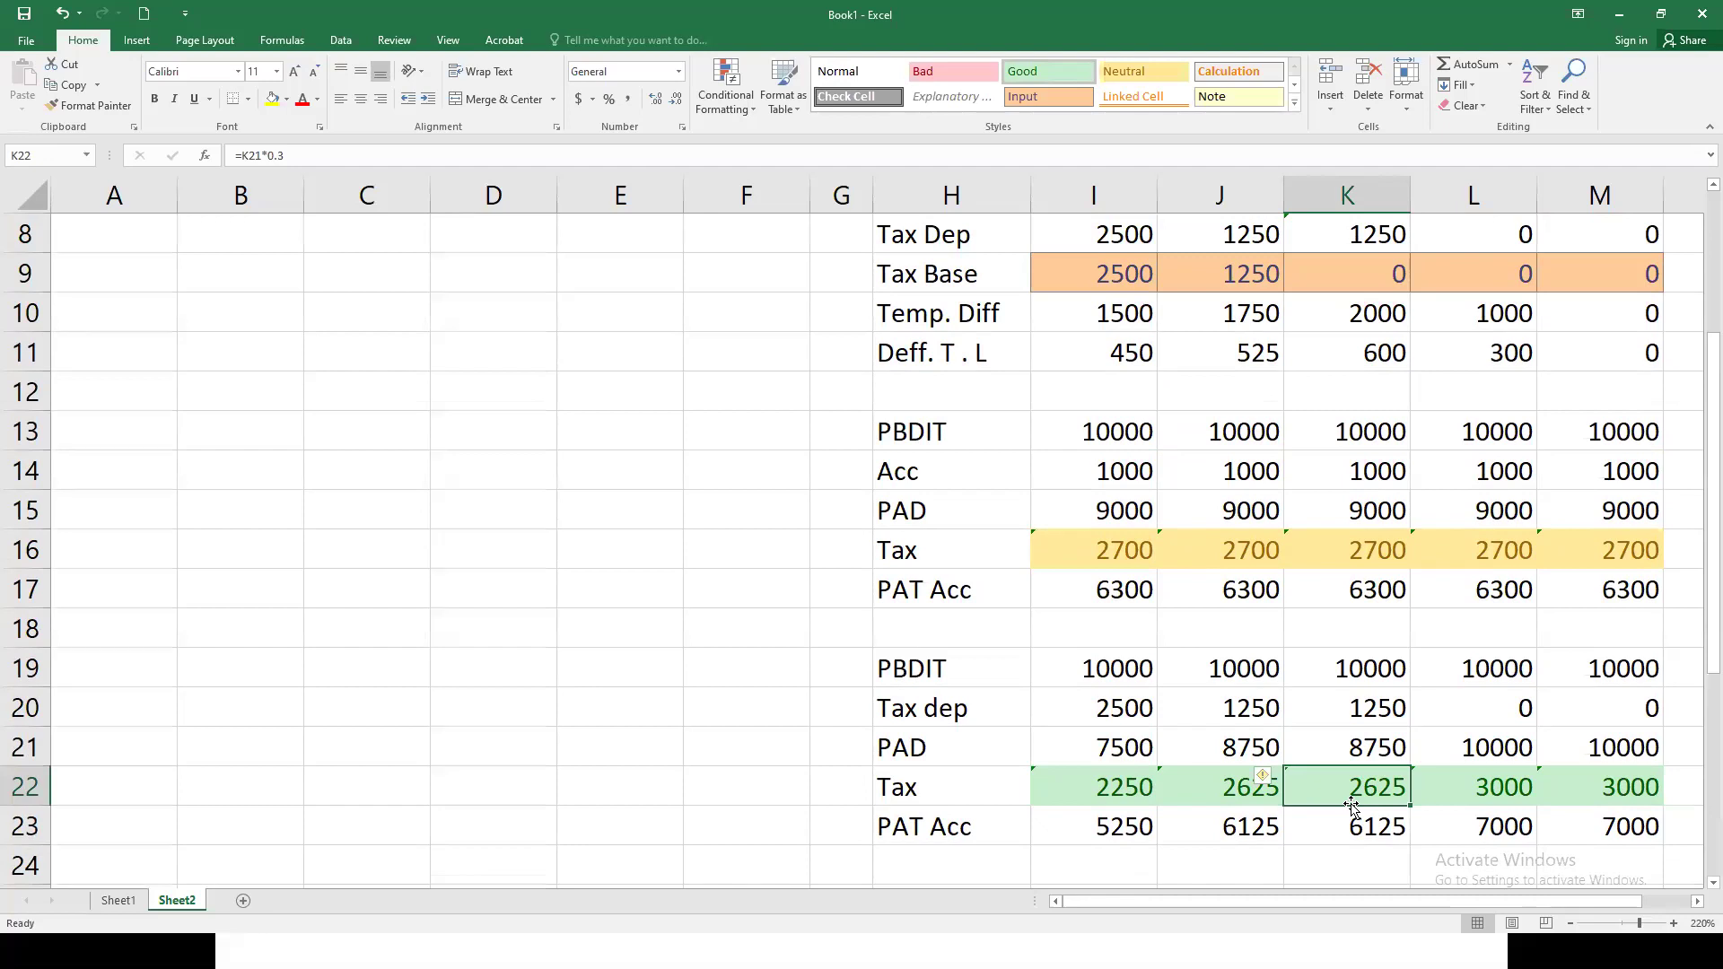
{"action": "scroll", "coordinate": [1346, 805], "scroll_direction": "down", "scroll_amount": 1}
{"action": "left_click", "coordinate": [1141, 670]}
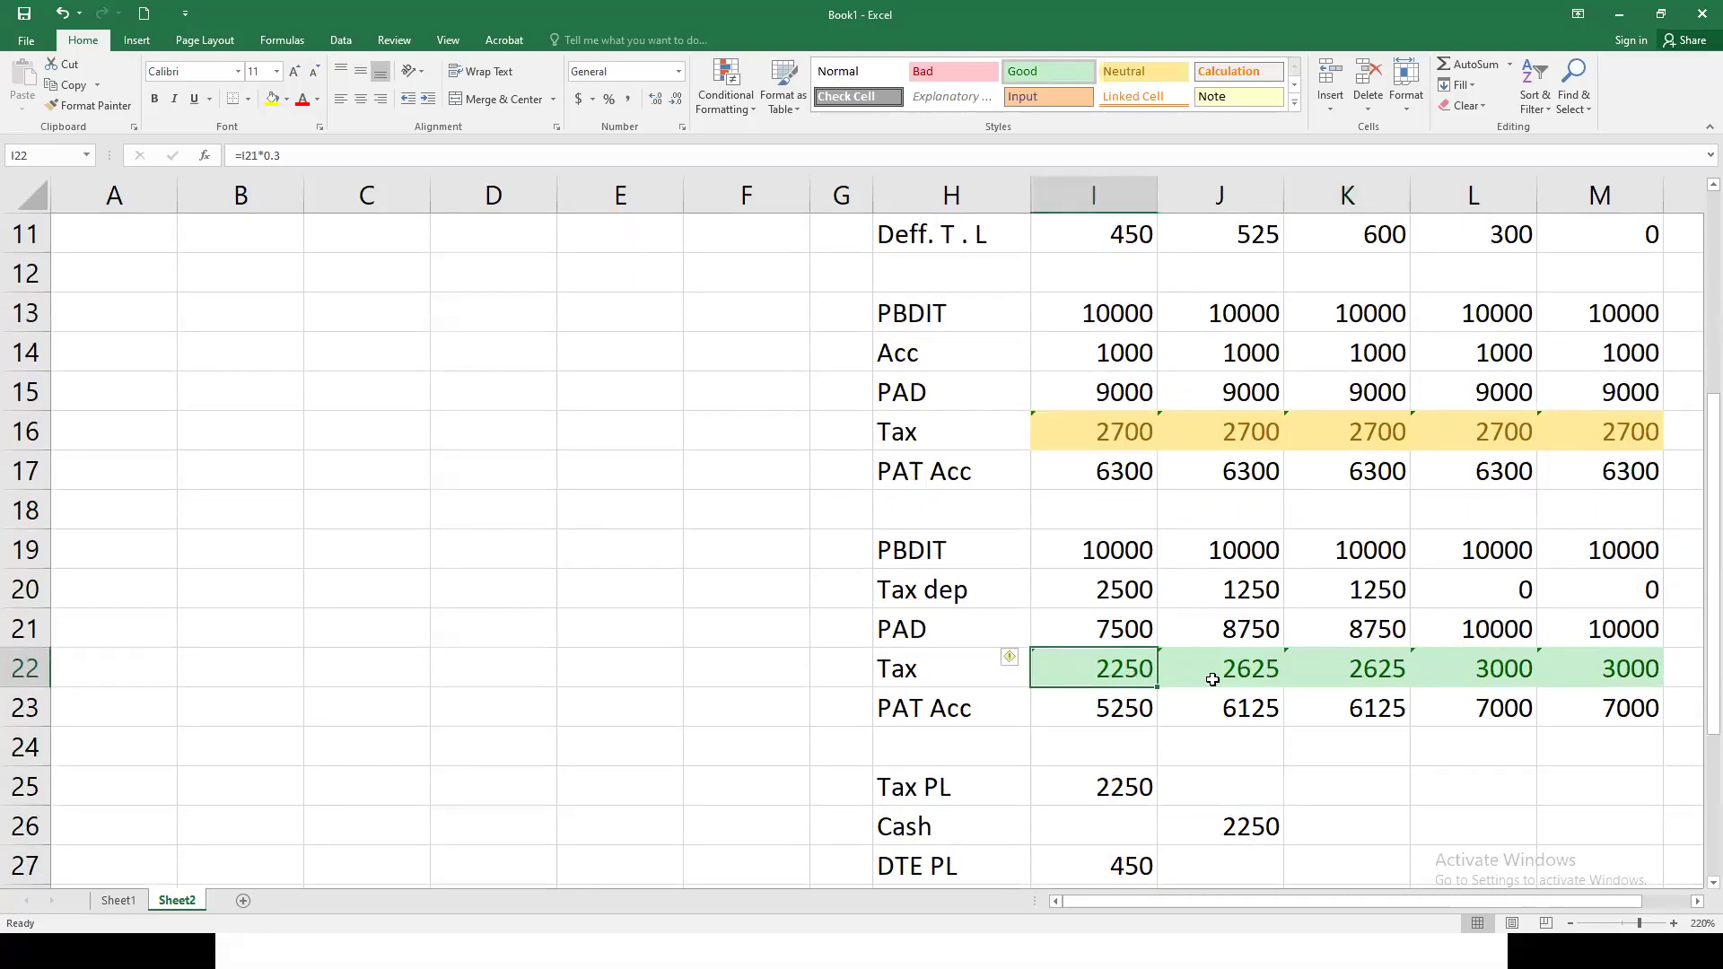
{"action": "key", "text": "Right"}
{"action": "key", "text": "Right"}
{"action": "key", "text": "Left"}
{"action": "key", "text": "Right"}
{"action": "scroll", "coordinate": [1347, 670], "scroll_direction": "down", "scroll_amount": 2}
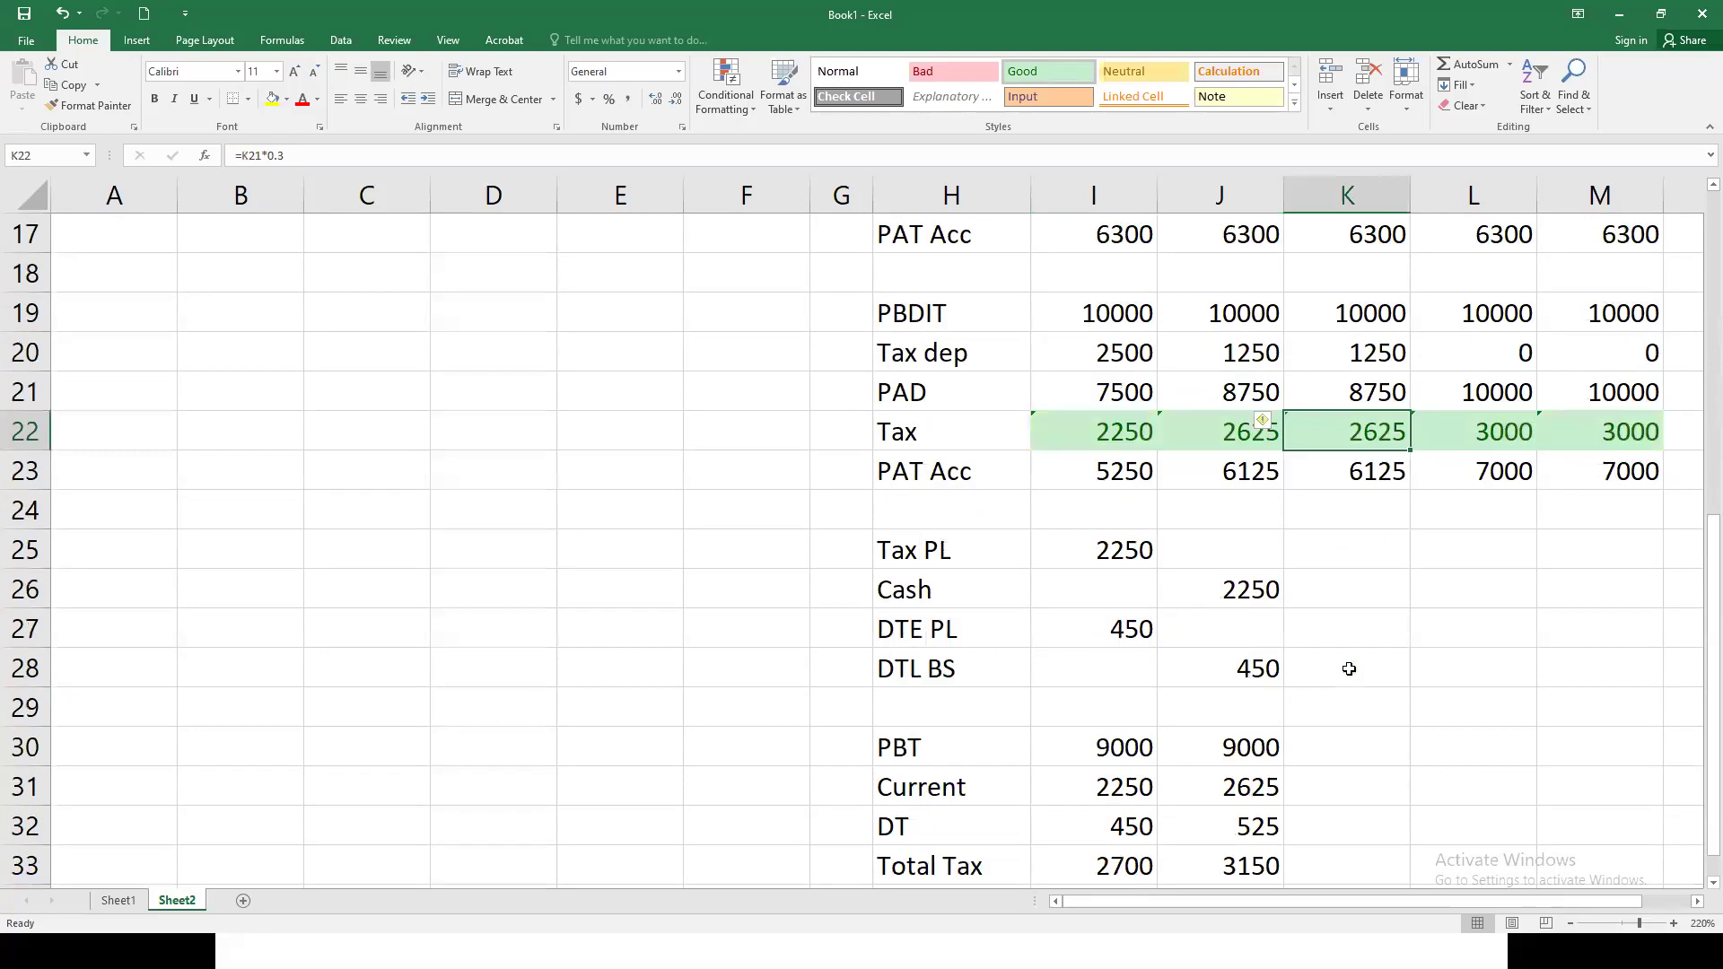
{"action": "key", "text": "Left"}
{"action": "key", "text": "Left"}
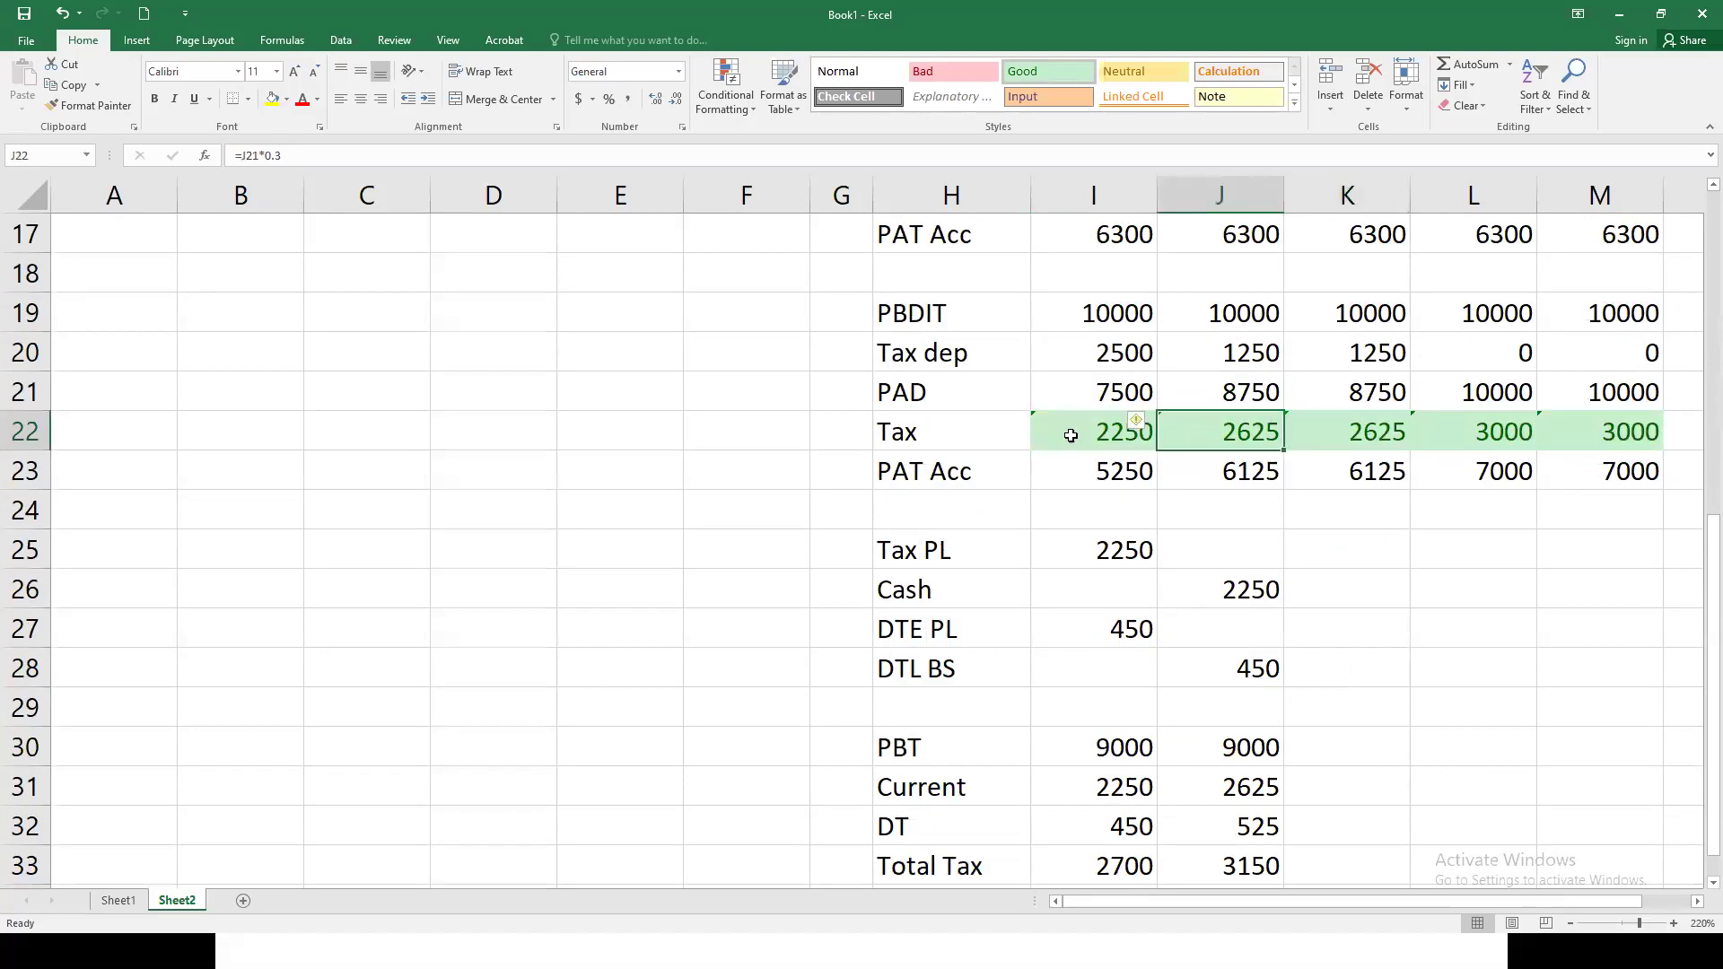
Step: Add the row label Diff in H24, directly below the tax computation's PAT Acc row
{"action": "scroll", "coordinate": [1281, 560], "scroll_direction": "up", "scroll_amount": 1}
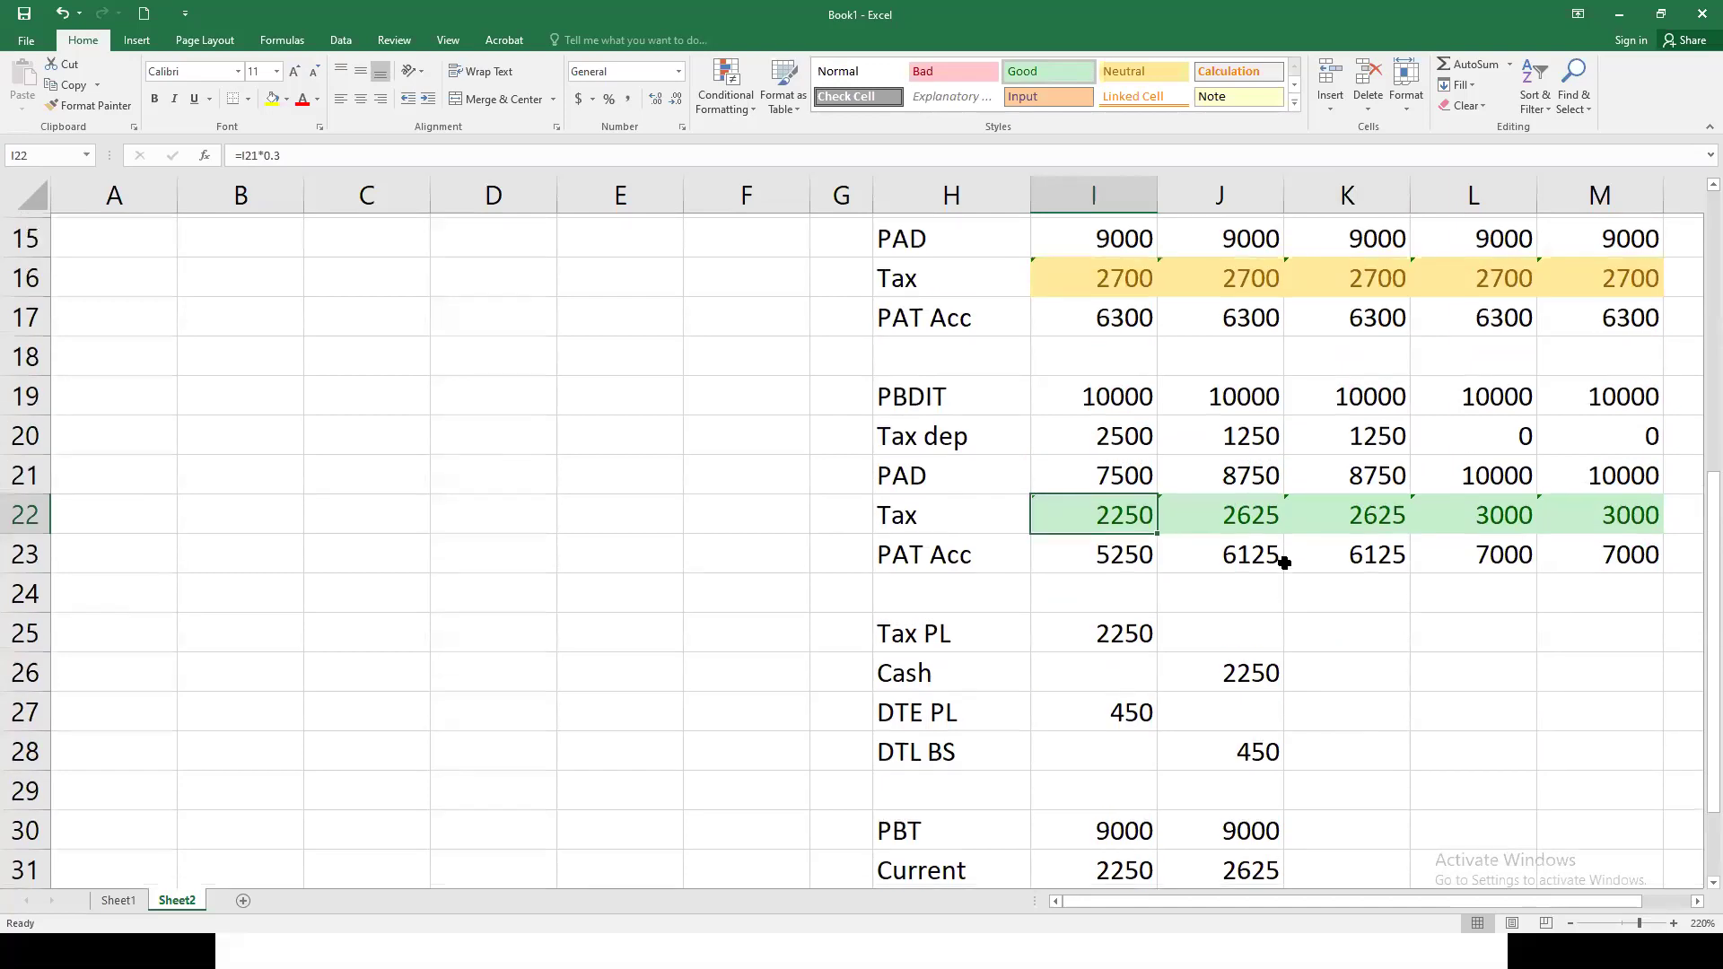
{"action": "left_click", "coordinate": [1008, 629]}
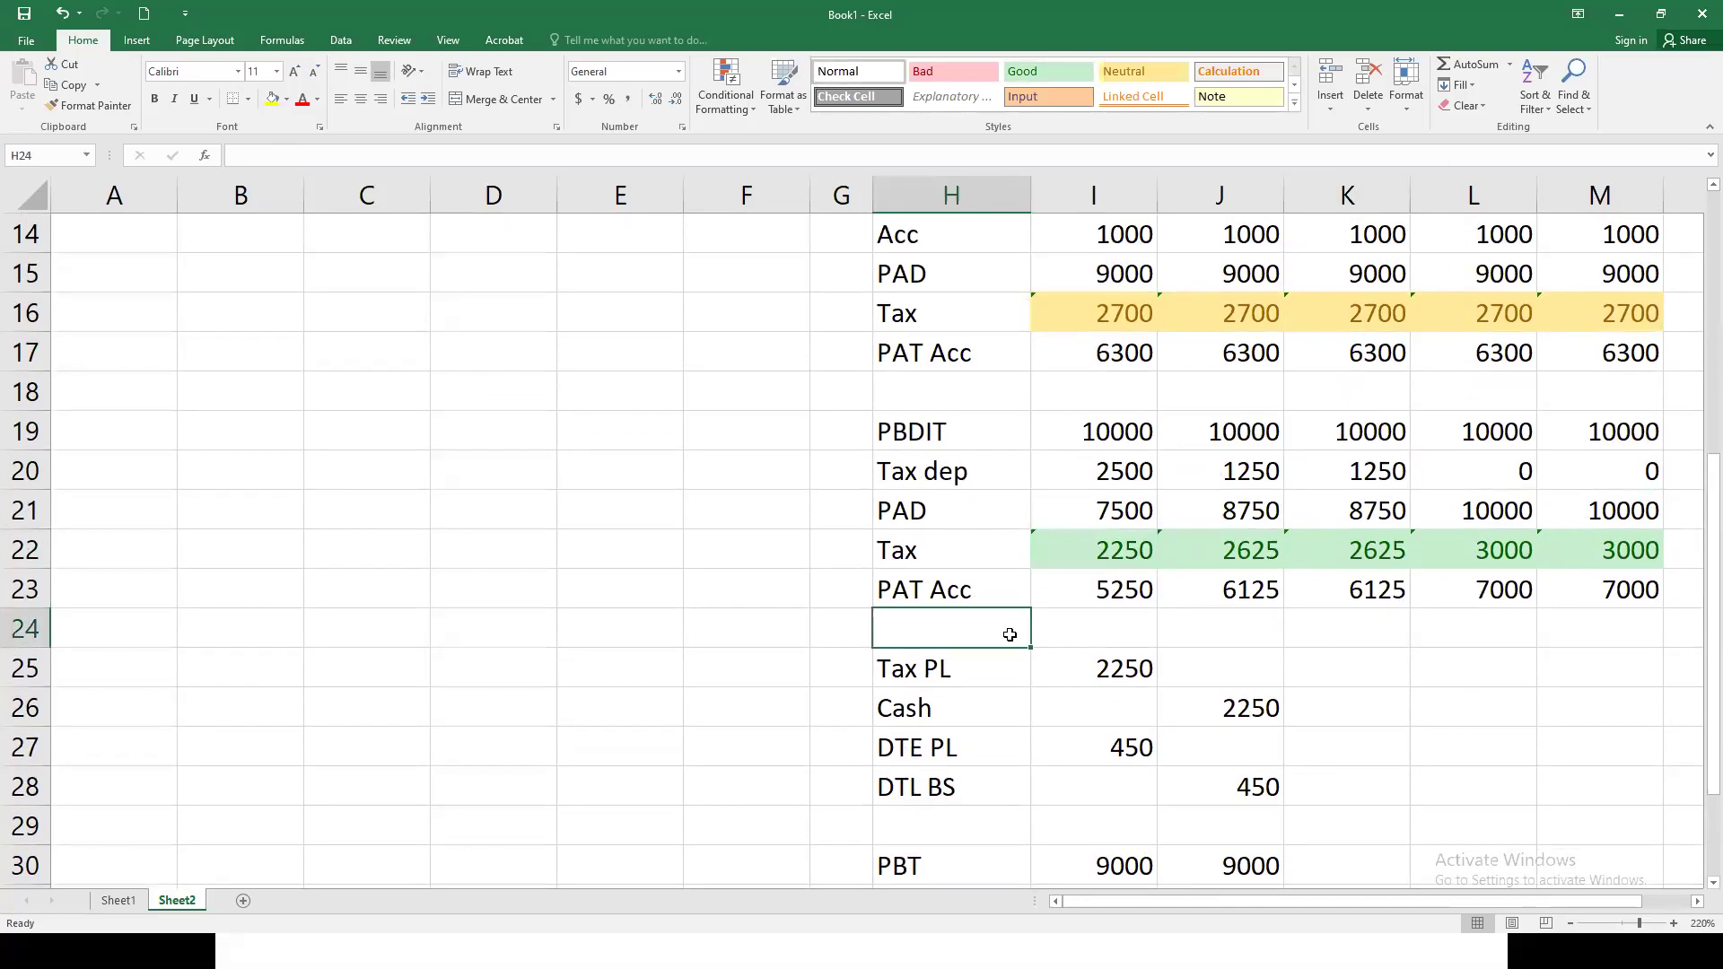
{"action": "type", "text": "Diff"}
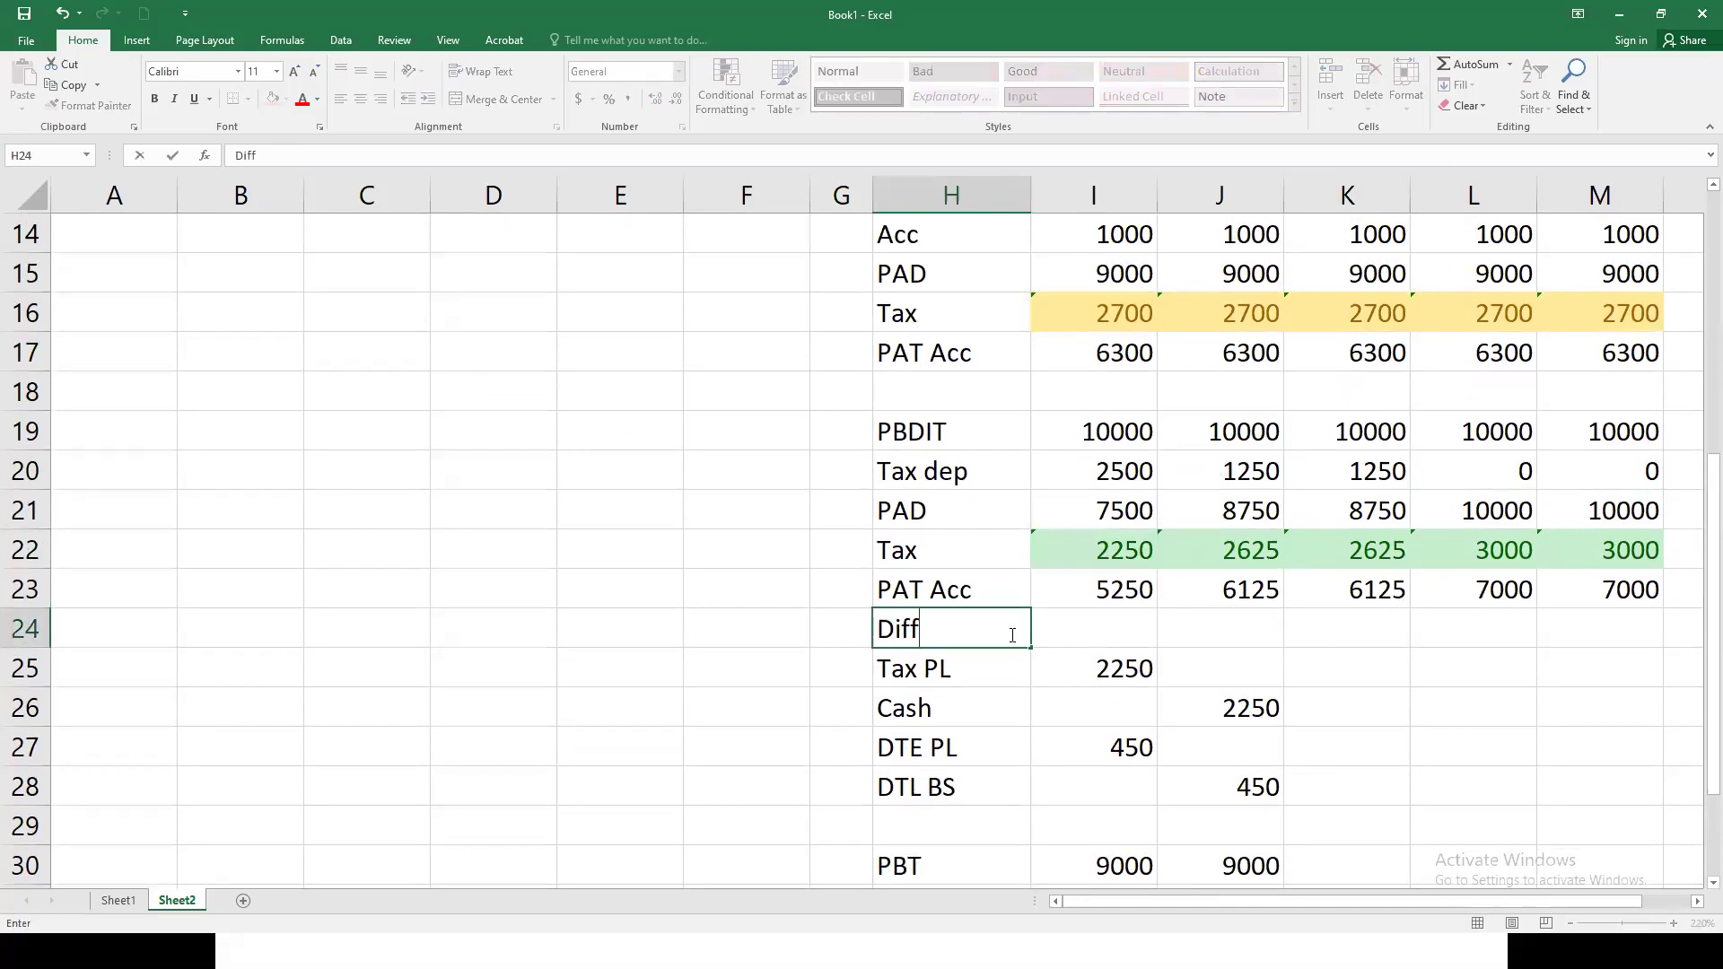
Step: Calculate the 2003 Diff in I24 as accounting tax less computed tax with =I16-I22, and copy the formula across to M24
{"action": "left_click", "coordinate": [1129, 625]}
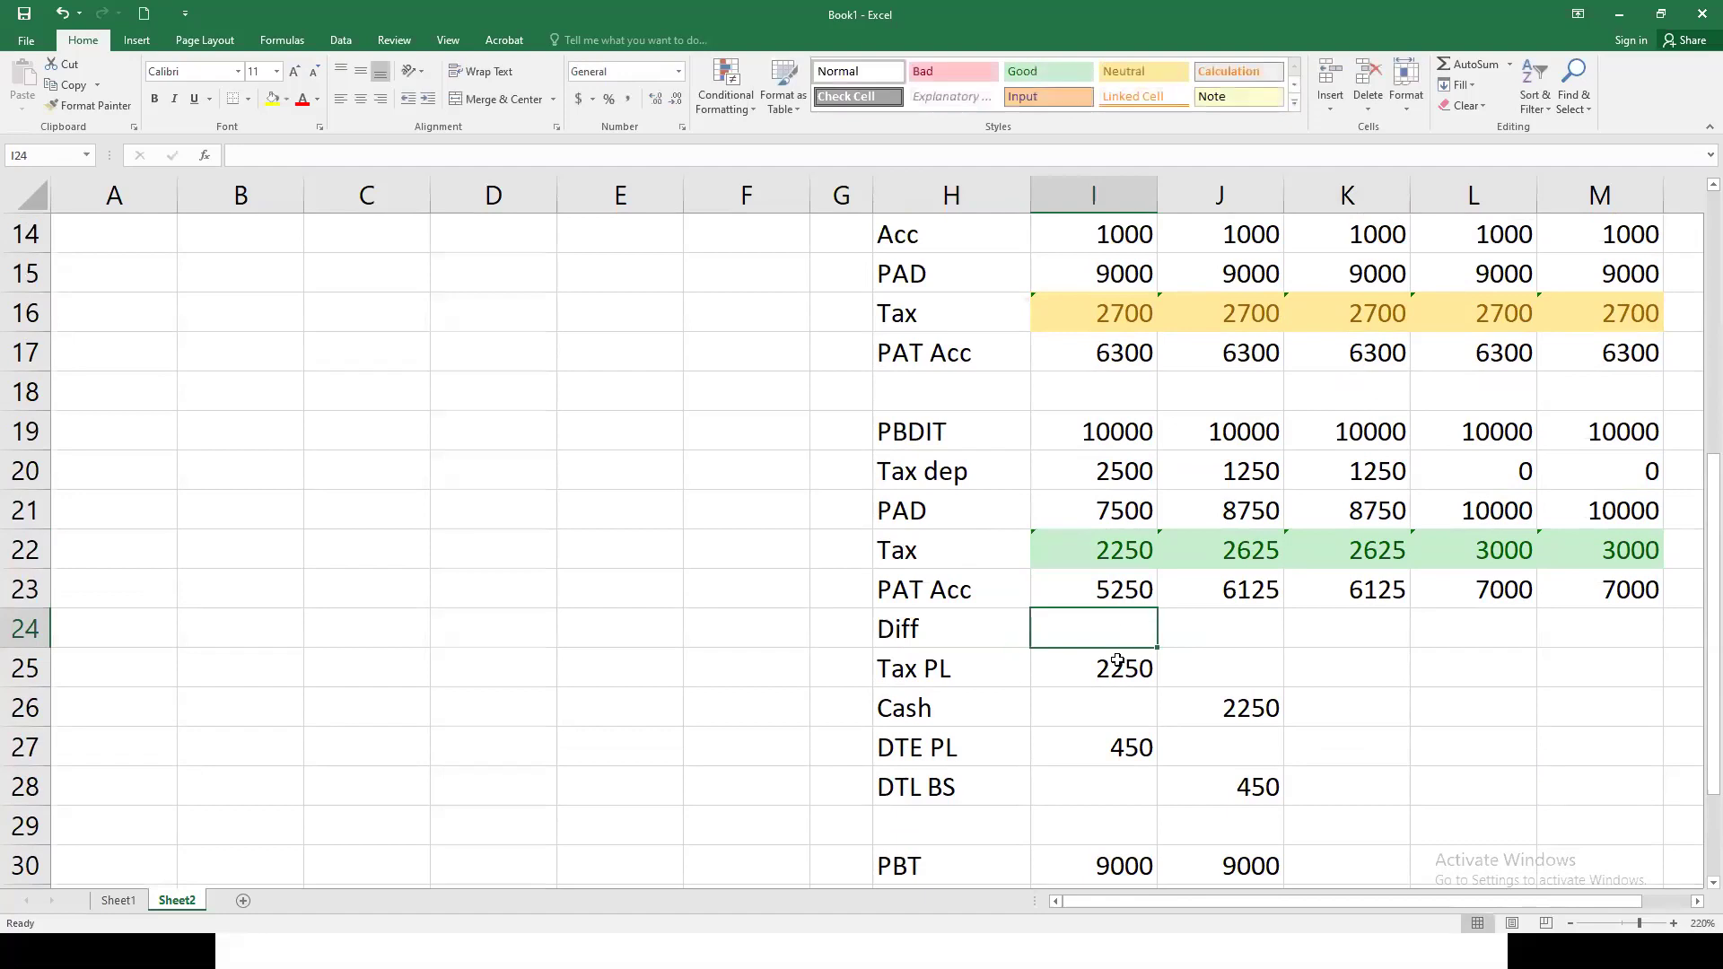
{"action": "type", "text": "="}
{"action": "left_click", "coordinate": [1106, 552]}
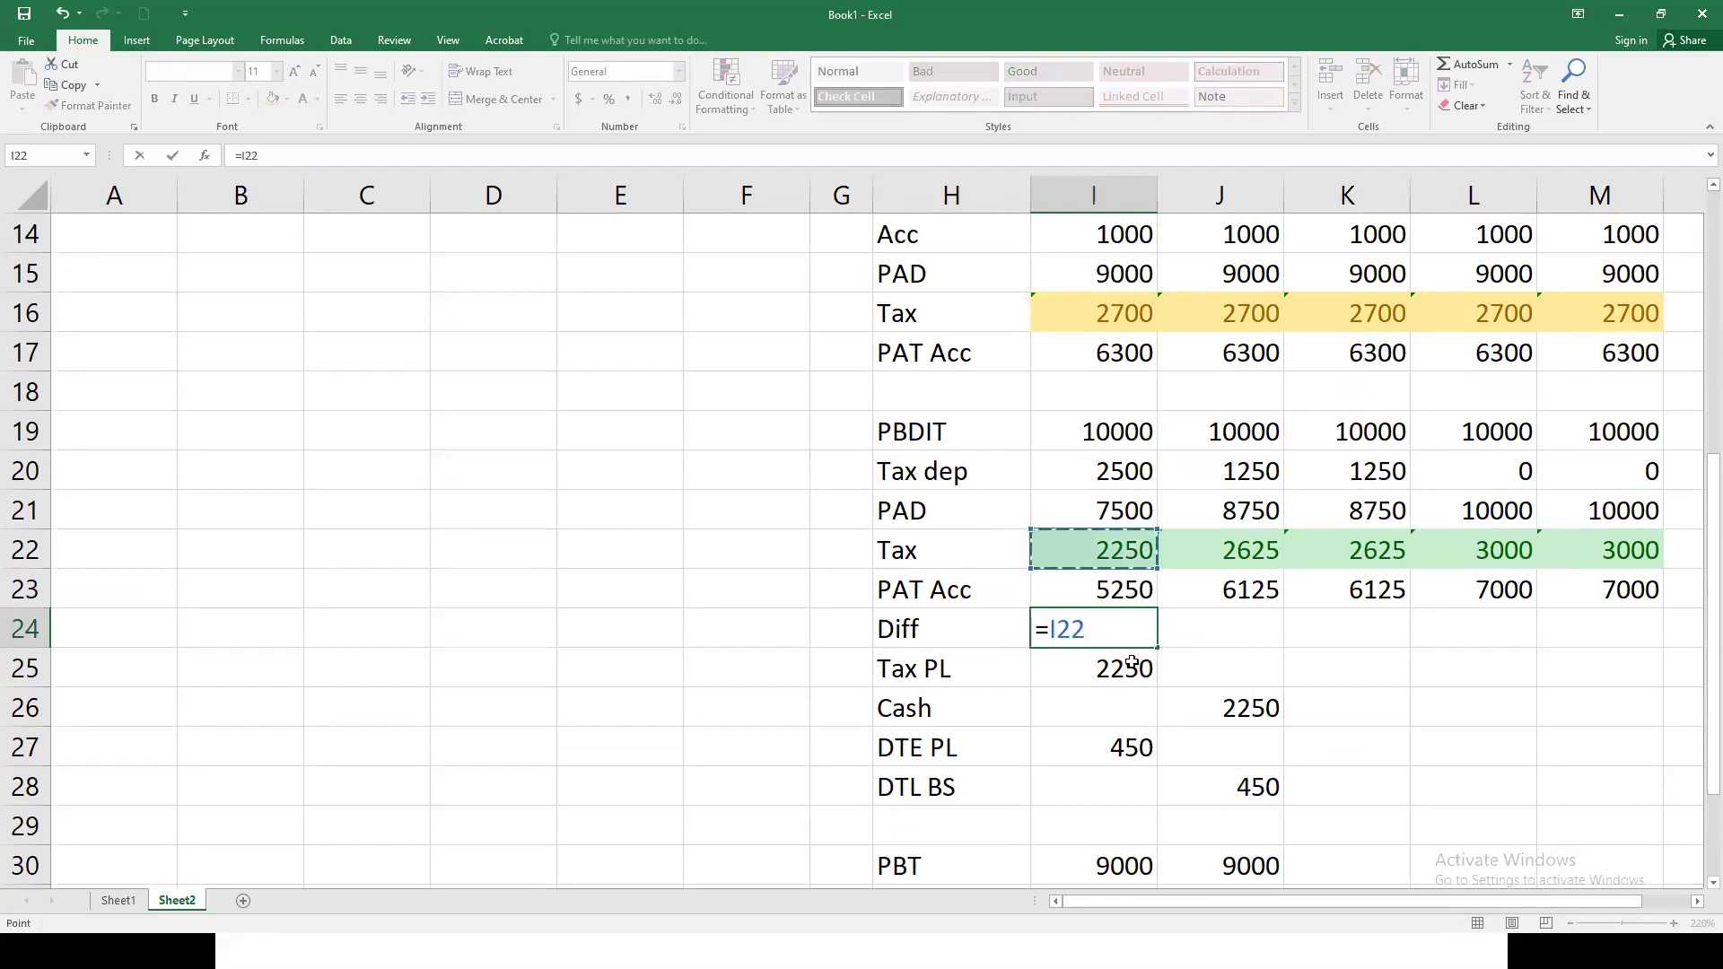
{"action": "key", "text": "BackSpace"}
{"action": "key", "text": "BackSpace"}
{"action": "key", "text": "BackSpace"}
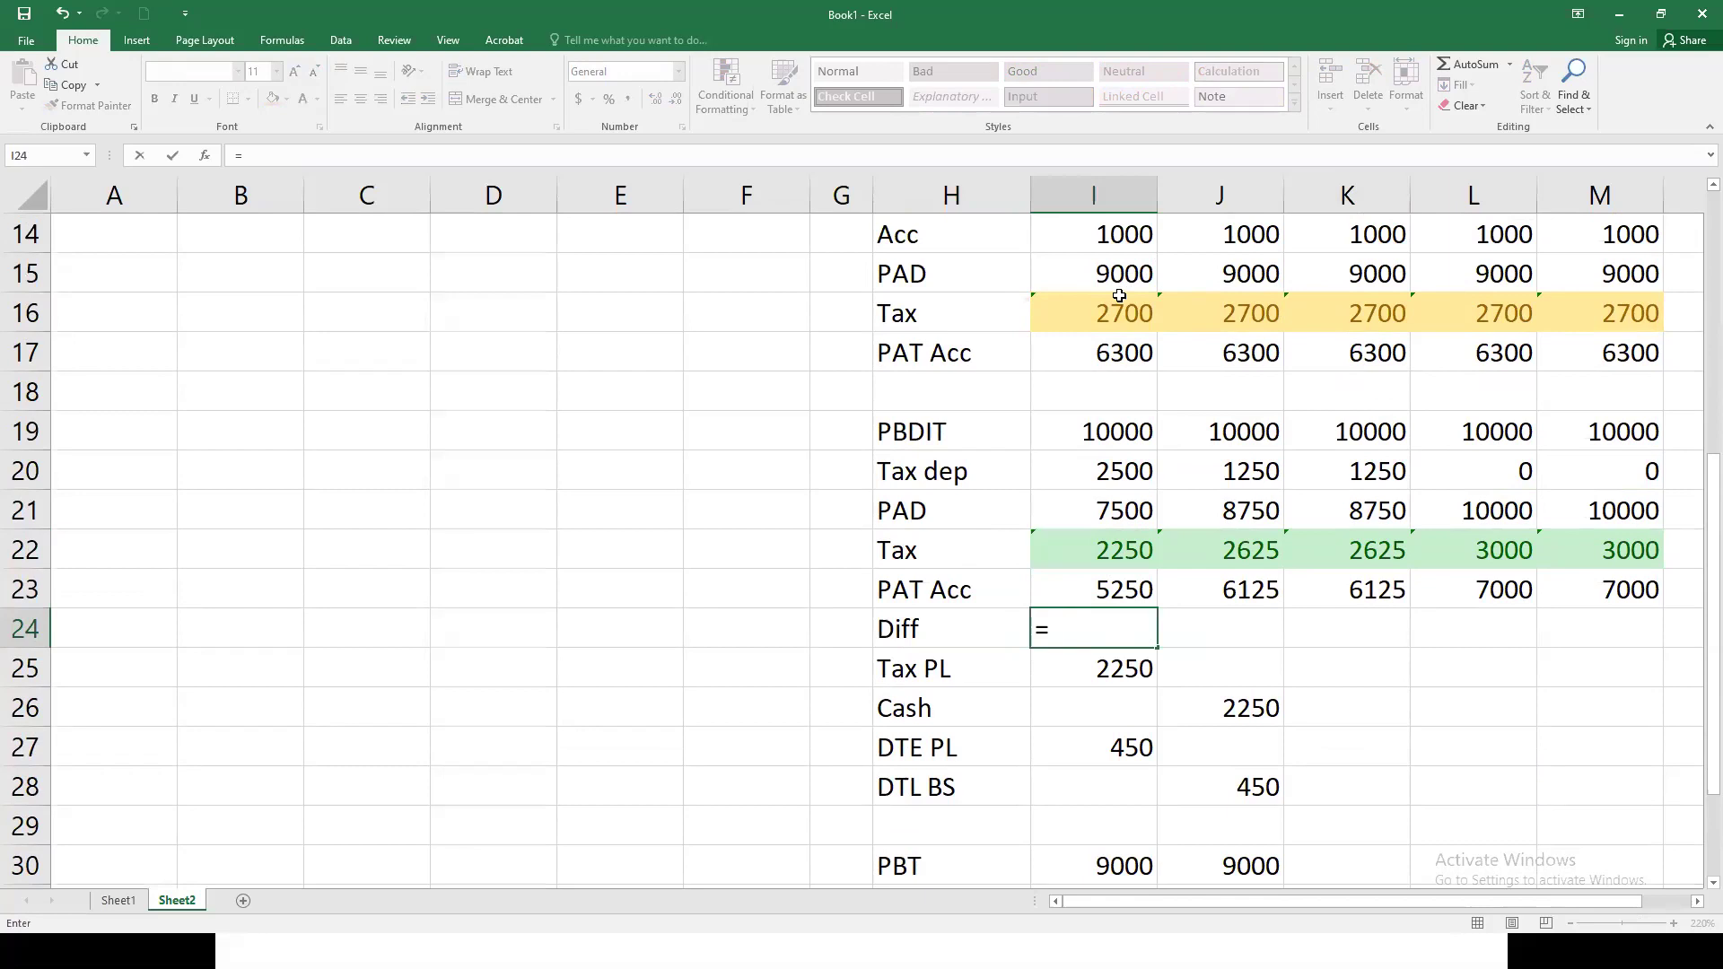
{"action": "left_click", "coordinate": [1120, 315]}
{"action": "type", "text": "-"}
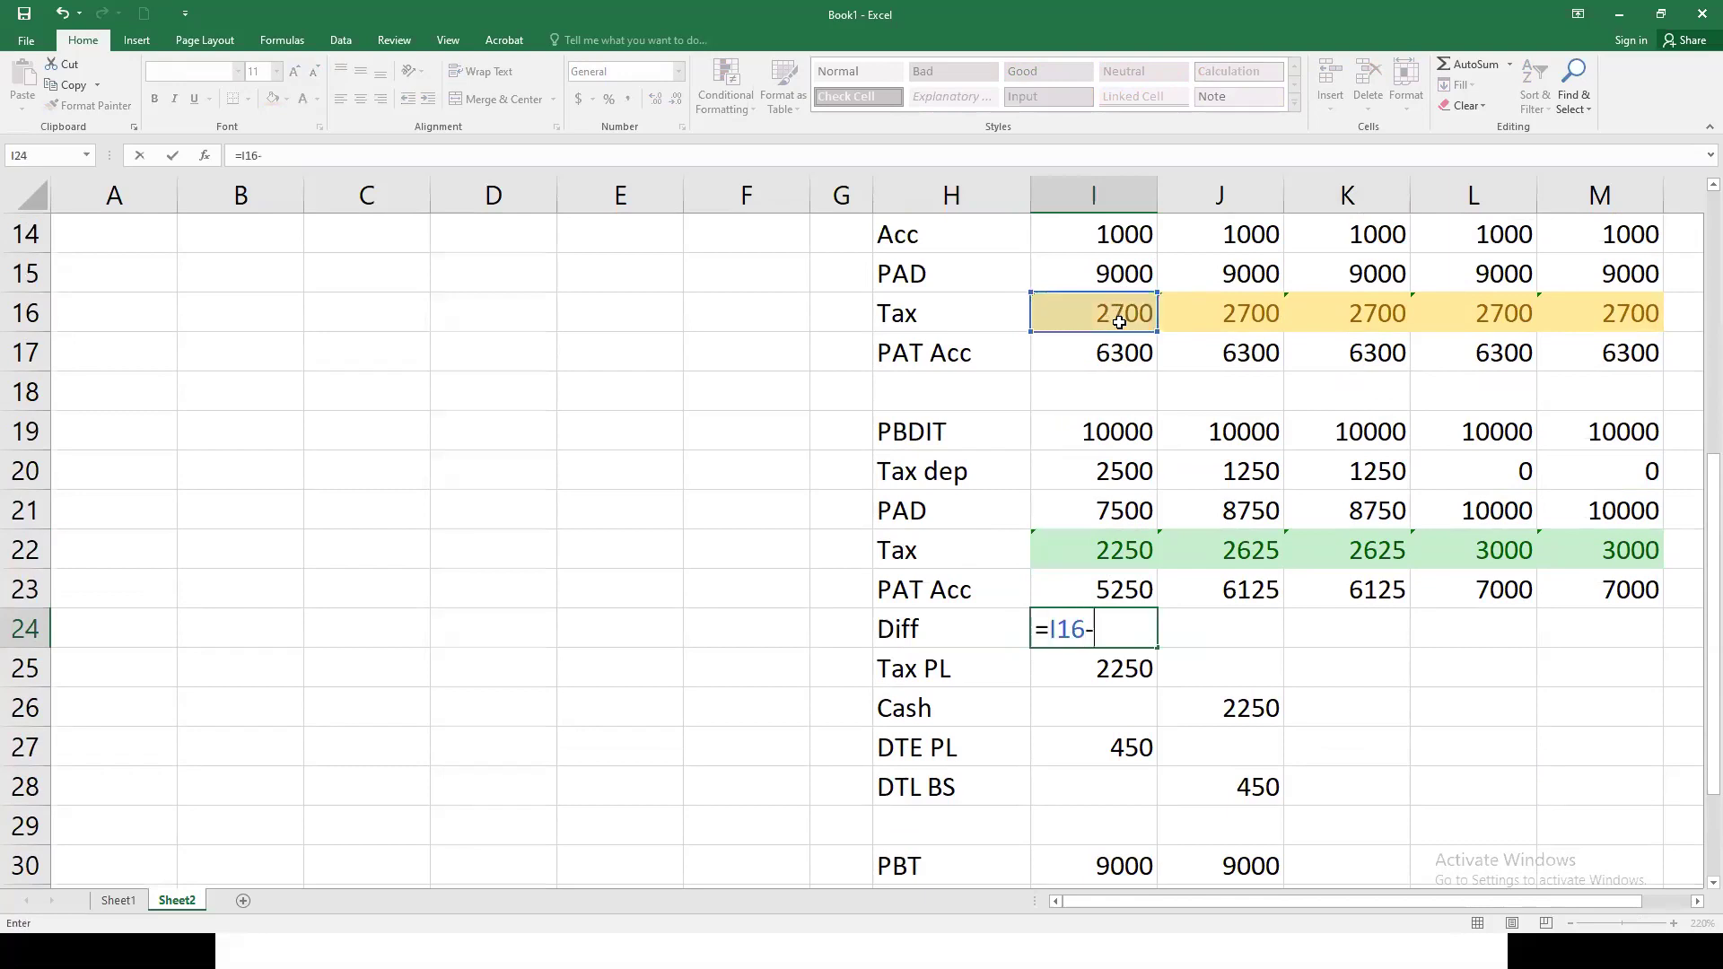
{"action": "left_click", "coordinate": [1106, 553]}
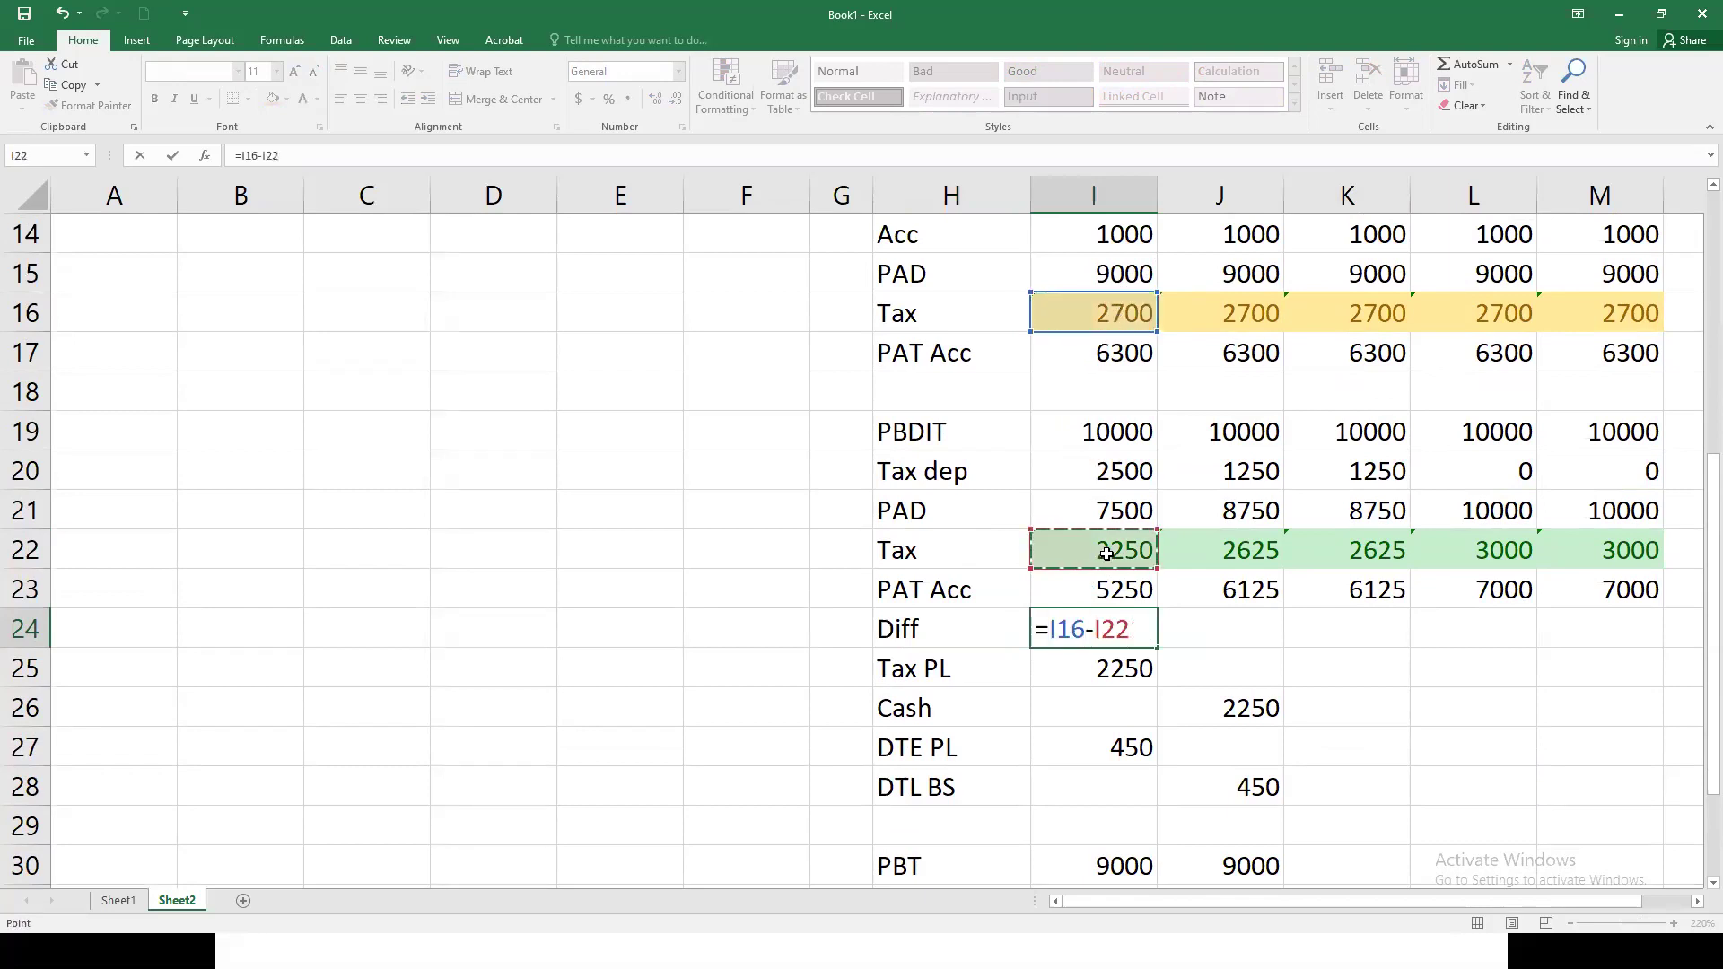
{"action": "key", "text": "Return"}
{"action": "left_click", "coordinate": [1148, 623]}
{"action": "left_click_drag", "start_coordinate": [1159, 645], "coordinate": [1615, 654]}
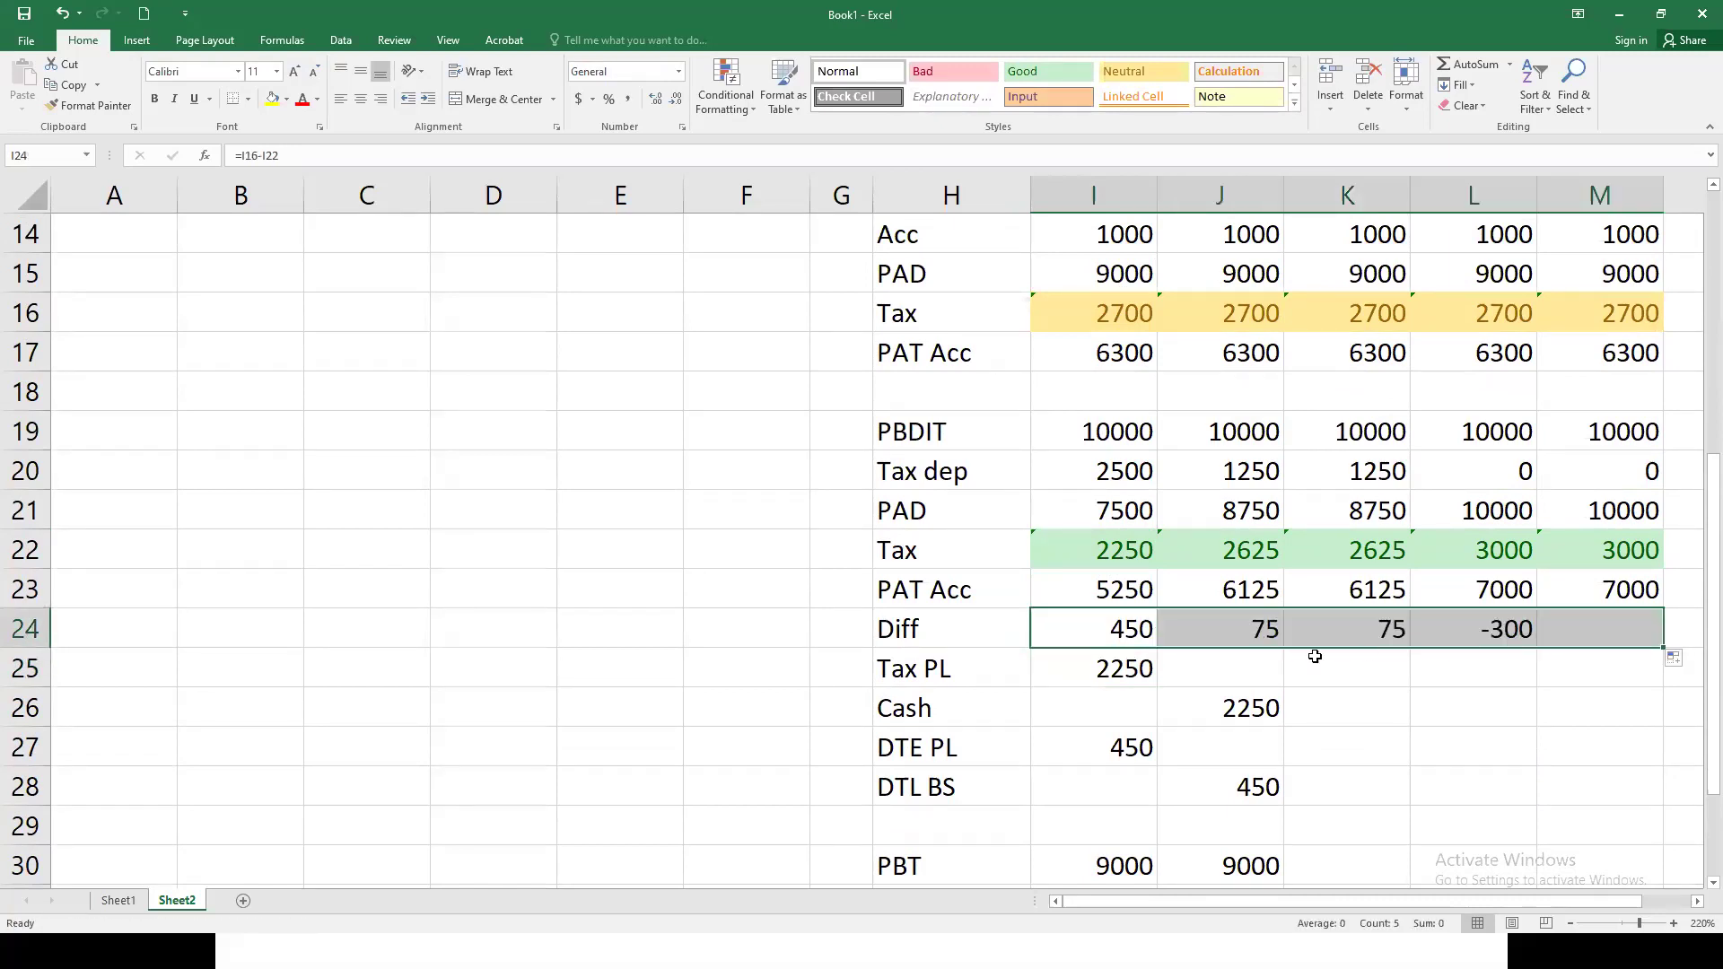
Step: Compare the 2004 Diff in J24 with the Temp. Diff in J10 and the tax computation's Tax in I22:J22
{"action": "left_click", "coordinate": [1247, 642]}
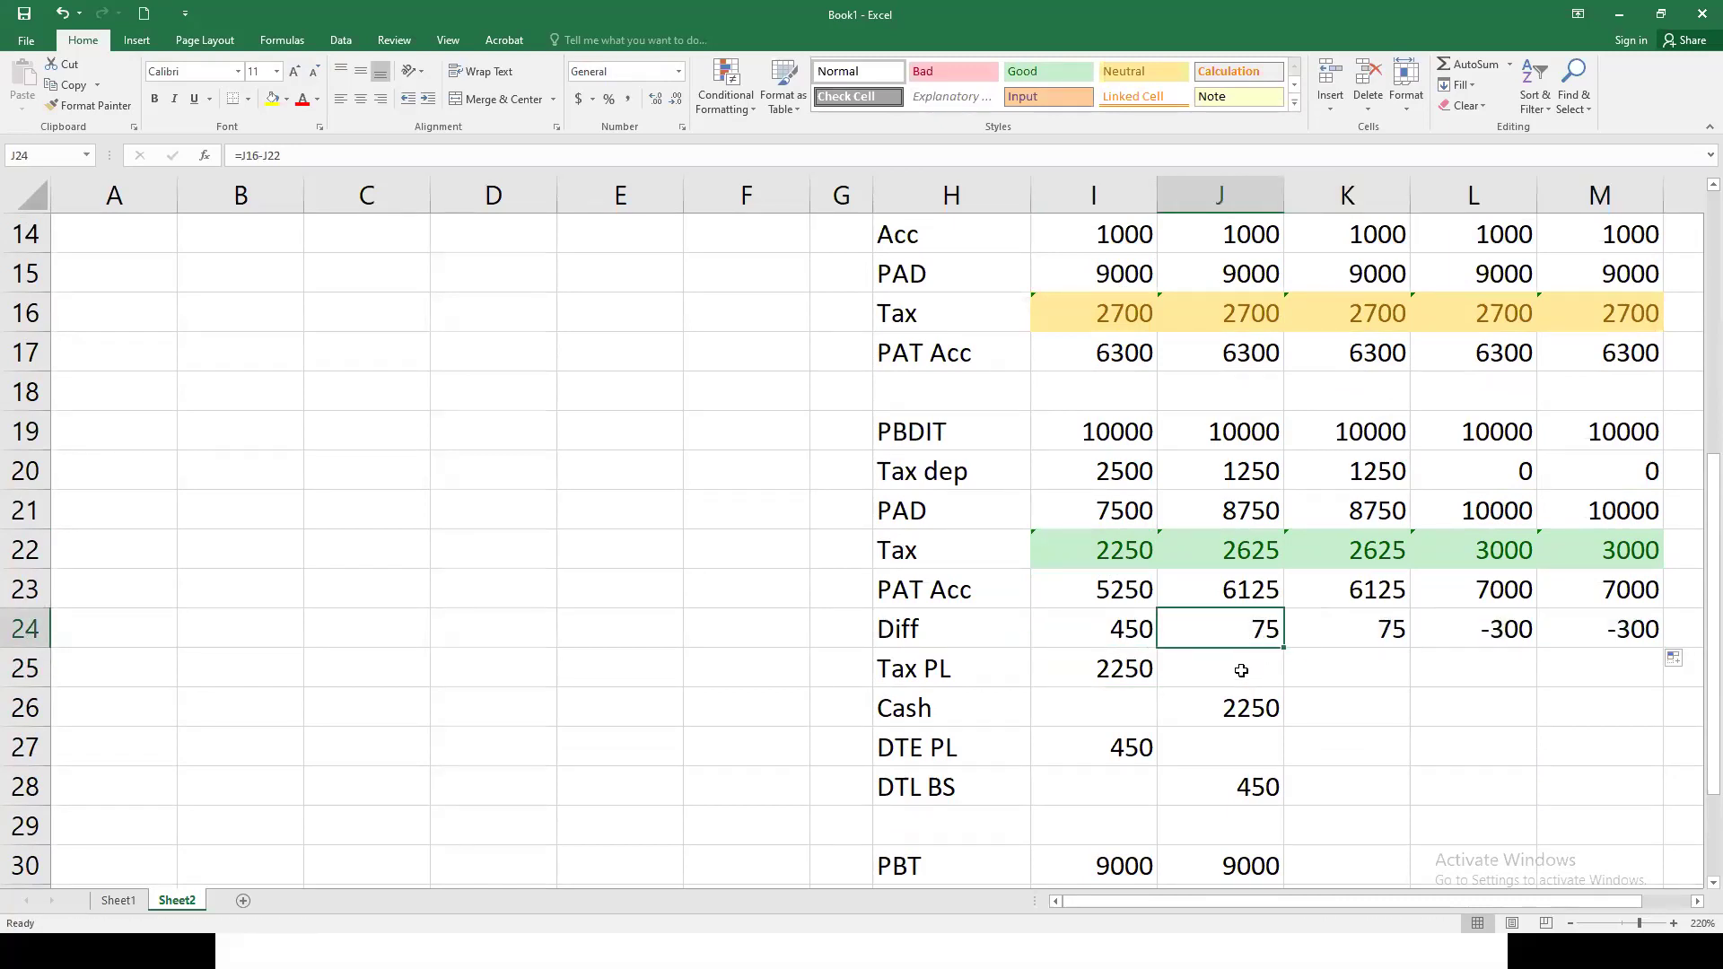
{"action": "scroll", "coordinate": [1241, 671], "scroll_direction": "up", "scroll_amount": 3}
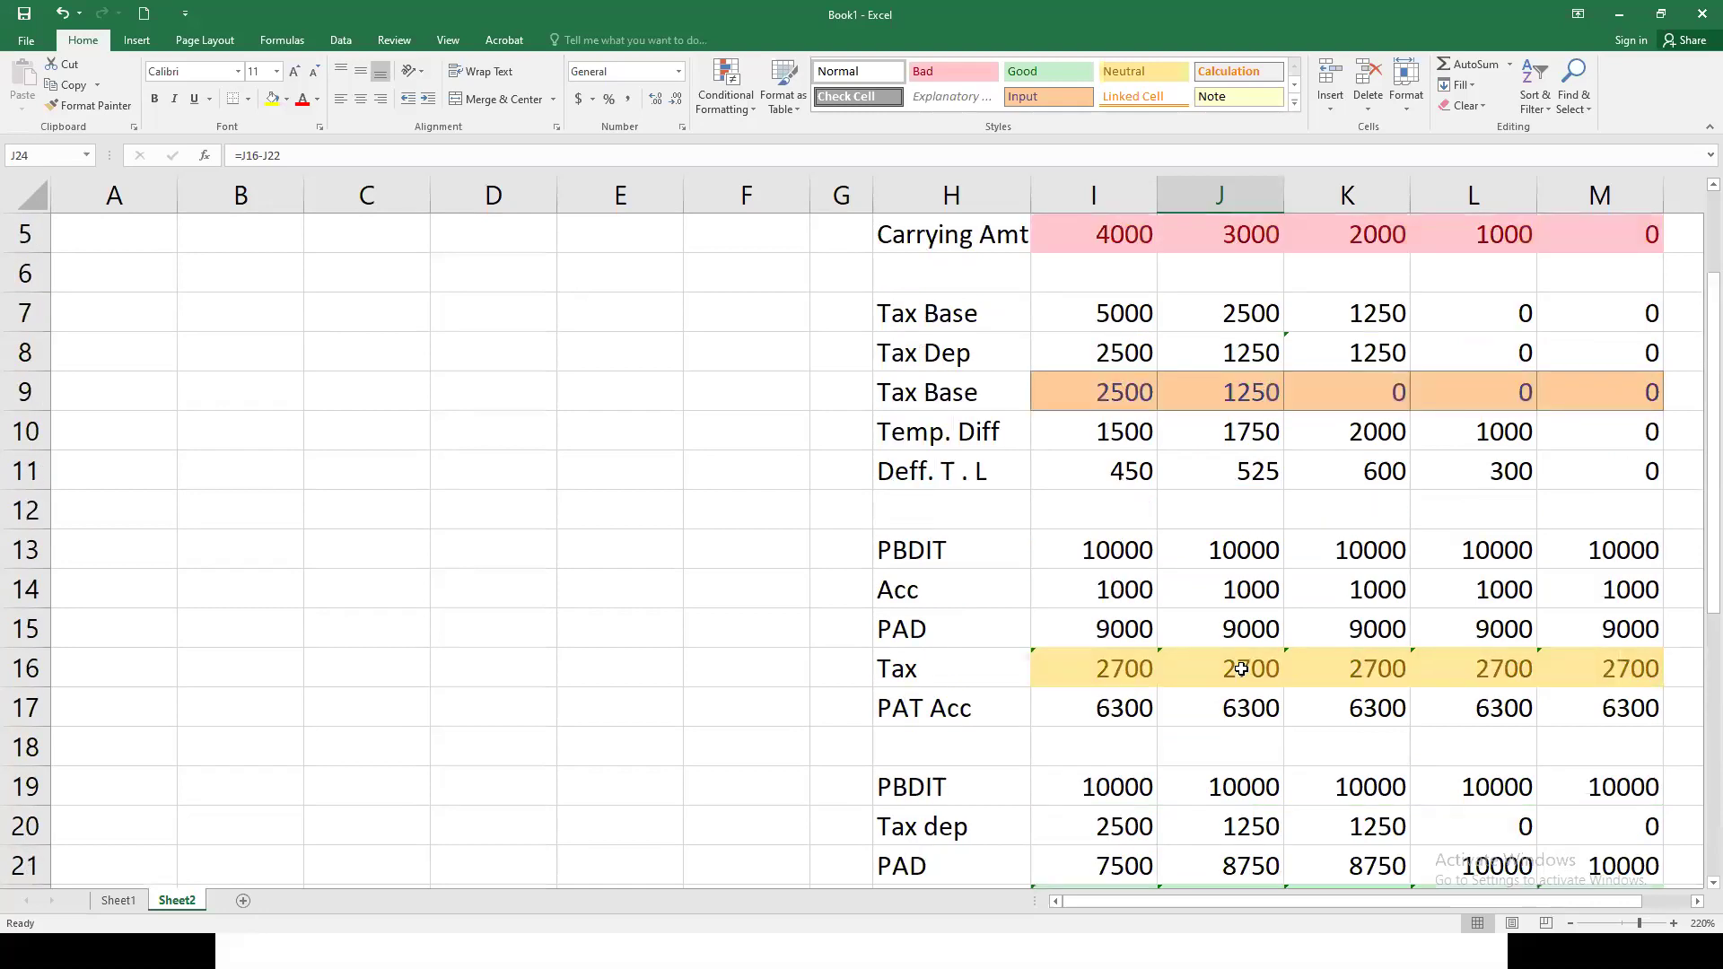
{"action": "left_click", "coordinate": [1268, 431]}
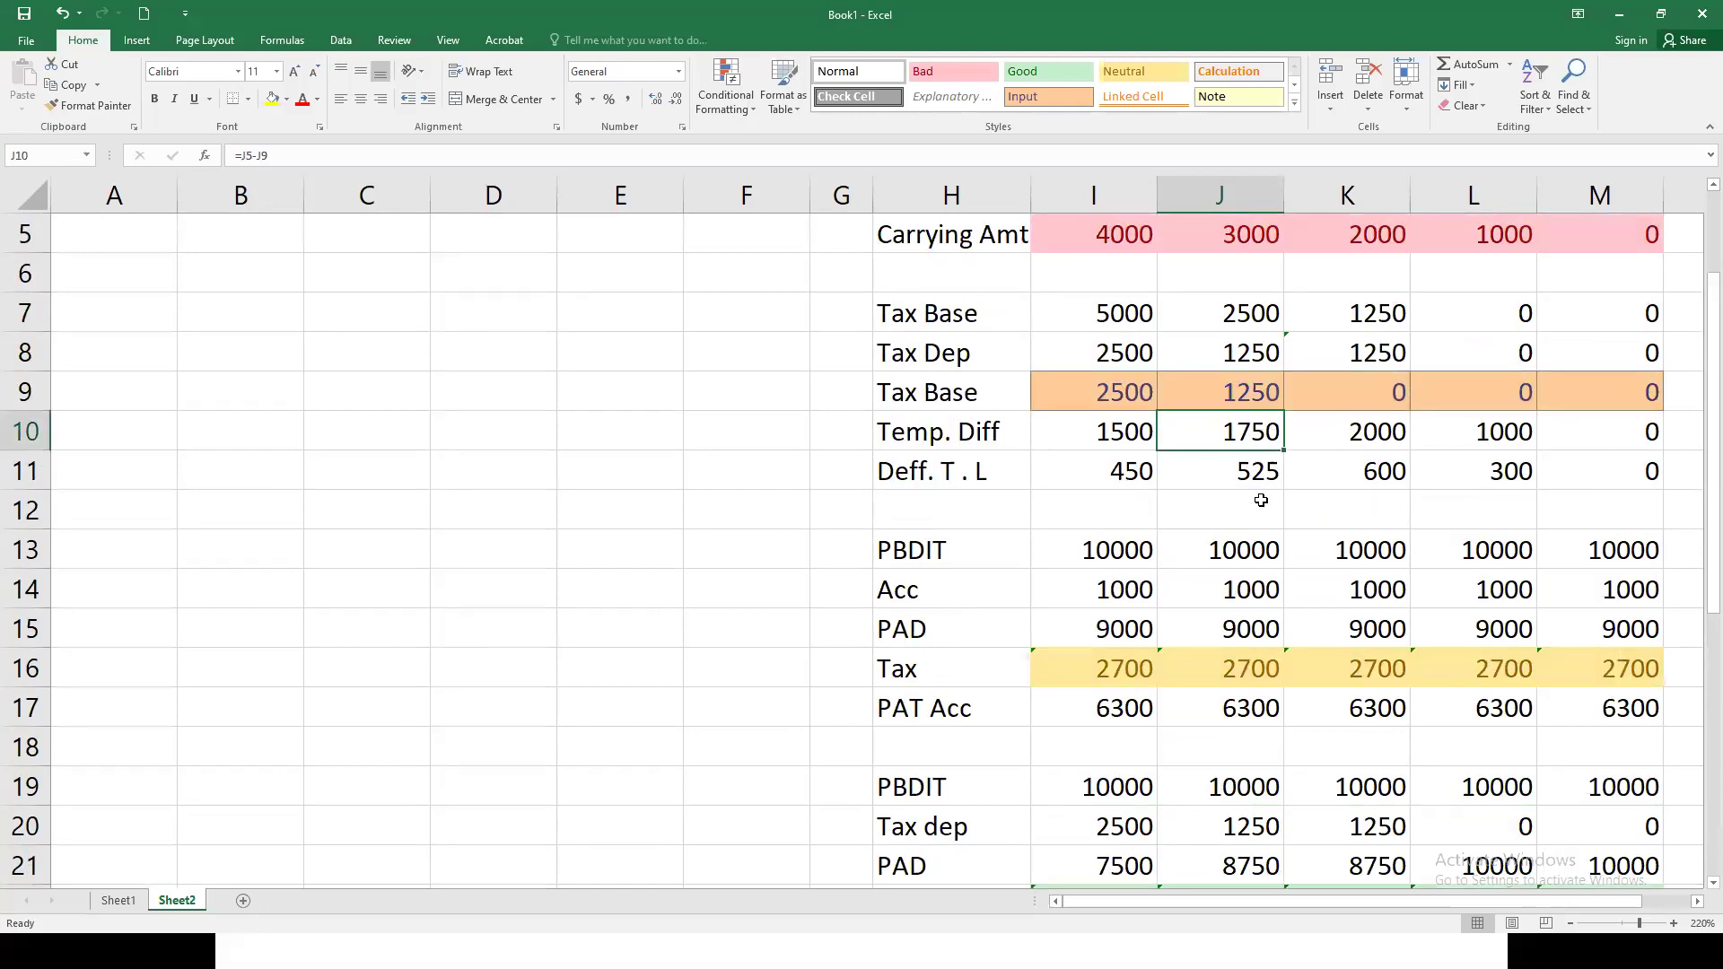
{"action": "scroll", "coordinate": [1255, 568], "scroll_direction": "down", "scroll_amount": 4}
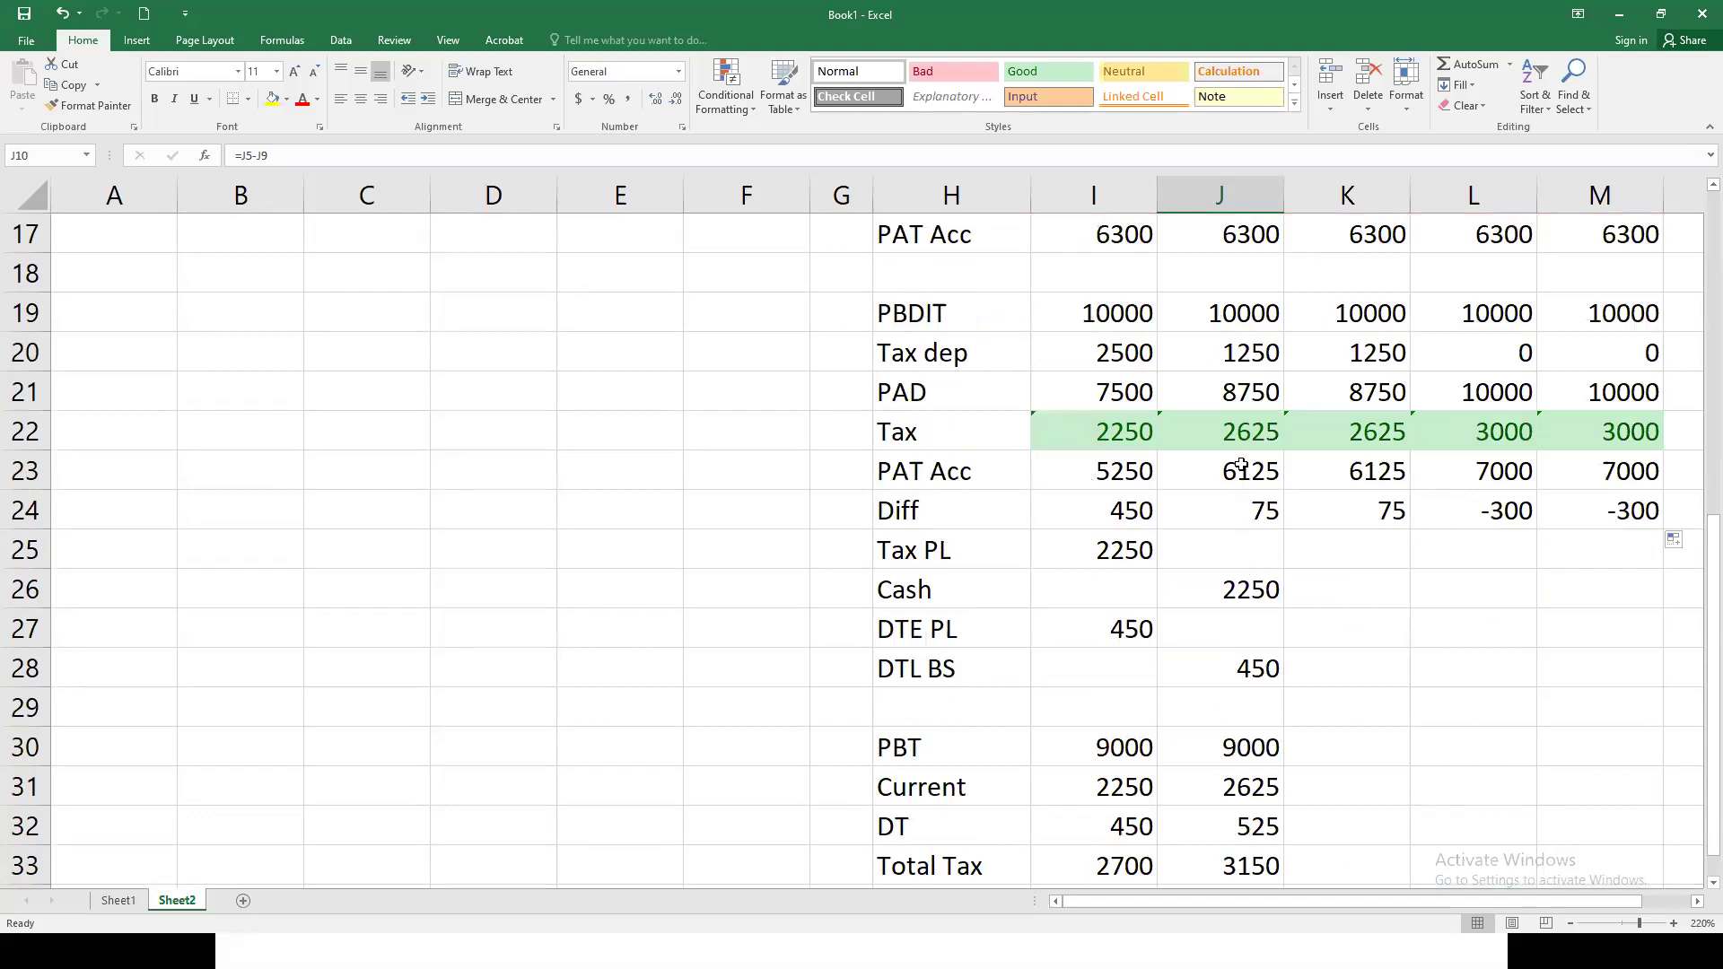
{"action": "left_click", "coordinate": [1242, 432]}
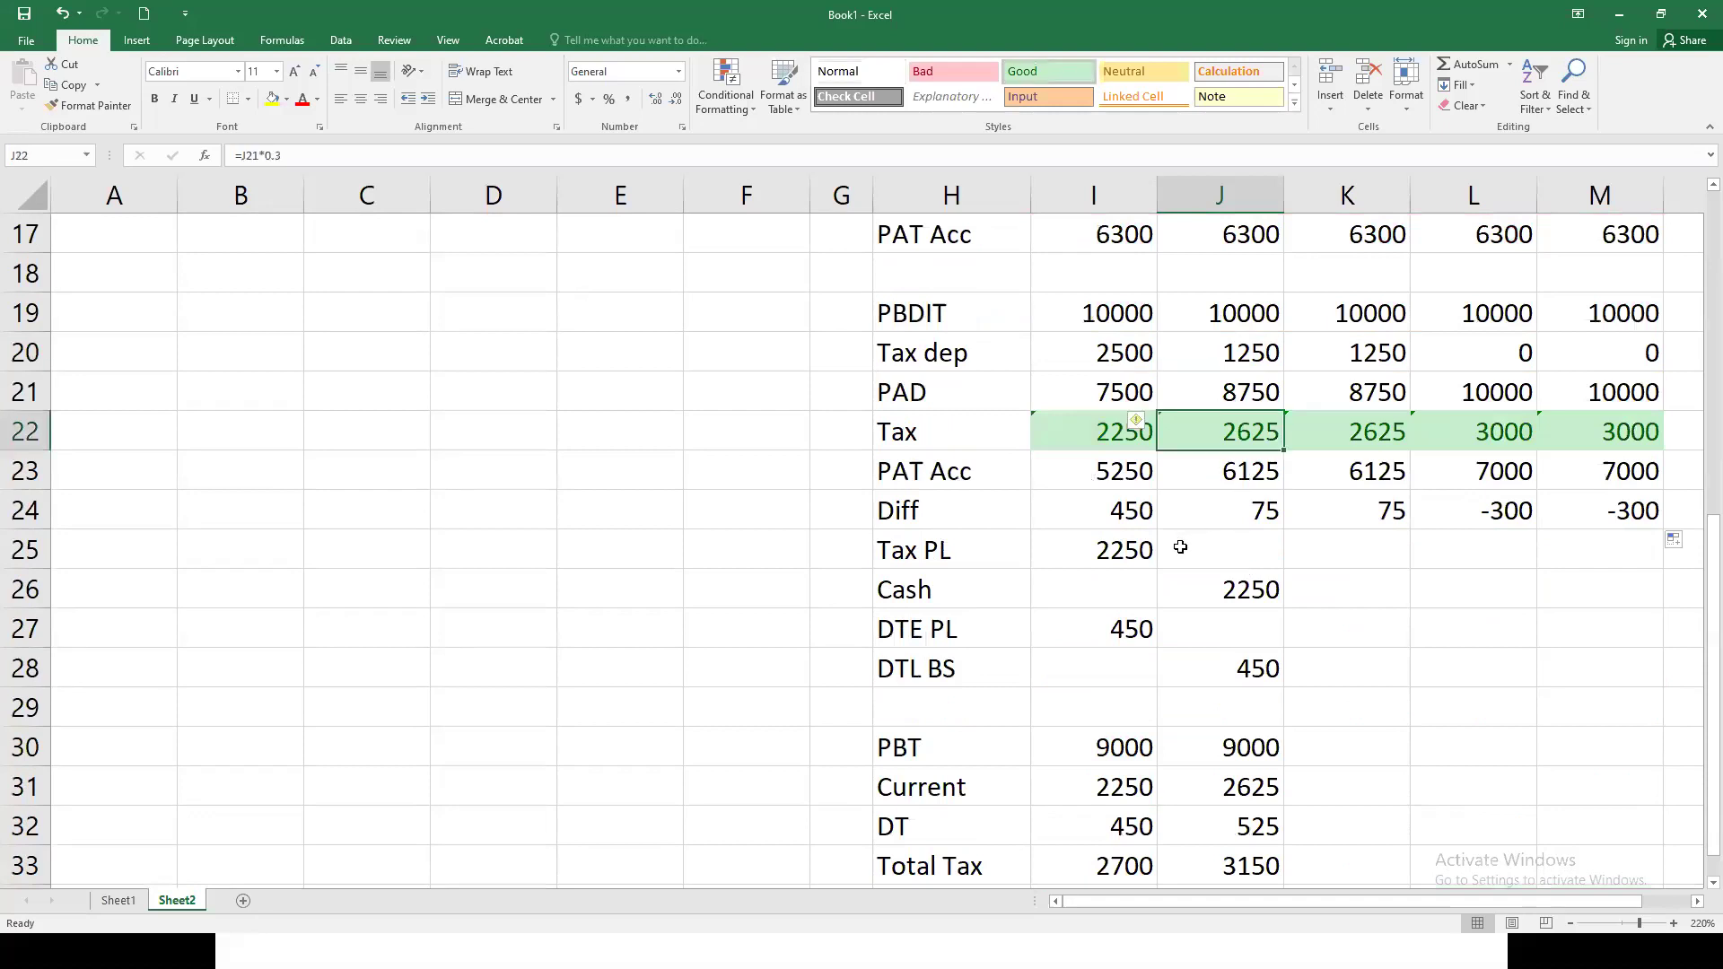
{"action": "scroll", "coordinate": [1170, 552], "scroll_direction": "down", "scroll_amount": 1}
{"action": "scroll", "coordinate": [1170, 552], "scroll_direction": "up", "scroll_amount": 1}
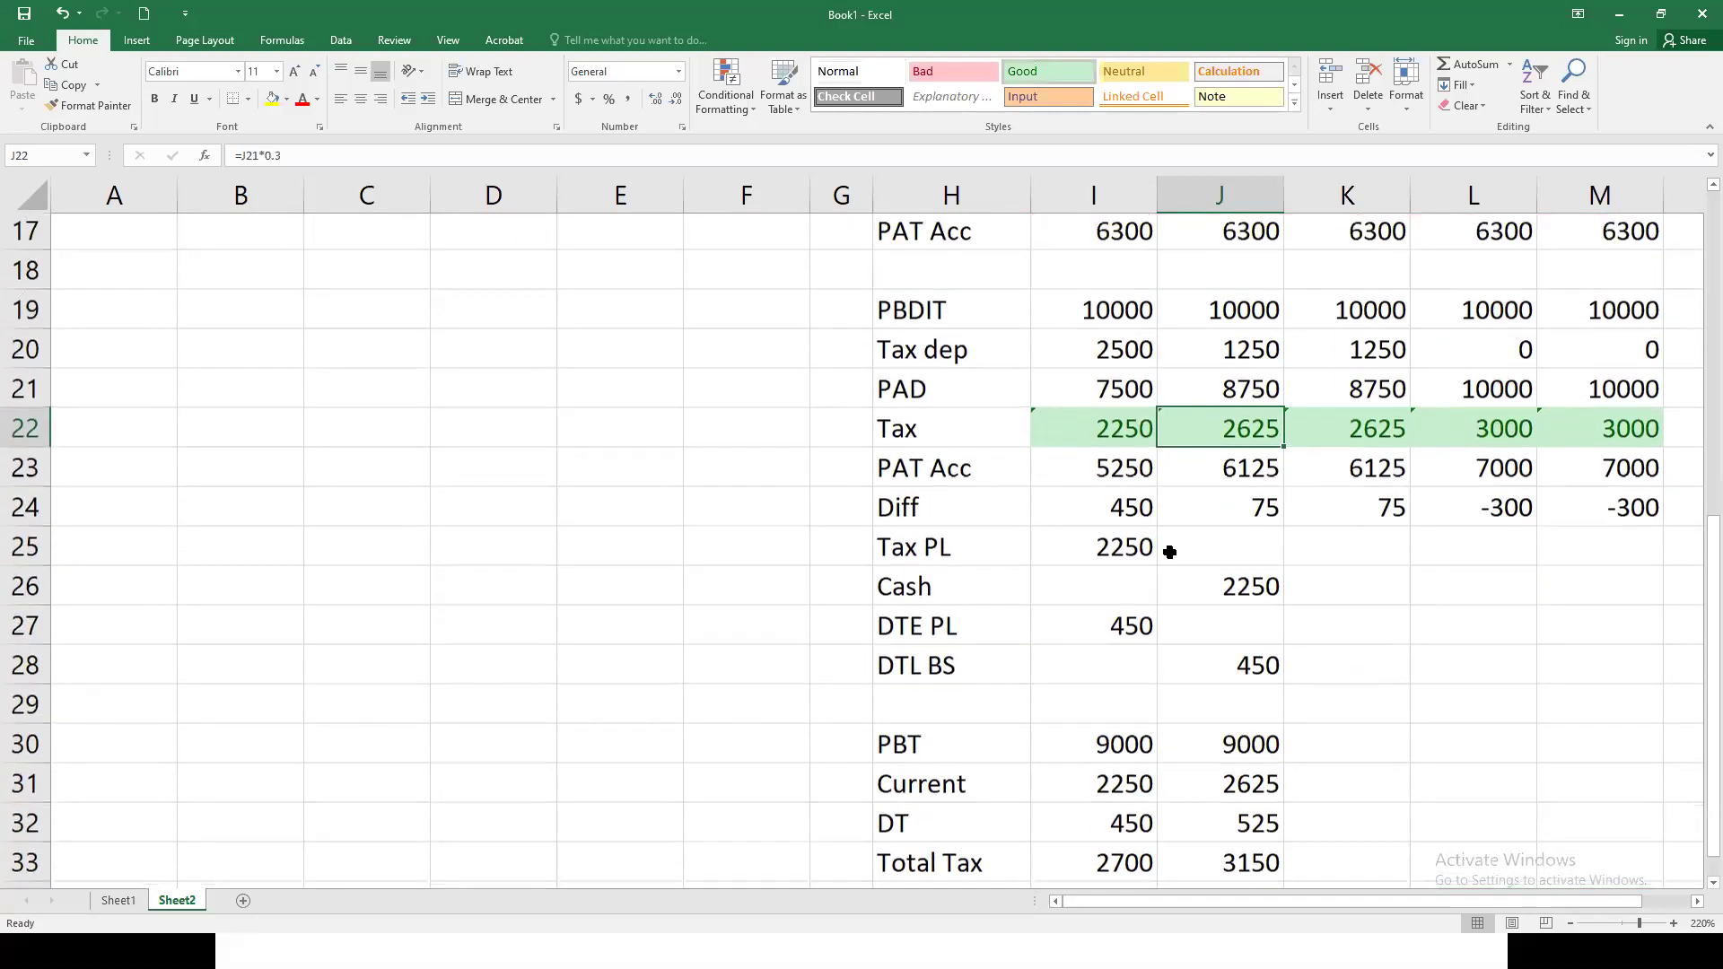
{"action": "left_click", "coordinate": [1073, 440]}
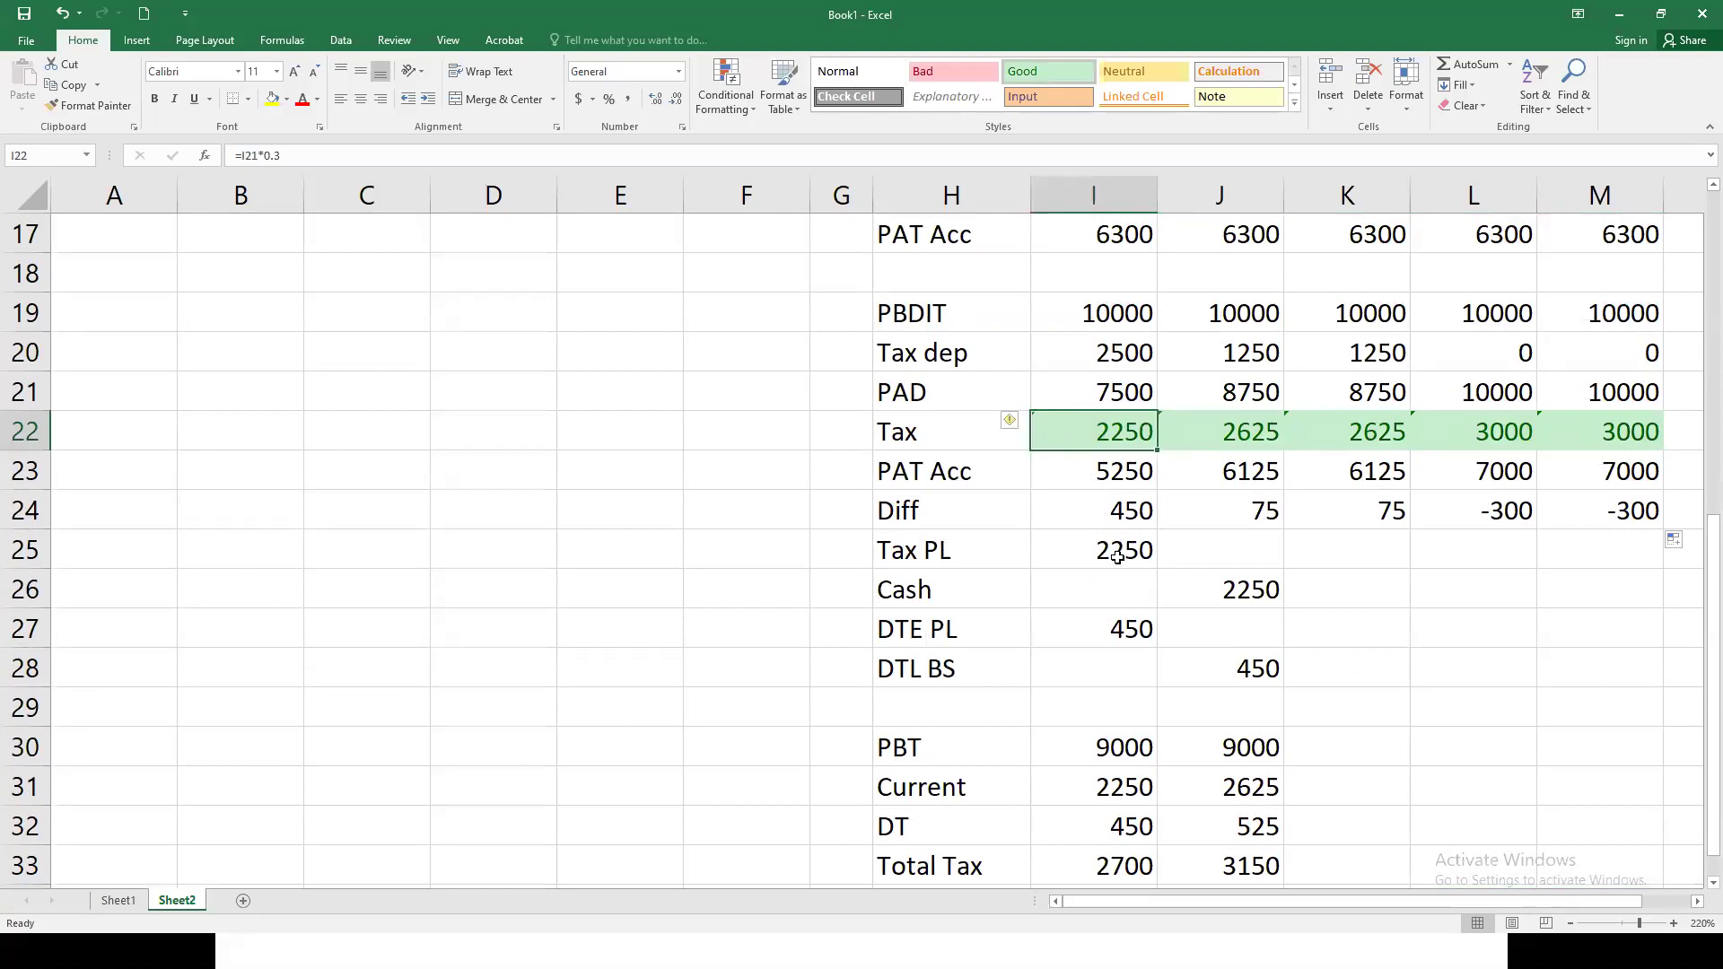
Step: Review the 2003 and 2004 profit extract in rows 30 to 34 against the 2003 Deff. T . L in I11
{"action": "scroll", "coordinate": [1117, 556], "scroll_direction": "up", "scroll_amount": 2}
{"action": "scroll", "coordinate": [1121, 561], "scroll_direction": "down", "scroll_amount": 4}
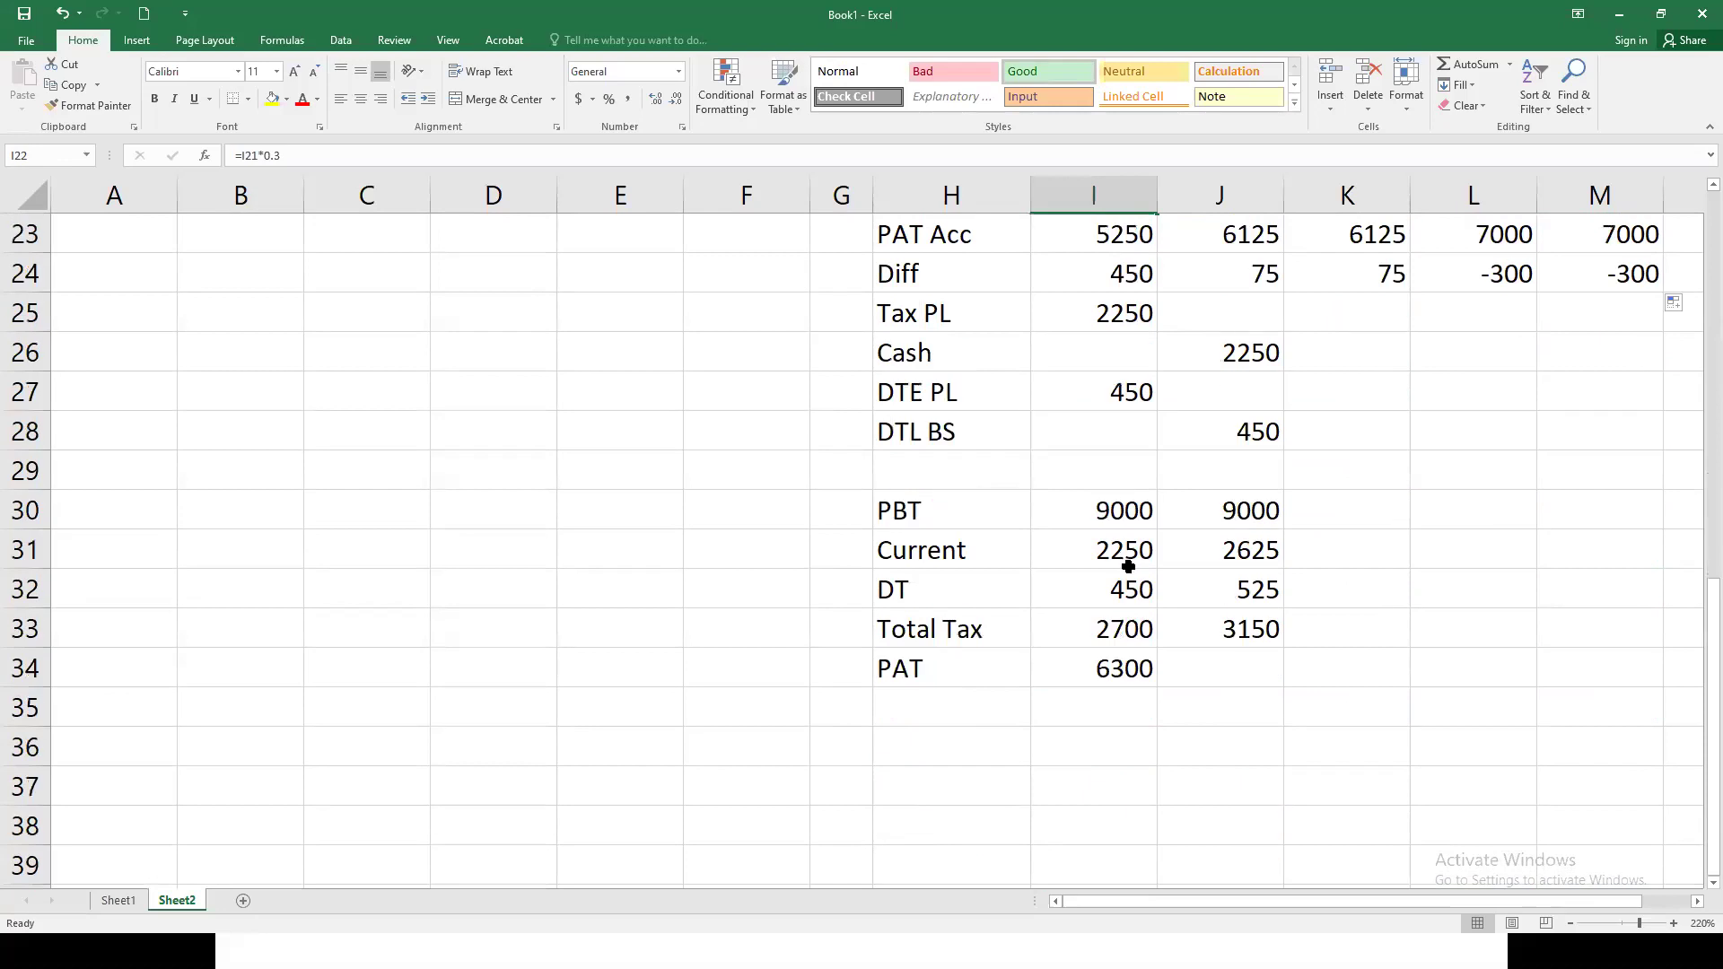
{"action": "scroll", "coordinate": [1251, 637], "scroll_direction": "up", "scroll_amount": 1}
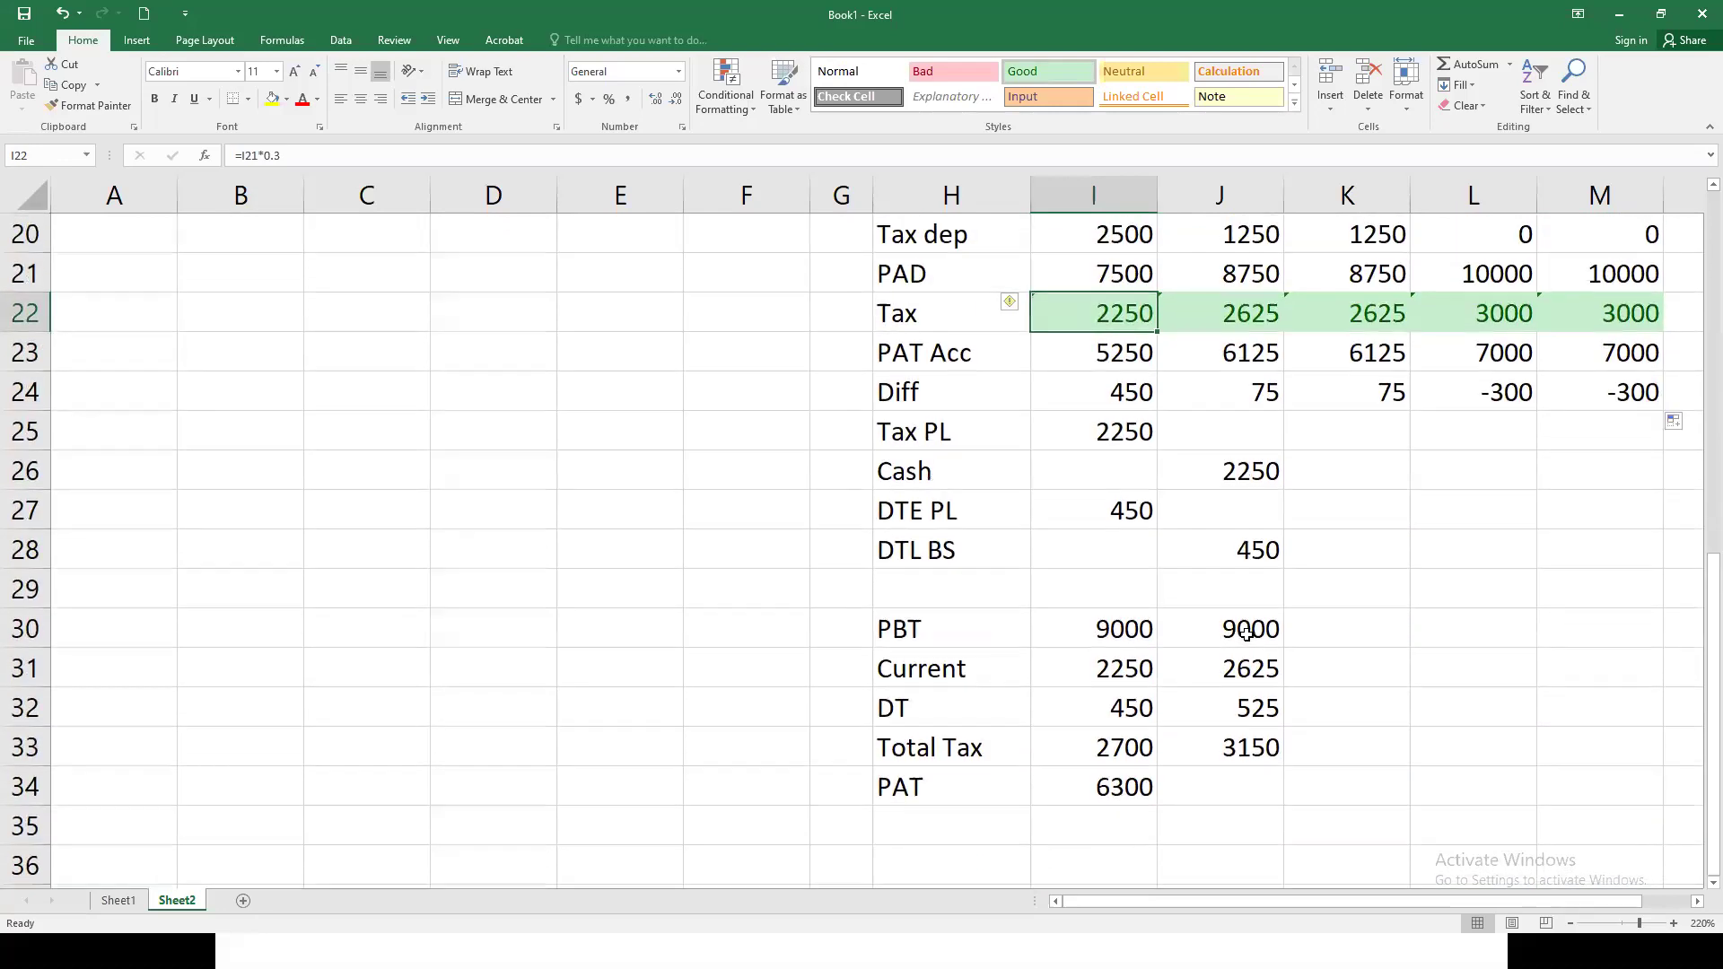
{"action": "scroll", "coordinate": [1120, 673], "scroll_direction": "up", "scroll_amount": 1}
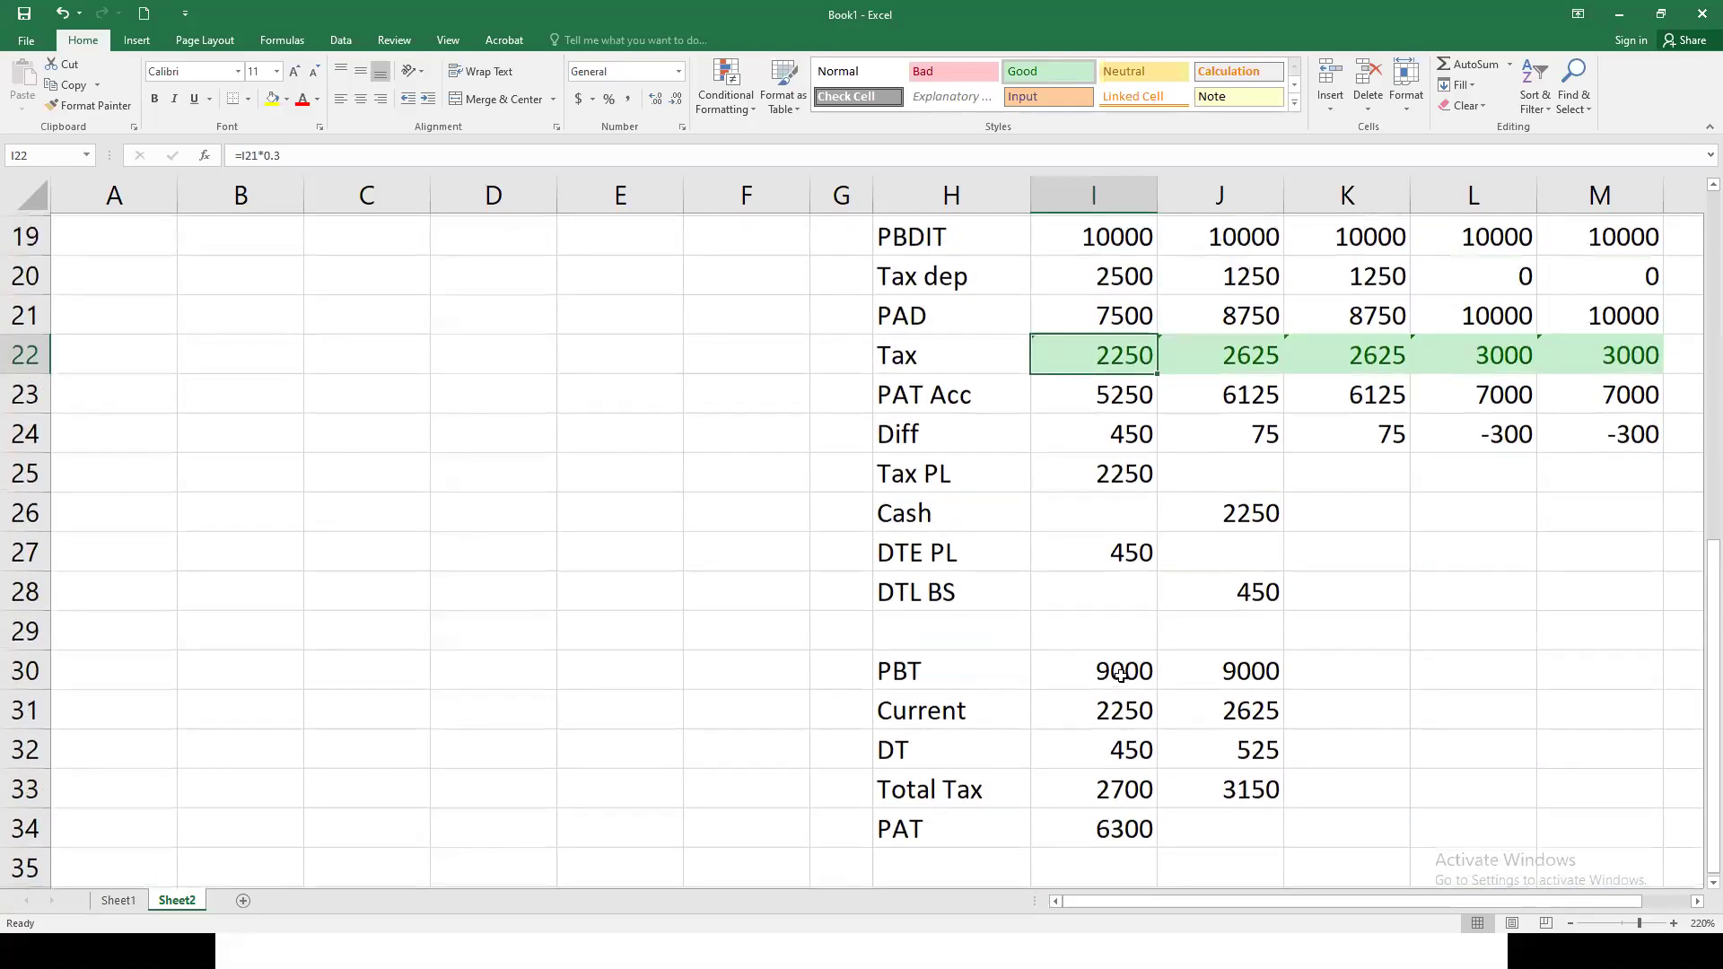
{"action": "scroll", "coordinate": [1120, 674], "scroll_direction": "up", "scroll_amount": 1}
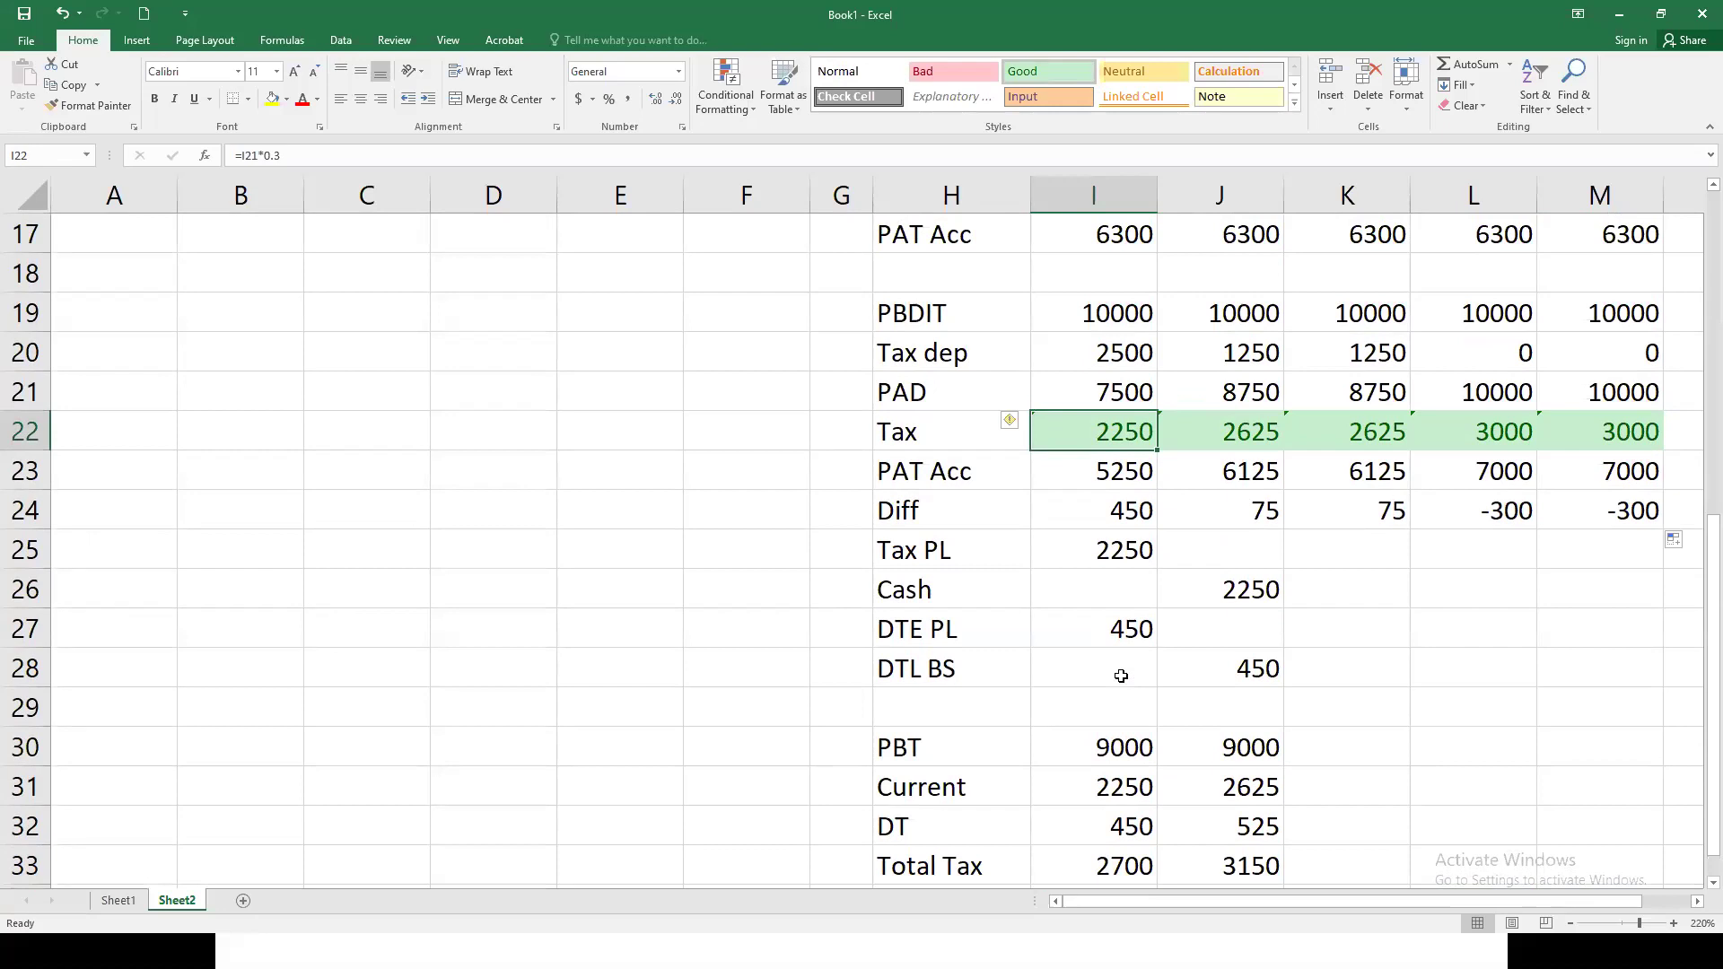
{"action": "scroll", "coordinate": [1120, 676], "scroll_direction": "up", "scroll_amount": 5}
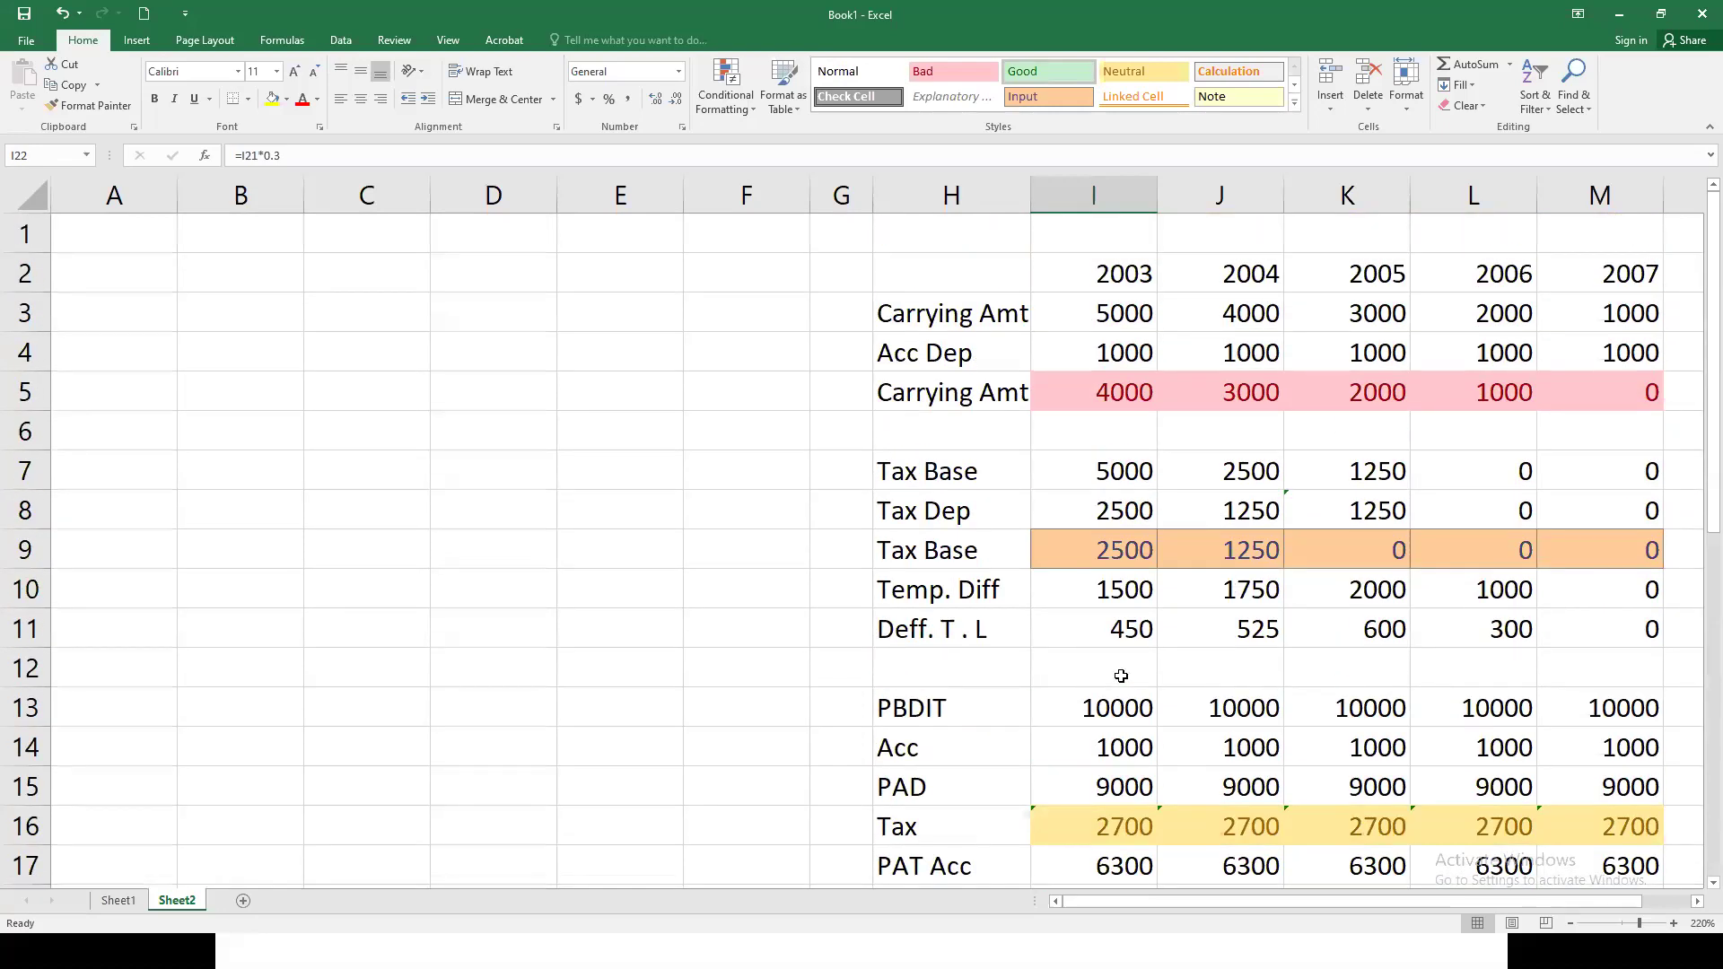
{"action": "left_click", "coordinate": [1121, 631]}
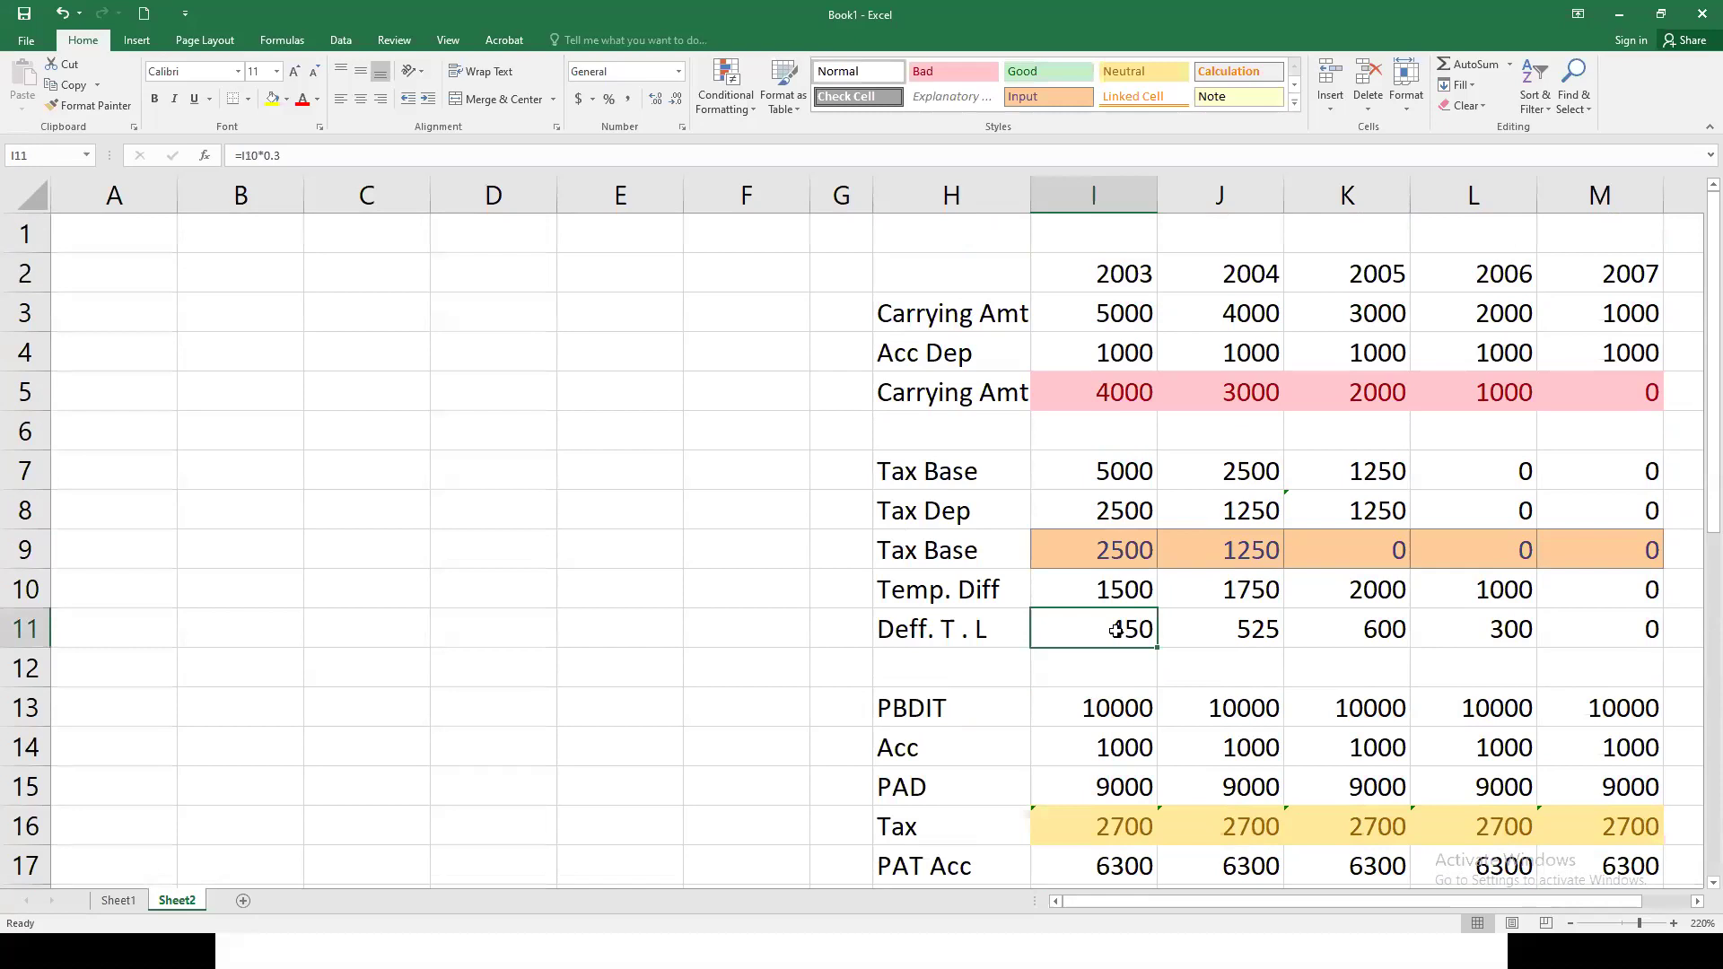
Step: Switch to the LKAS 12 workbook and examine the accounting PAT in E21:F21 and the Deffered Tax Liability in row 14
{"action": "key", "text": "alt+Tab"}
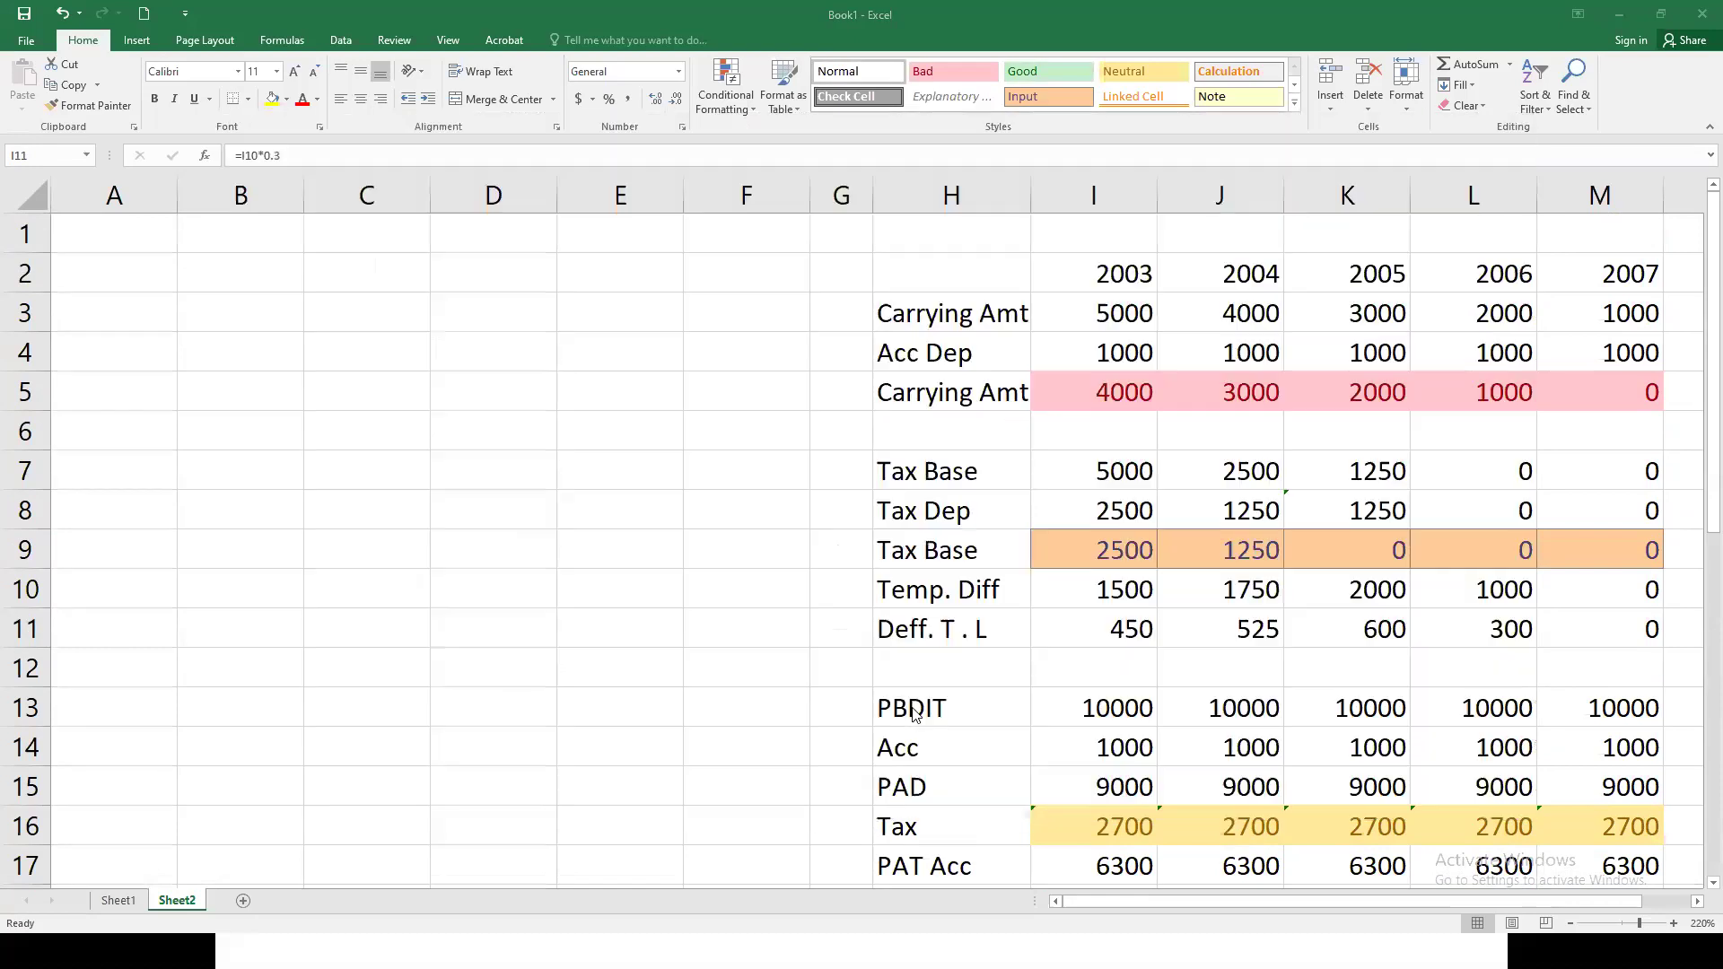
{"action": "key", "text": "alt+Tab"}
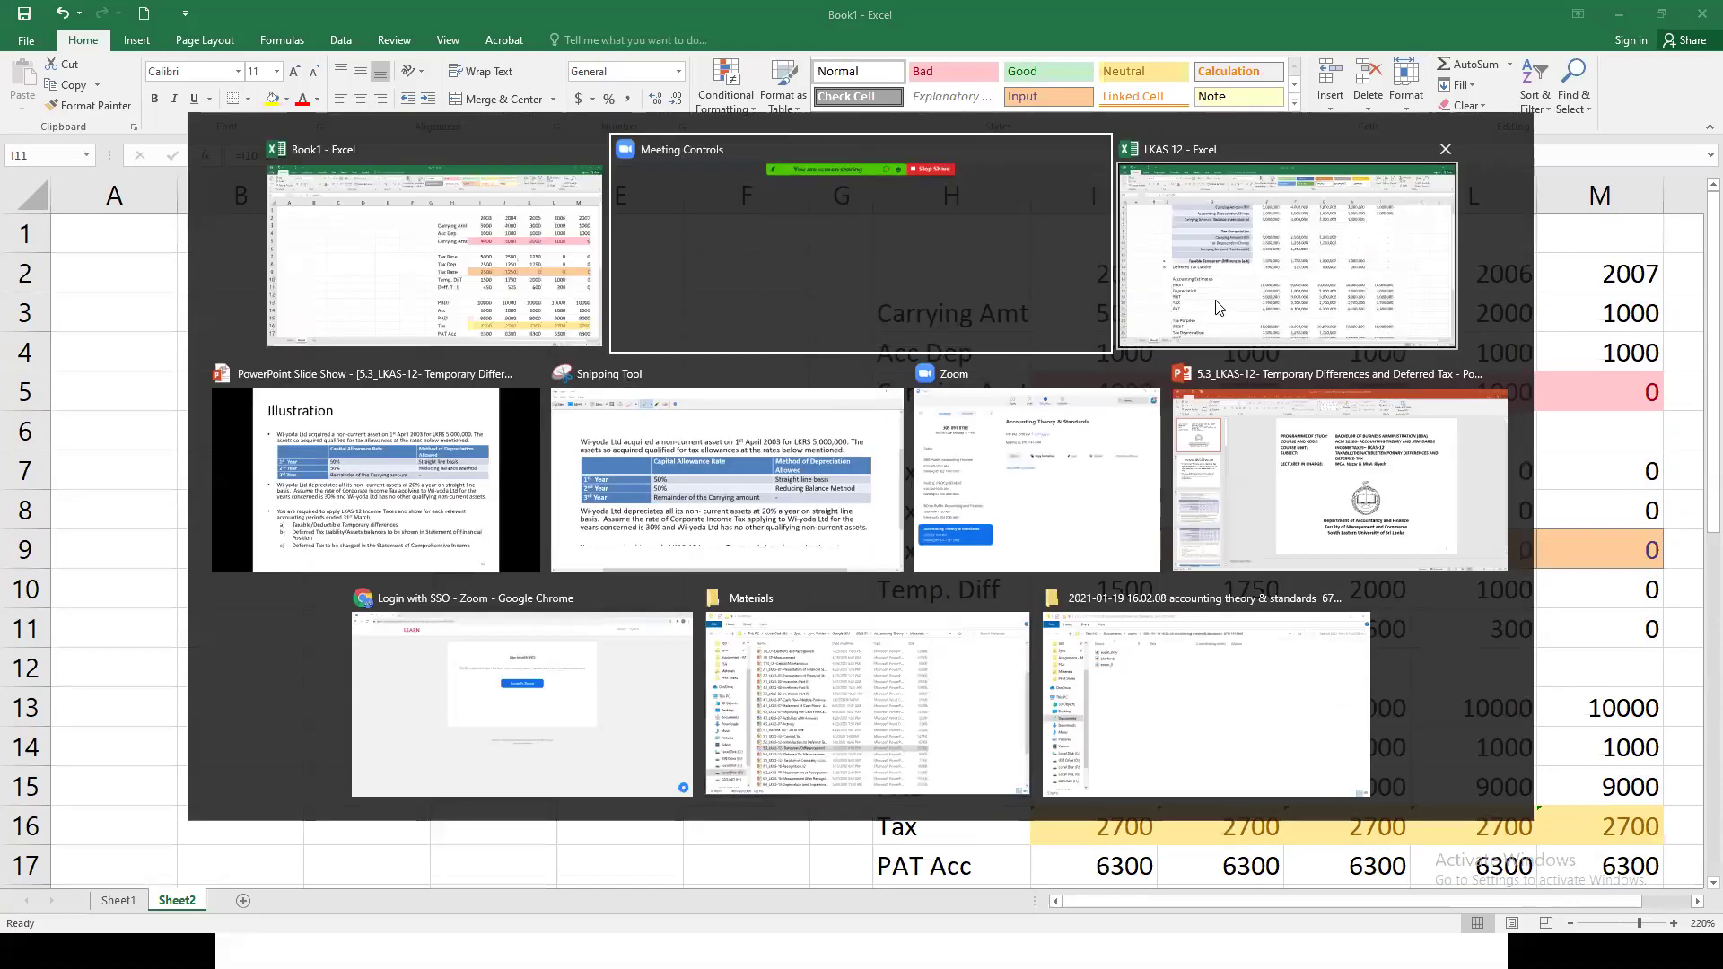
{"action": "left_click", "coordinate": [1207, 316]}
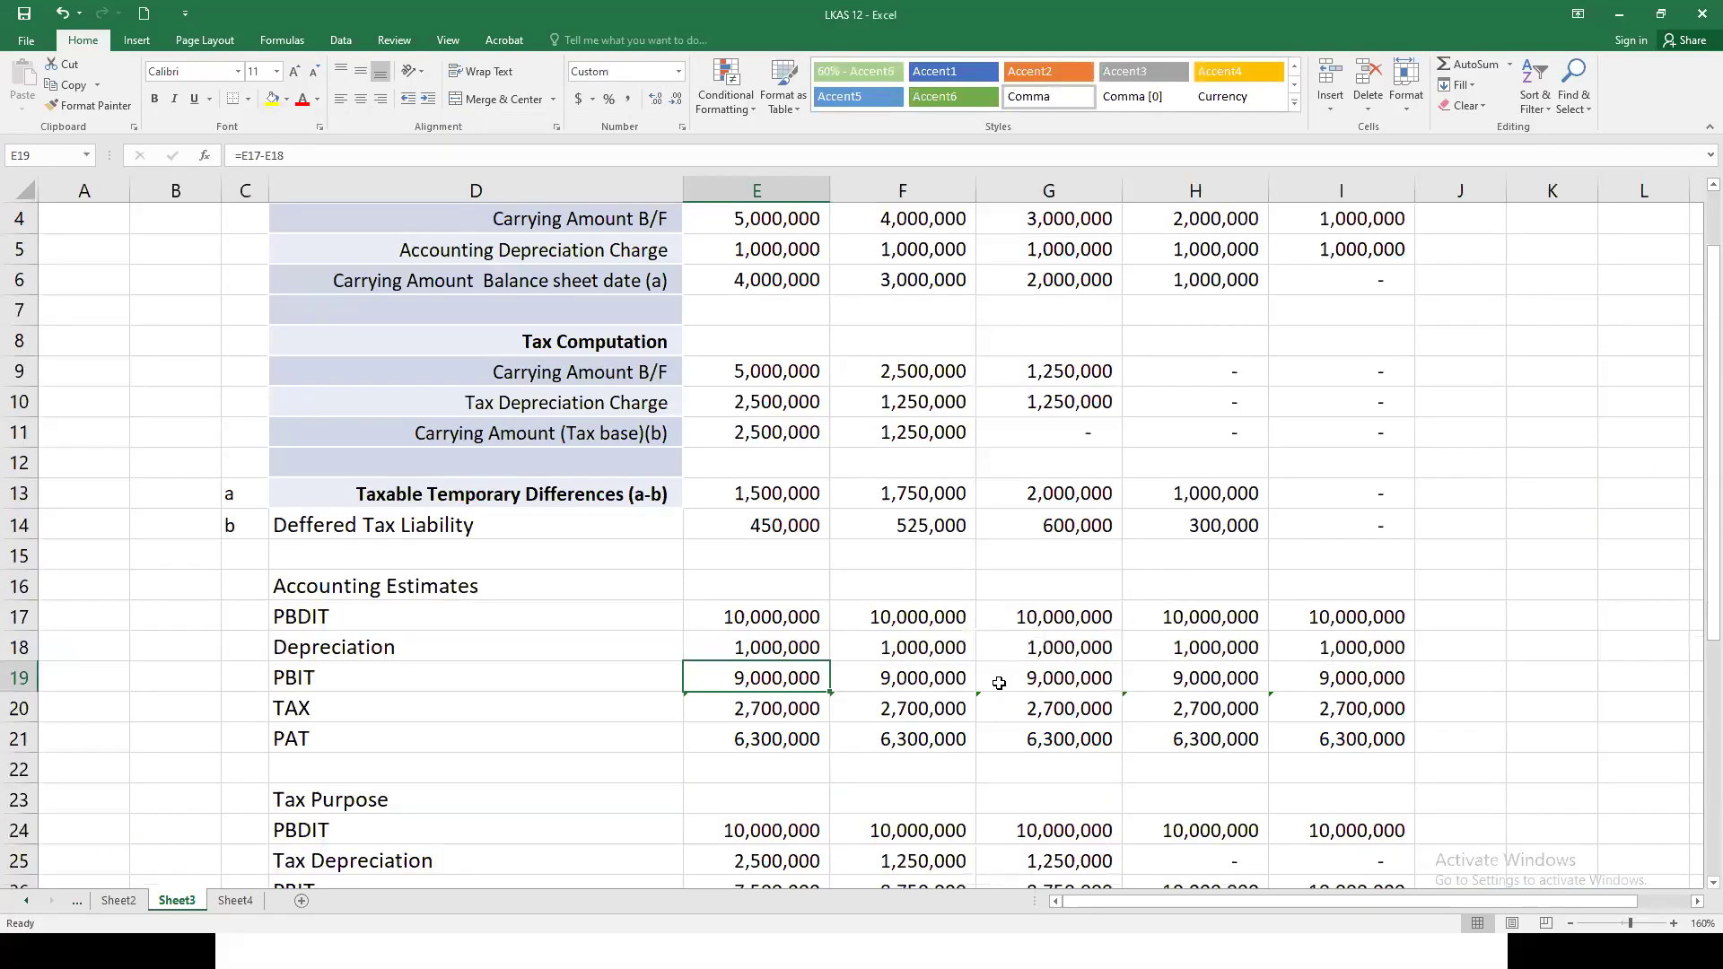
{"action": "scroll", "coordinate": [999, 683], "scroll_direction": "down", "scroll_amount": 3}
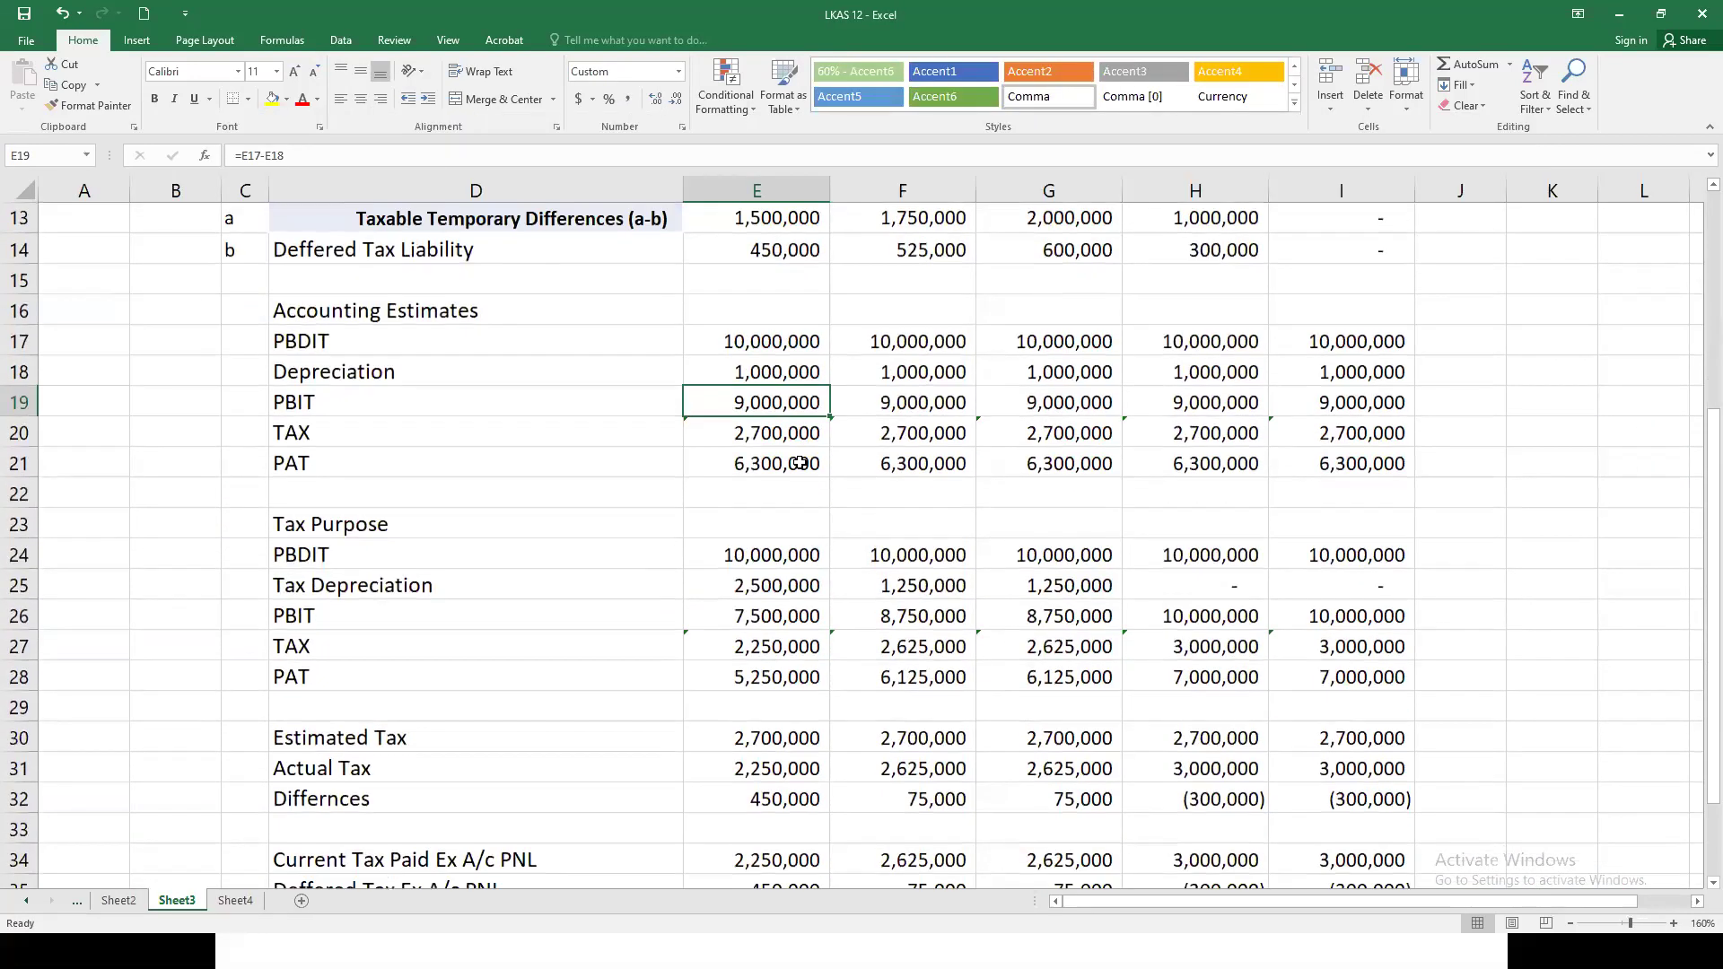
{"action": "left_click", "coordinate": [800, 463]}
{"action": "left_click", "coordinate": [898, 463]}
{"action": "scroll", "coordinate": [890, 527], "scroll_direction": "up", "scroll_amount": 1}
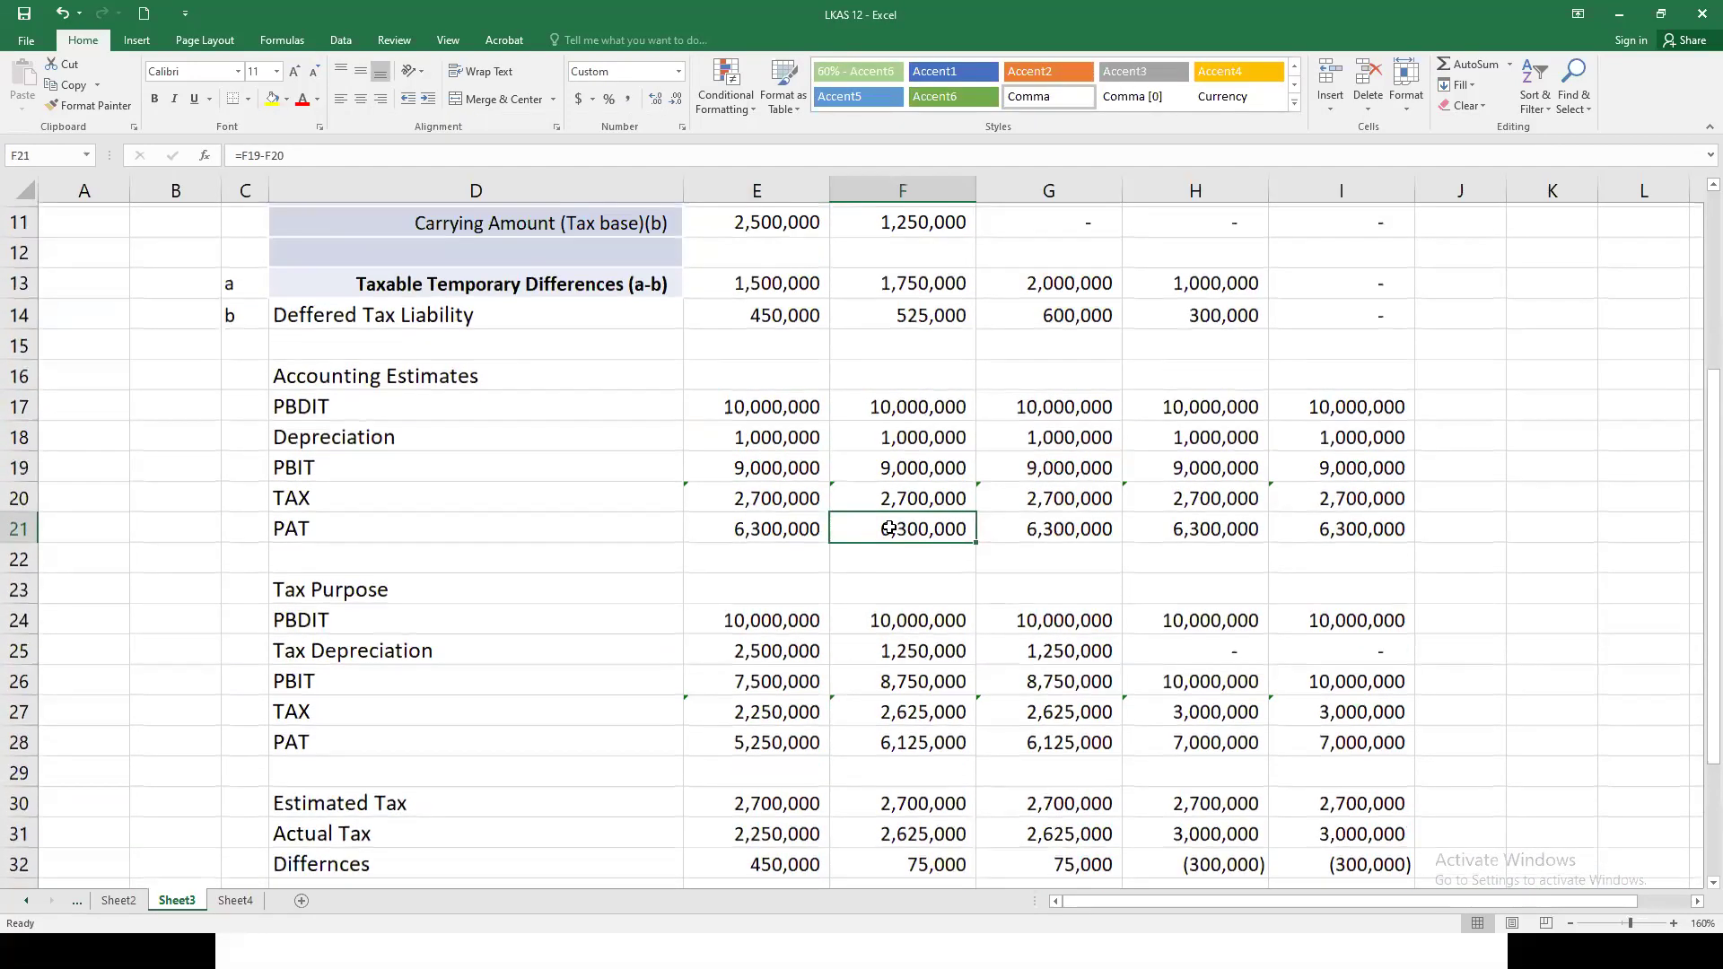
{"action": "scroll", "coordinate": [892, 439], "scroll_direction": "up", "scroll_amount": 1}
{"action": "left_click", "coordinate": [1026, 433]}
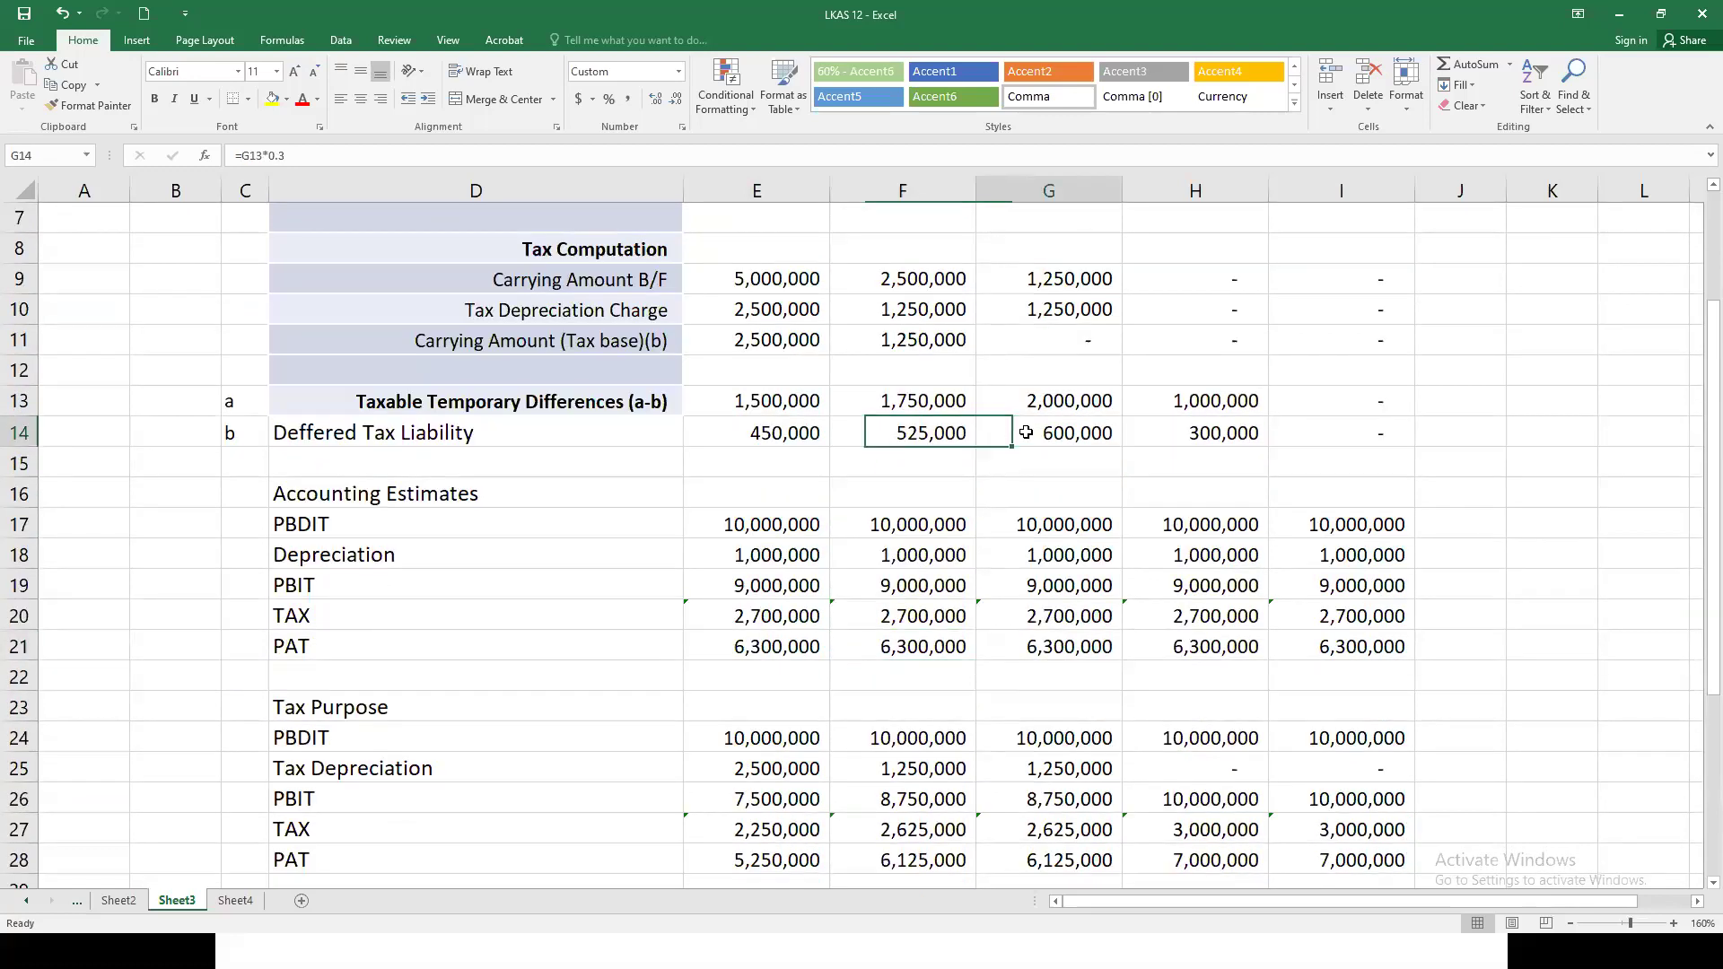
{"action": "left_click", "coordinate": [1155, 432]}
Step: Trace the 2004 tax difference from TAX in F20 and F27 through Differnces in F32 to the deferred tax amounts in F35 and F37
{"action": "scroll", "coordinate": [865, 498], "scroll_direction": "down", "scroll_amount": 2}
{"action": "scroll", "coordinate": [864, 500], "scroll_direction": "down", "scroll_amount": 1}
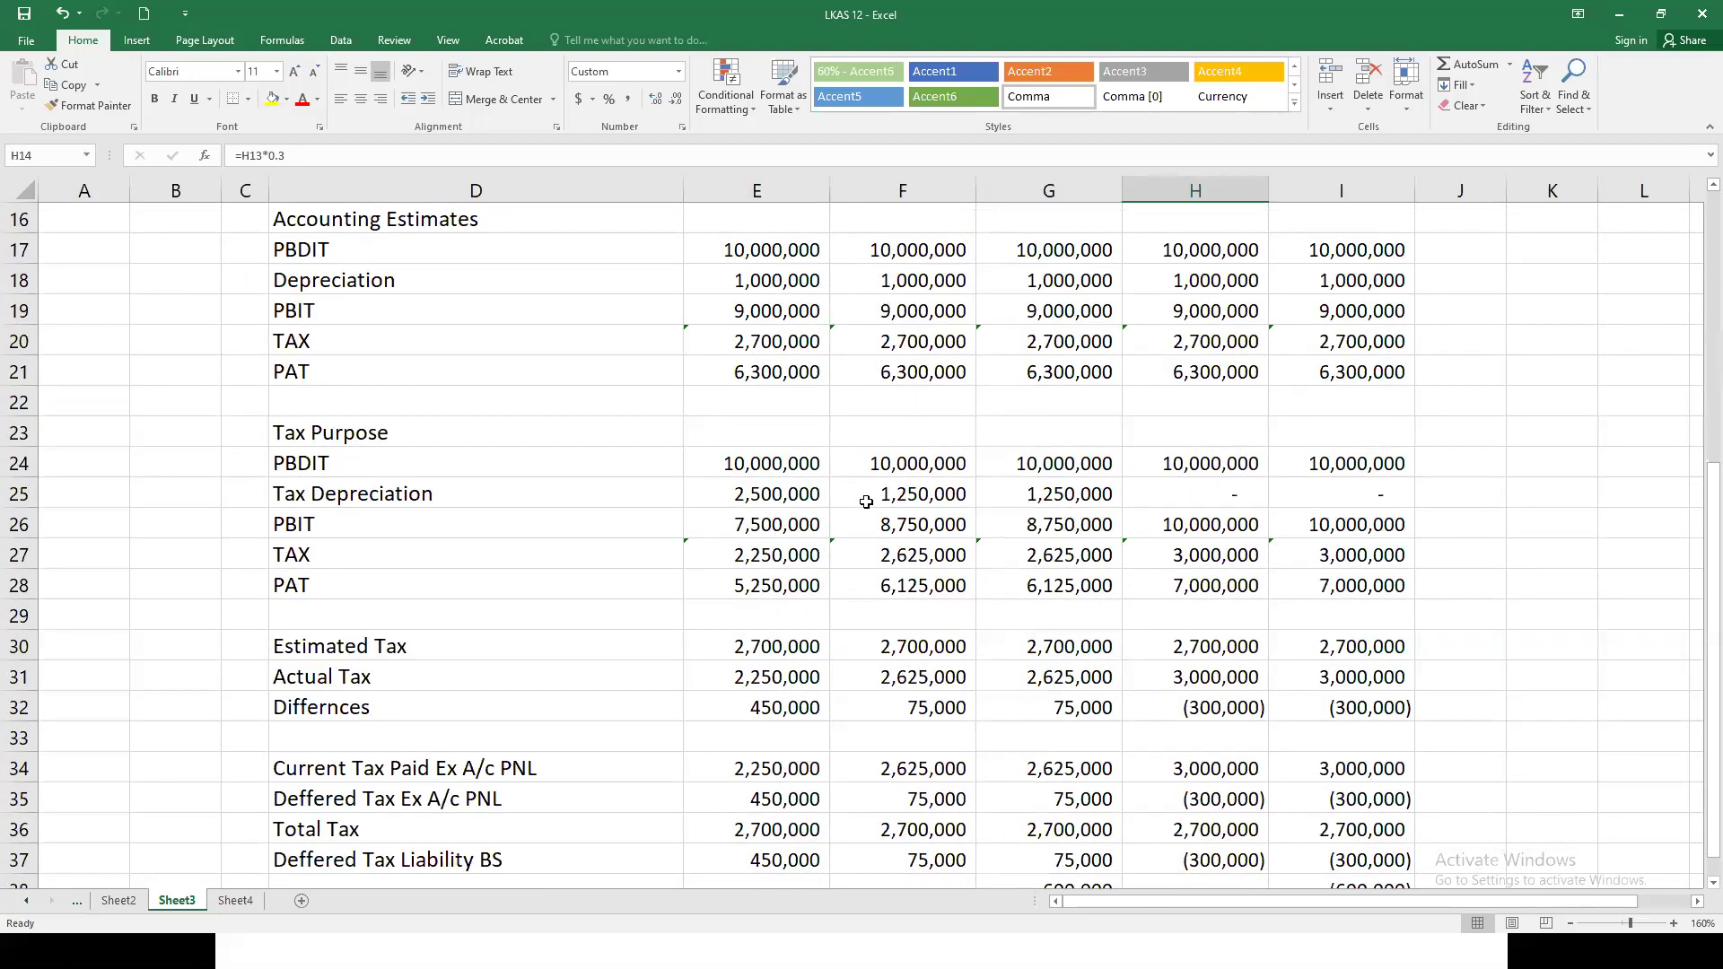
{"action": "scroll", "coordinate": [749, 422], "scroll_direction": "down", "scroll_amount": 1}
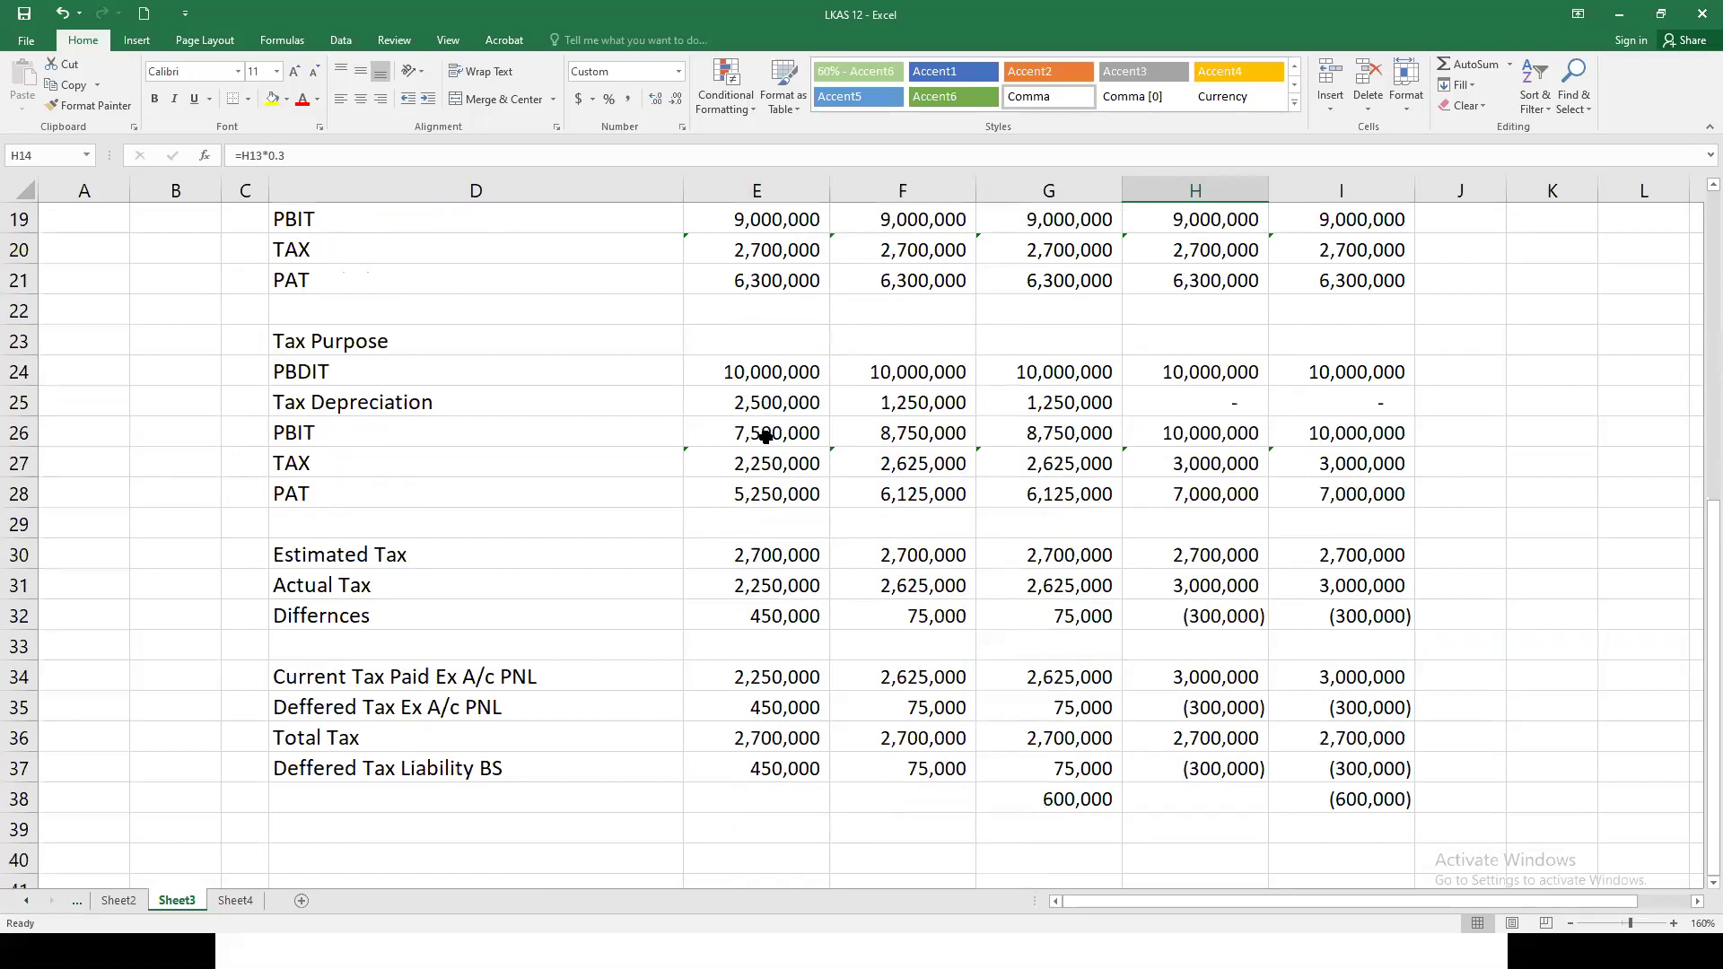
{"action": "left_click", "coordinate": [890, 463]}
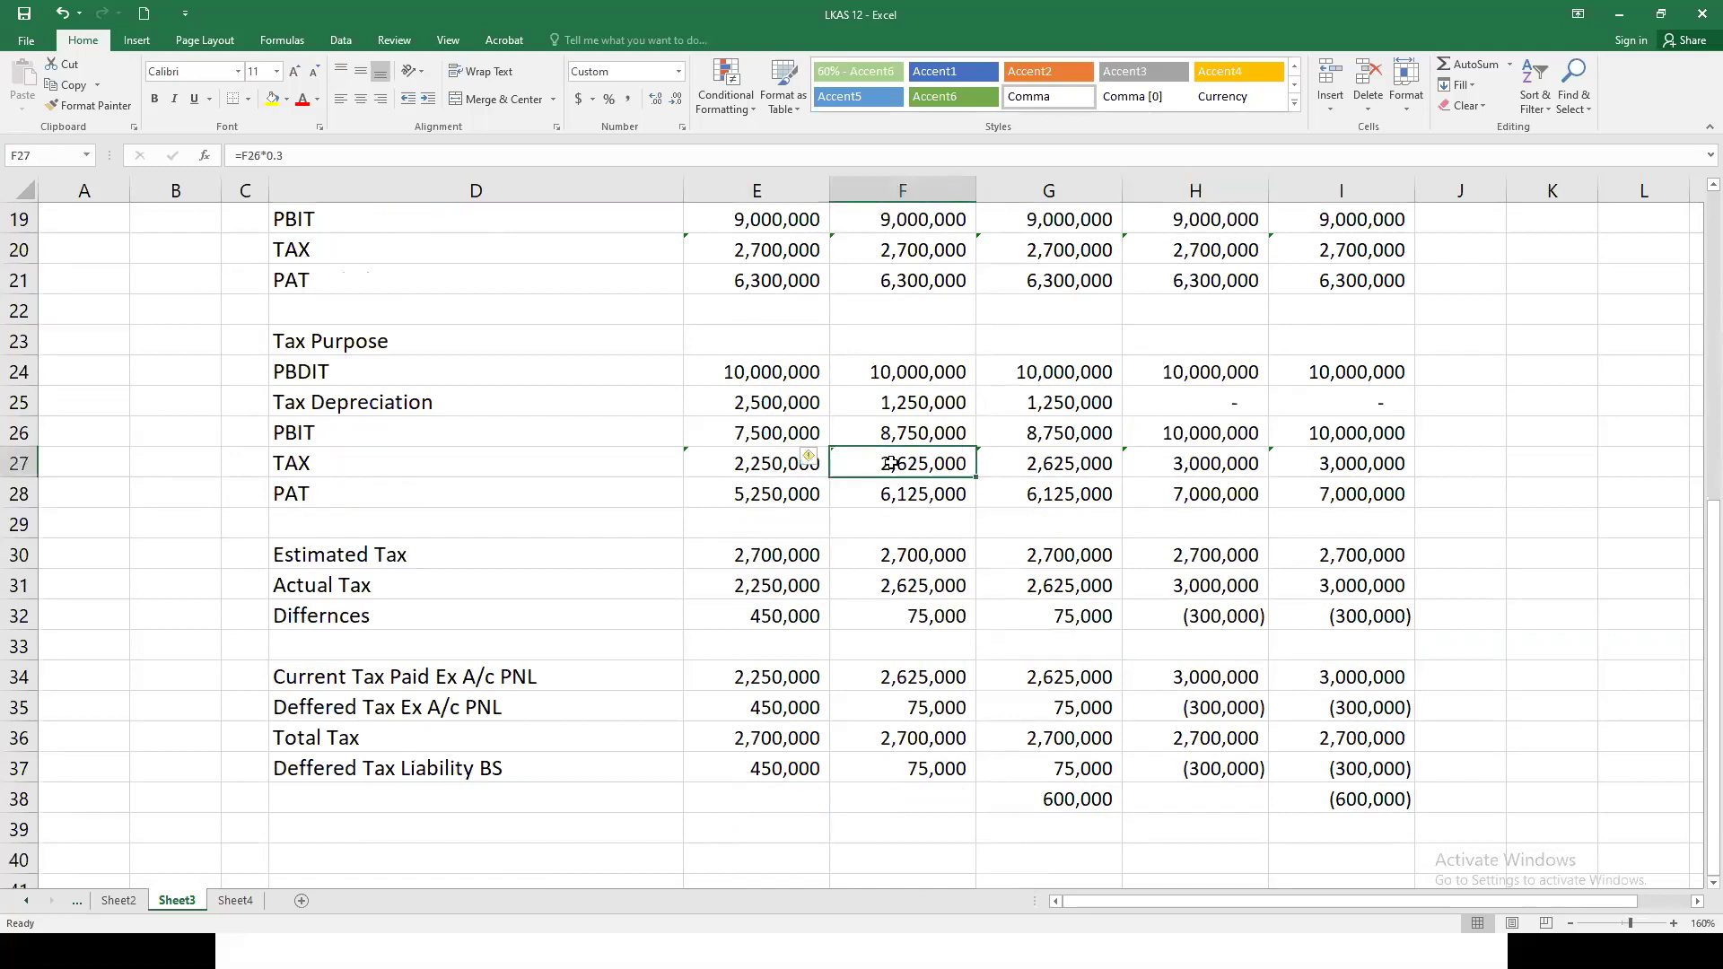
{"action": "left_click", "coordinate": [1023, 474]}
{"action": "left_click", "coordinate": [924, 585]}
{"action": "left_click", "coordinate": [933, 254]}
{"action": "left_click", "coordinate": [918, 461]}
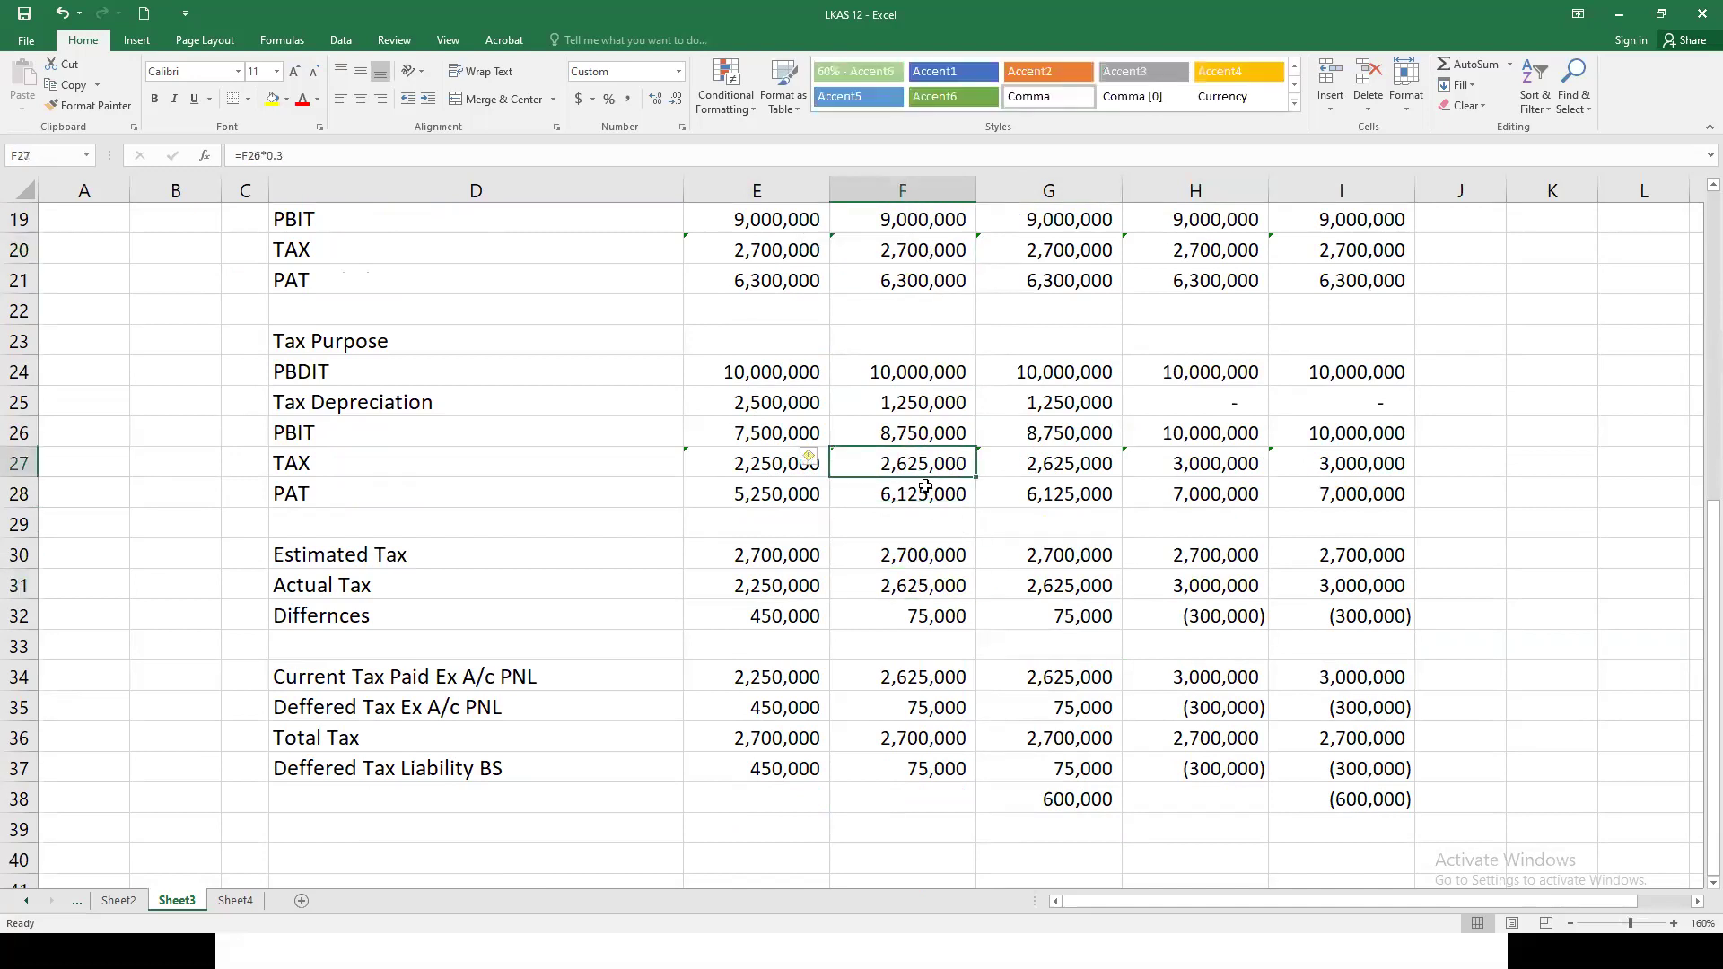
{"action": "left_click", "coordinate": [929, 621]}
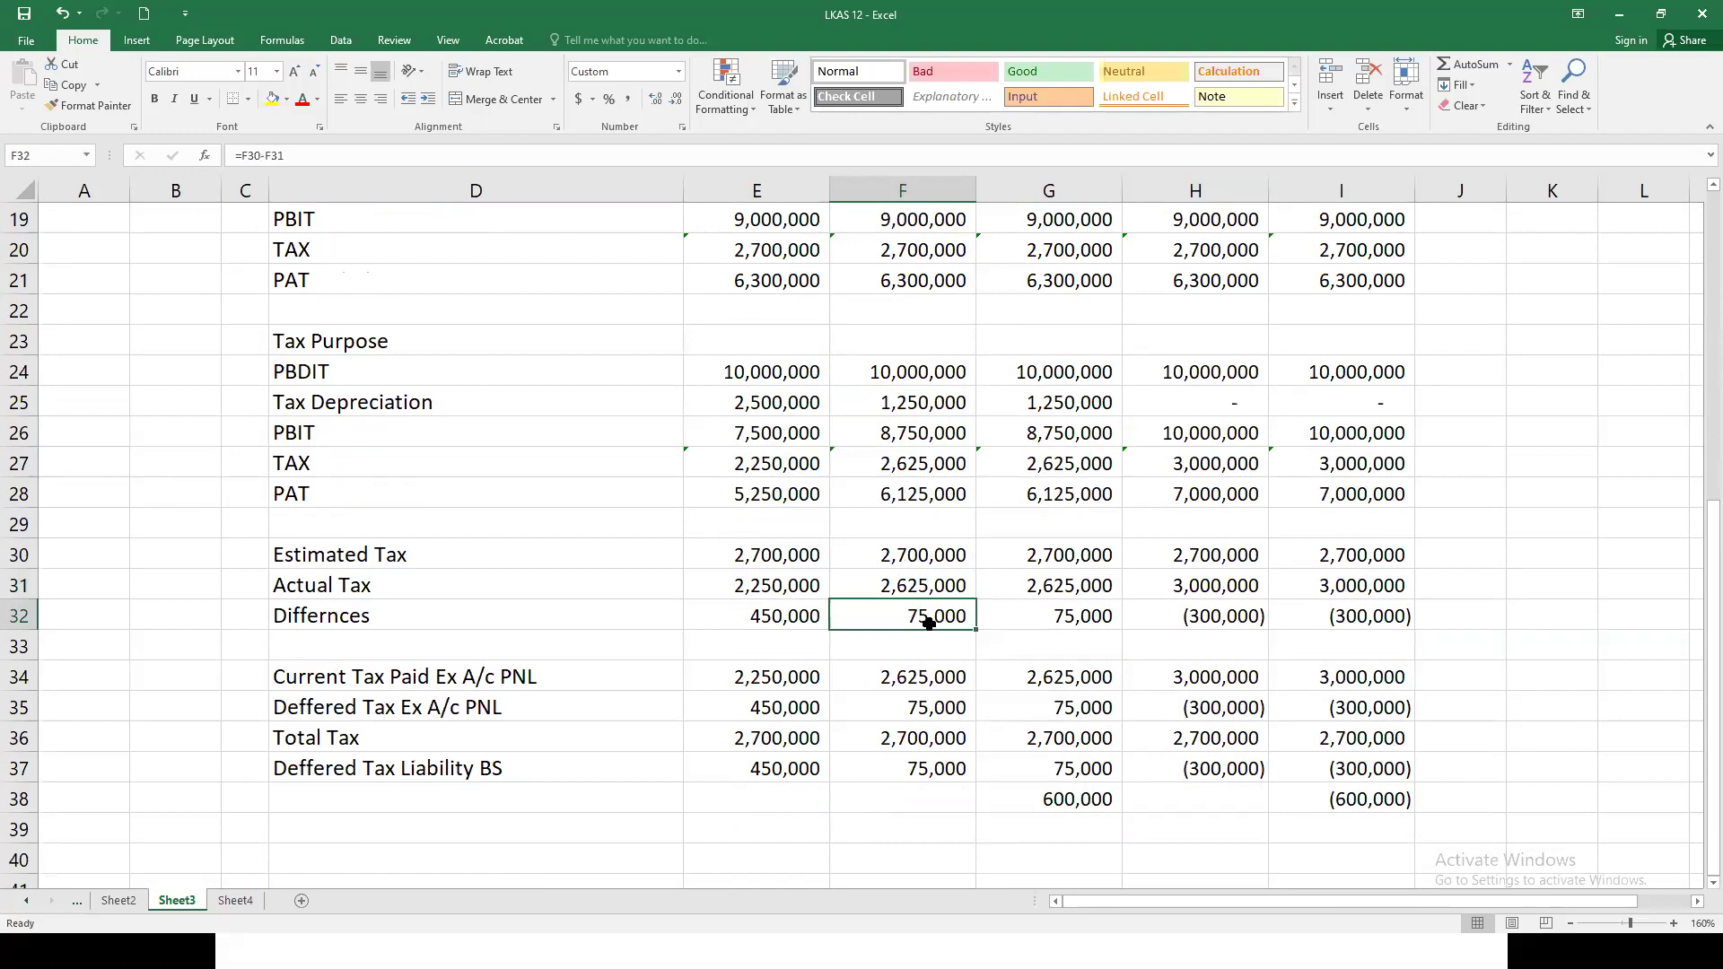
{"action": "left_click", "coordinate": [931, 704]}
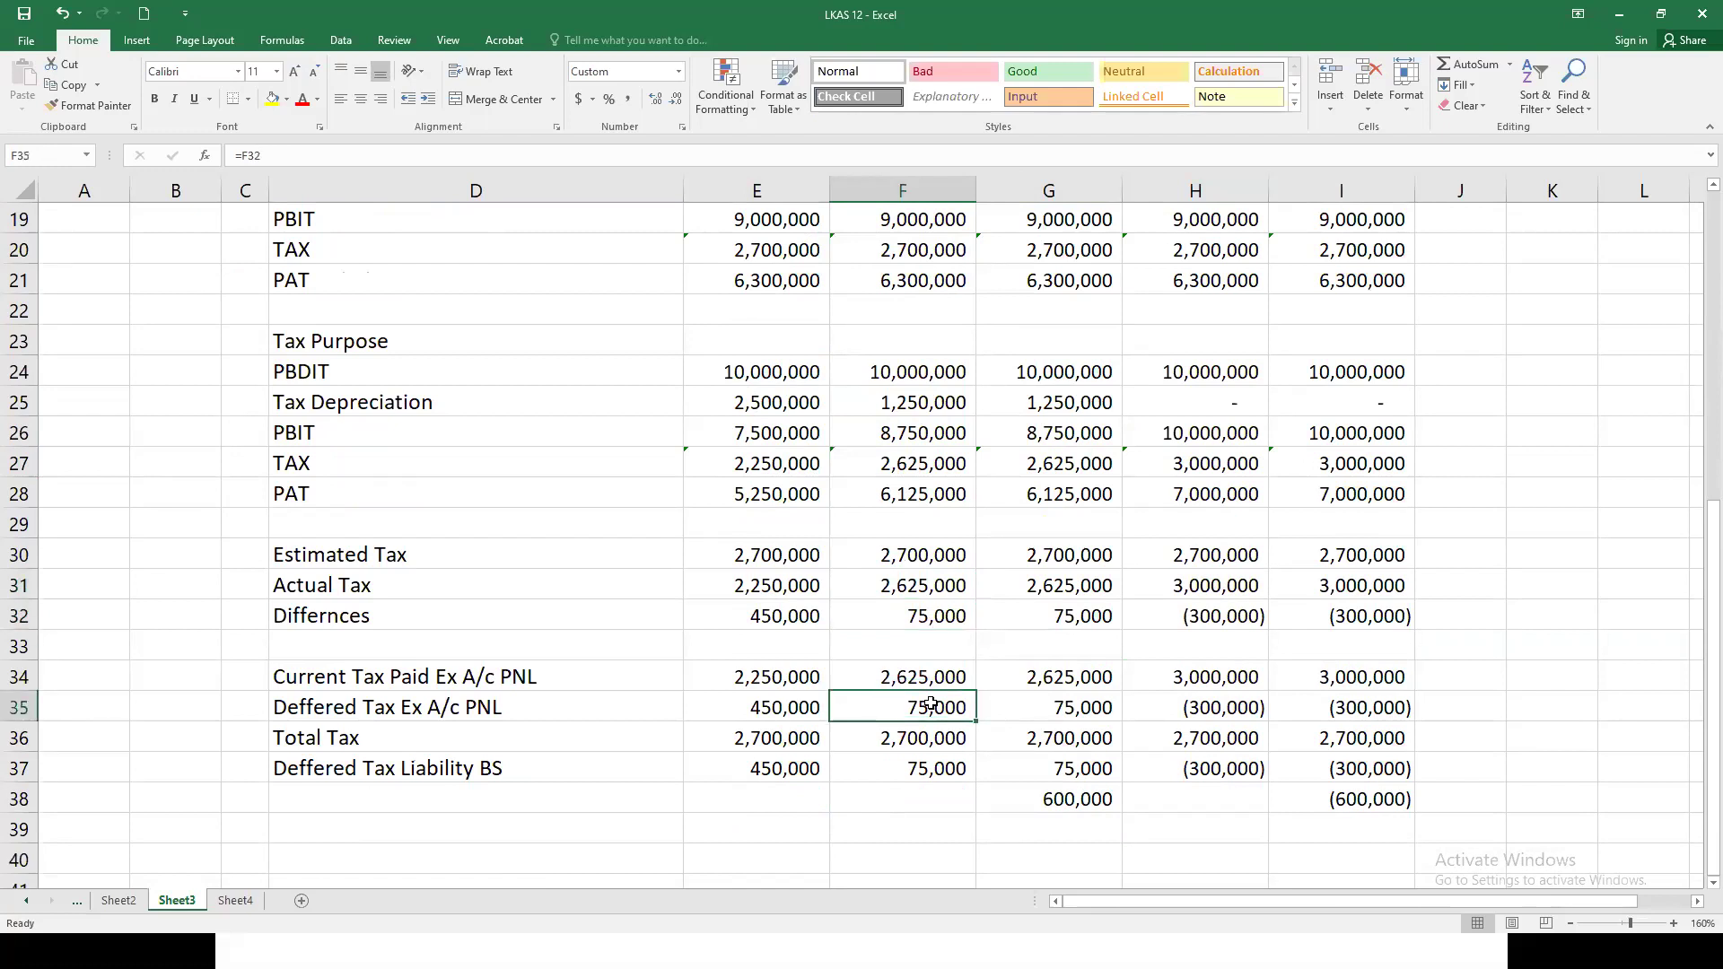
{"action": "left_click", "coordinate": [929, 770]}
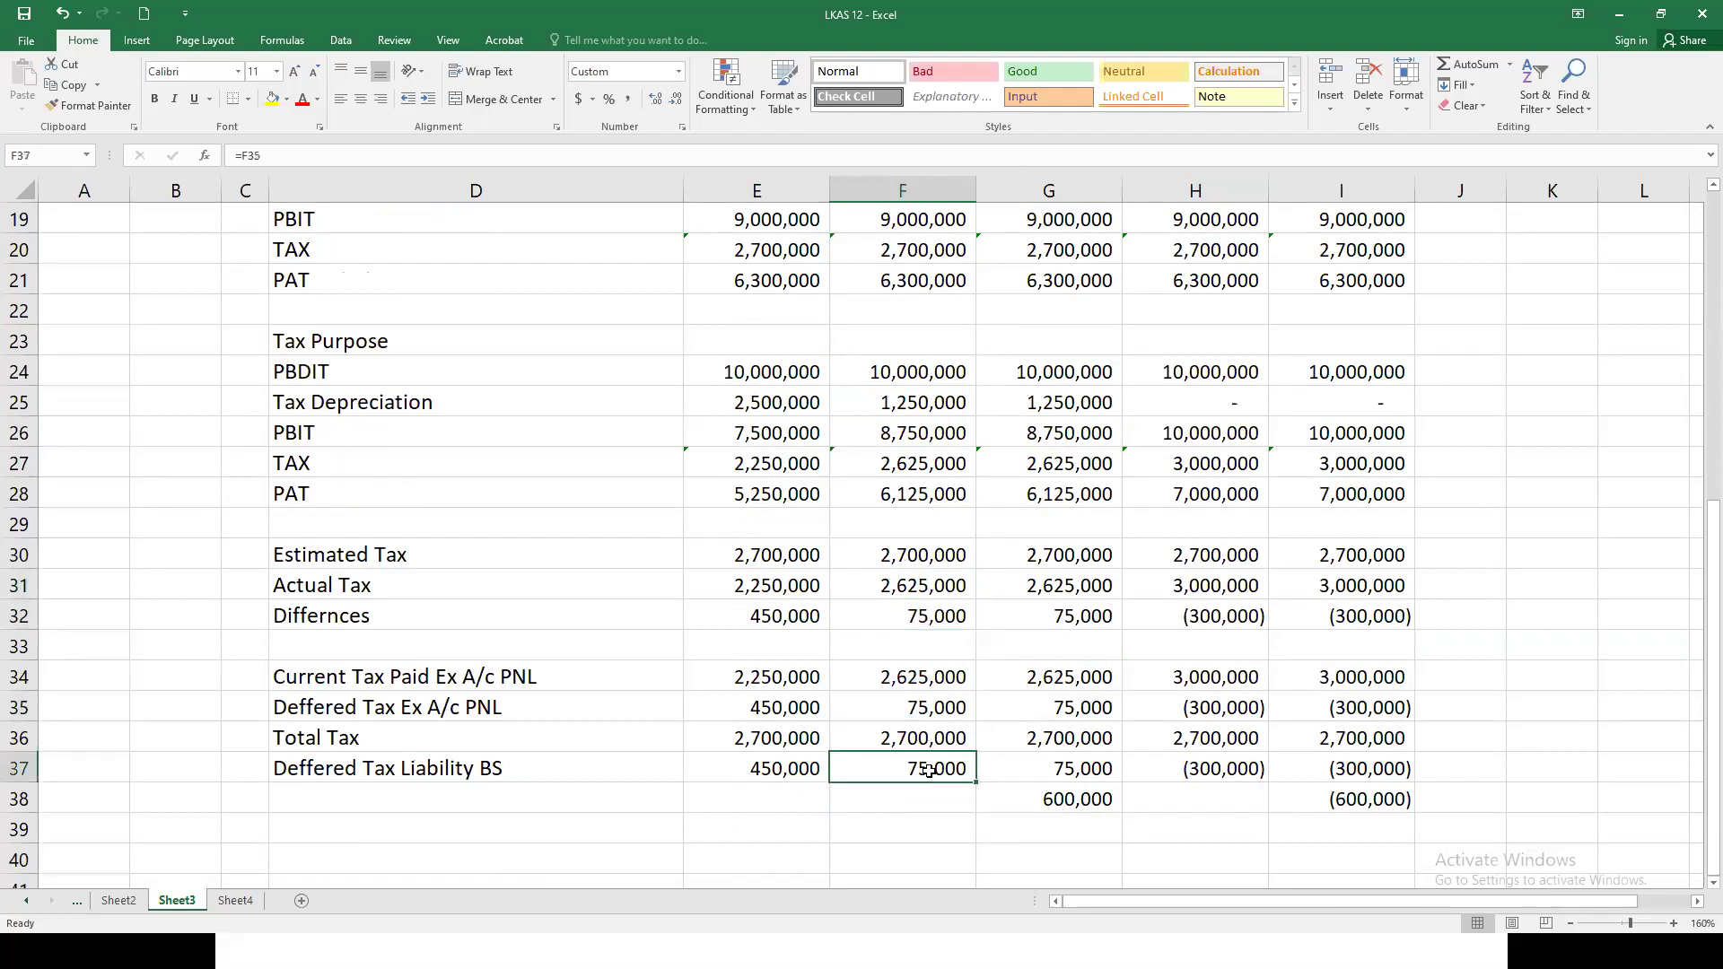
Step: Compare the 2014 Deffered Tax Ex A/c PNL in F35 with the Deffered Tax Liability in row 14
{"action": "left_click", "coordinate": [940, 711]}
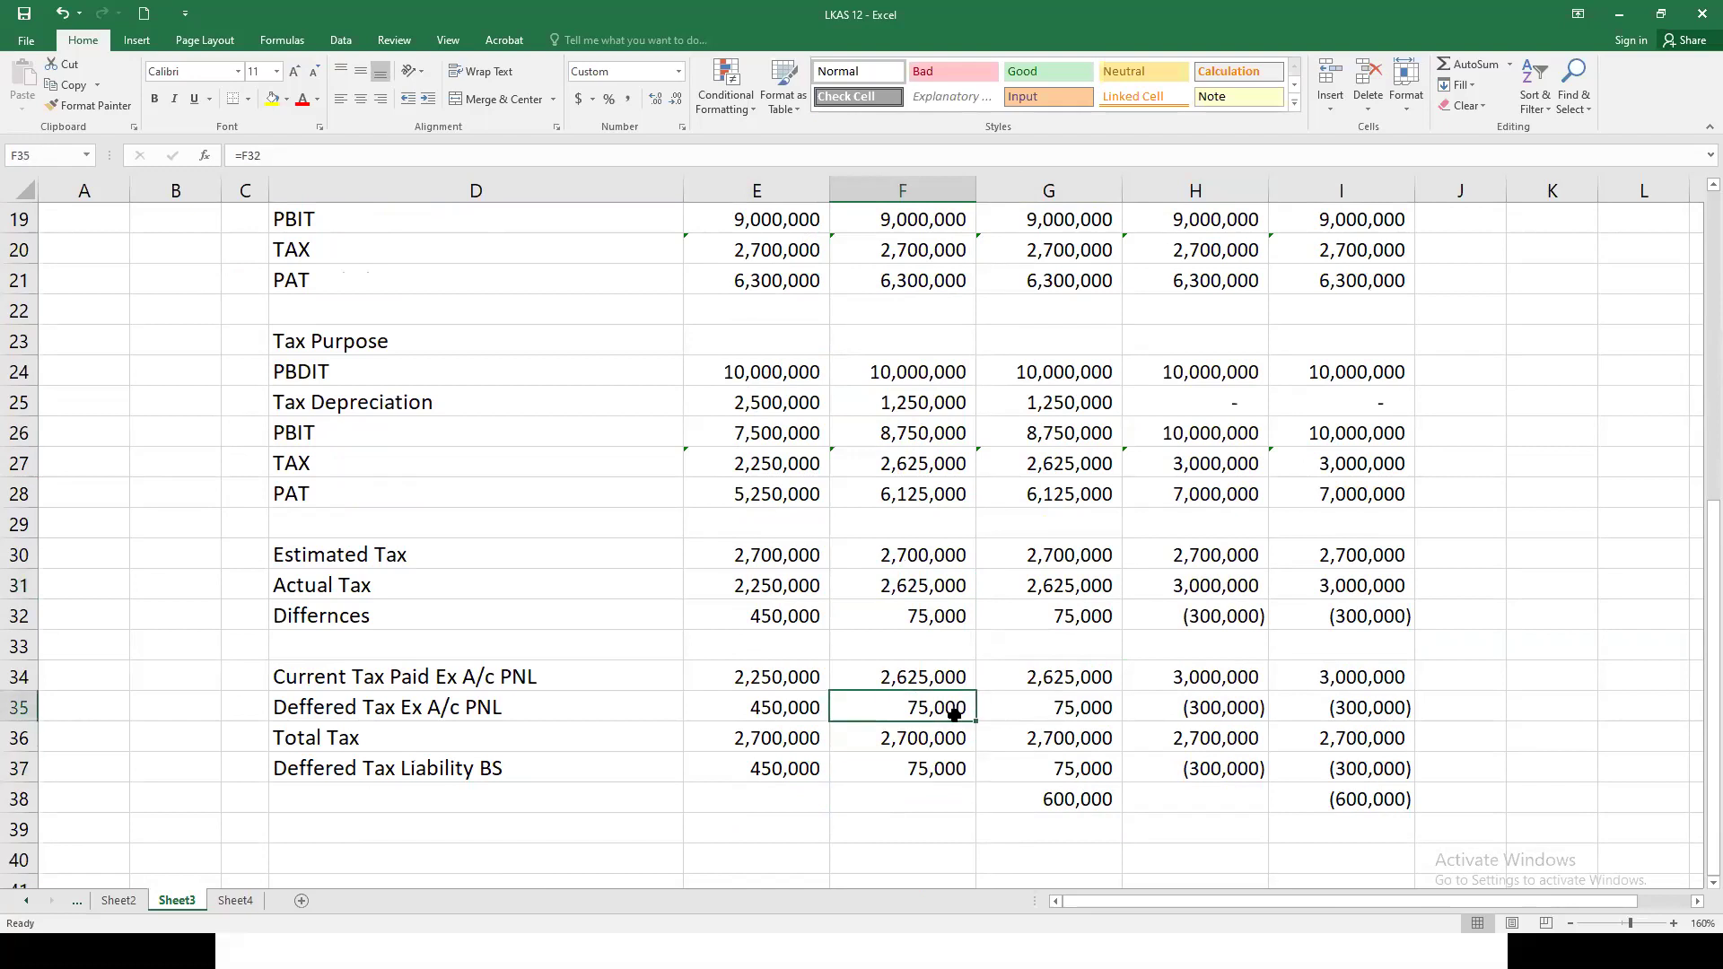
{"action": "scroll", "coordinate": [954, 713], "scroll_direction": "up", "scroll_amount": 3}
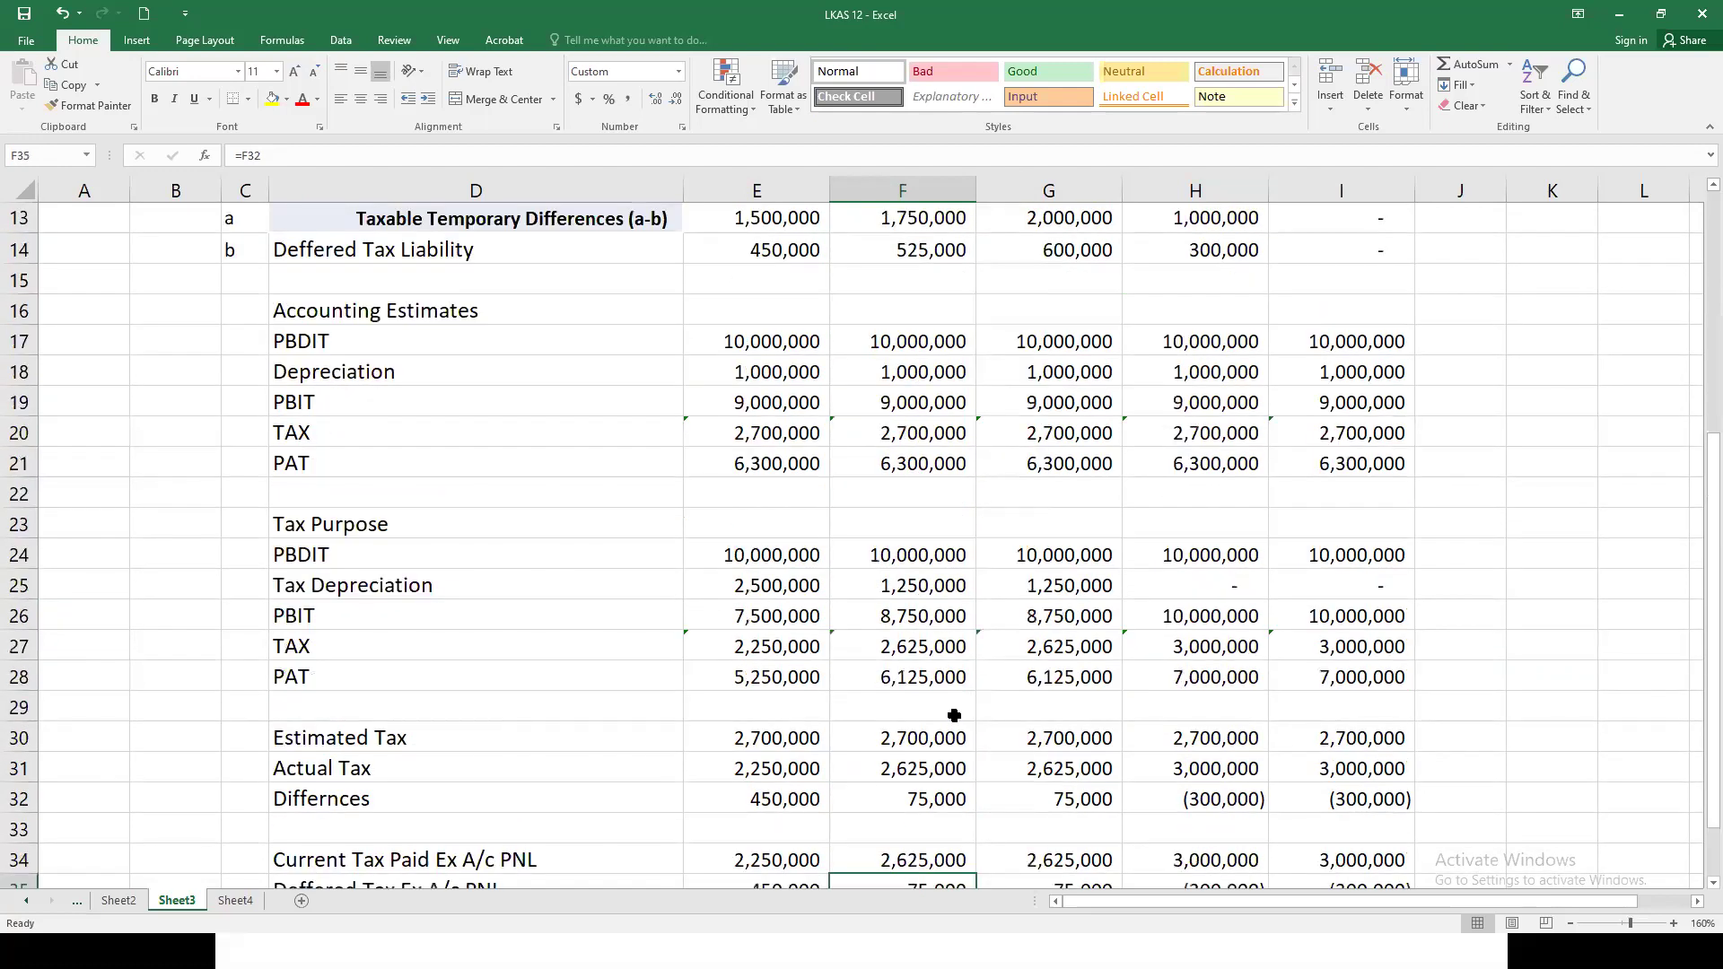
{"action": "scroll", "coordinate": [954, 713], "scroll_direction": "up", "scroll_amount": 1}
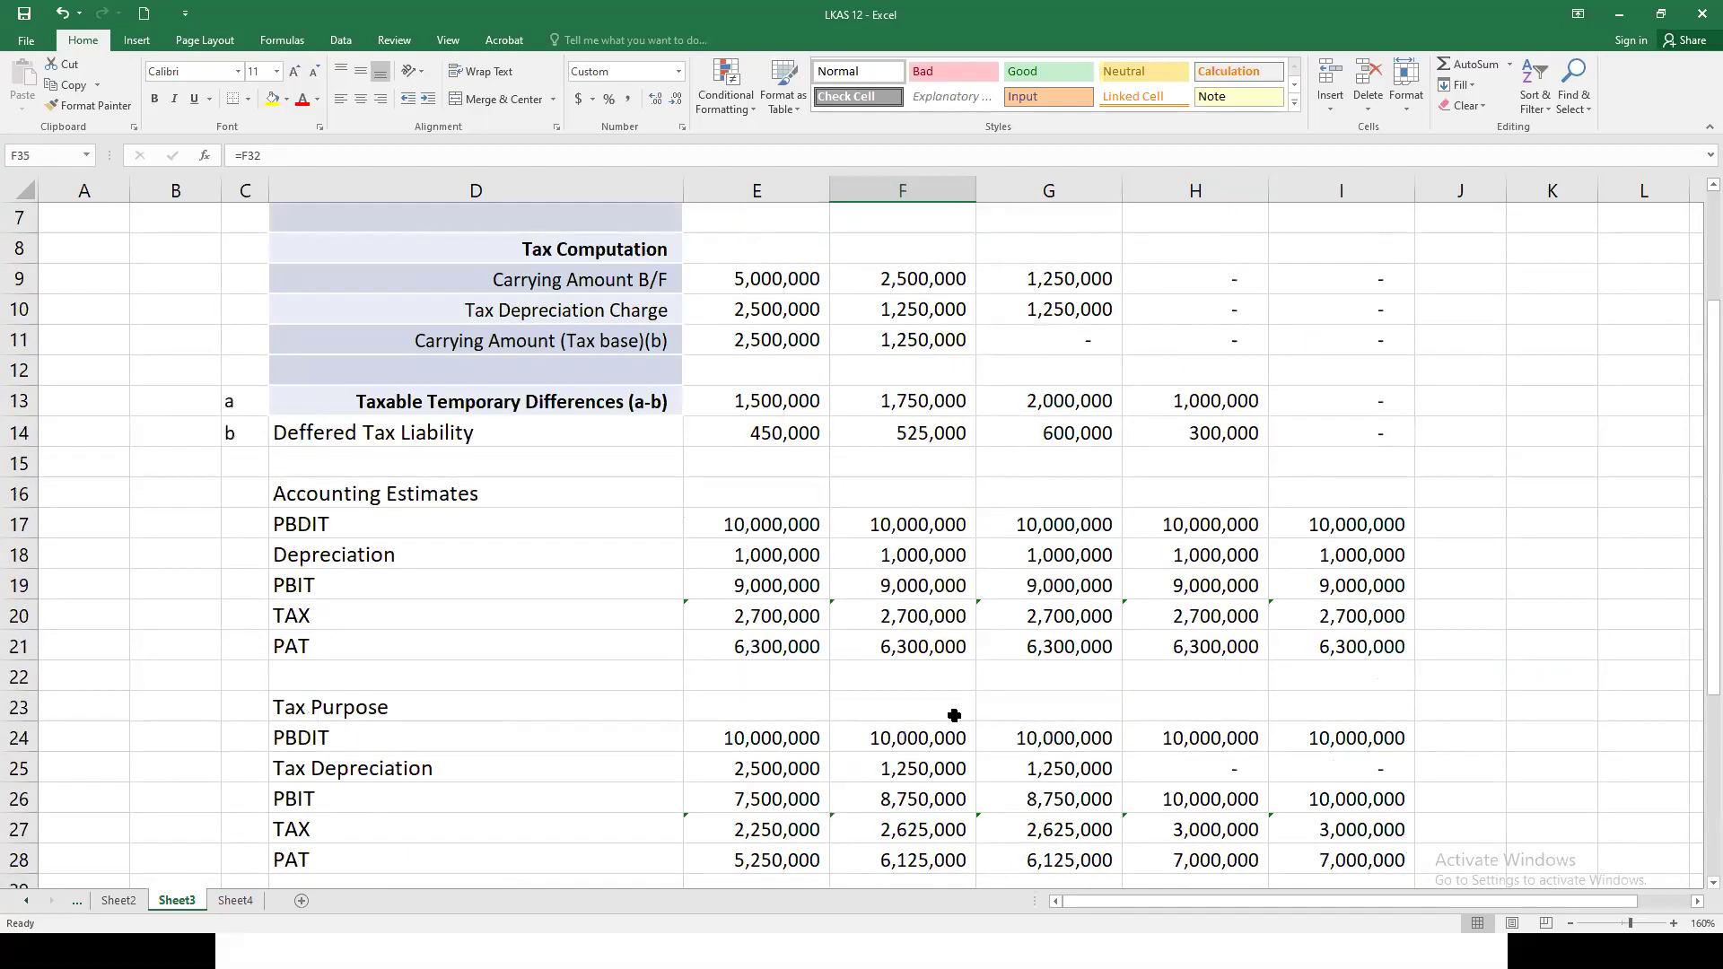
{"action": "scroll", "coordinate": [954, 715], "scroll_direction": "up", "scroll_amount": 2}
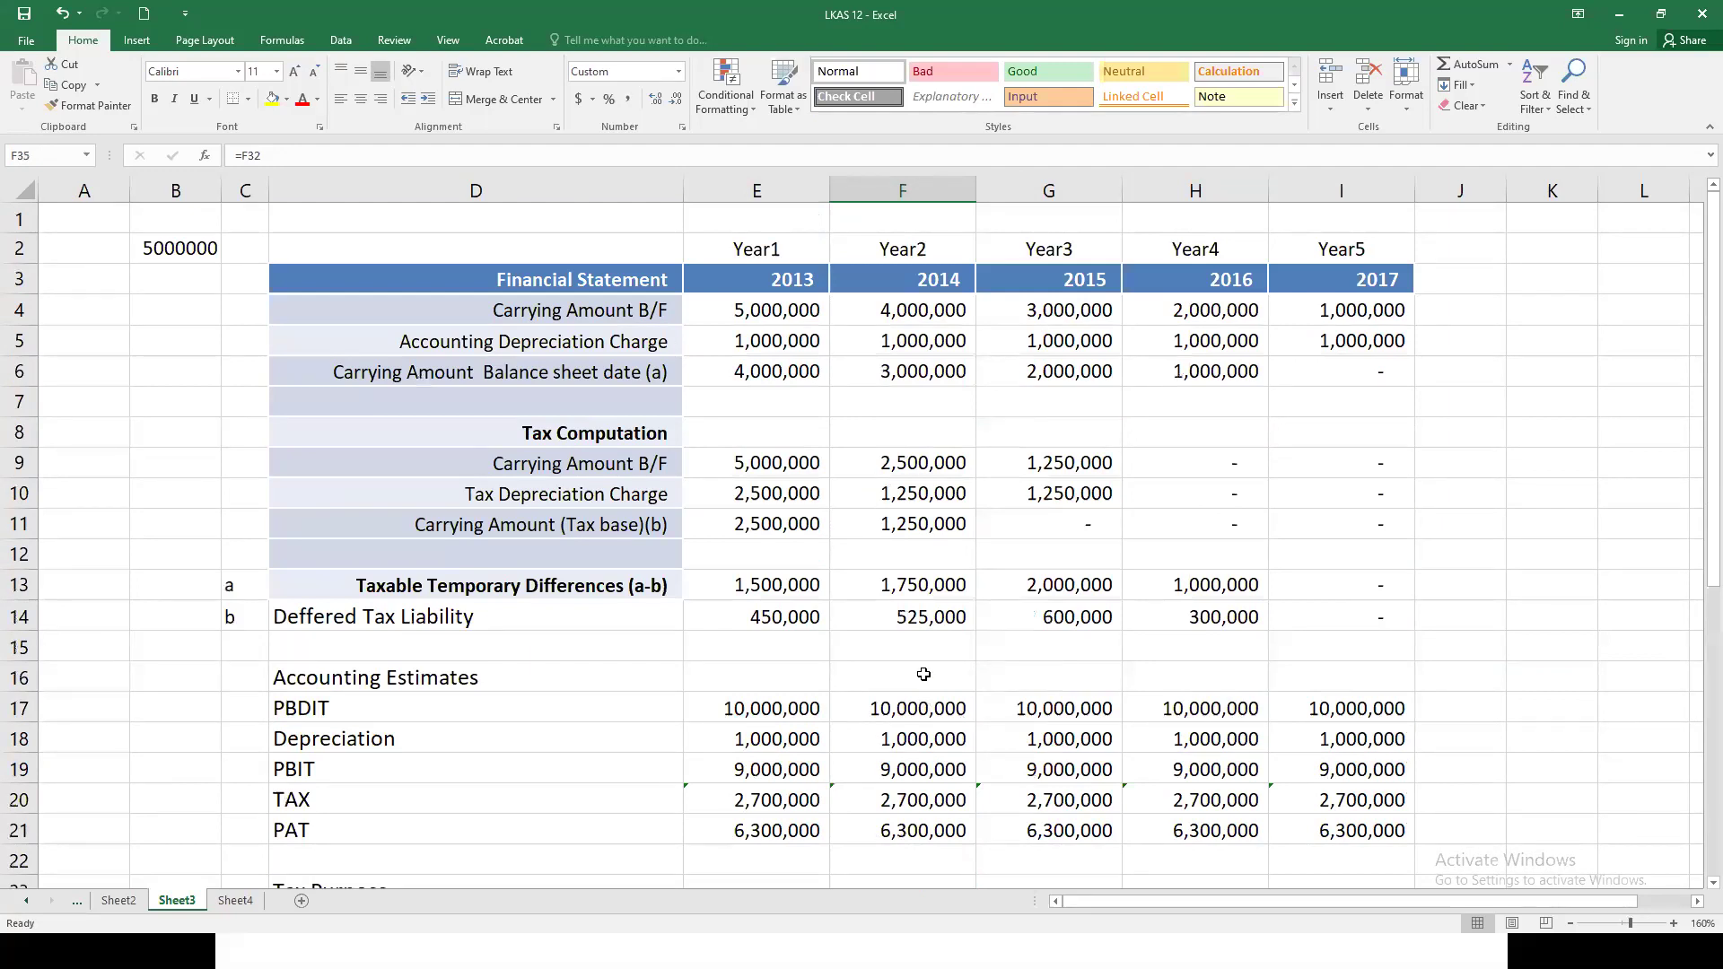
Step: Switch to the Book1 workbook and examine the 2003 Diff in I24 and the tax computation's 2004 Tax in J22
{"action": "key", "text": "super+Tab"}
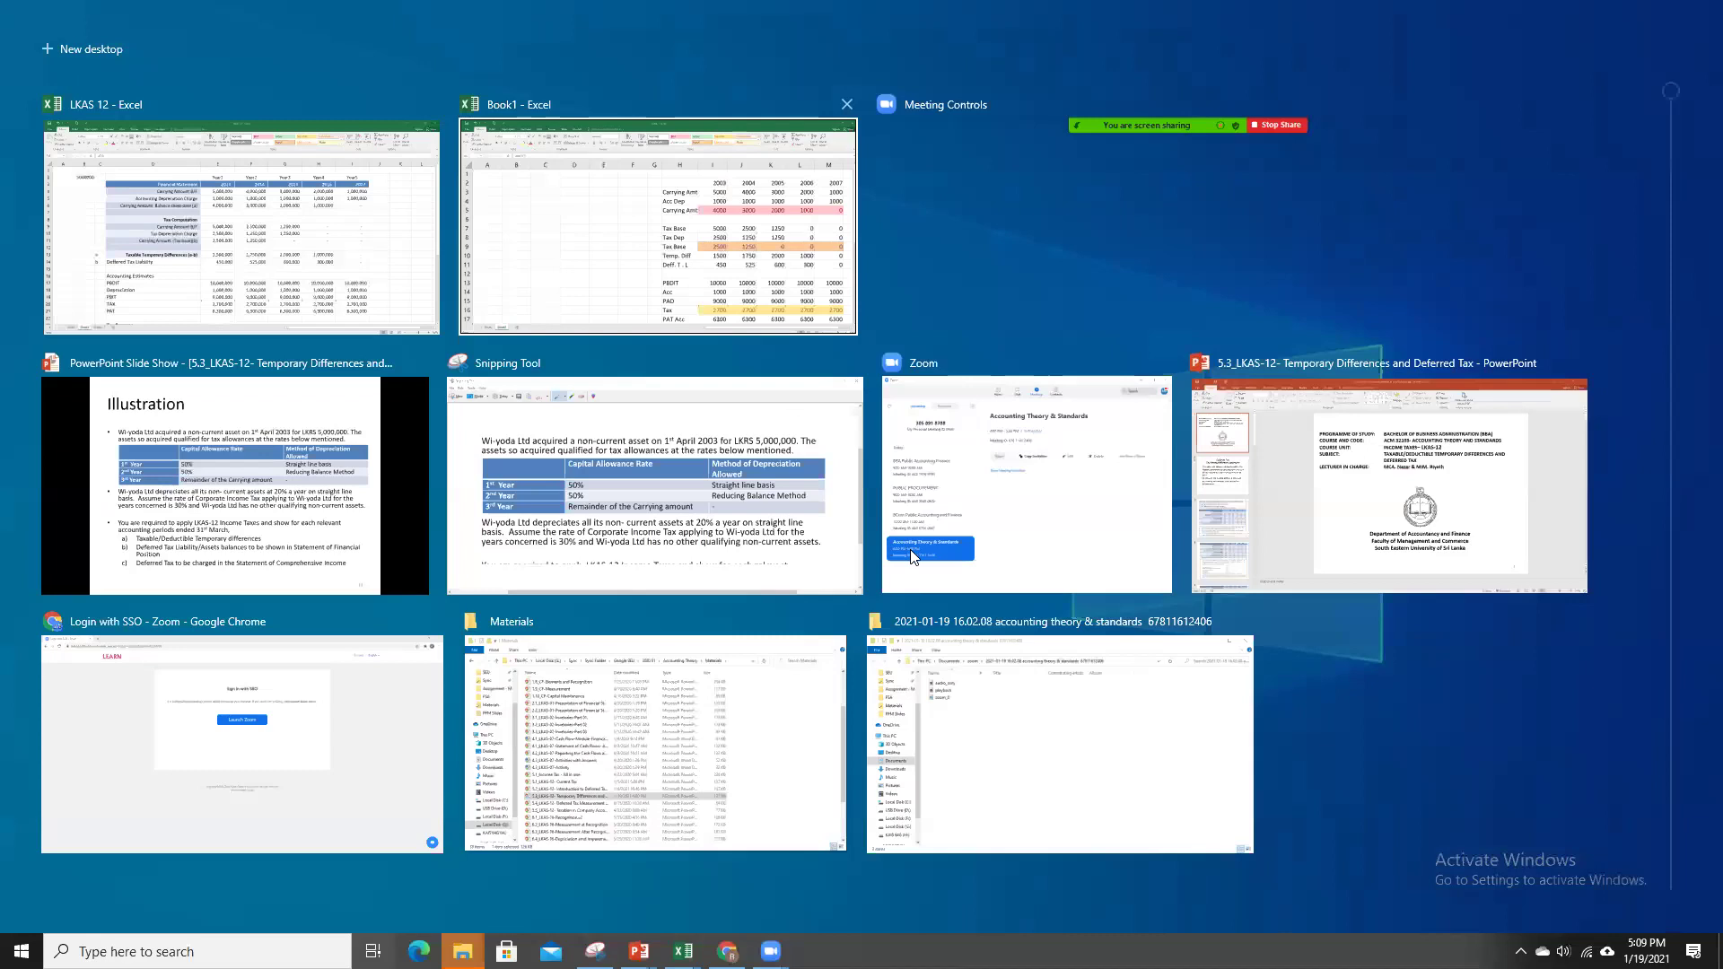
{"action": "key", "text": "Escape"}
{"action": "scroll", "coordinate": [1119, 718], "scroll_direction": "down", "scroll_amount": 4}
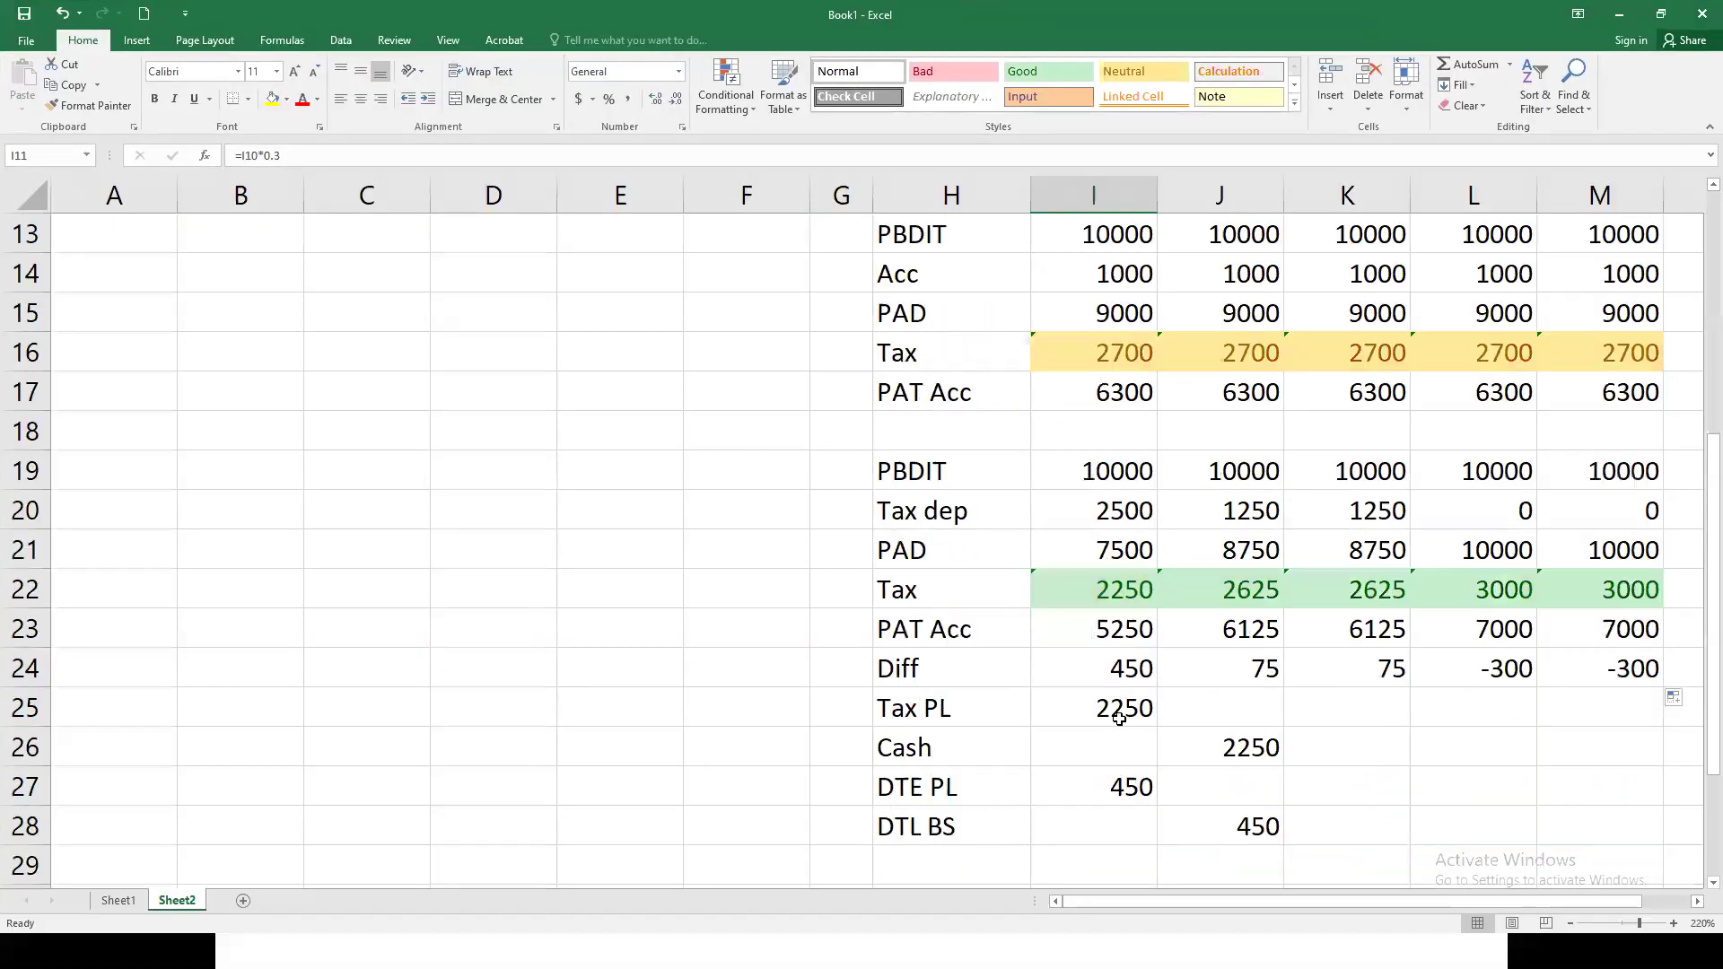
{"action": "scroll", "coordinate": [1119, 718], "scroll_direction": "down", "scroll_amount": 1}
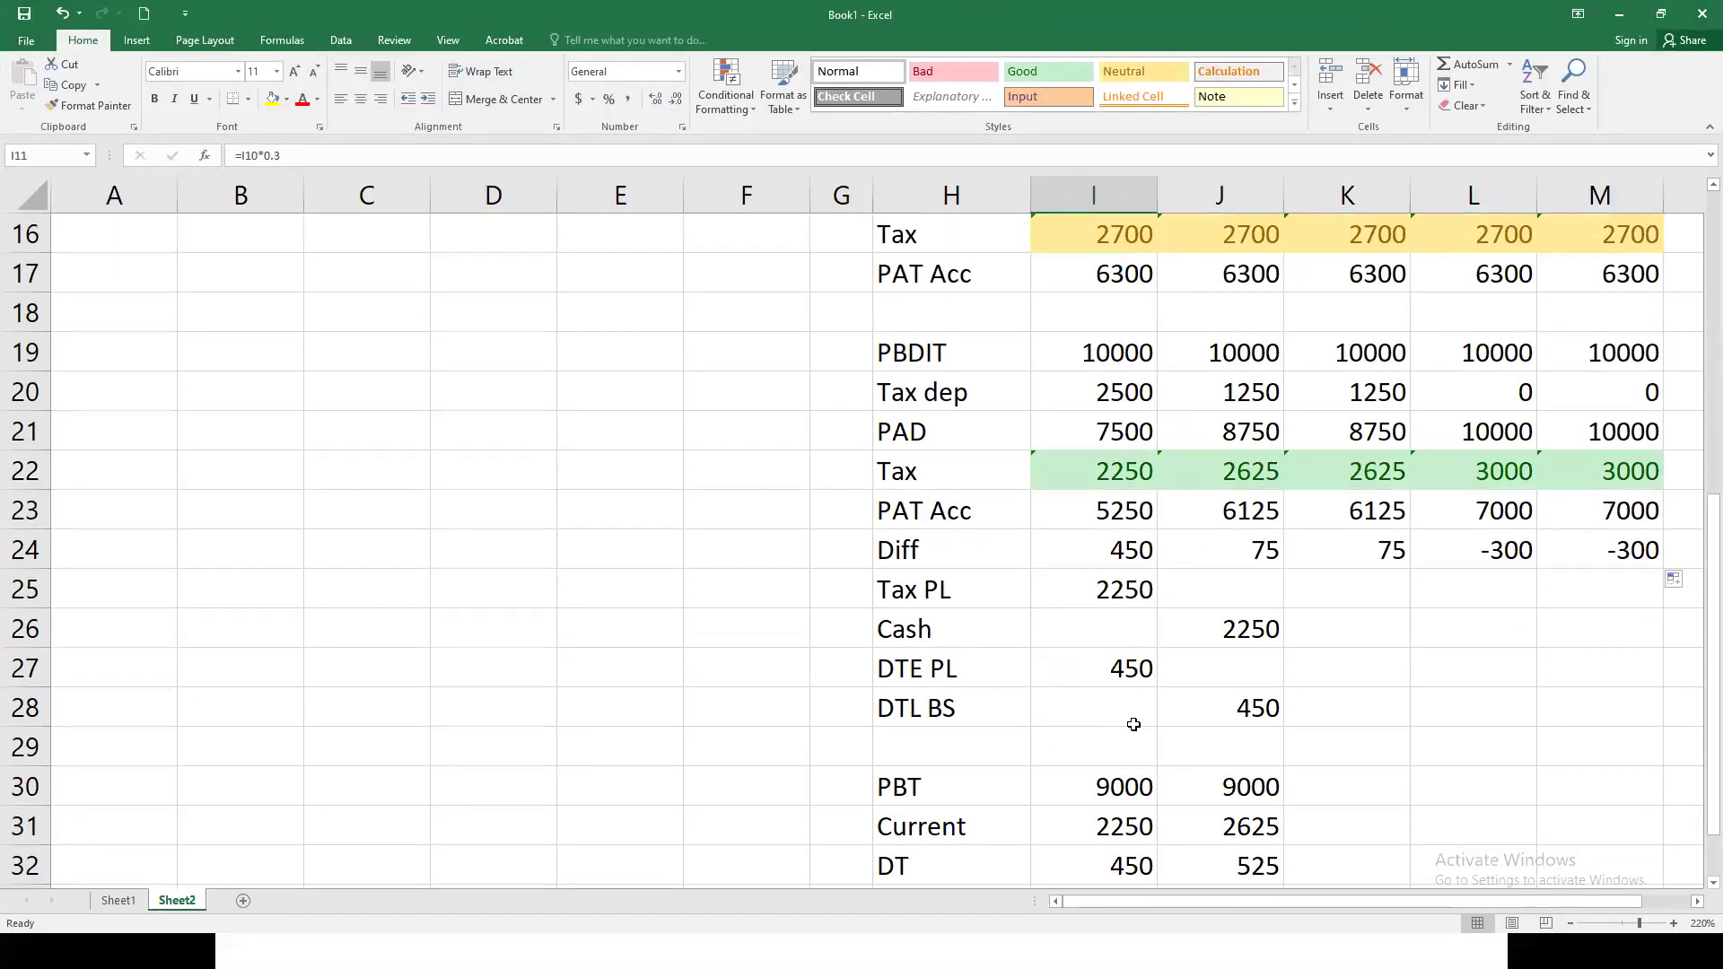
{"action": "left_click", "coordinate": [1099, 551]}
{"action": "left_click", "coordinate": [1245, 478]}
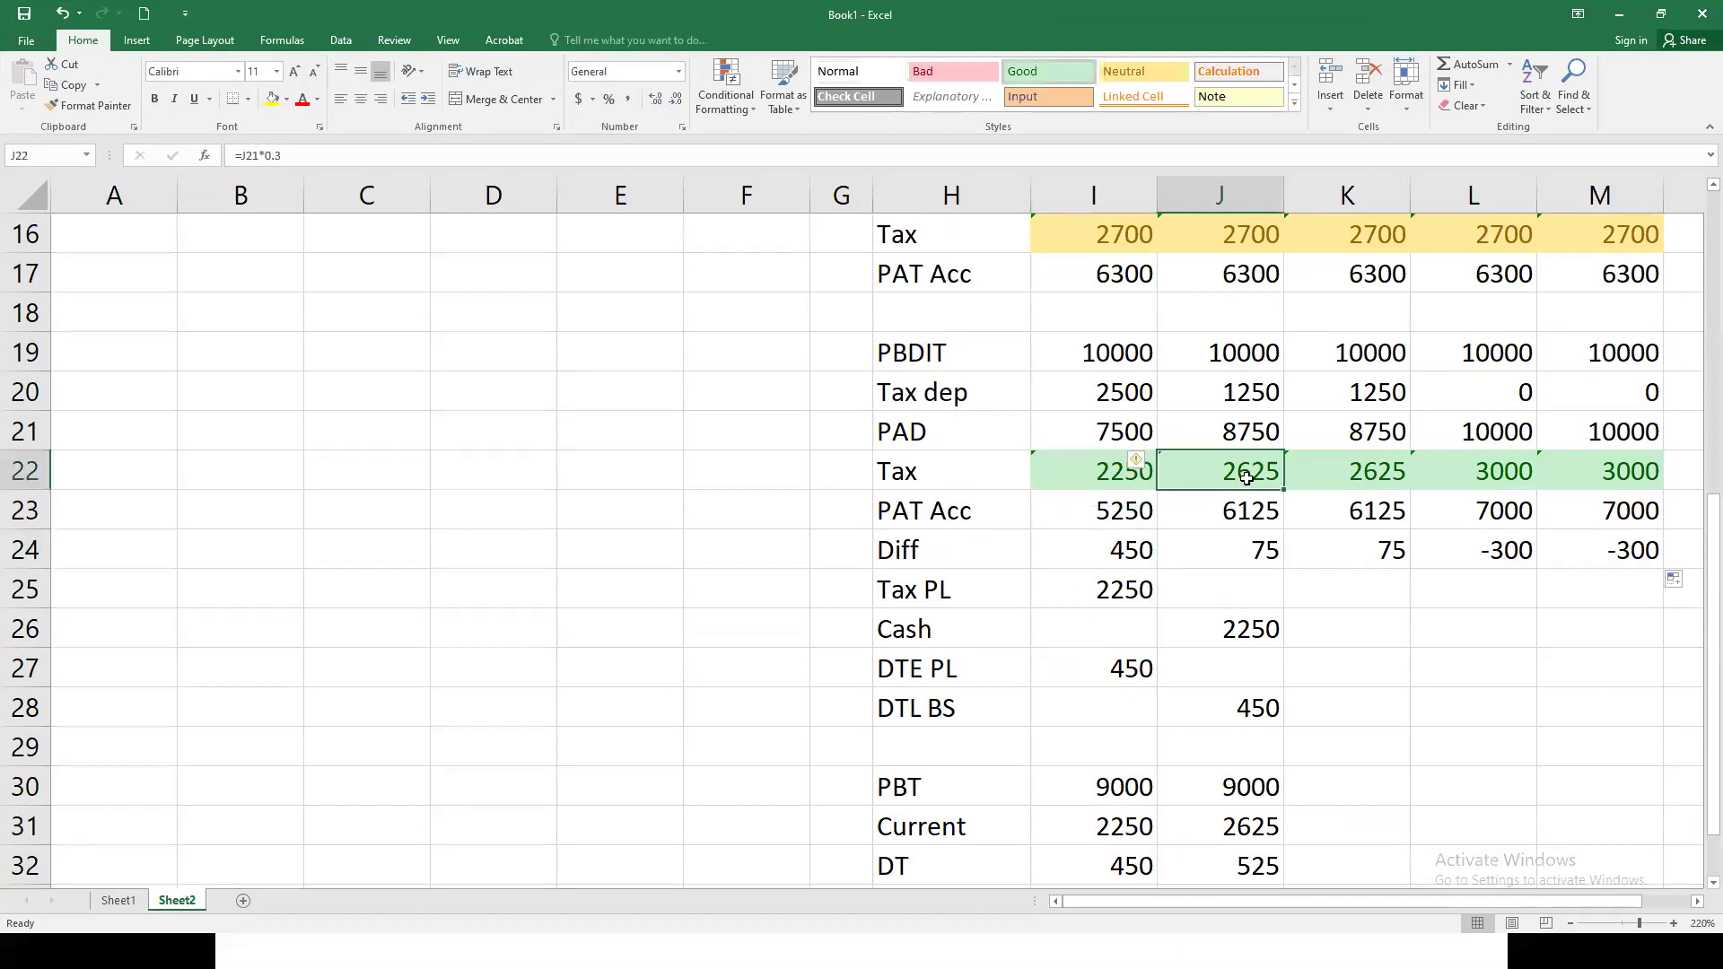
{"action": "scroll", "coordinate": [1208, 717], "scroll_direction": "up", "scroll_amount": 1}
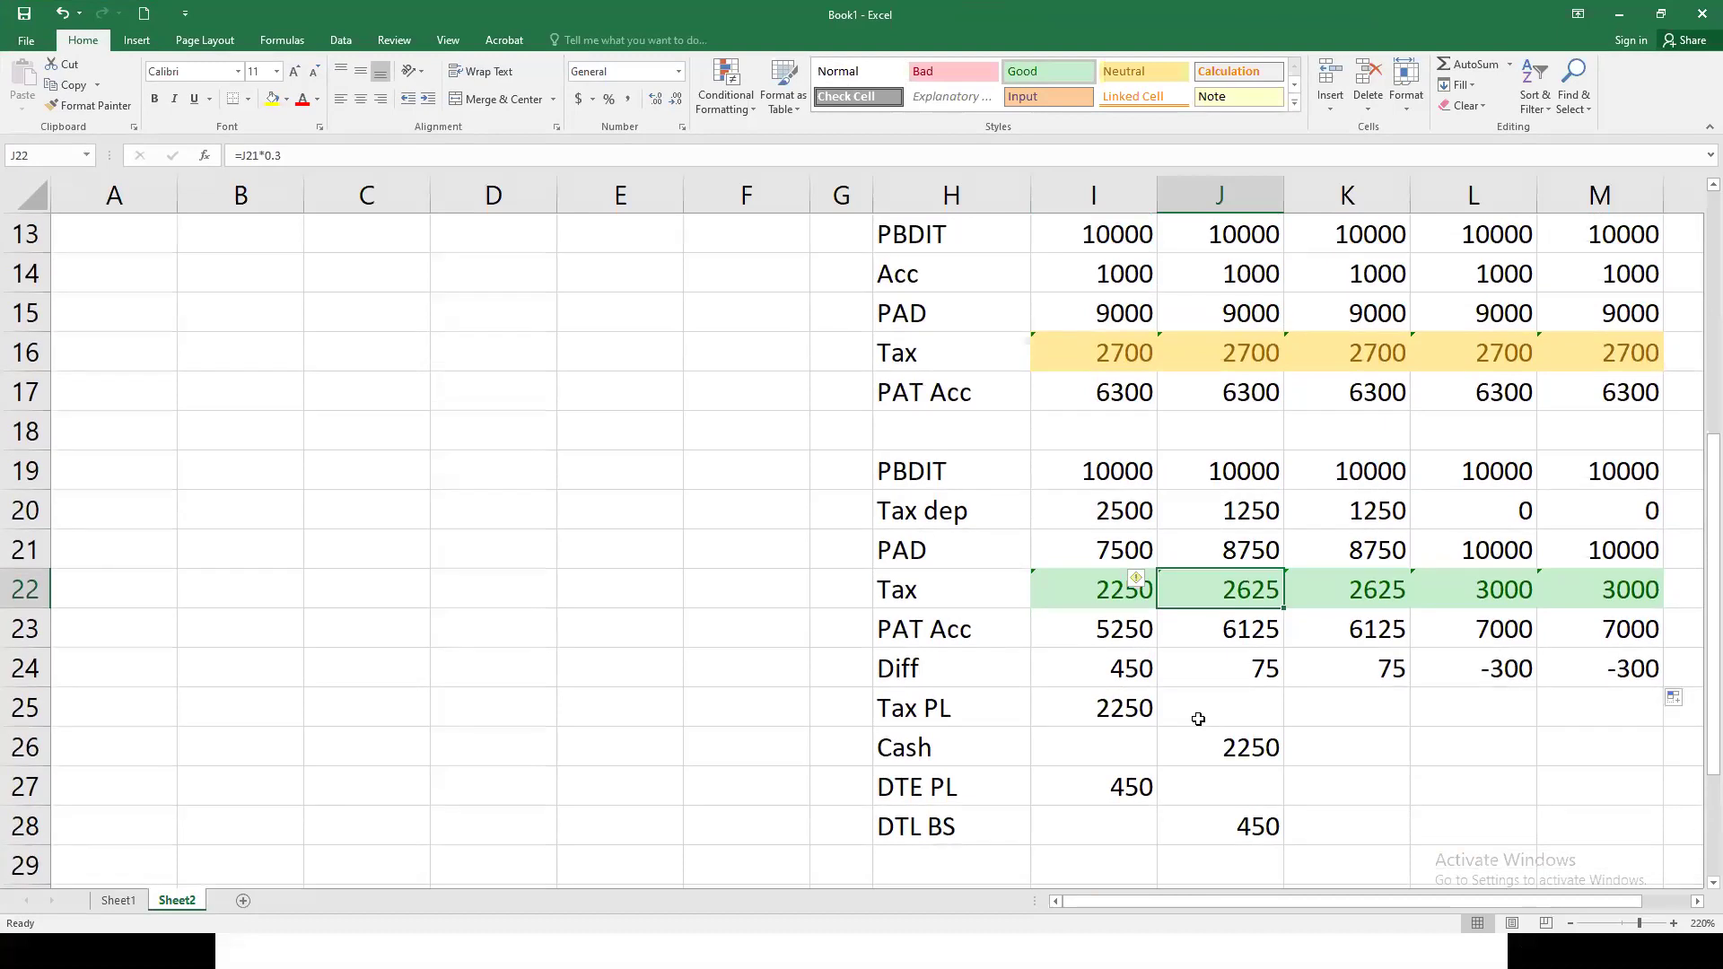
{"action": "scroll", "coordinate": [1207, 717], "scroll_direction": "down", "scroll_amount": 4}
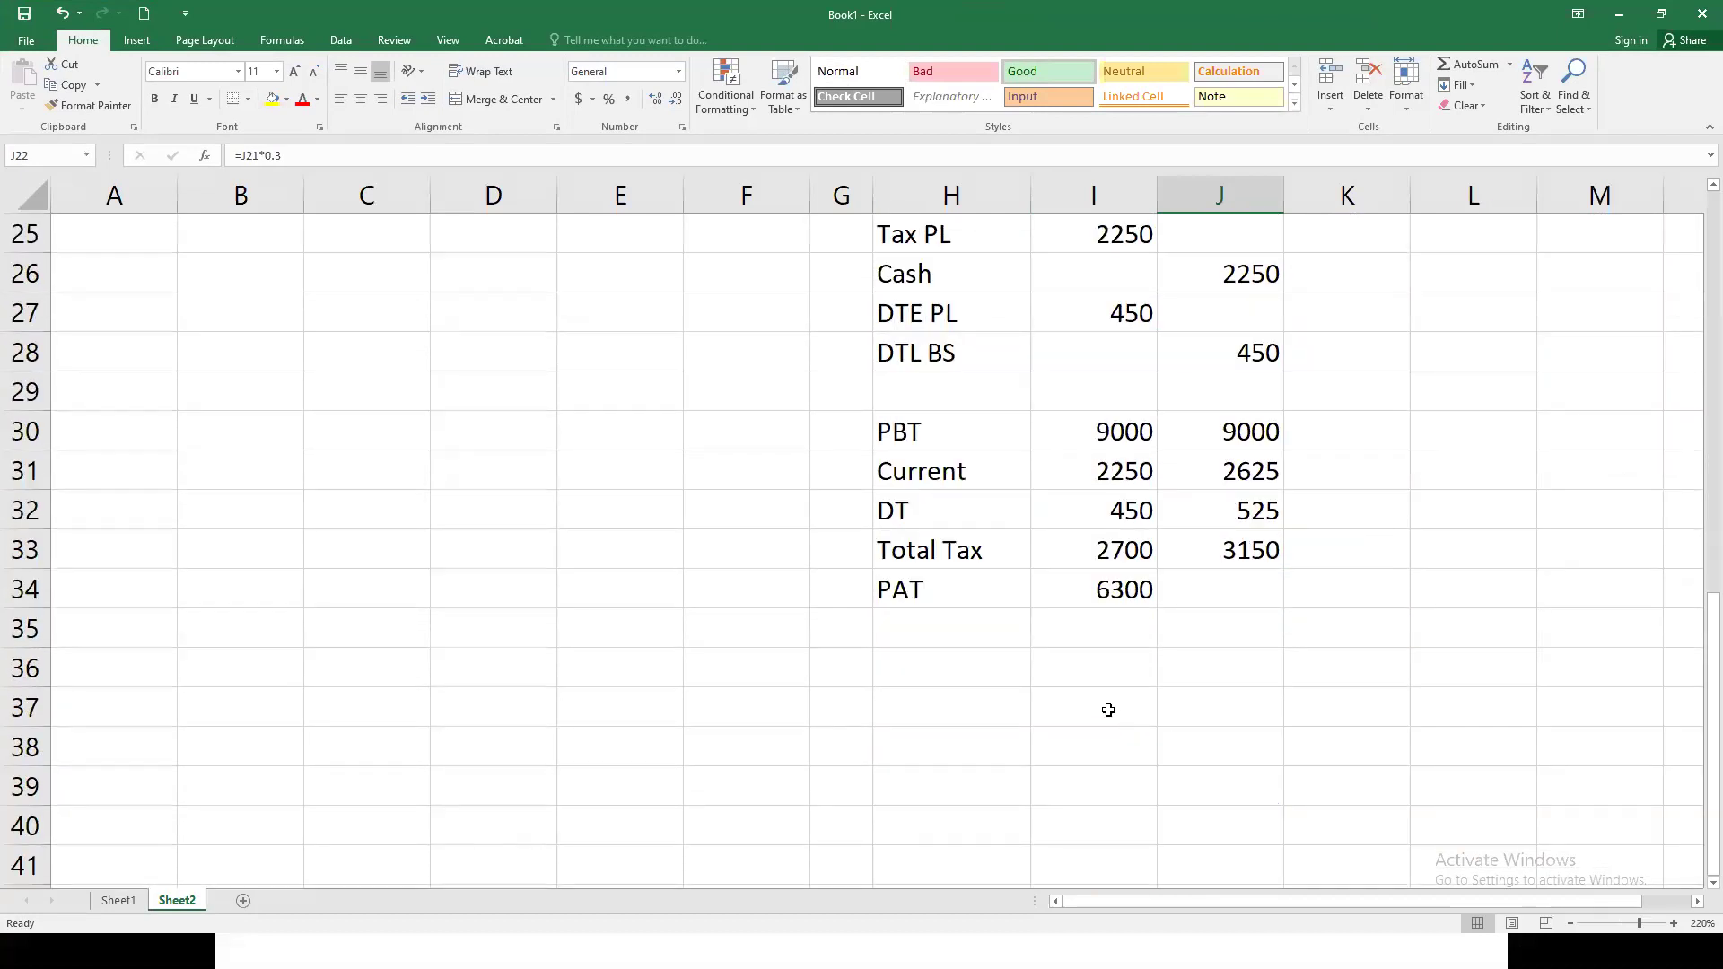
Step: Check the 2003 profit extract's PBT, Current and DT in I30:I32 against the journal entries in rows 25 to 28
{"action": "left_click", "coordinate": [1117, 436]}
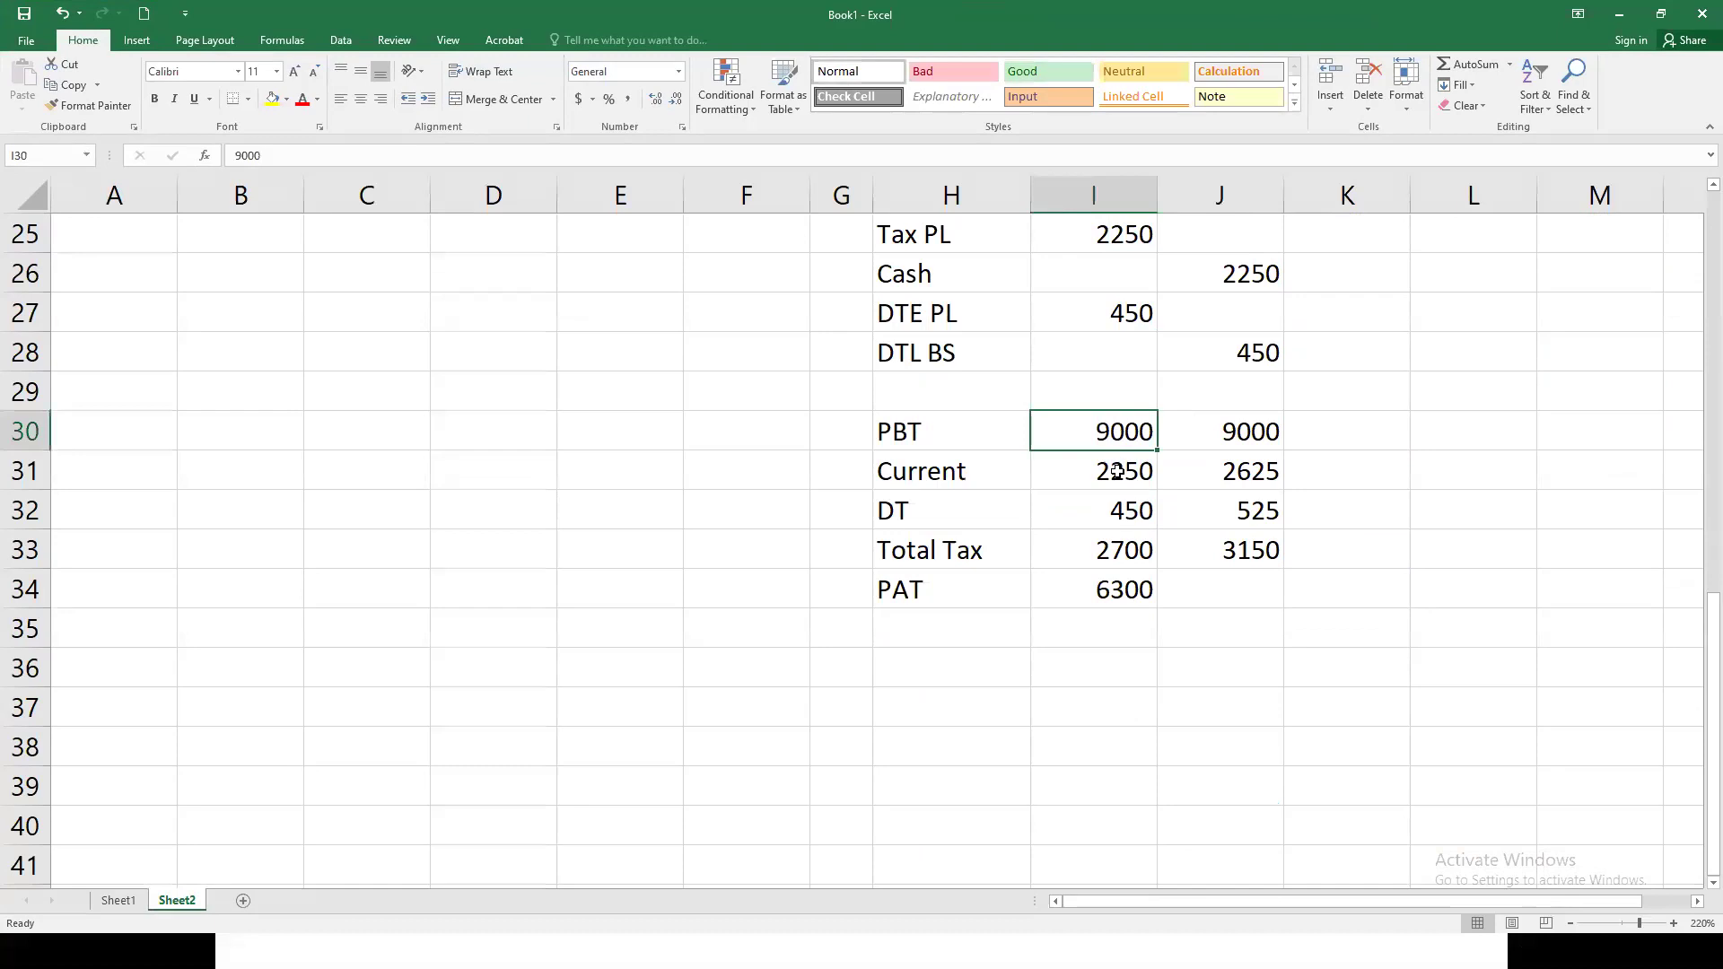
{"action": "left_click", "coordinate": [1101, 476]}
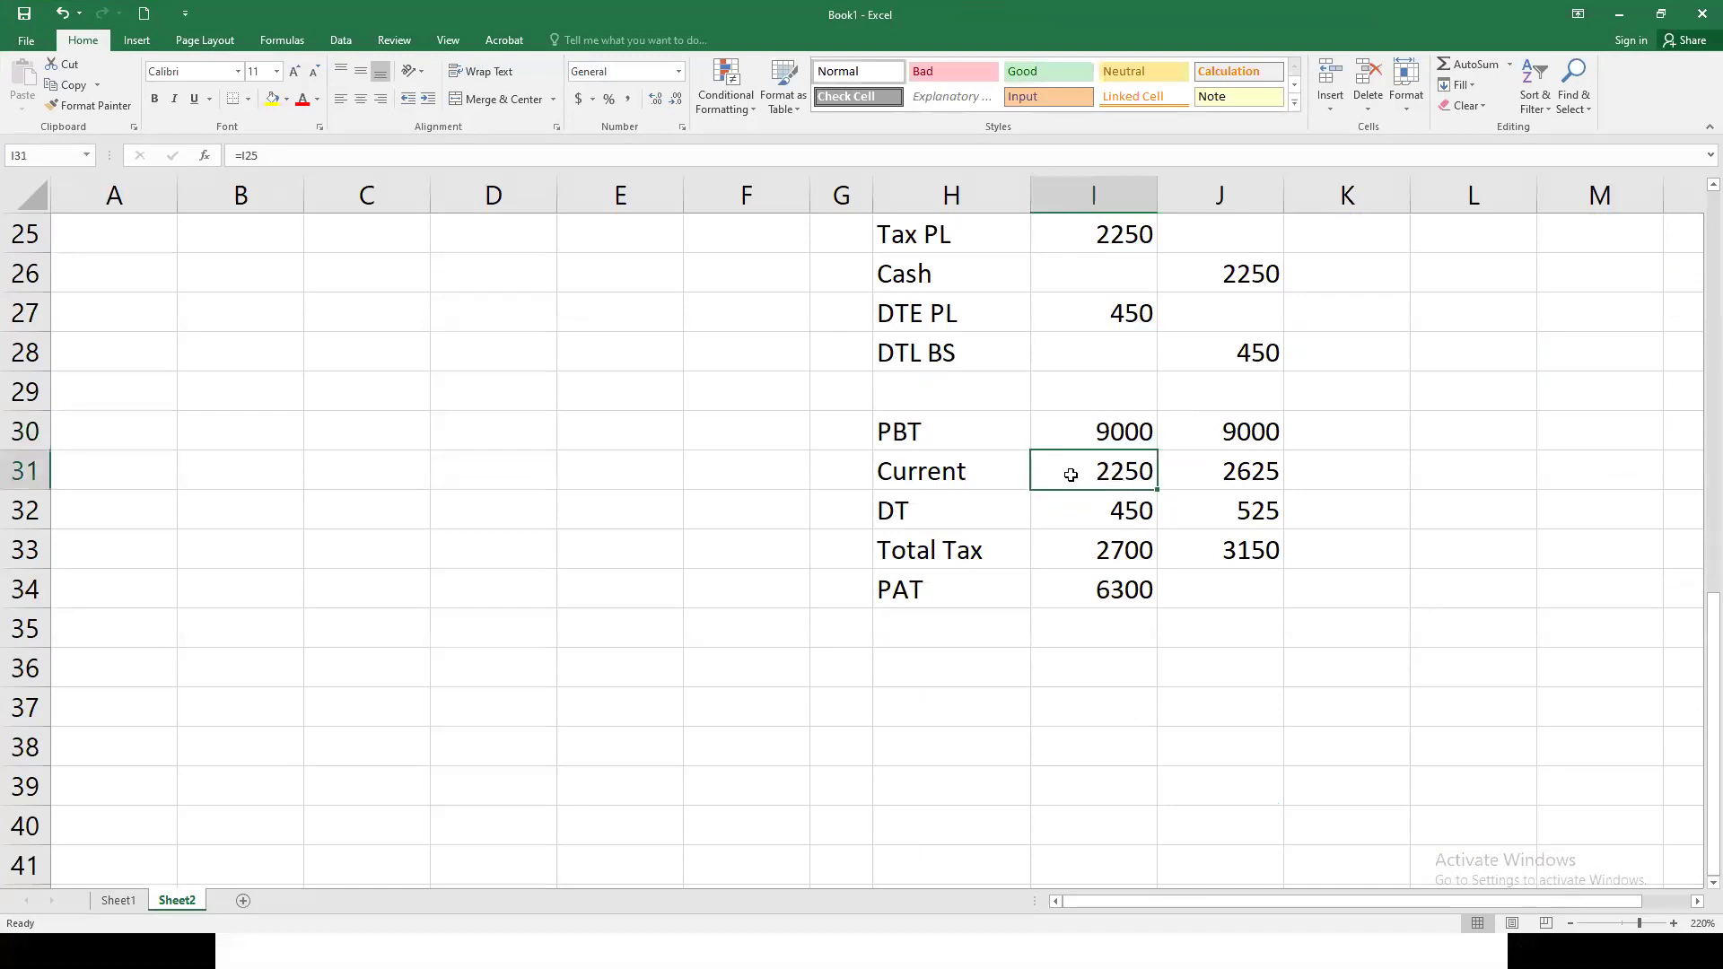
{"action": "left_click", "coordinate": [1096, 521]}
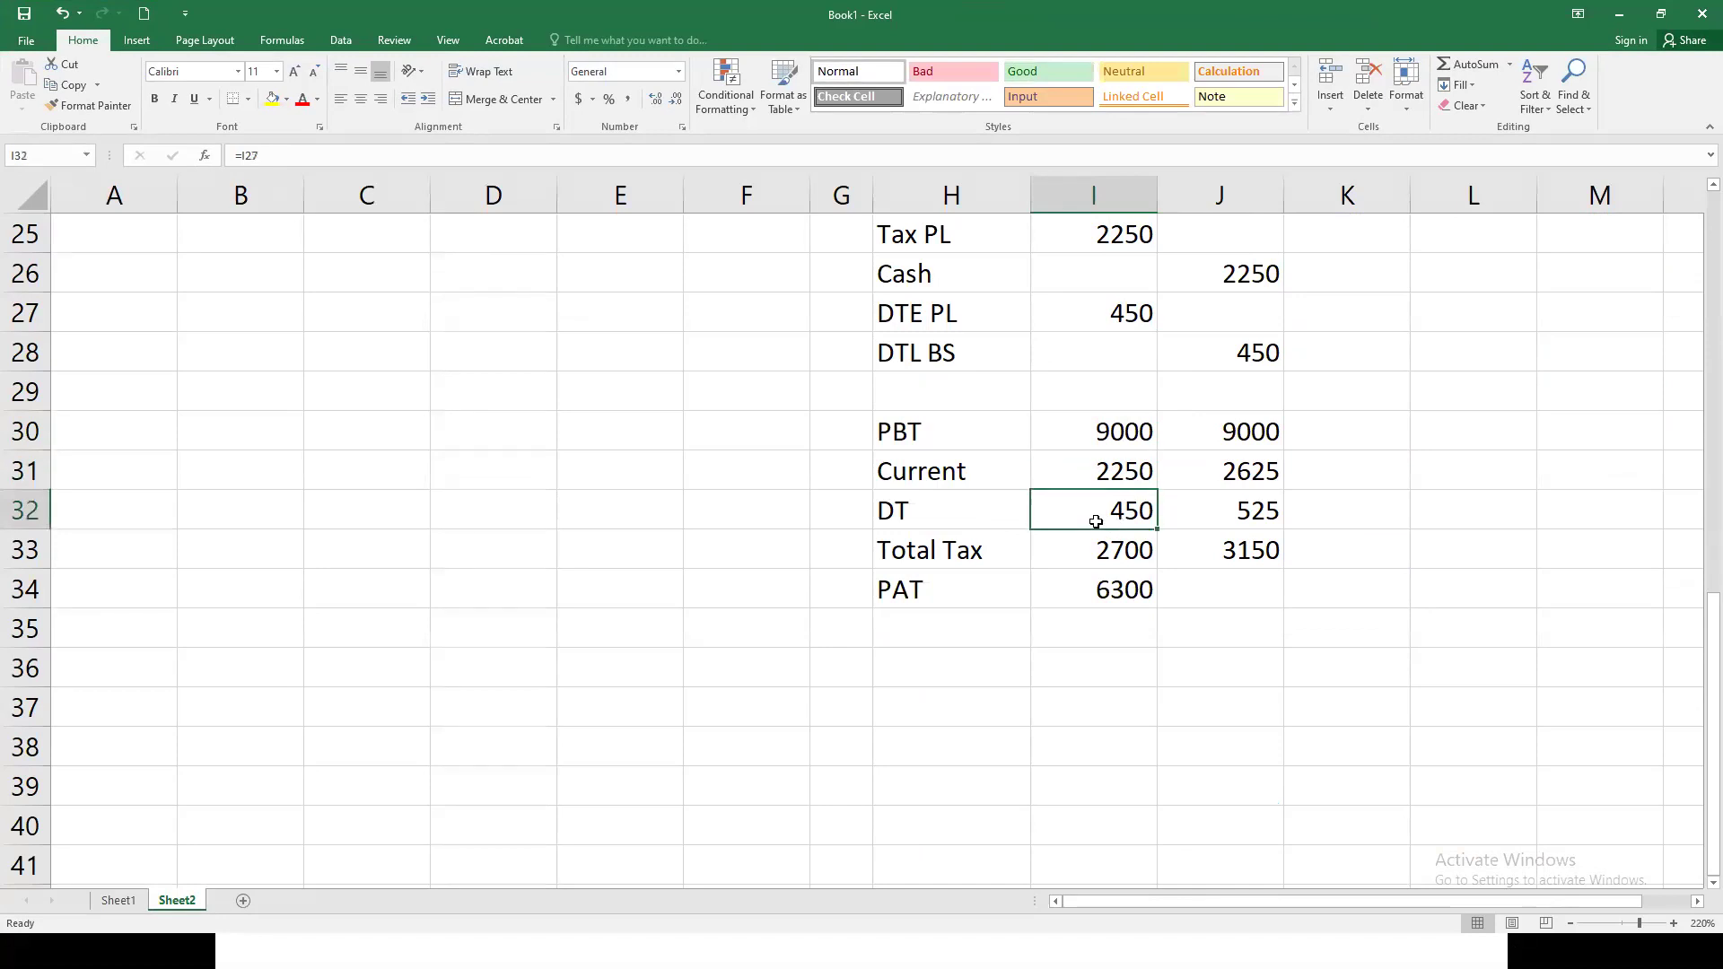
{"action": "scroll", "coordinate": [1065, 603], "scroll_direction": "up", "scroll_amount": 2}
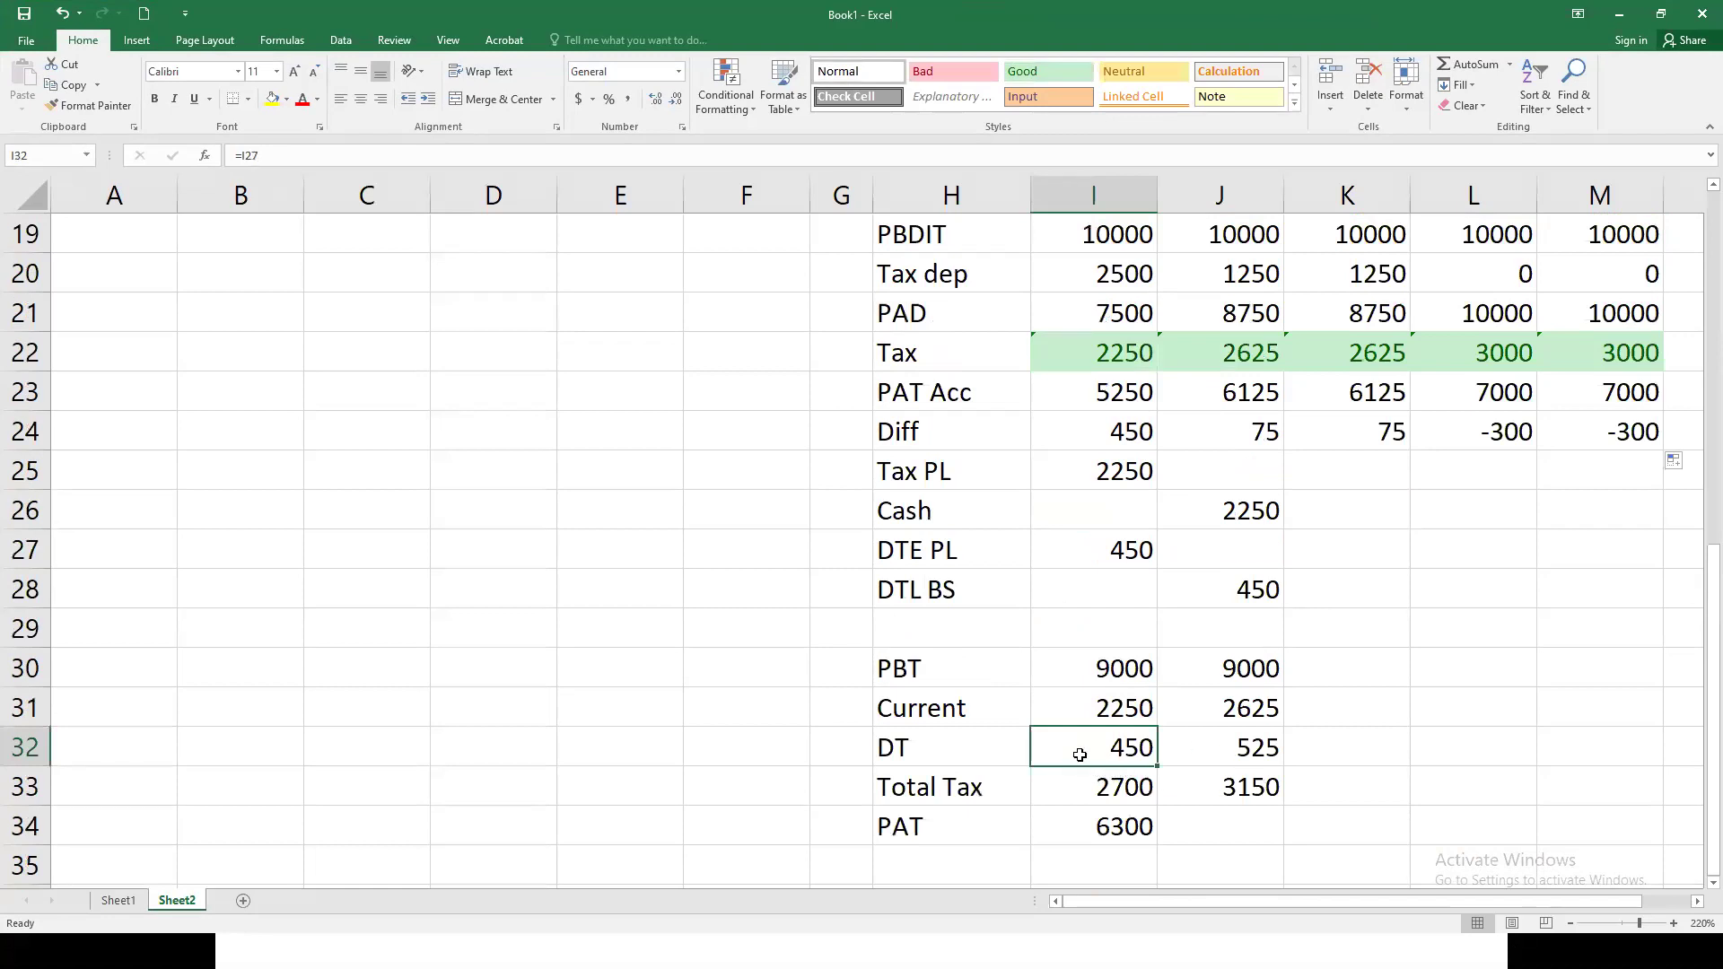
{"action": "left_click", "coordinate": [1102, 718]}
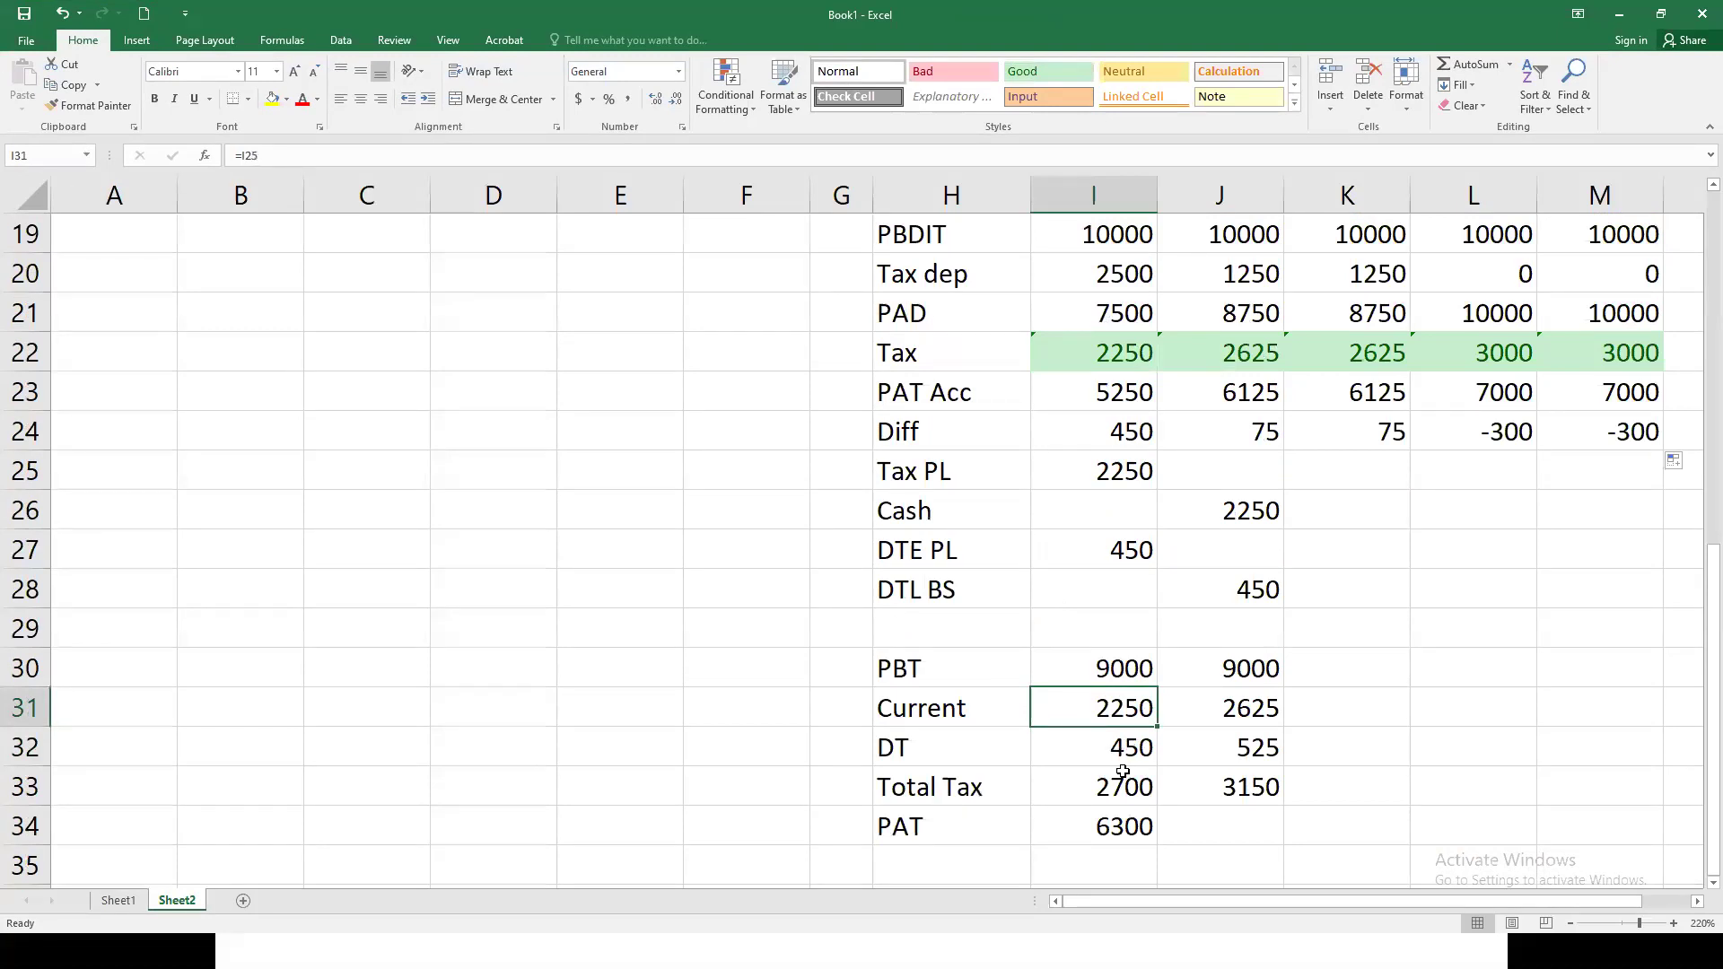
{"action": "scroll", "coordinate": [1122, 772], "scroll_direction": "up", "scroll_amount": 2}
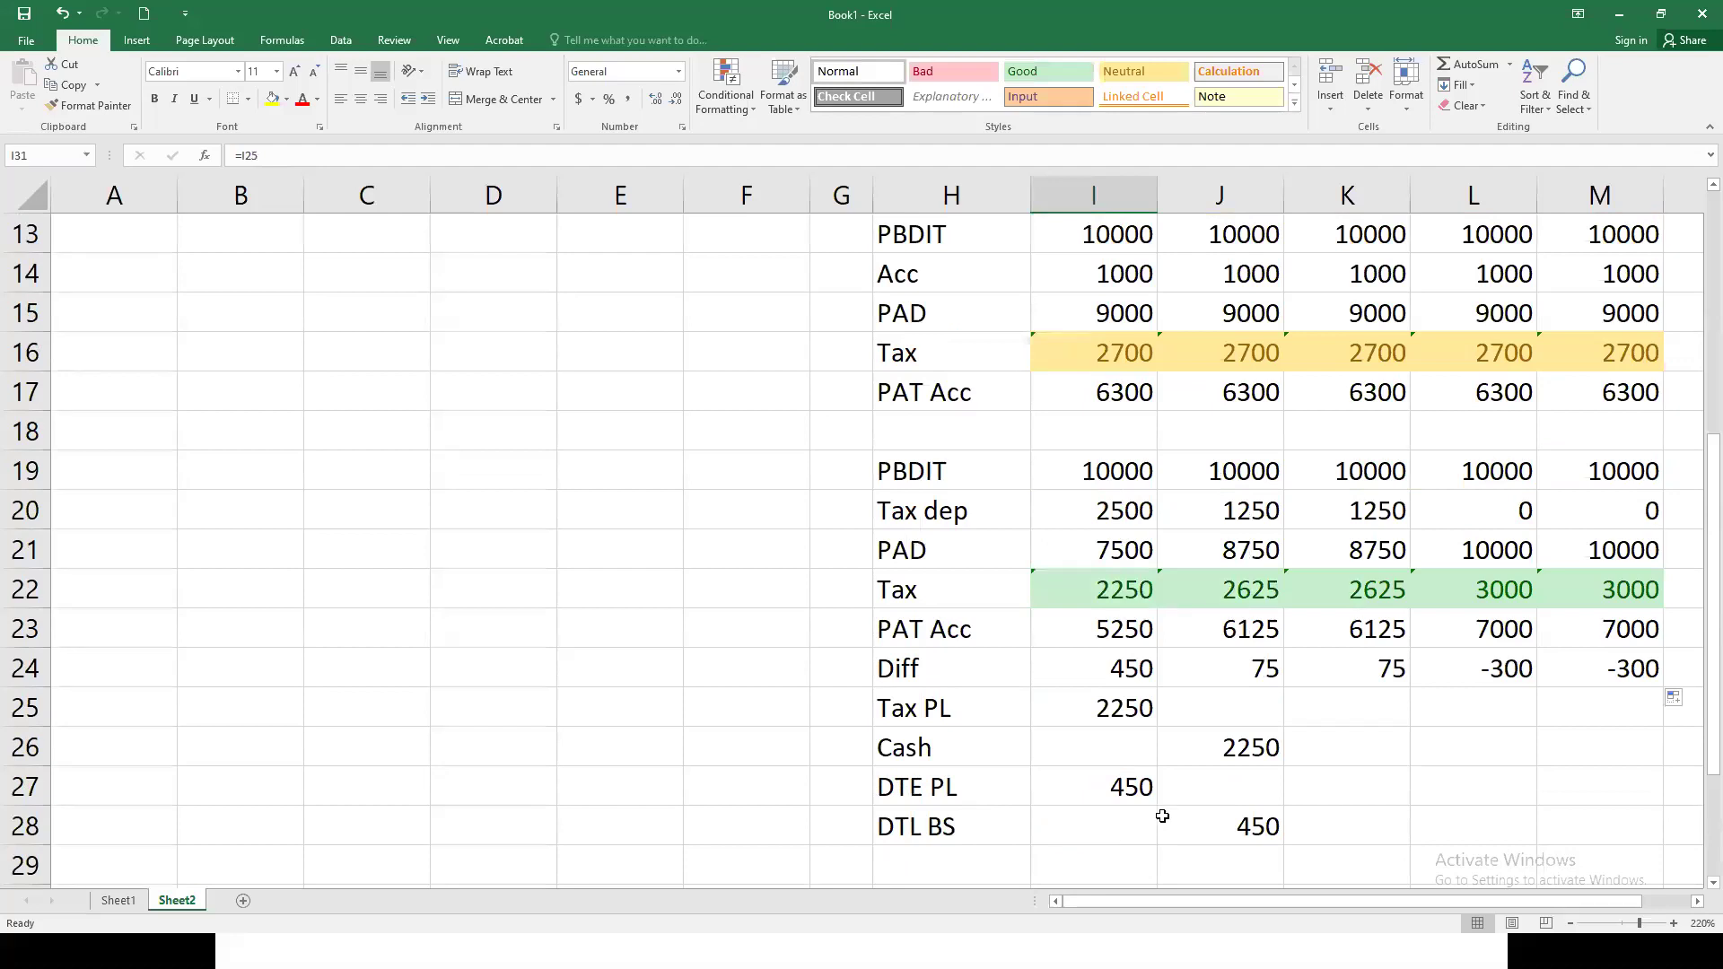
{"action": "scroll", "coordinate": [1162, 815], "scroll_direction": "down", "scroll_amount": 3}
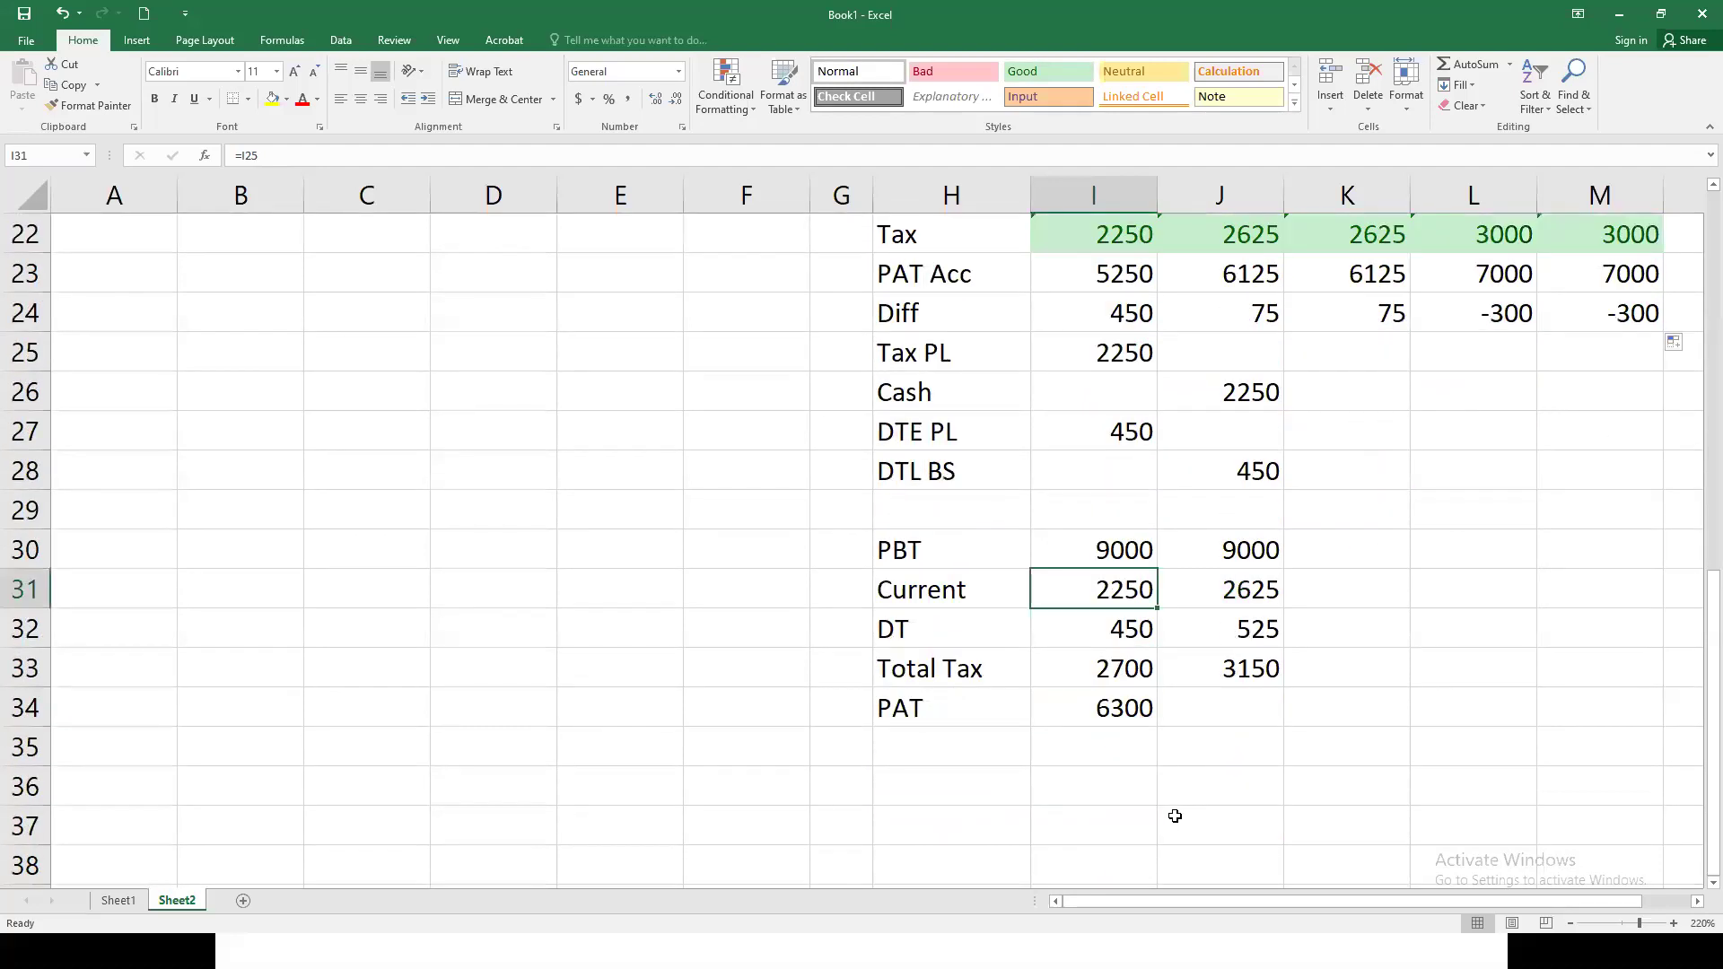
Step: Switch to the Illustration slide and read requirements a) to c) of the Wi-yoda Ltd question
{"action": "key", "text": "super"}
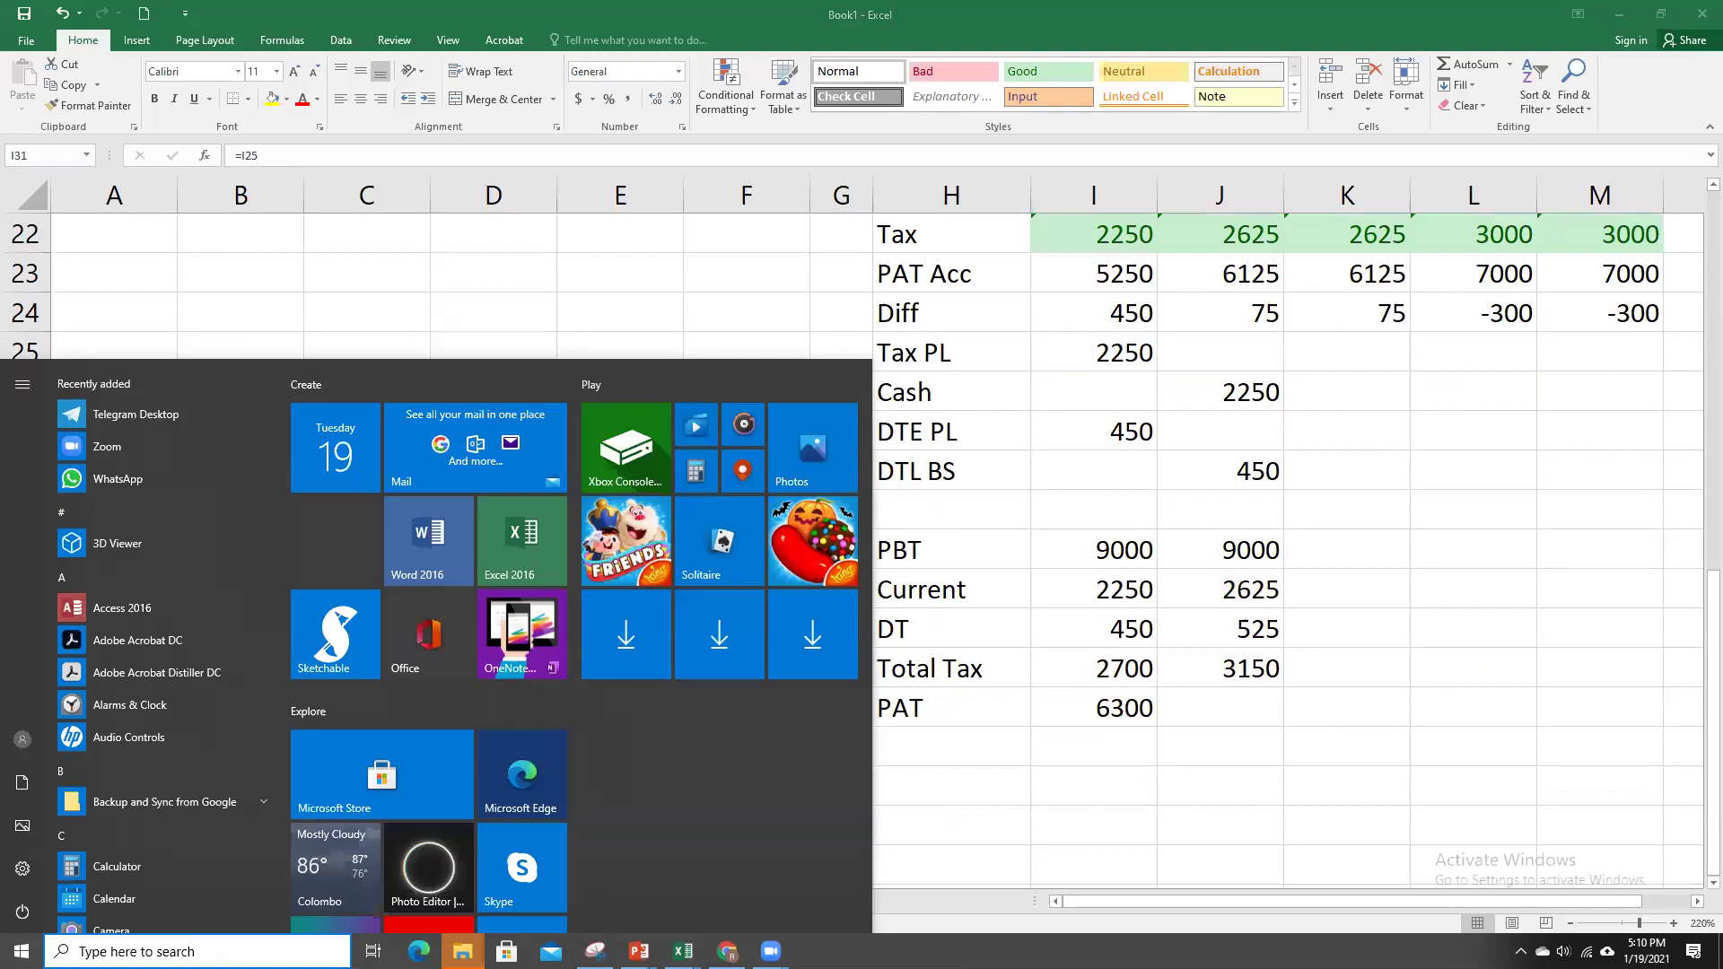
{"action": "key", "text": "Escape"}
{"action": "key", "text": "alt+Tab"}
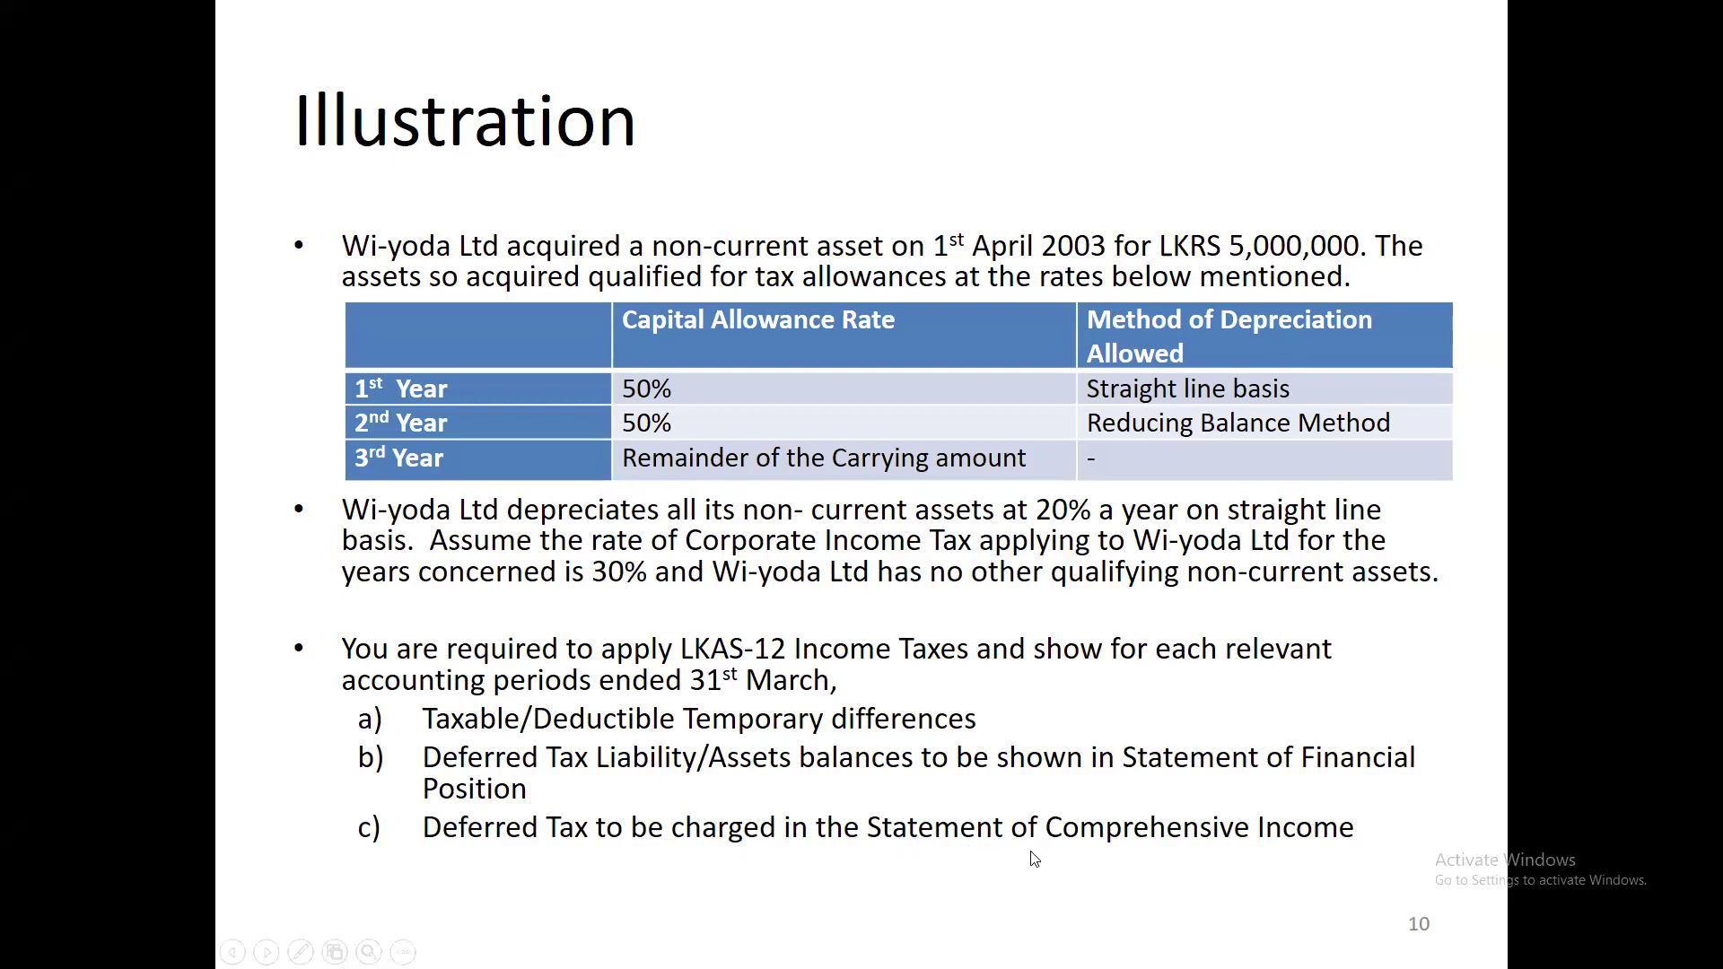
Step: Switch to the LKAS 12 workbook and compare the deferred tax expense in E35:F35 with the 2014 Total Tax in F36
{"action": "key", "text": "super+Tab"}
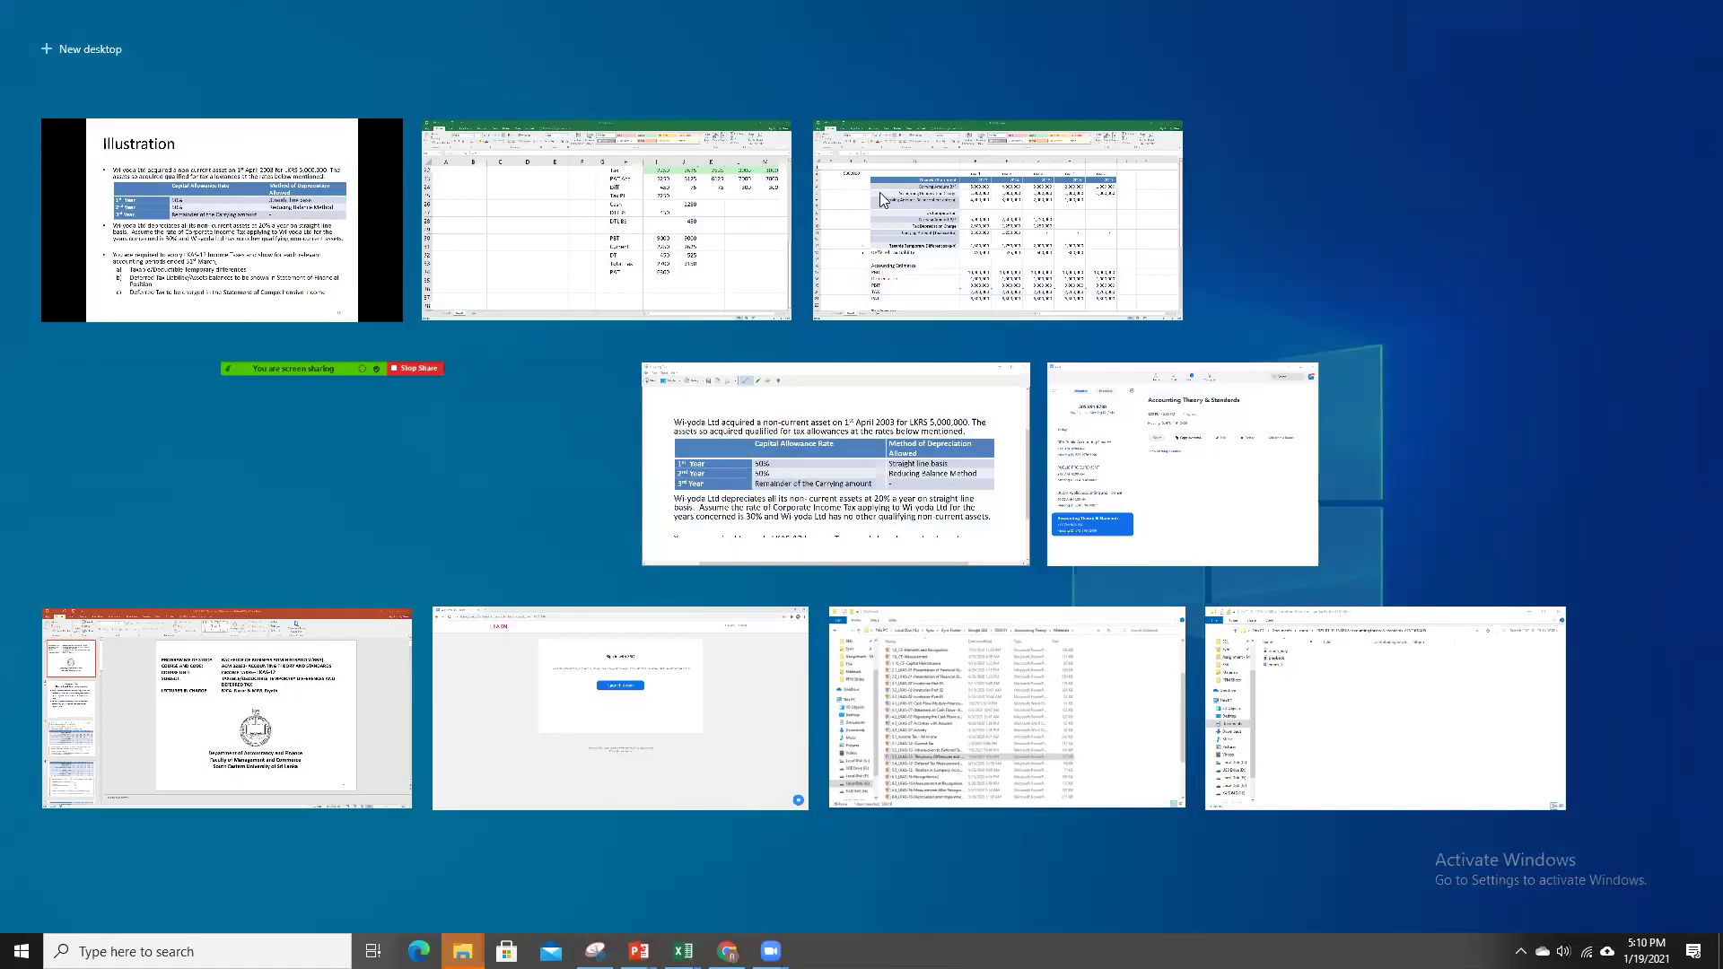
{"action": "left_click", "coordinate": [993, 223]}
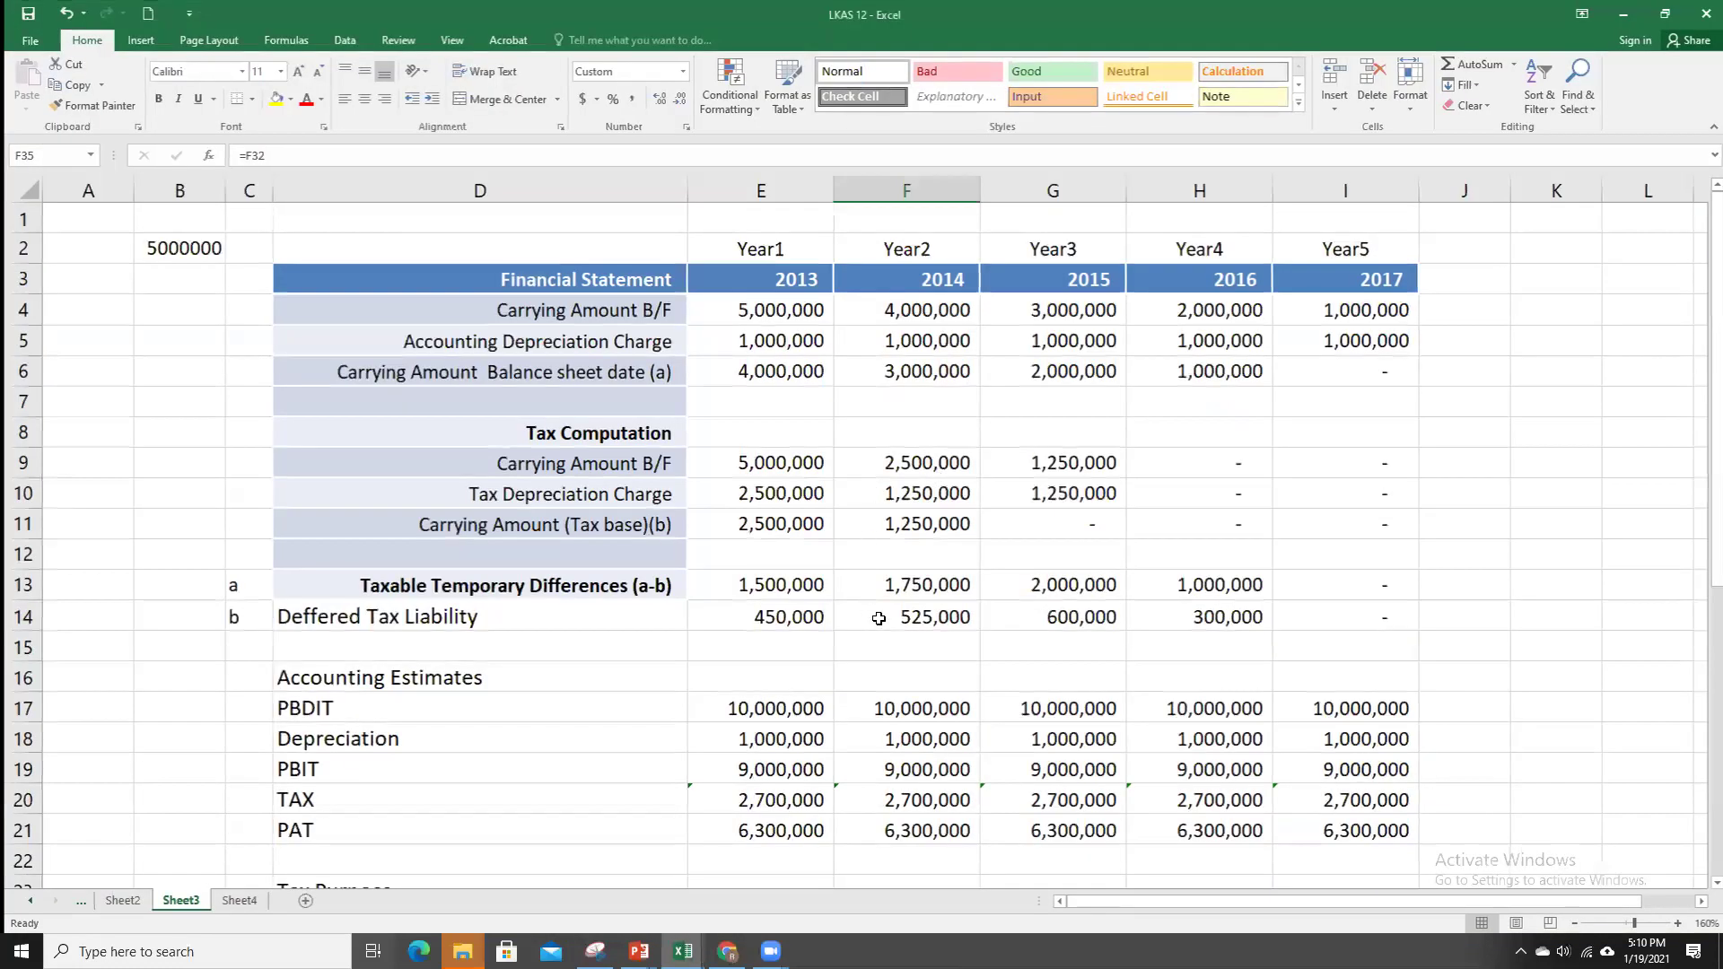
{"action": "scroll", "coordinate": [879, 619], "scroll_direction": "down", "scroll_amount": 1}
{"action": "scroll", "coordinate": [879, 625], "scroll_direction": "down", "scroll_amount": 8}
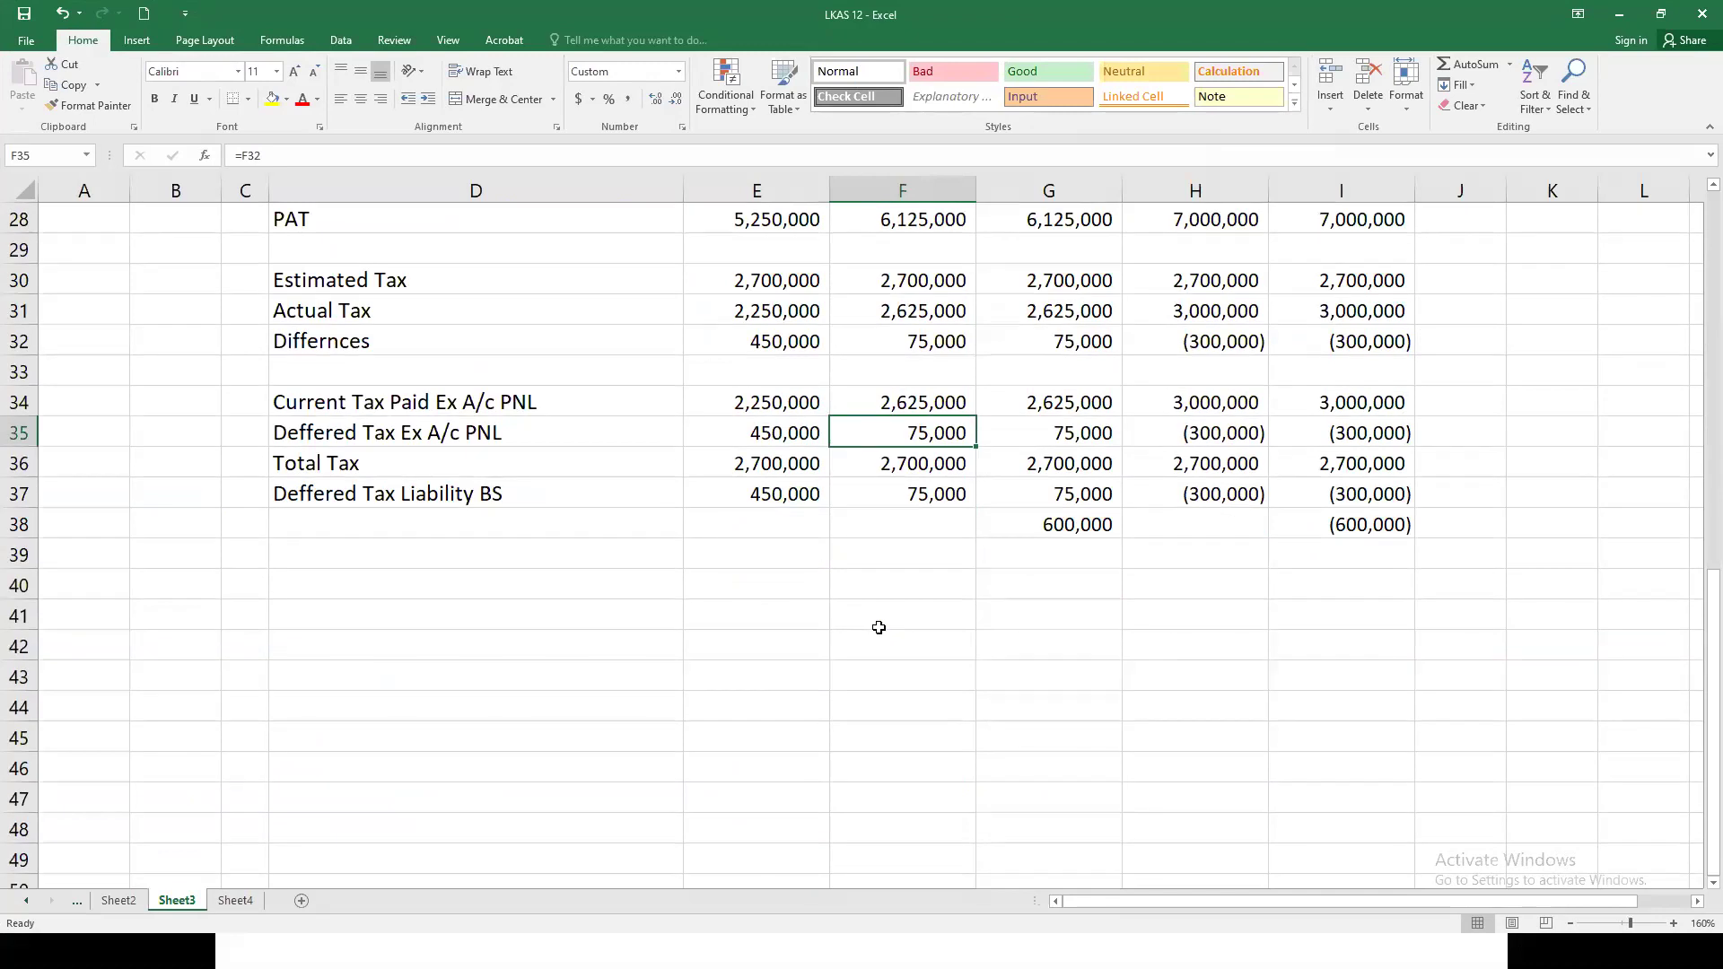
{"action": "scroll", "coordinate": [878, 627], "scroll_direction": "up", "scroll_amount": 1}
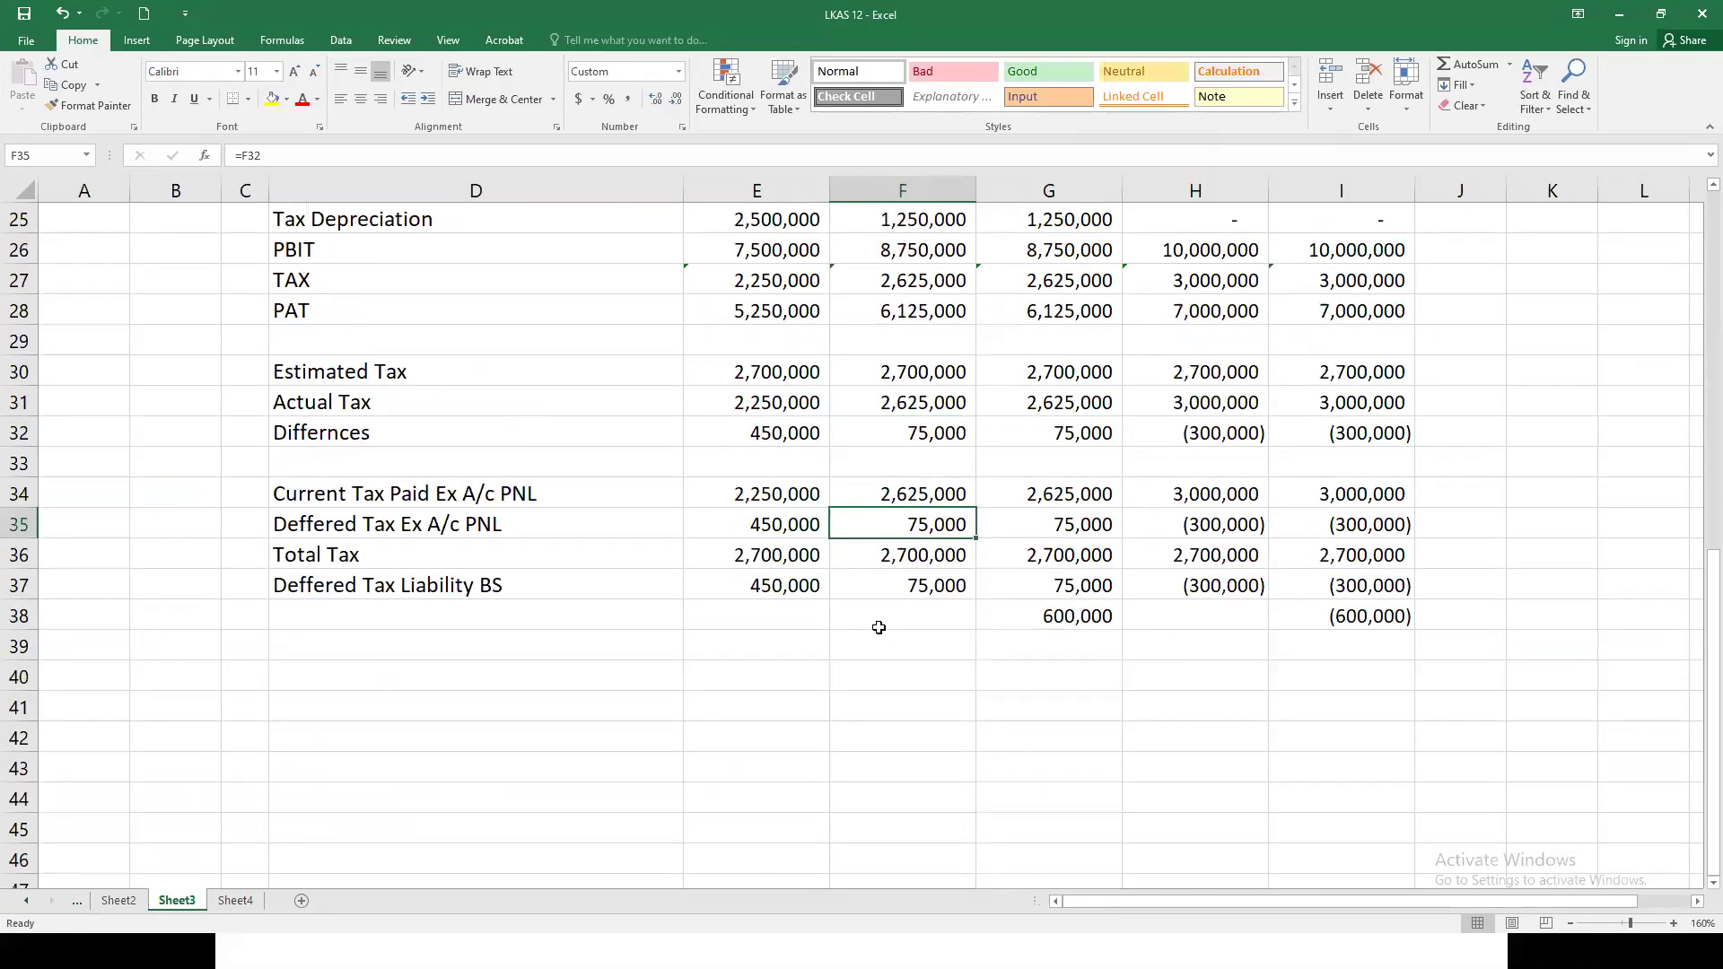
{"action": "left_click", "coordinate": [764, 527]}
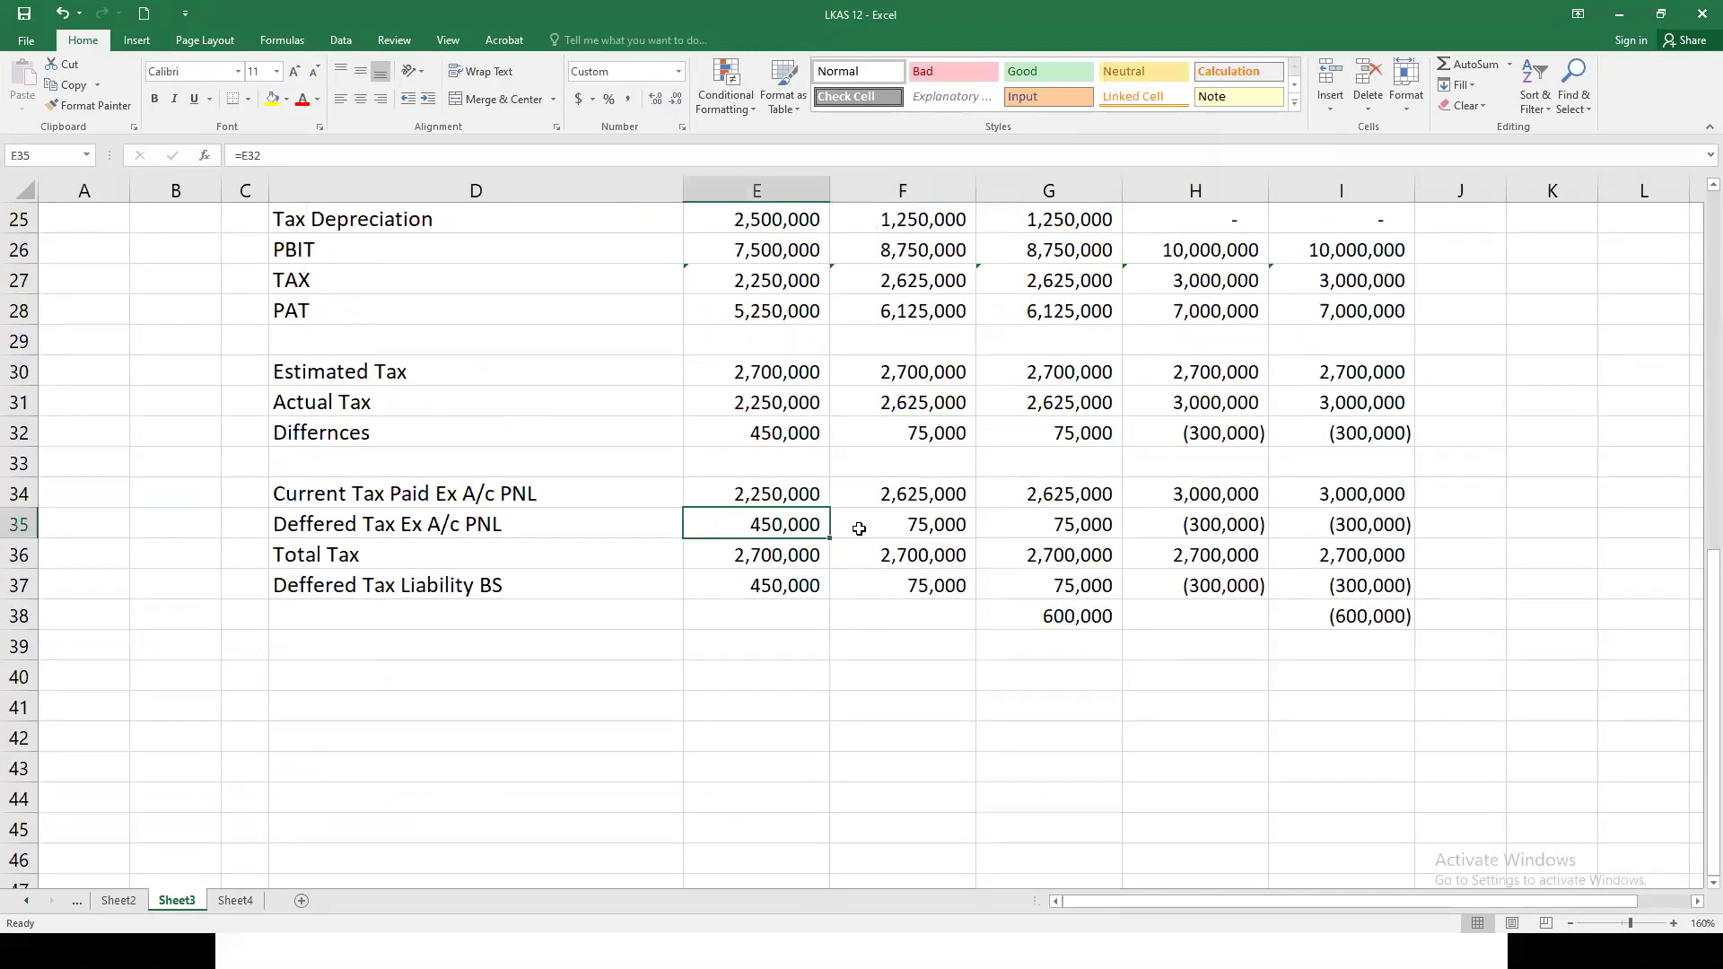
{"action": "left_click", "coordinate": [902, 528]}
{"action": "left_click", "coordinate": [902, 556]}
Step: Trace the 2014 current and deferred tax in F34:F35 to Total Tax in F36 and Deffered Tax Liability BS in F37
{"action": "left_click", "coordinate": [906, 494]}
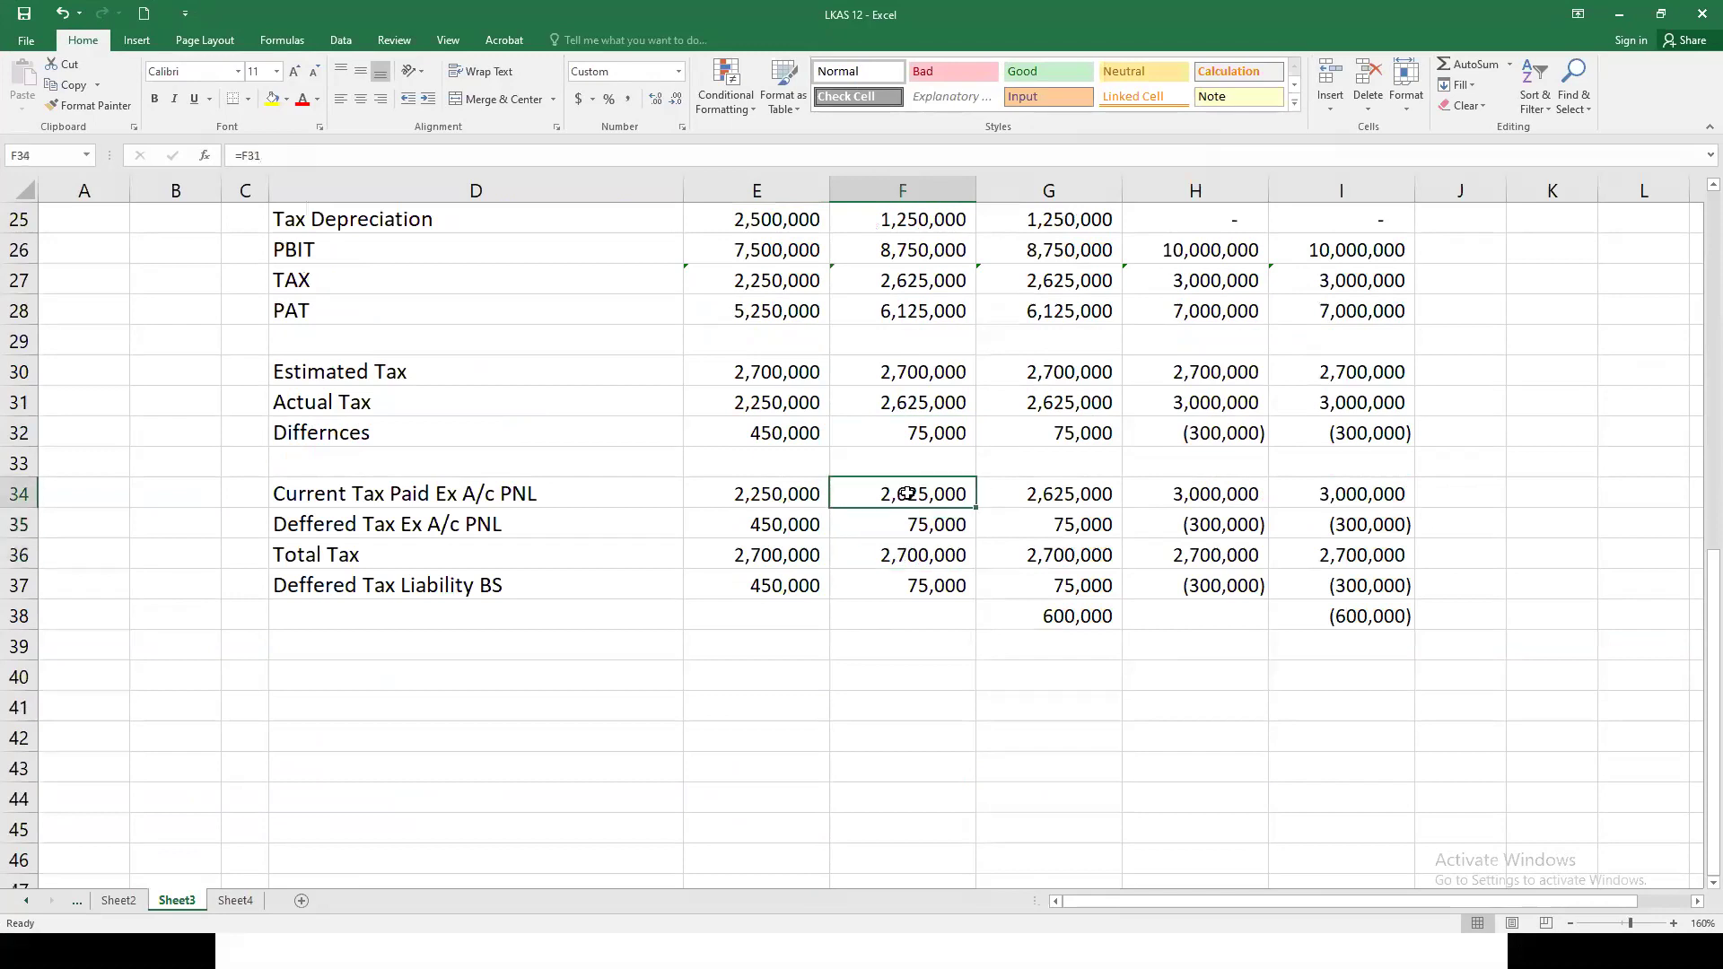
{"action": "left_click", "coordinate": [909, 525]}
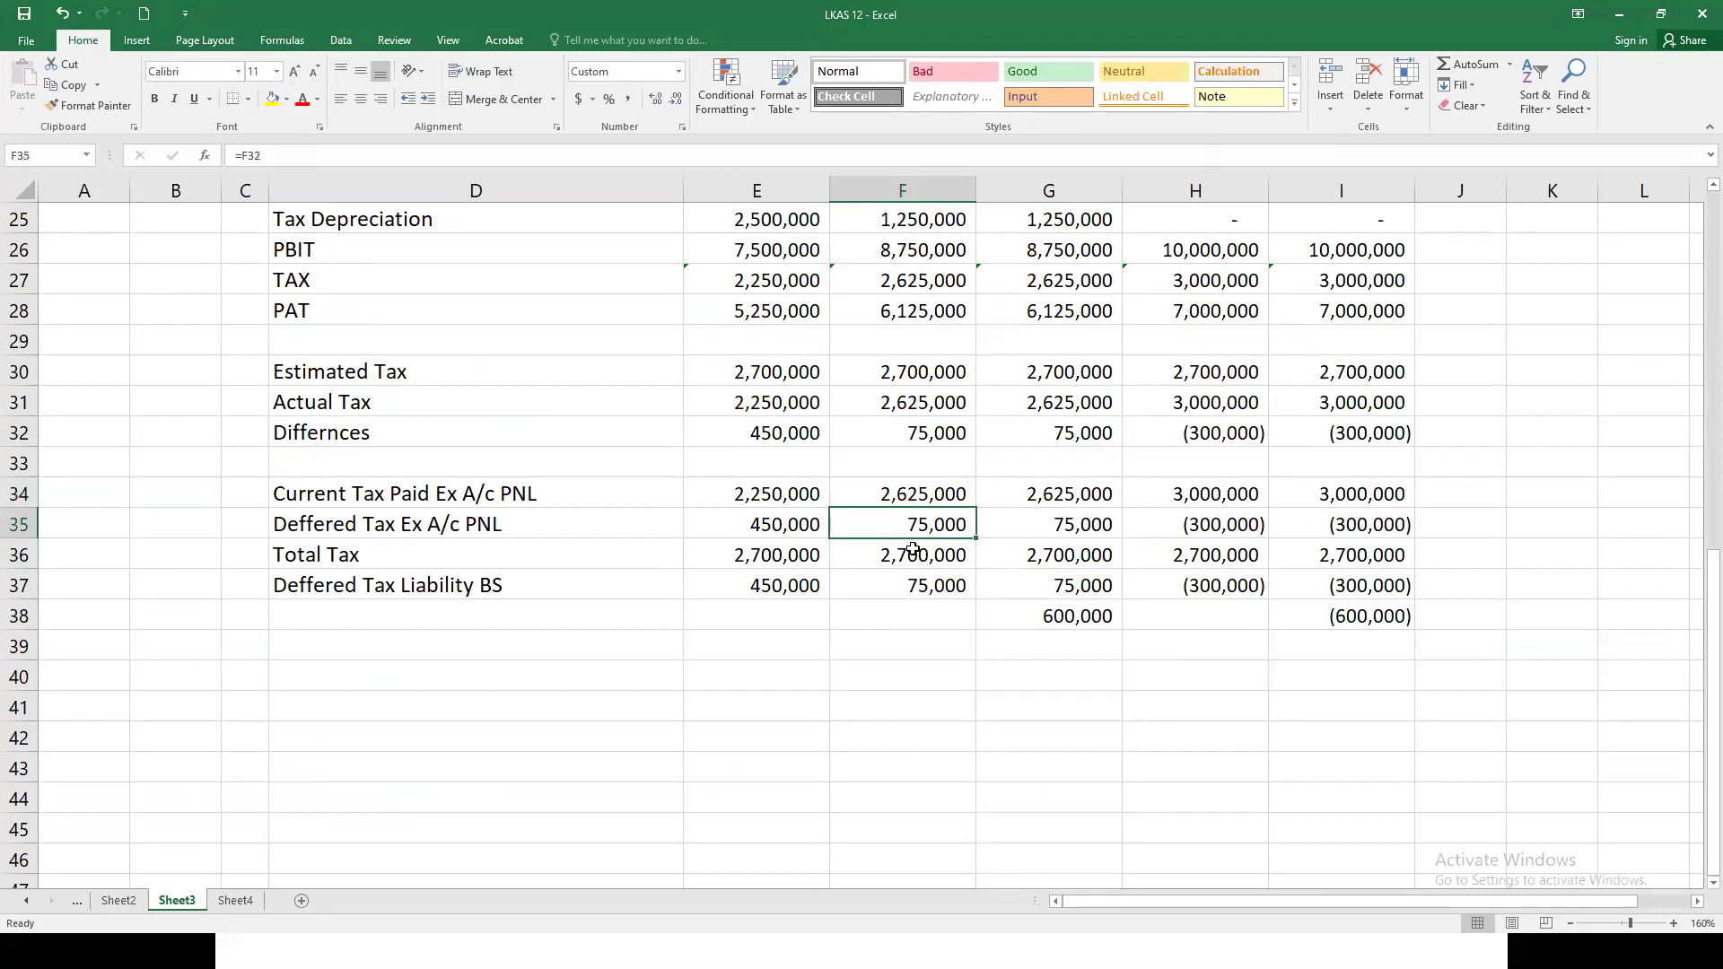
{"action": "left_click", "coordinate": [915, 555]}
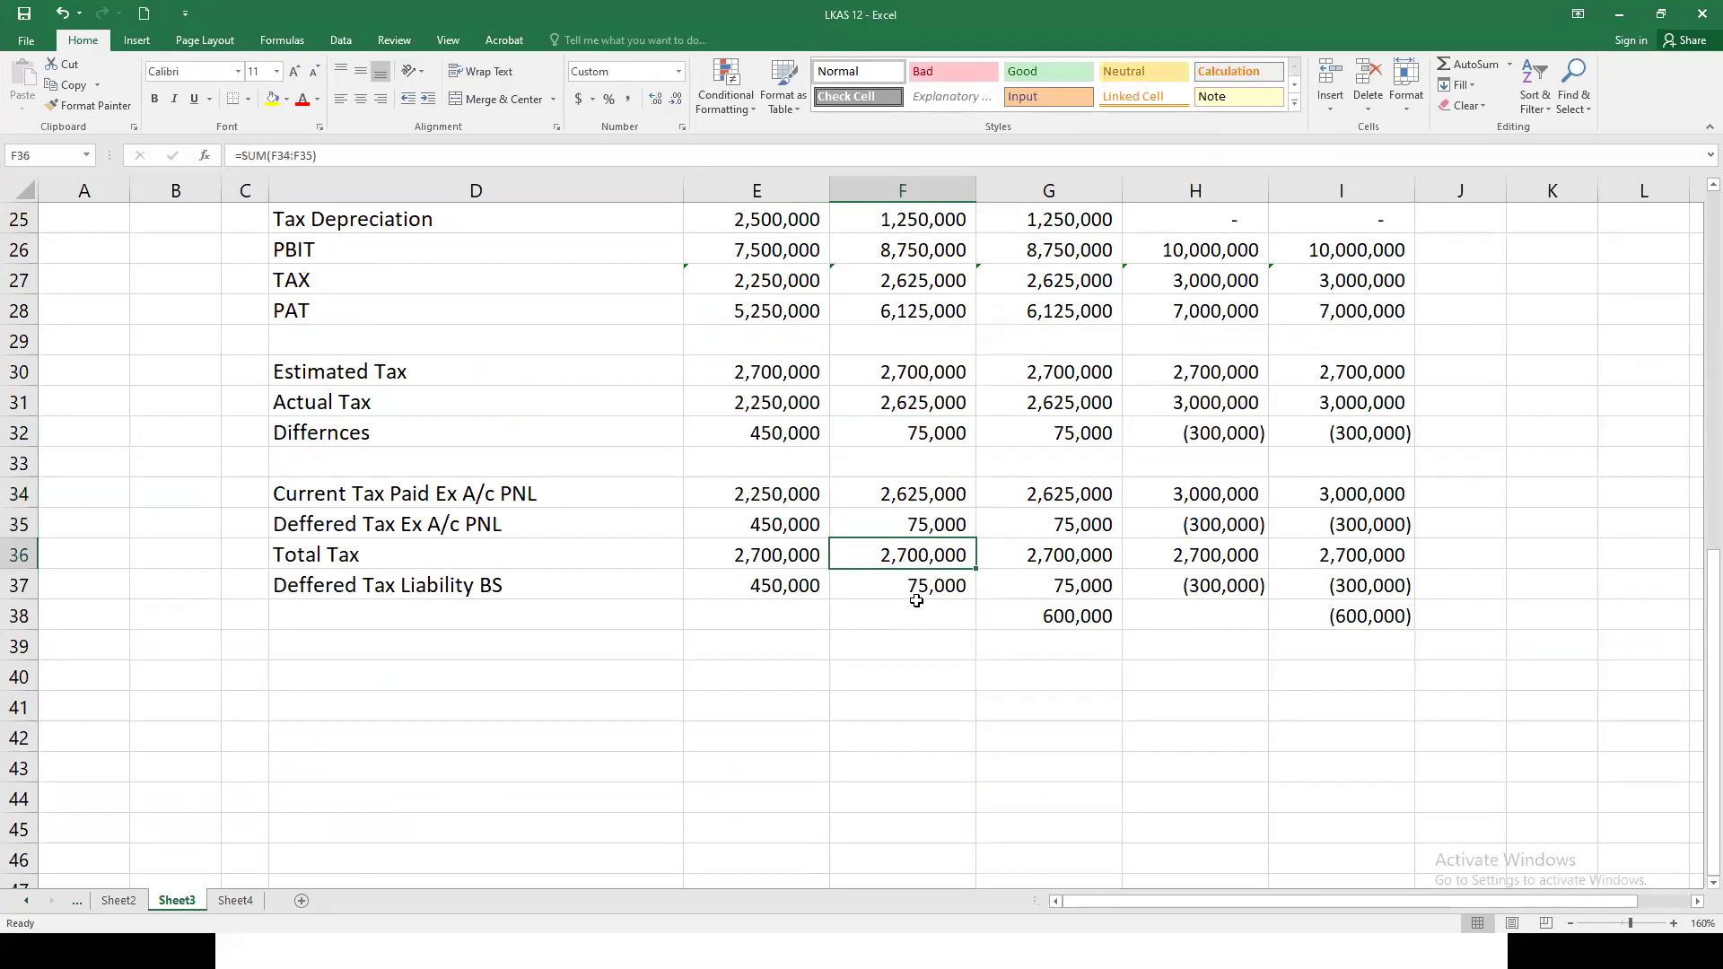
{"action": "left_click", "coordinate": [916, 593]}
{"action": "left_click", "coordinate": [914, 530]}
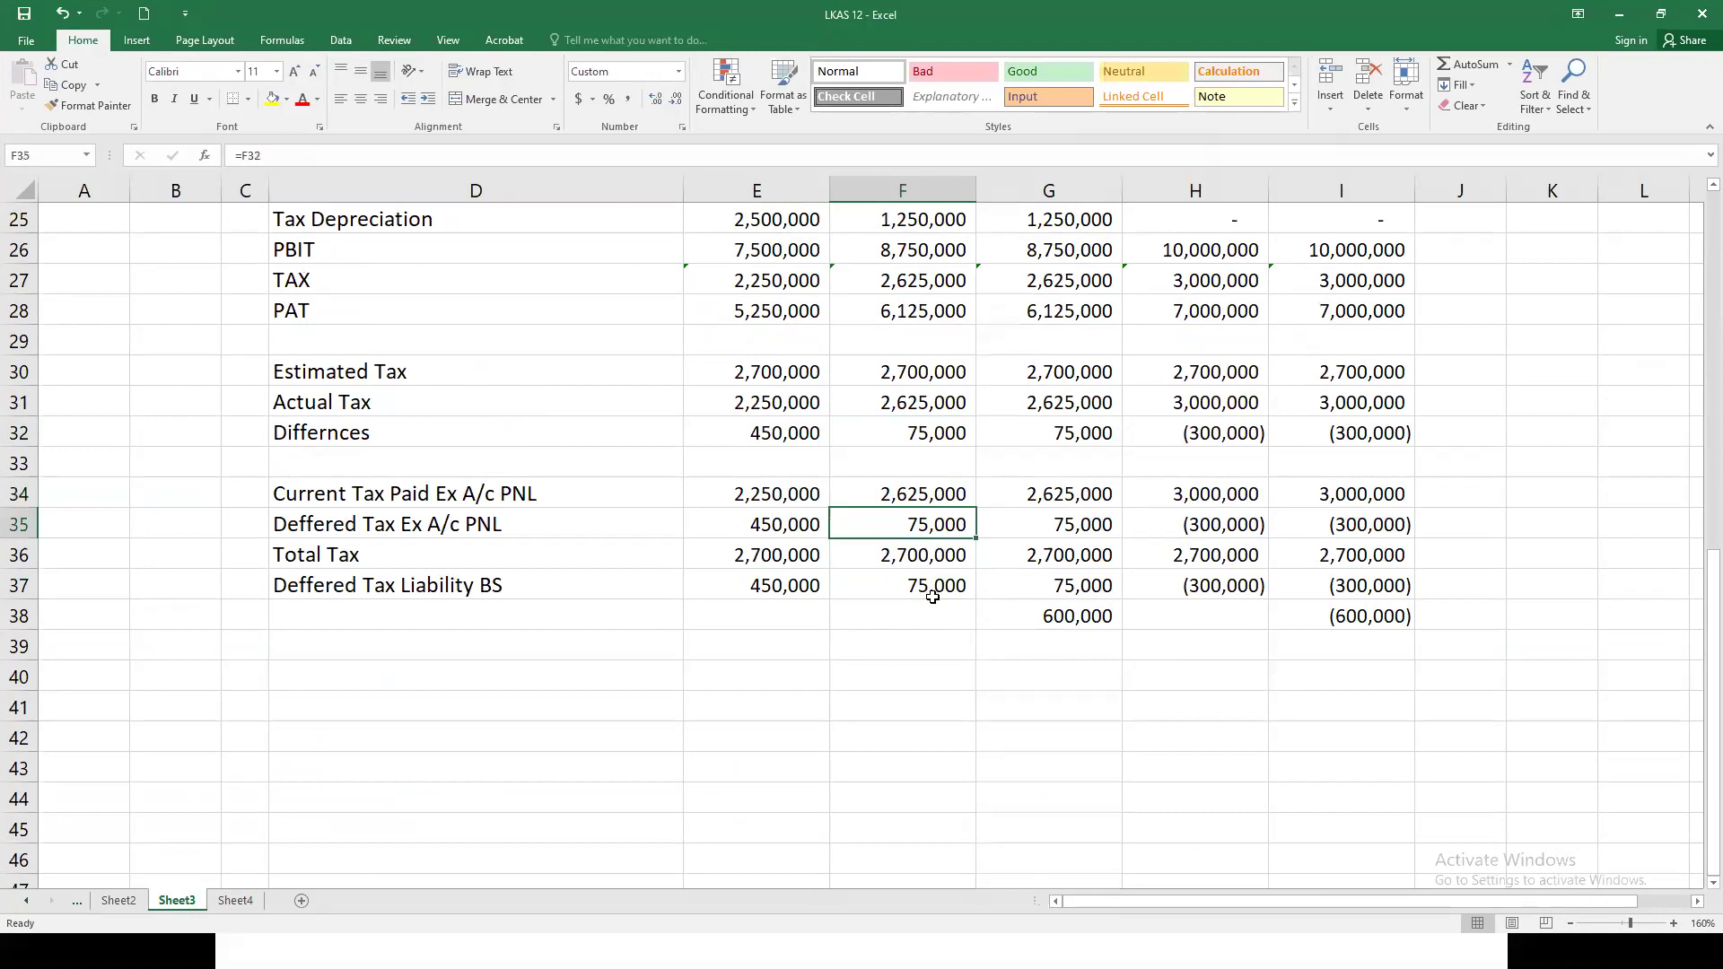
Step: Check the 2014 Differnces in F32 against the estimated and actual tax and the Deffered Tax Liability in row 14
{"action": "scroll", "coordinate": [934, 597], "scroll_direction": "up", "scroll_amount": 1}
{"action": "left_click", "coordinate": [943, 530]}
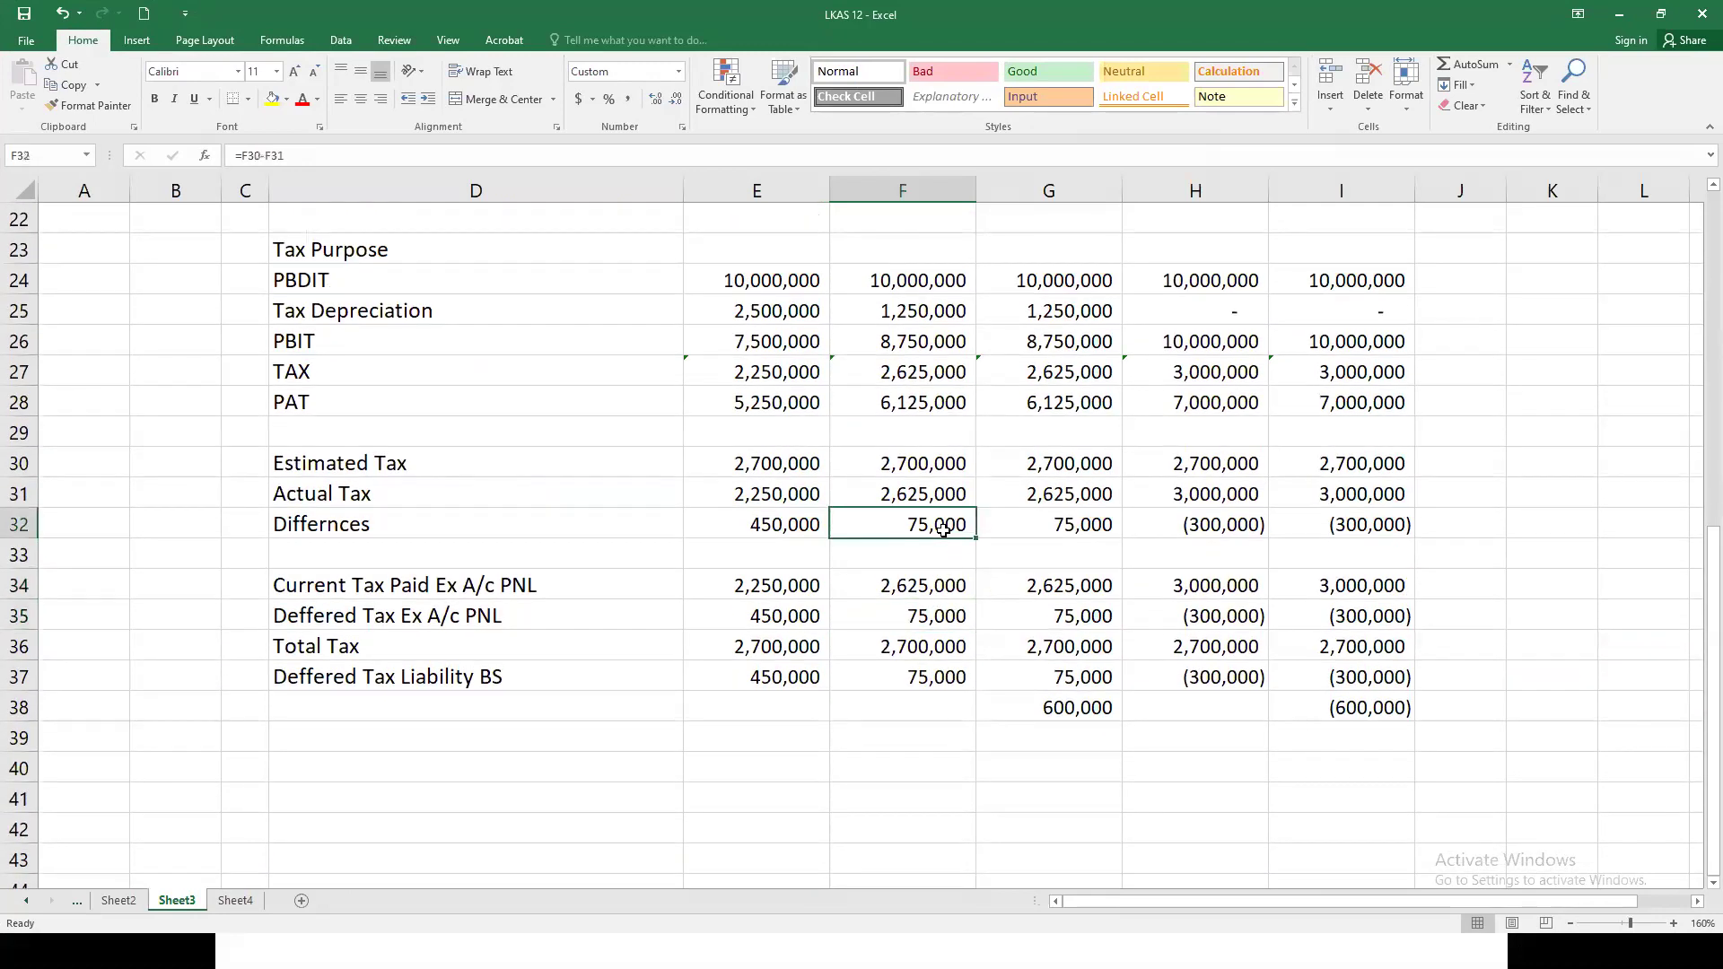
{"action": "scroll", "coordinate": [942, 538], "scroll_direction": "up", "scroll_amount": 1}
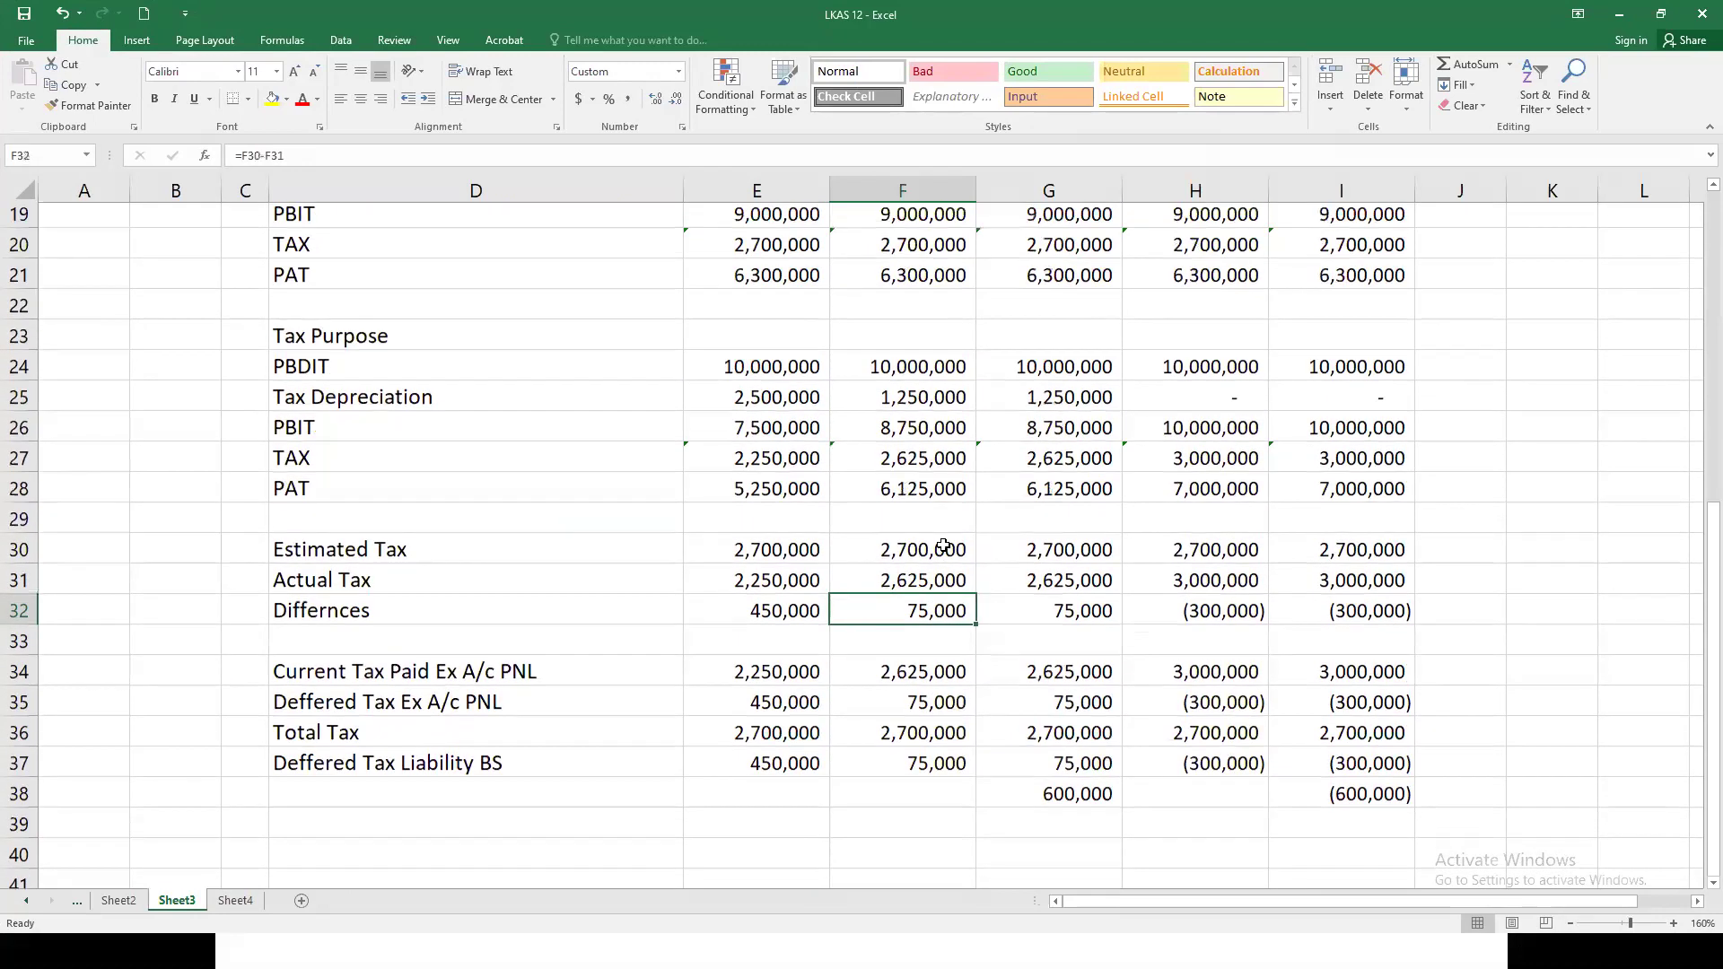
{"action": "scroll", "coordinate": [943, 546], "scroll_direction": "up", "scroll_amount": 1}
{"action": "scroll", "coordinate": [944, 546], "scroll_direction": "up", "scroll_amount": 1}
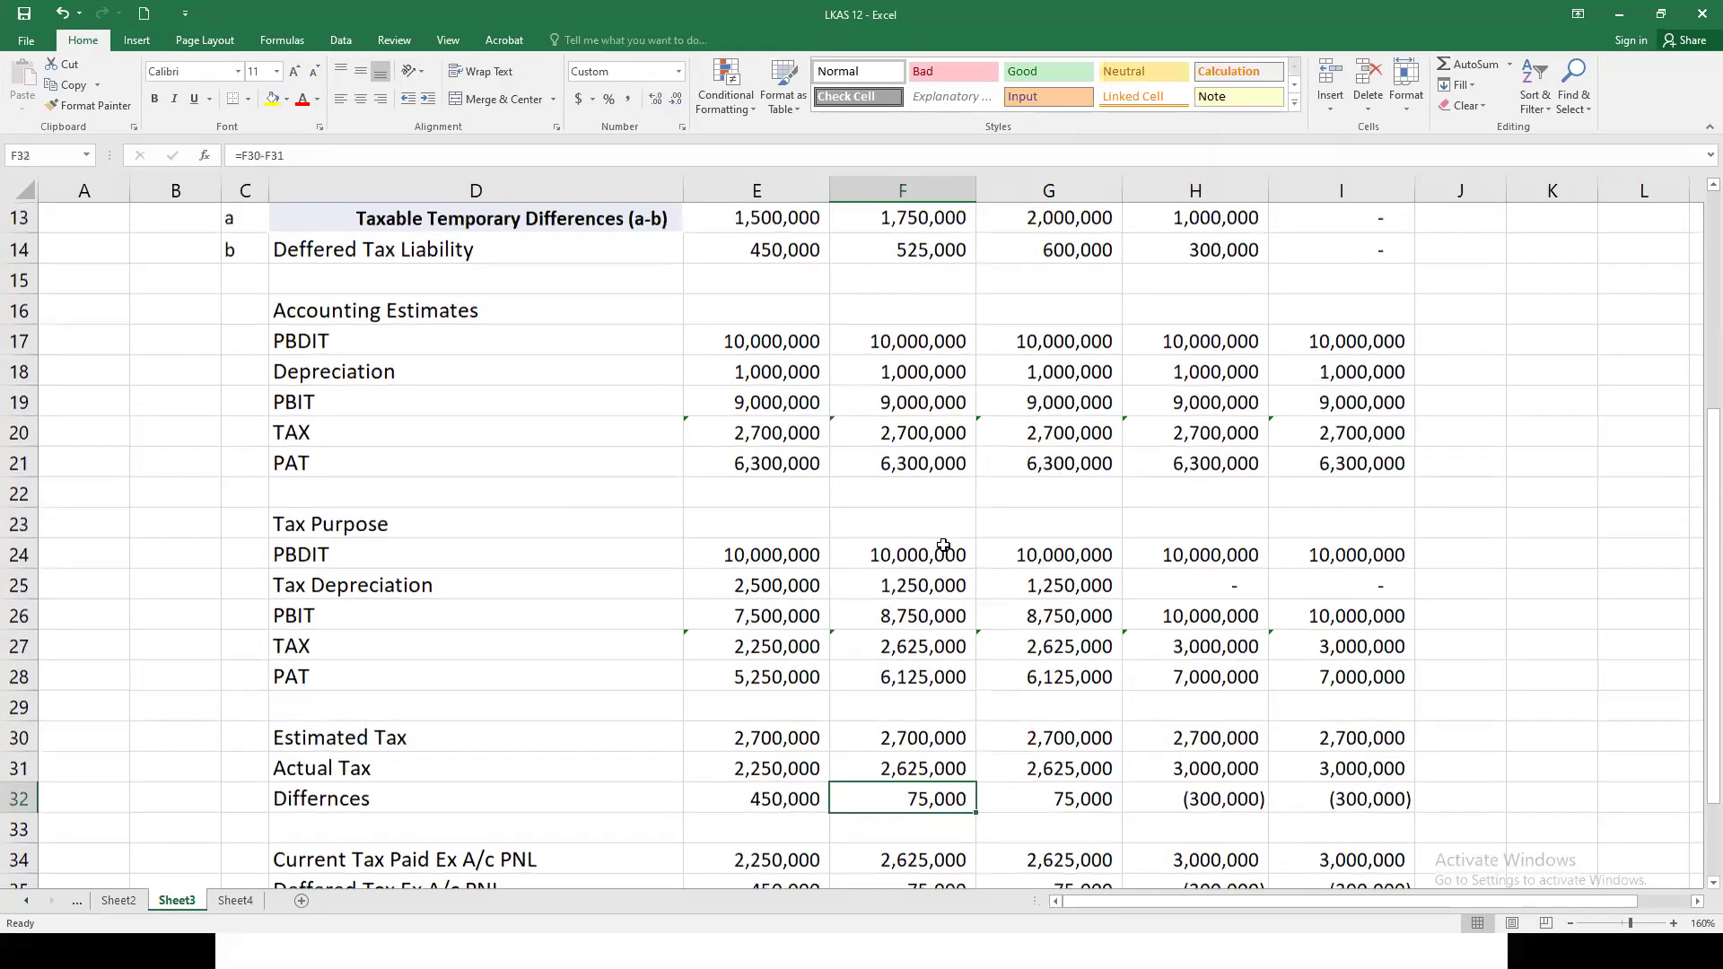
Step: Minimize the LKAS 12 workbook and end the PowerPoint slide show
{"action": "left_click", "coordinate": [1622, 14]}
{"action": "key", "text": "Escape"}
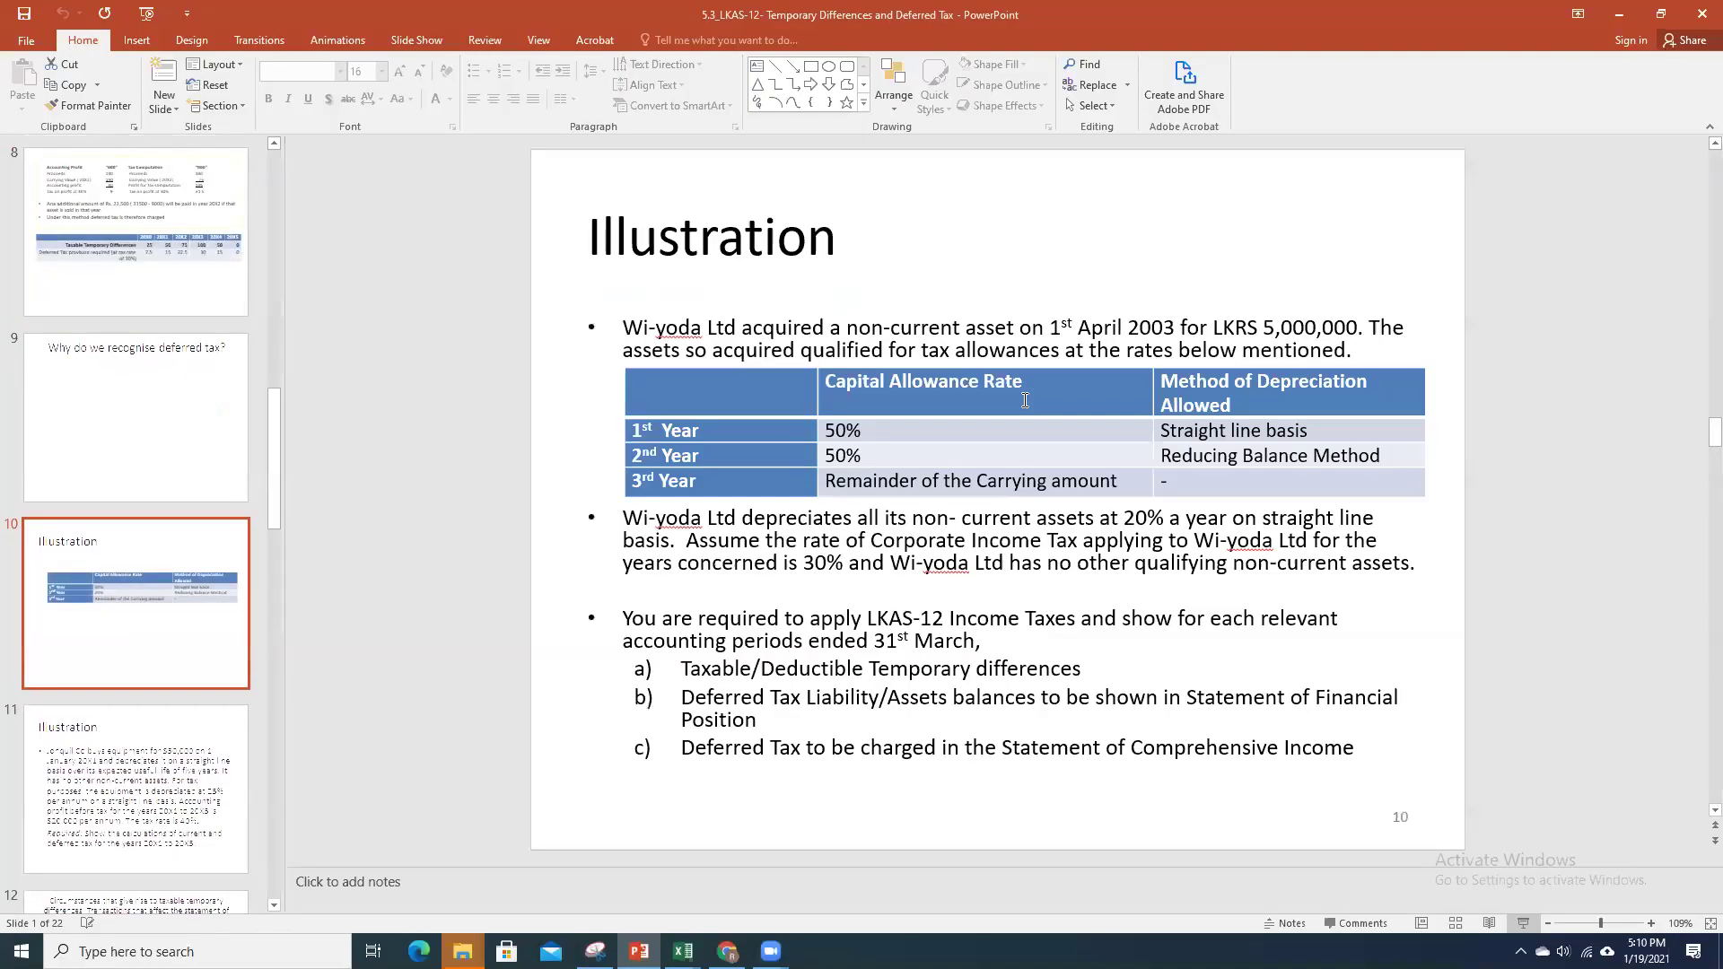
Step: Minimize the Book1 workbook and close the Snipping Tool capture of the Wi-yoda Ltd question
{"action": "key", "text": "alt+Tab"}
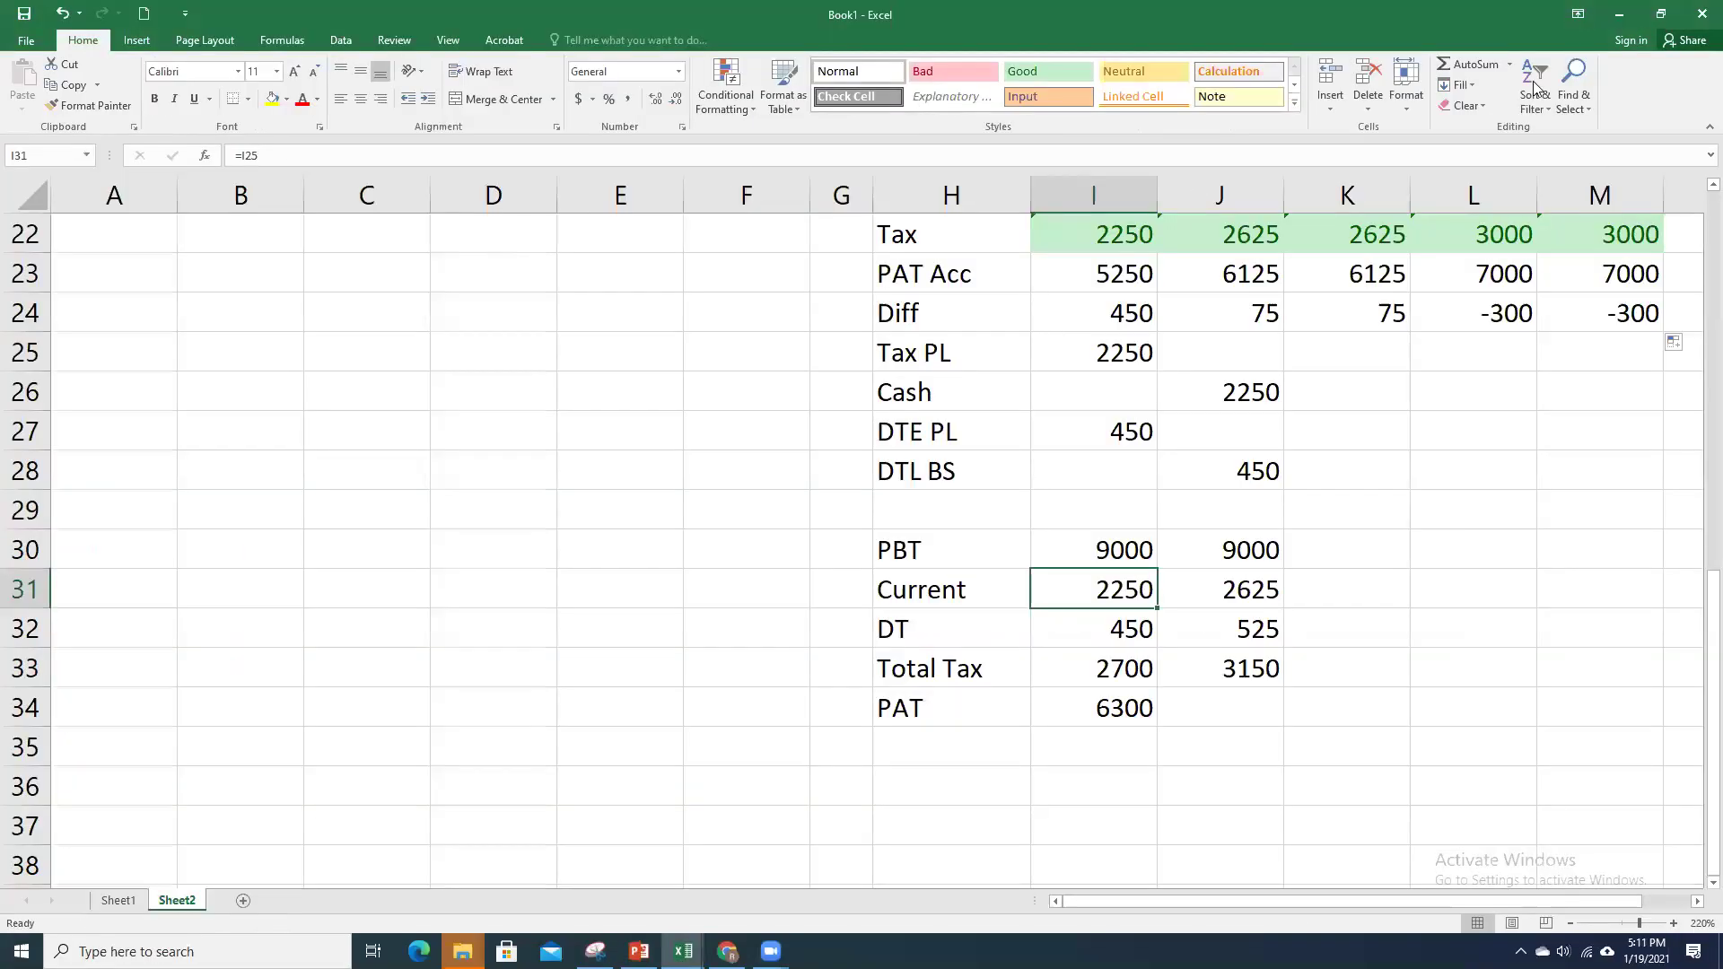
{"action": "left_click", "coordinate": [1623, 14]}
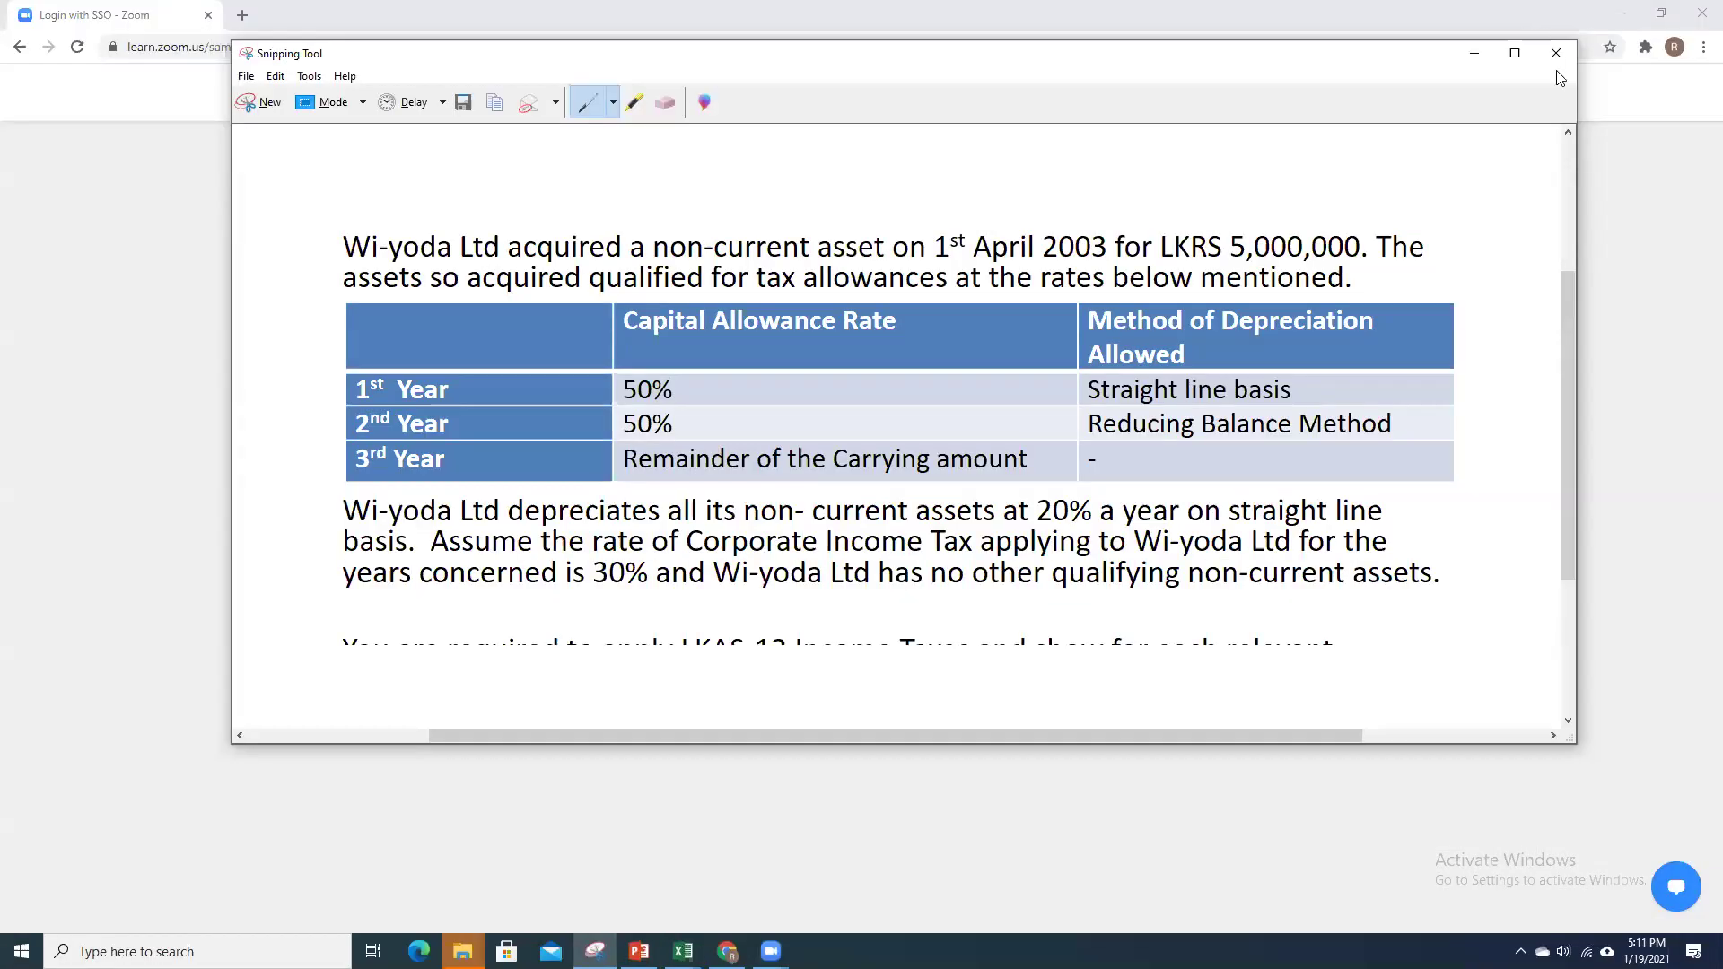
{"action": "left_click", "coordinate": [1558, 57]}
{"action": "left_click", "coordinate": [980, 406]}
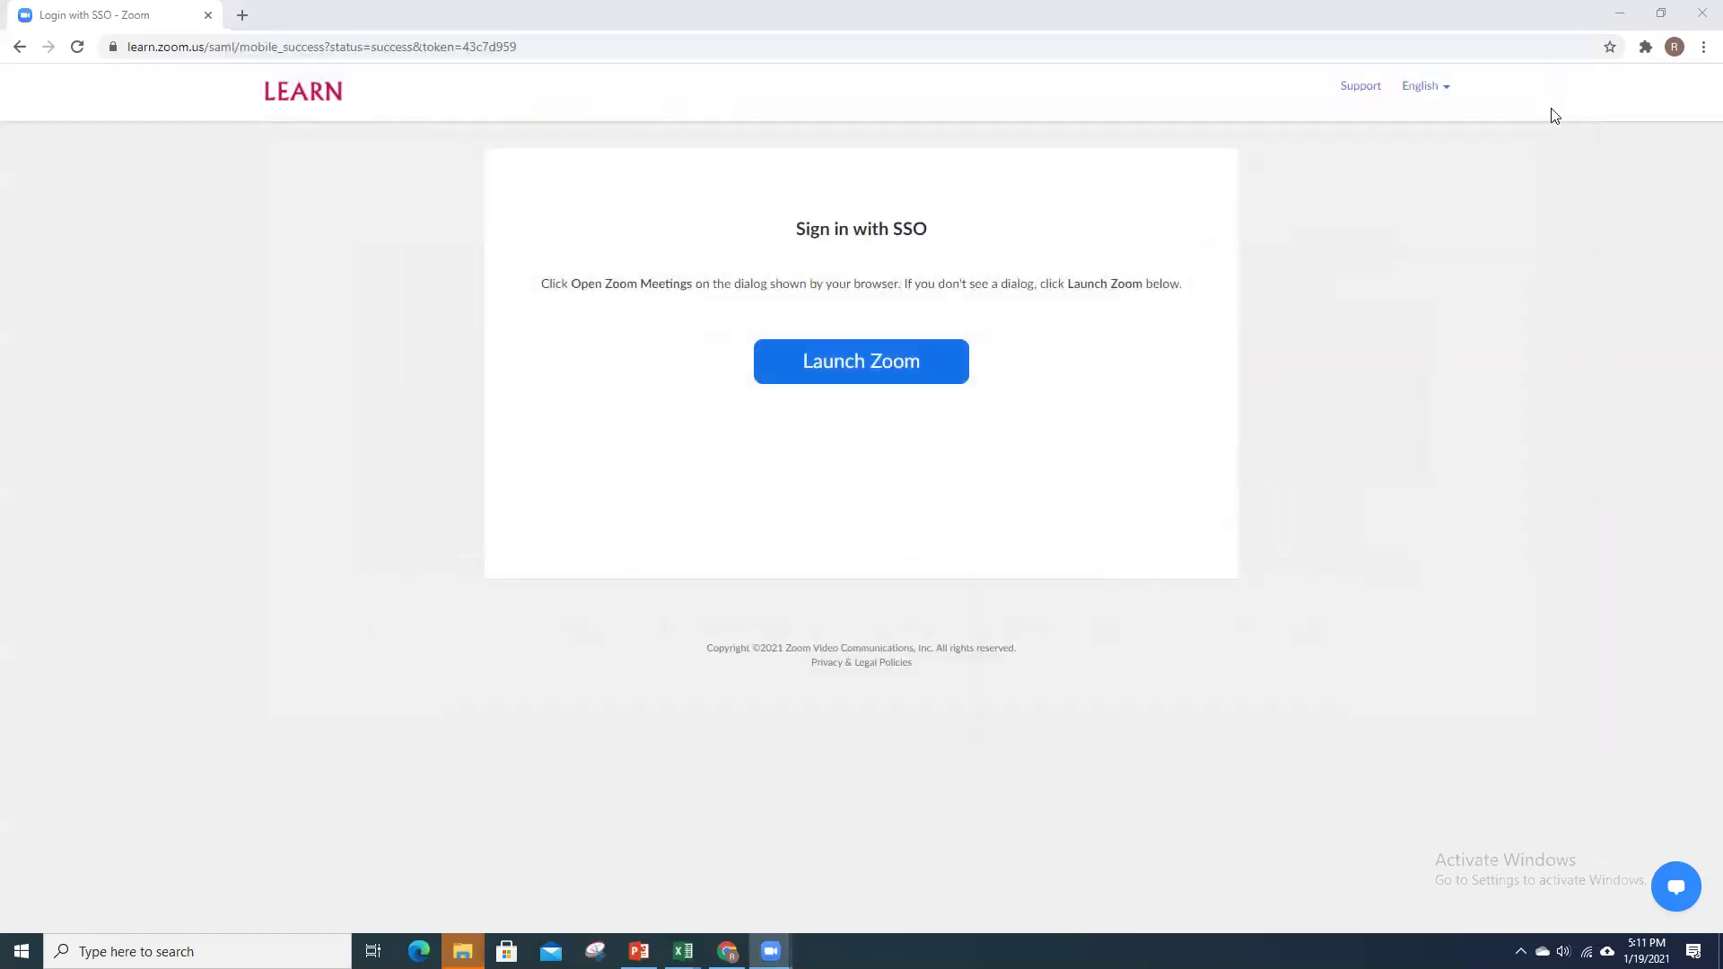
Step: Minimize the Zoom sign-in page and open the bookmarked ATS attendance form in a new maximized Chrome window
{"action": "left_click", "coordinate": [1619, 13]}
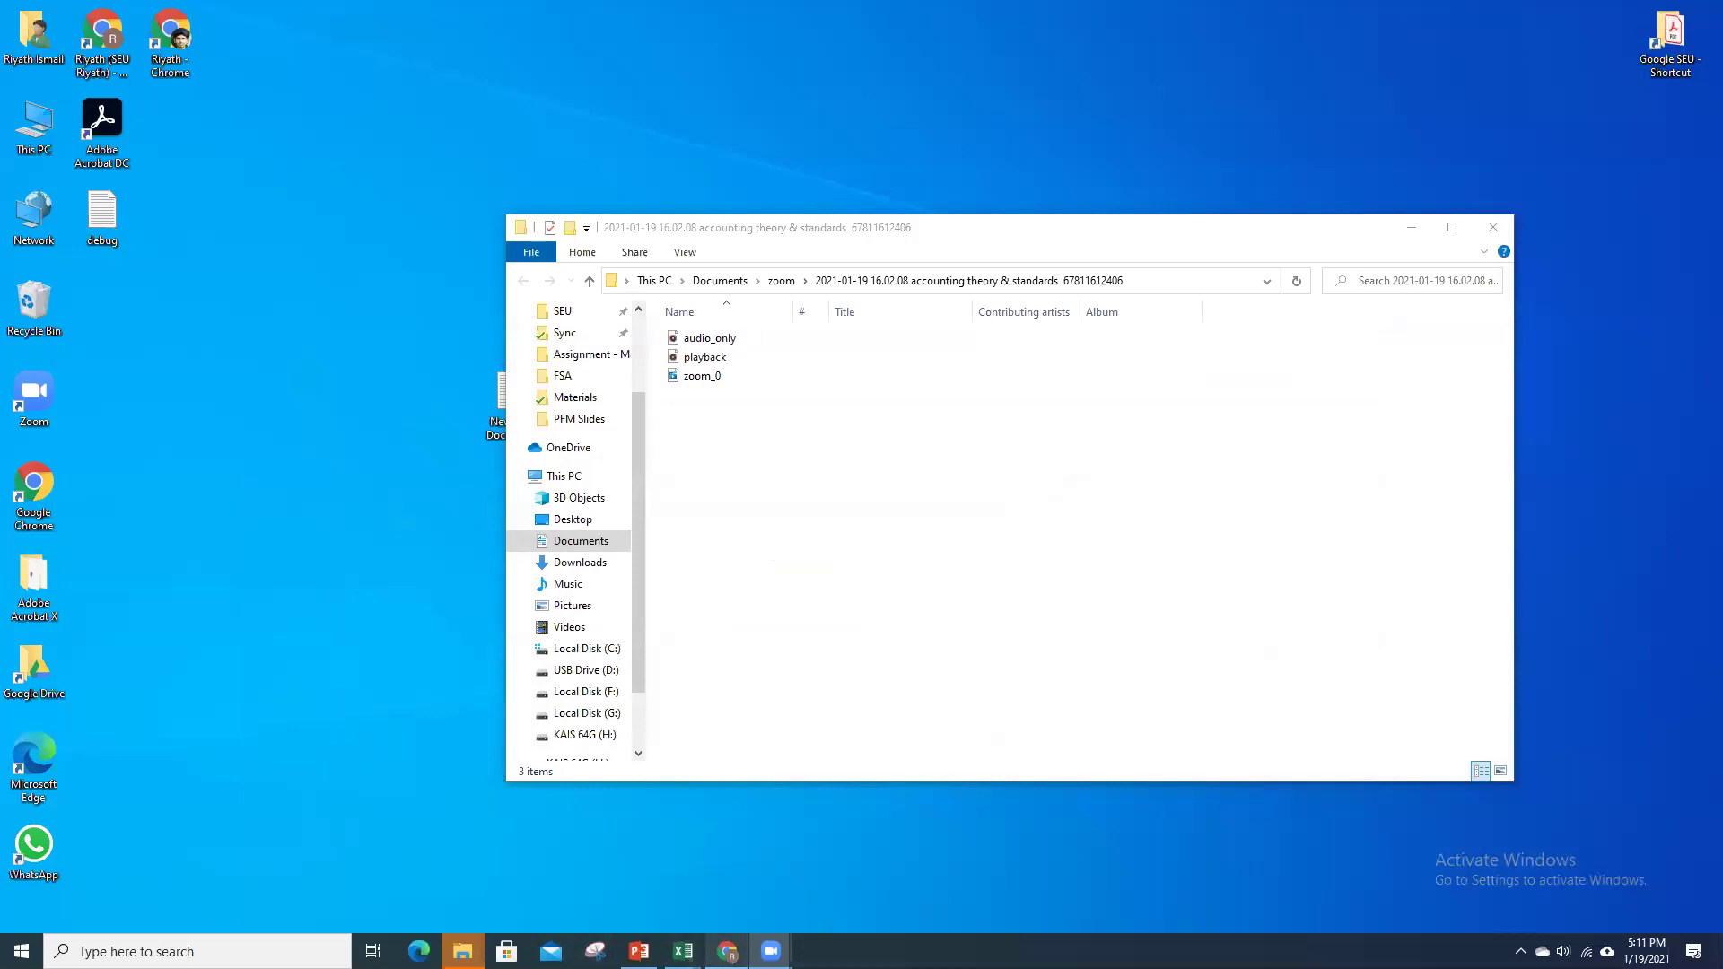
{"action": "mouse_move", "coordinate": [727, 951]}
{"action": "double_click", "coordinate": [108, 85]}
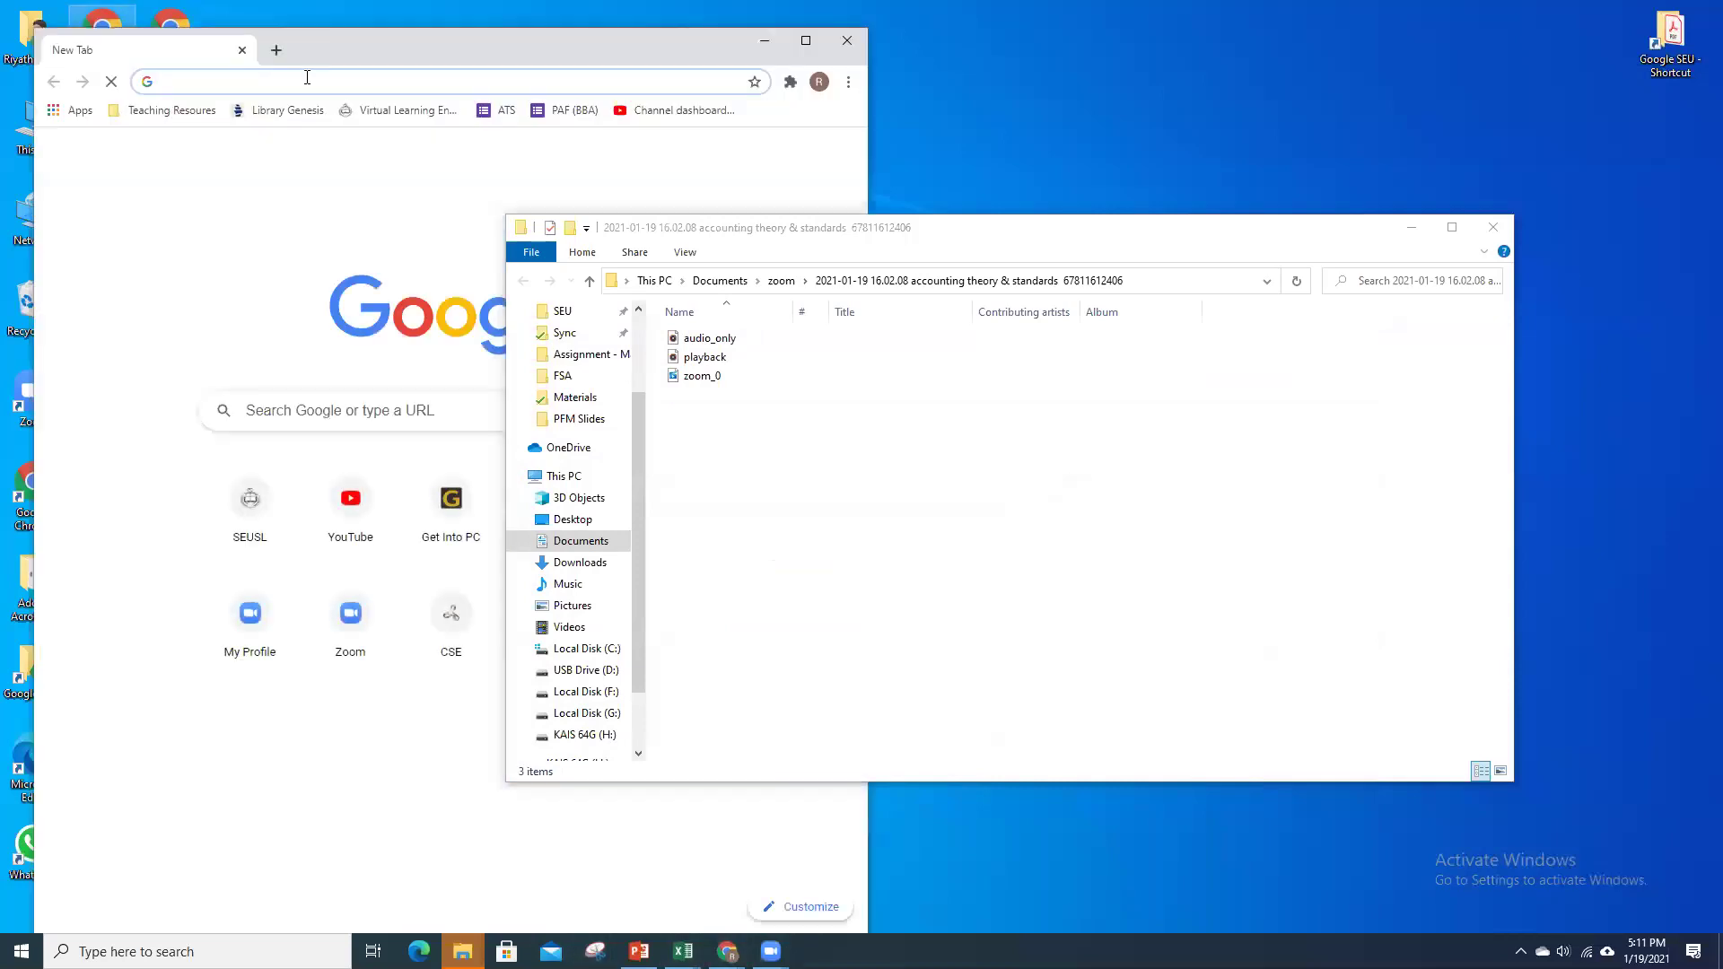
{"action": "left_click", "coordinate": [803, 45]}
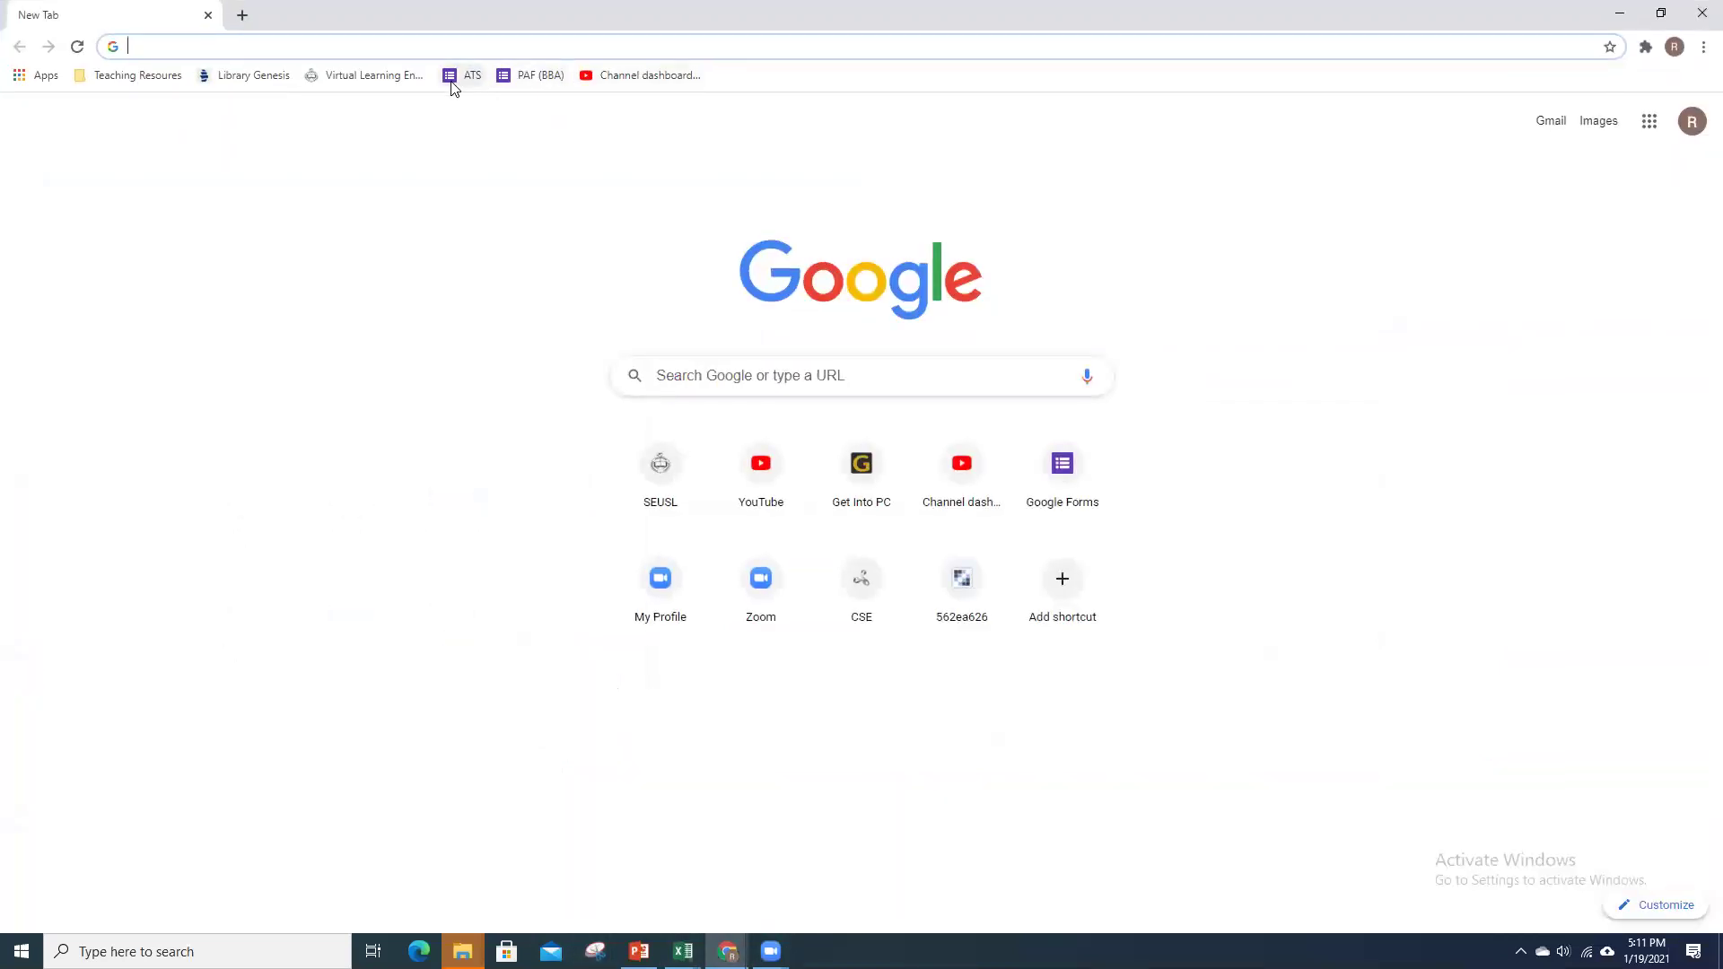
{"action": "left_click", "coordinate": [452, 79]}
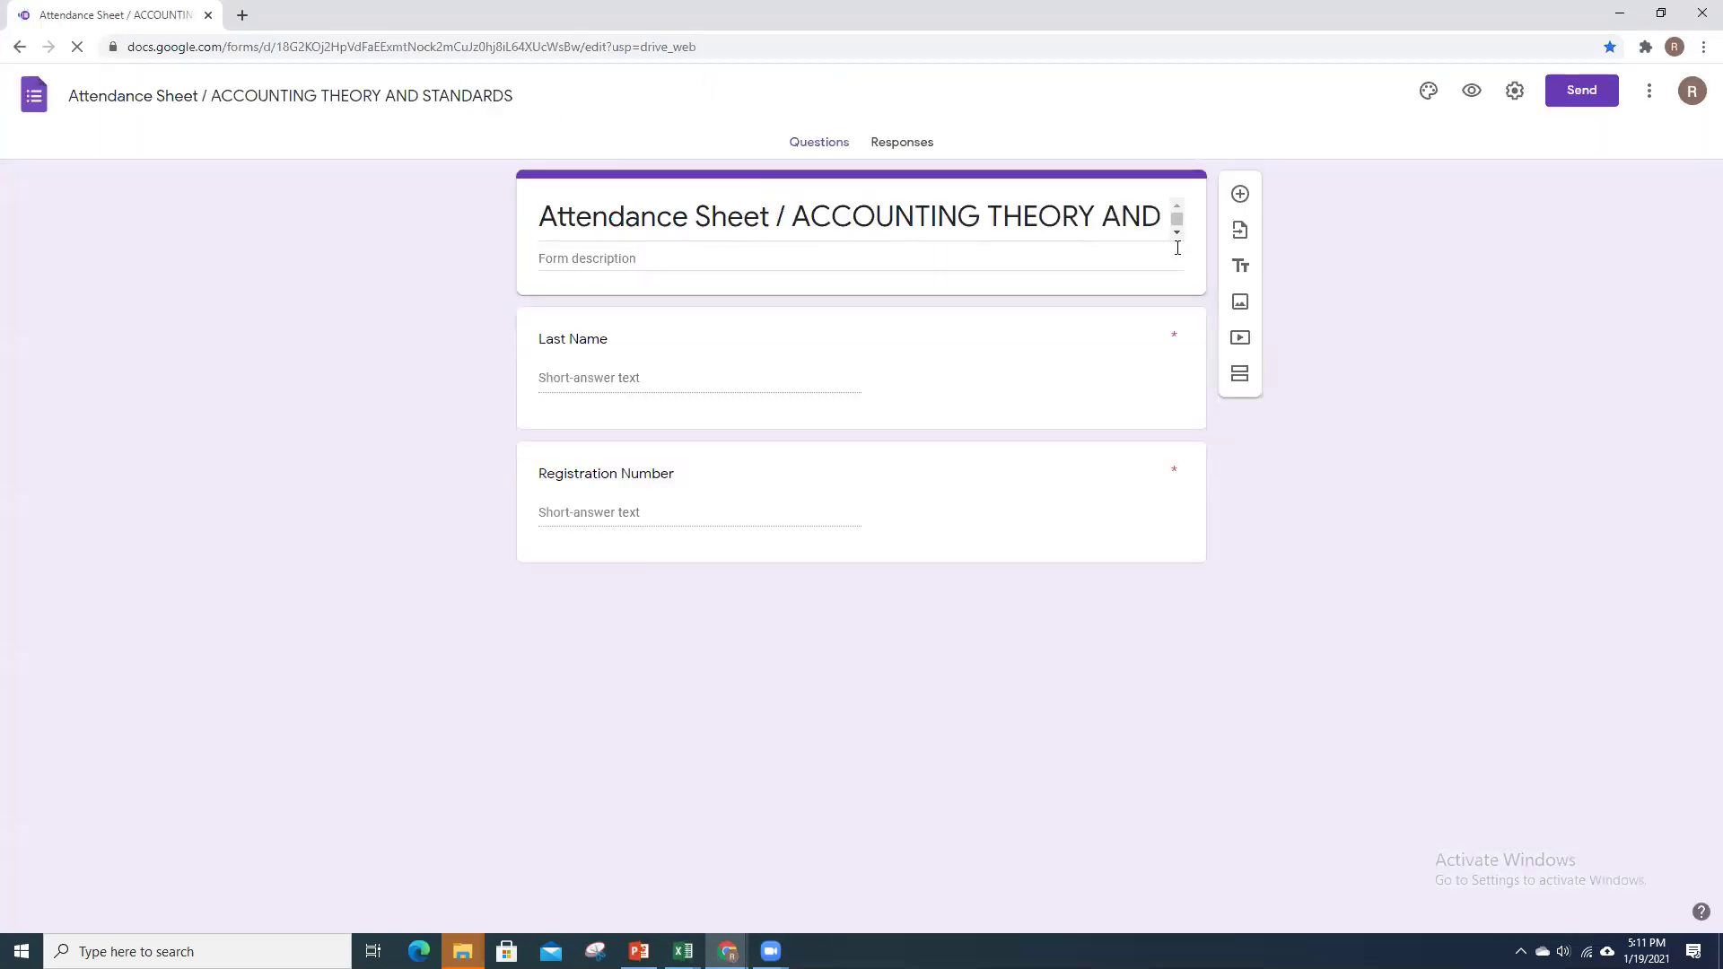
Step: Copy the shortened share link of the Accounting Theory and Standards attendance form and switch to the Zoom meeting
{"action": "left_click", "coordinate": [1579, 90]}
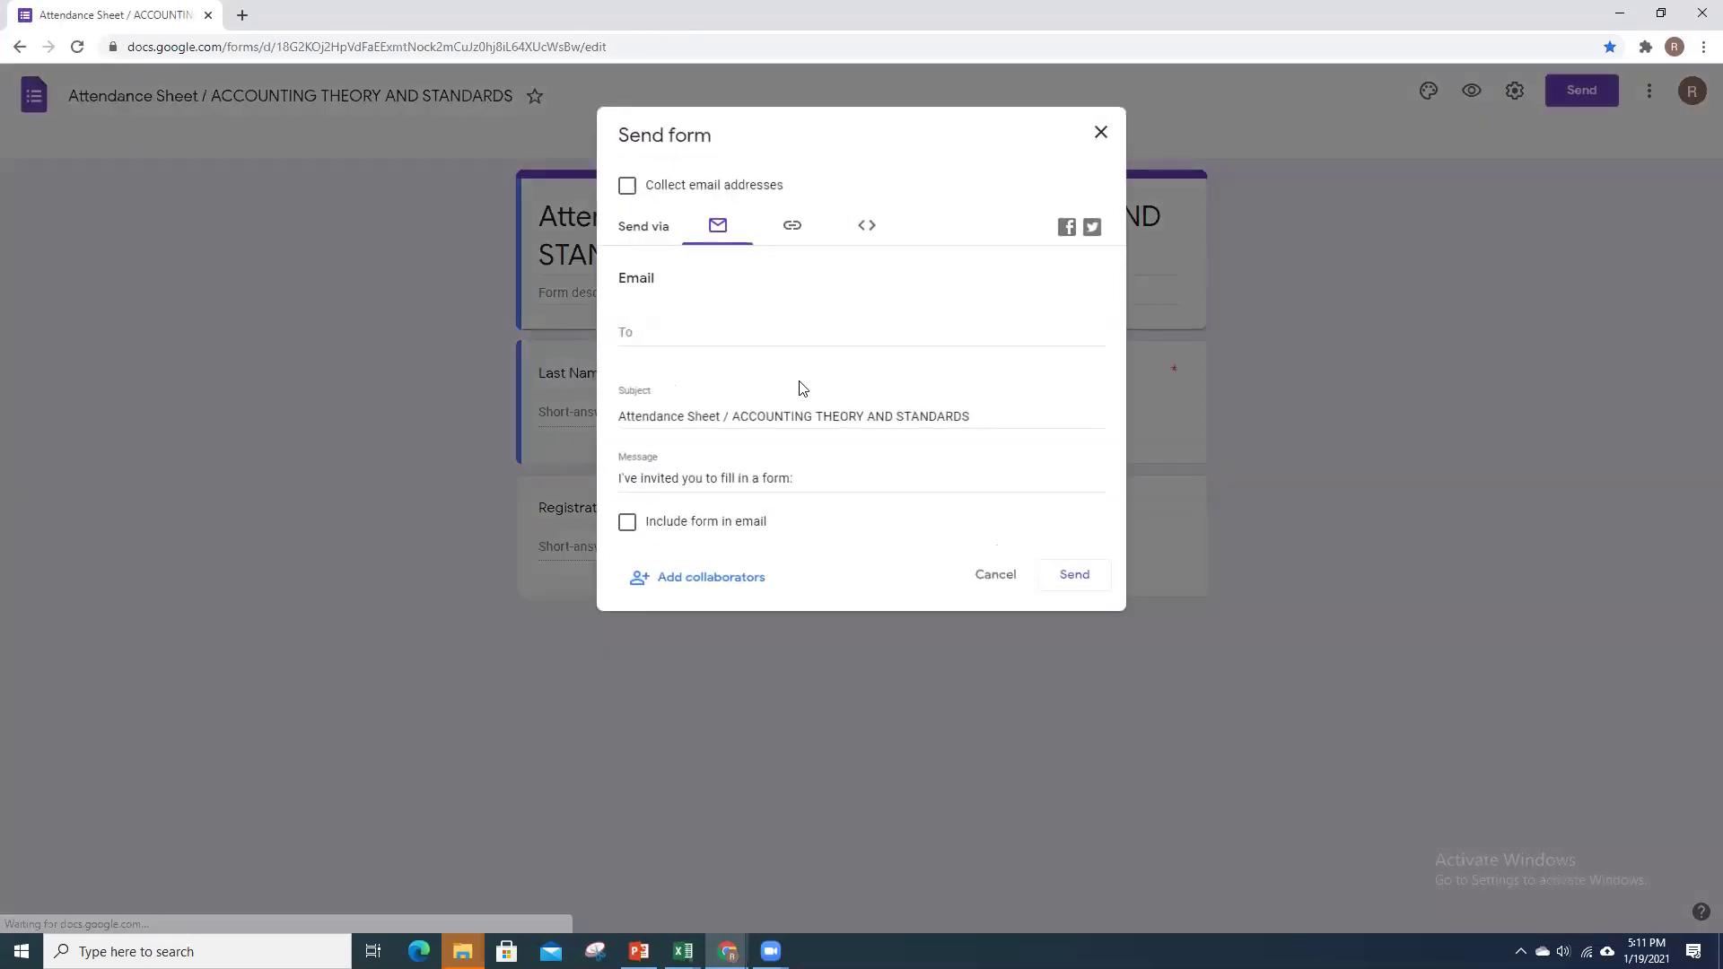
{"action": "left_click", "coordinate": [790, 229]}
{"action": "left_click", "coordinate": [626, 342]}
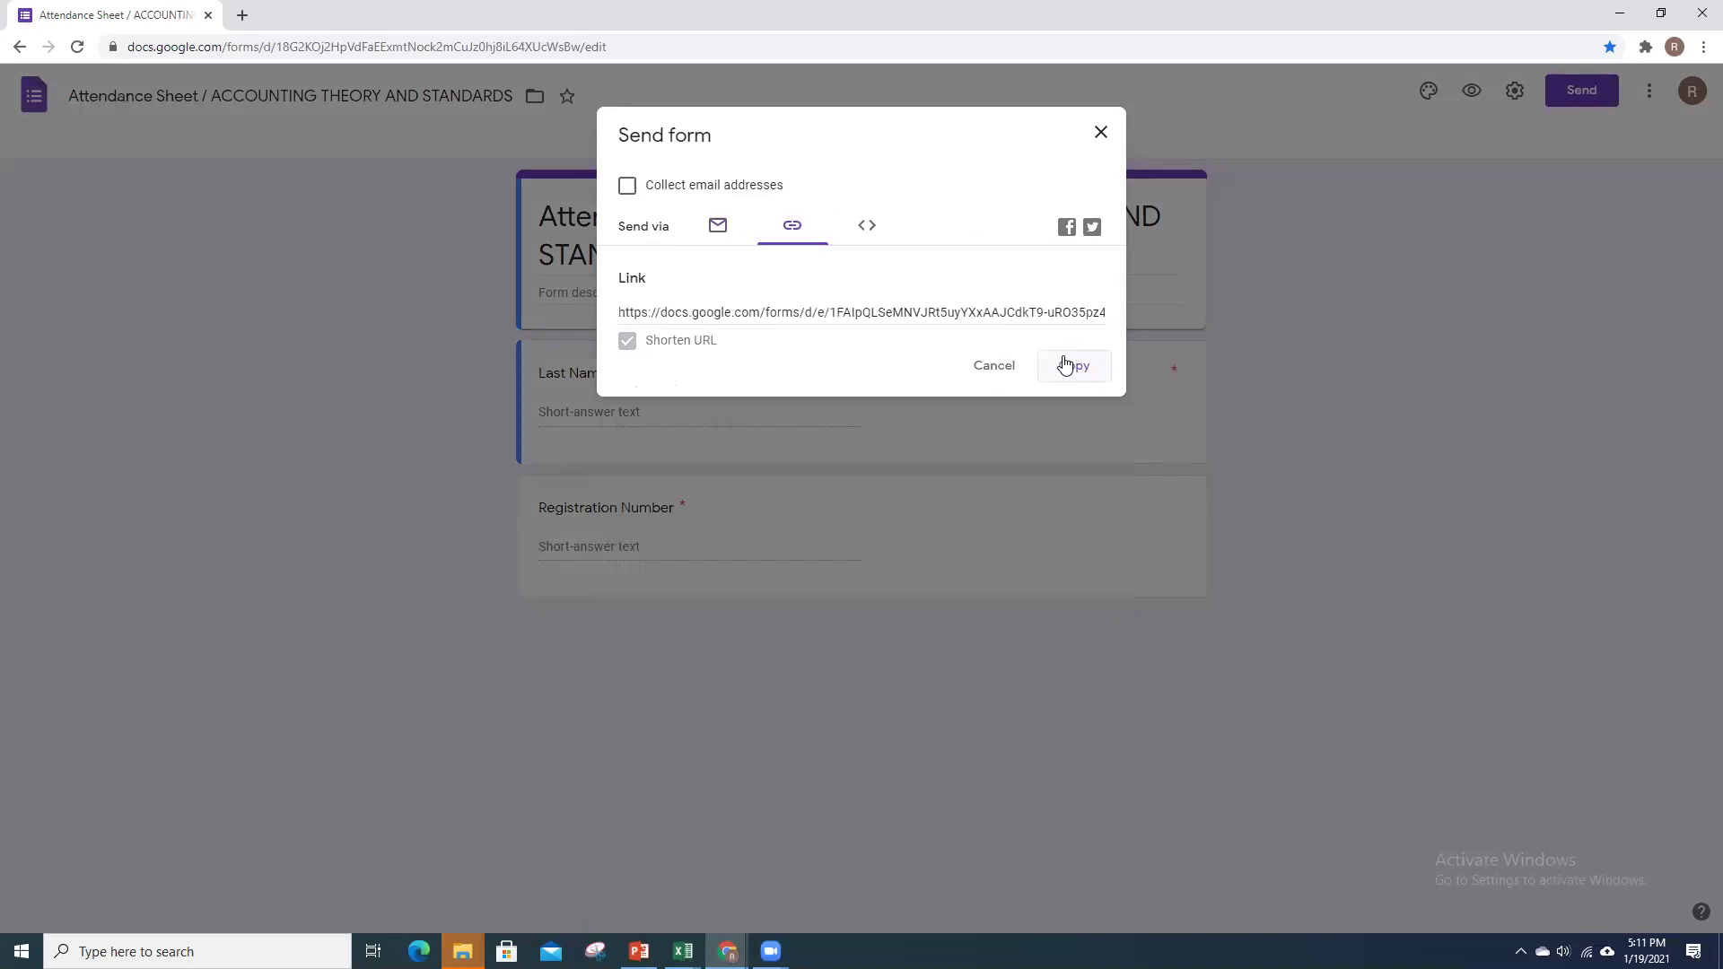
{"action": "left_click", "coordinate": [1057, 376]}
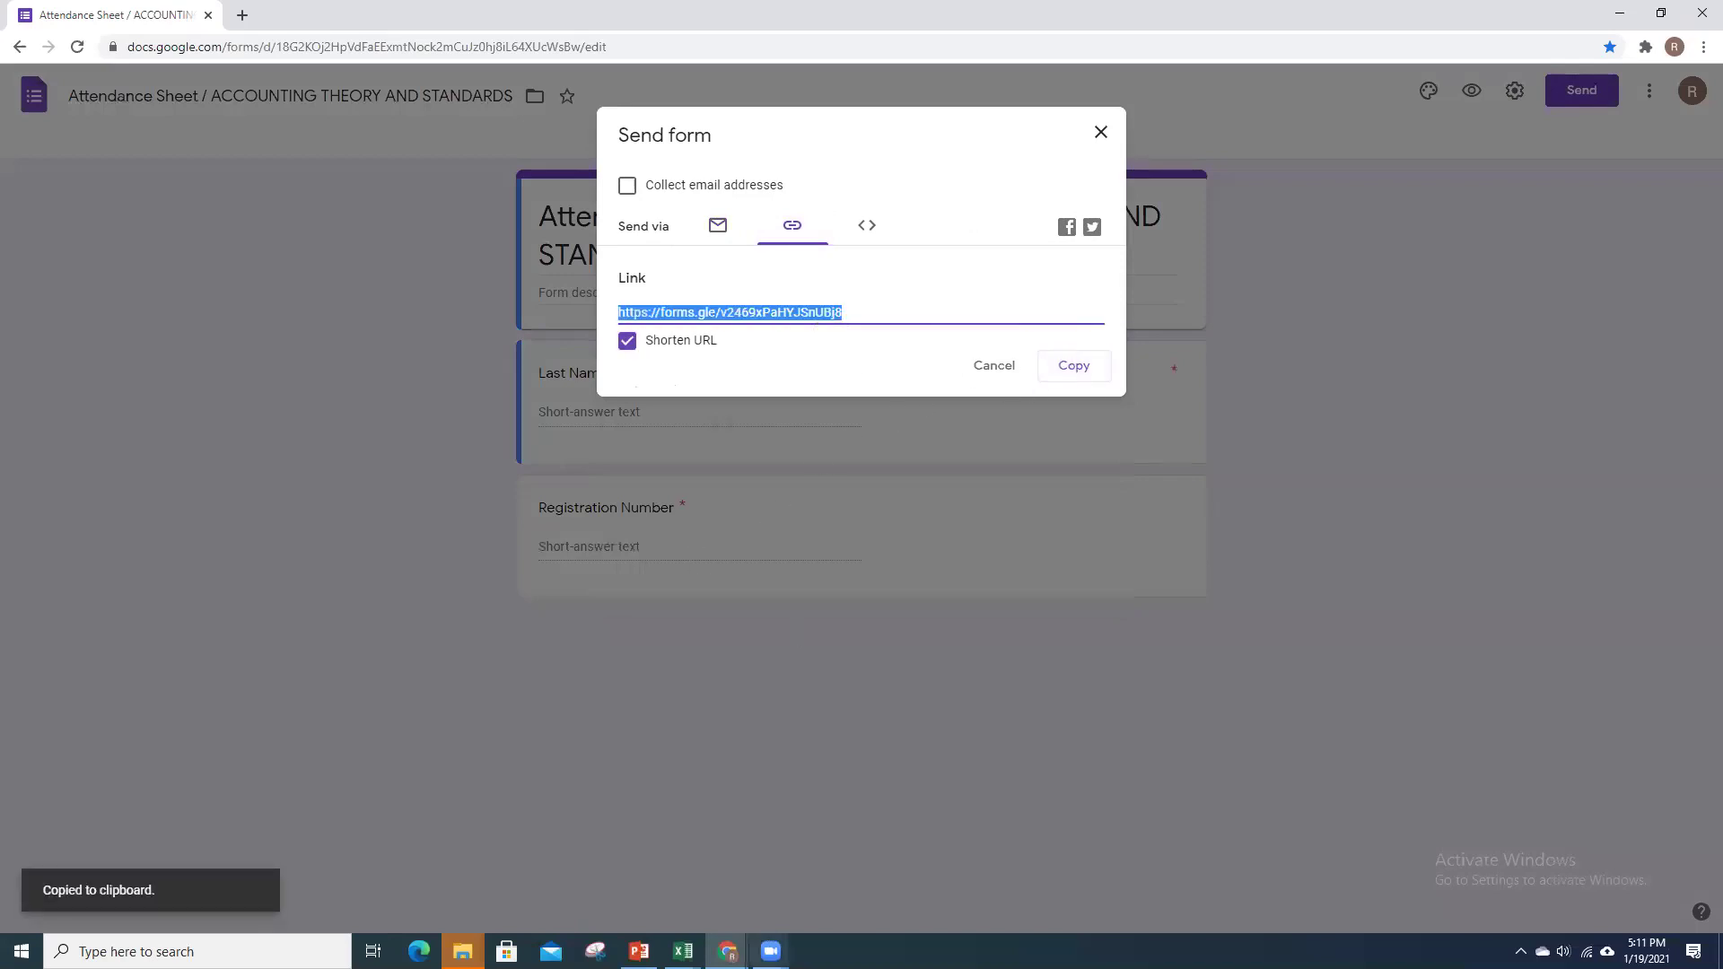
{"action": "mouse_move", "coordinate": [771, 950]}
{"action": "left_click", "coordinate": [854, 884]}
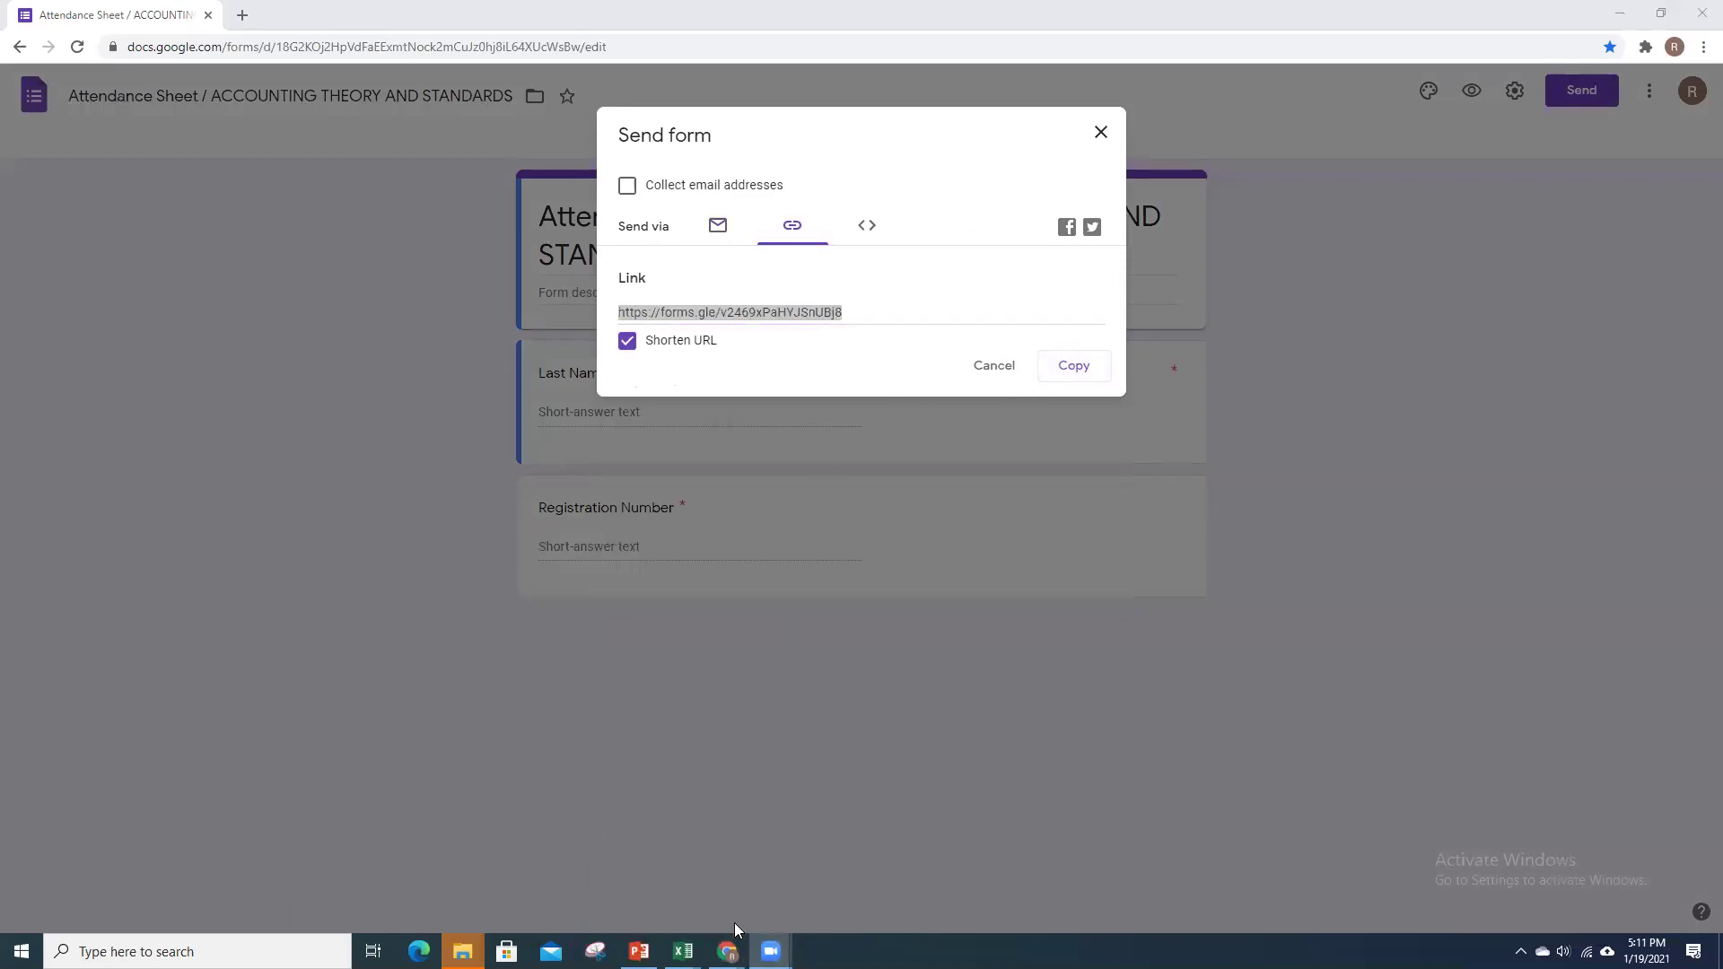